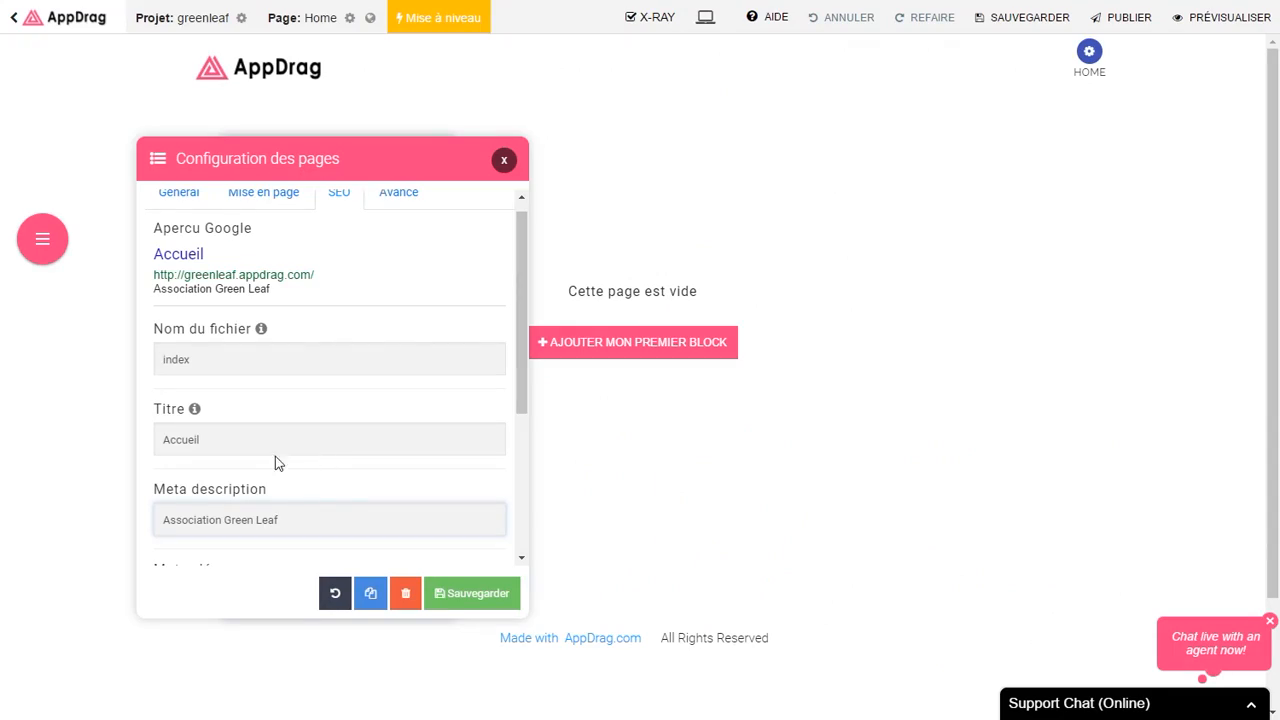
Step: Append '| Green Leaf' to the home page title and save the page settings
{"action": "left_click", "coordinate": [240, 440]}
{"action": "type", "text": "|"}
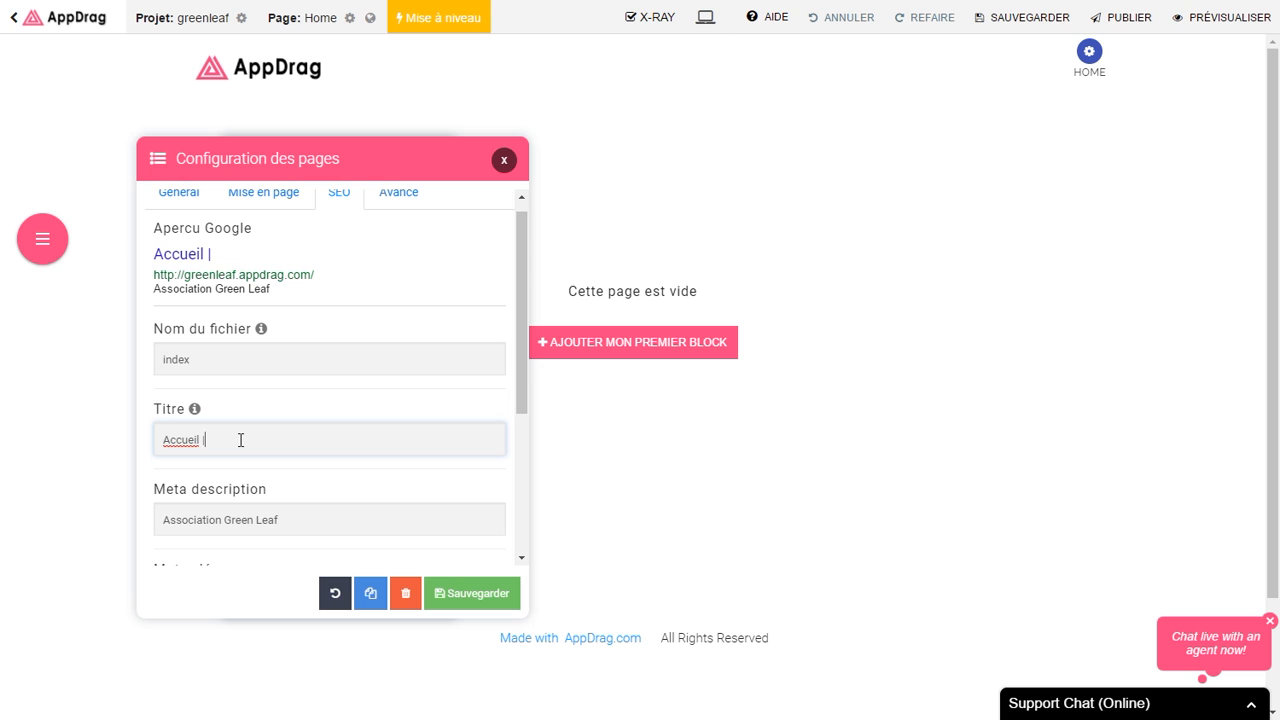
{"action": "type", "text": " Green Leaf"}
{"action": "left_click", "coordinate": [465, 592]}
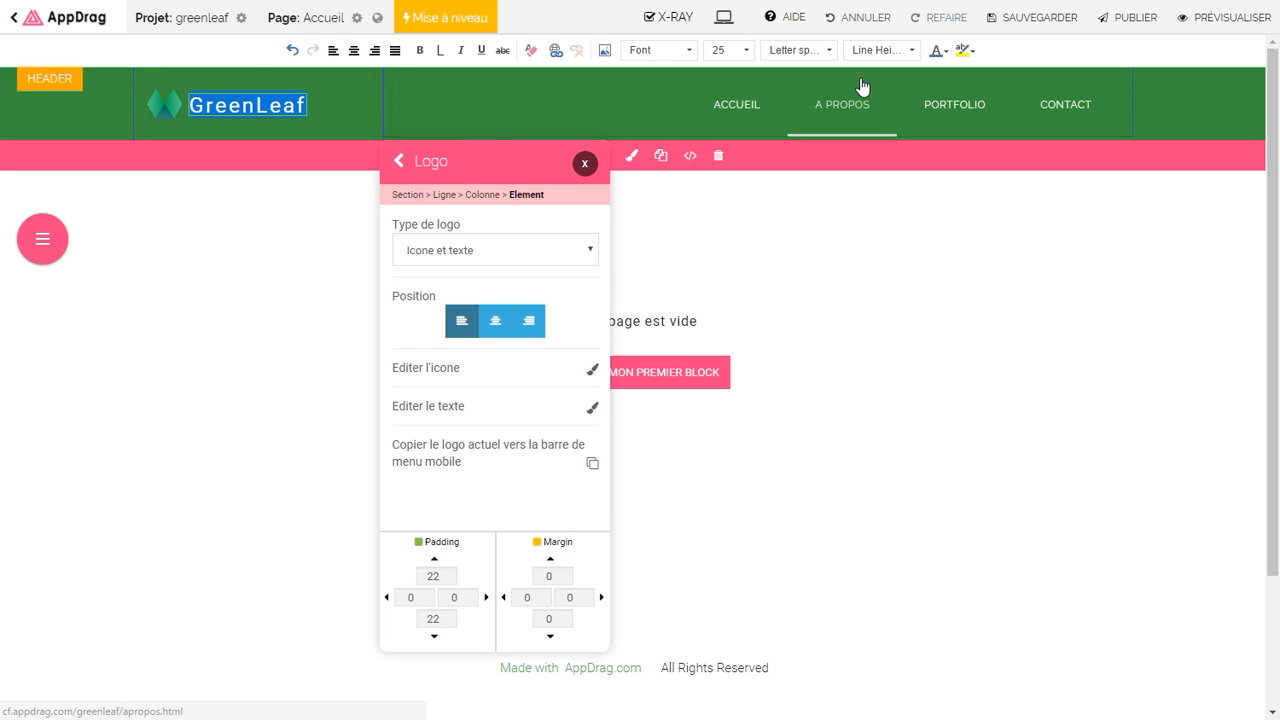
Step: Make the GreenLeaf logo text white
{"action": "left_click", "coordinate": [938, 50]}
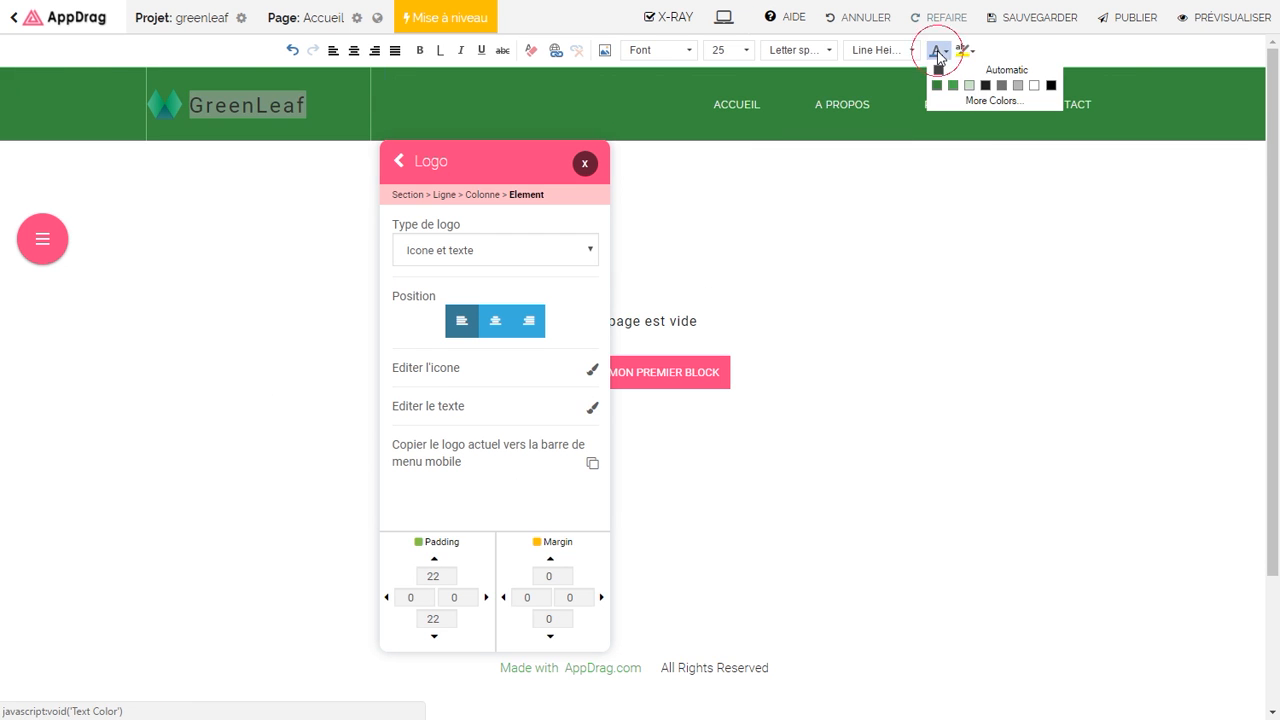
{"action": "left_click", "coordinate": [1034, 87]}
{"action": "left_click", "coordinate": [285, 105]}
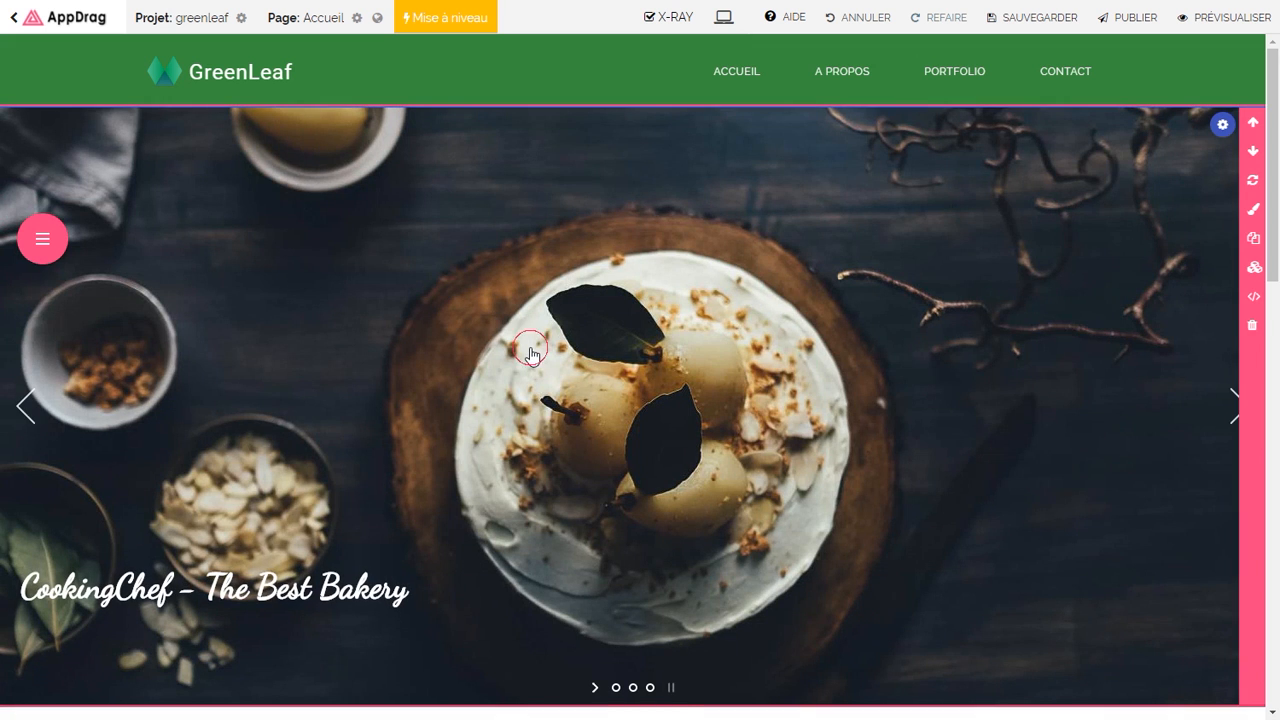
Step: Open the first slideshow image for editing, then search domains for 'greenleaf'
{"action": "left_click", "coordinate": [531, 354]}
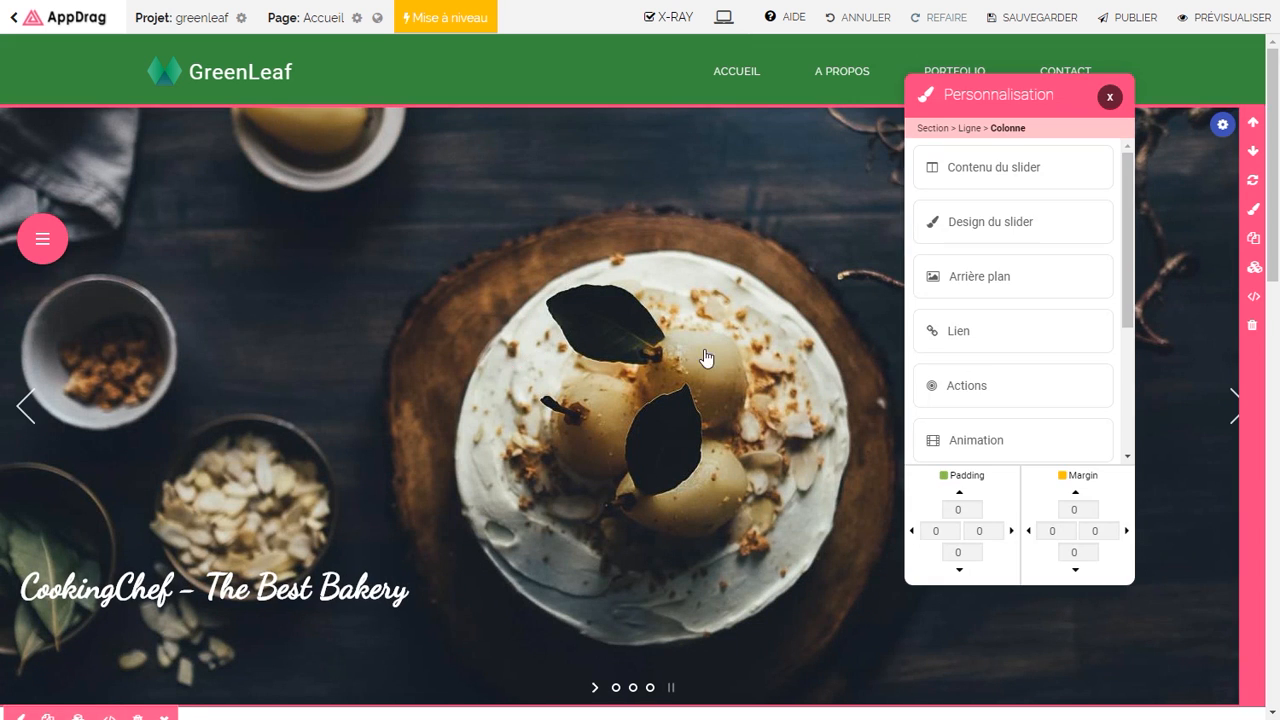
{"action": "left_click", "coordinate": [966, 170]}
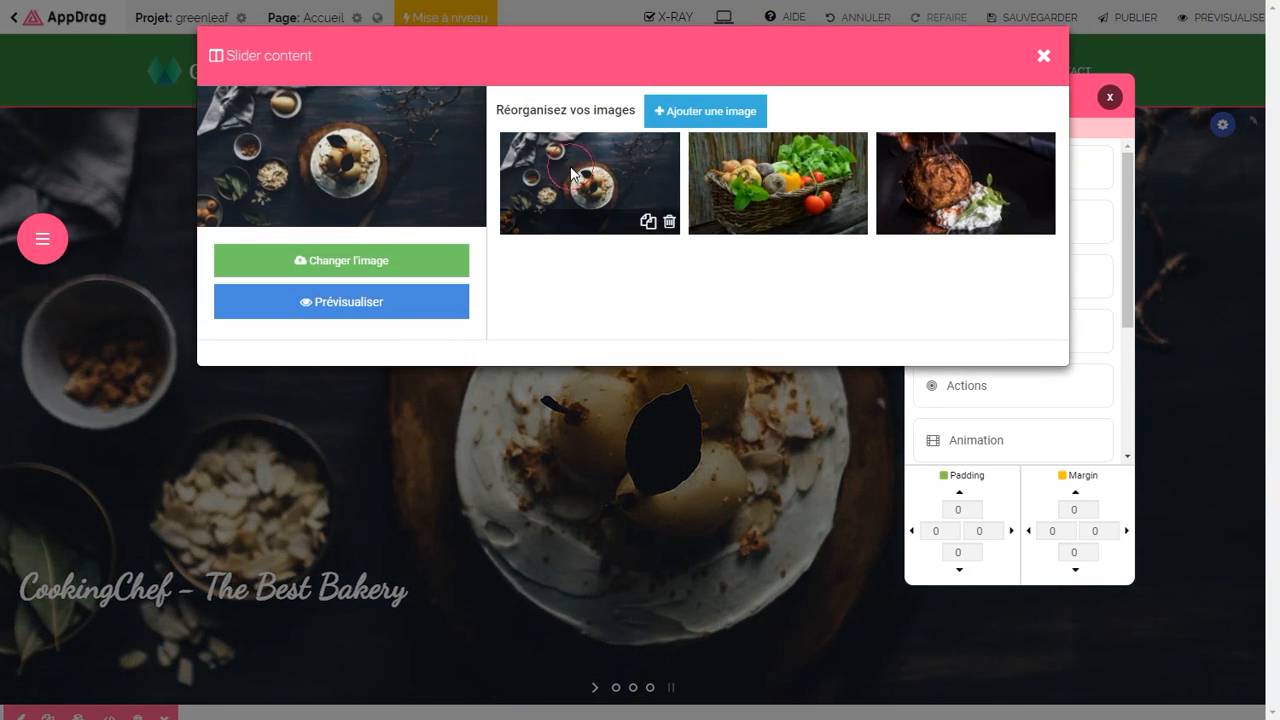
{"action": "left_click", "coordinate": [648, 221]}
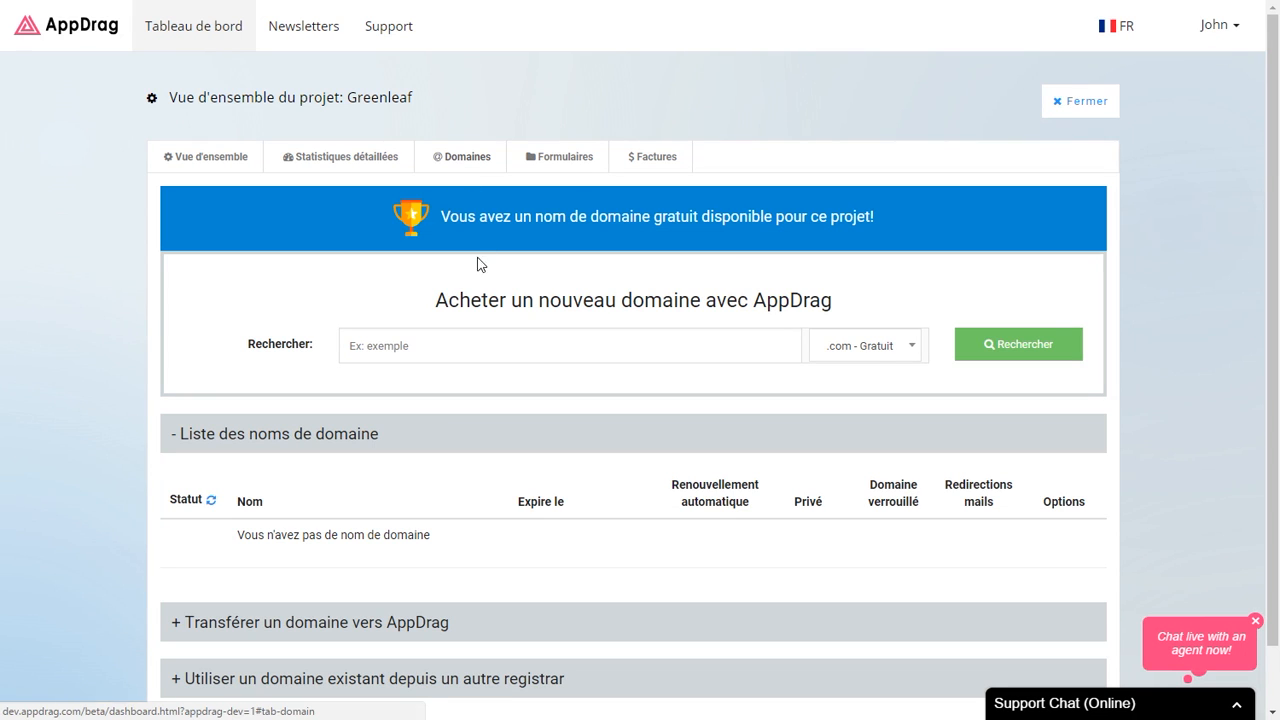
{"action": "left_click", "coordinate": [449, 343]}
{"action": "type", "text": "greenleaf"}
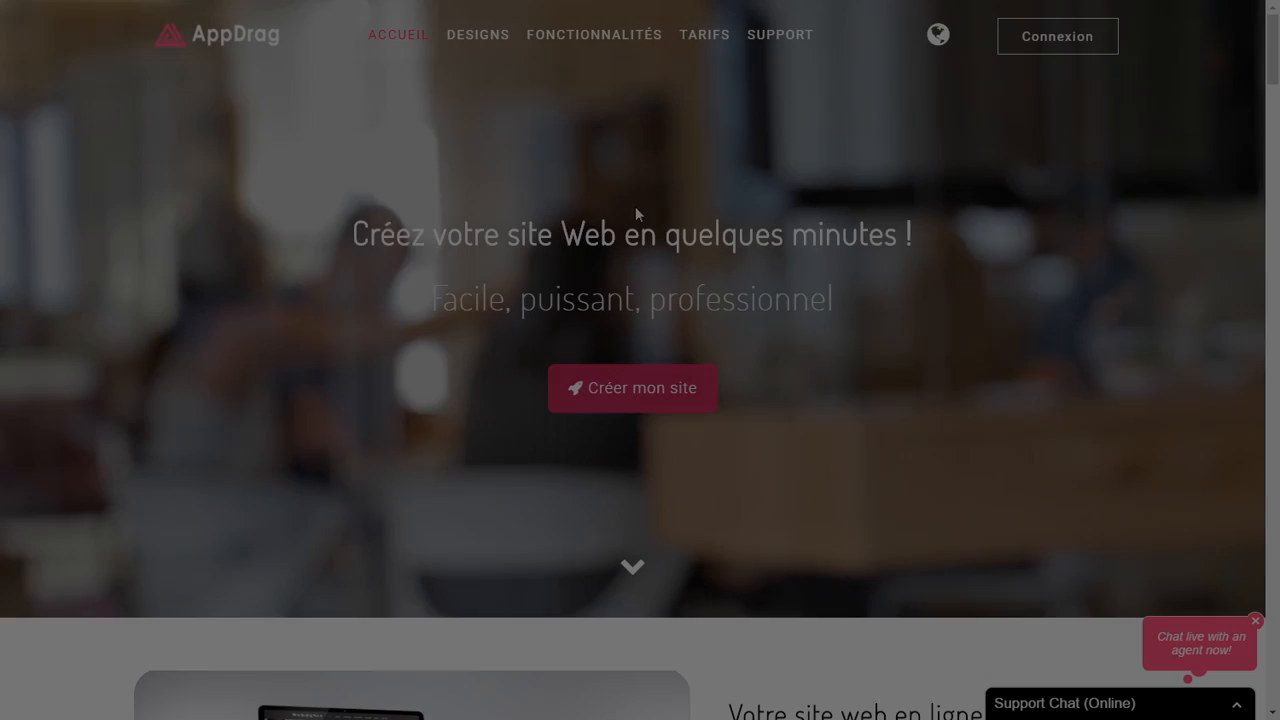
{"action": "scroll", "coordinate": [811, 368], "scroll_direction": "down", "scroll_amount": 2}
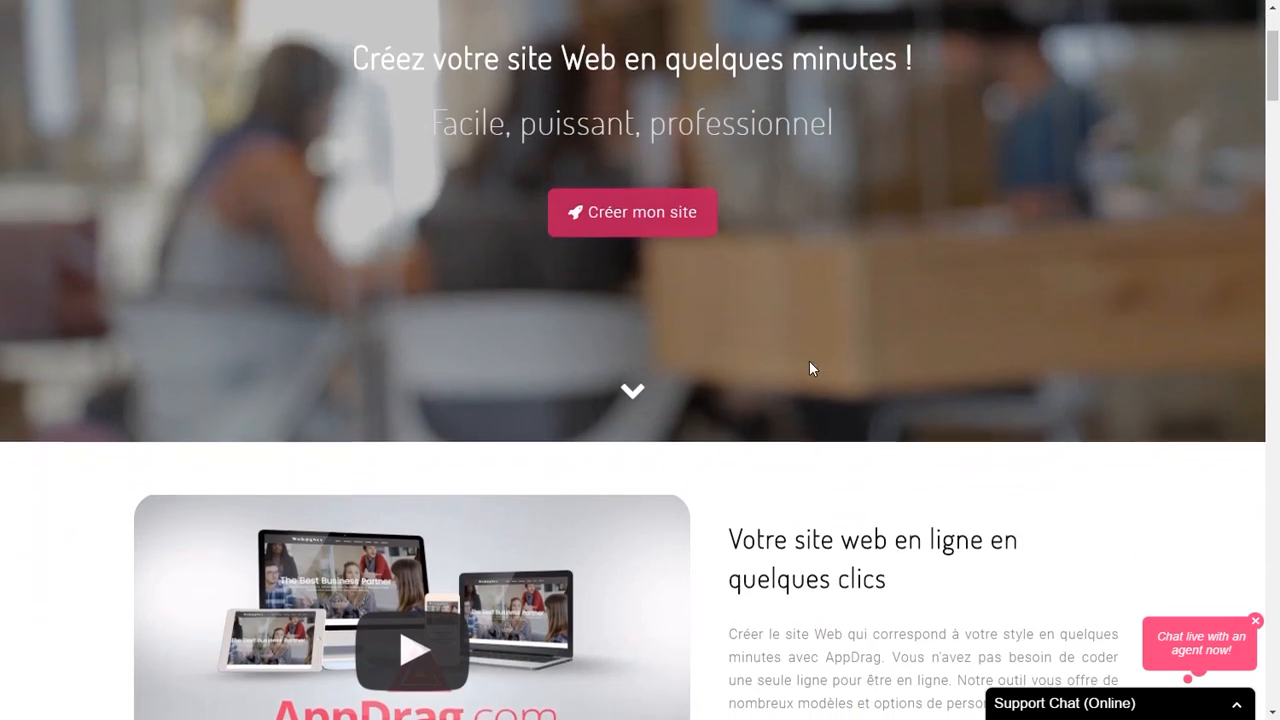
{"action": "scroll", "coordinate": [805, 365], "scroll_direction": "down", "scroll_amount": 3}
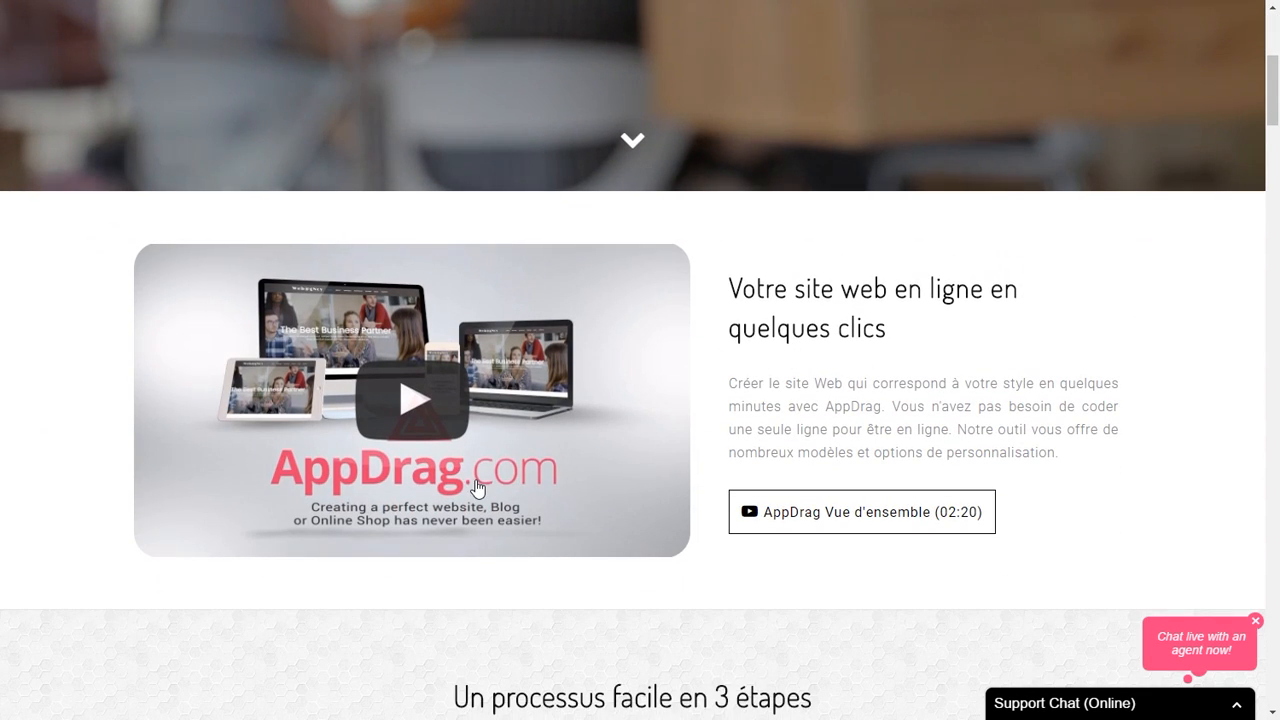
{"action": "scroll", "coordinate": [477, 488], "scroll_direction": "up", "scroll_amount": 5}
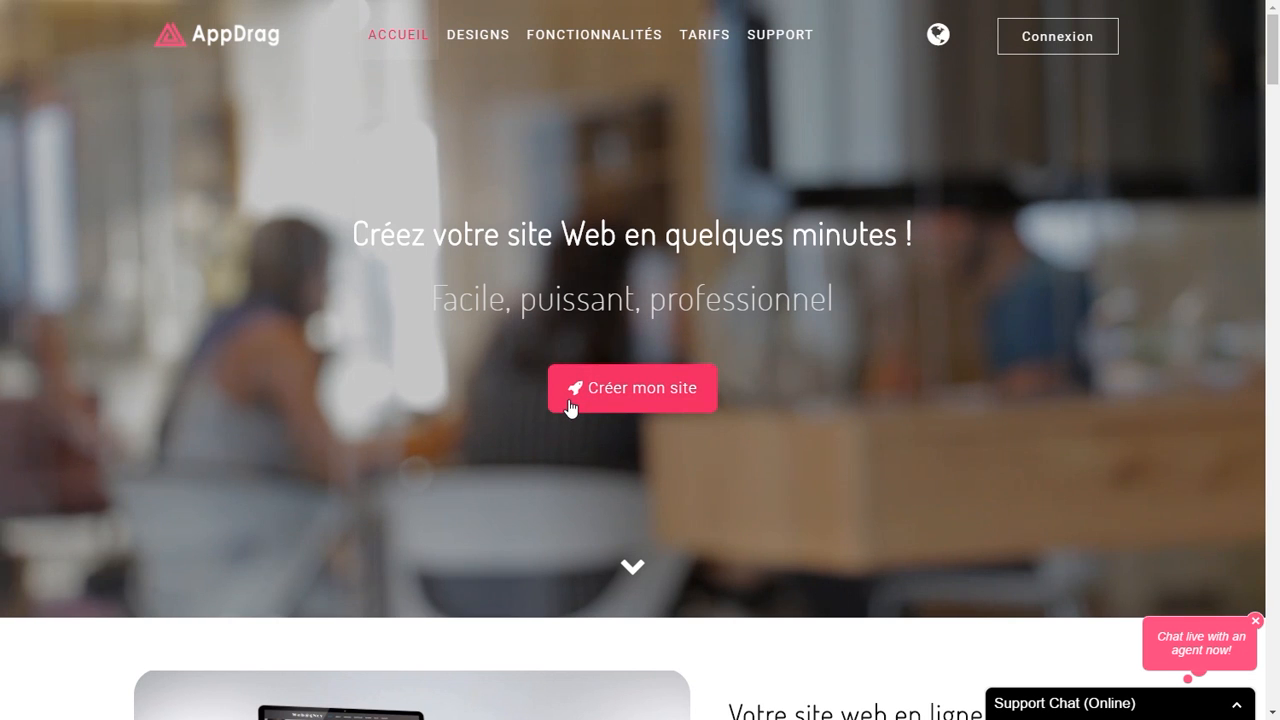
Step: Start creating a new site and enter the account holder's name
{"action": "left_click", "coordinate": [571, 400]}
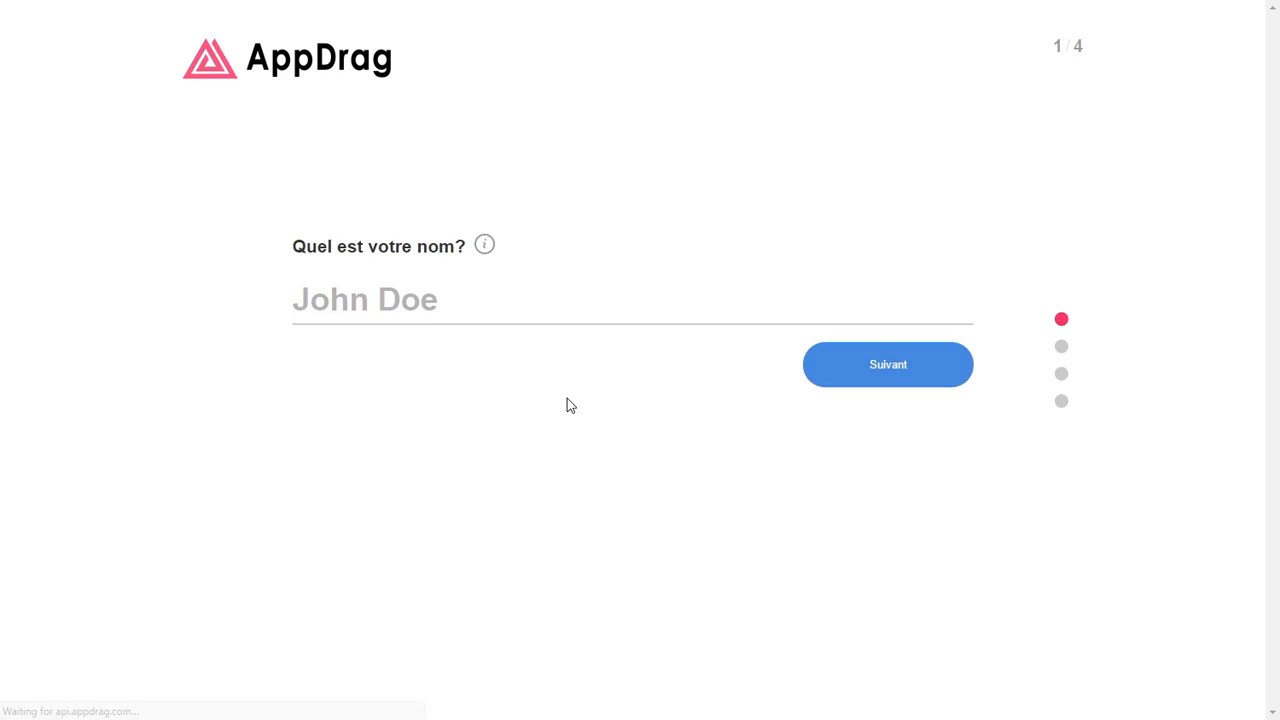
{"action": "left_click", "coordinate": [538, 311]}
{"action": "type", "text": "John Doe"}
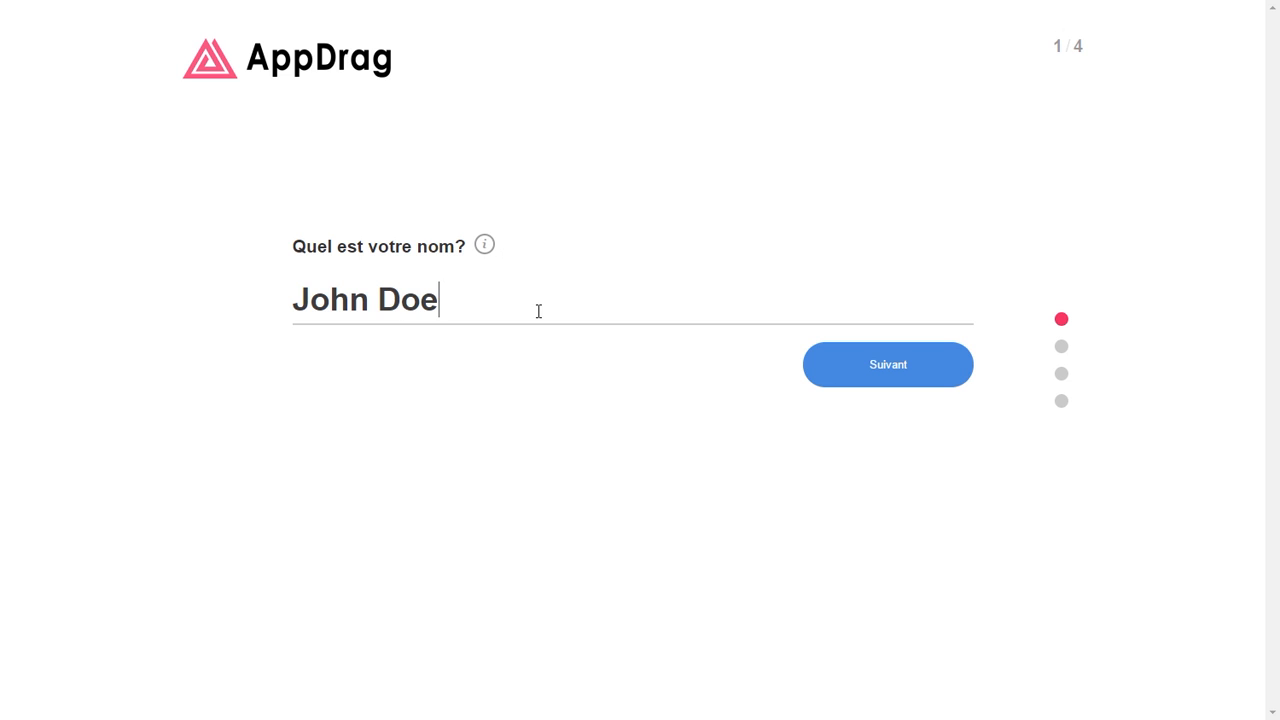
{"action": "left_click", "coordinate": [870, 366]}
Step: Enter the contact's e-mail and account password to create the account, then choose Entreprise
{"action": "left_click", "coordinate": [478, 307]}
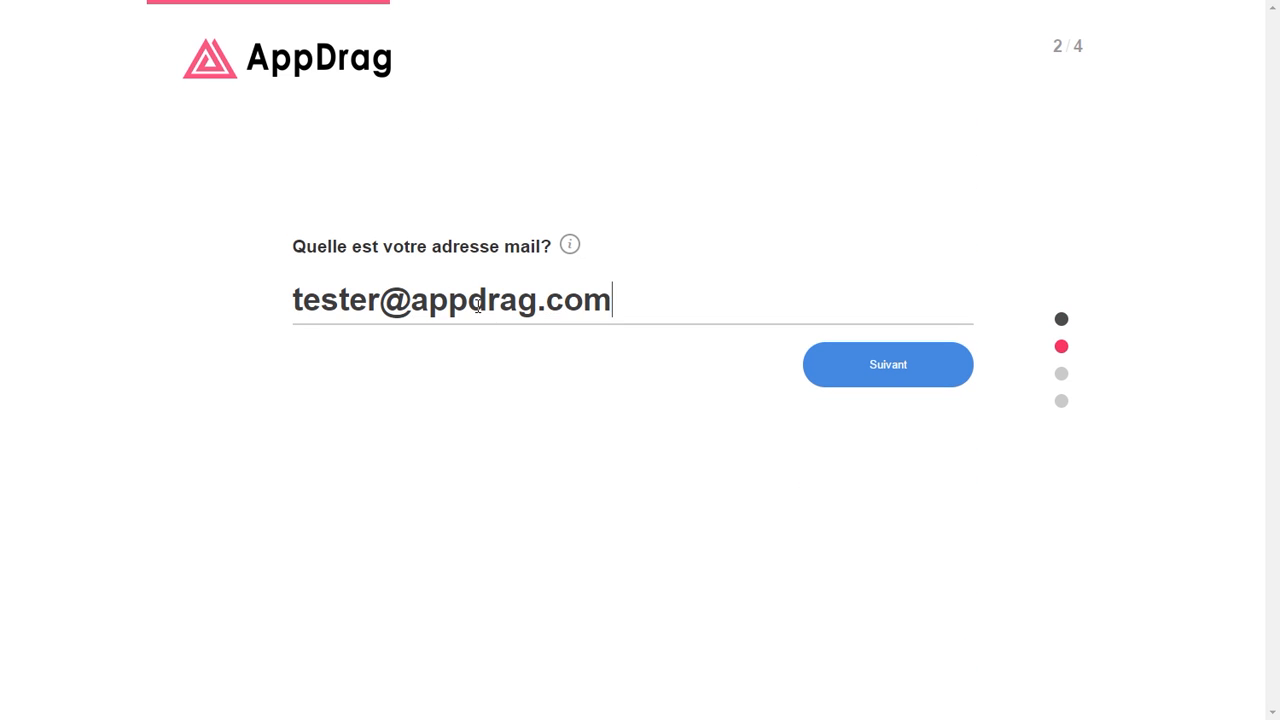
{"action": "left_click", "coordinate": [880, 378]}
{"action": "left_click", "coordinate": [614, 290]}
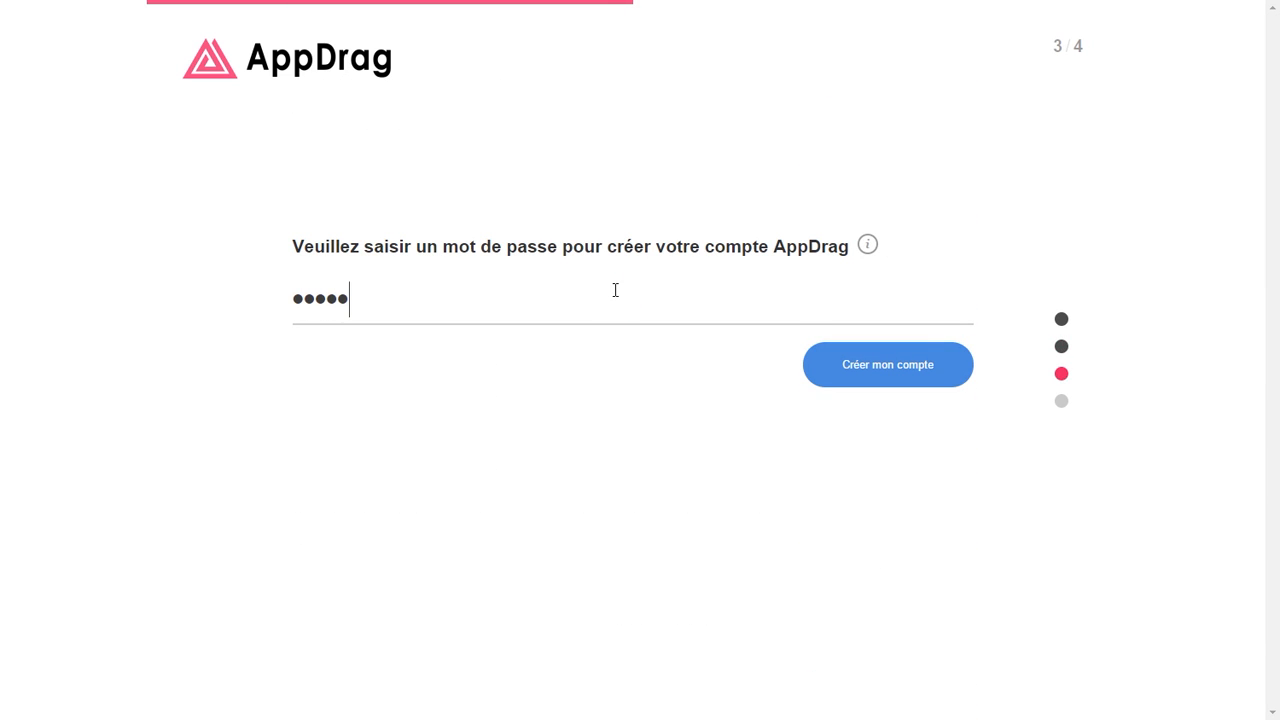
{"action": "key", "text": "Return"}
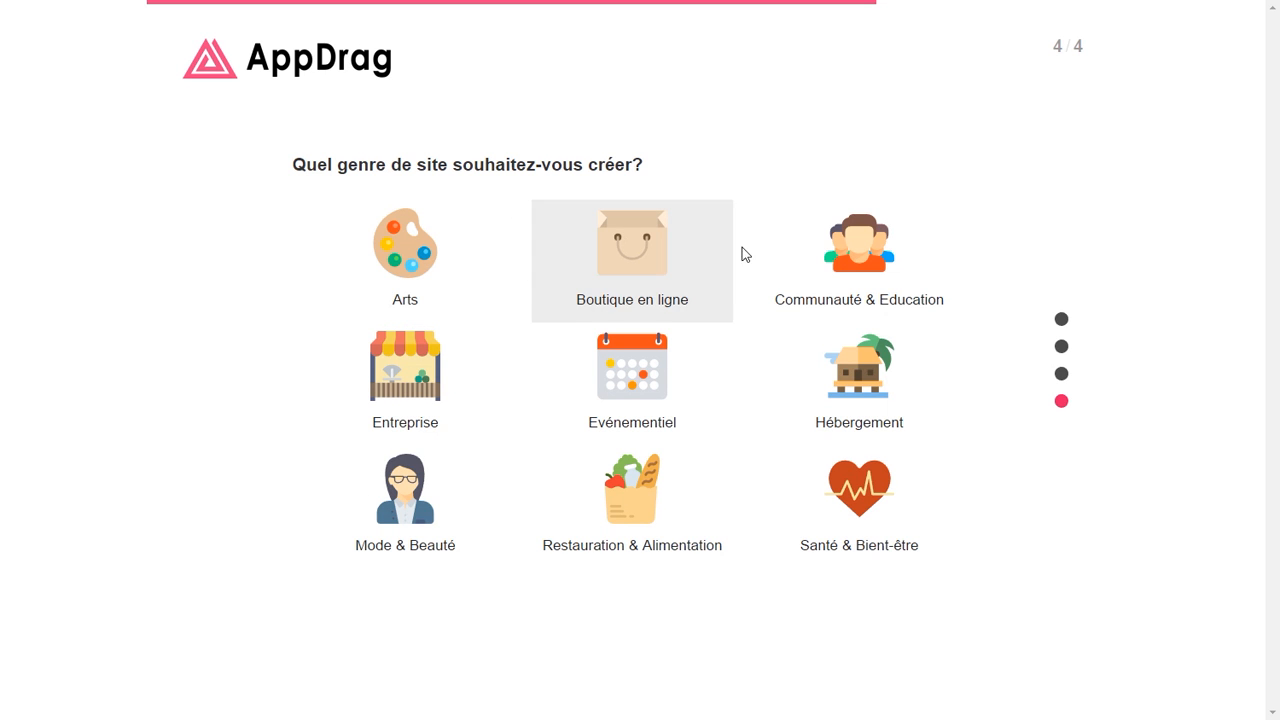
{"action": "left_click", "coordinate": [442, 377]}
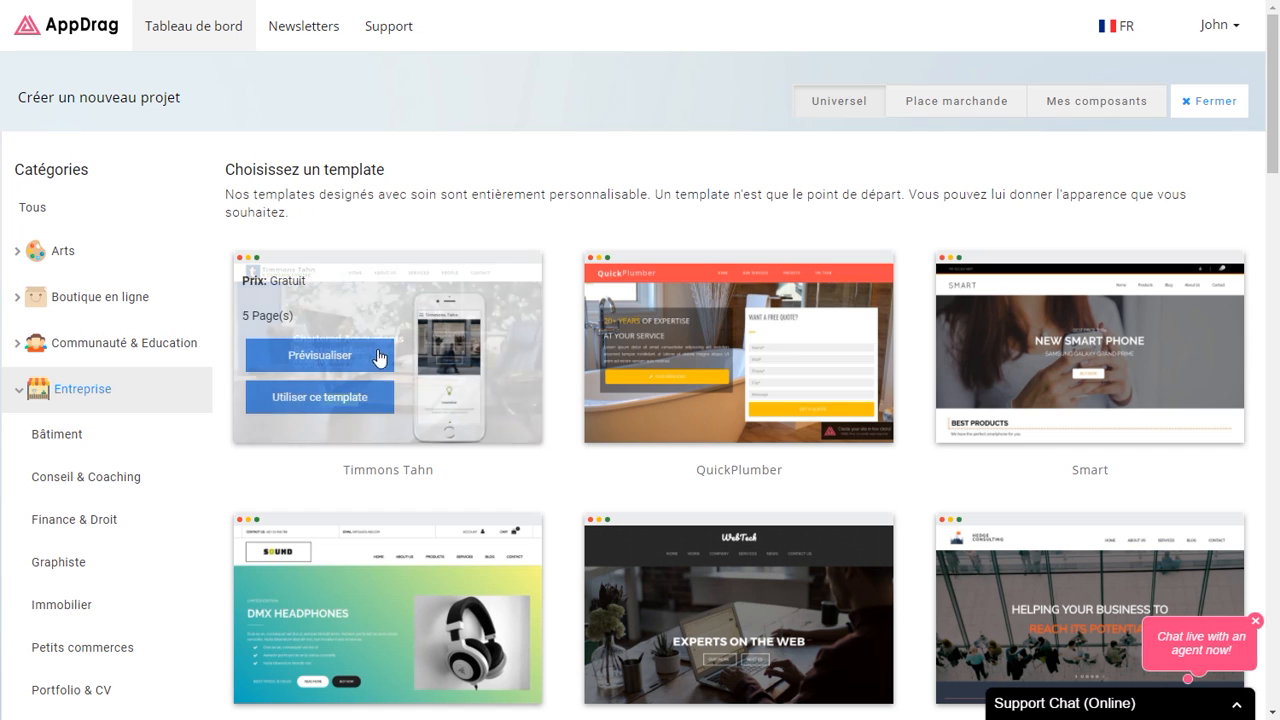
Step: Filter the template gallery to the Vierge category, leaving only the Blank template
{"action": "mouse_move", "coordinate": [1105, 397]}
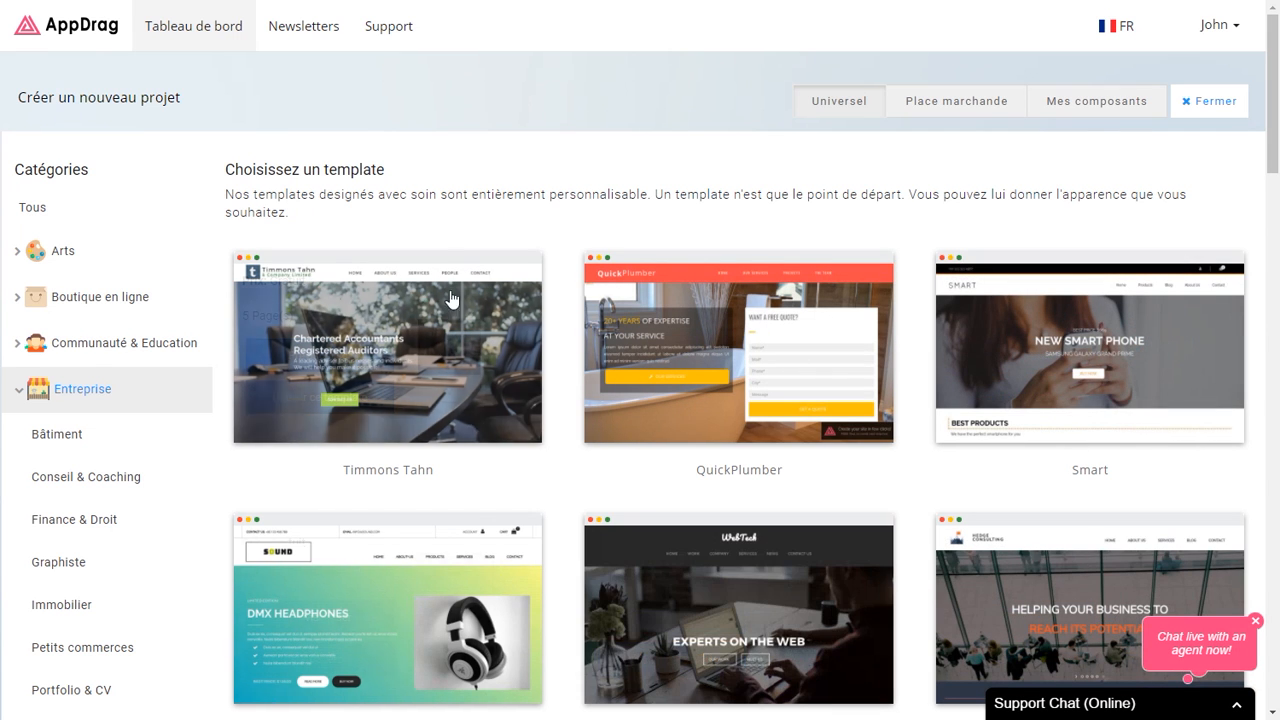
{"action": "scroll", "coordinate": [440, 250], "scroll_direction": "down", "scroll_amount": 3}
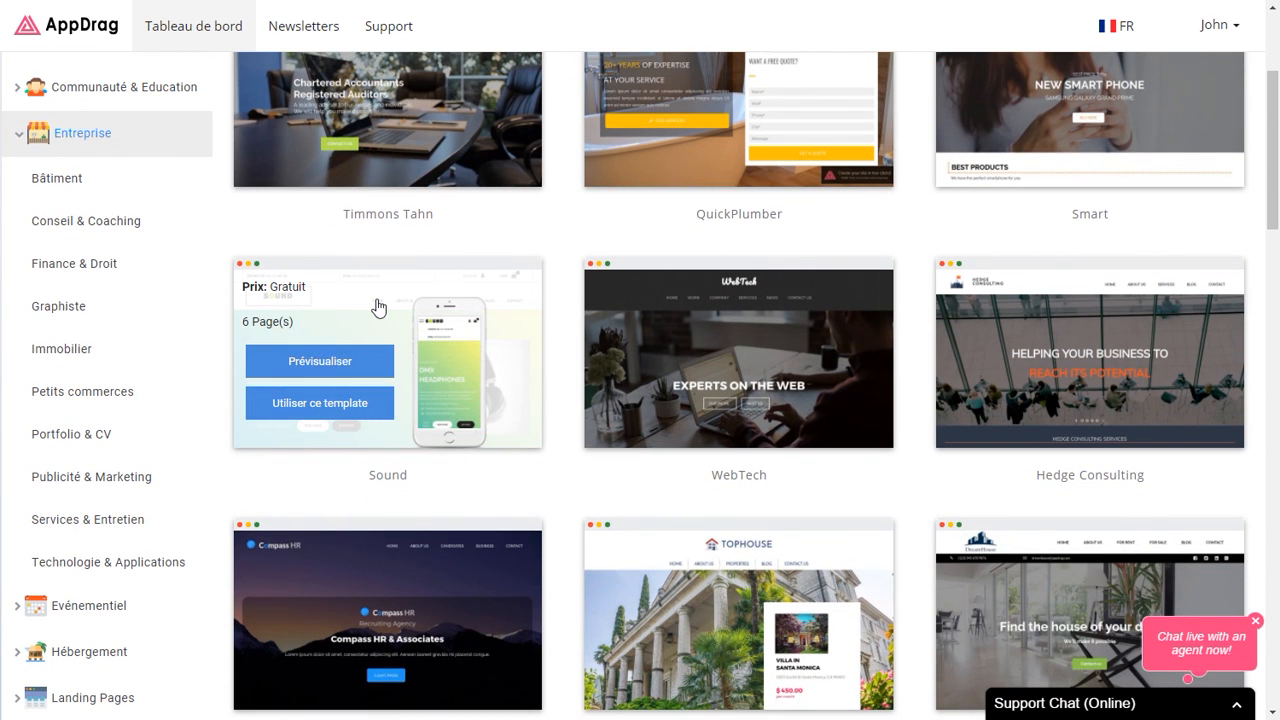
{"action": "scroll", "coordinate": [137, 480], "scroll_direction": "down", "scroll_amount": 3}
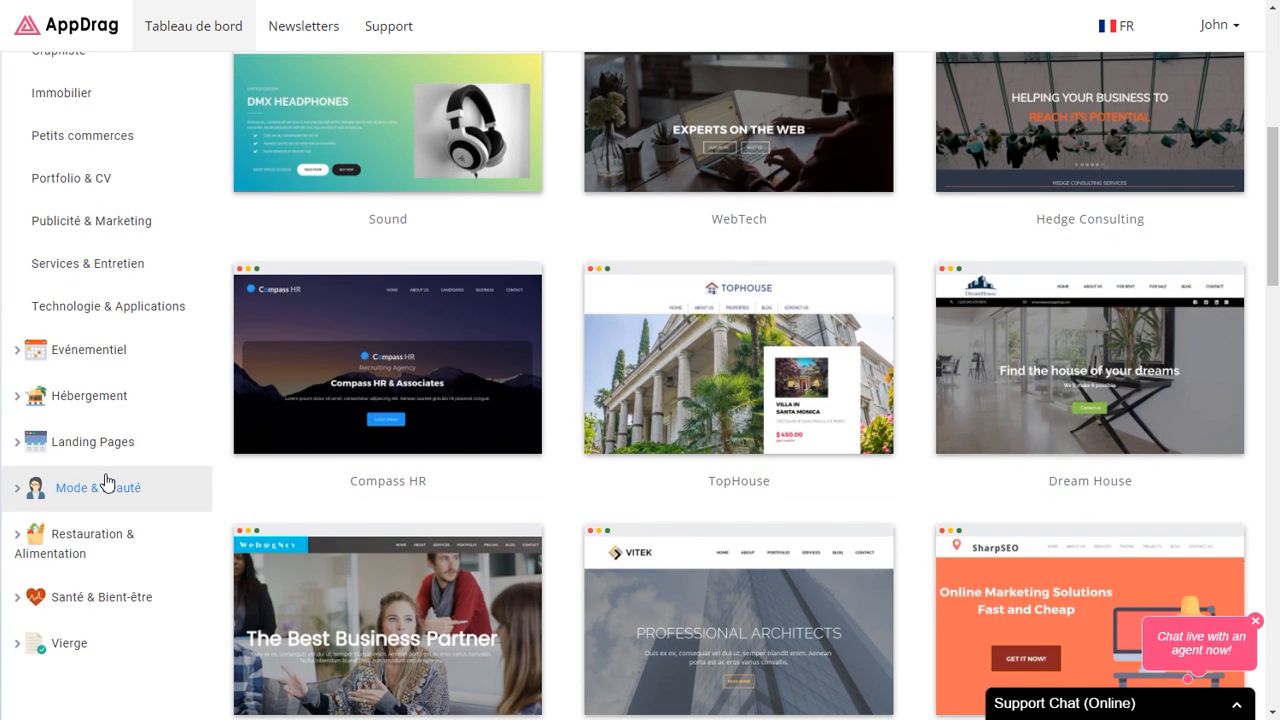
{"action": "left_click", "coordinate": [76, 644]}
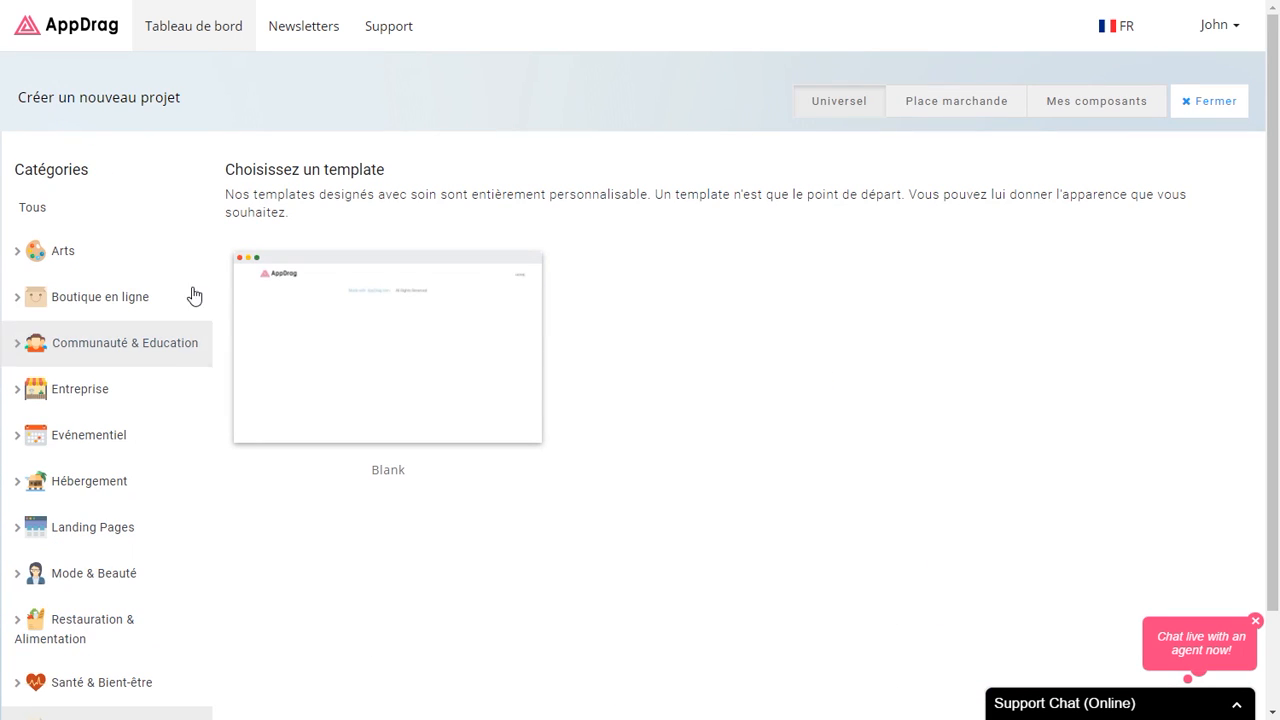
{"action": "mouse_move", "coordinate": [388, 341]}
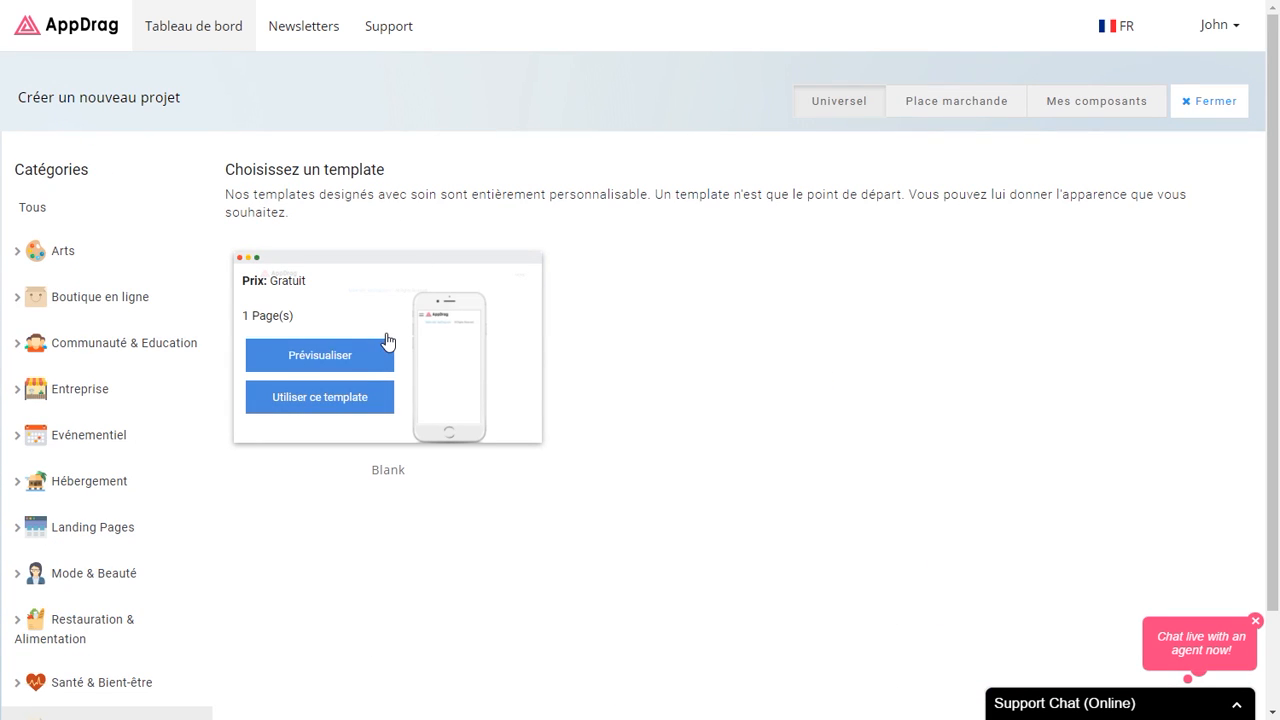
Step: Use the Blank template, name the site 'greenleaf' and confirm the domain is available
{"action": "left_click", "coordinate": [320, 404]}
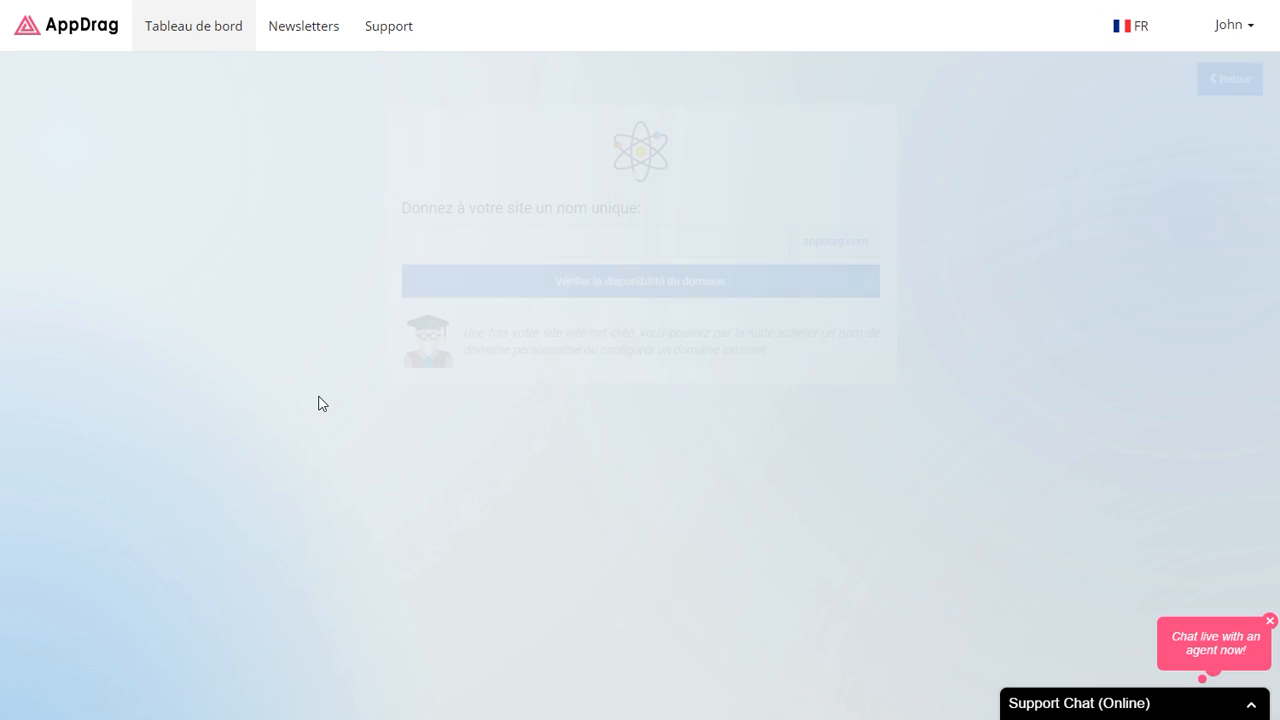
{"action": "left_click", "coordinate": [660, 242]}
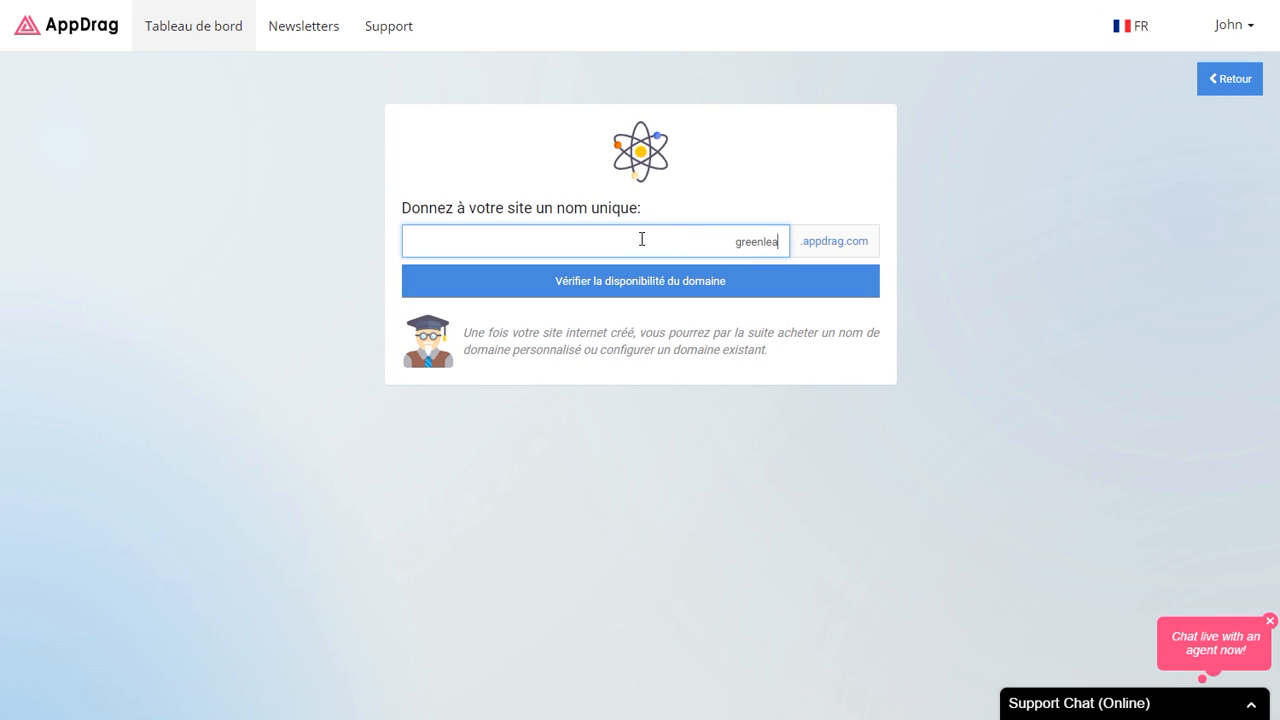
{"action": "type", "text": "greenleaf"}
{"action": "left_click", "coordinate": [594, 288]}
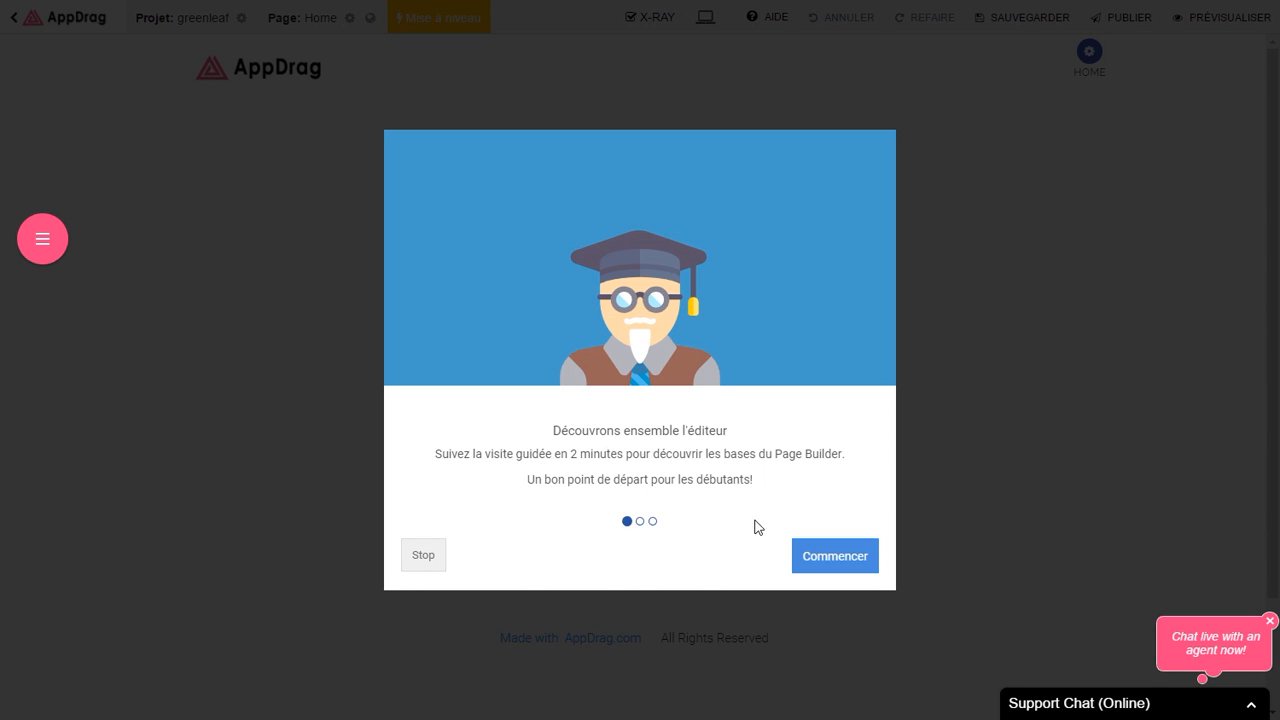
Step: Dismiss the welcome tour and open Configuration des pages to show the Home page
{"action": "left_click", "coordinate": [825, 566]}
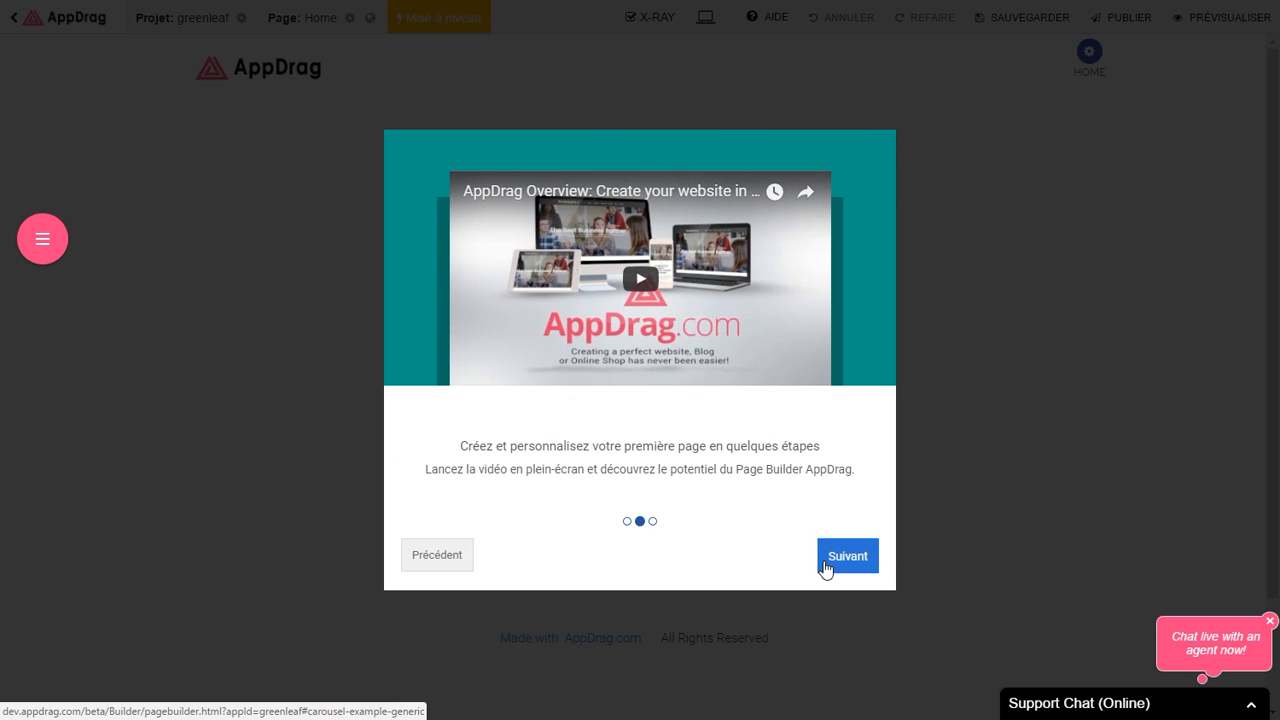
{"action": "left_click", "coordinate": [843, 560]}
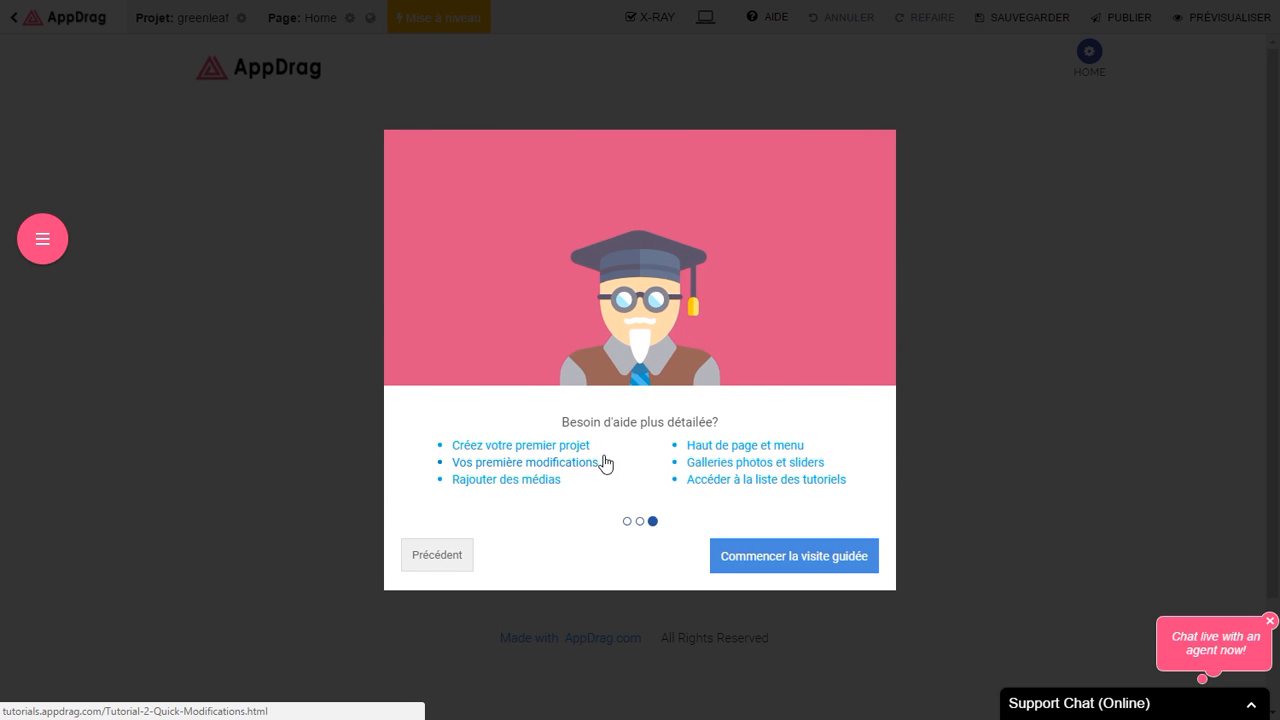
{"action": "left_click", "coordinate": [1003, 357]}
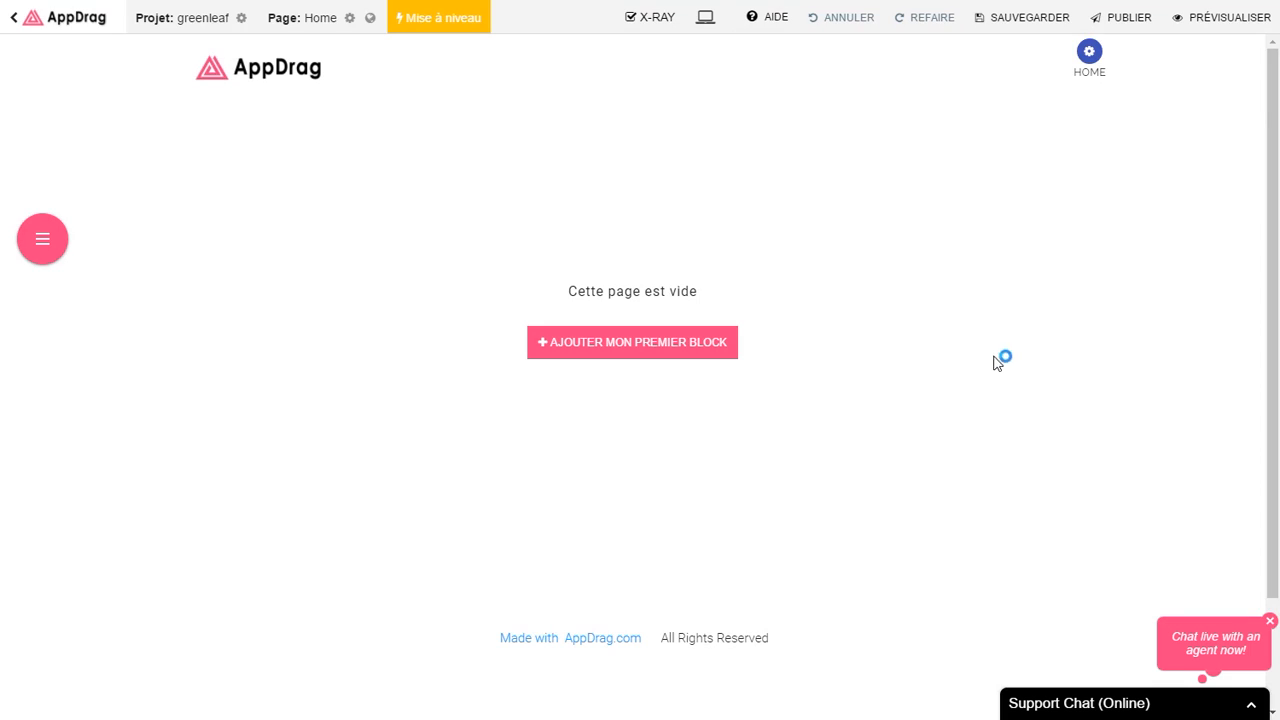
{"action": "left_click", "coordinate": [44, 241]}
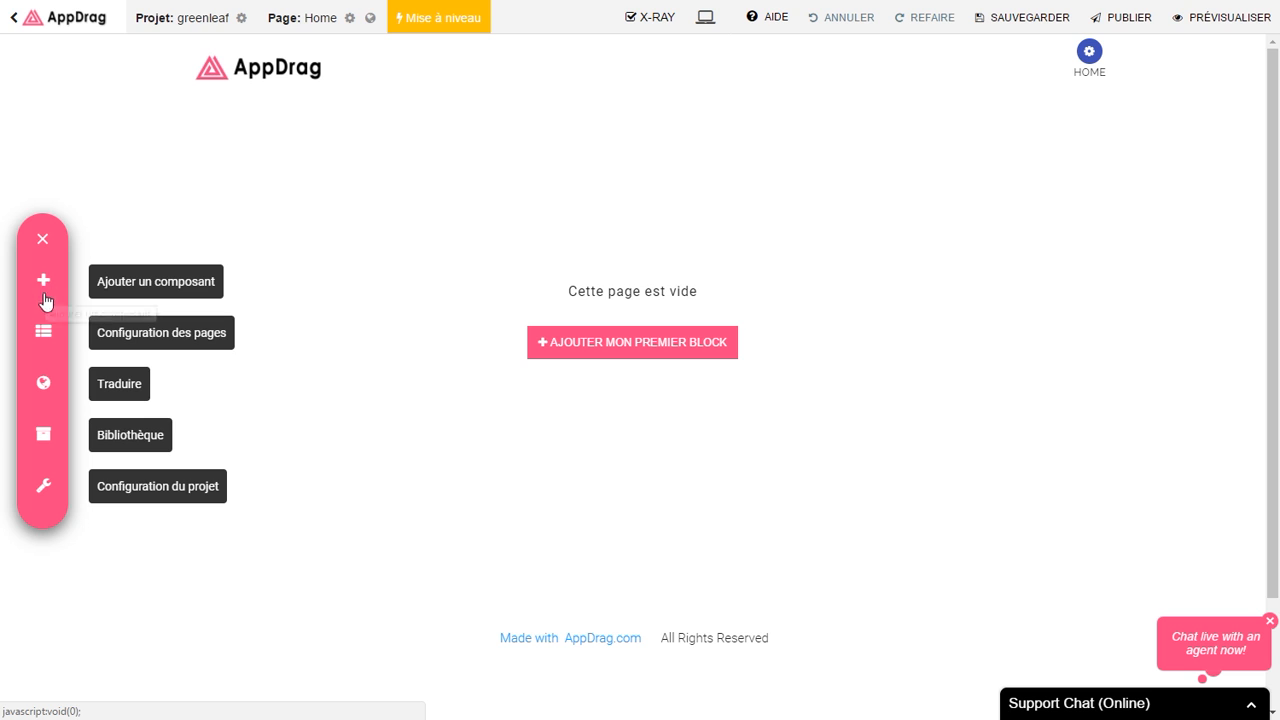
{"action": "left_click", "coordinate": [44, 331]}
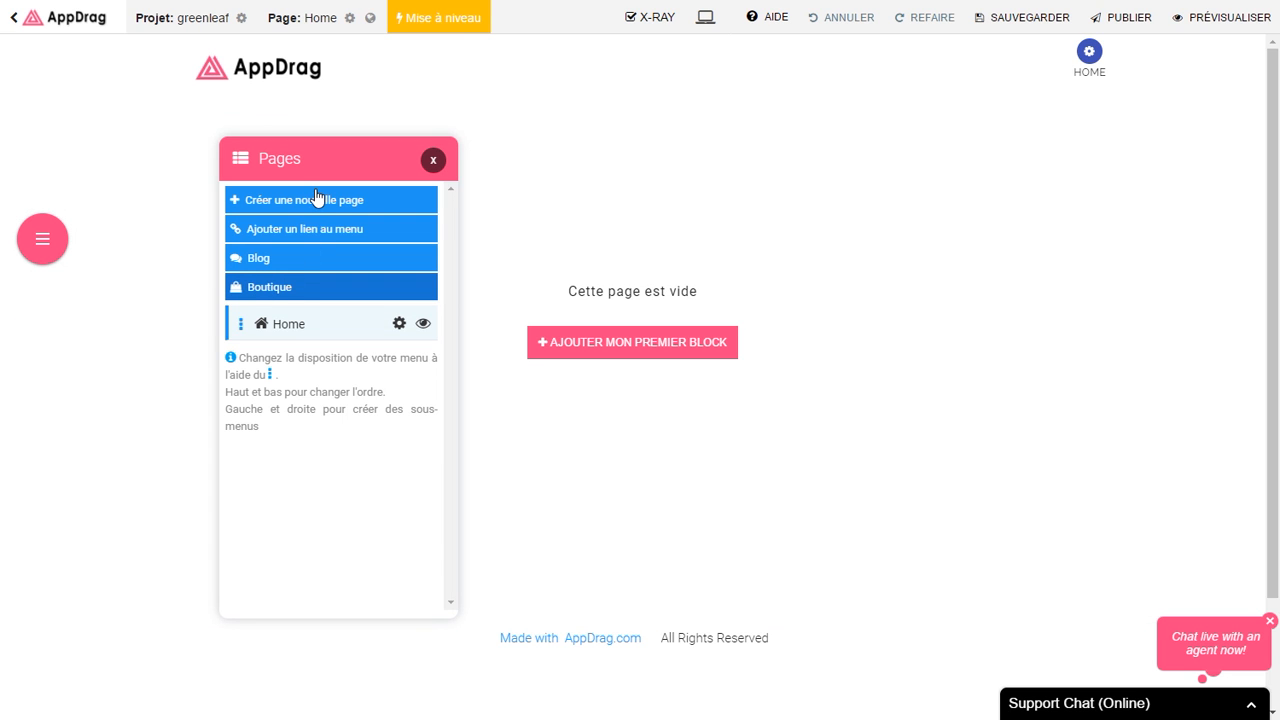
Step: Rename the Home page's menu title to Accueil
{"action": "left_click", "coordinate": [399, 323]}
{"action": "left_click", "coordinate": [221, 280]}
{"action": "left_click_drag", "start_coordinate": [221, 280], "coordinate": [165, 275]}
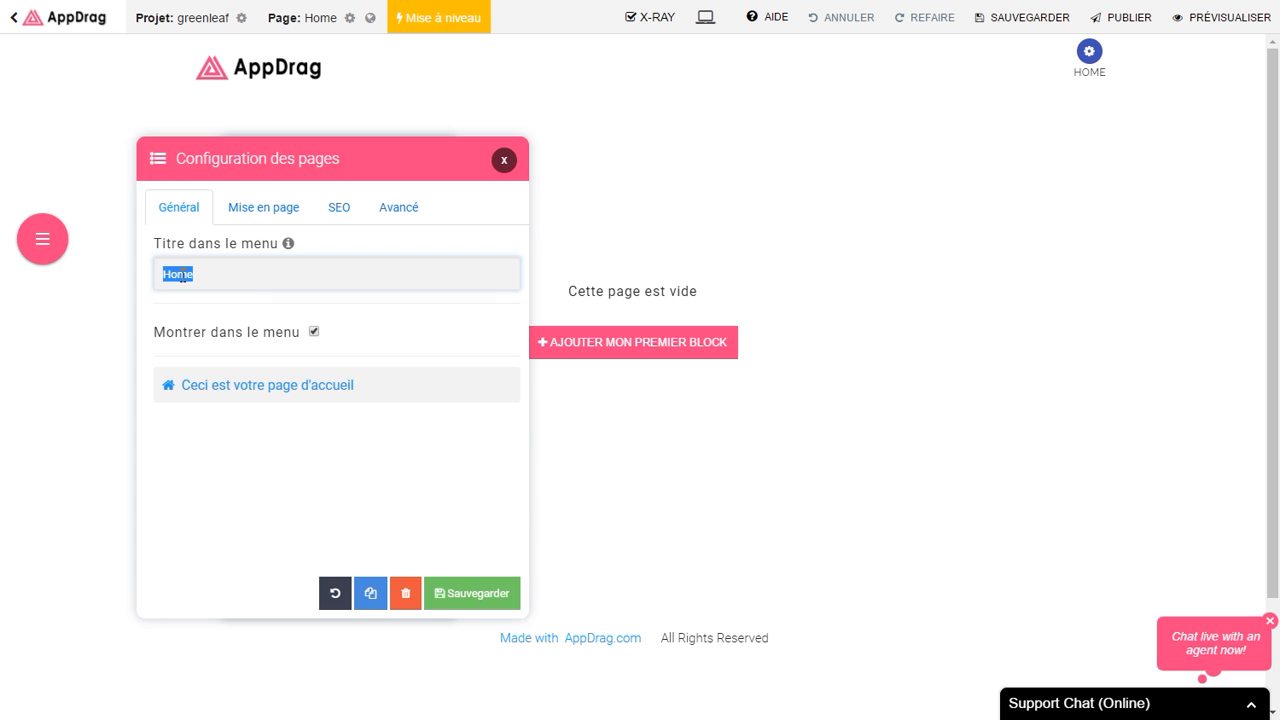
{"action": "type", "text": "Accueil"}
Step: Set SEO title 'Accueil | Green Leaf' and meta description 'Association Green Leaf', then save
{"action": "left_click", "coordinate": [342, 214]}
{"action": "left_click_drag", "start_coordinate": [214, 441], "coordinate": [156, 442]}
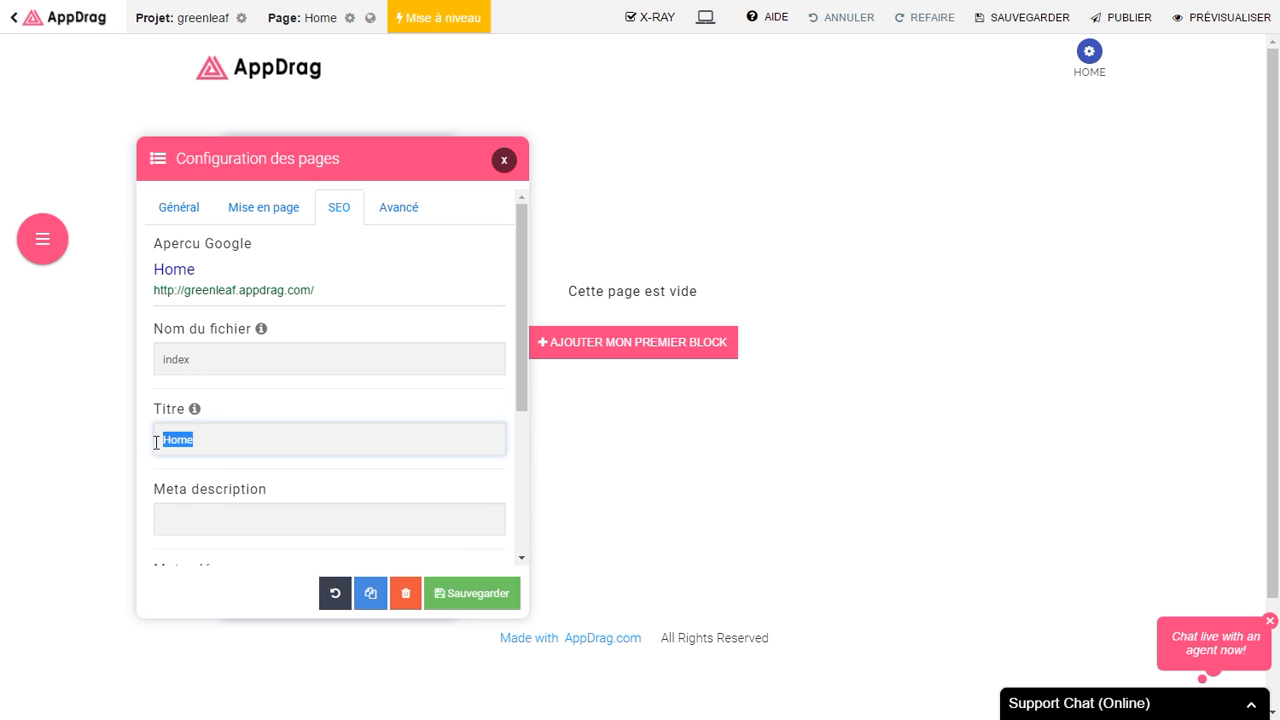
{"action": "type", "text": "Accueil"}
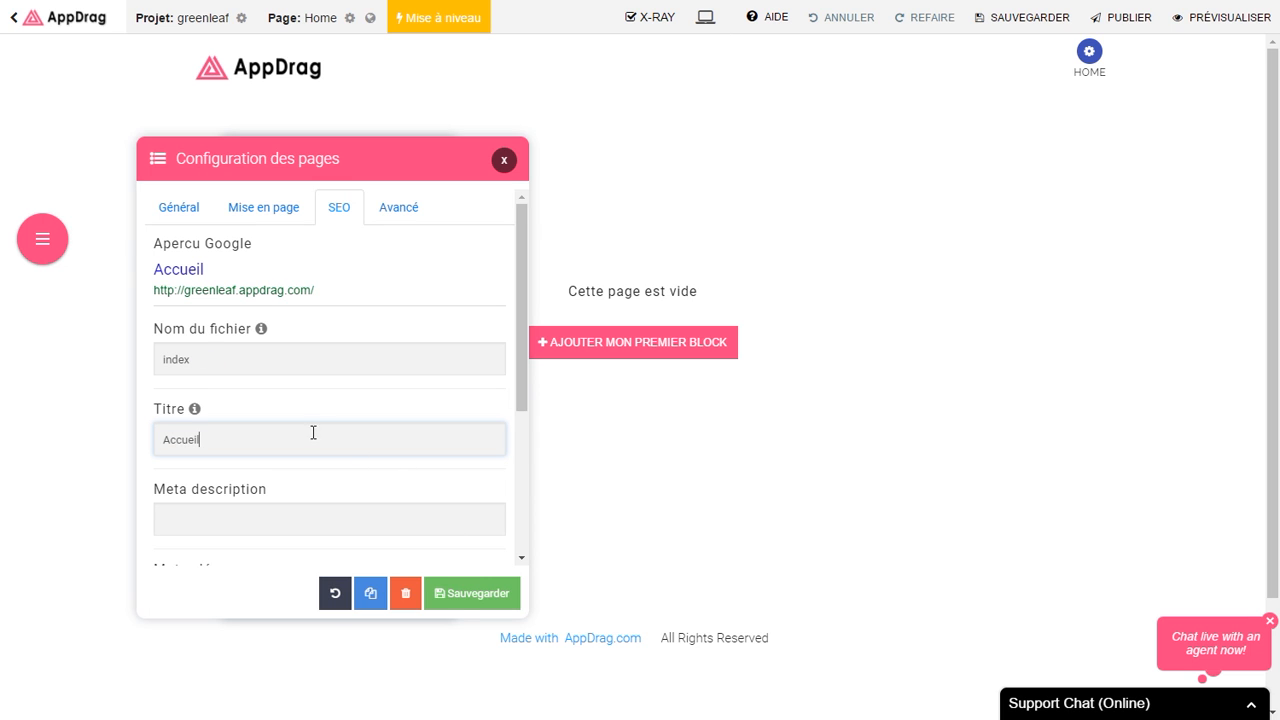
{"action": "scroll", "coordinate": [313, 432], "scroll_direction": "down", "scroll_amount": 1}
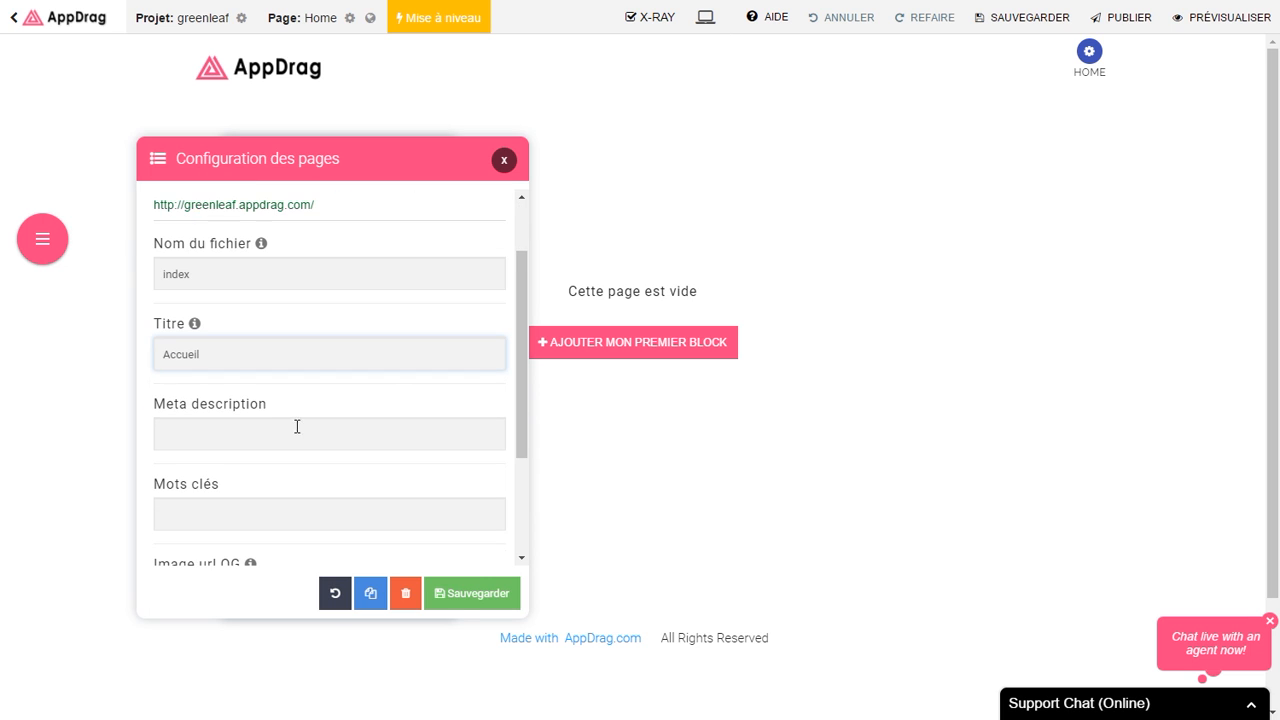
{"action": "scroll", "coordinate": [291, 423], "scroll_direction": "down", "scroll_amount": 1}
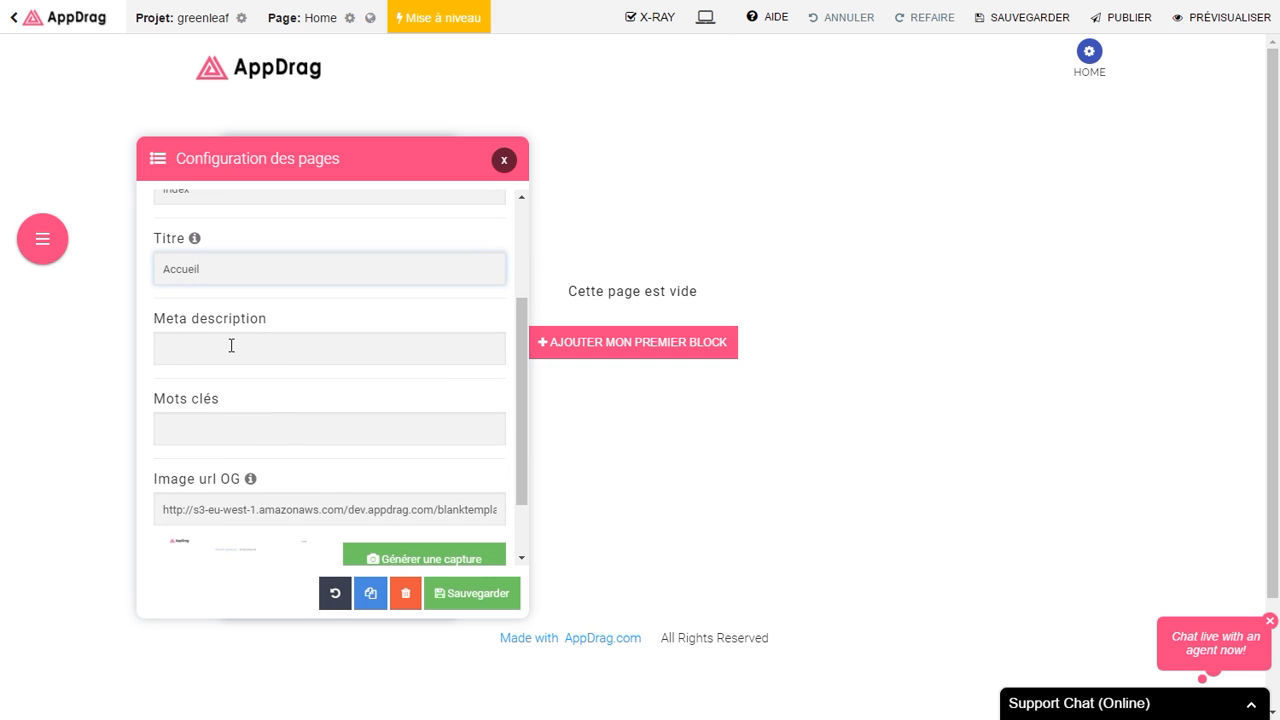
{"action": "left_click", "coordinate": [177, 348]}
{"action": "type", "text": "Association Green Leaf"}
{"action": "scroll", "coordinate": [320, 465], "scroll_direction": "up", "scroll_amount": 2}
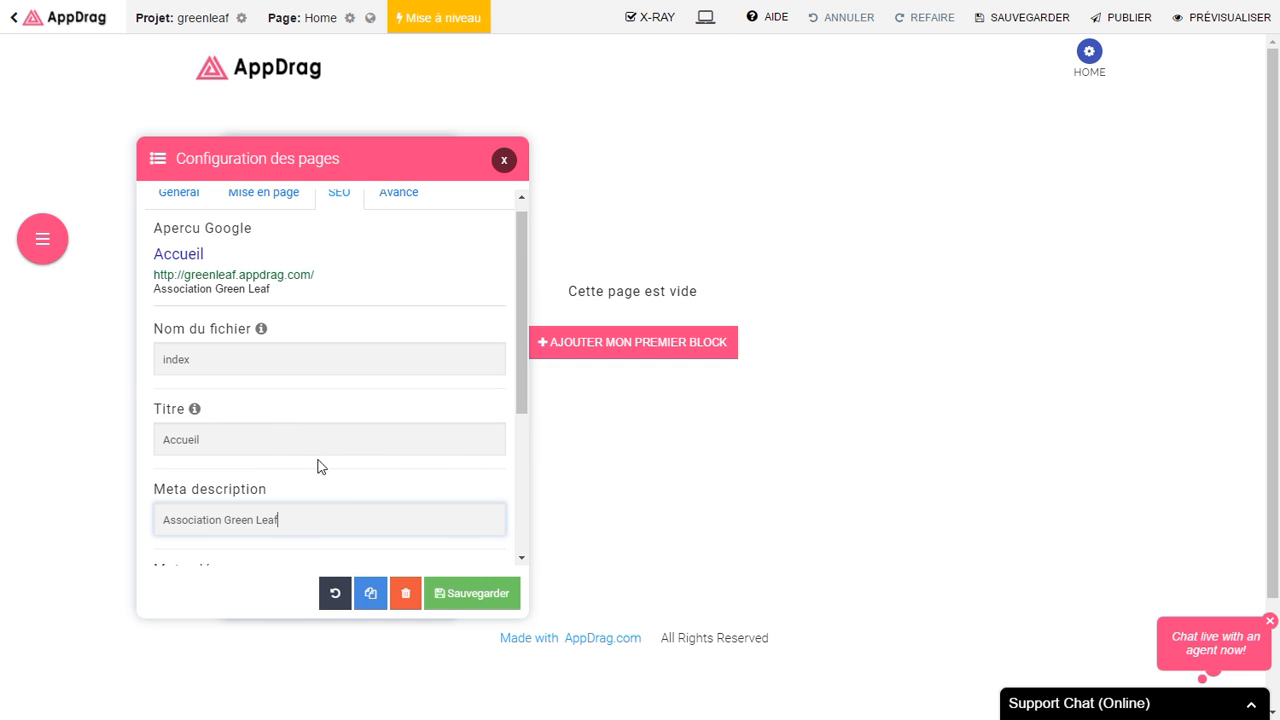
{"action": "left_click", "coordinate": [239, 436]}
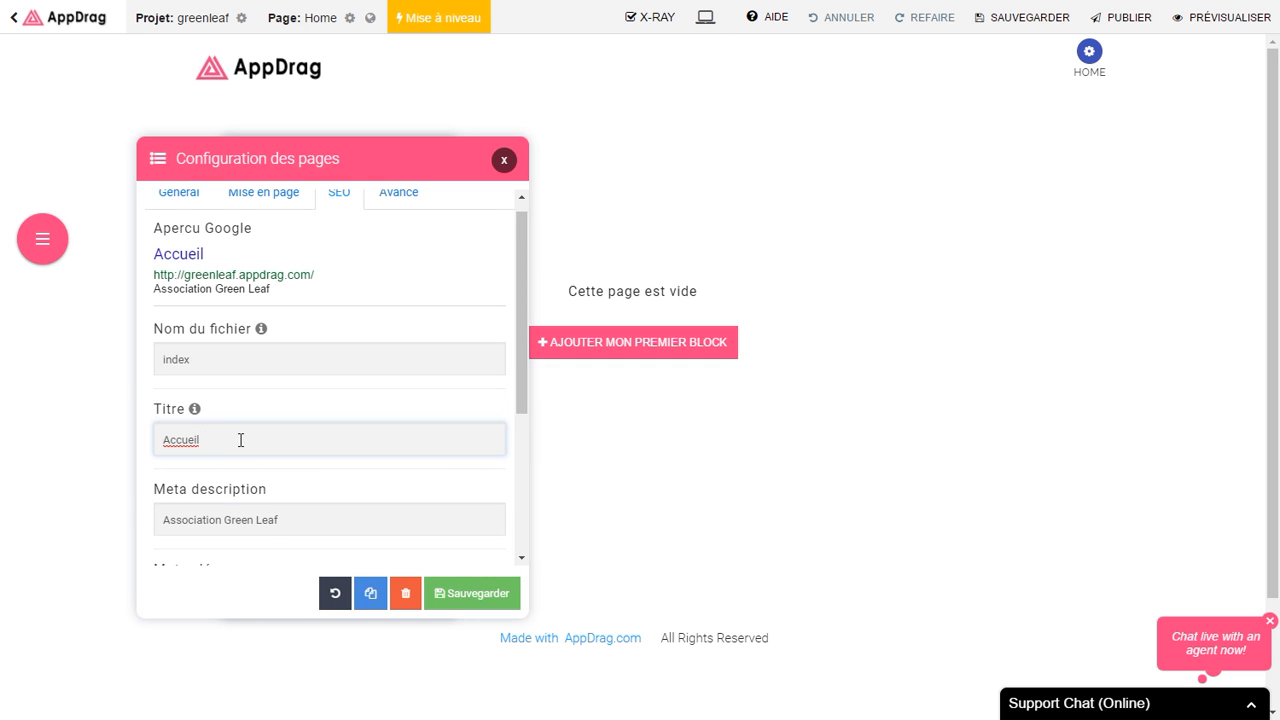
{"action": "type", "text": "|"}
{"action": "type", "text": "Green Leaf"}
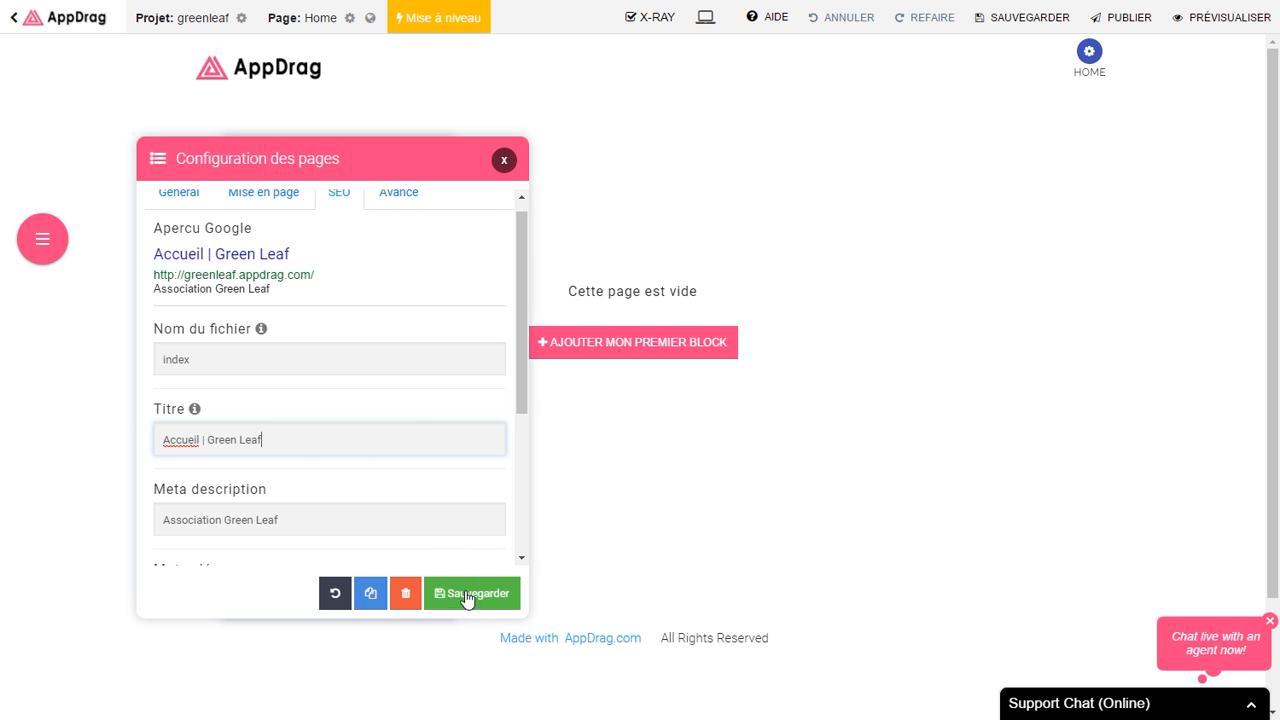
{"action": "left_click", "coordinate": [467, 596]}
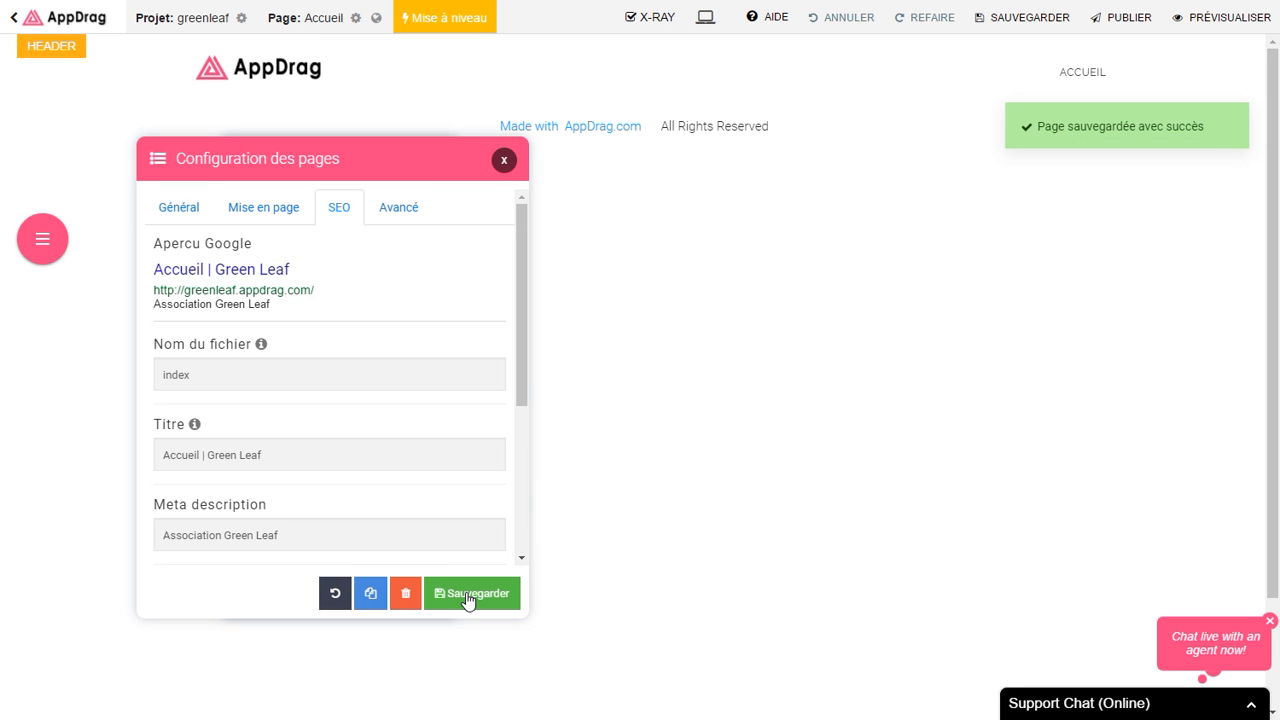
Step: Create an 'apropos' page and give it an 'A Propos' SEO title
{"action": "left_click", "coordinate": [46, 248]}
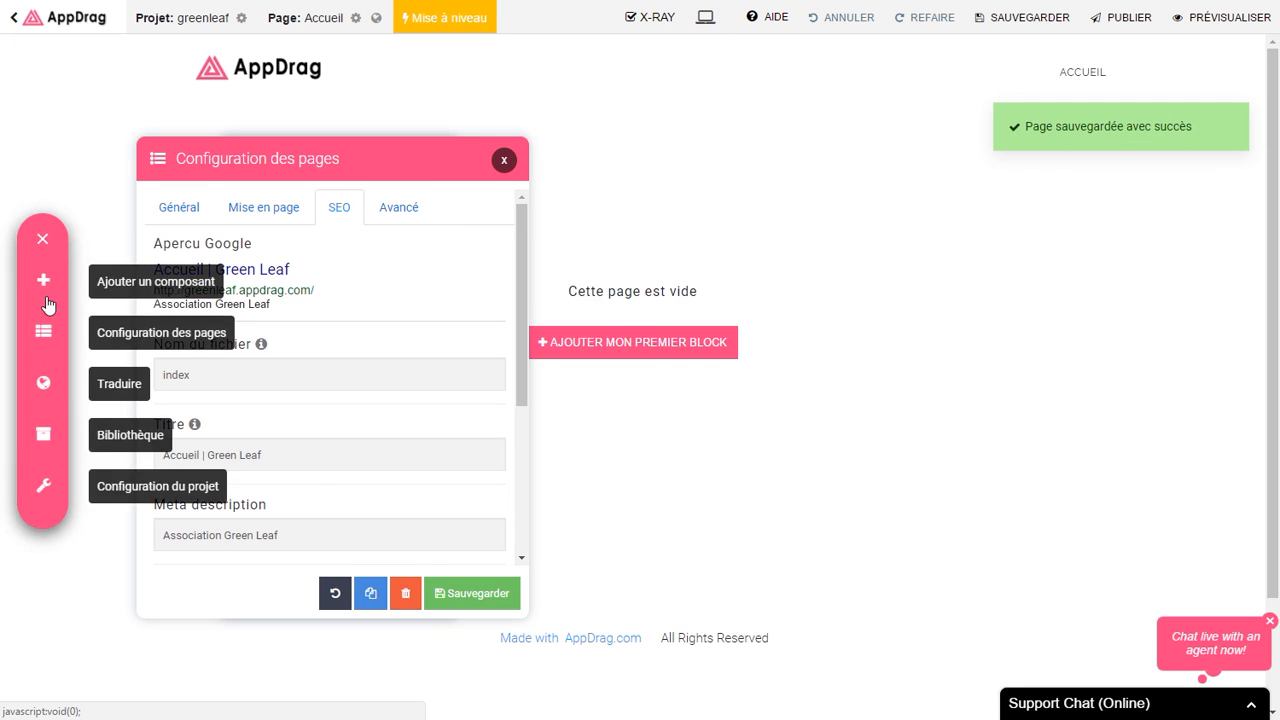
{"action": "left_click", "coordinate": [44, 334]}
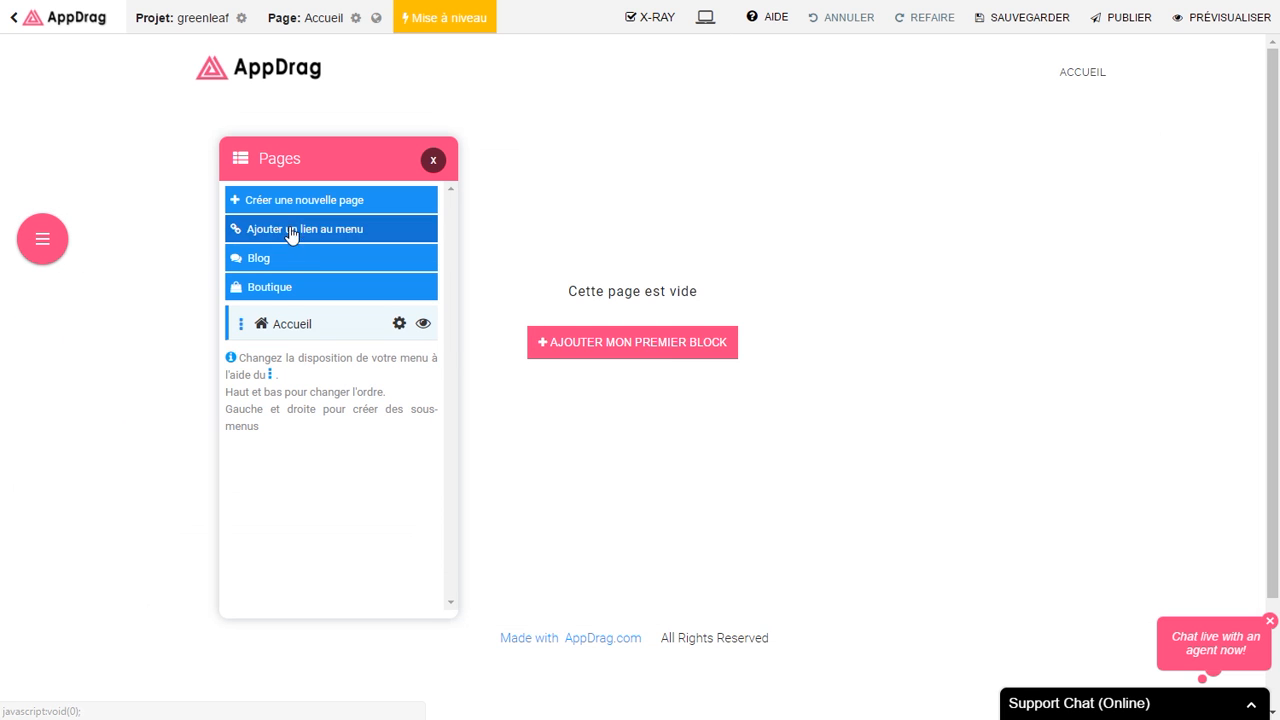
{"action": "left_click", "coordinate": [266, 200]}
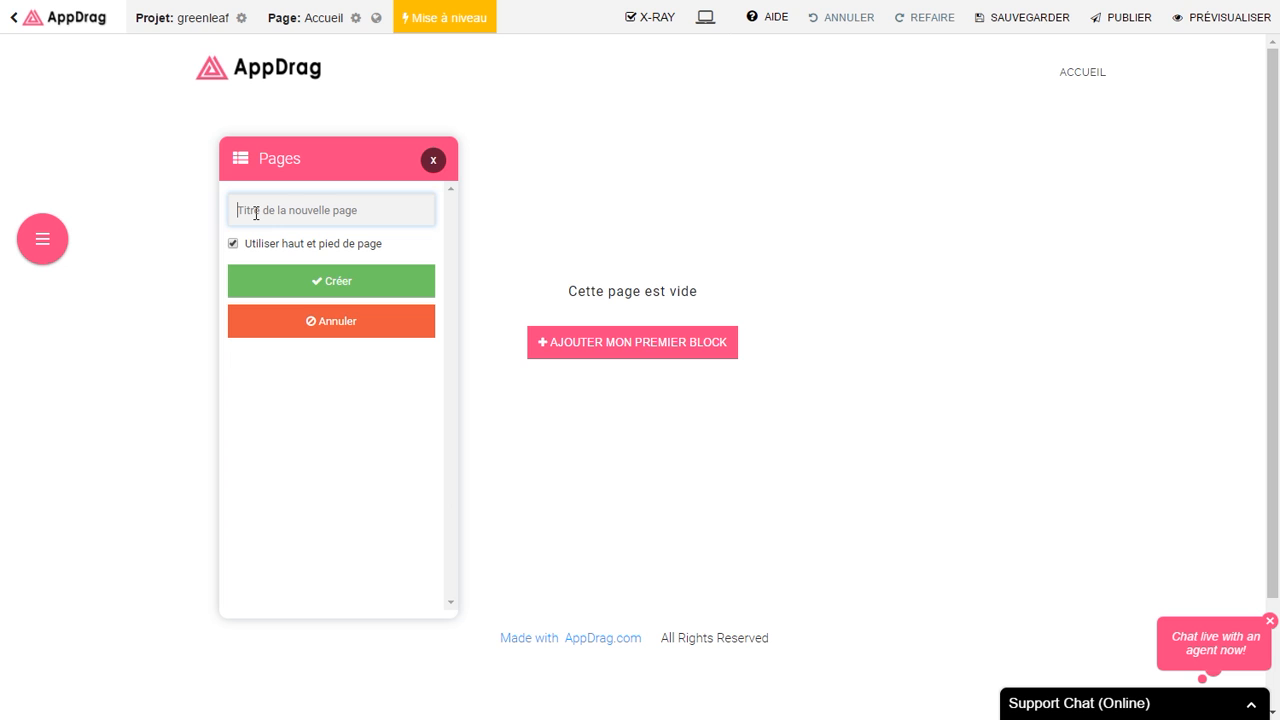
{"action": "type", "text": "apropos"}
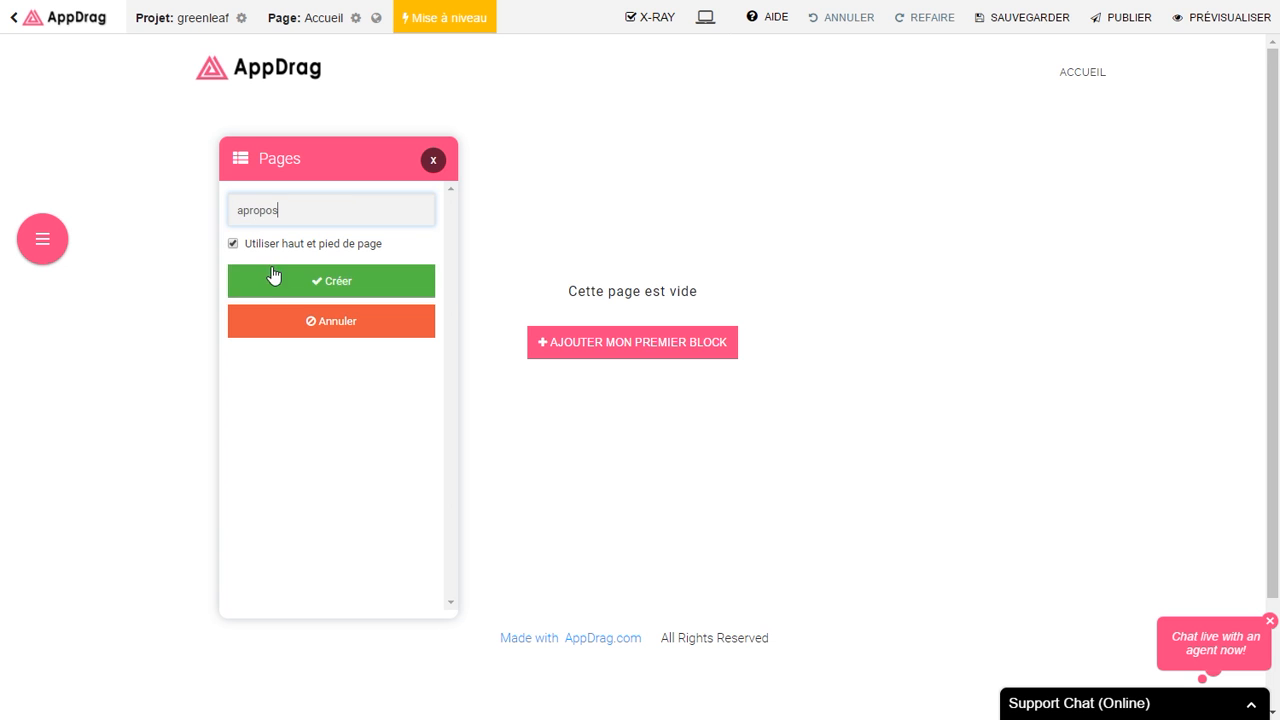
{"action": "left_click", "coordinate": [271, 280]}
{"action": "left_click", "coordinate": [214, 423]}
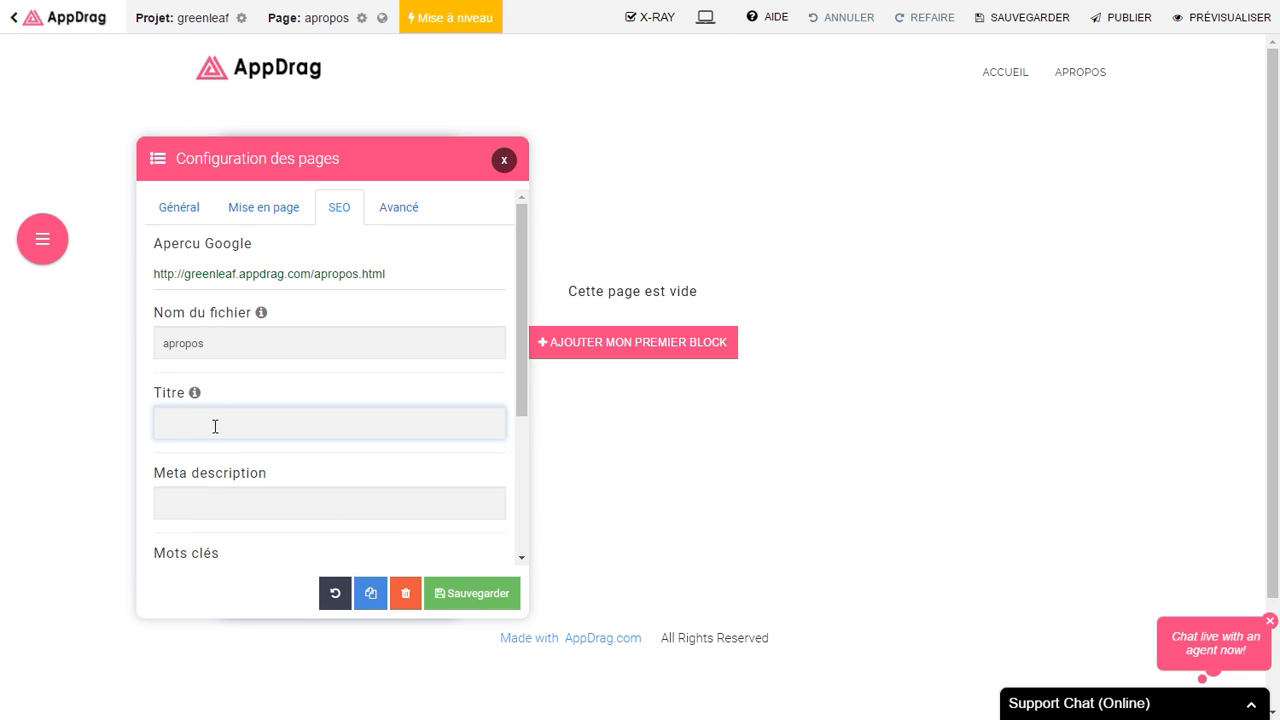
{"action": "type", "text": "A Propos | G"}
{"action": "key", "text": "Return"}
Step: Create 'portfolio' and 'contact' pages, then return to the Accueil page
{"action": "left_click", "coordinate": [323, 200]}
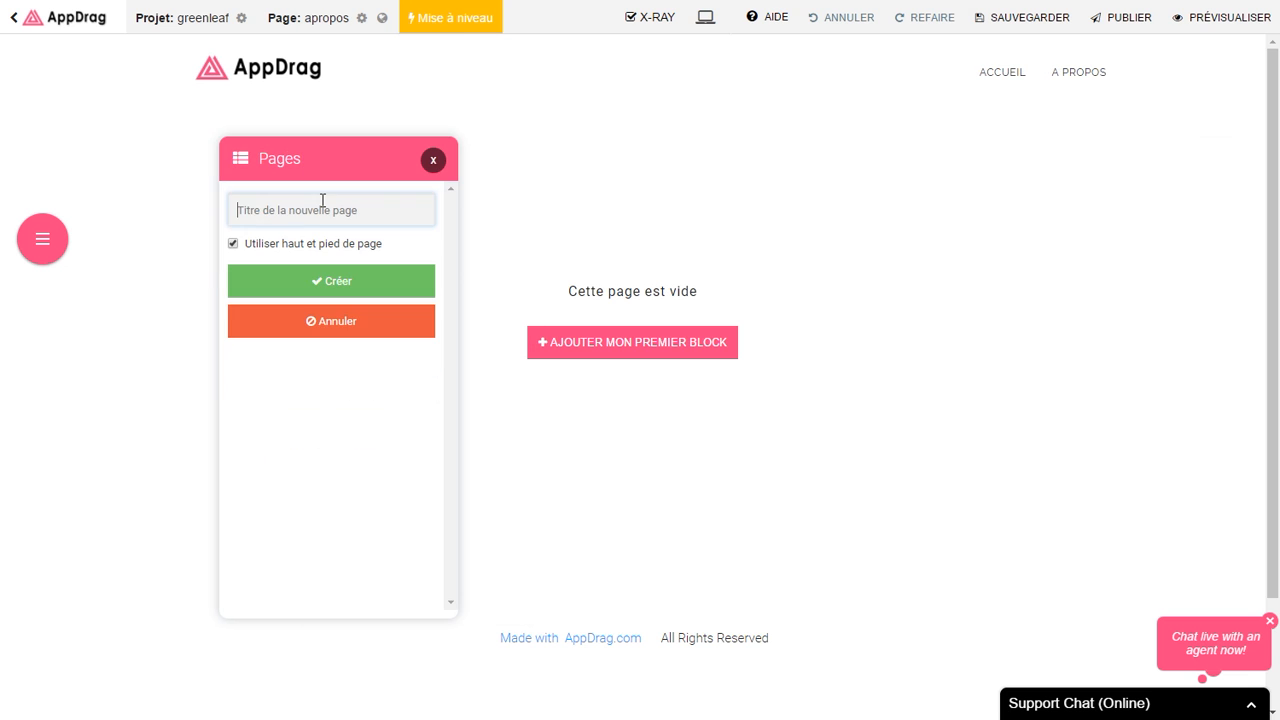
{"action": "type", "text": "portfolio"}
{"action": "left_click", "coordinate": [306, 278]}
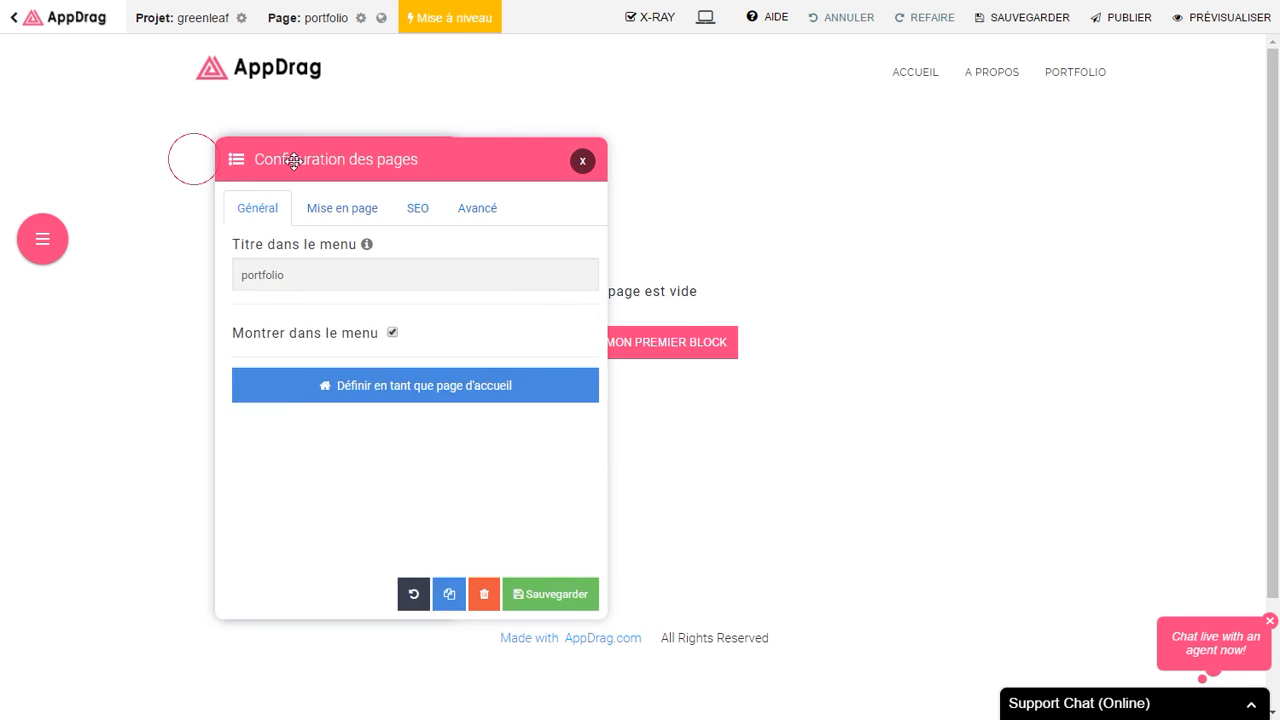
{"action": "left_click", "coordinate": [305, 205]}
{"action": "type", "text": "contact"}
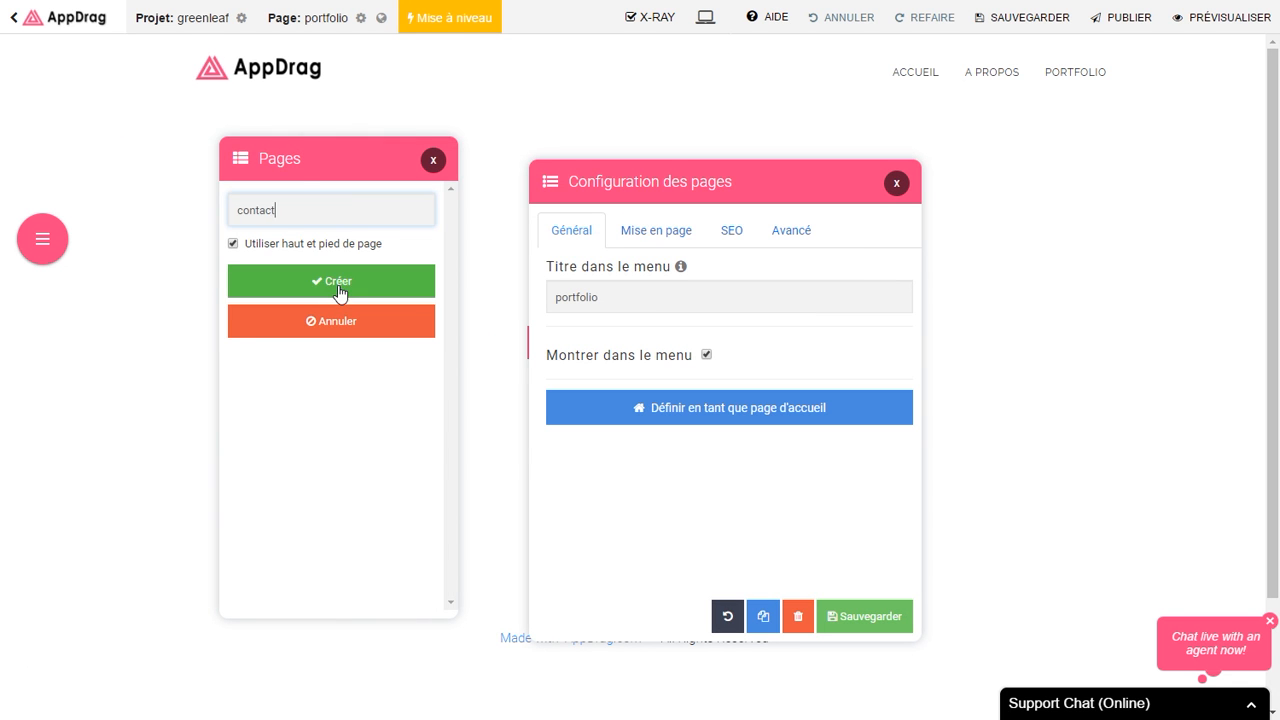
{"action": "left_click", "coordinate": [334, 283]}
{"action": "left_click", "coordinate": [897, 185]}
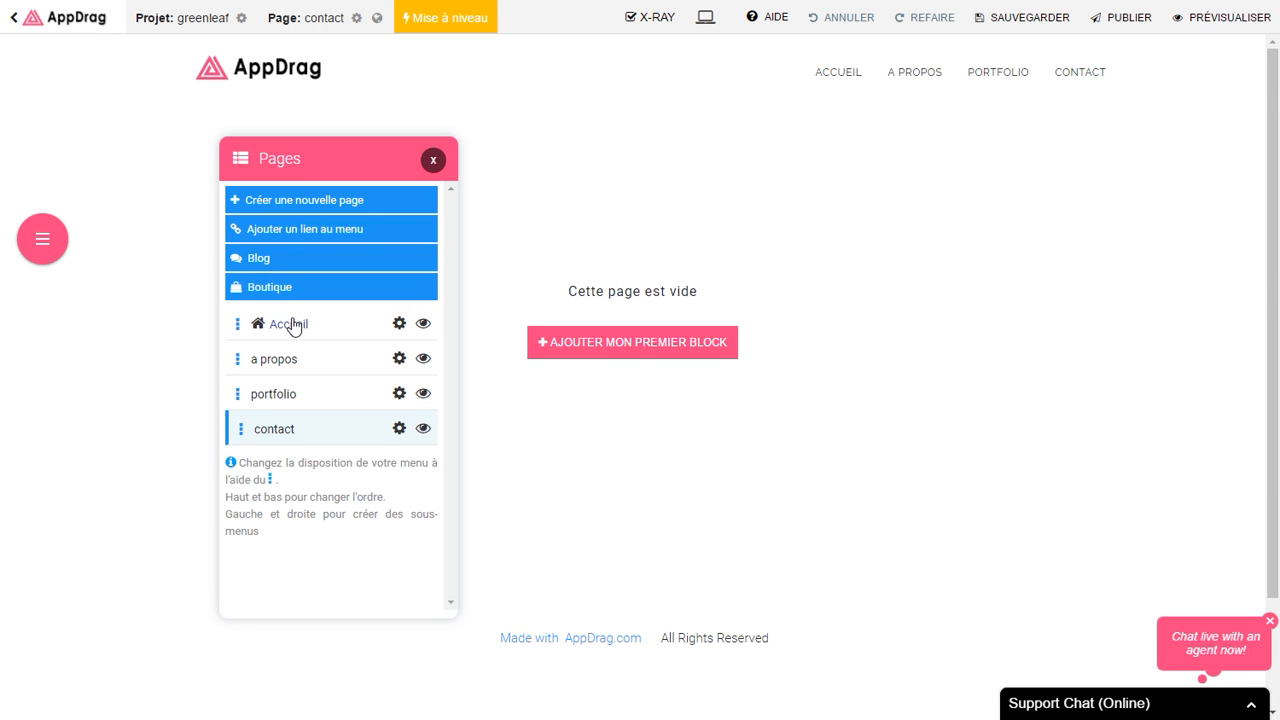
{"action": "left_click", "coordinate": [290, 325]}
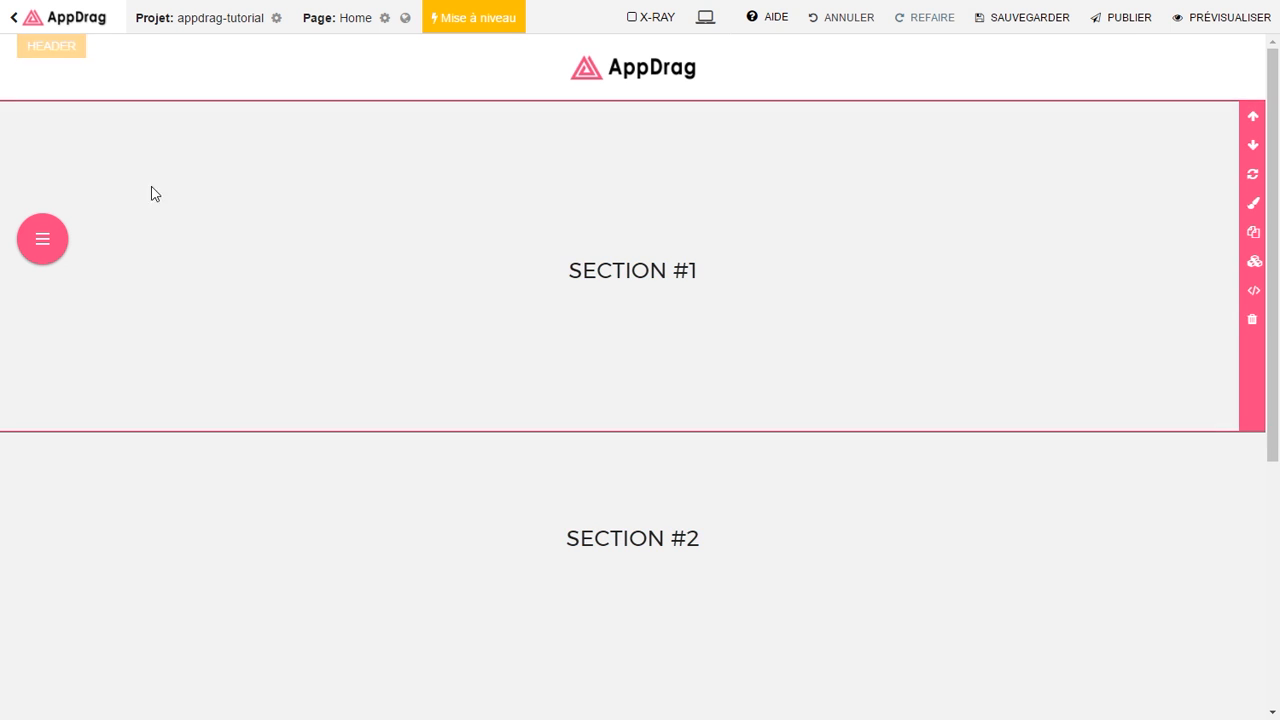
Step: Scroll down through the appdrag-tutorial Home page's sections and back up
{"action": "scroll", "coordinate": [89, 340], "scroll_direction": "down", "scroll_amount": 2}
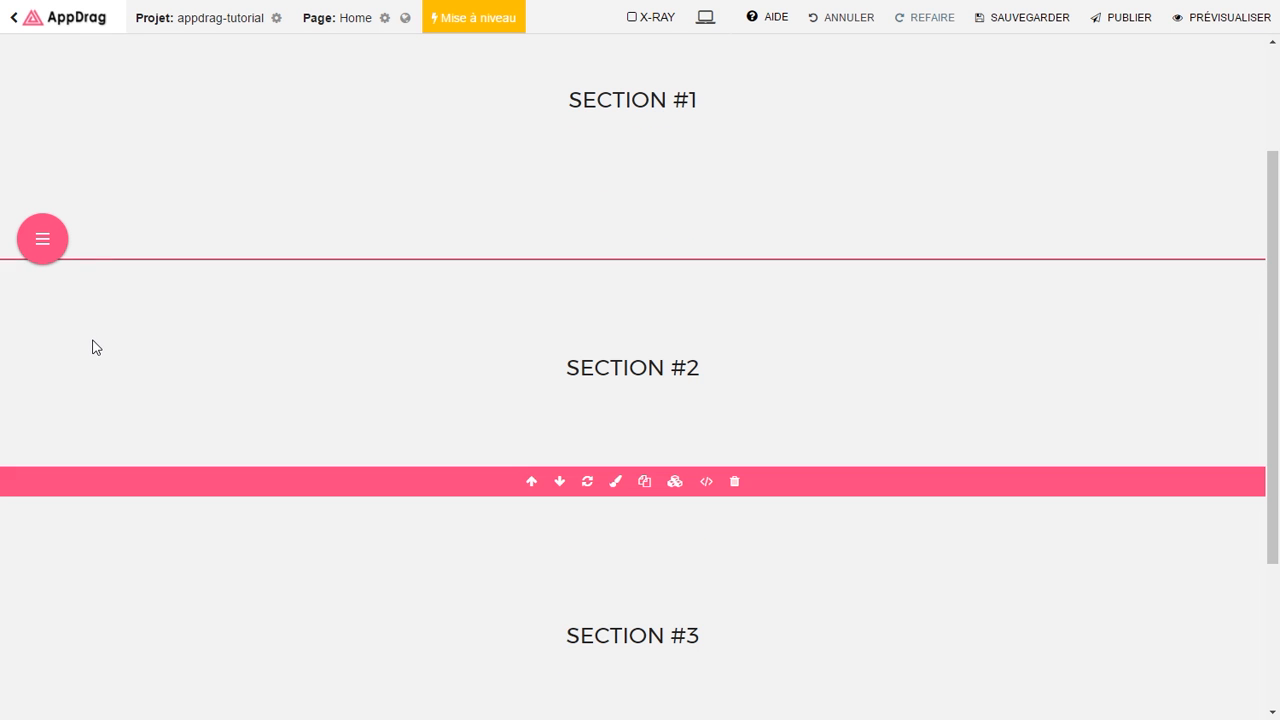
{"action": "scroll", "coordinate": [93, 346], "scroll_direction": "down", "scroll_amount": 1}
{"action": "scroll", "coordinate": [95, 346], "scroll_direction": "down", "scroll_amount": 2}
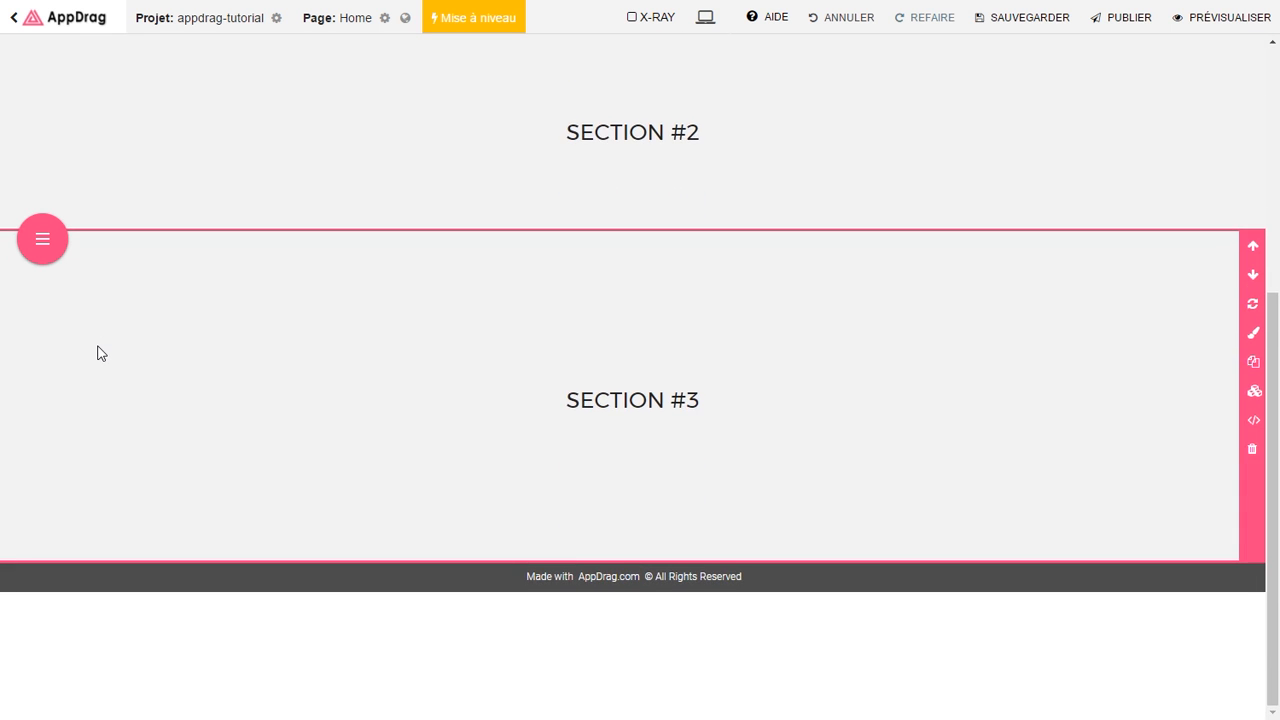
{"action": "scroll", "coordinate": [98, 353], "scroll_direction": "up", "scroll_amount": 4}
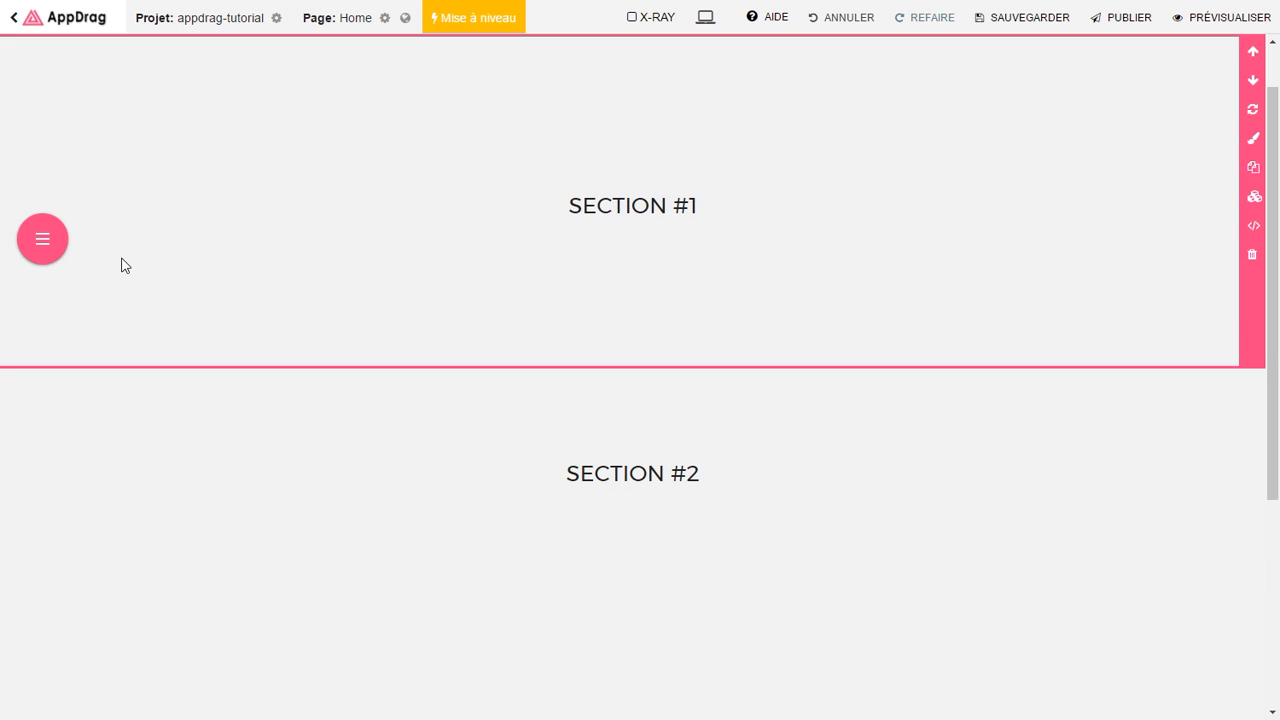
{"action": "scroll", "coordinate": [121, 266], "scroll_direction": "up", "scroll_amount": 1}
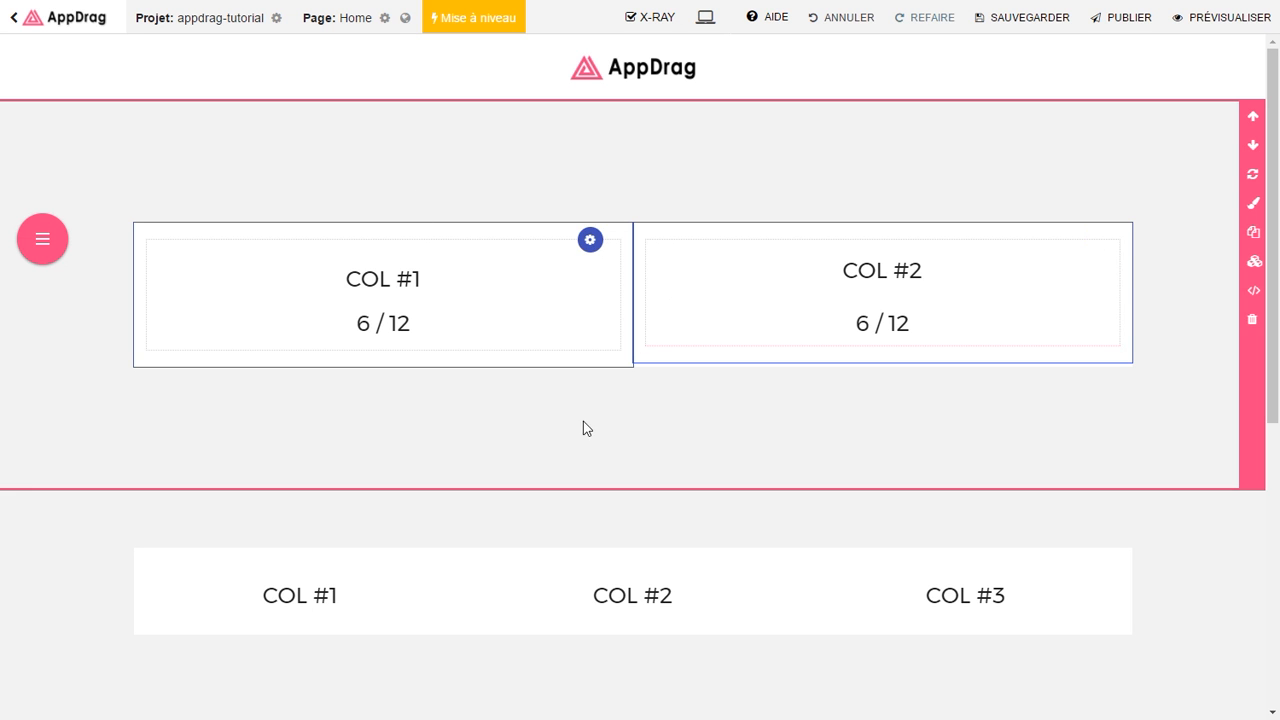
Step: Drag the column dividers so COL #2 widens and COL #1 and COL #3 narrow
{"action": "scroll", "coordinate": [529, 420], "scroll_direction": "down", "scroll_amount": 3}
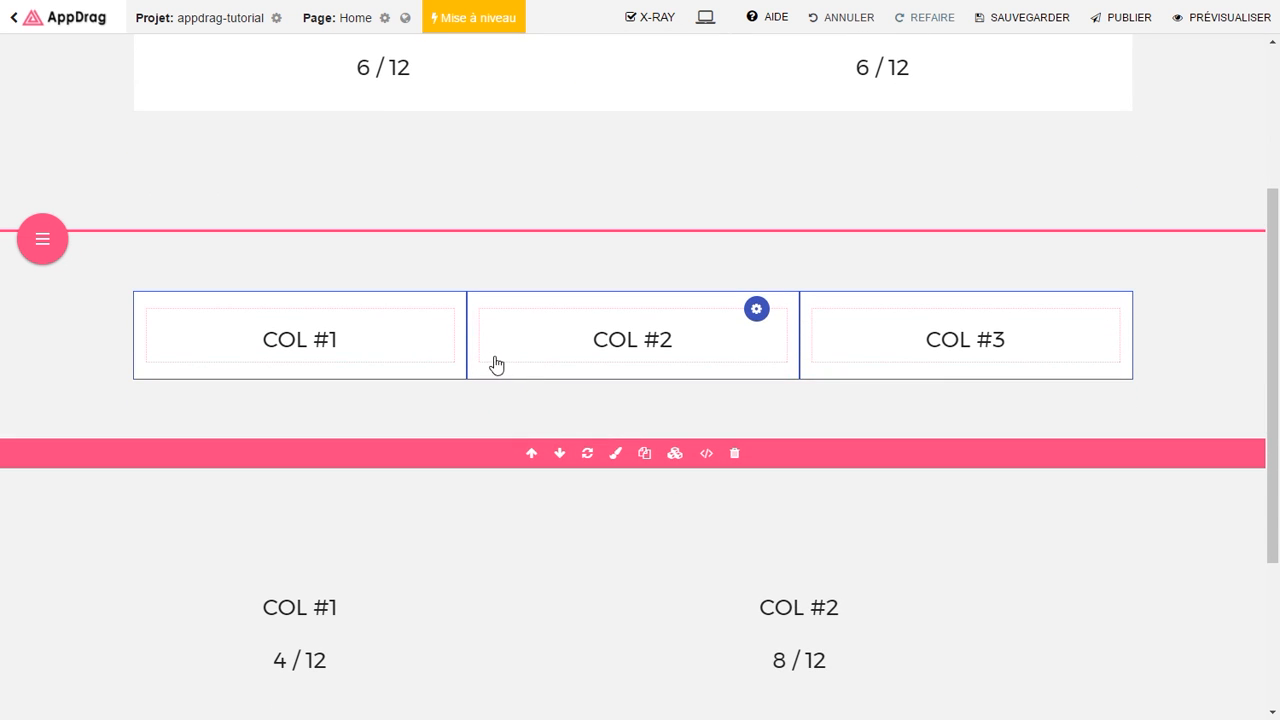
{"action": "left_click_drag", "start_coordinate": [469, 351], "coordinate": [371, 354]}
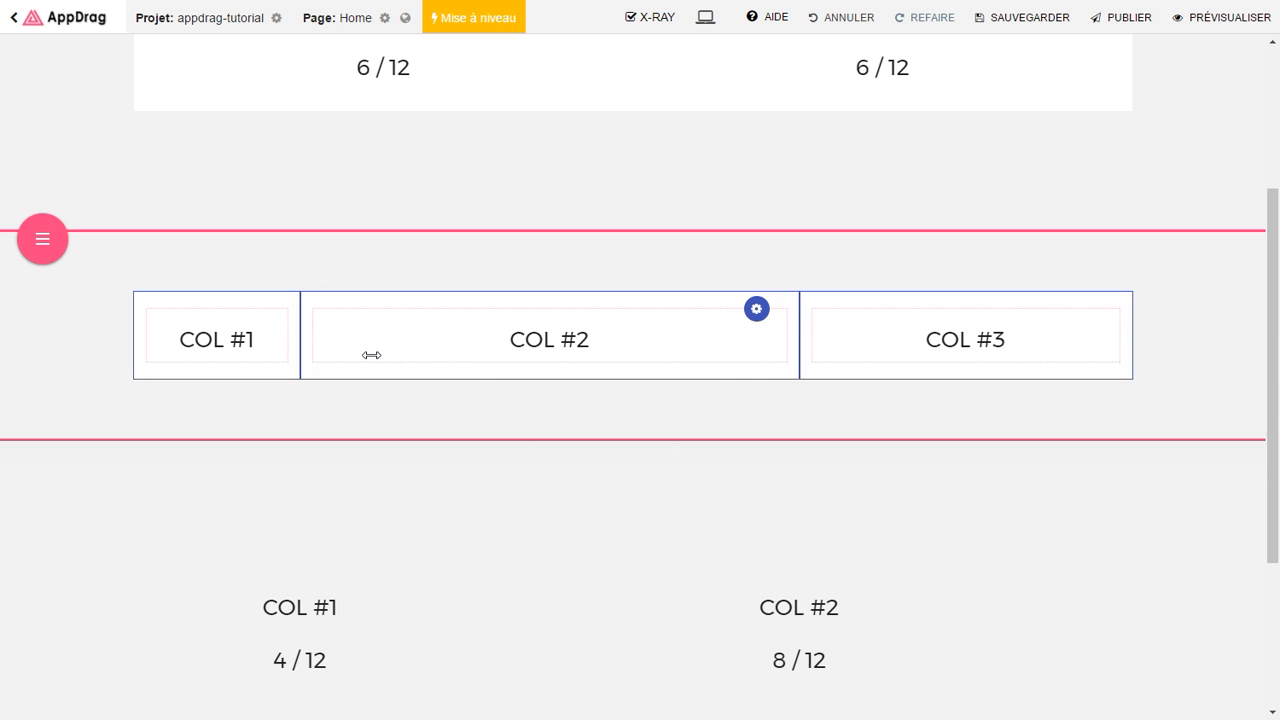
{"action": "left_click_drag", "start_coordinate": [797, 354], "coordinate": [886, 357]}
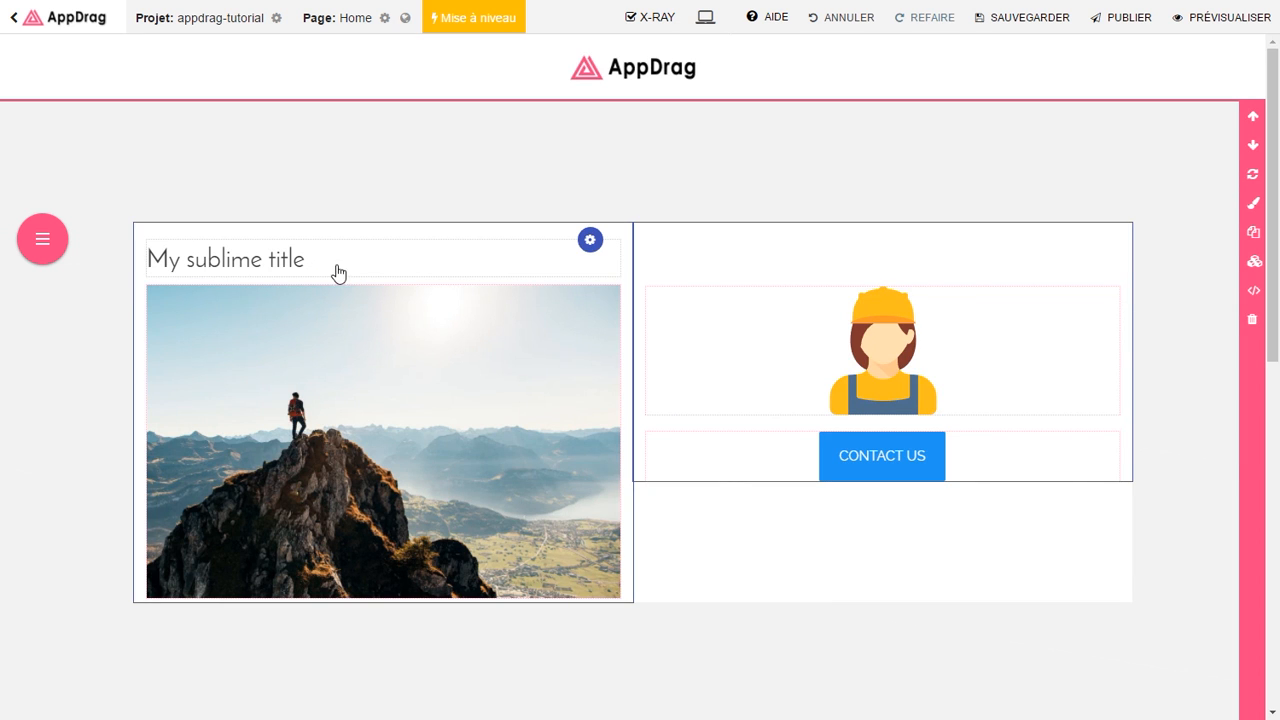
Step: Select the mountain photo, worker illustration and Contact Us button block
{"action": "left_click", "coordinate": [472, 398]}
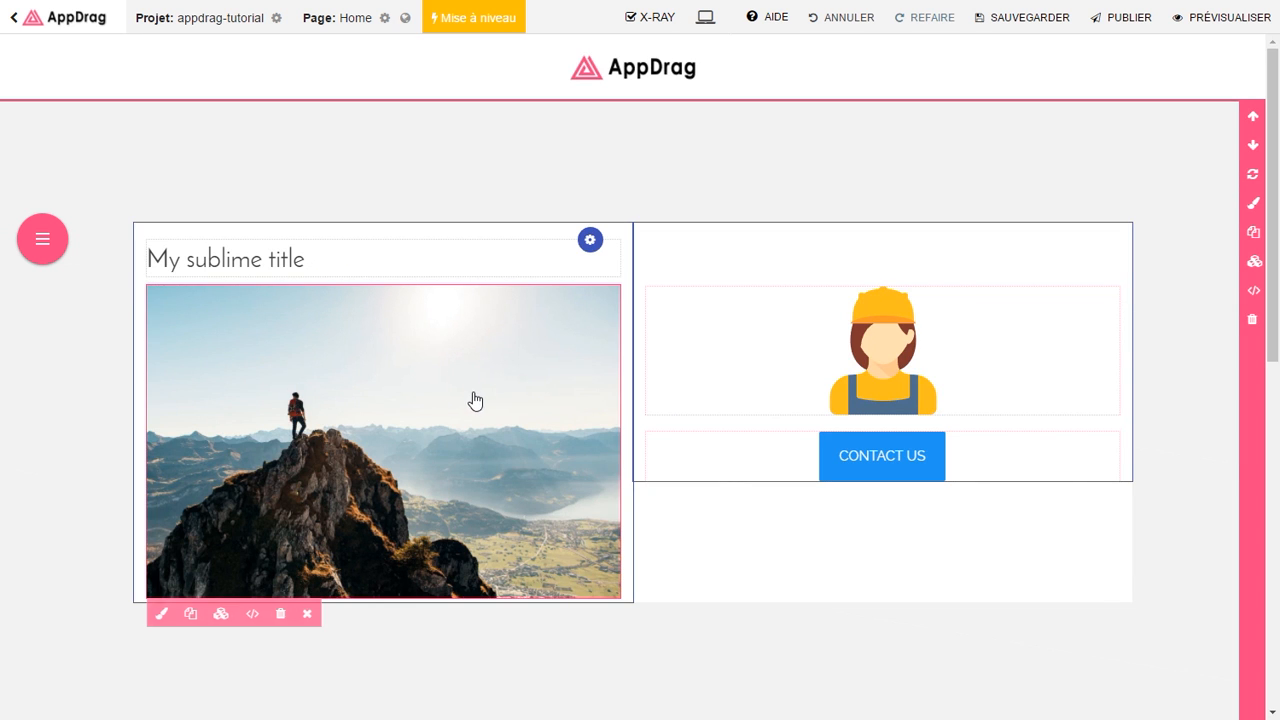
{"action": "left_click", "coordinate": [710, 368]}
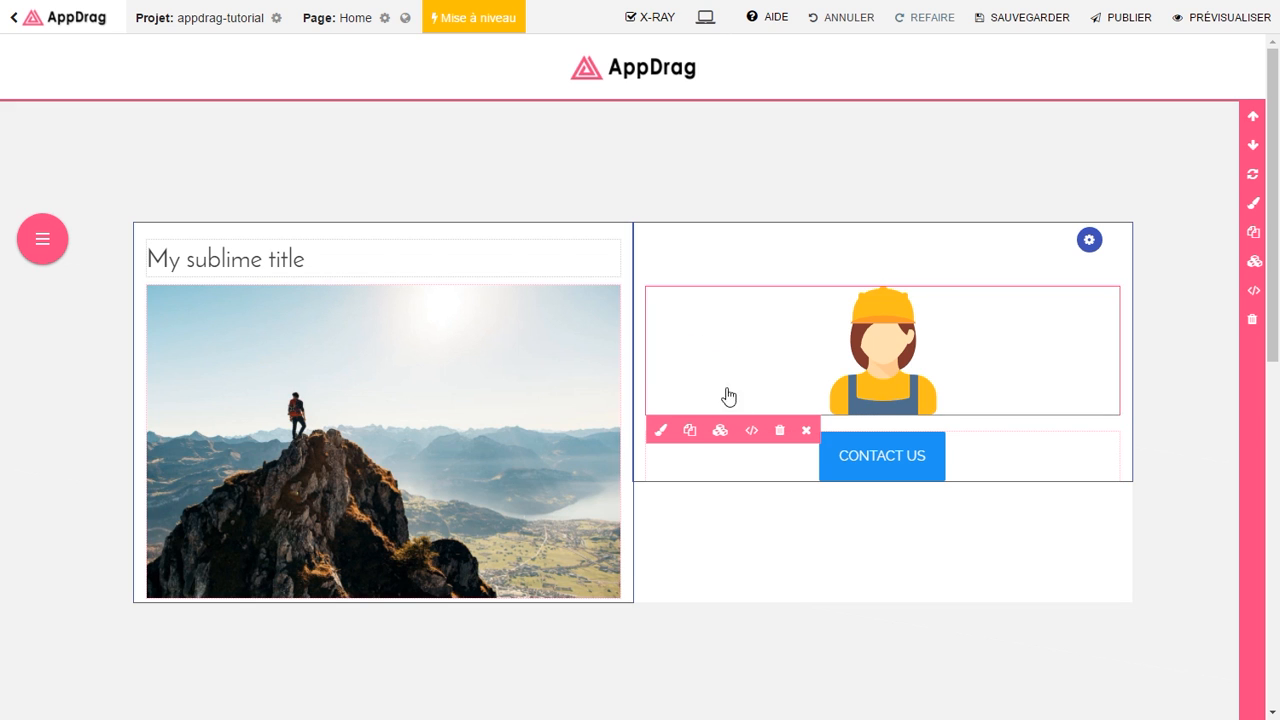
{"action": "left_click", "coordinate": [735, 470]}
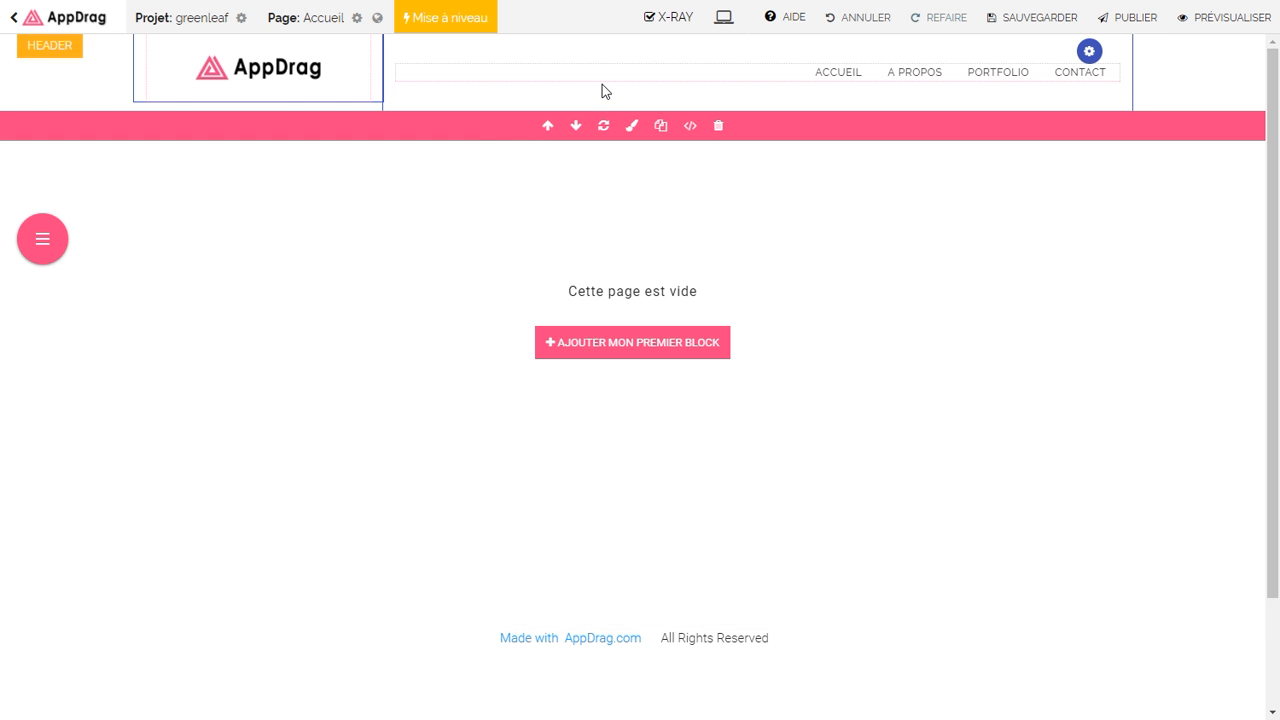
Step: Switch the project colour palette to Vert in Configuration du projet
{"action": "left_click", "coordinate": [632, 128]}
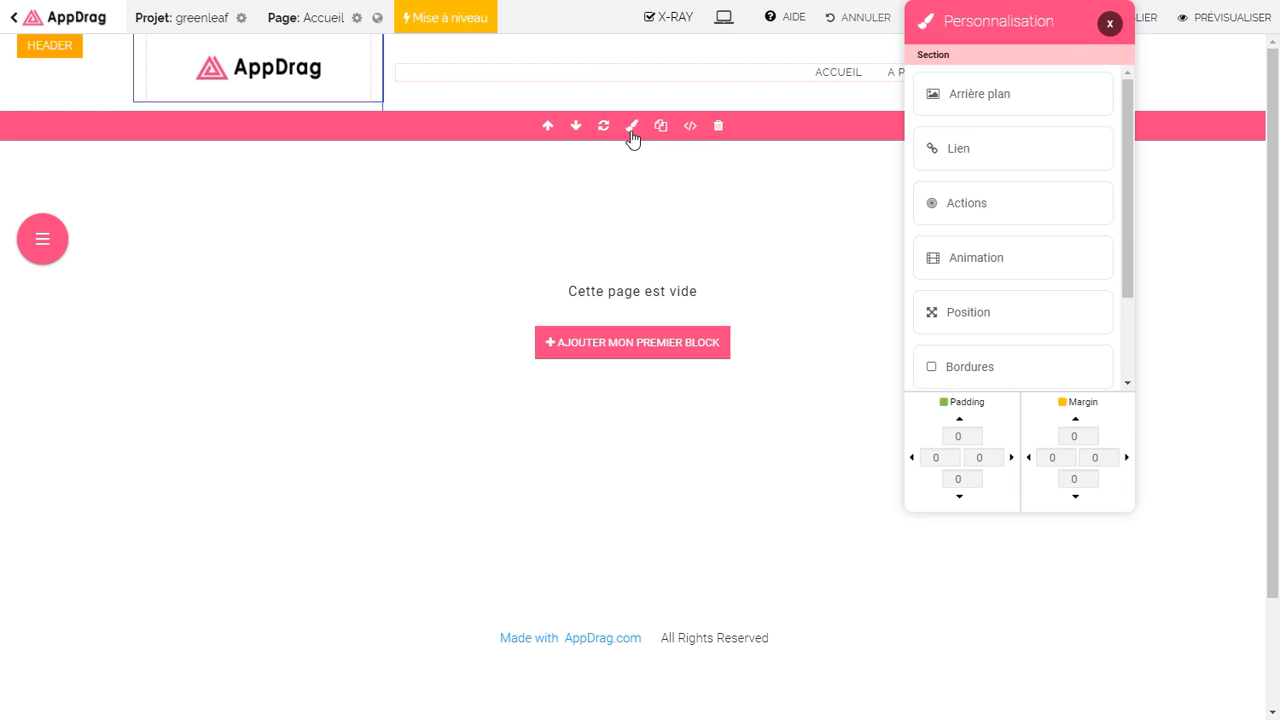
{"action": "left_click", "coordinate": [1015, 100]}
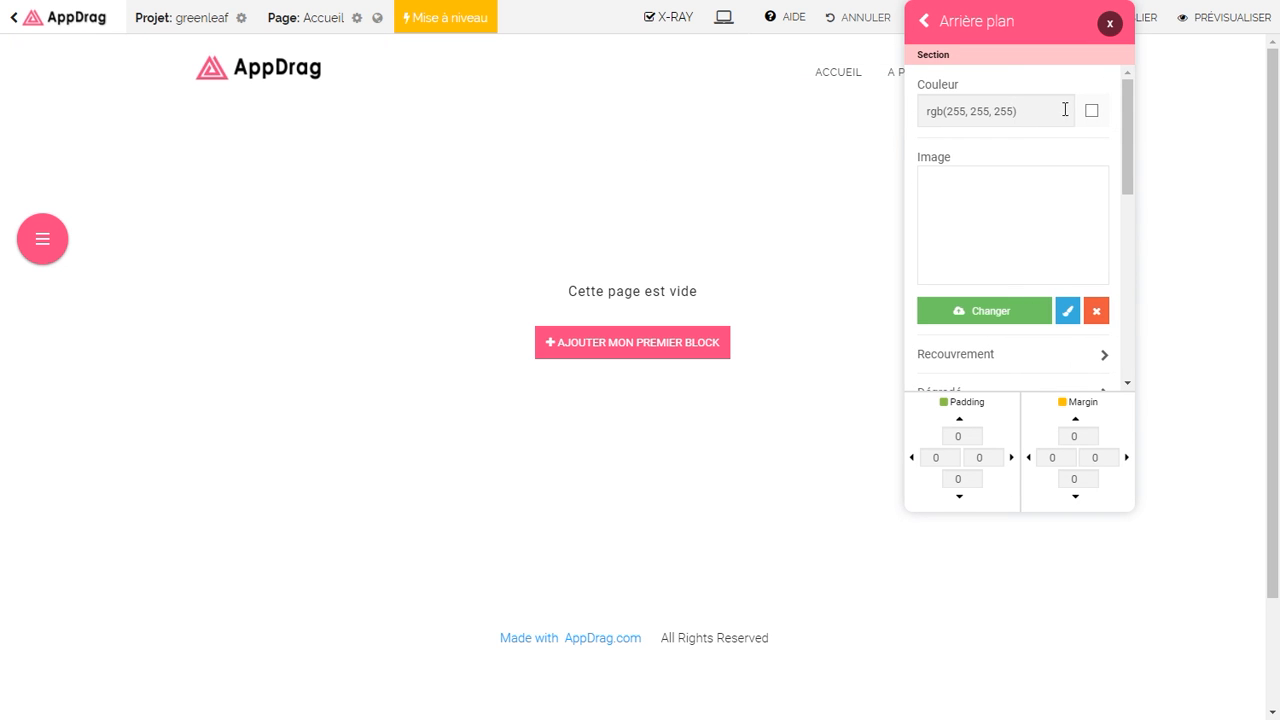
{"action": "left_click", "coordinate": [1088, 113]}
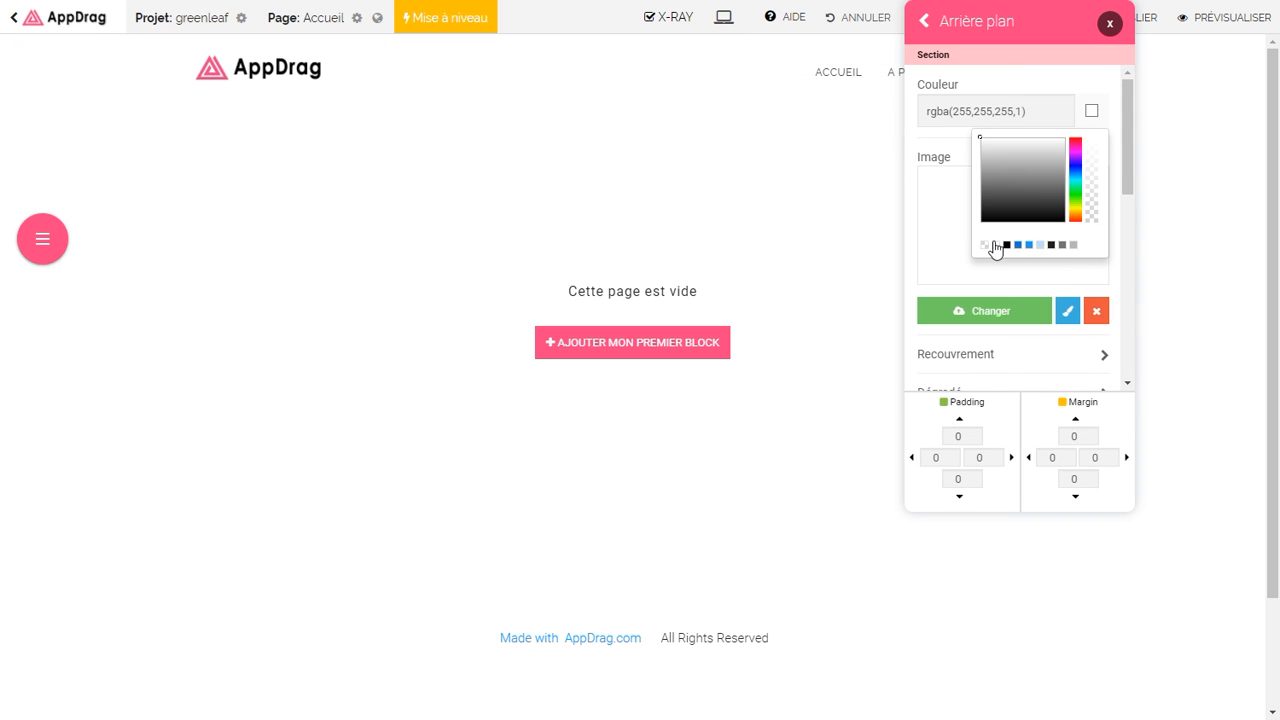
{"action": "left_click", "coordinate": [43, 240]}
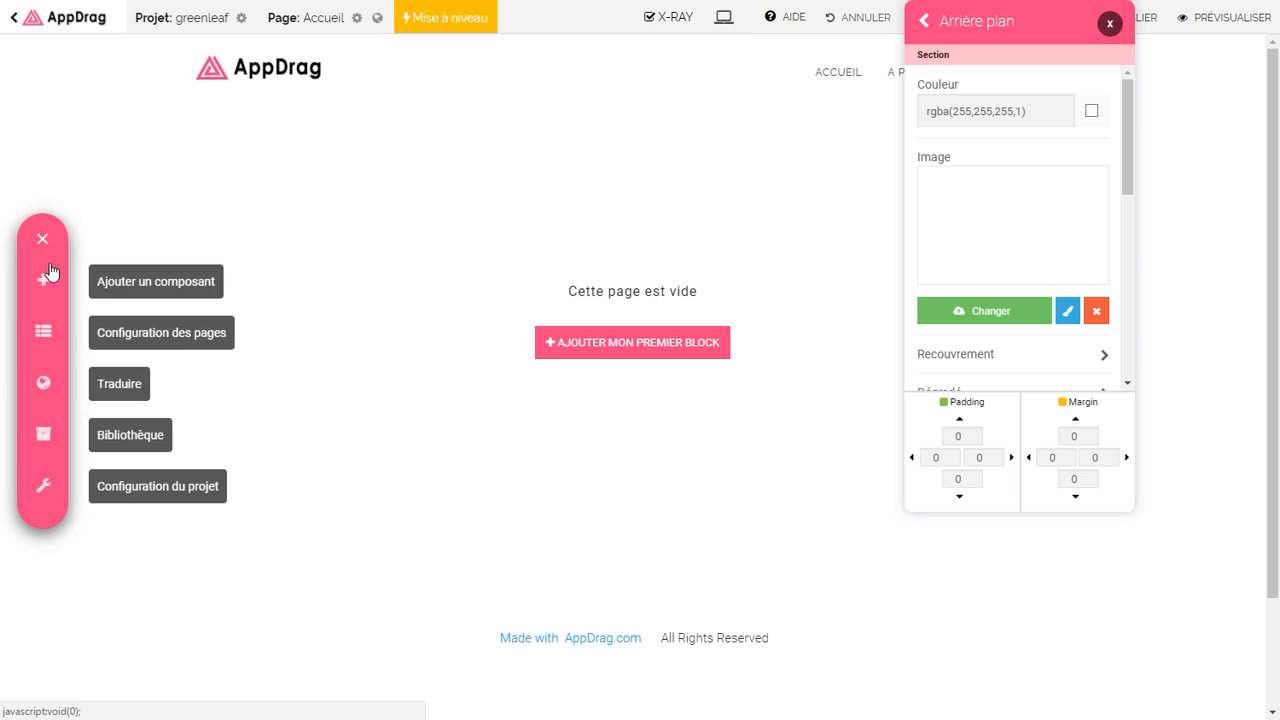
{"action": "left_click", "coordinate": [43, 487]}
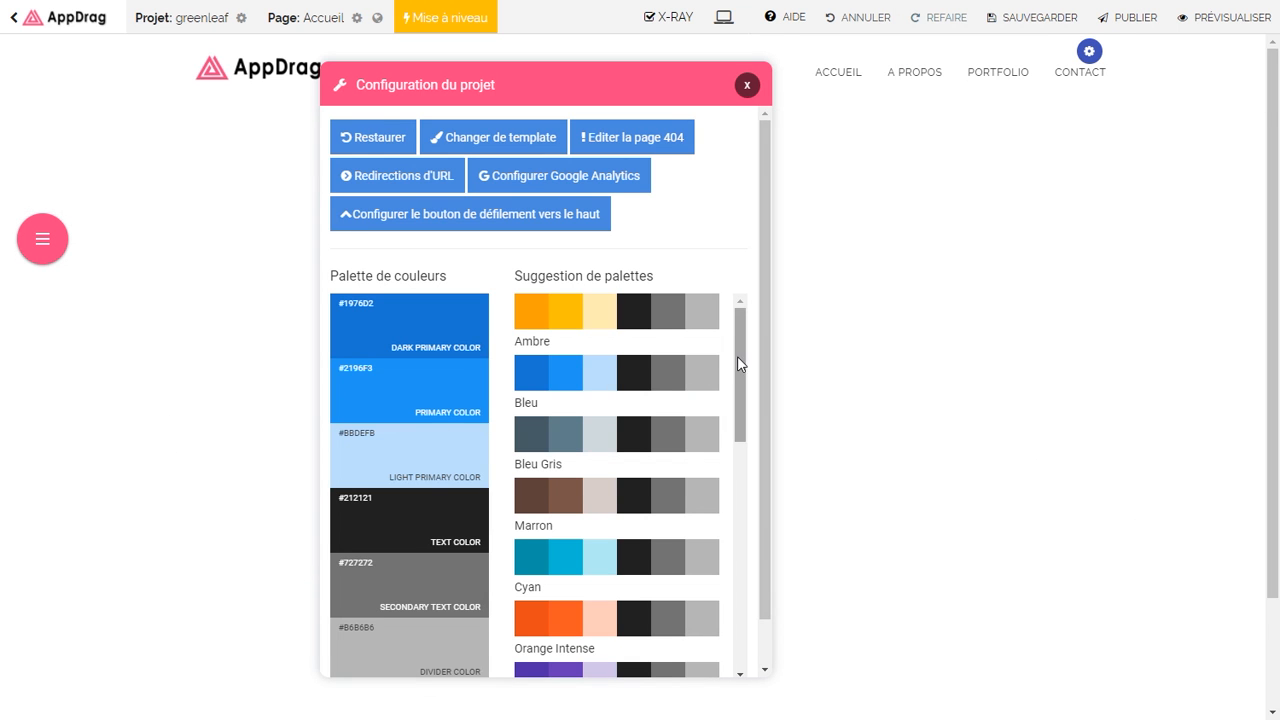
{"action": "scroll", "coordinate": [739, 364], "scroll_direction": "down", "scroll_amount": 3}
{"action": "left_click", "coordinate": [602, 424]}
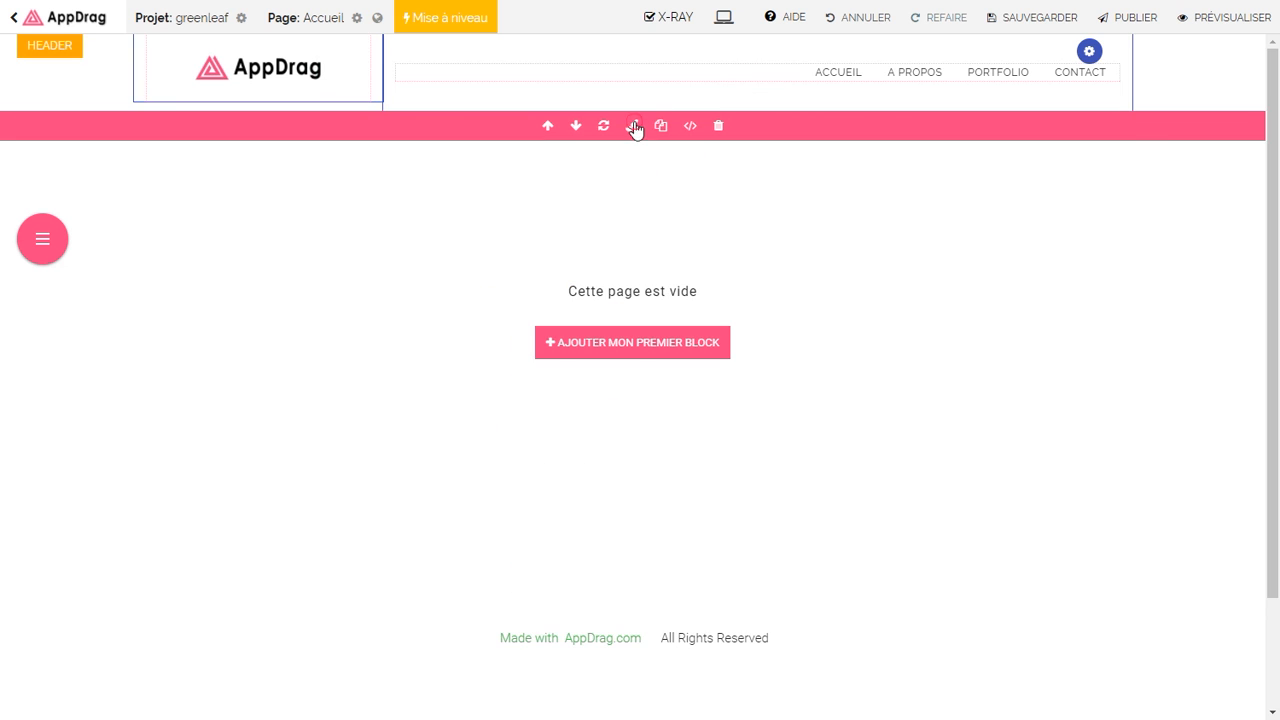
Step: Set the header section background colour to green, rgba(56,142,60,1)
{"action": "left_click", "coordinate": [634, 126]}
{"action": "left_click", "coordinate": [991, 94]}
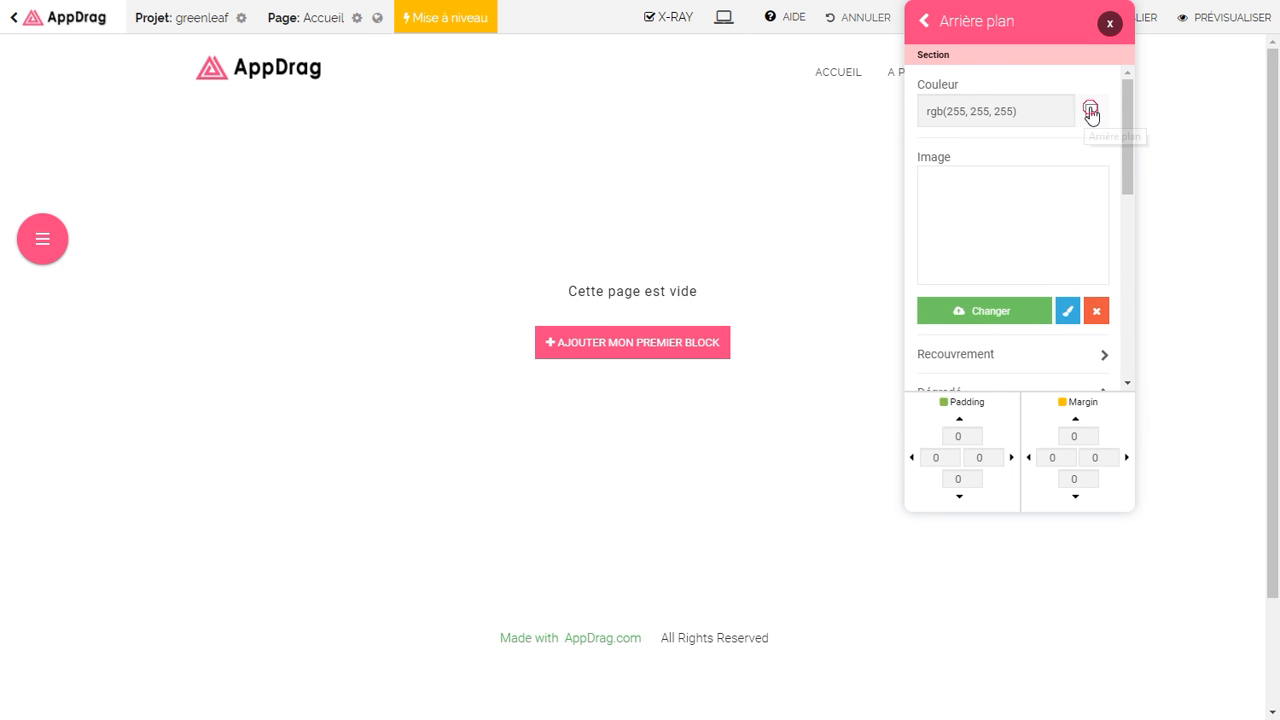
{"action": "left_click", "coordinate": [1091, 112]}
{"action": "left_click", "coordinate": [1019, 245]}
{"action": "left_click_drag", "start_coordinate": [1036, 28], "coordinate": [509, 234]}
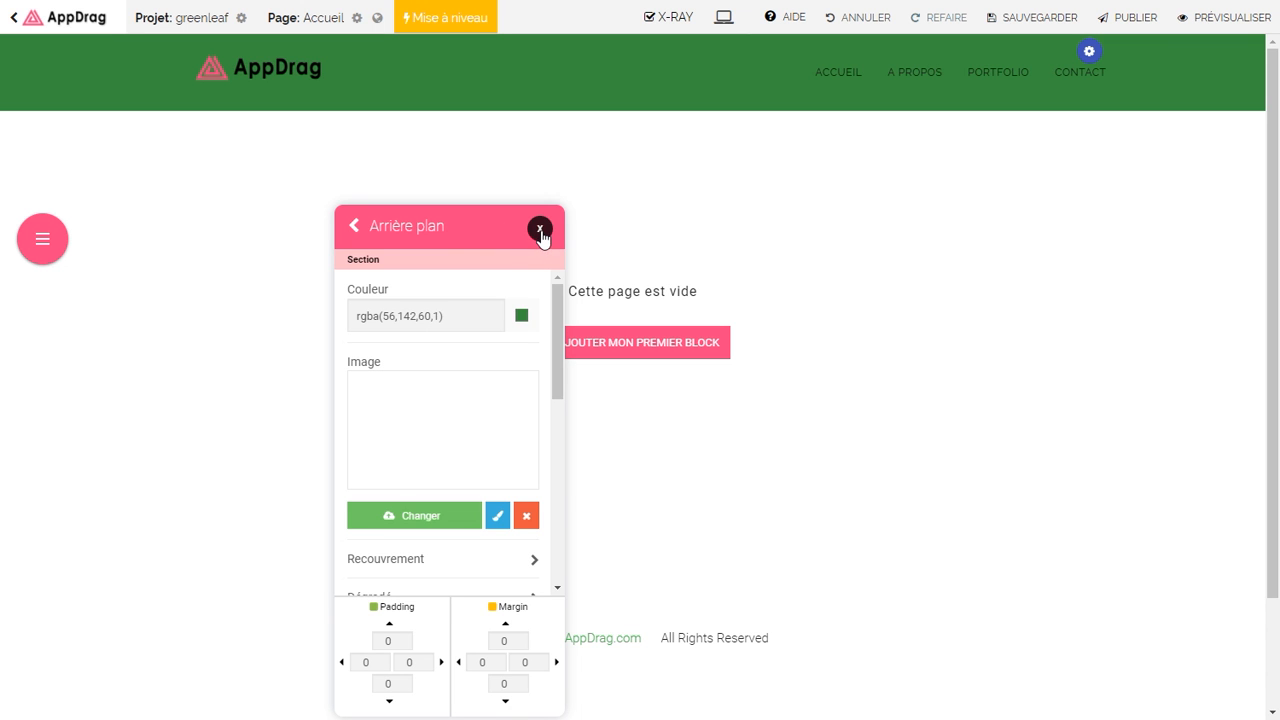
Step: Open the colour settings for the header menu's desktop link buttons
{"action": "left_click", "coordinate": [758, 86]}
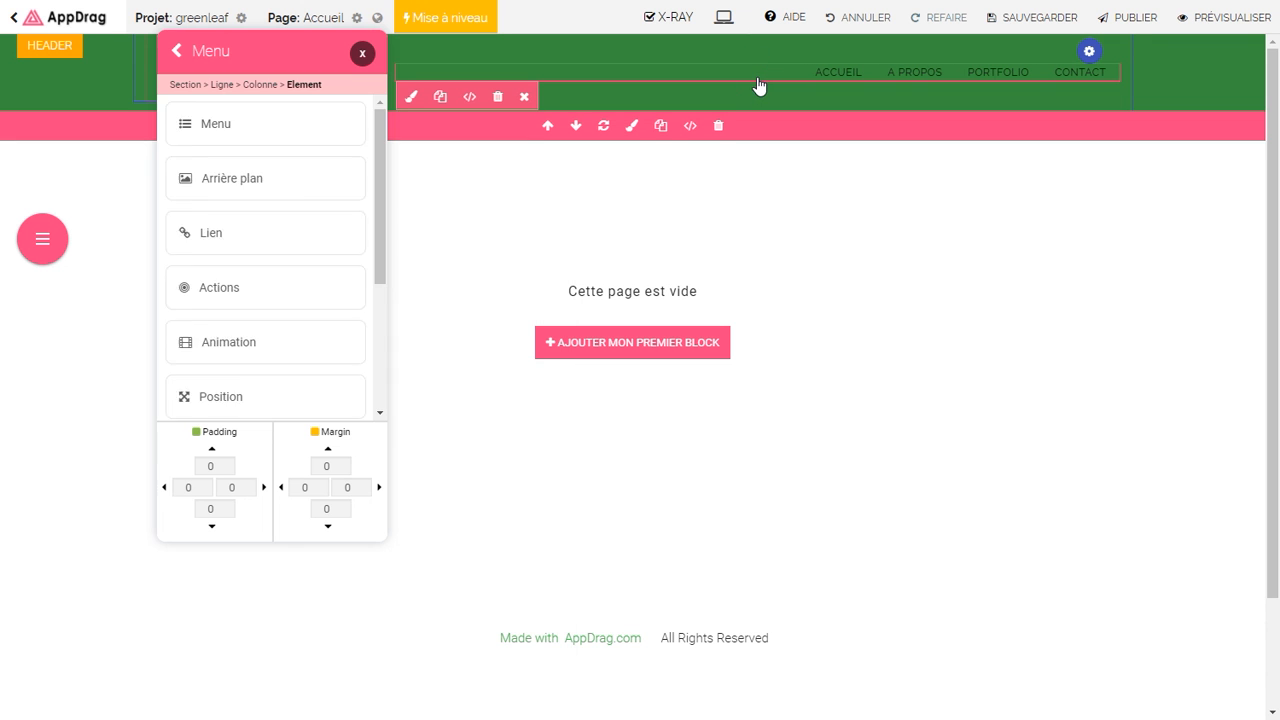
{"action": "right_click", "coordinate": [758, 86]}
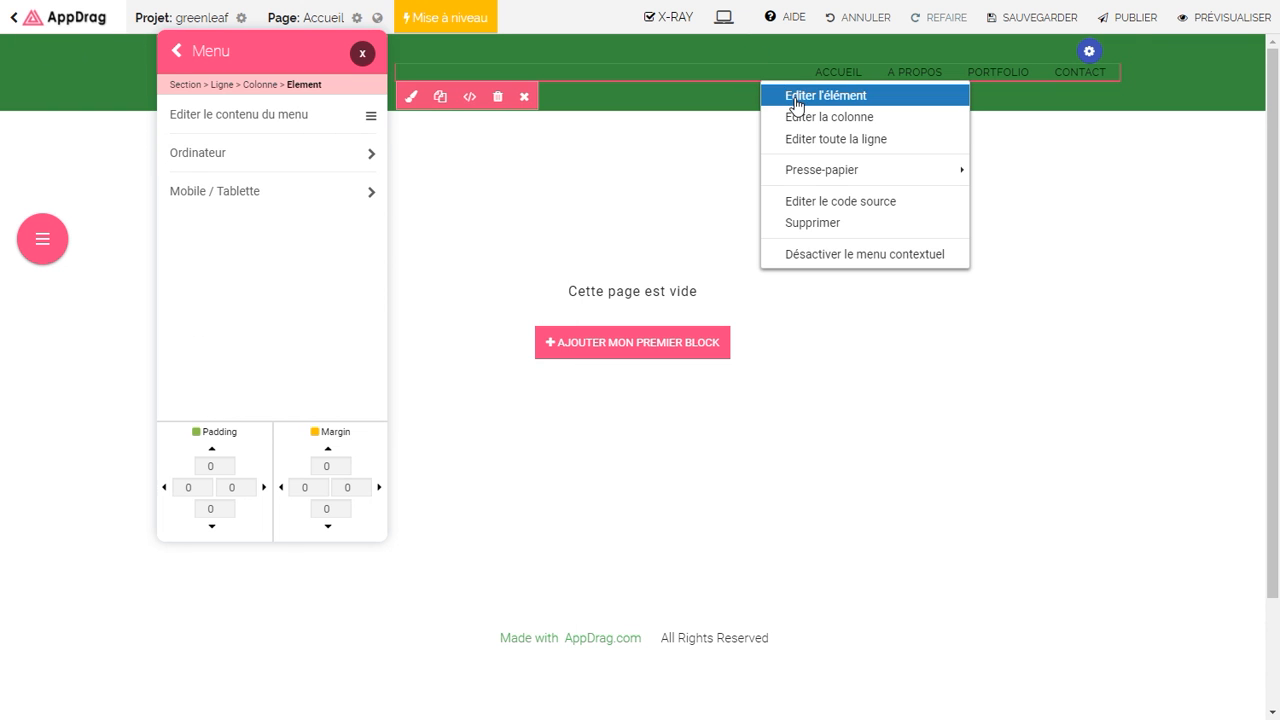
{"action": "left_click", "coordinate": [790, 96]}
{"action": "left_click", "coordinate": [258, 132]}
{"action": "left_click", "coordinate": [275, 155]}
{"action": "left_click", "coordinate": [297, 189]}
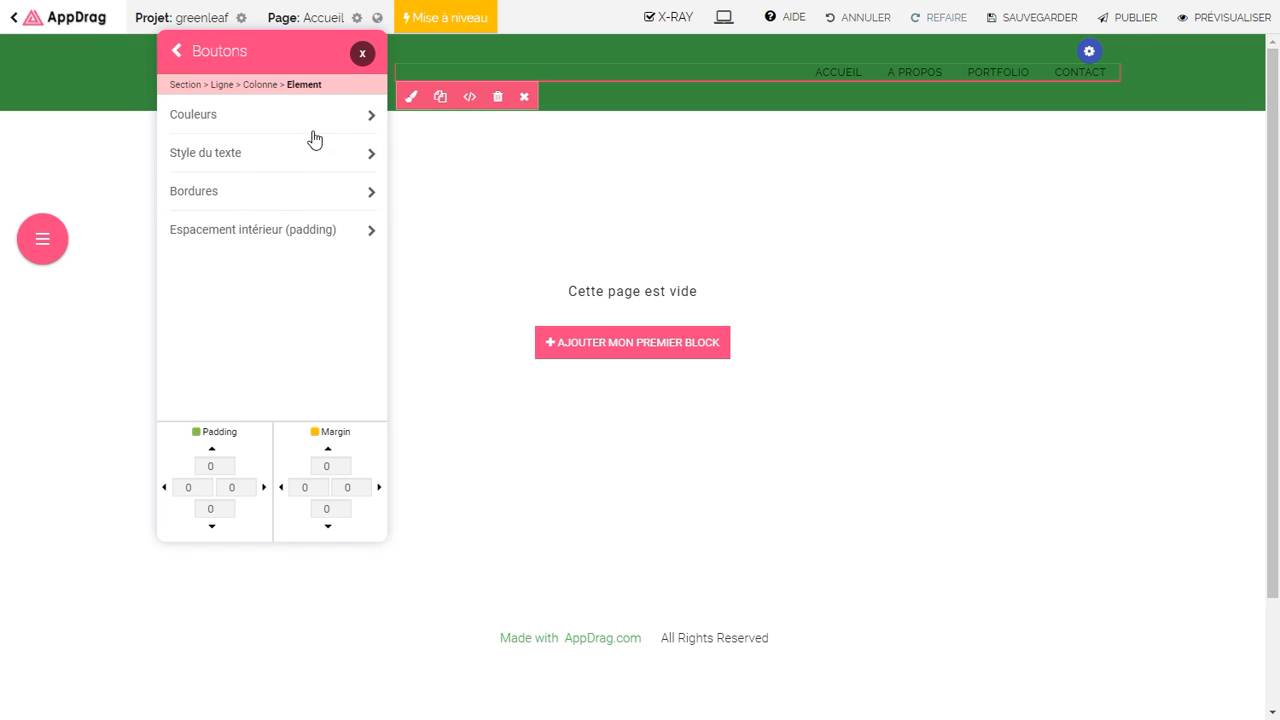
{"action": "left_click", "coordinate": [313, 118]}
Step: Make the menu link text white, turning light green rgba(200,230,201,1) on hover
{"action": "left_click", "coordinate": [344, 179]}
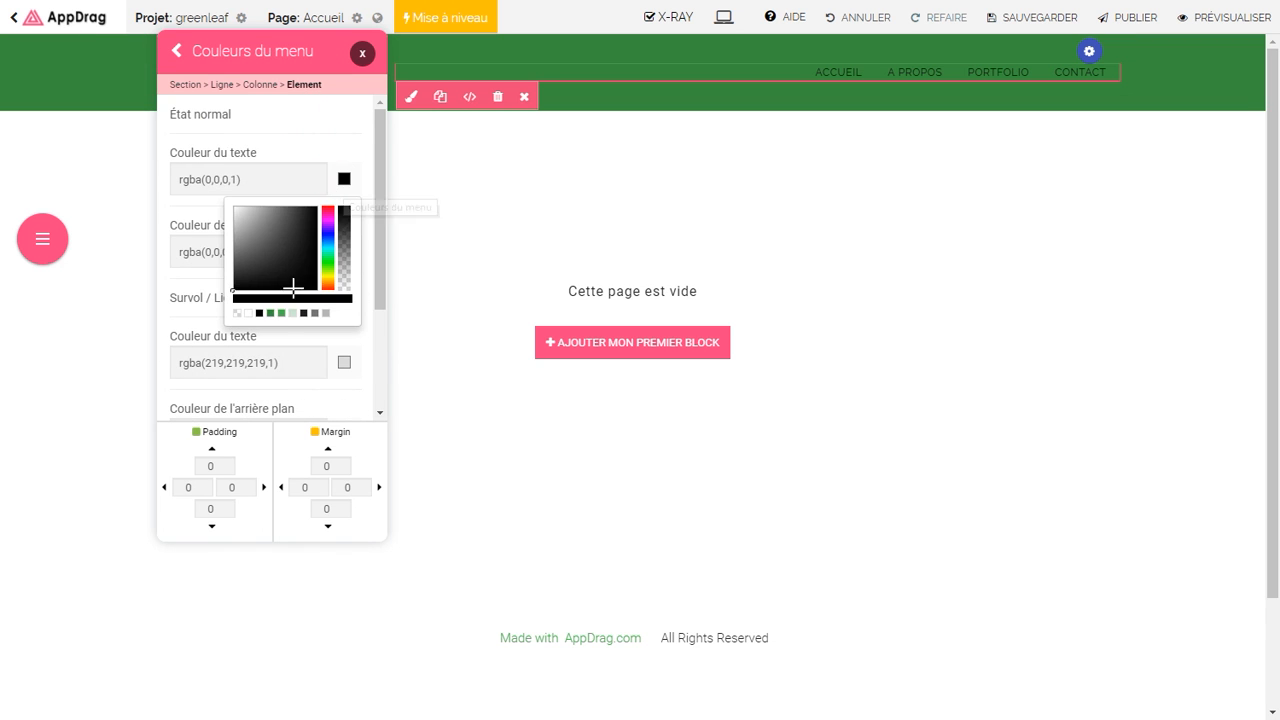
{"action": "left_click", "coordinate": [247, 314]}
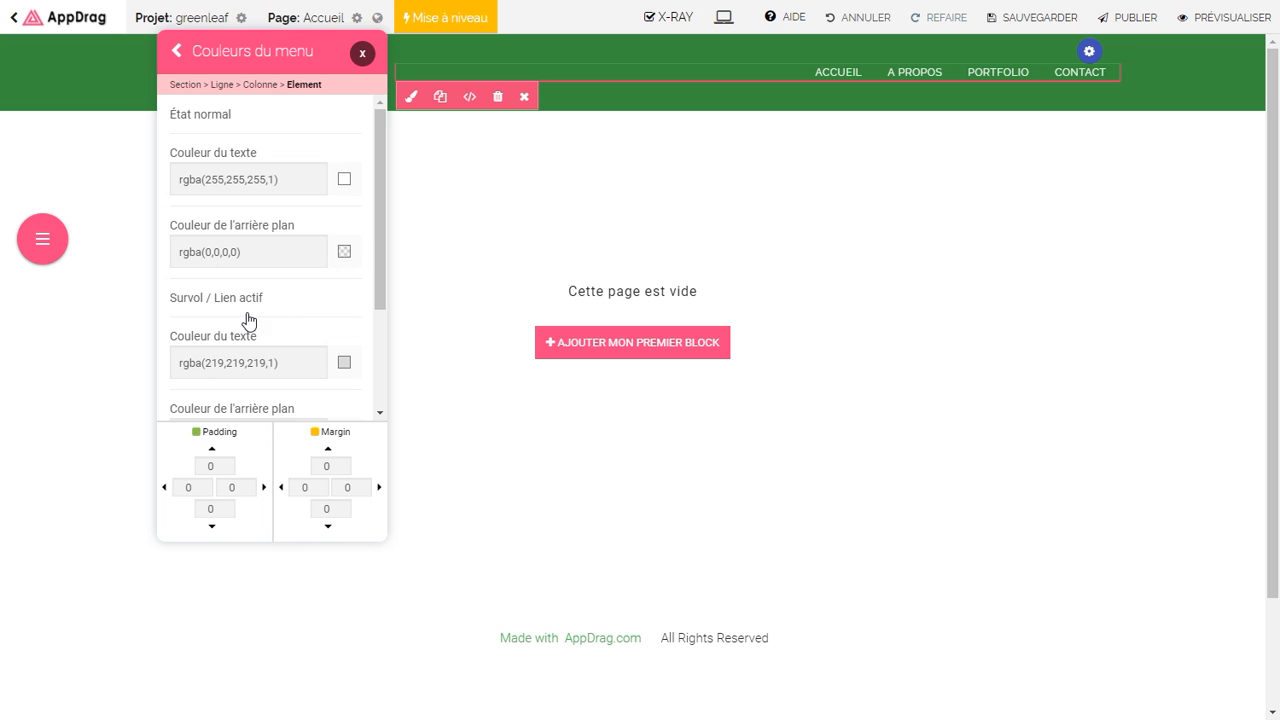
{"action": "left_click", "coordinate": [344, 362]}
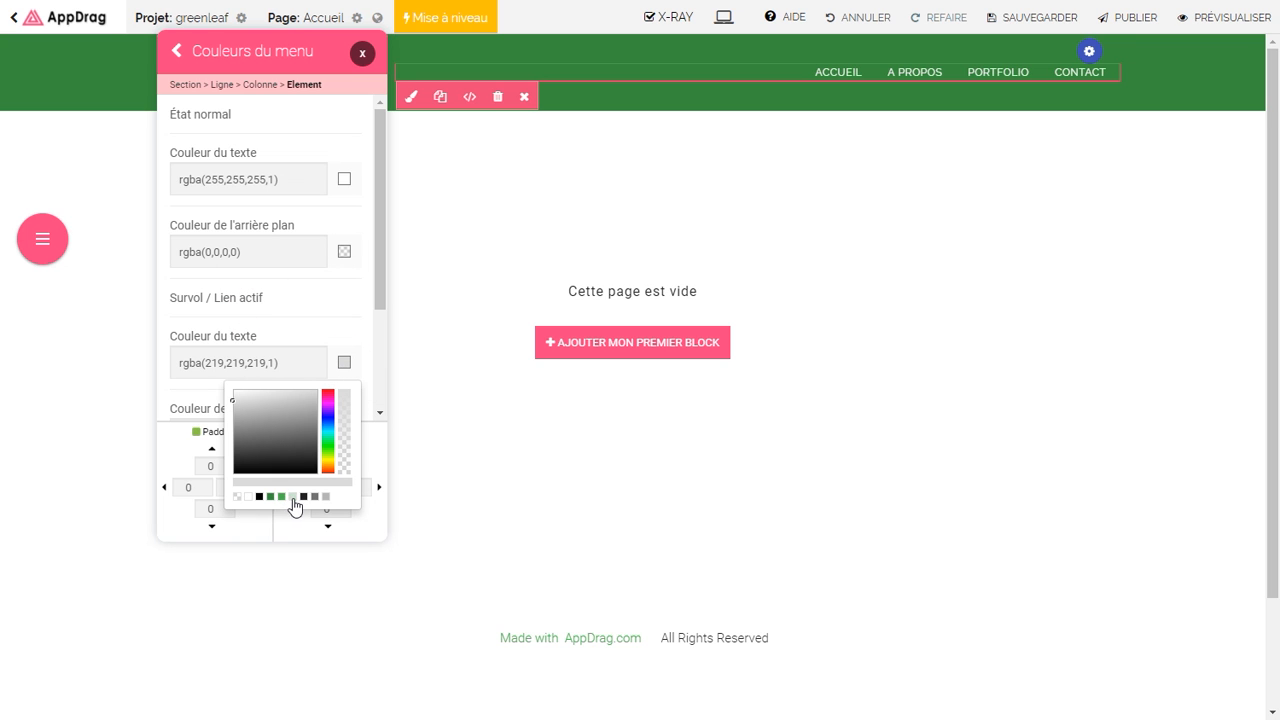
{"action": "left_click", "coordinate": [292, 497]}
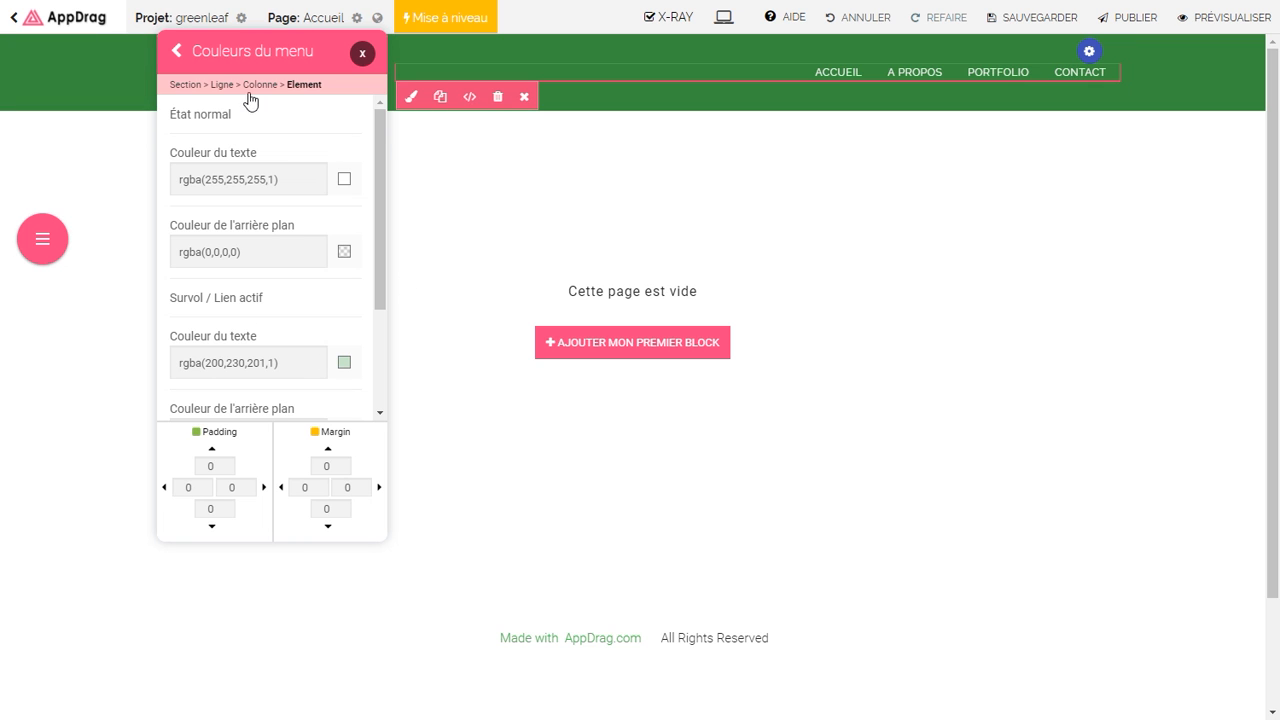
{"action": "left_click", "coordinate": [177, 57]}
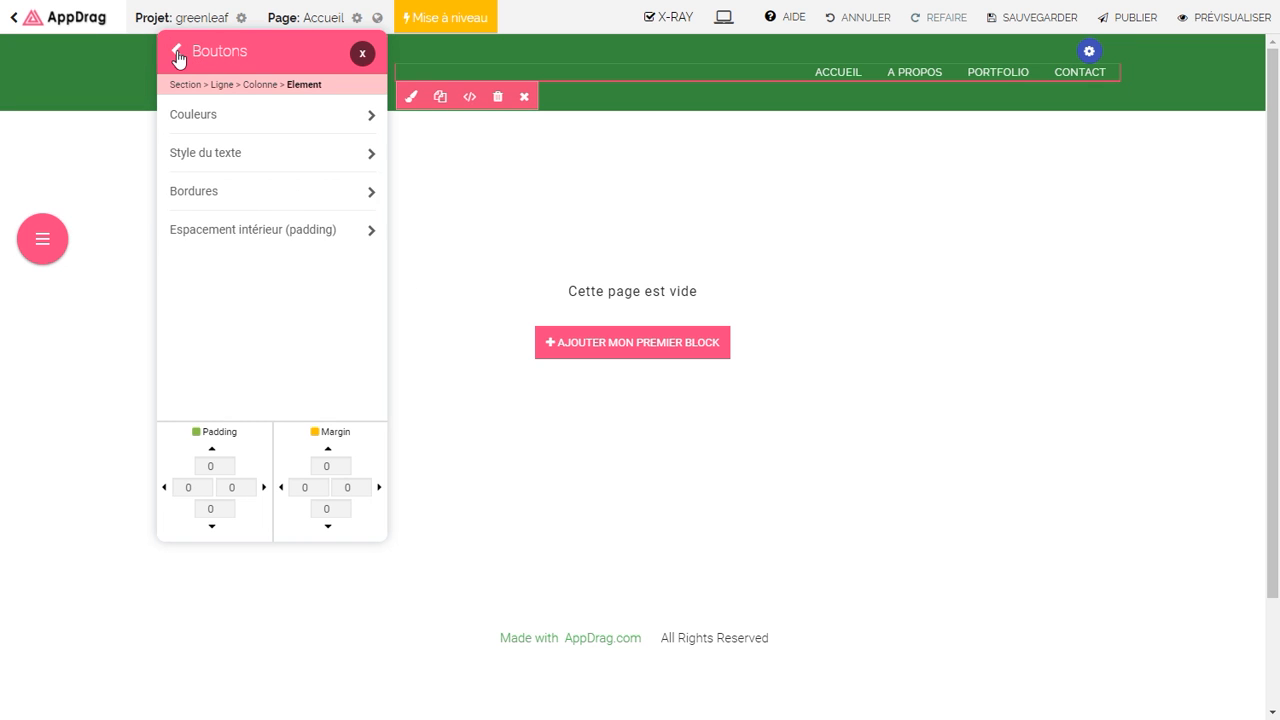
{"action": "left_click", "coordinate": [234, 232]}
Step: Set menu link padding to 32 left and right and 24 top and bottom
{"action": "left_click_drag", "start_coordinate": [203, 140], "coordinate": [172, 143]}
{"action": "type", "text": "32"}
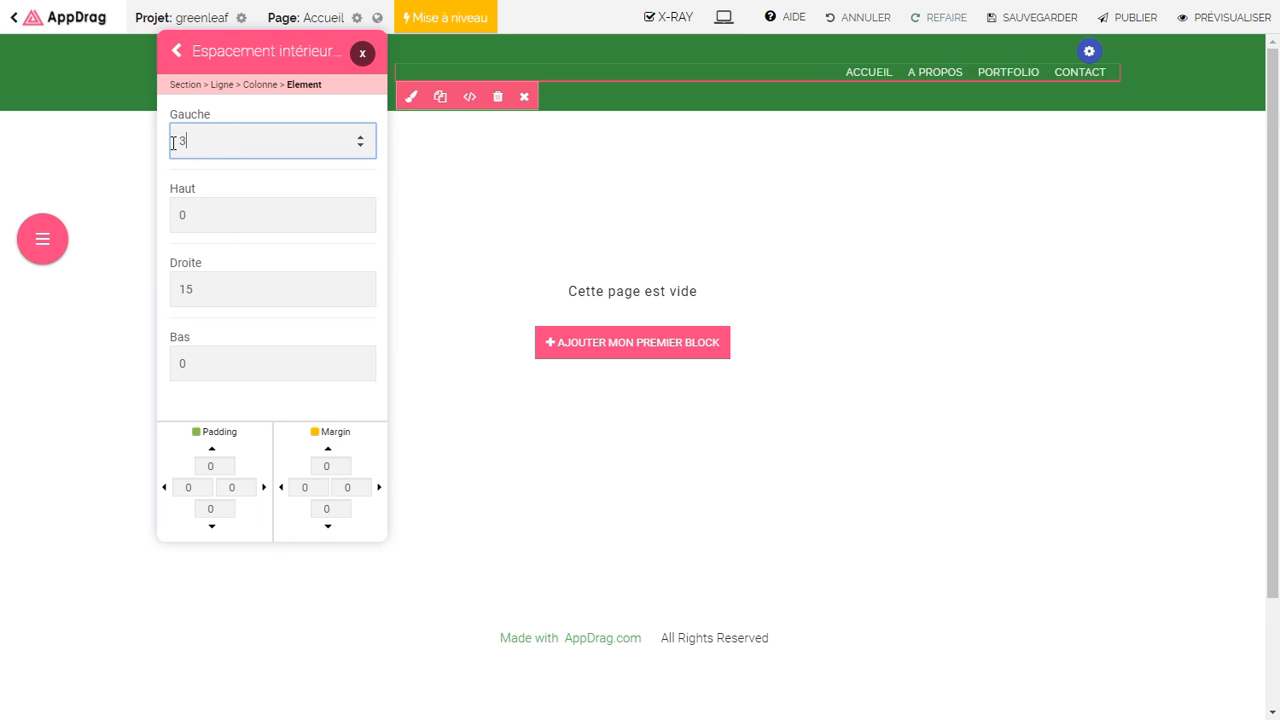
{"action": "key", "text": "Tab"}
{"action": "key", "text": "Tab"}
{"action": "type", "text": "32"}
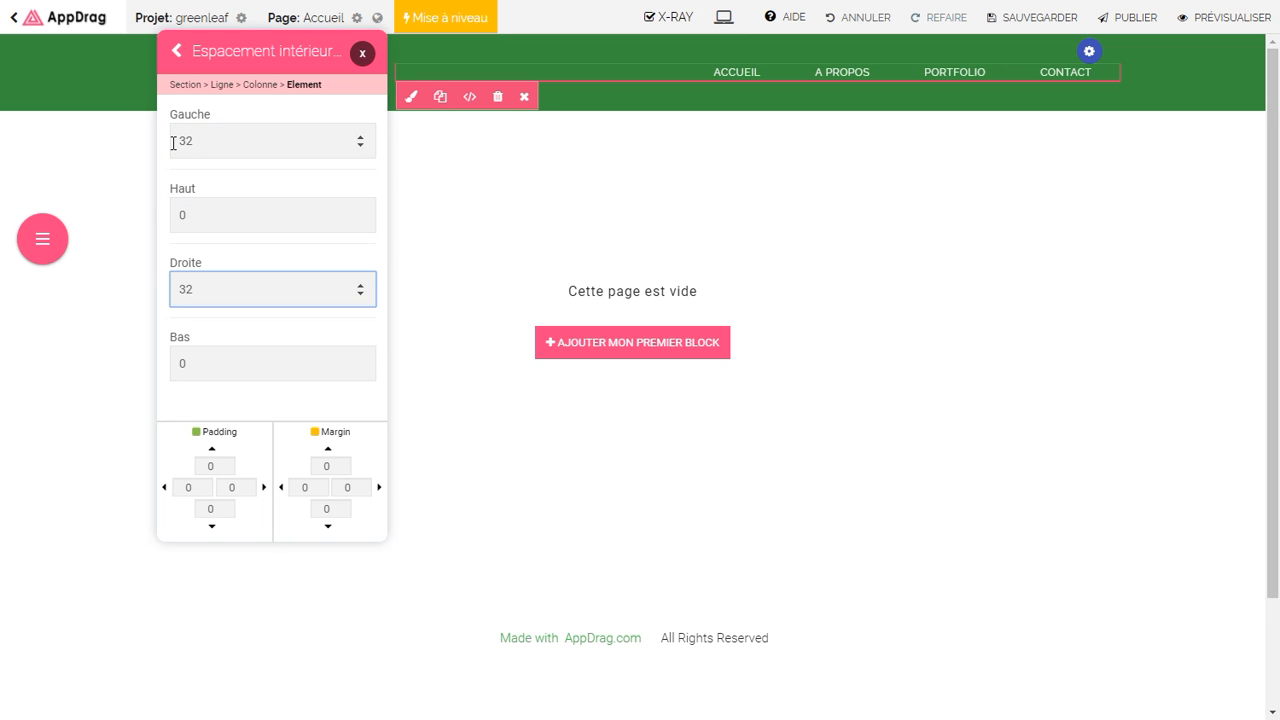
{"action": "key", "text": "shift+Tab"}
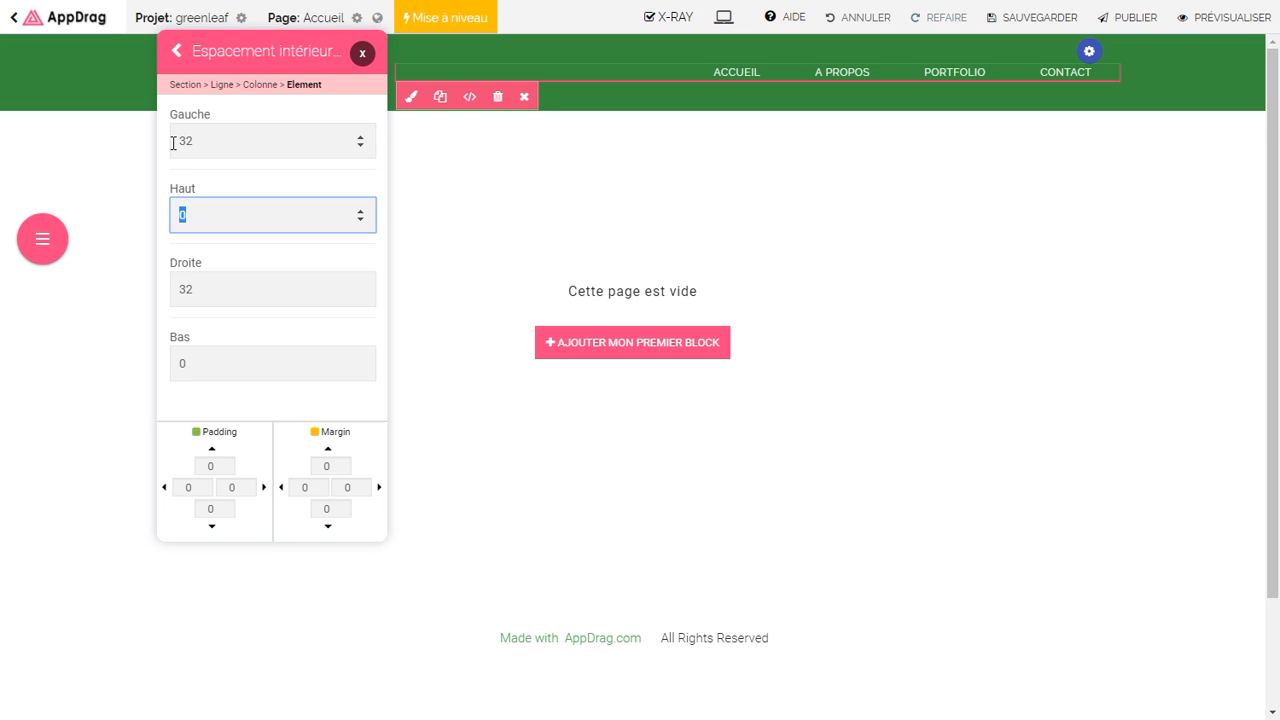
{"action": "type", "text": "24"}
{"action": "key", "text": "Tab"}
{"action": "key", "text": "Tab"}
{"action": "type", "text": "24"}
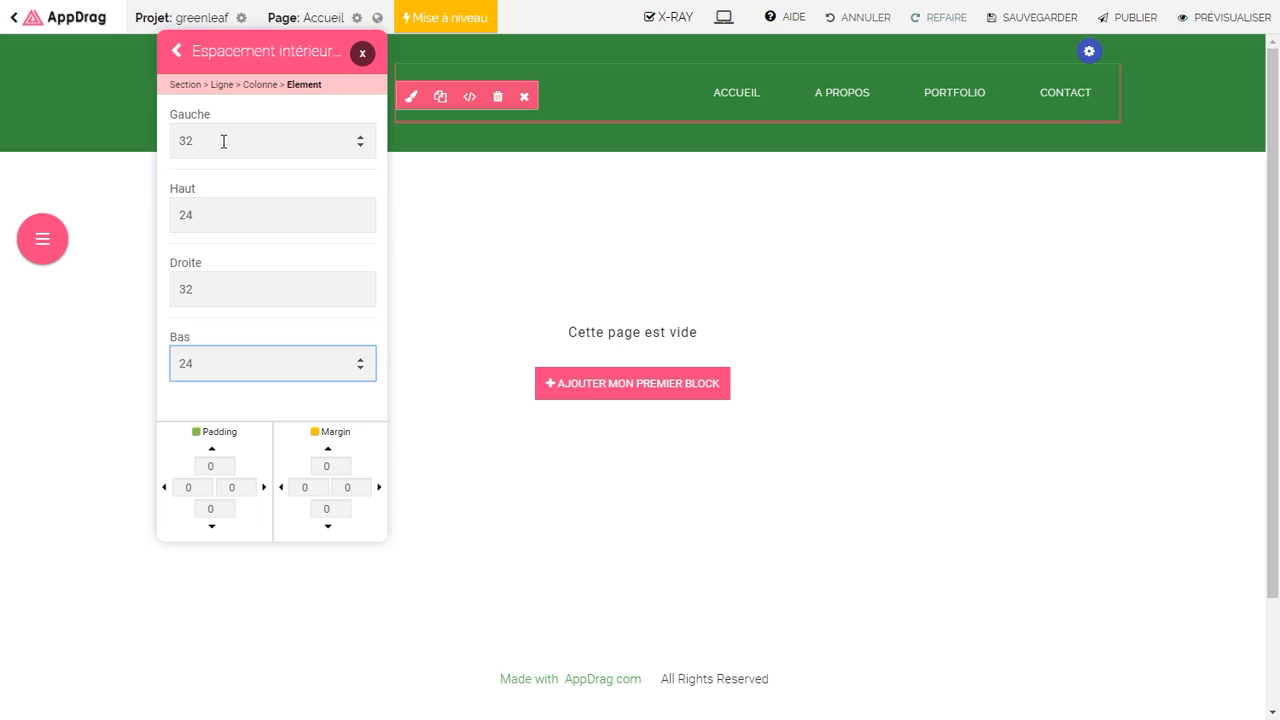
{"action": "left_click", "coordinate": [181, 56]}
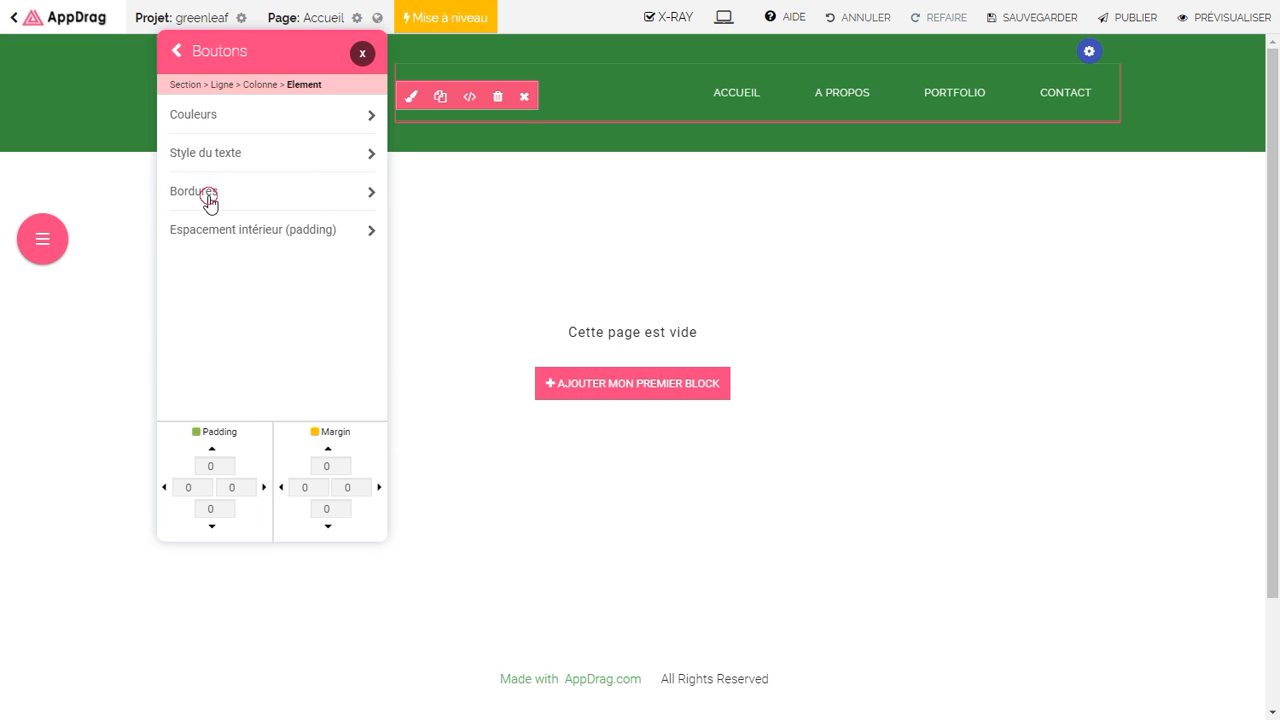
Step: Give the menu link border size 3, transparent normally and light green on hover
{"action": "left_click", "coordinate": [194, 191]}
{"action": "left_click", "coordinate": [222, 186]}
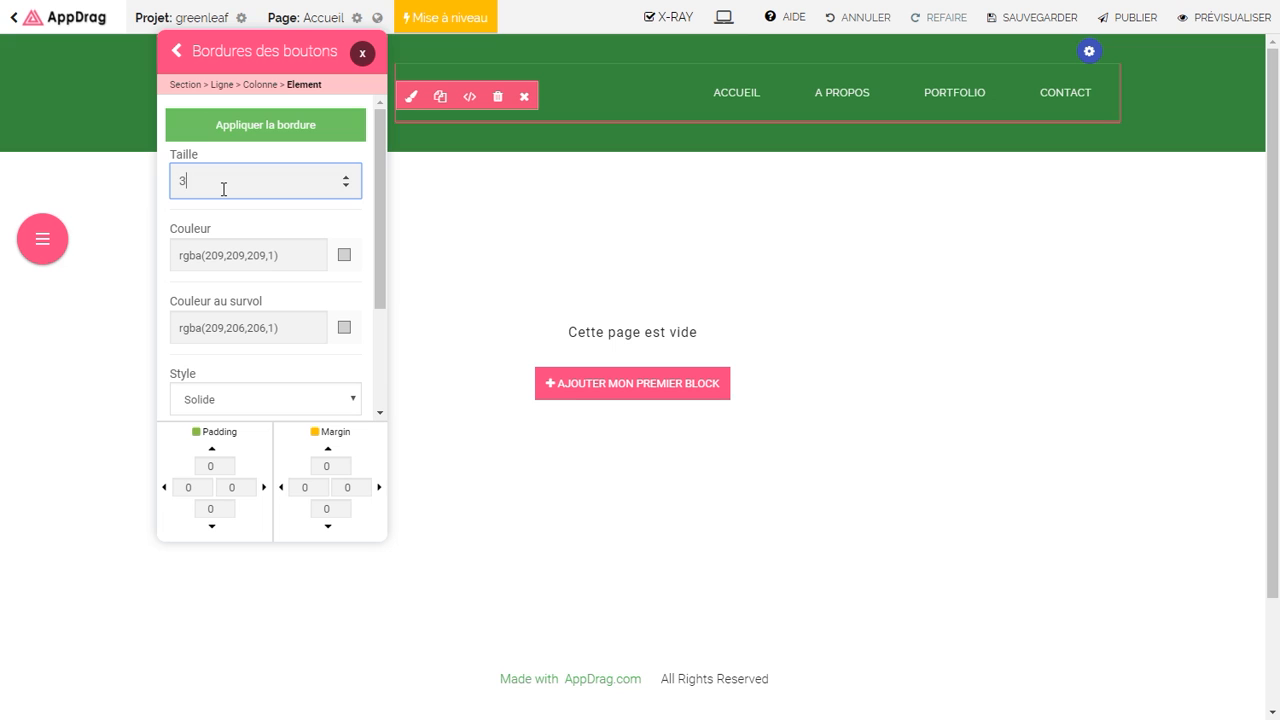
{"action": "left_click", "coordinate": [343, 259]}
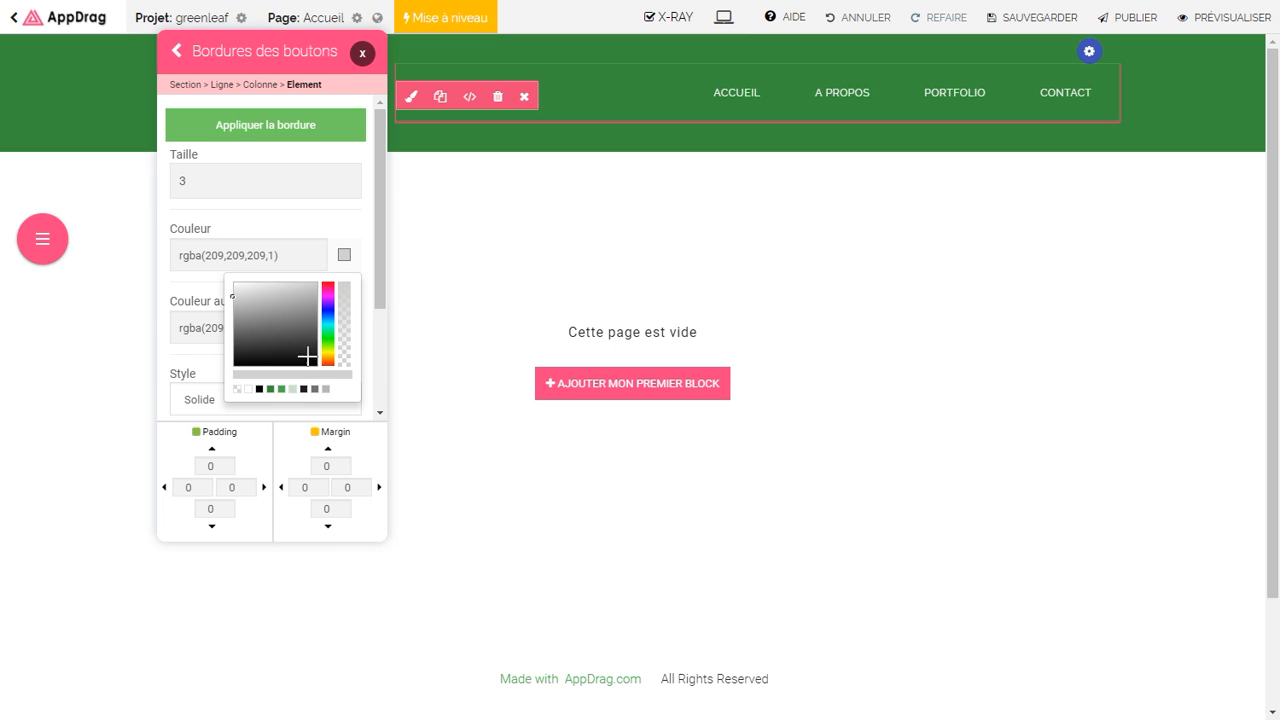
{"action": "left_click", "coordinate": [292, 389]}
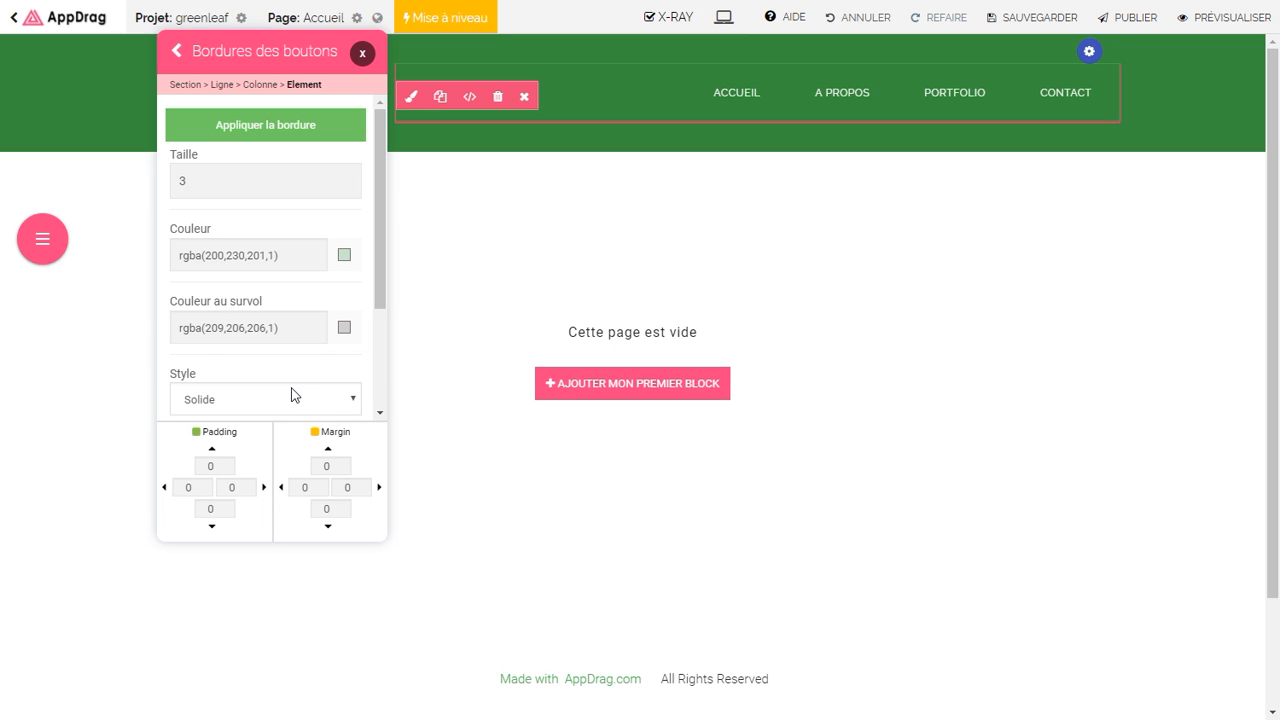
{"action": "left_click", "coordinate": [343, 259]}
{"action": "left_click", "coordinate": [236, 389]}
{"action": "left_click", "coordinate": [344, 327]}
{"action": "left_click", "coordinate": [292, 462]}
Step: Limit the border to the bottom side only and apply it to the links
{"action": "scroll", "coordinate": [385, 300], "scroll_direction": "down", "scroll_amount": 3}
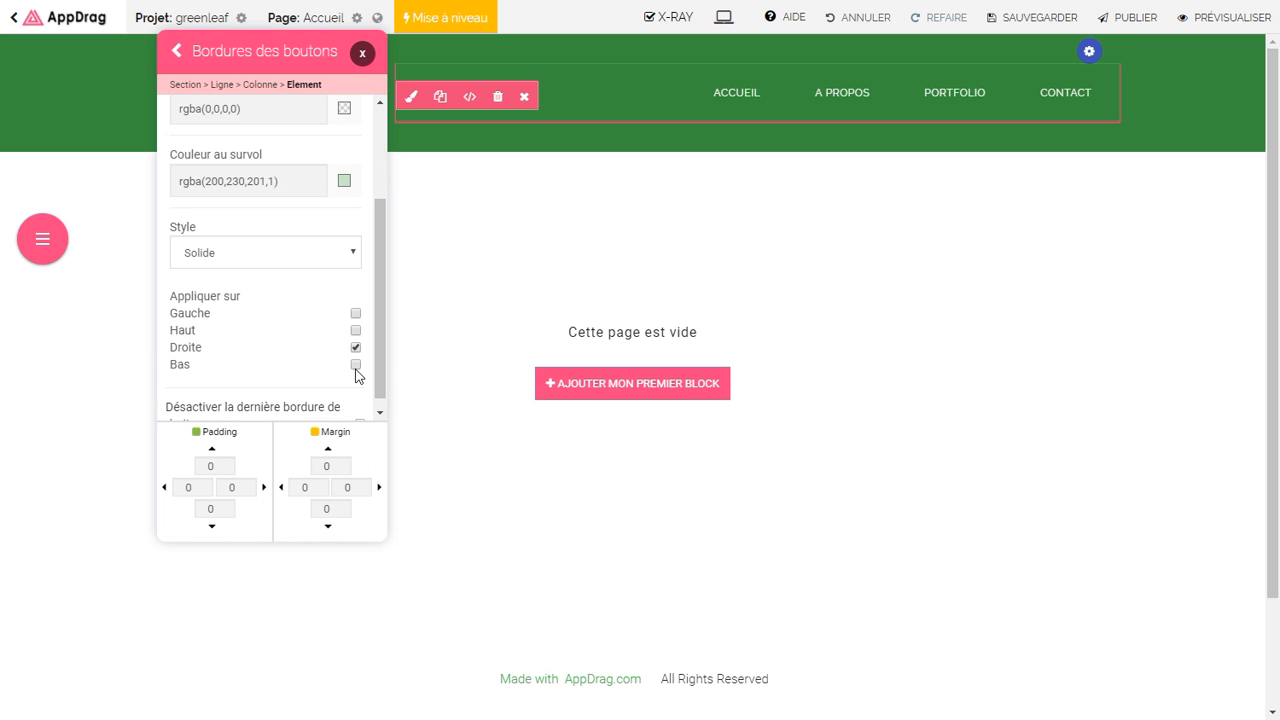
{"action": "left_click", "coordinate": [354, 347]}
{"action": "left_click", "coordinate": [355, 364]}
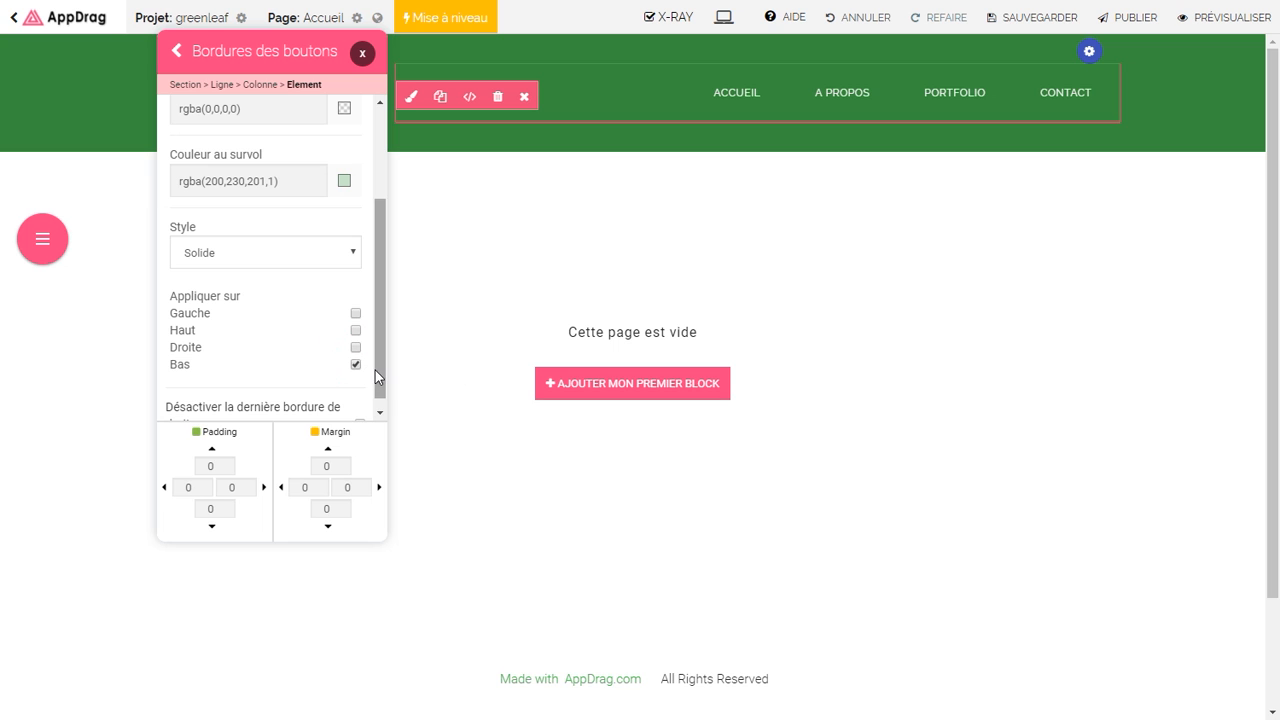
{"action": "left_click_drag", "start_coordinate": [377, 368], "coordinate": [375, 281]}
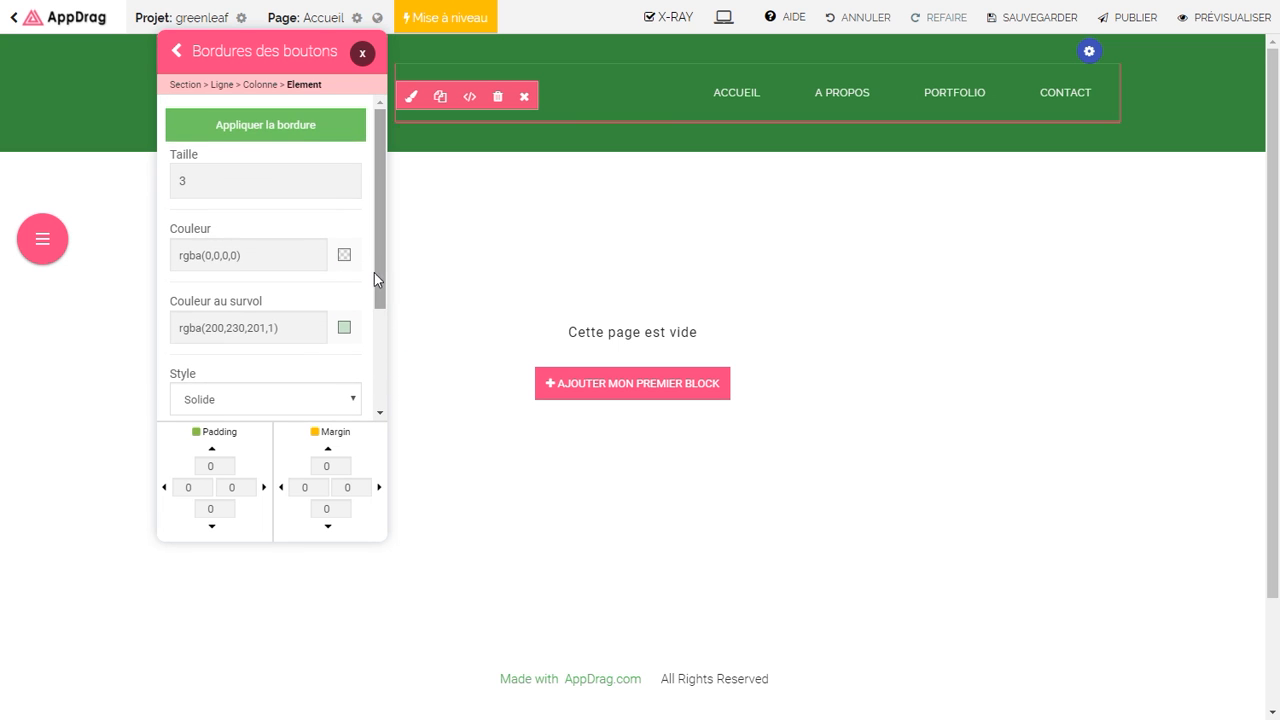
{"action": "left_click", "coordinate": [307, 137]}
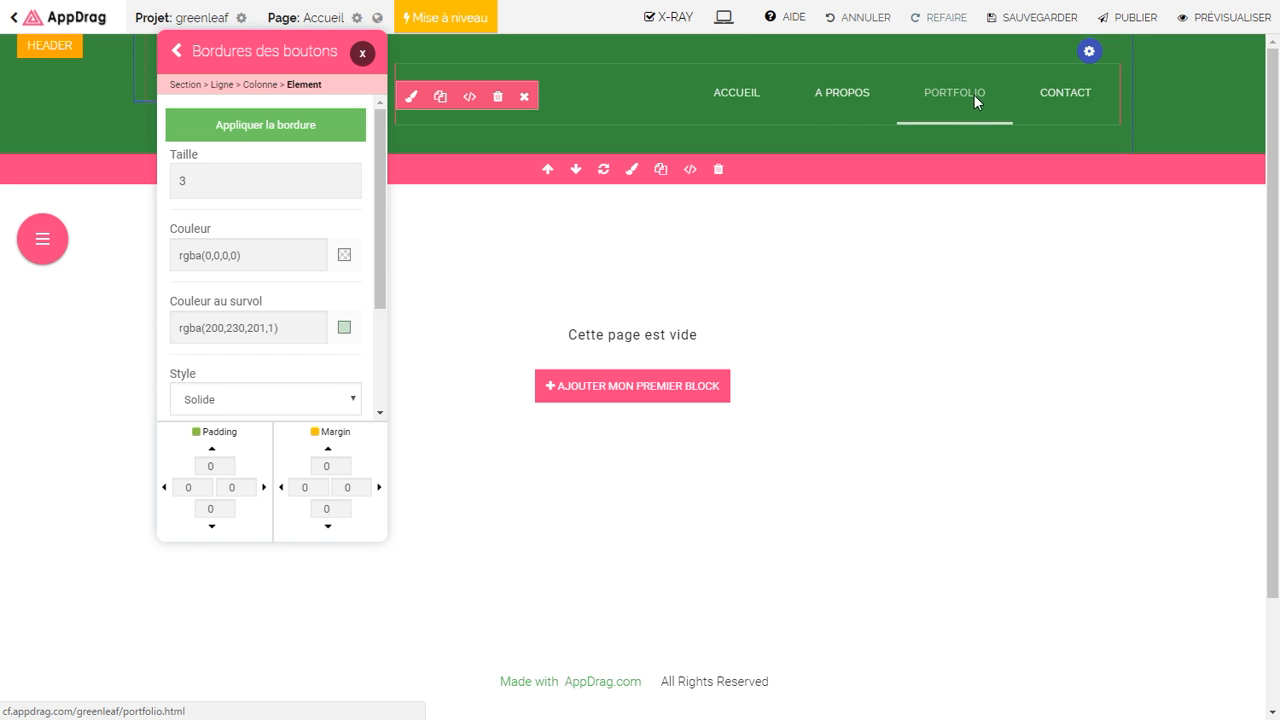
{"action": "left_click", "coordinate": [362, 53]}
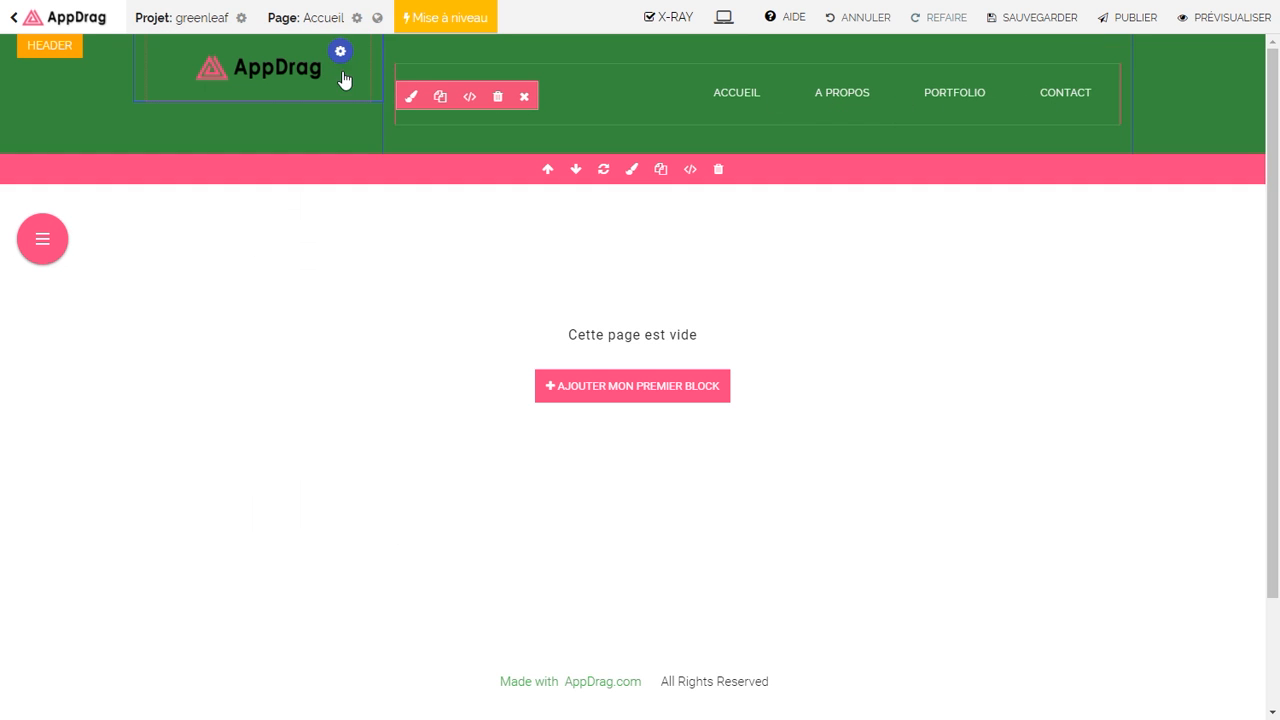
Step: Set the navigation column's padding to 10 on top and 0 at the bottom
{"action": "right_click", "coordinate": [816, 80]}
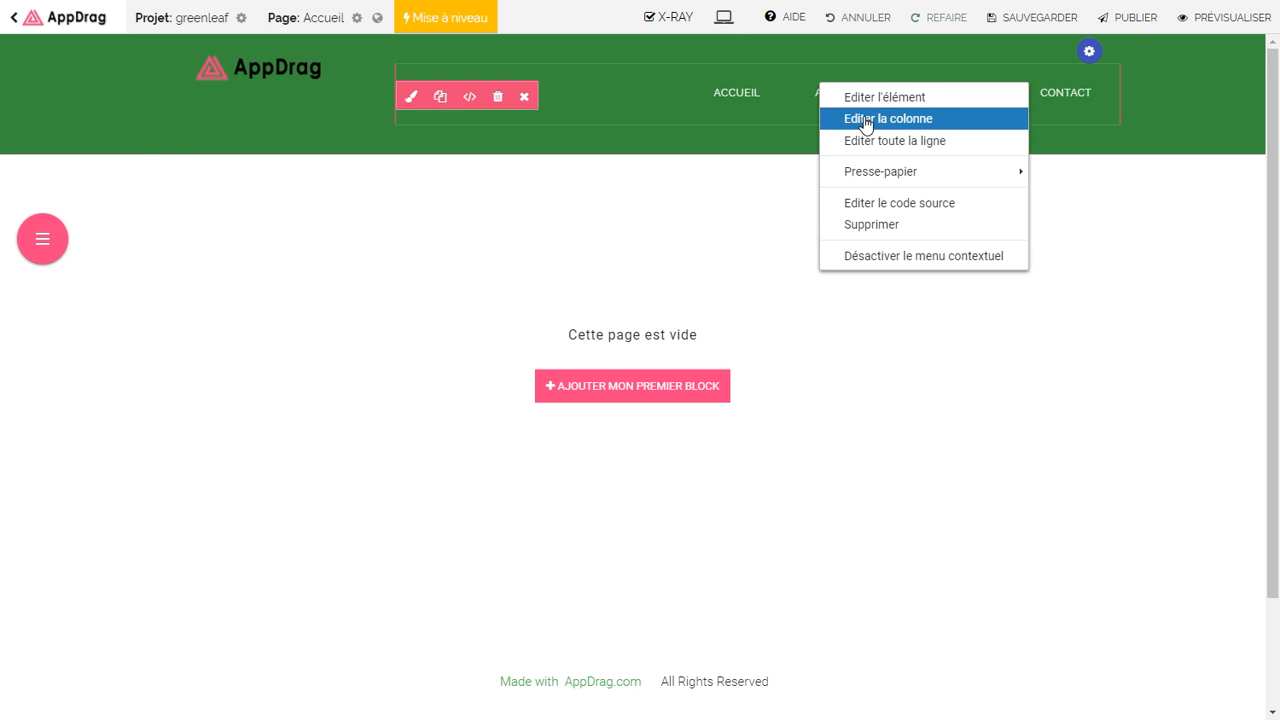
{"action": "left_click", "coordinate": [866, 120]}
{"action": "left_click", "coordinate": [204, 436]}
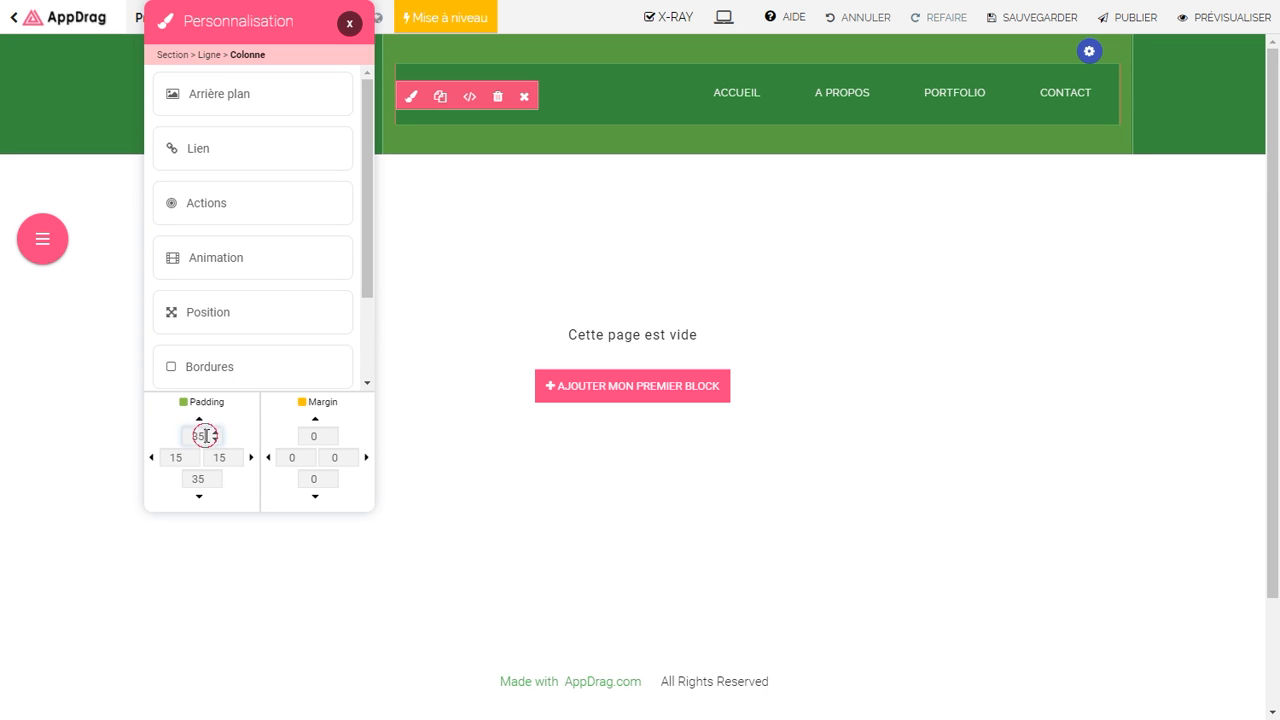
{"action": "type", "text": "10"}
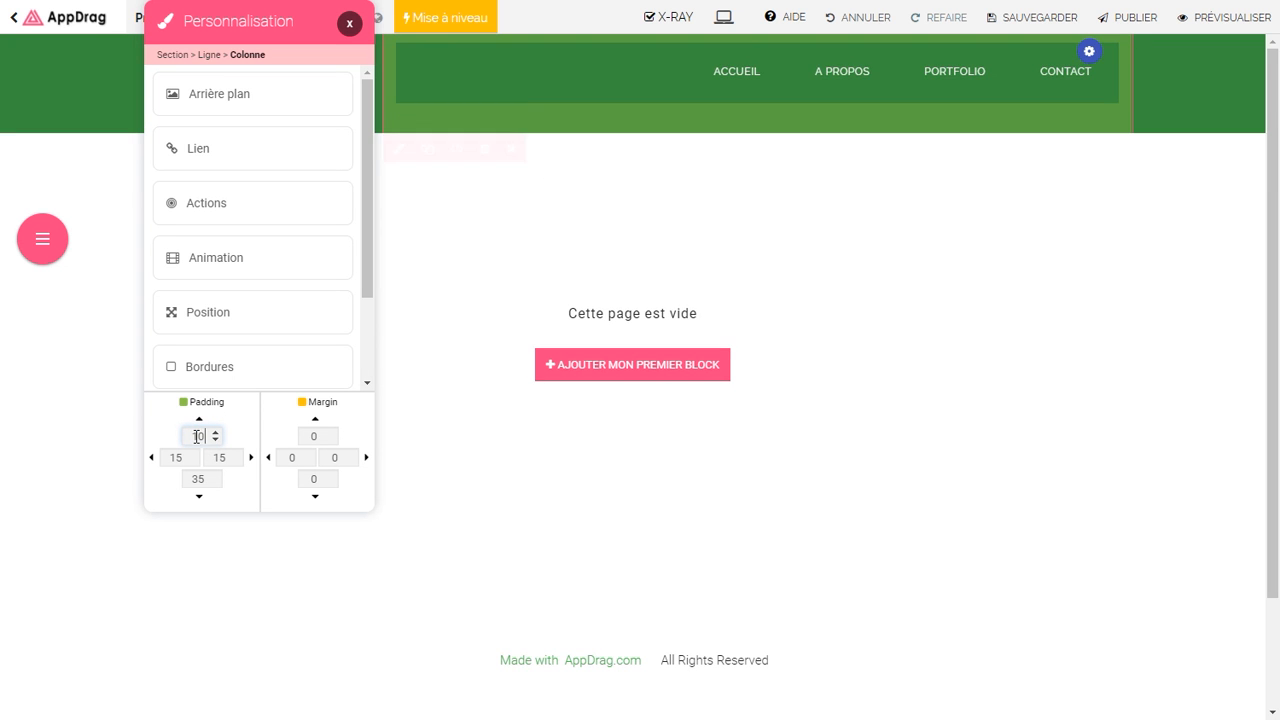
{"action": "left_click_drag", "start_coordinate": [272, 33], "coordinate": [386, 213]}
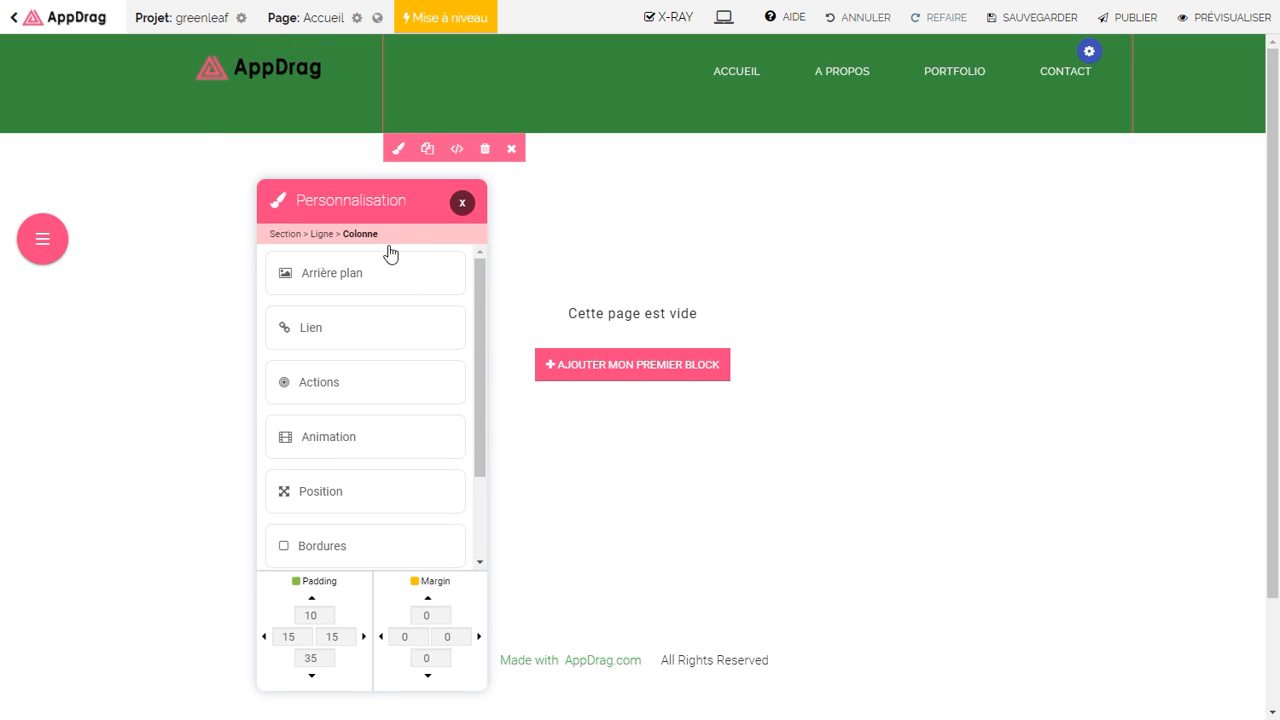
{"action": "left_click", "coordinate": [311, 658]}
{"action": "left_click", "coordinate": [328, 662]}
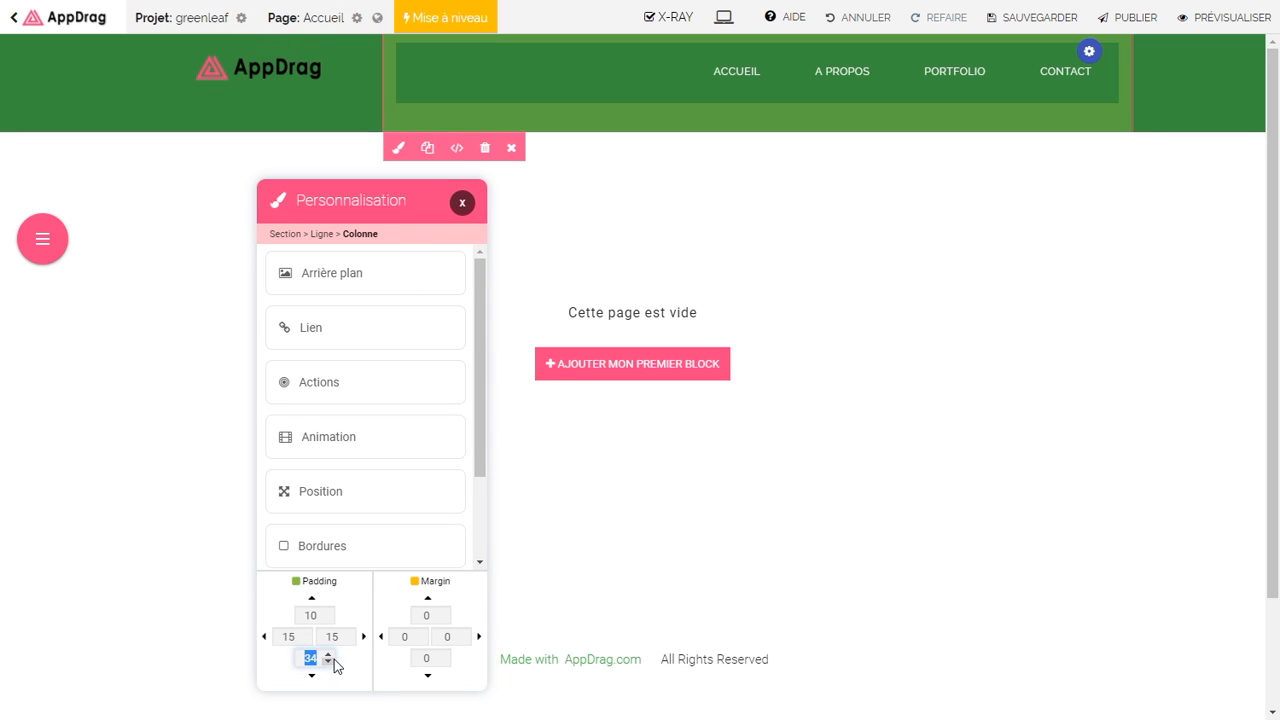
{"action": "type", "text": "0"}
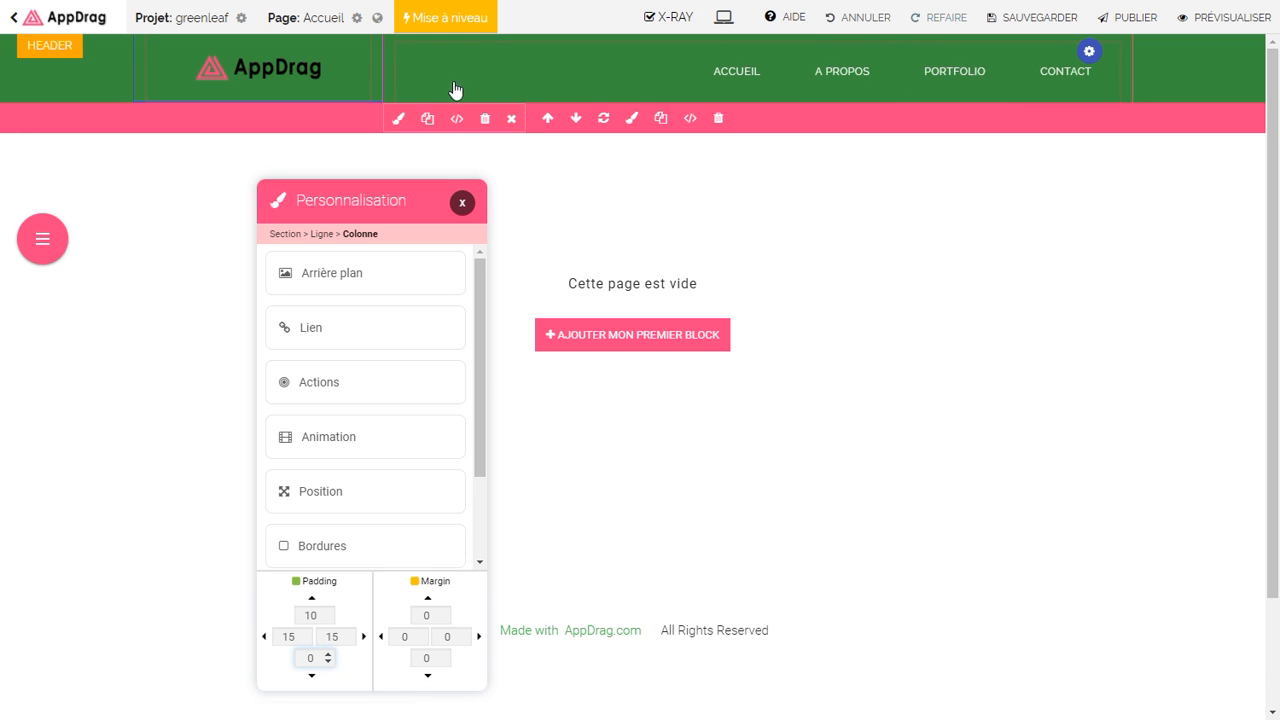
Step: Swap the header logo image for the green M icon from the Logos library
{"action": "left_click", "coordinate": [463, 204]}
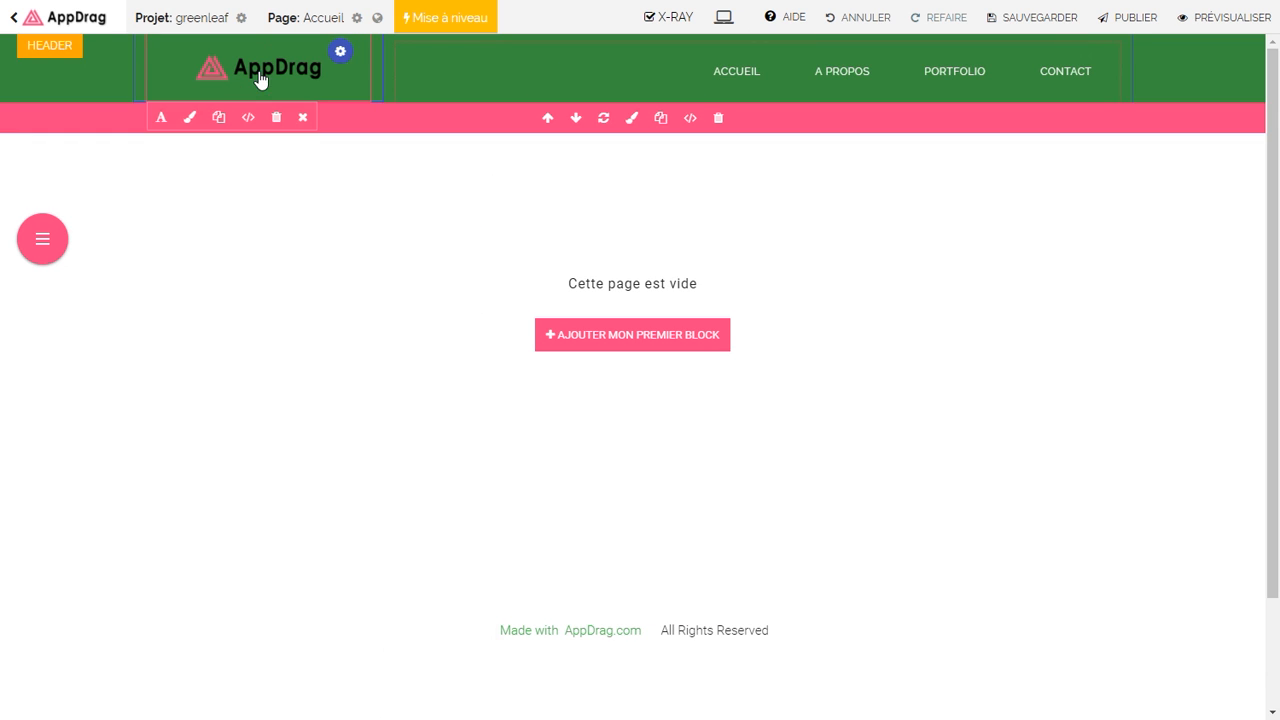
{"action": "left_click", "coordinate": [258, 72]}
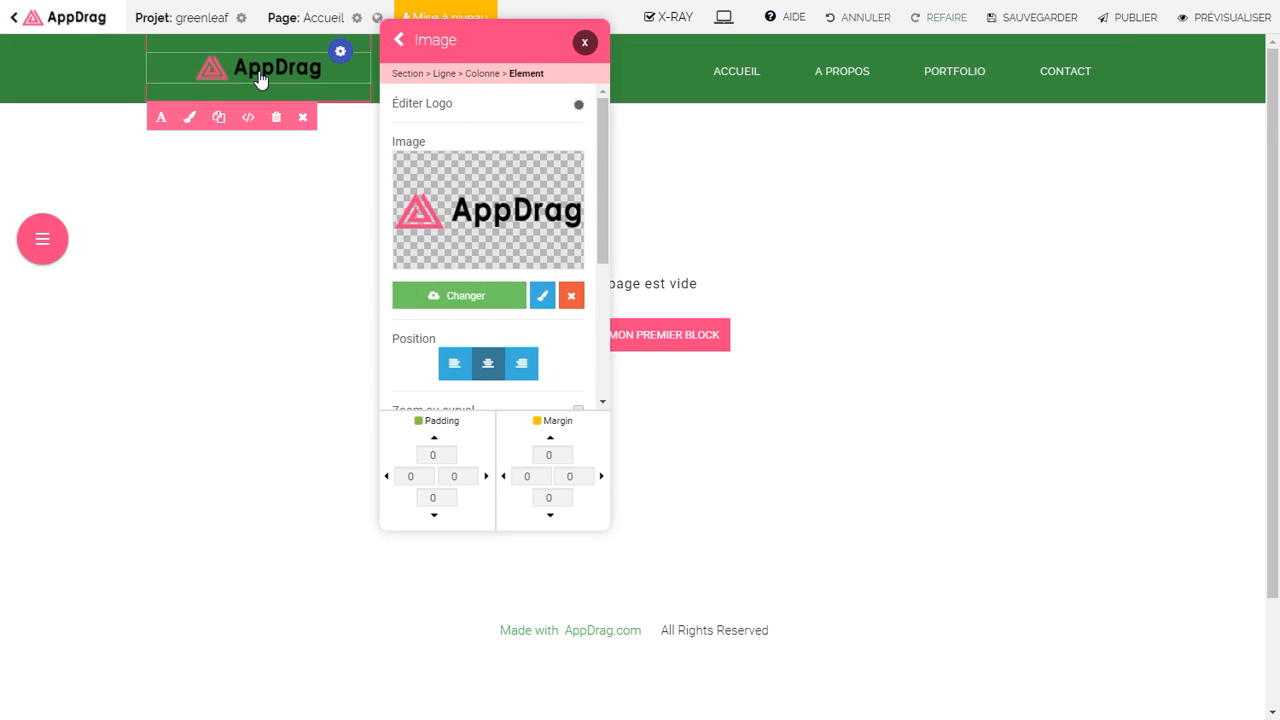
{"action": "left_click", "coordinate": [480, 294]}
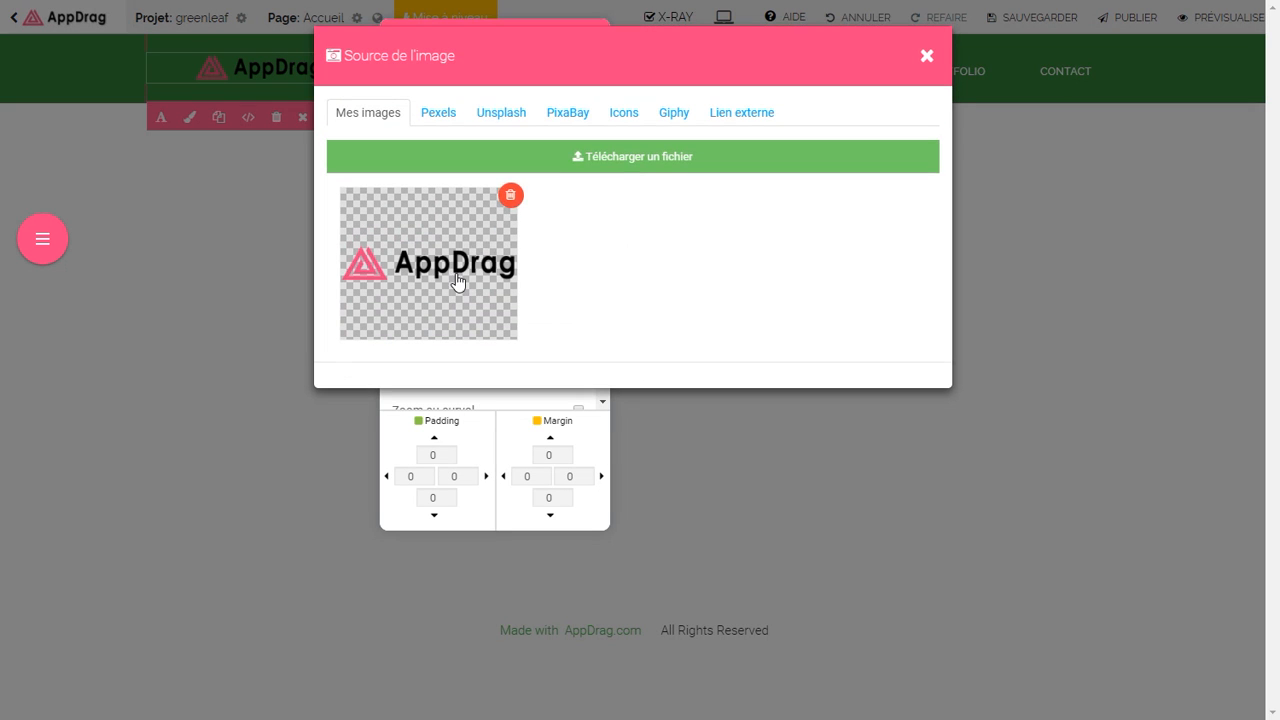
{"action": "left_click", "coordinate": [623, 114]}
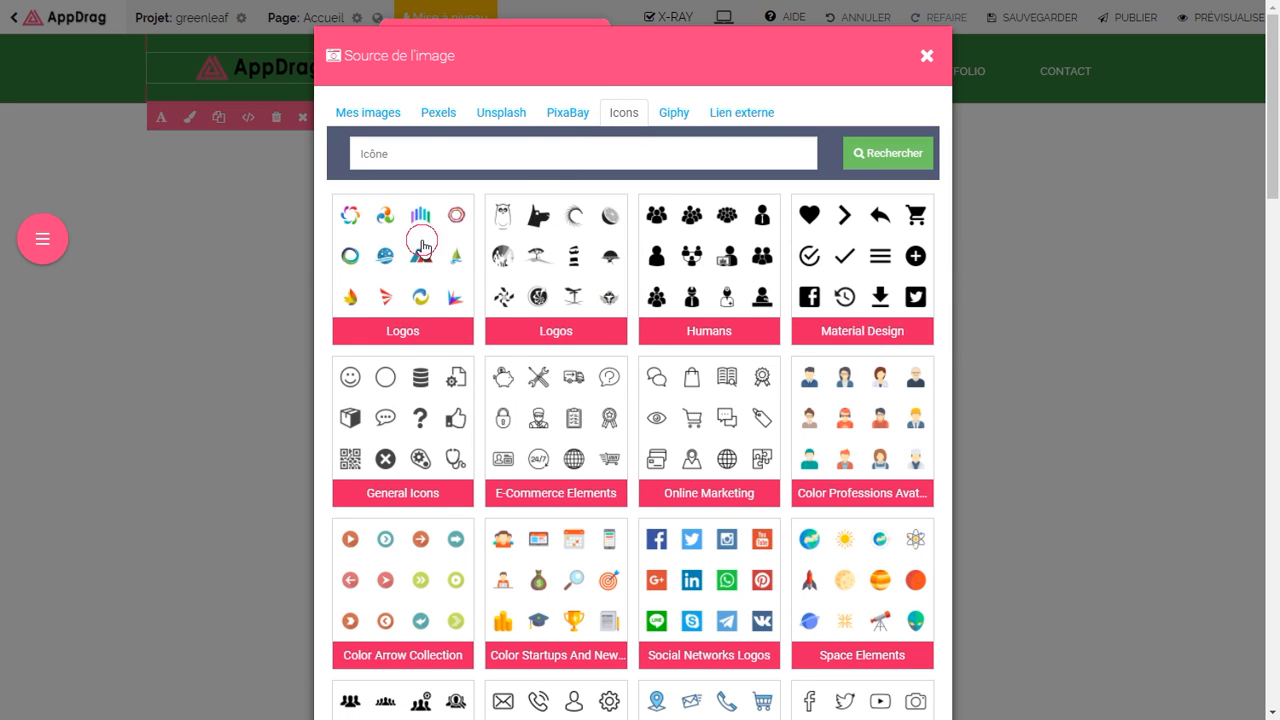
{"action": "left_click", "coordinate": [422, 246]}
{"action": "scroll", "coordinate": [717, 331], "scroll_direction": "down", "scroll_amount": 4}
{"action": "scroll", "coordinate": [673, 320], "scroll_direction": "down", "scroll_amount": 1}
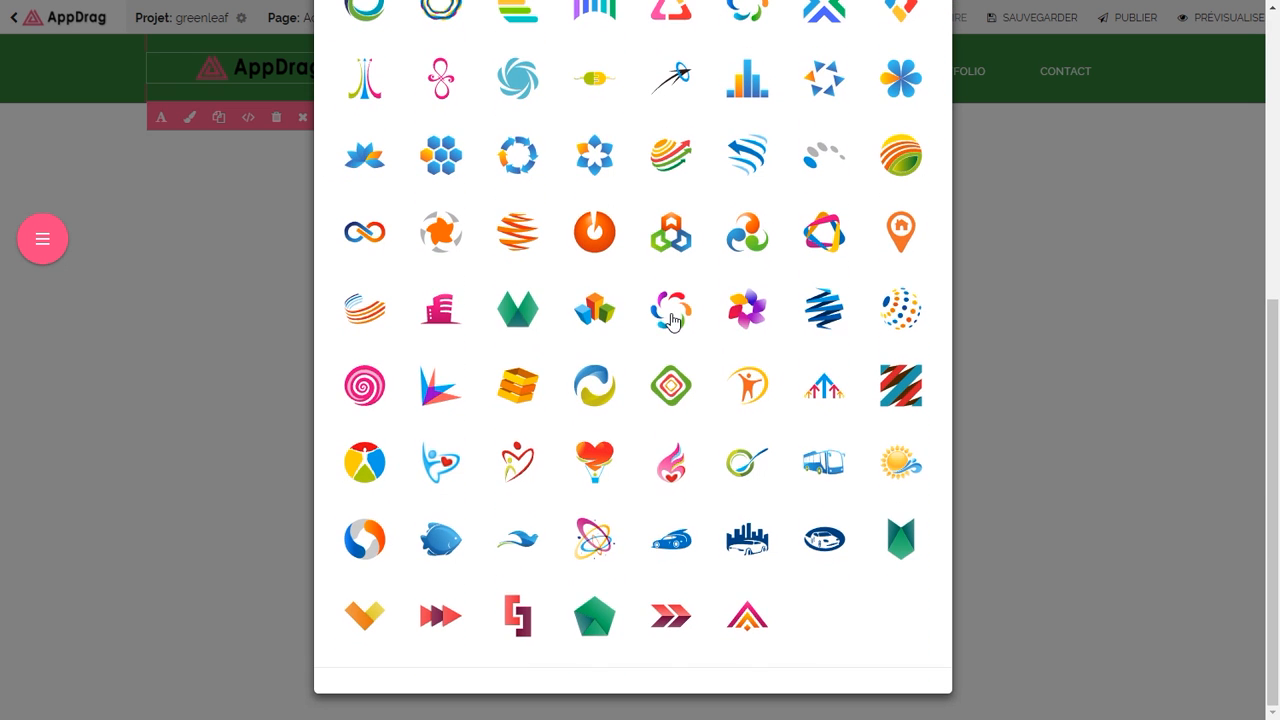
{"action": "left_click", "coordinate": [530, 316]}
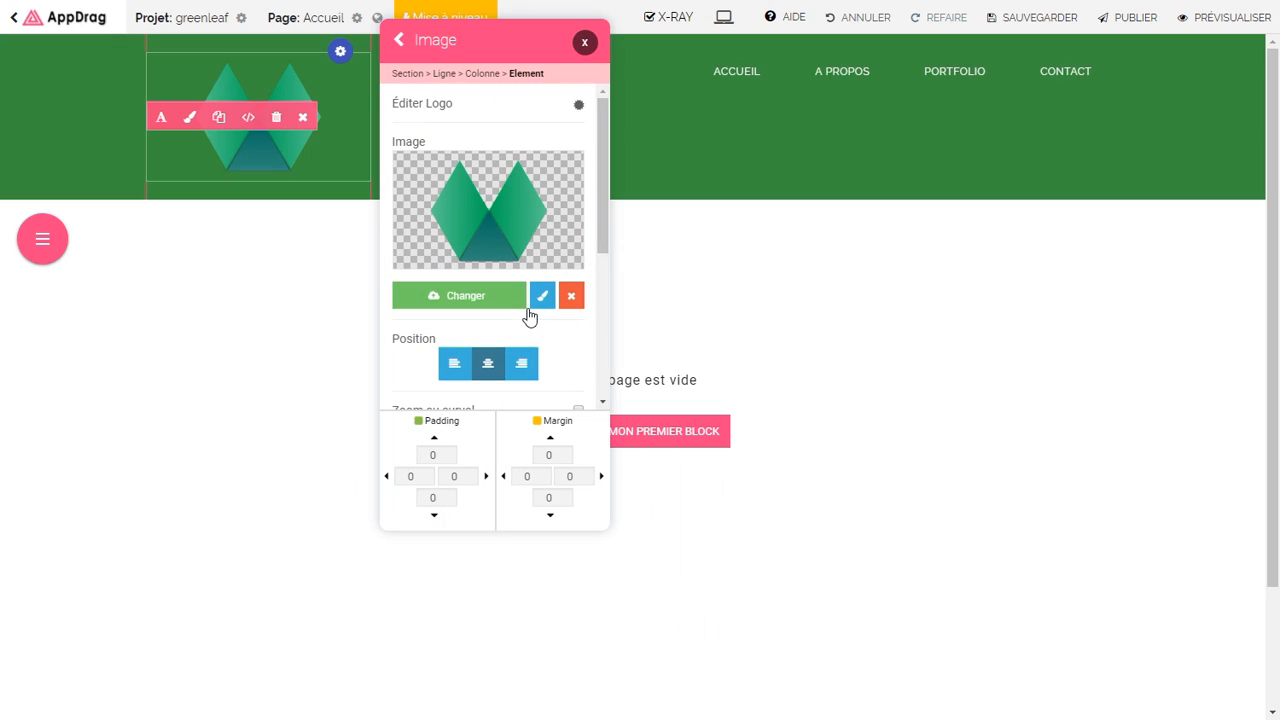
Step: Set the logo image width to 42 px
{"action": "left_click_drag", "start_coordinate": [601, 228], "coordinate": [566, 366]}
{"action": "left_click_drag", "start_coordinate": [457, 246], "coordinate": [390, 245]}
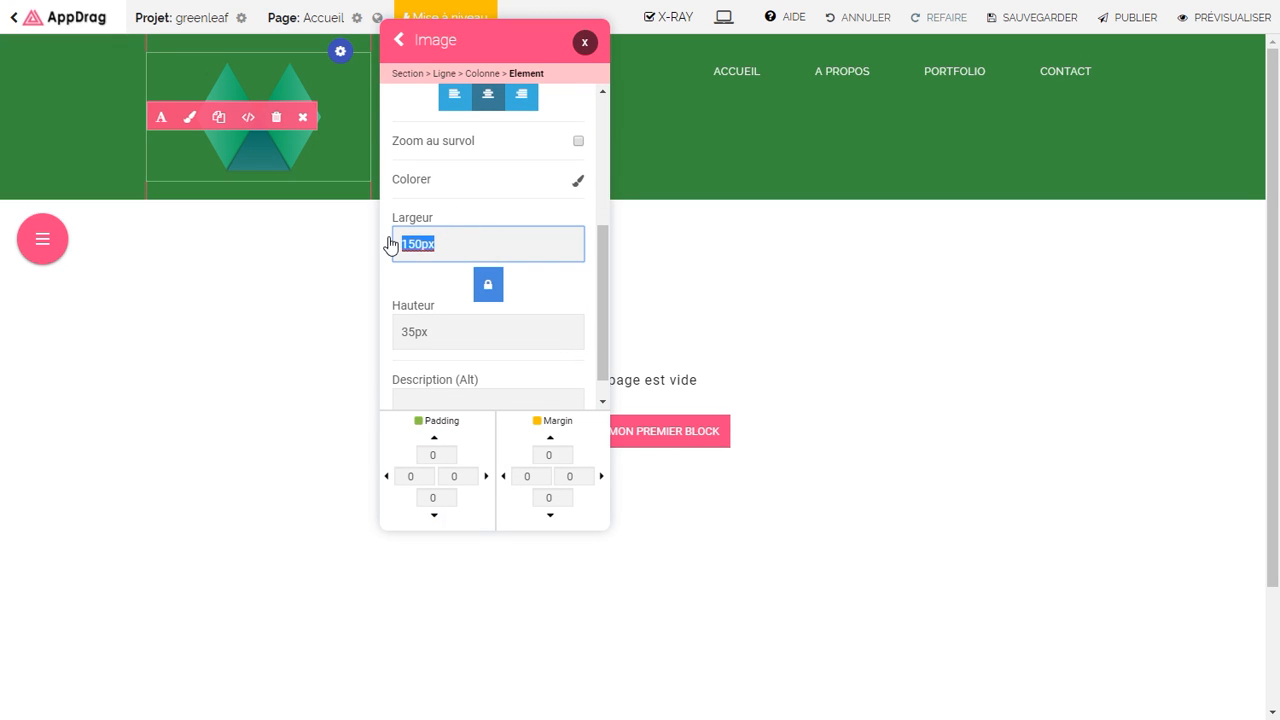
{"action": "type", "text": "42"}
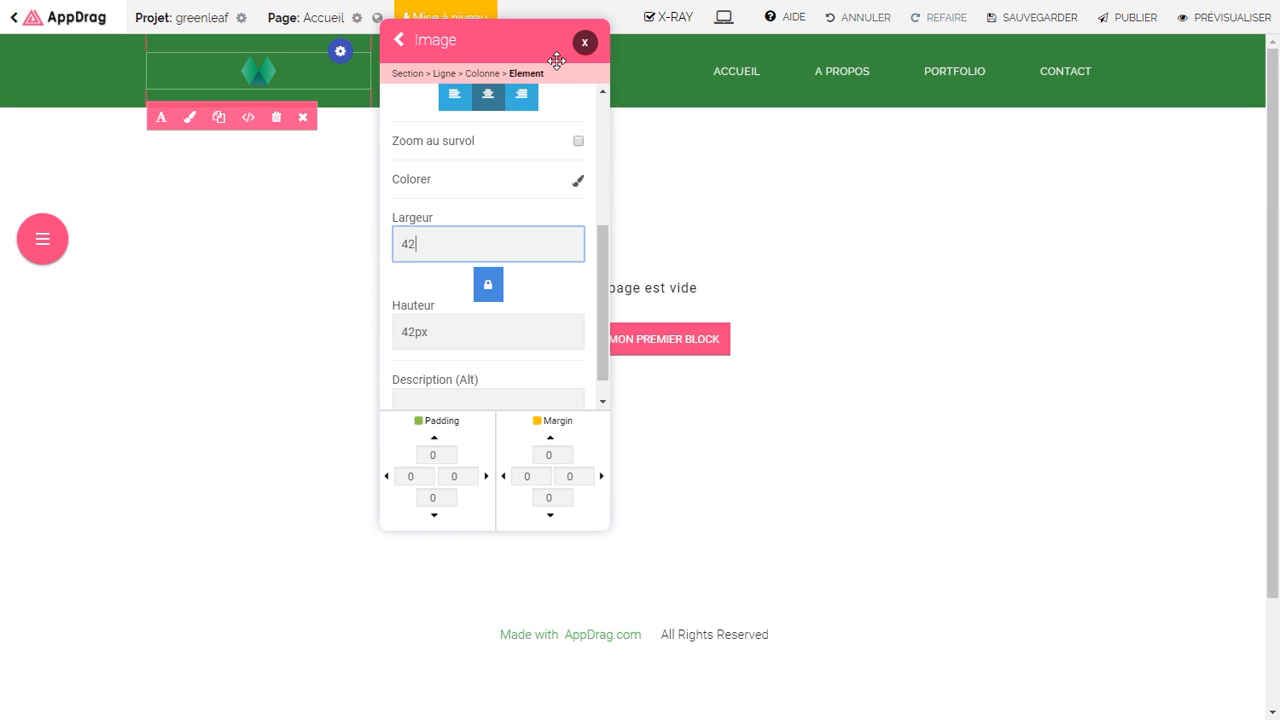
{"action": "left_click_drag", "start_coordinate": [543, 40], "coordinate": [486, 121]}
{"action": "left_click_drag", "start_coordinate": [543, 320], "coordinate": [546, 177]}
Step: Switch the logo type to icon and text, entering GreenLeaf as the text
{"action": "left_click", "coordinate": [453, 193]}
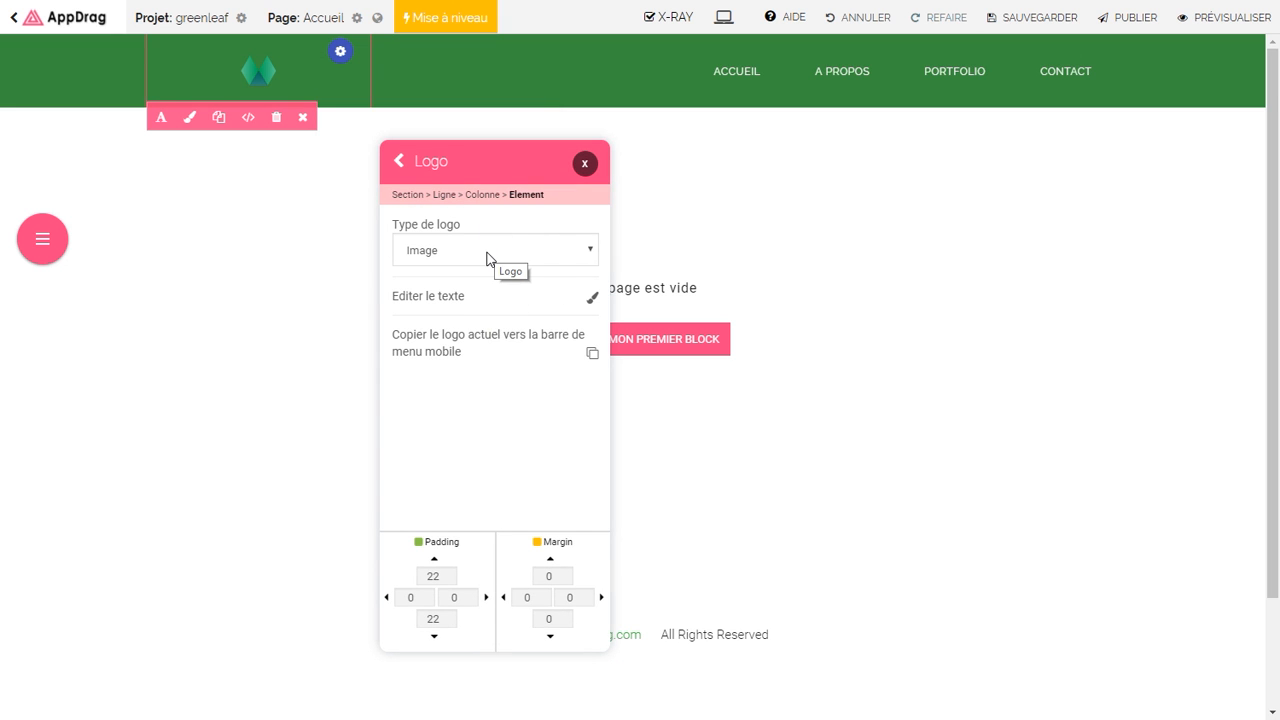
{"action": "left_click", "coordinate": [486, 252]}
{"action": "left_click", "coordinate": [457, 307]}
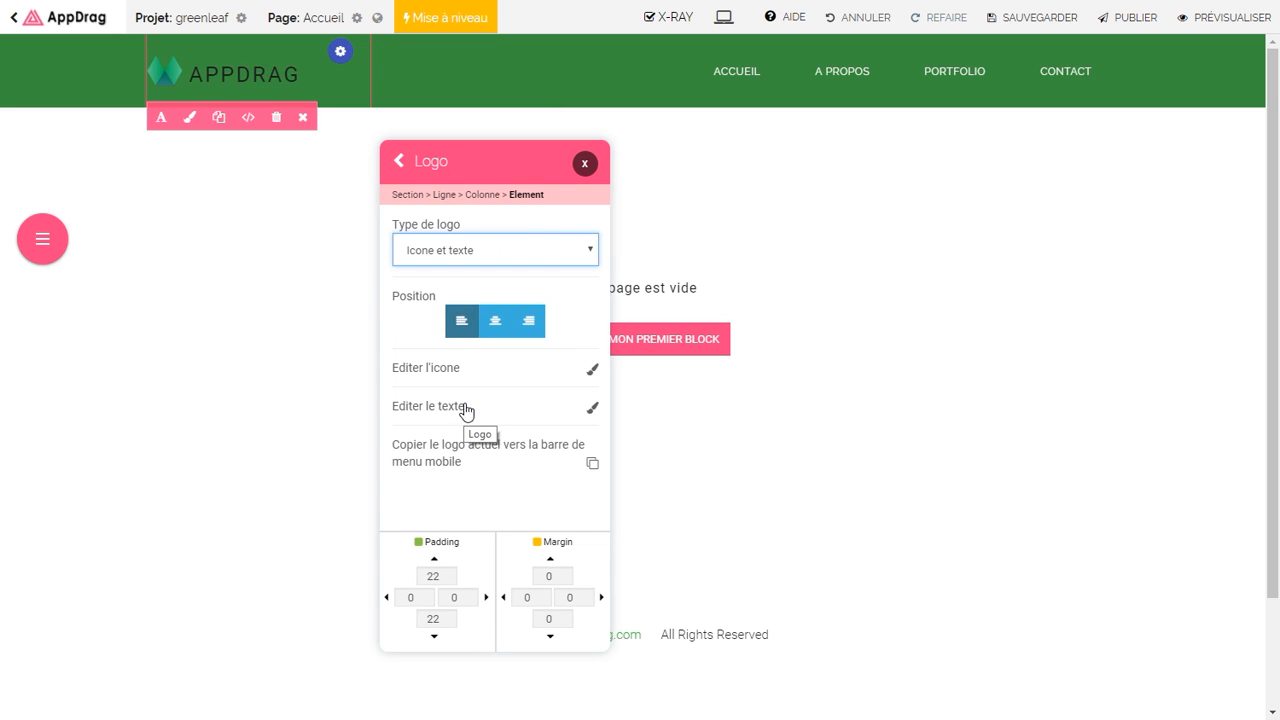
{"action": "left_click", "coordinate": [466, 408]}
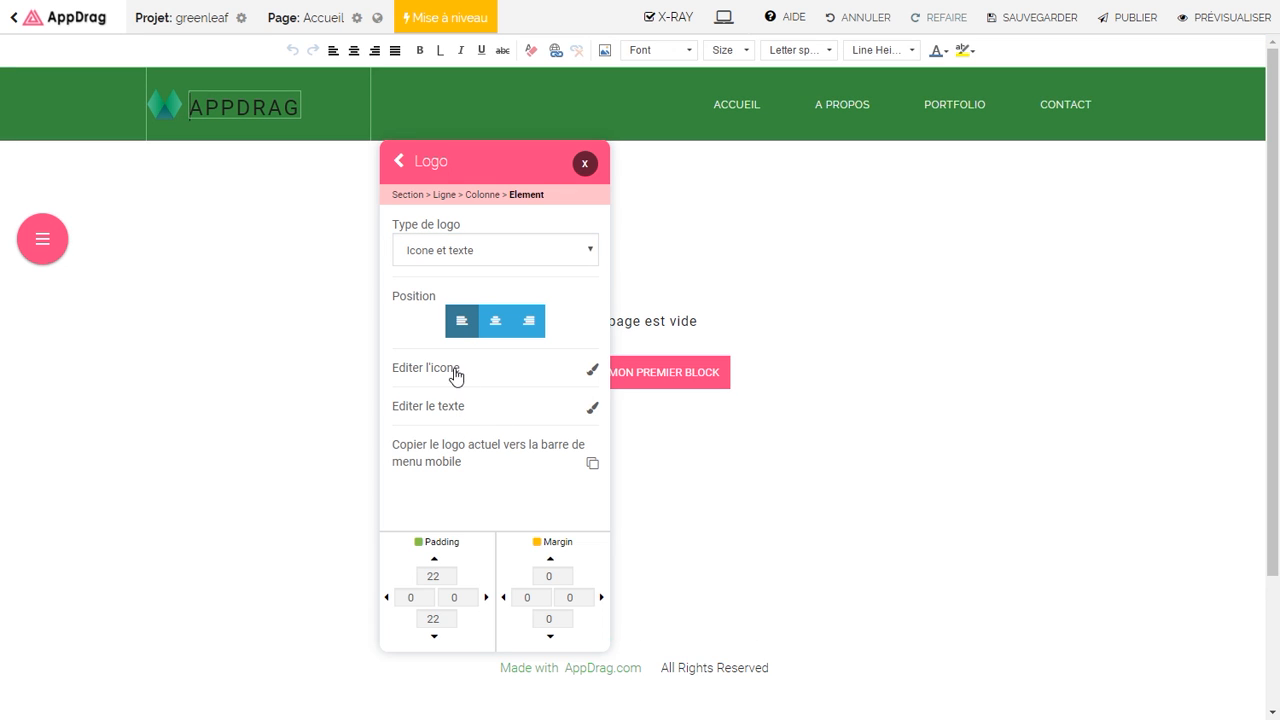
{"action": "key", "text": "ctrl+a"}
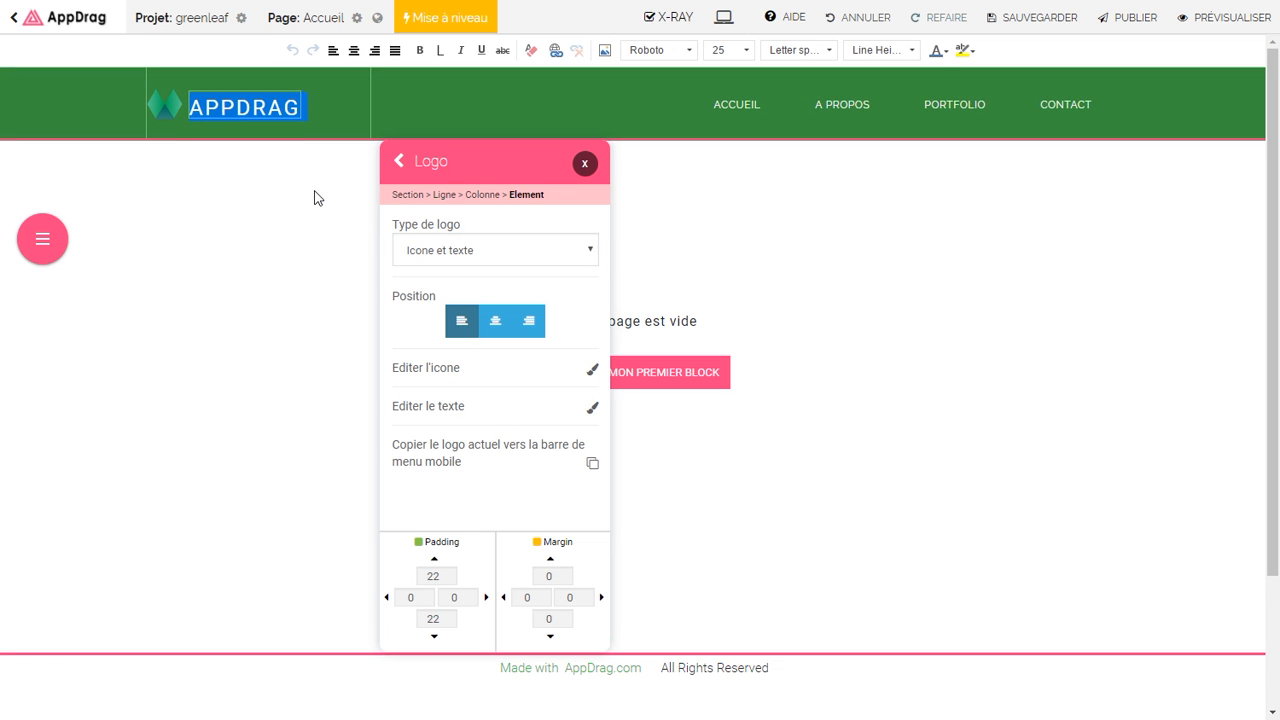
{"action": "type", "text": "GreenLeaf"}
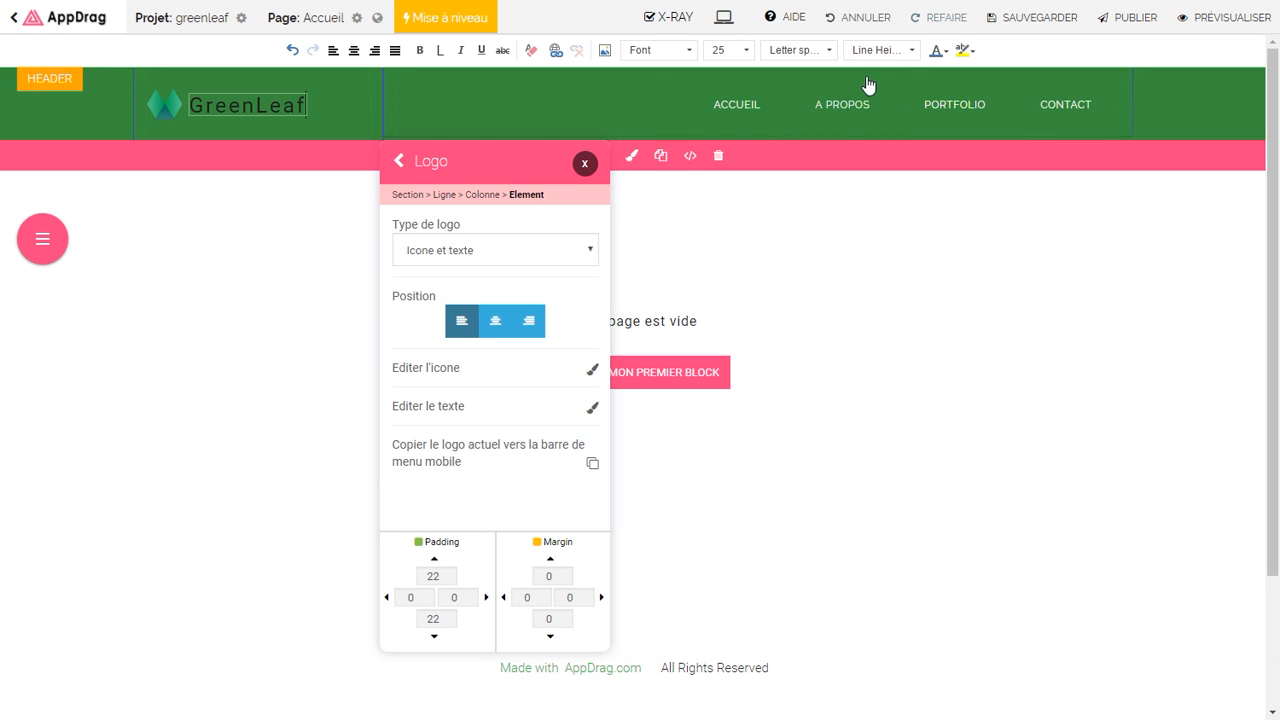
Step: Make the GreenLeaf logo text white with letter spacing 5
{"action": "key", "text": "ctrl+a"}
{"action": "left_click", "coordinate": [937, 59]}
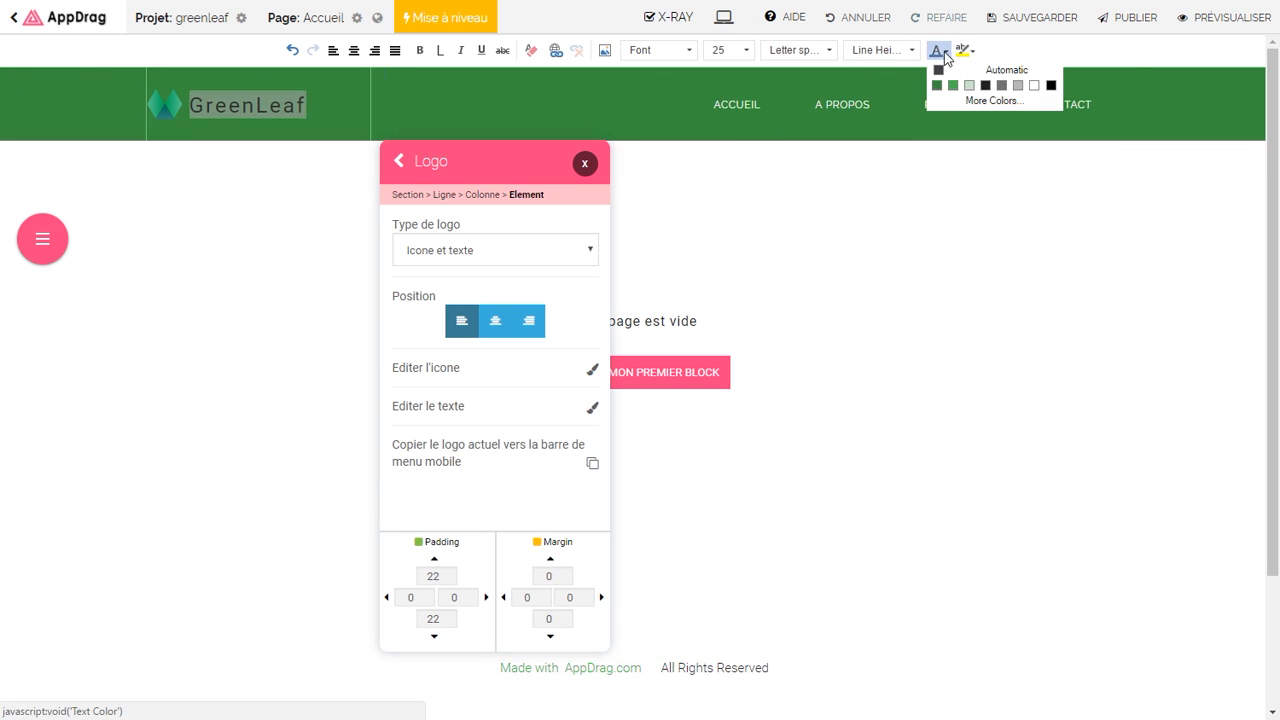
{"action": "left_click", "coordinate": [1034, 87]}
{"action": "left_click", "coordinate": [285, 105]}
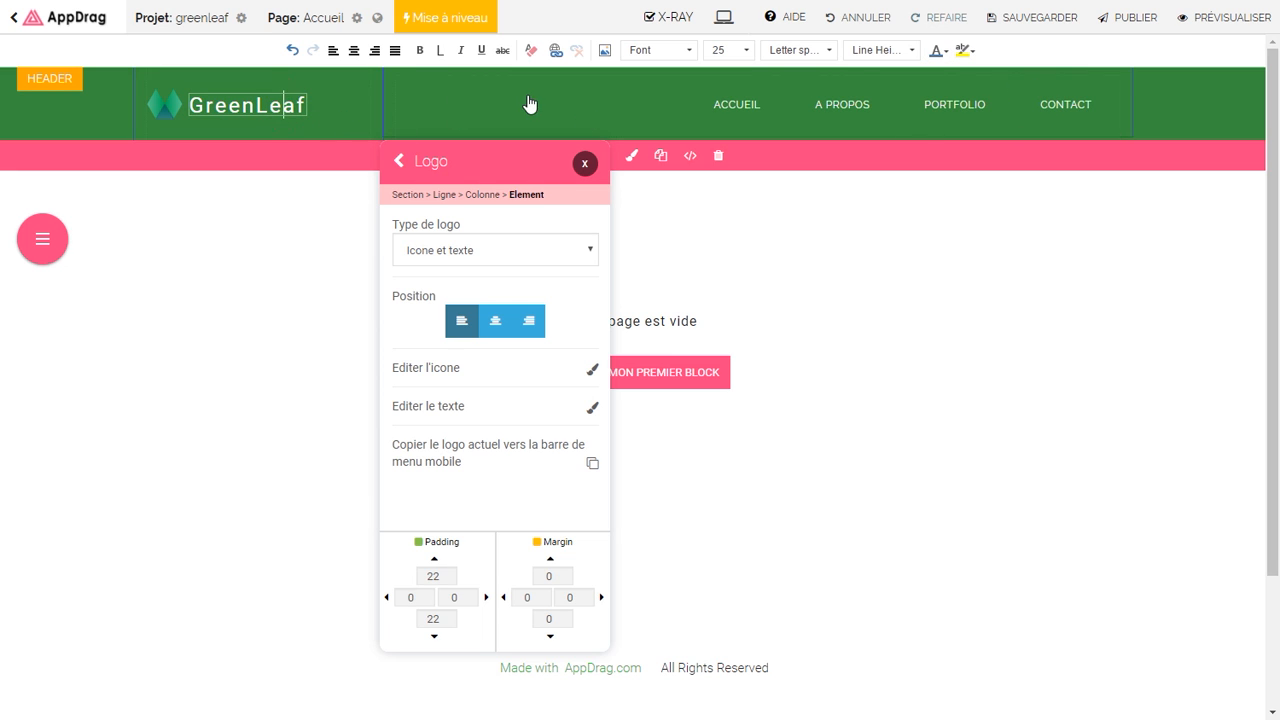
{"action": "left_click", "coordinate": [828, 51]}
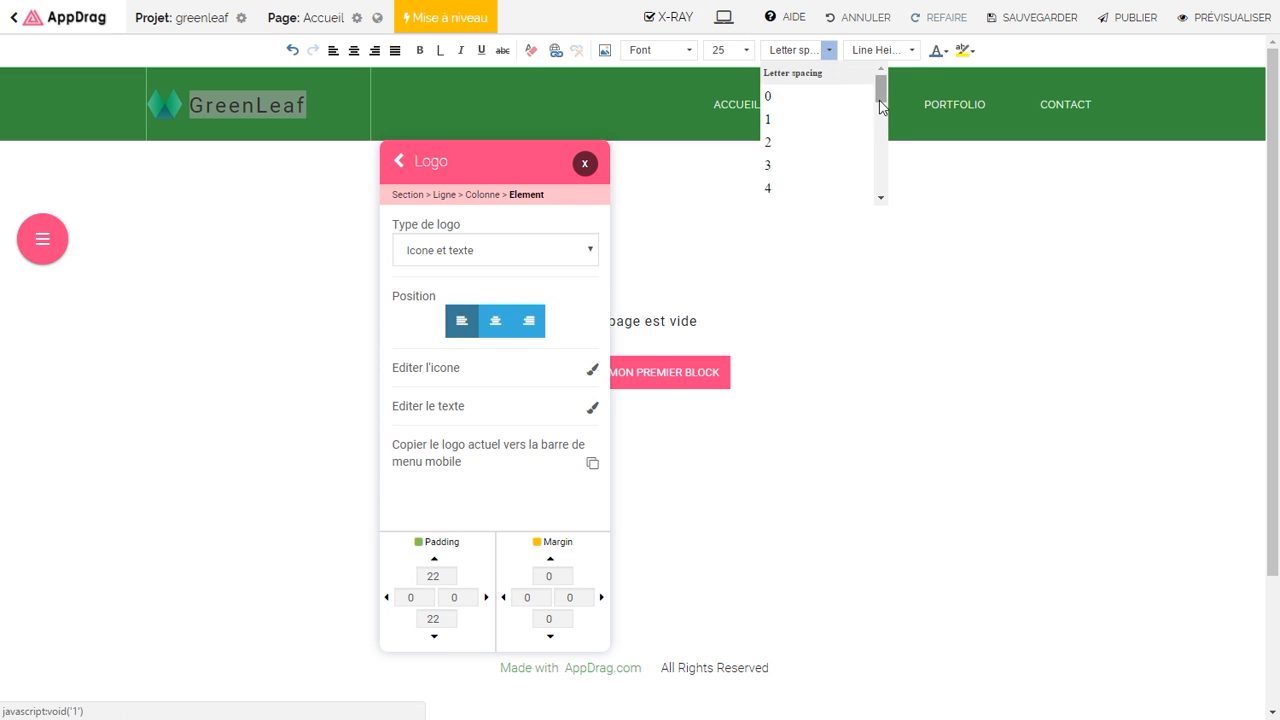
{"action": "scroll", "coordinate": [810, 120], "scroll_direction": "down", "scroll_amount": 2}
{"action": "left_click", "coordinate": [805, 168]}
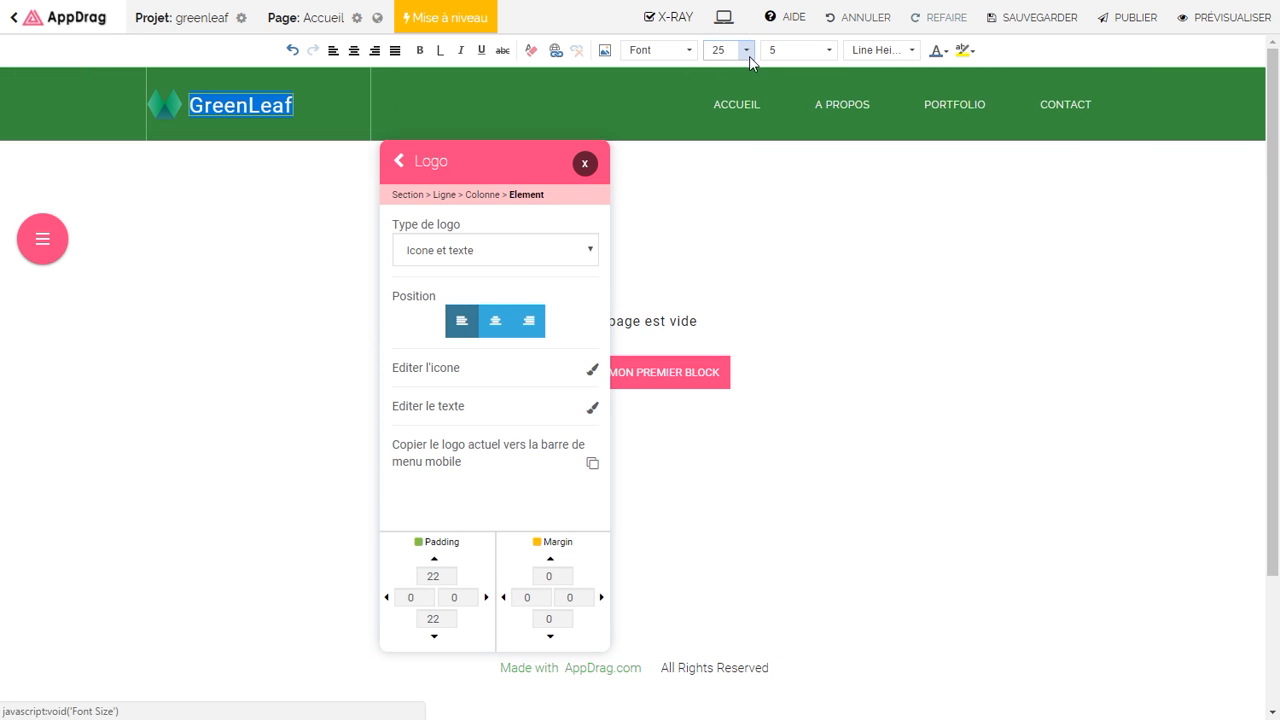
{"action": "left_click", "coordinate": [346, 114]}
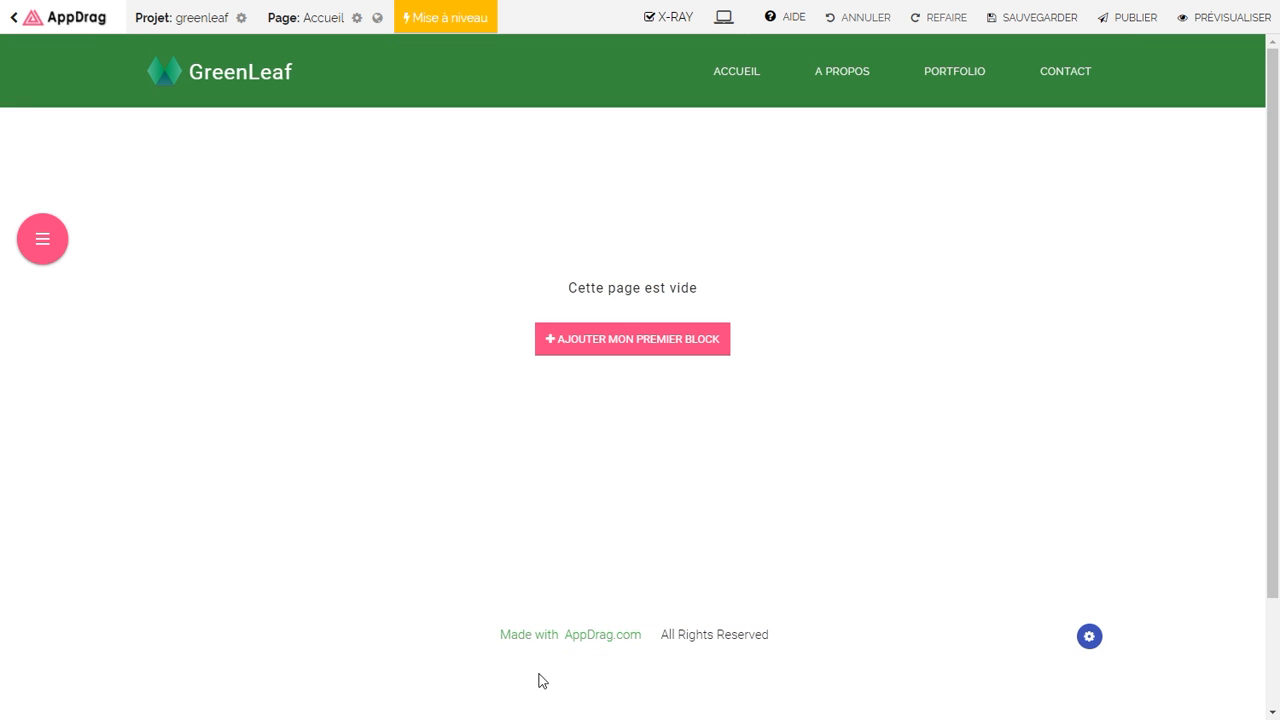
Step: Give the footer a dark grey rgba(33,33,33,1) background with 32 padding top and bottom
{"action": "left_click", "coordinate": [633, 667]}
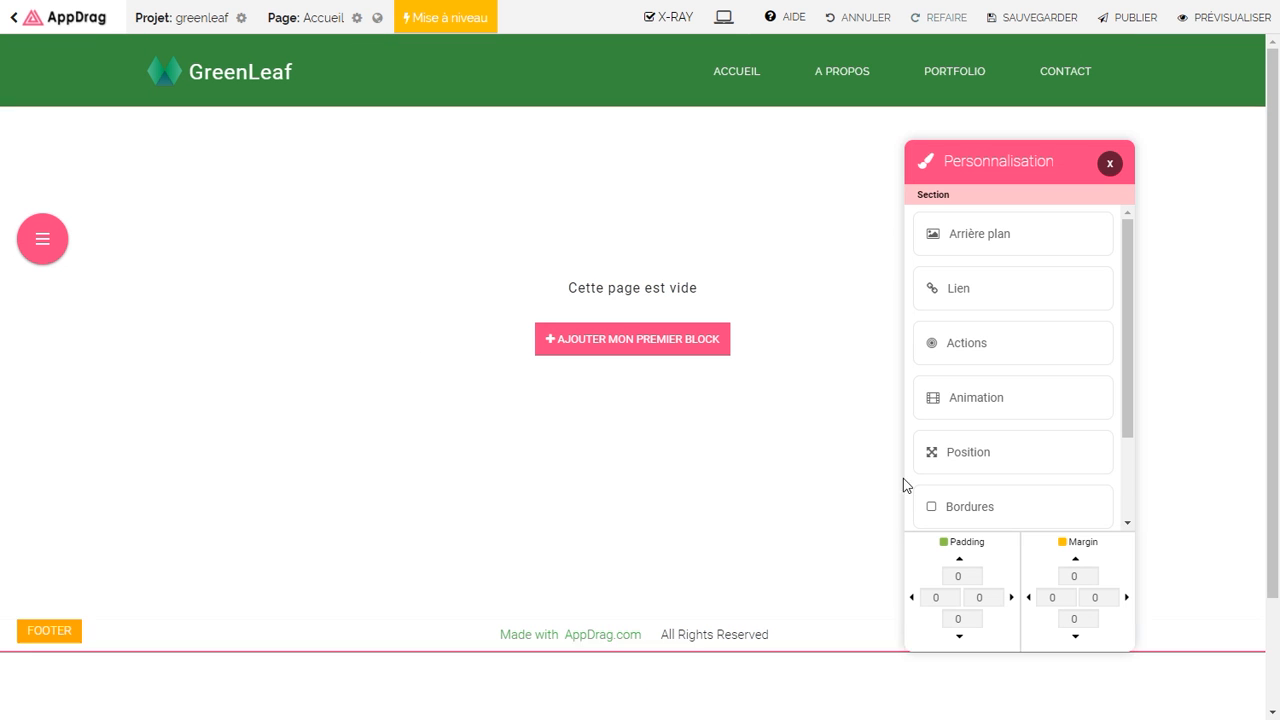
{"action": "left_click", "coordinate": [1035, 234]}
{"action": "left_click", "coordinate": [1092, 254]}
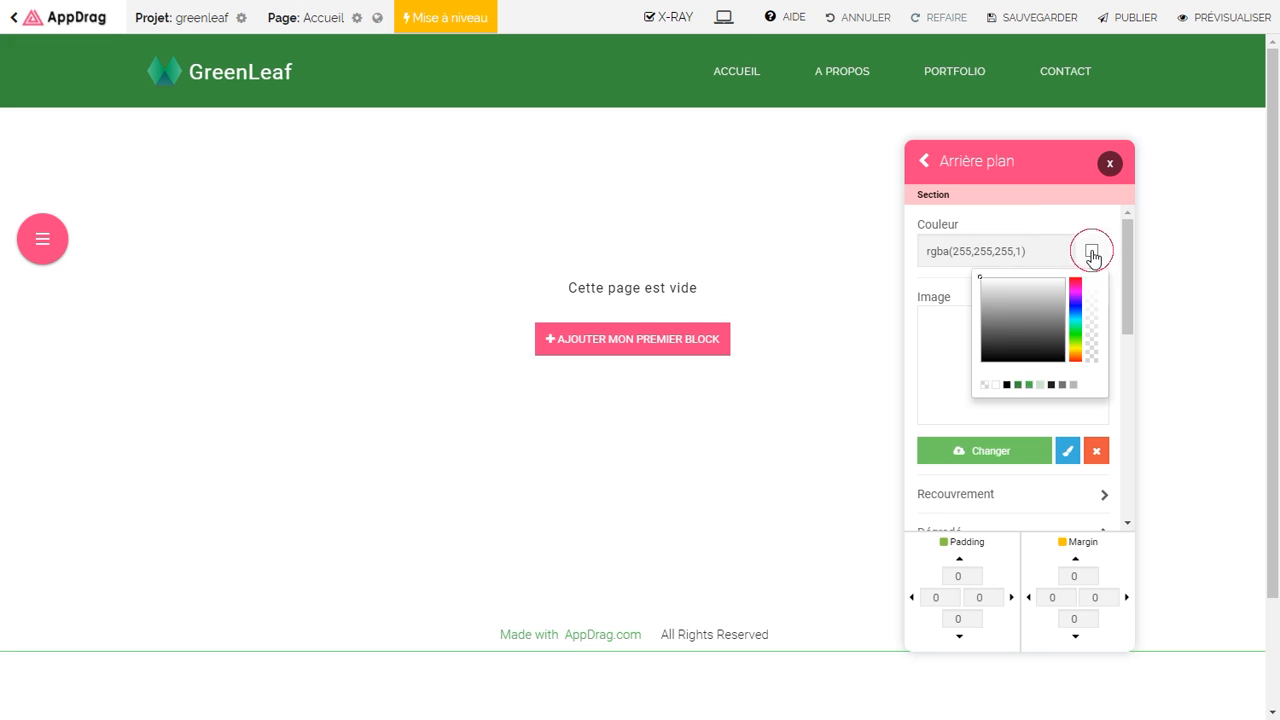
{"action": "left_click", "coordinate": [1051, 386]}
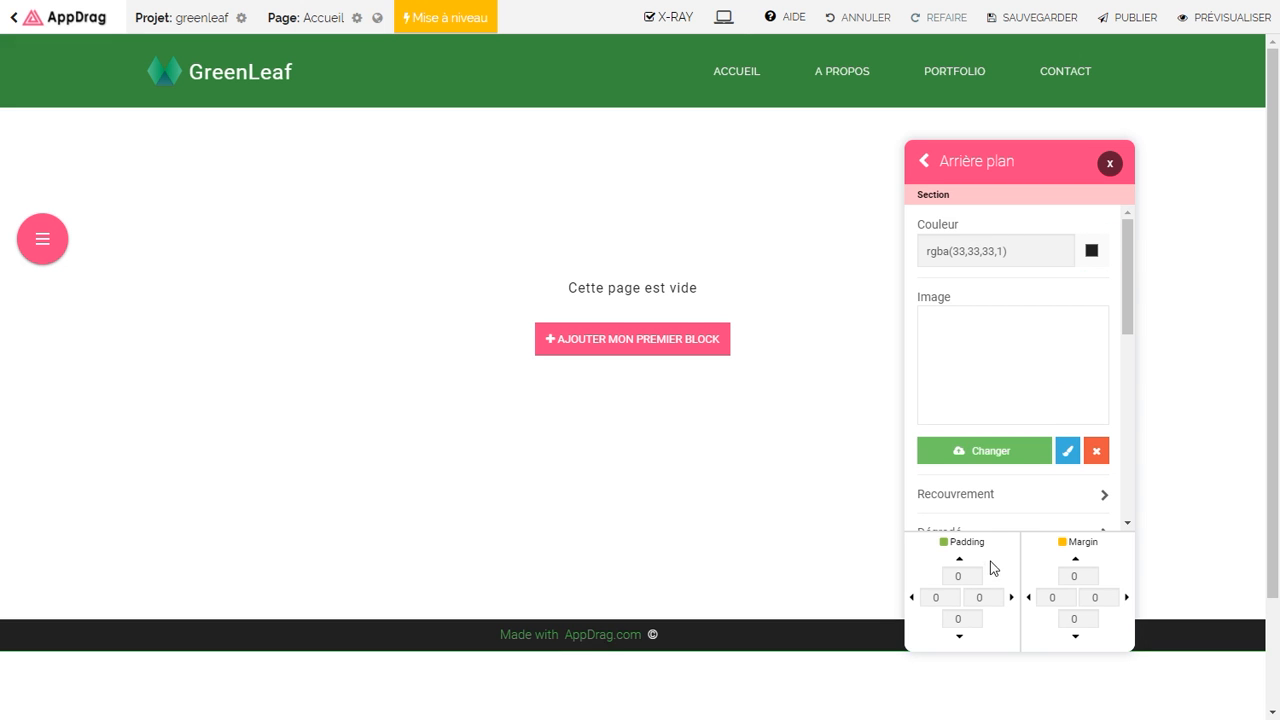
{"action": "double_click", "coordinate": [954, 576]}
{"action": "type", "text": "2"}
{"action": "key", "text": "Tab"}
{"action": "key", "text": "Tab"}
{"action": "key", "text": "Tab"}
{"action": "type", "text": "32"}
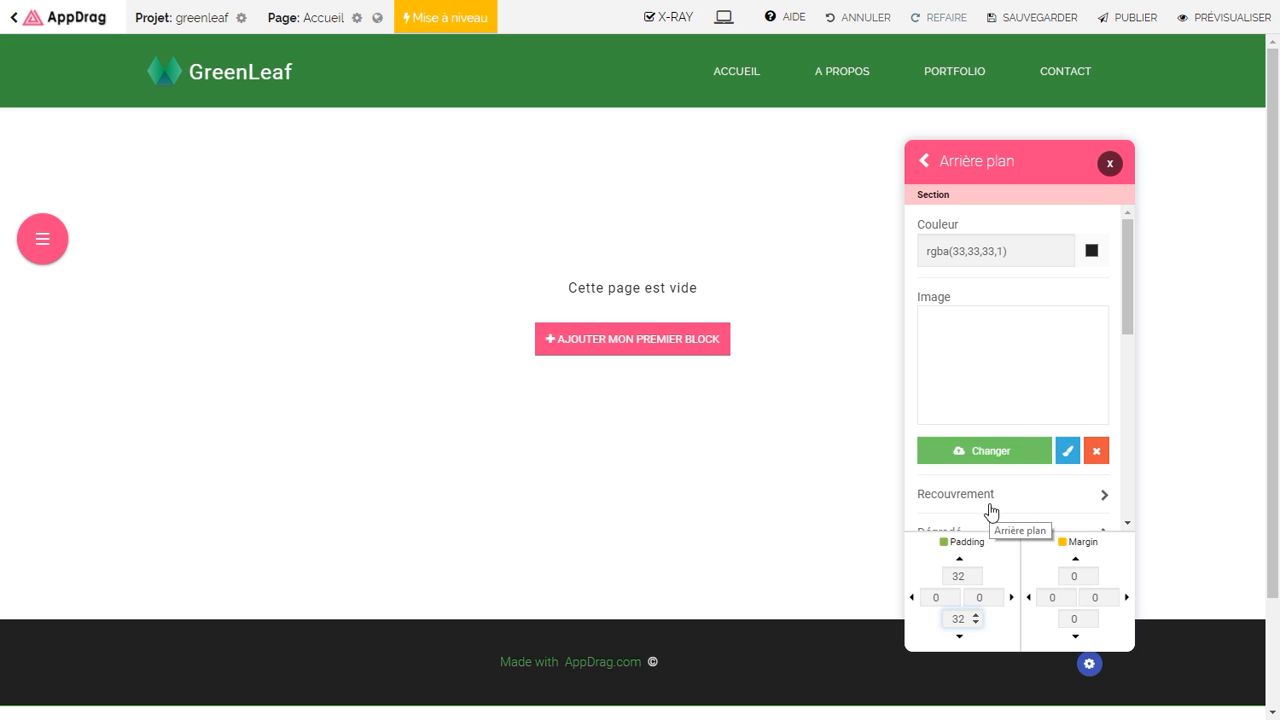
{"action": "left_click", "coordinate": [1111, 165]}
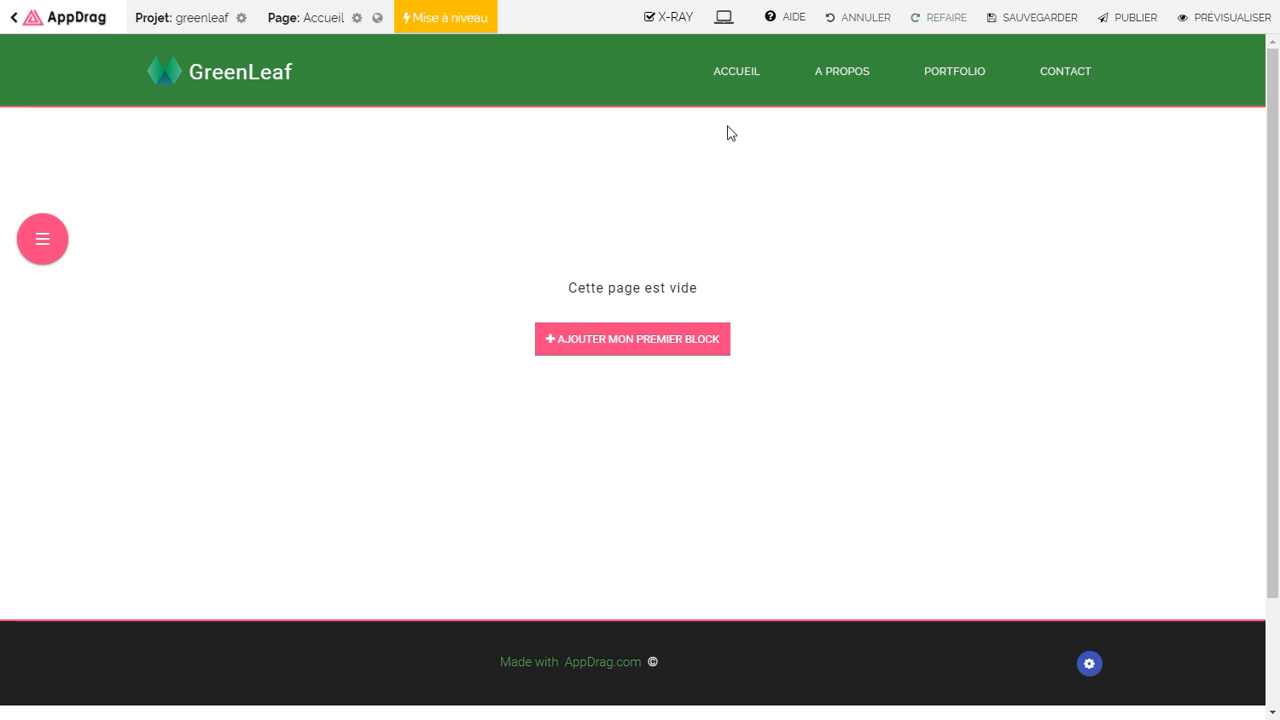
Step: Duplicate the GreenLeaf header logo and drag the copy into the footer
{"action": "left_click", "coordinate": [218, 75]}
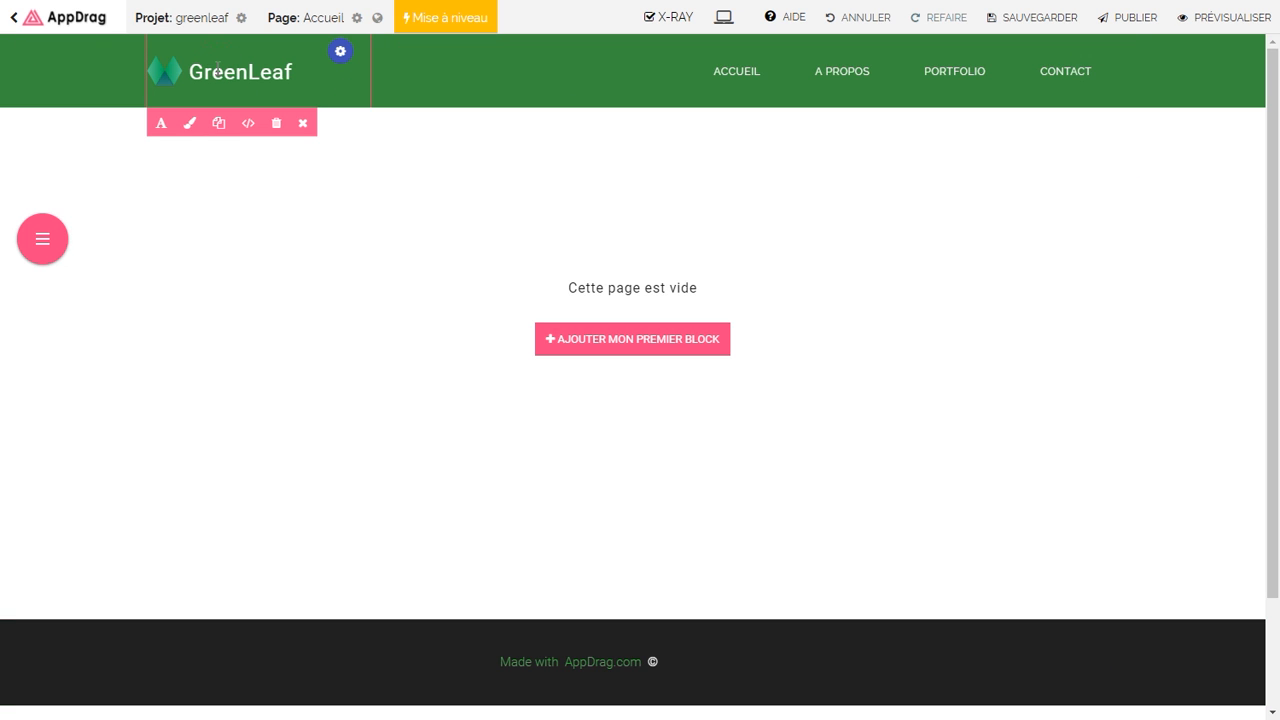
{"action": "right_click", "coordinate": [218, 69]}
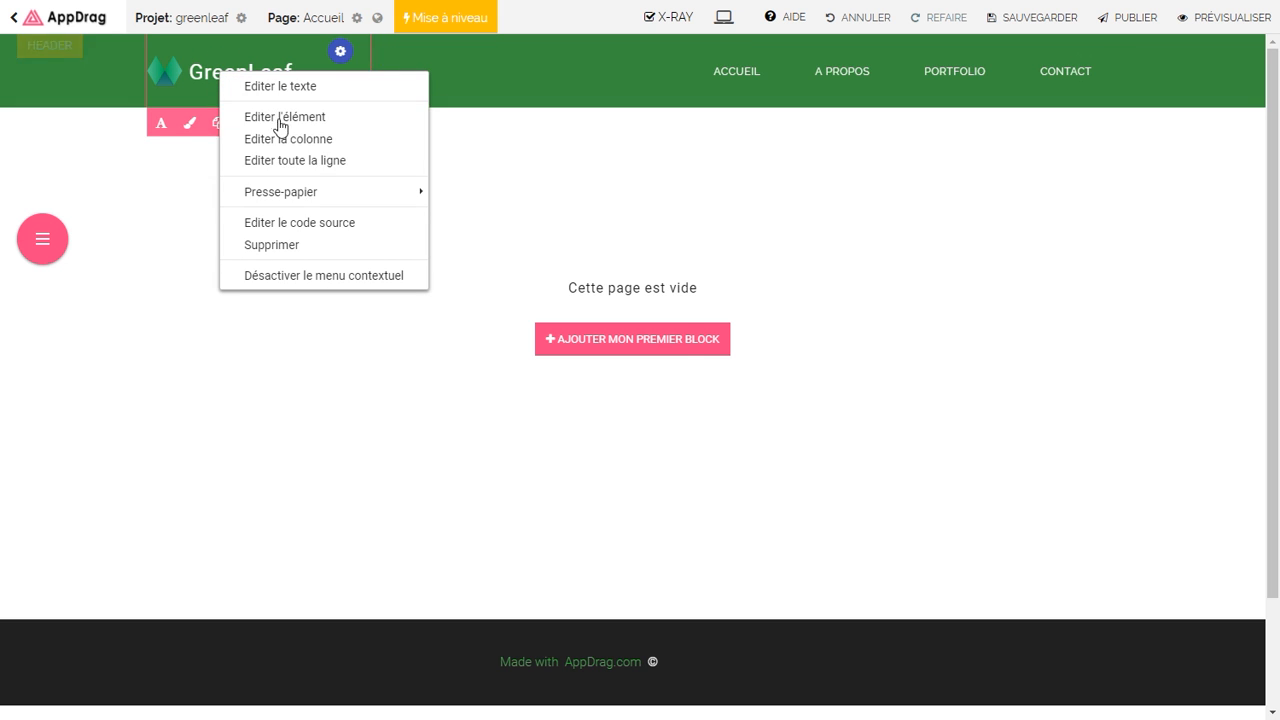
{"action": "mouse_move", "coordinate": [314, 194]}
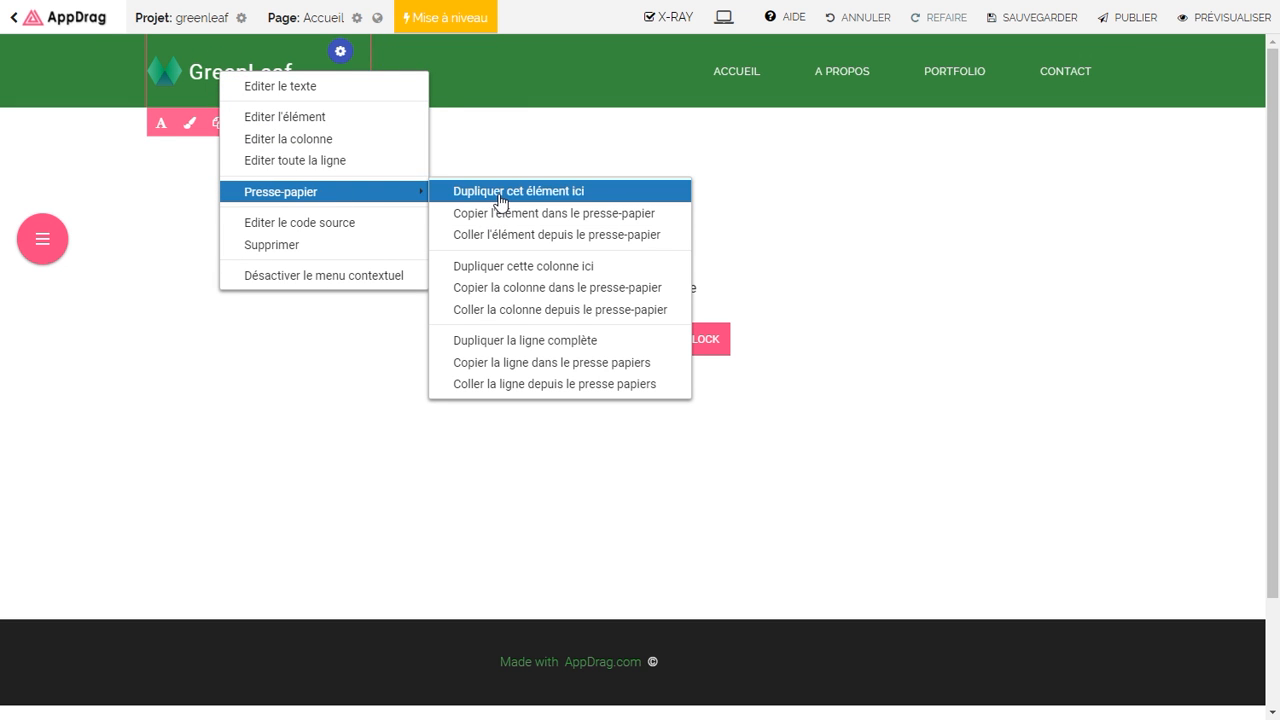
{"action": "left_click", "coordinate": [500, 196]}
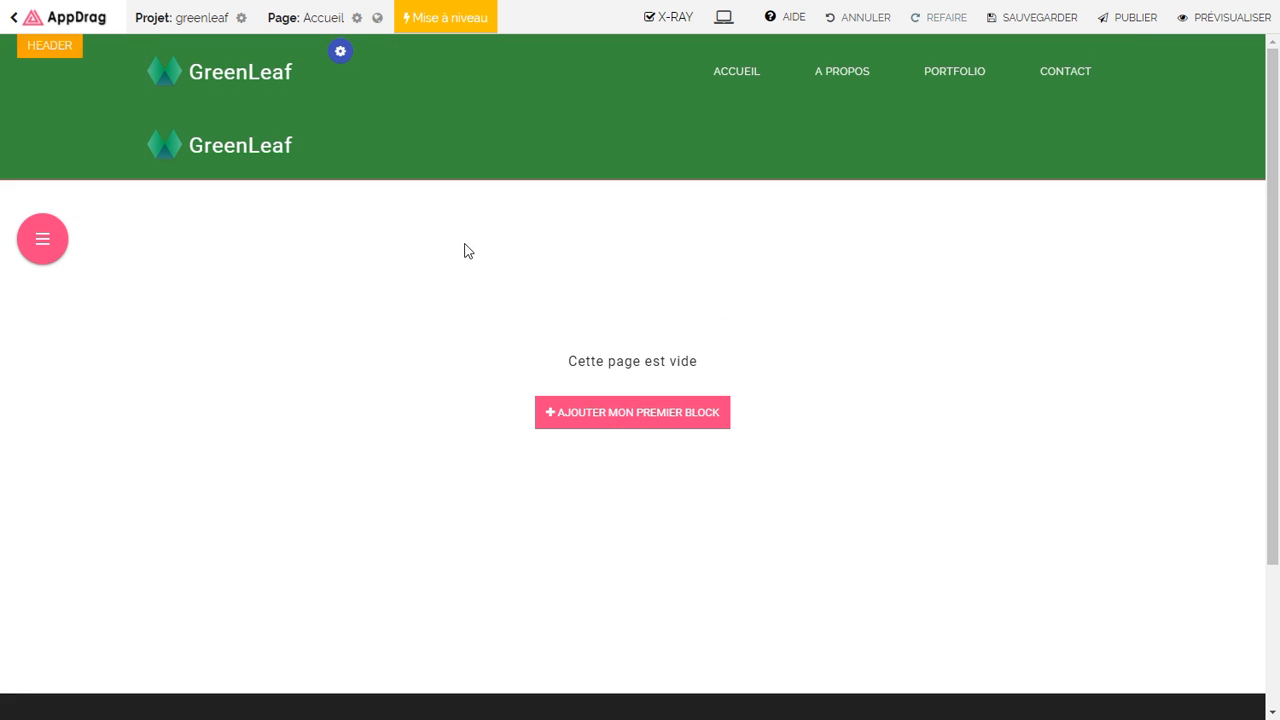
{"action": "left_click_drag", "start_coordinate": [1268, 220], "coordinate": [1274, 280]}
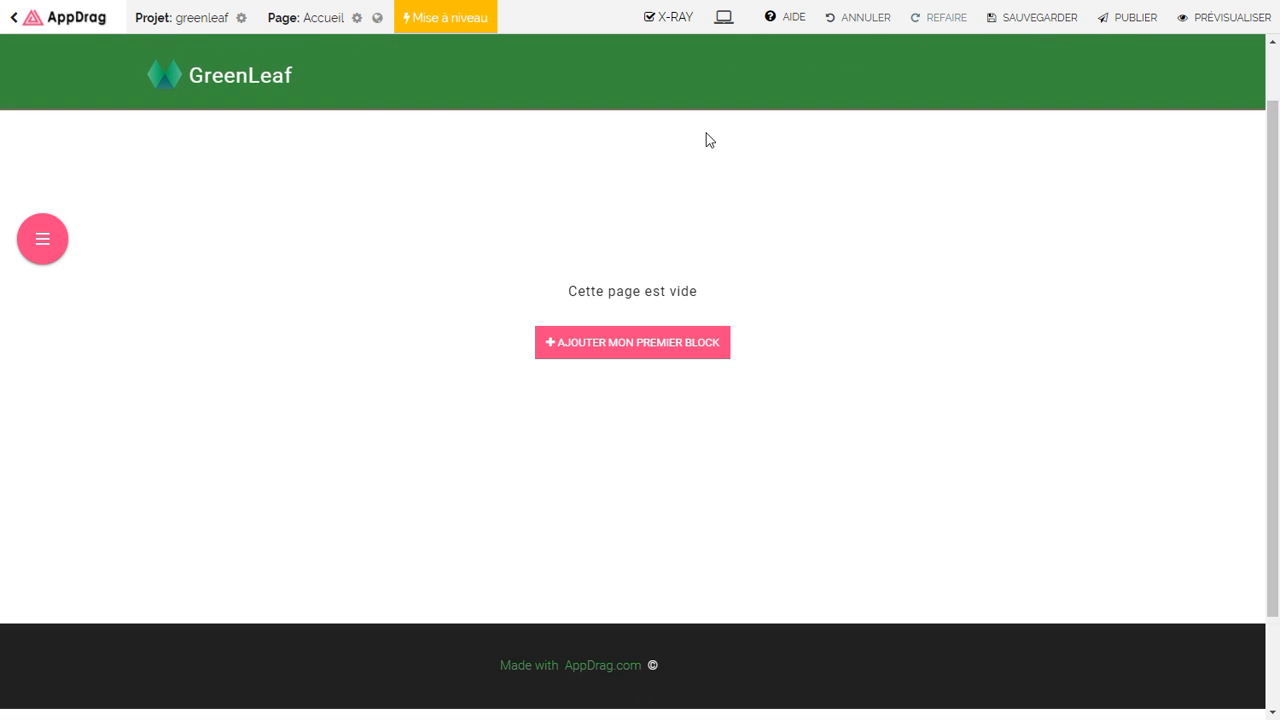
{"action": "left_click_drag", "start_coordinate": [219, 79], "coordinate": [548, 668]}
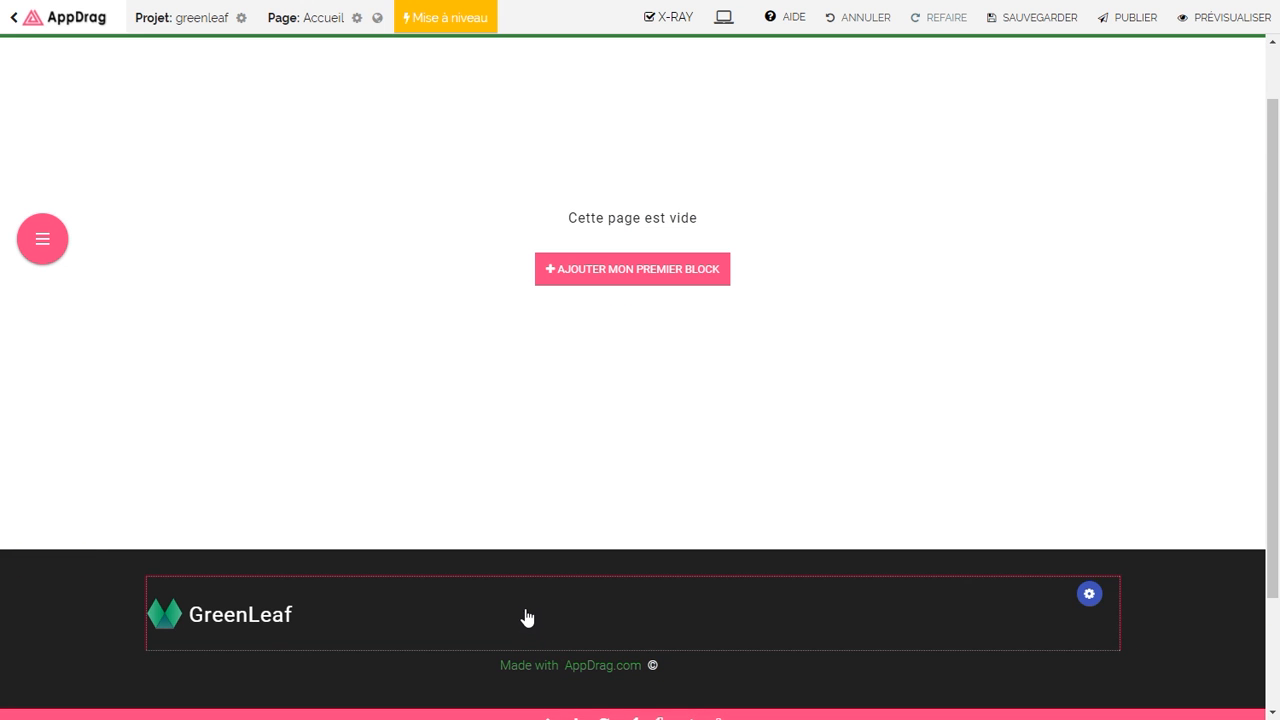
Step: Centre the logo copy within the footer
{"action": "scroll", "coordinate": [503, 477], "scroll_direction": "down", "scroll_amount": 1}
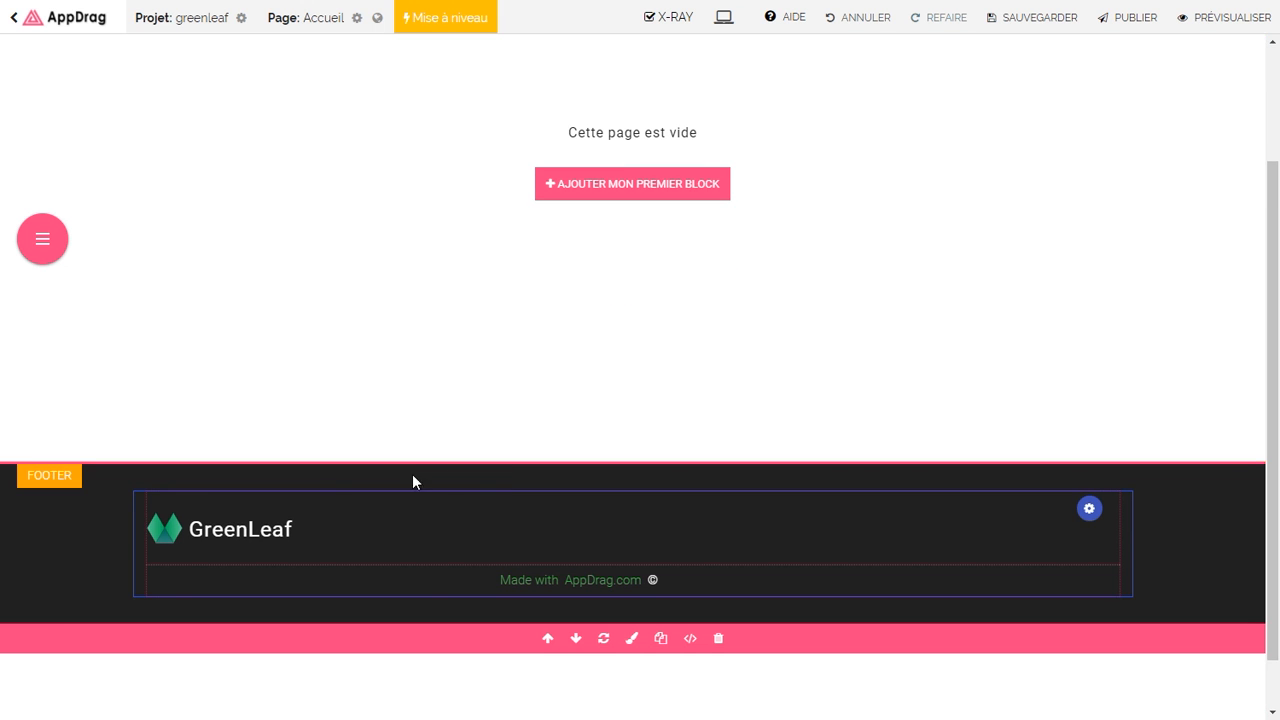
{"action": "left_click", "coordinate": [232, 535]}
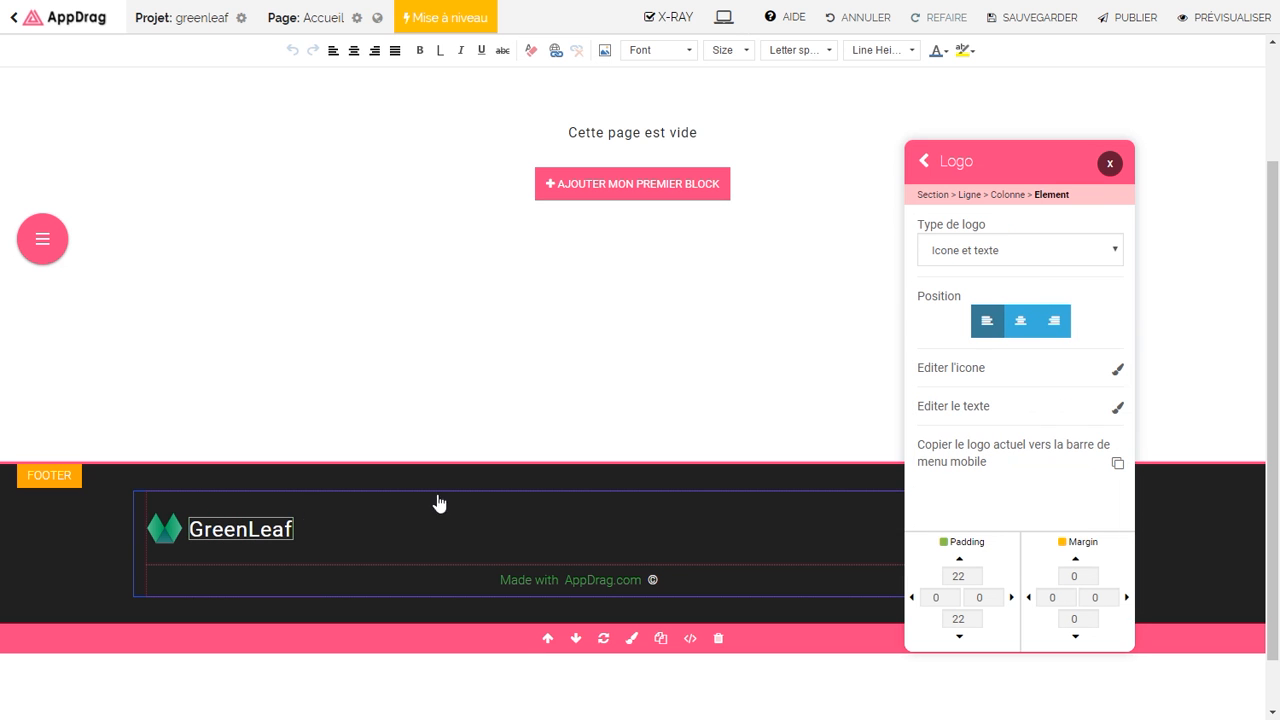
{"action": "left_click", "coordinate": [1026, 321]}
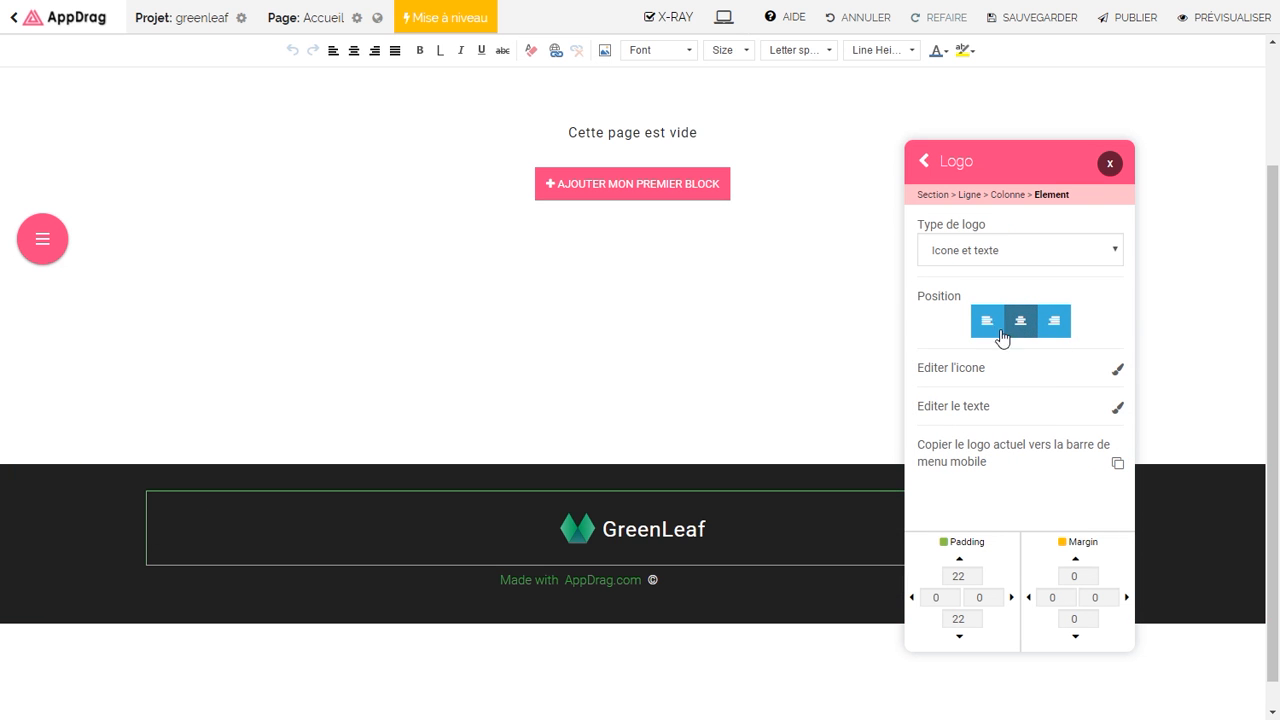
Step: Replace 'Made with AppDrag.com' with white '© All Rights Reserved' and save the page
{"action": "left_click", "coordinate": [670, 585]}
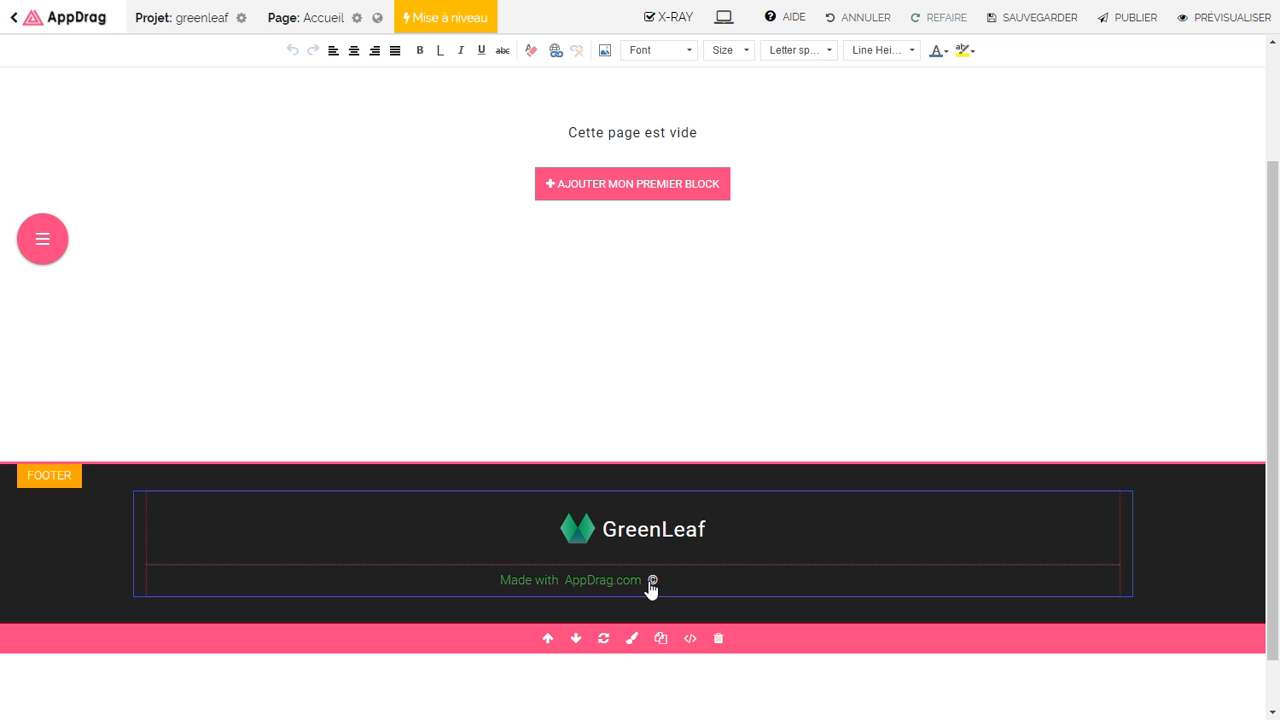
{"action": "left_click_drag", "start_coordinate": [649, 583], "coordinate": [487, 588]}
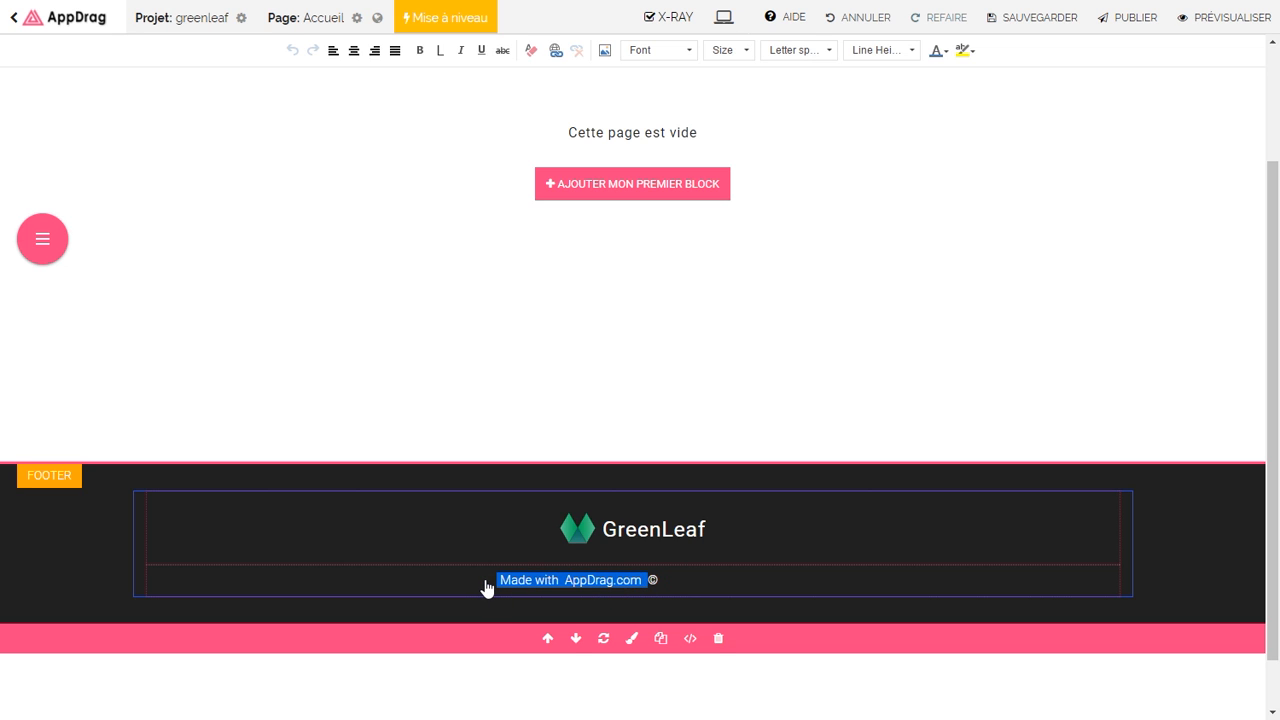
{"action": "key", "text": "BackSpace"}
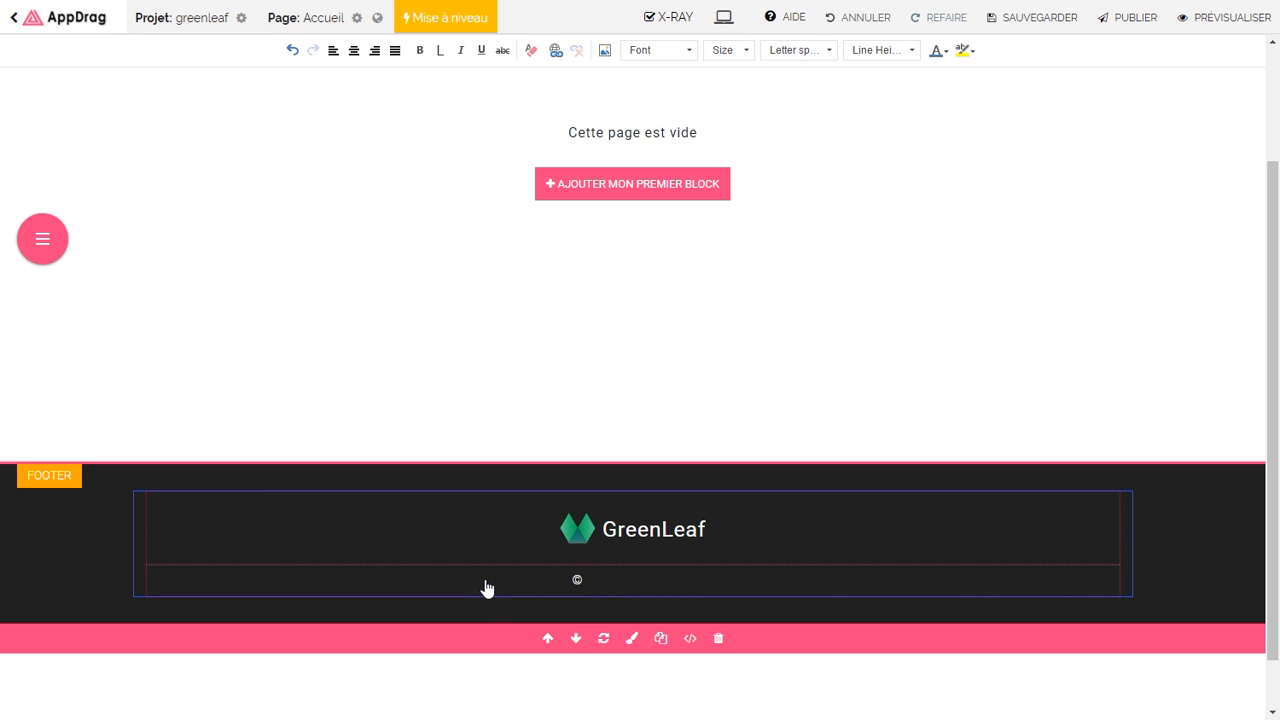
{"action": "type", "text": "All Rights Reserved"}
{"action": "key", "text": "ctrl+a"}
{"action": "left_click", "coordinate": [937, 50]}
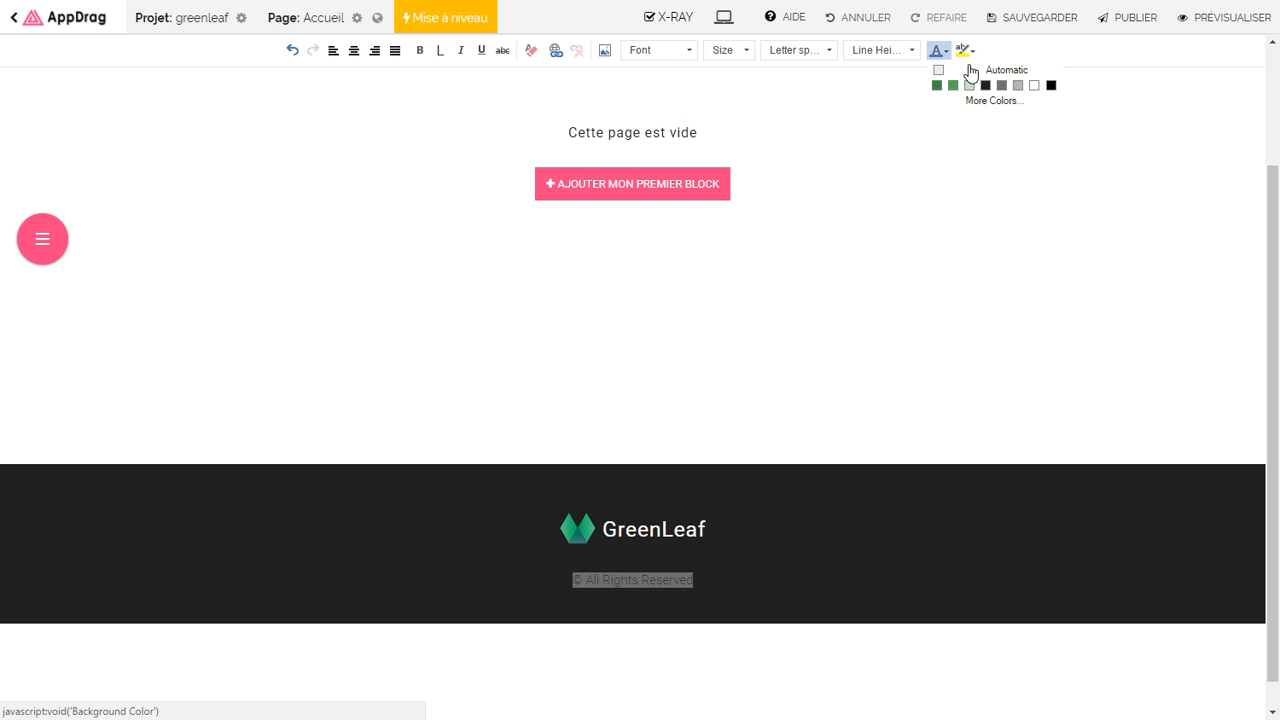
{"action": "left_click", "coordinate": [1034, 85]}
{"action": "left_click", "coordinate": [786, 529]}
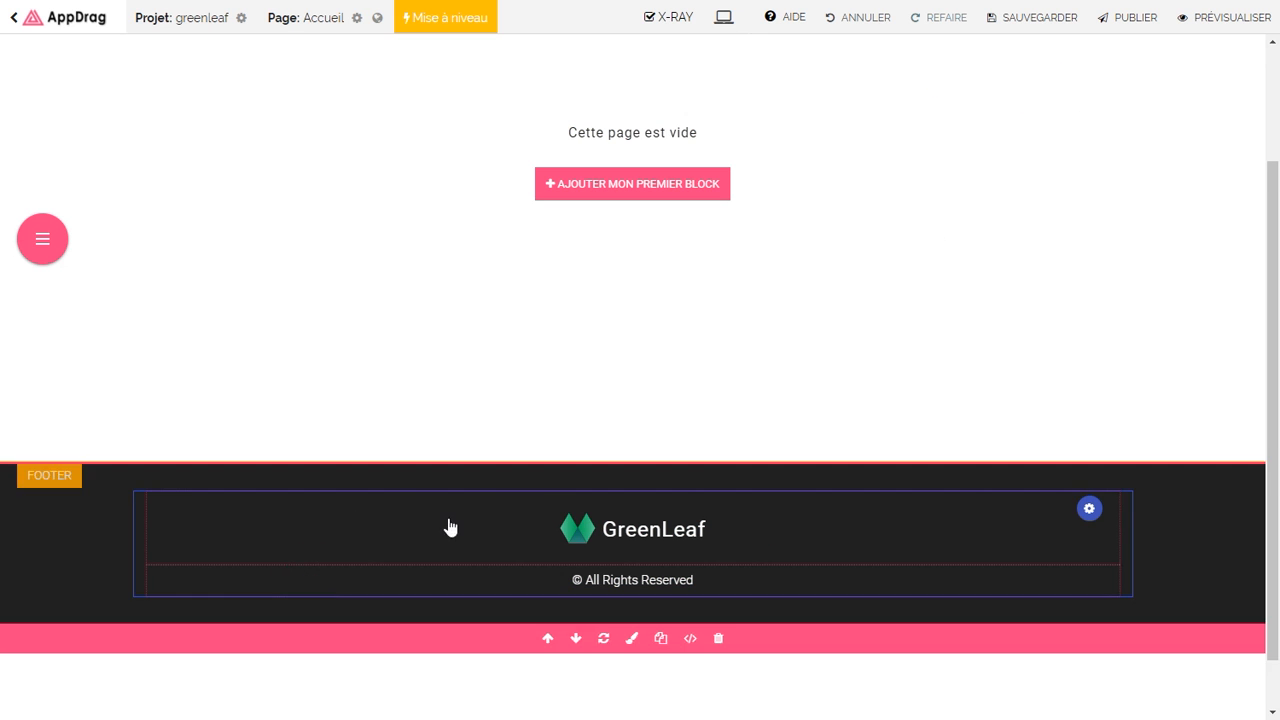
{"action": "left_click", "coordinate": [1043, 27]}
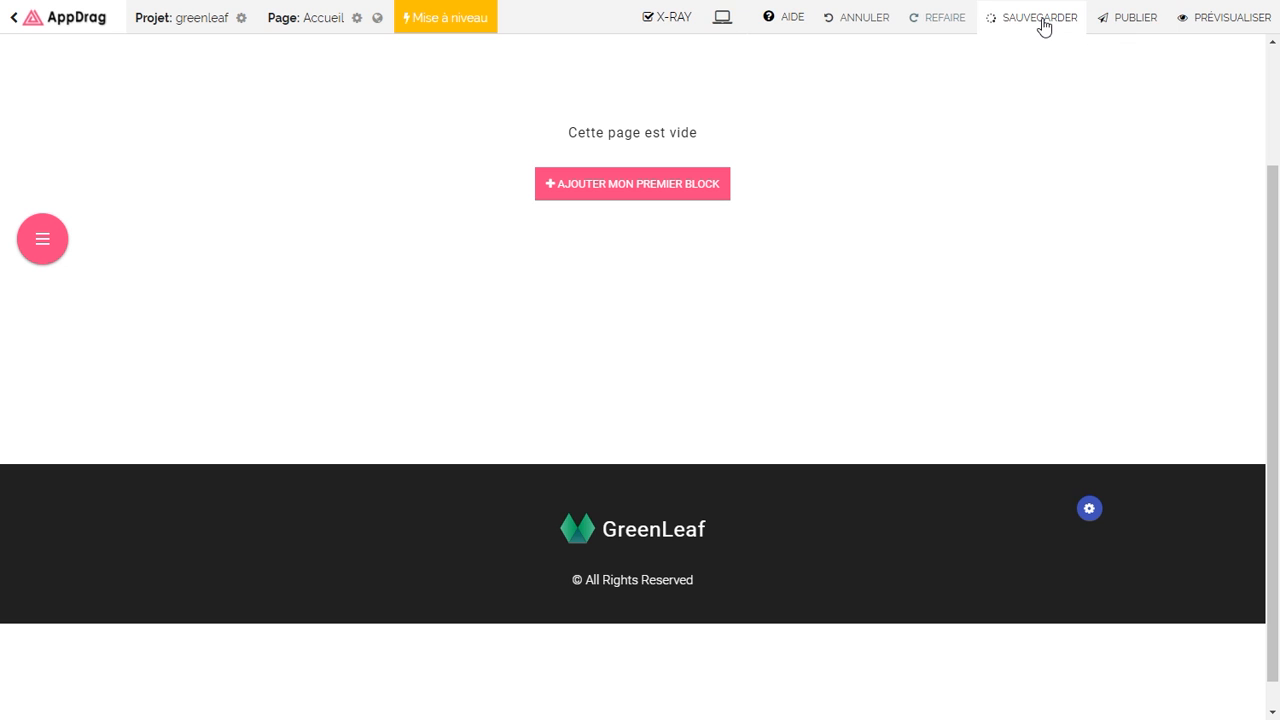
{"action": "left_click_drag", "start_coordinate": [1269, 420], "coordinate": [1269, 294]}
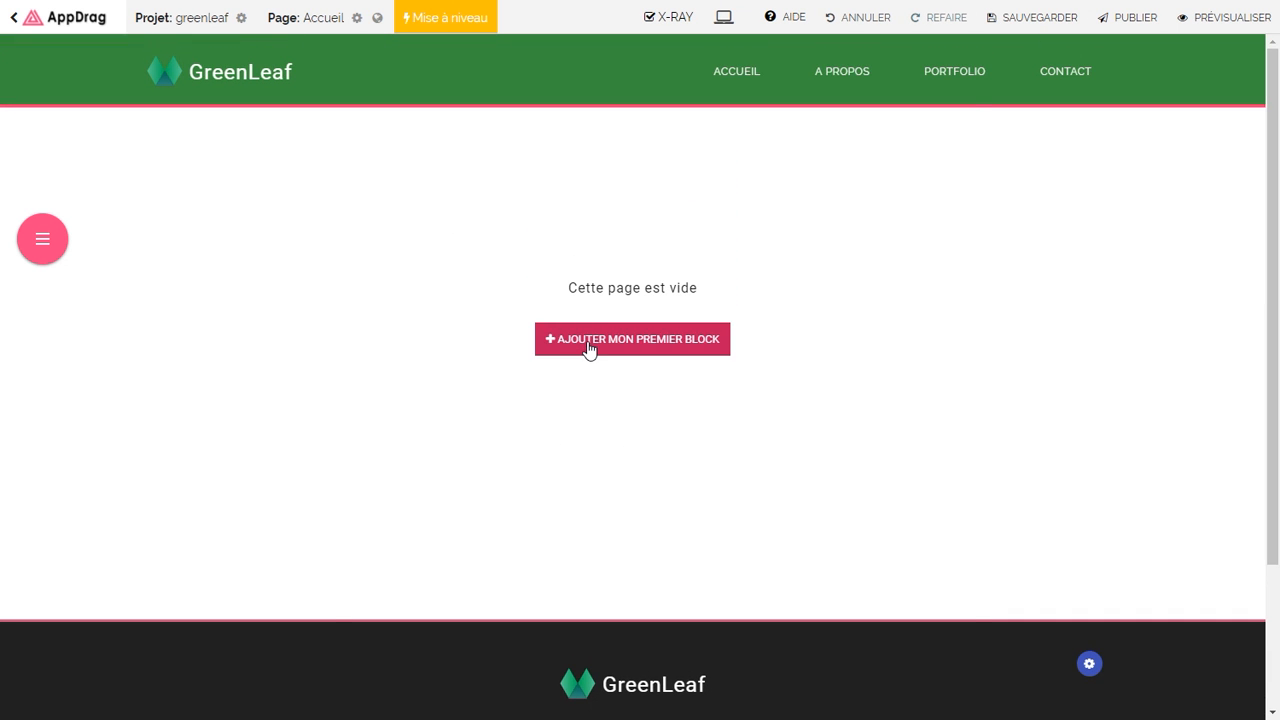
Step: Add the Services 18 section as the empty page's first block
{"action": "left_click", "coordinate": [590, 346]}
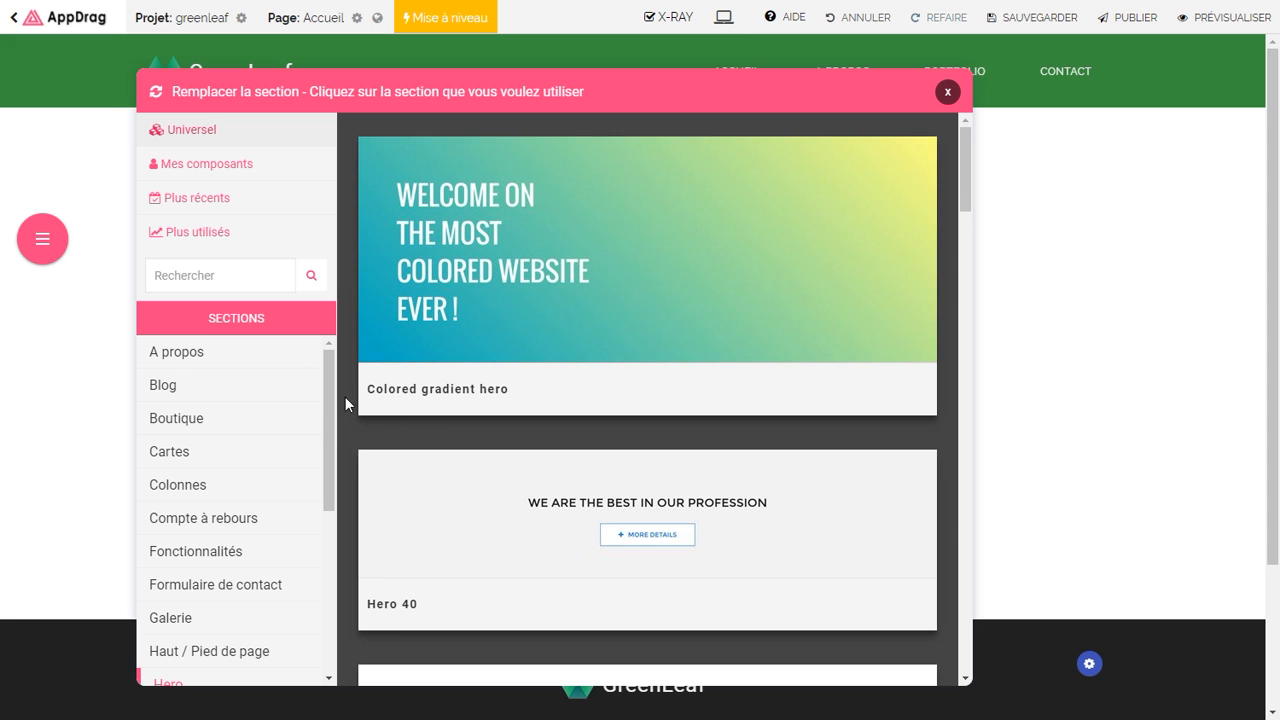
{"action": "left_click_drag", "start_coordinate": [330, 404], "coordinate": [255, 557]}
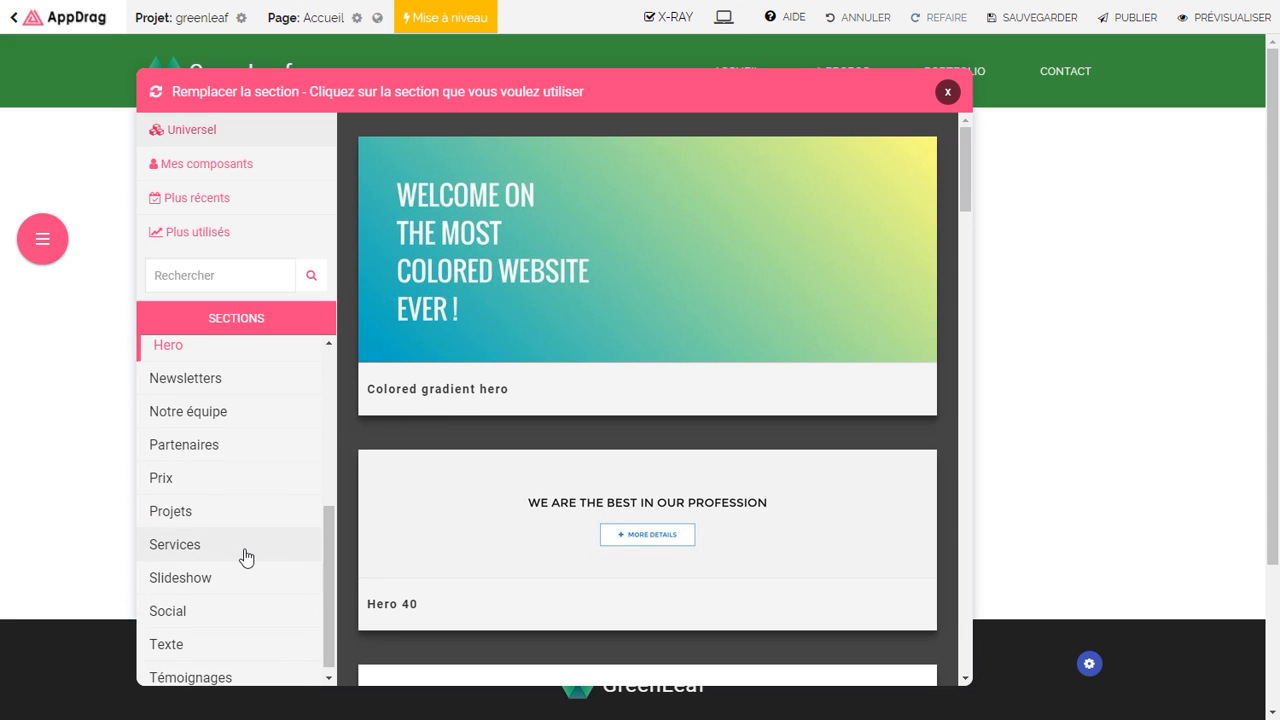
{"action": "left_click", "coordinate": [223, 555]}
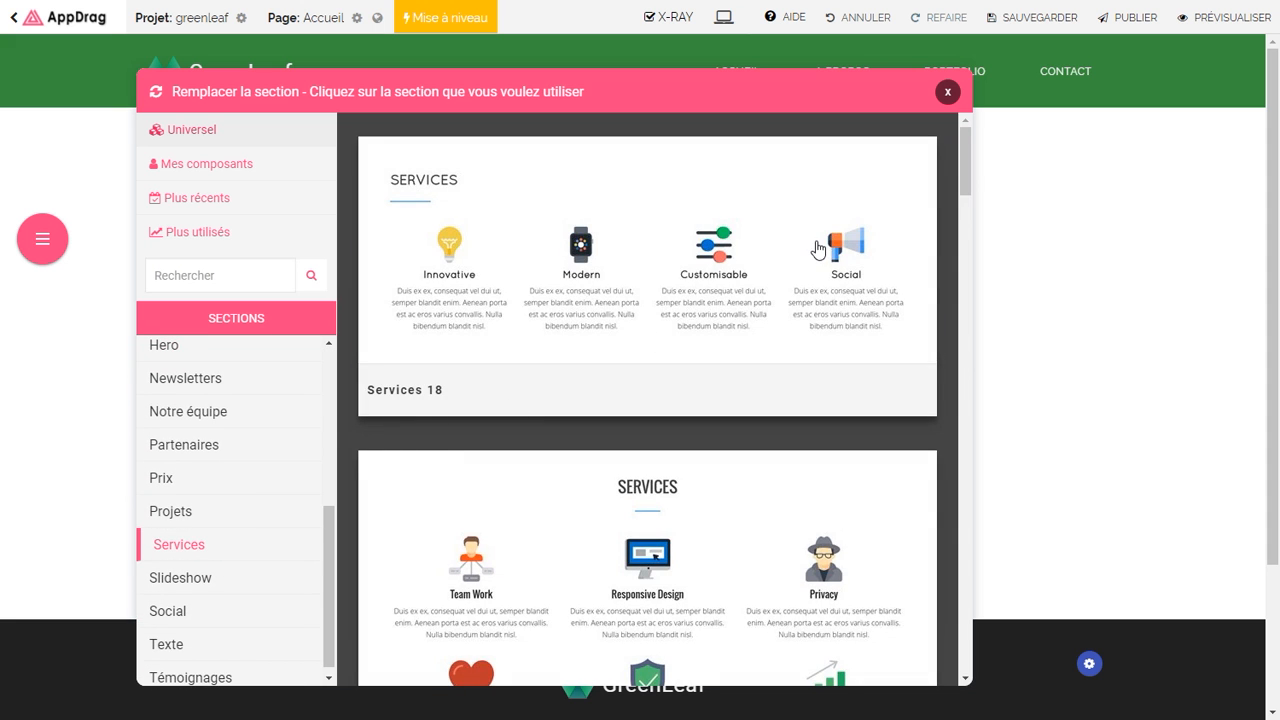
{"action": "mouse_move", "coordinate": [958, 180]}
{"action": "left_mouse_down"}
{"action": "mouse_move", "coordinate": [974, 180]}
{"action": "mouse_move", "coordinate": [974, 306]}
{"action": "mouse_move", "coordinate": [962, 167]}
{"action": "left_mouse_up"}
{"action": "left_click", "coordinate": [592, 295]}
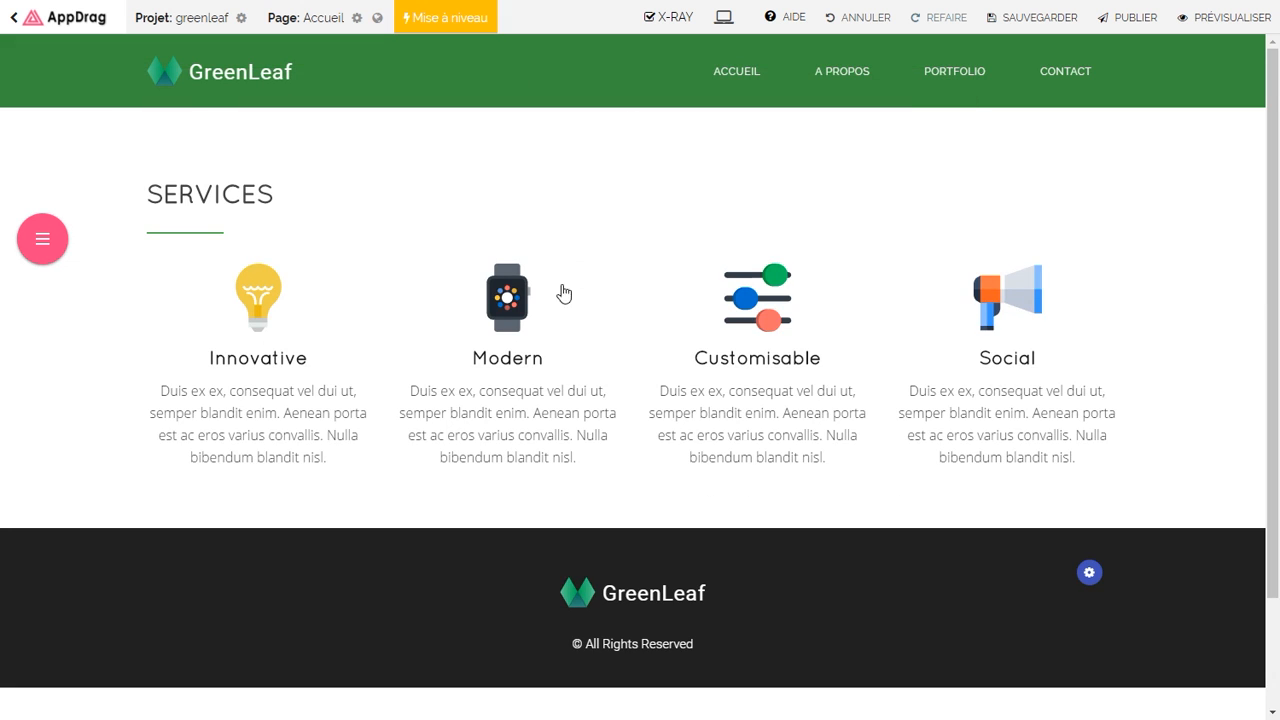
Step: Retitle the SERVICES heading 'Nos Engagements' and centre it
{"action": "left_click", "coordinate": [214, 207]}
{"action": "left_click", "coordinate": [214, 207]}
{"action": "double_click", "coordinate": [214, 207]}
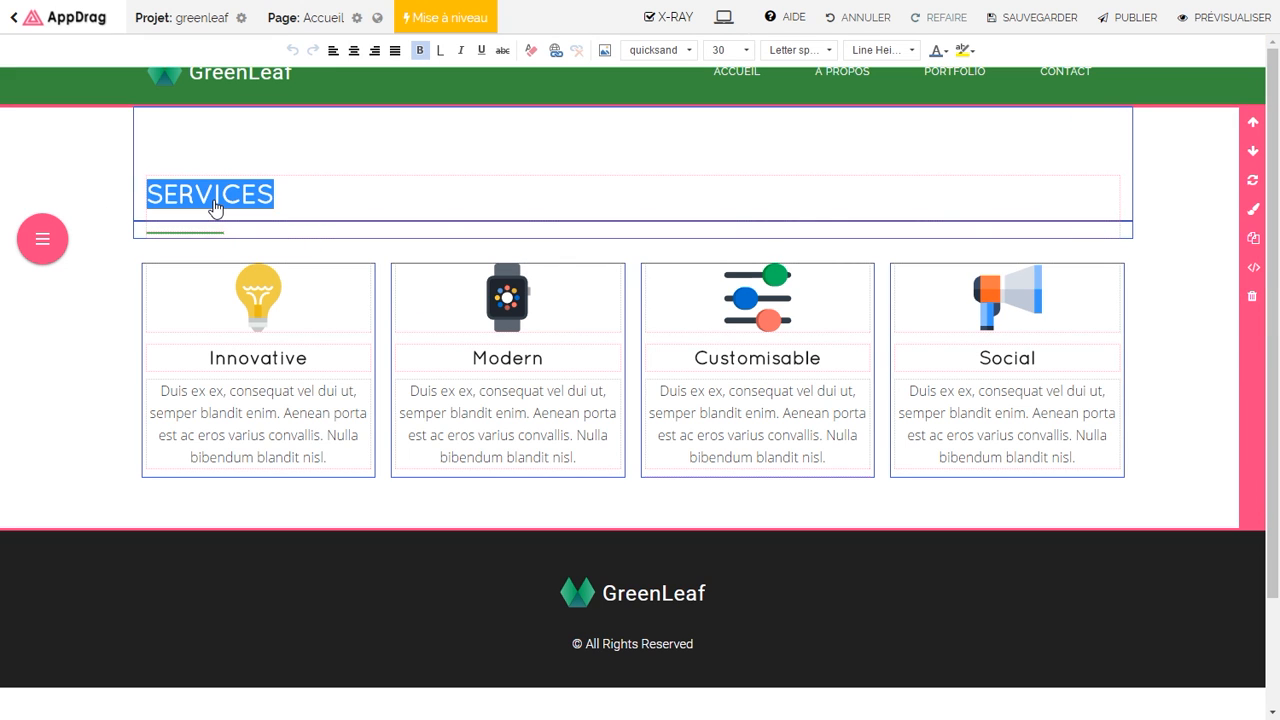
{"action": "type", "text": "Nos Engagements"}
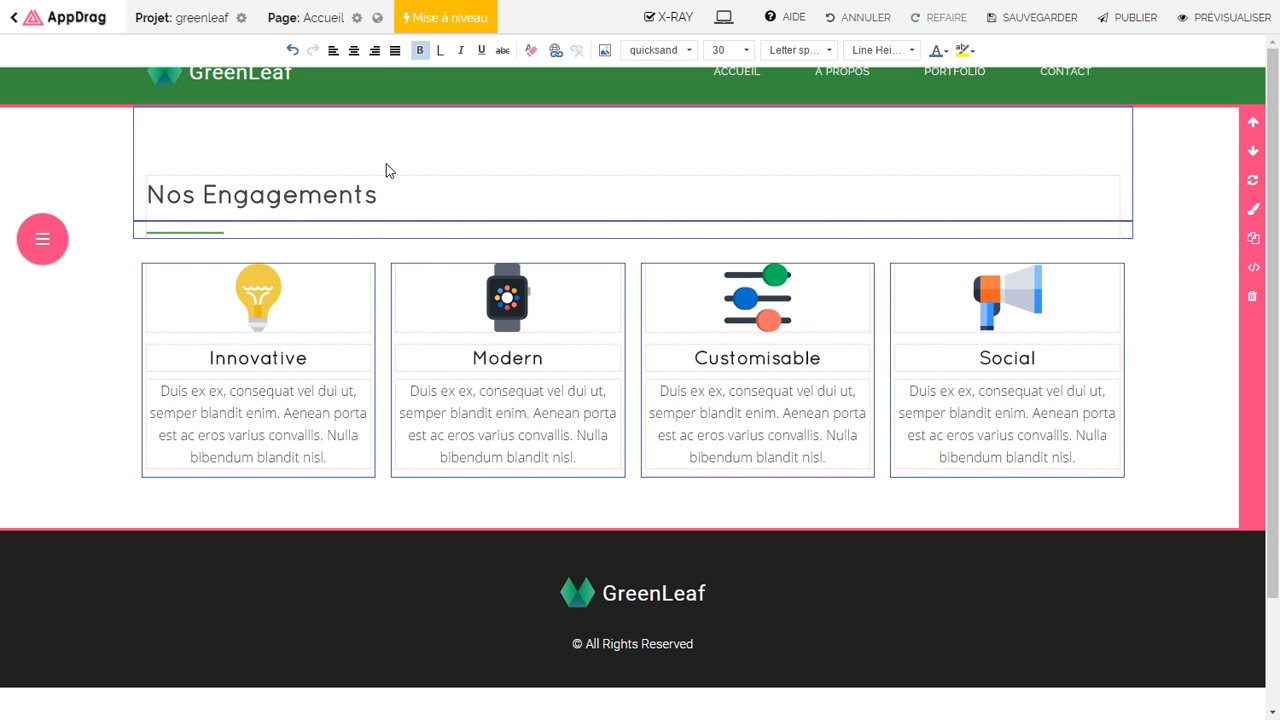
{"action": "key", "text": "ctrl+a"}
{"action": "left_click", "coordinate": [354, 50]}
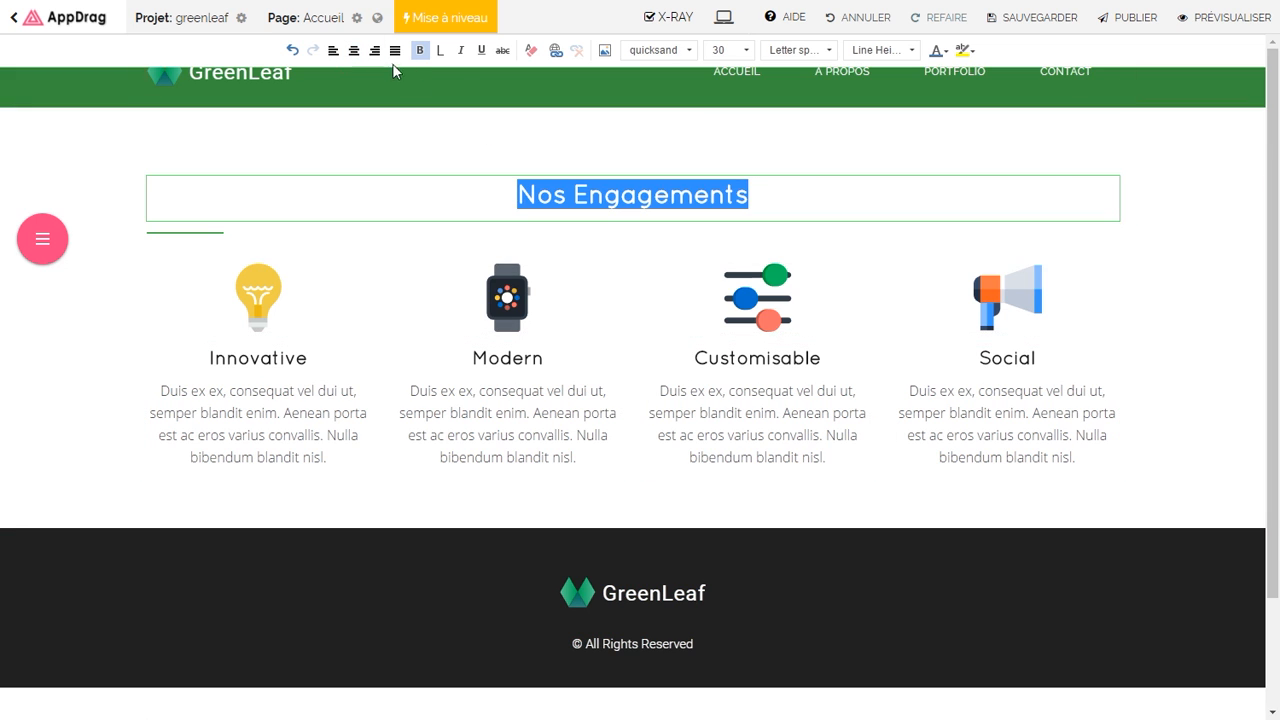
Step: Make the Nos Engagements heading font size 28 and centre the green separator line under it
{"action": "left_click", "coordinate": [746, 52]}
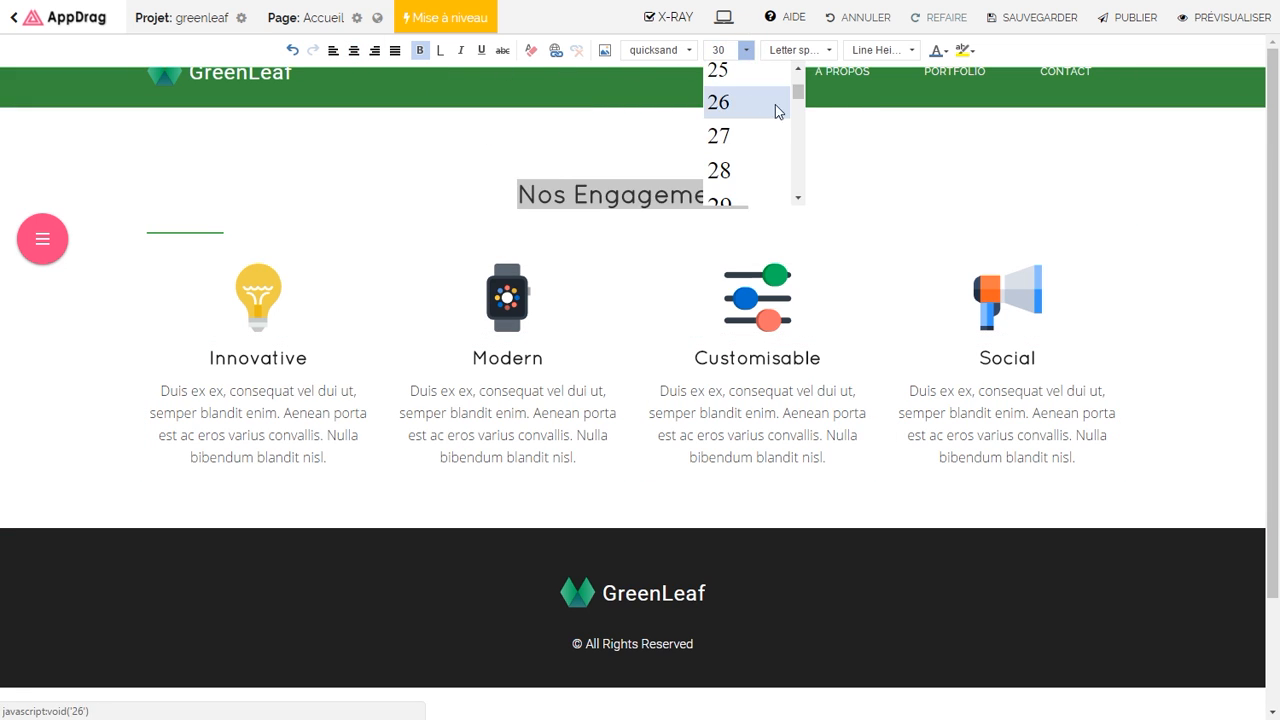
{"action": "left_click", "coordinate": [743, 174]}
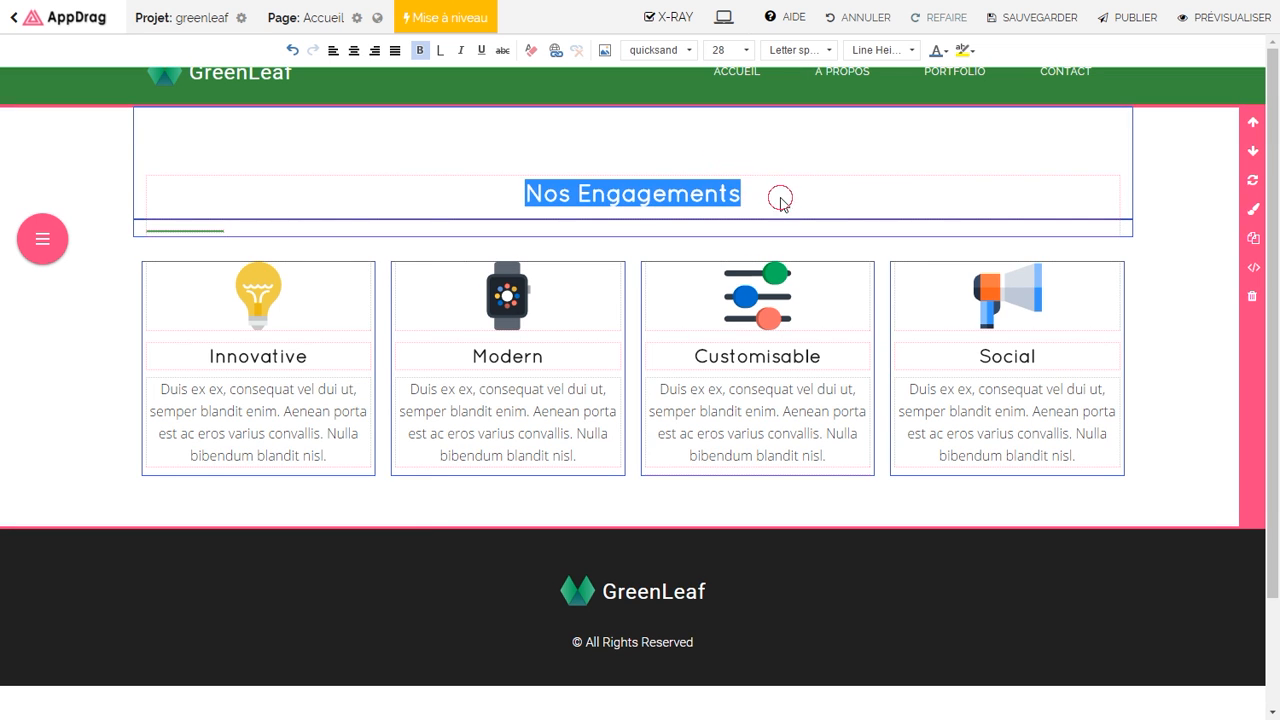
{"action": "left_click", "coordinate": [777, 191]}
{"action": "left_click", "coordinate": [231, 233]}
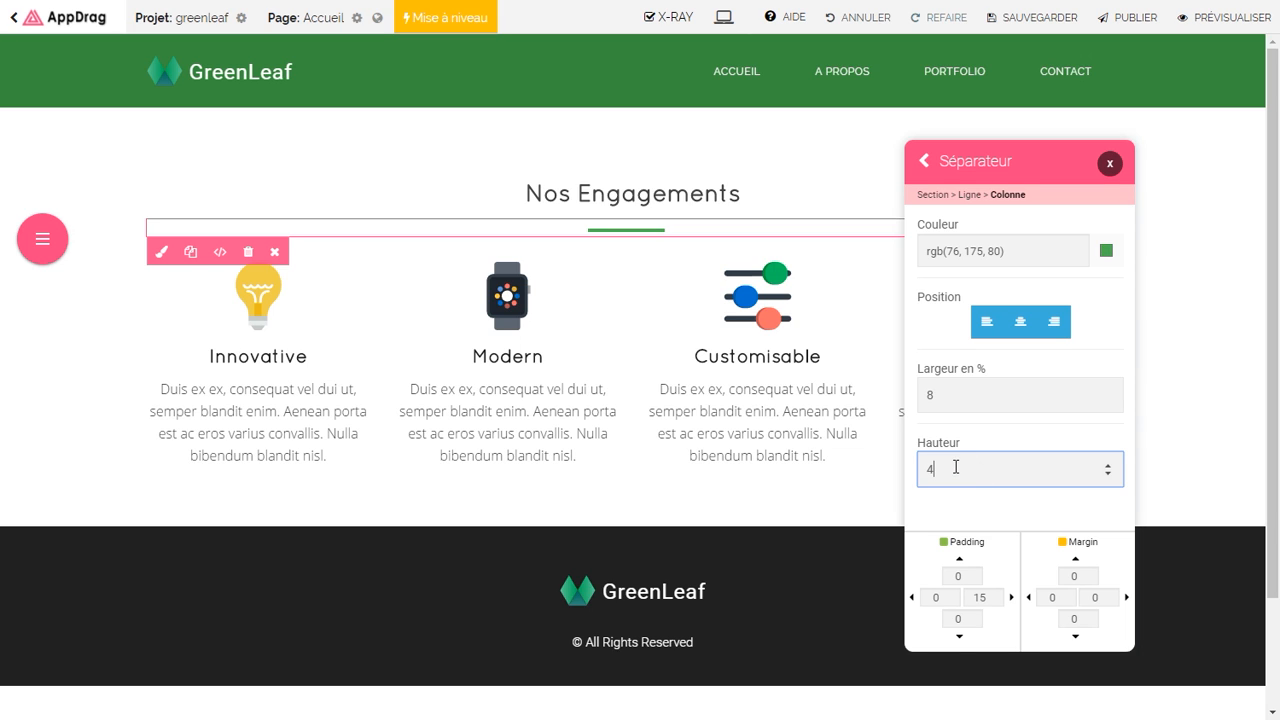
{"action": "left_click", "coordinate": [1110, 165]}
Step: Replace the first two card images with a water bottle icon and a palm tree icon
{"action": "double_click", "coordinate": [318, 318]}
{"action": "type", "text": "water"}
{"action": "left_click", "coordinate": [872, 158]}
{"action": "left_click", "coordinate": [671, 285]}
{"action": "double_click", "coordinate": [506, 291]}
{"action": "left_click", "coordinate": [697, 451]}
{"action": "left_click", "coordinate": [606, 154]}
{"action": "type", "text": "tree"}
{"action": "key", "text": "Return"}
{"action": "left_click", "coordinate": [677, 288]}
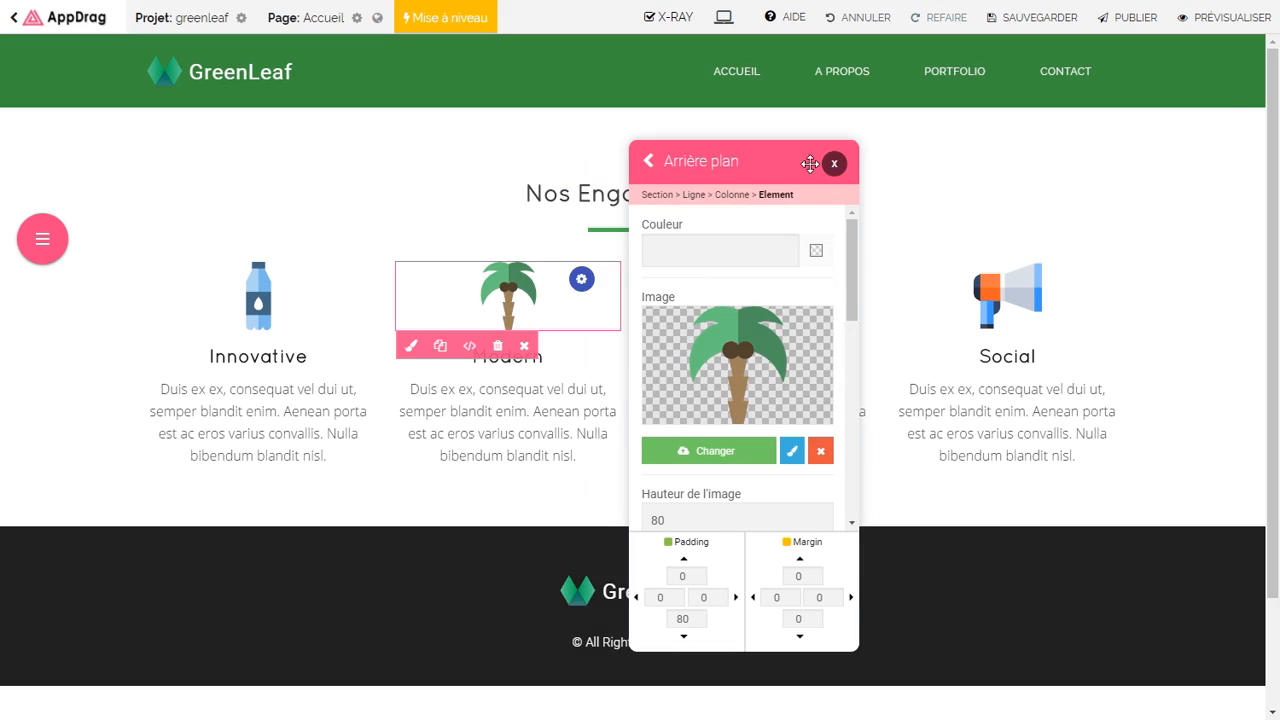
Step: Give the third card a green recycling icon and delete the Social card
{"action": "double_click", "coordinate": [757, 295]}
{"action": "left_click", "coordinate": [965, 451]}
{"action": "left_click", "coordinate": [555, 157]}
{"action": "type", "text": "recycling"}
{"action": "key", "text": "Return"}
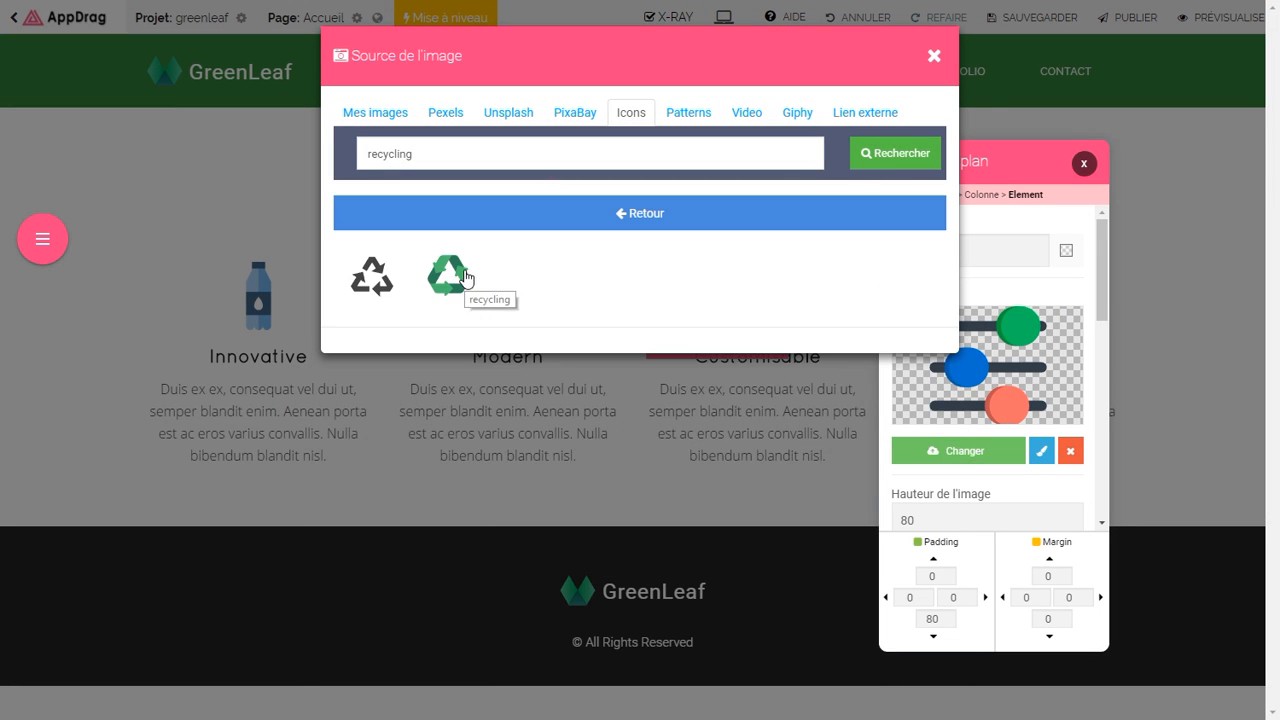
{"action": "left_click", "coordinate": [455, 276]}
{"action": "left_click", "coordinate": [1080, 282]}
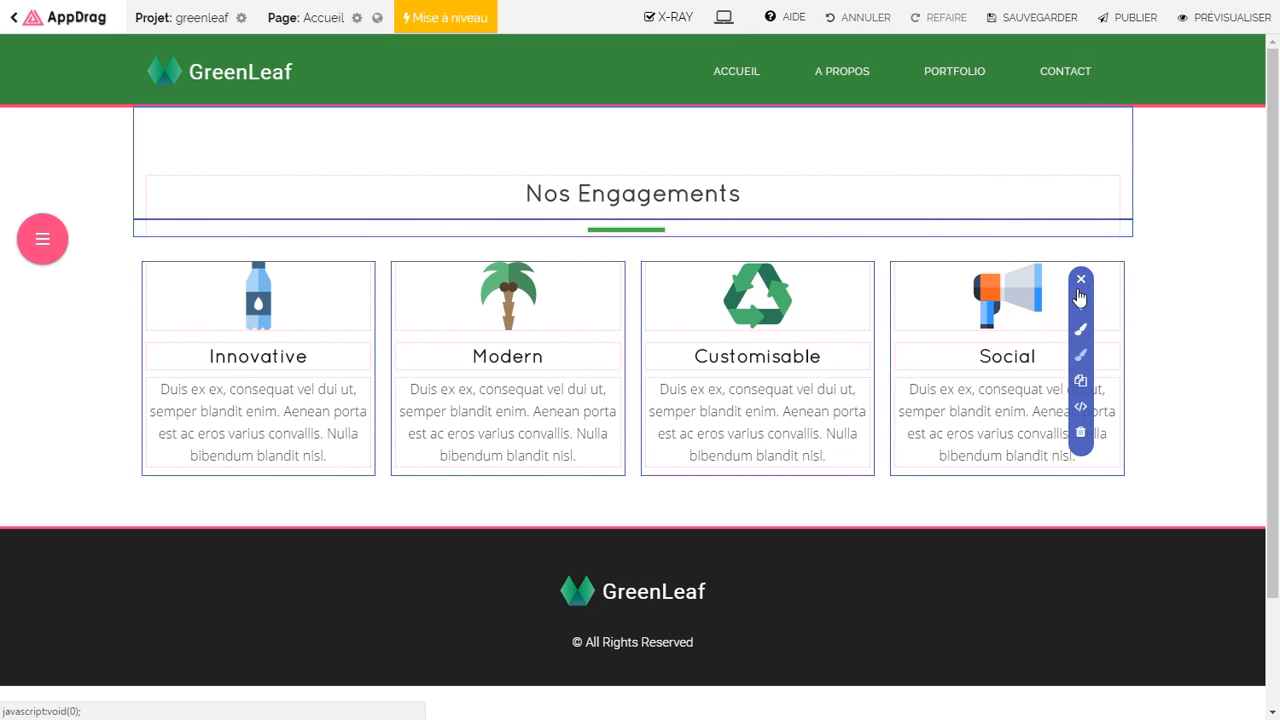
{"action": "left_click", "coordinate": [1081, 437]}
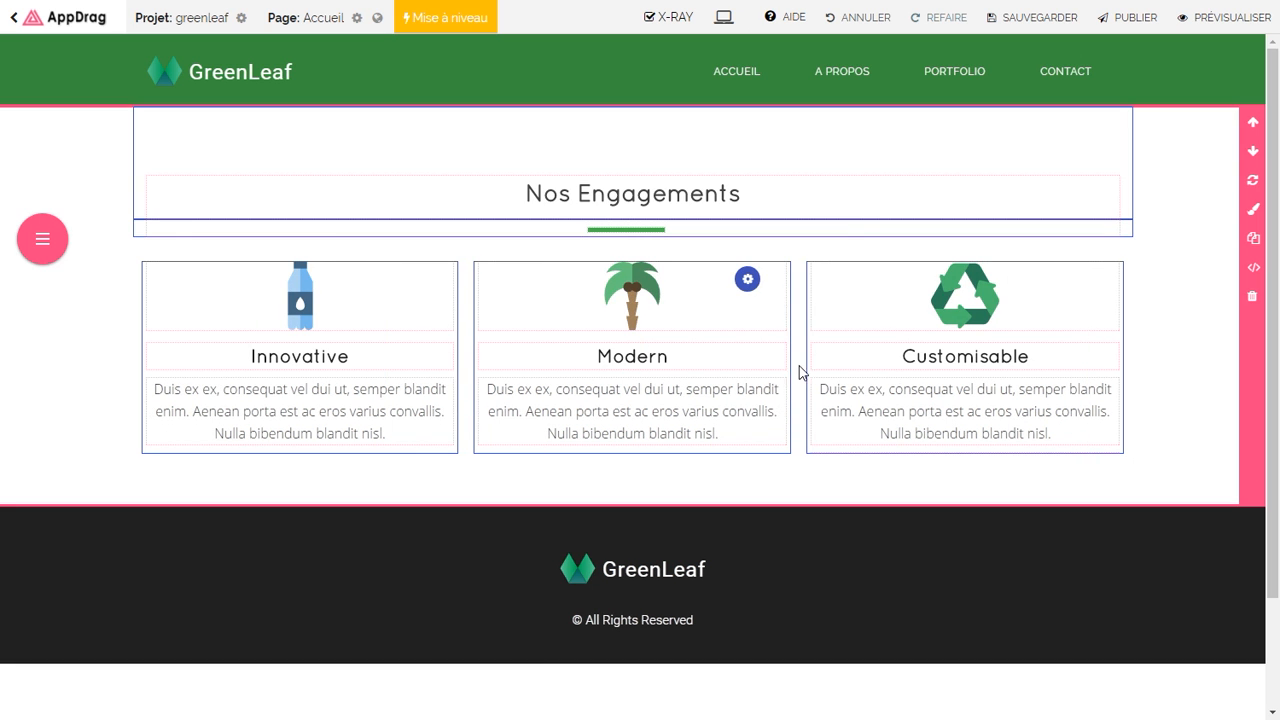
Step: Retitle the second and third cards 'Protégeons nos forêts' and 'Recyclons nos déchets'
{"action": "left_click", "coordinate": [318, 360]}
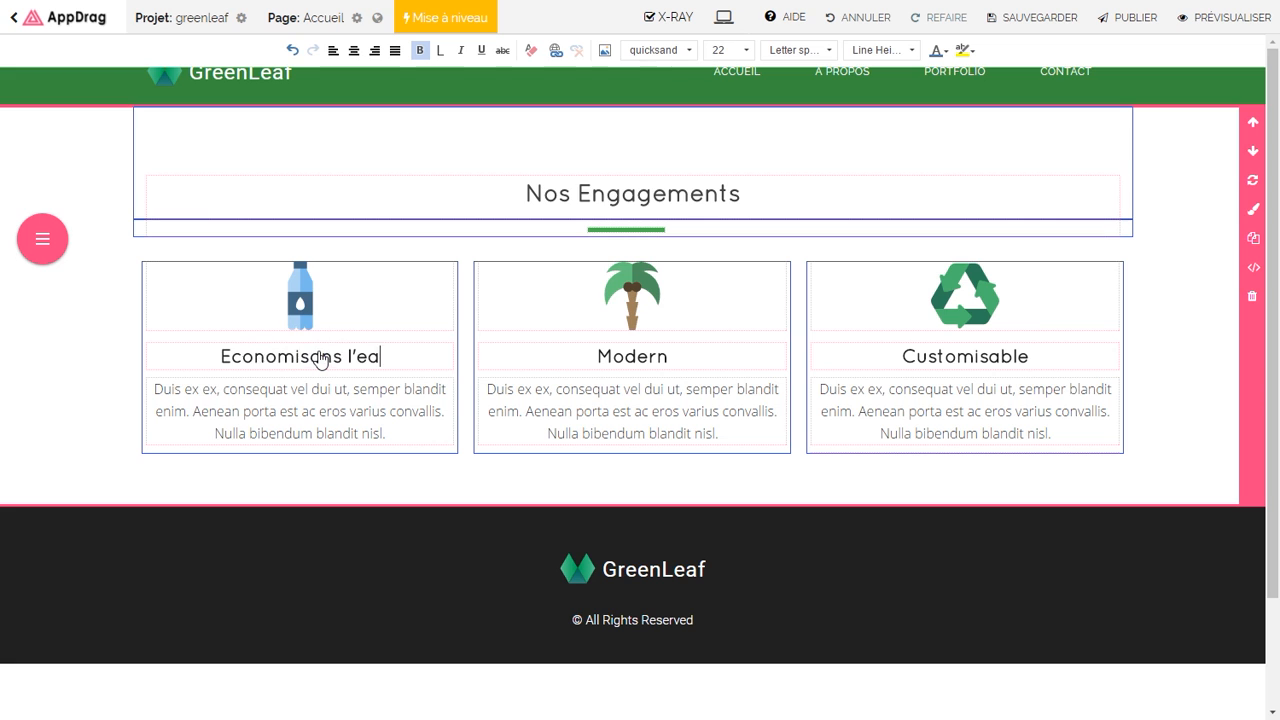
{"action": "double_click", "coordinate": [613, 360]}
{"action": "type", "text": "Protégeons nos forêts"}
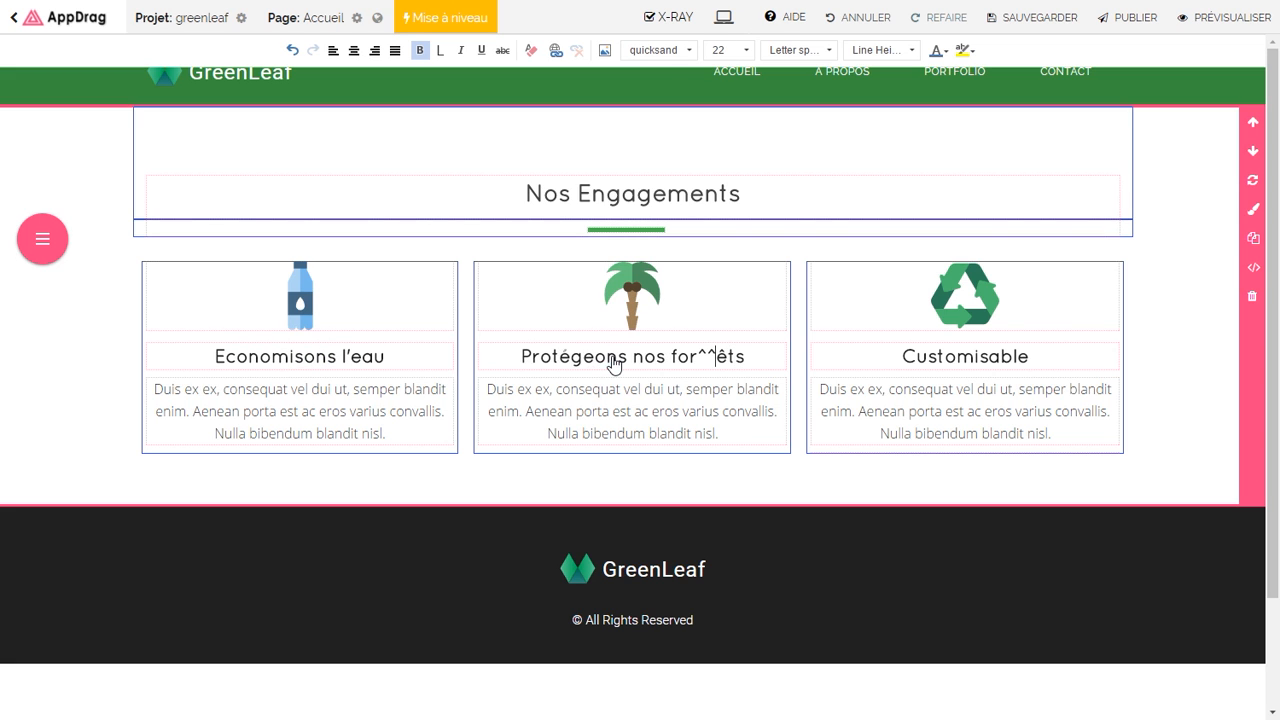
{"action": "double_click", "coordinate": [949, 360]}
{"action": "type", "text": "Recyclons nos déchets"}
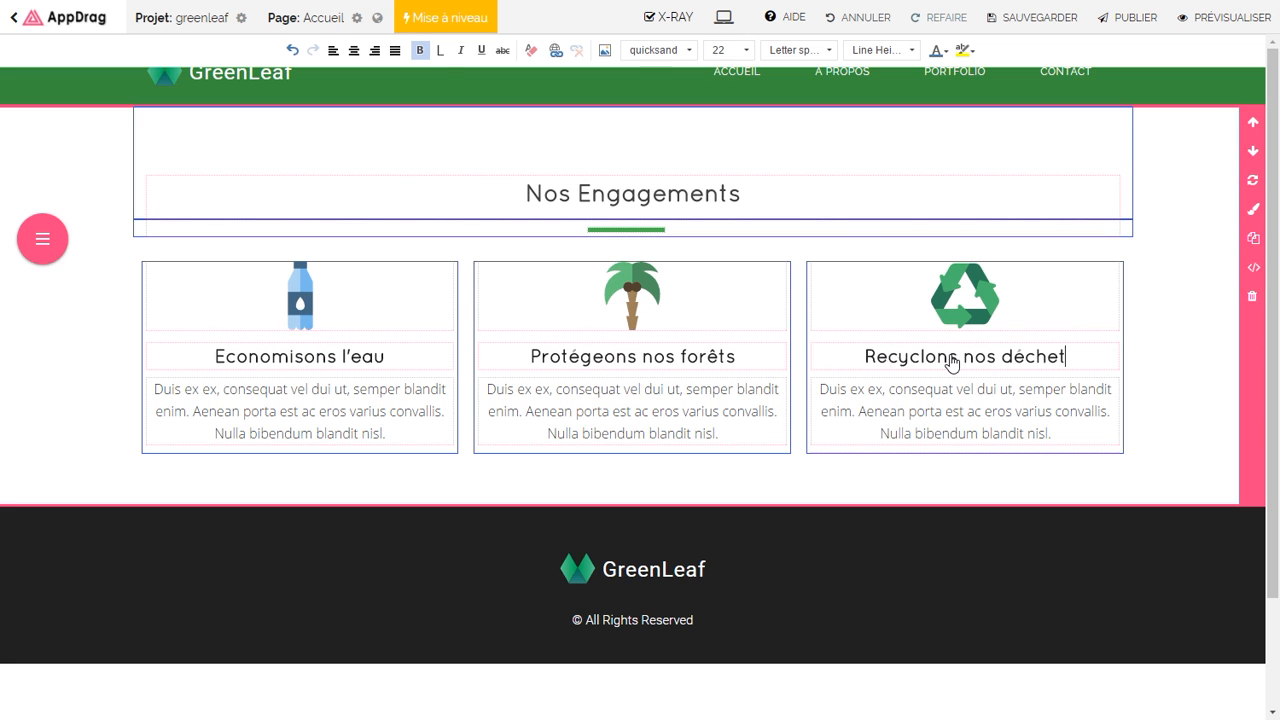
{"action": "left_click", "coordinate": [52, 249]}
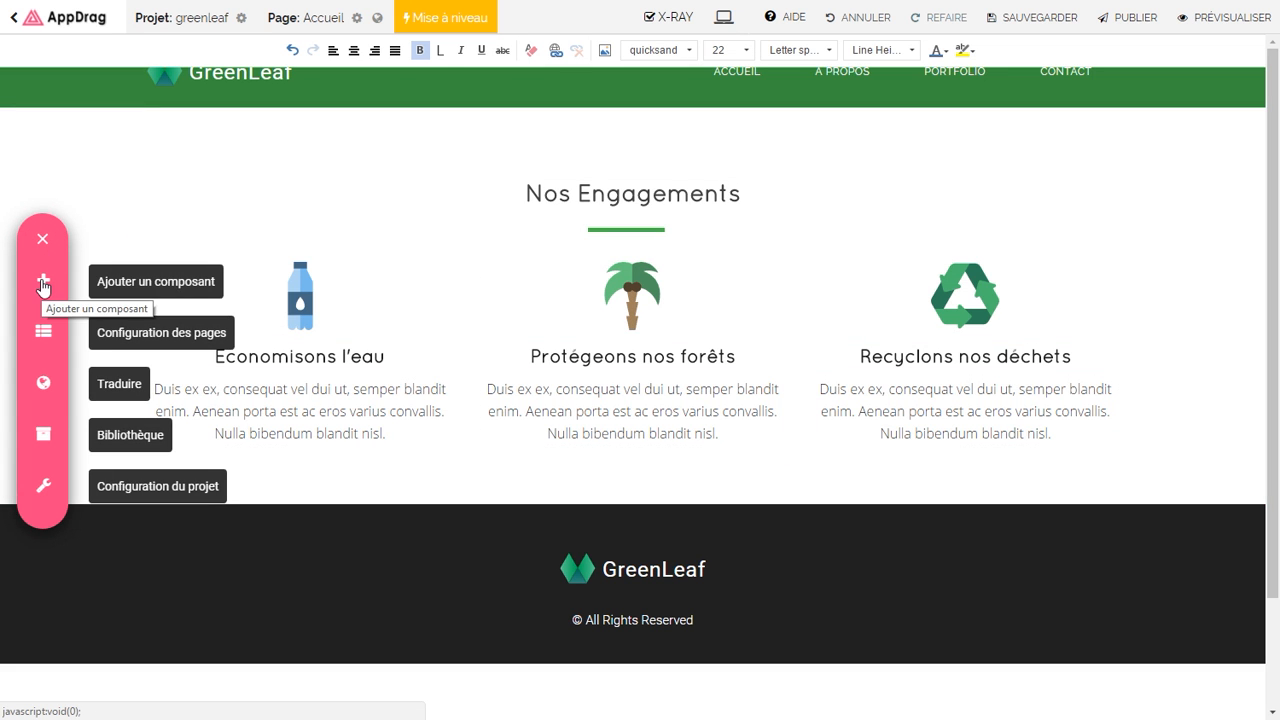
Step: Drag the About Us 4 layout from the A propos components below the Nos Engagements section
{"action": "left_click", "coordinate": [43, 284]}
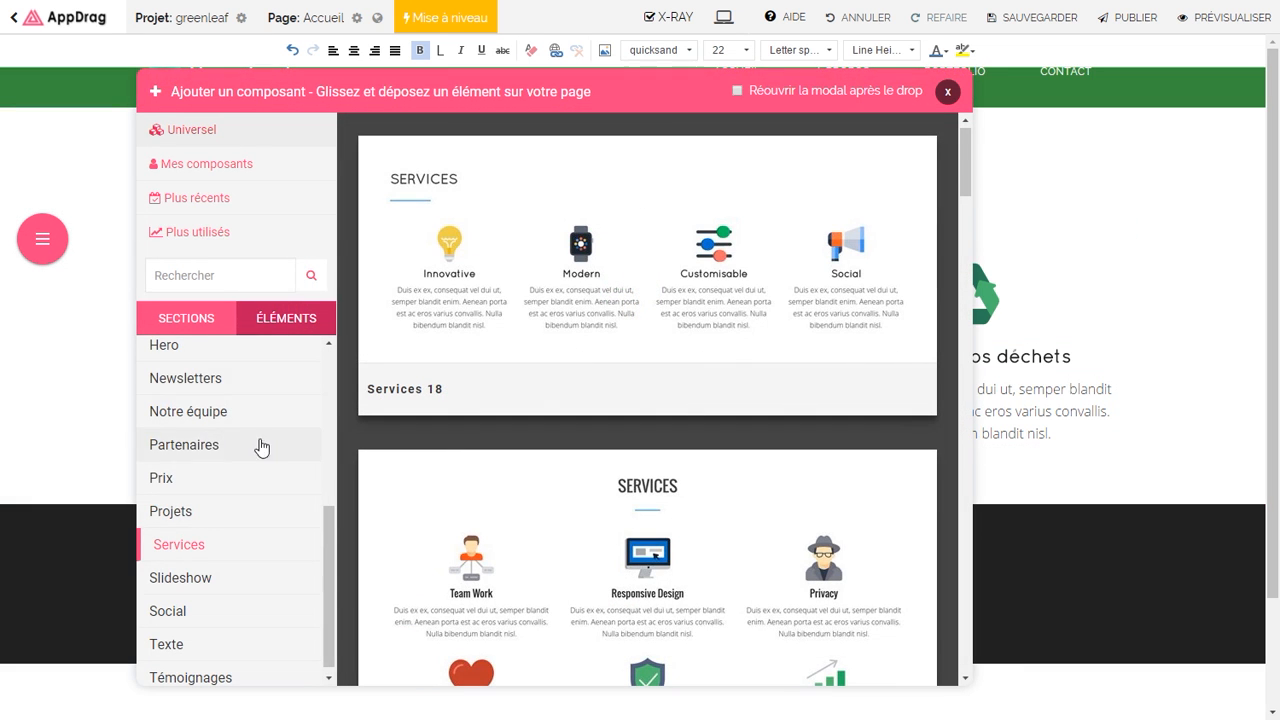
{"action": "left_click_drag", "start_coordinate": [328, 545], "coordinate": [336, 381]}
{"action": "left_click", "coordinate": [241, 356]}
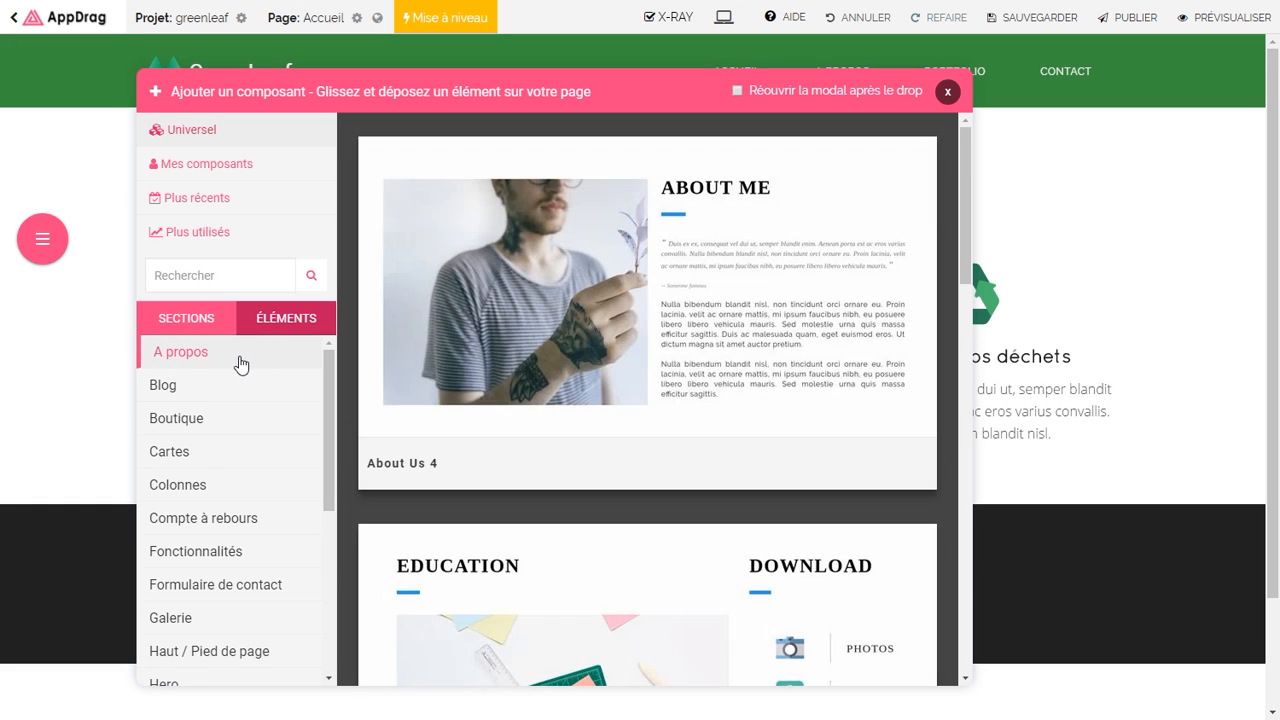
{"action": "left_click_drag", "start_coordinate": [622, 287], "coordinate": [534, 373]}
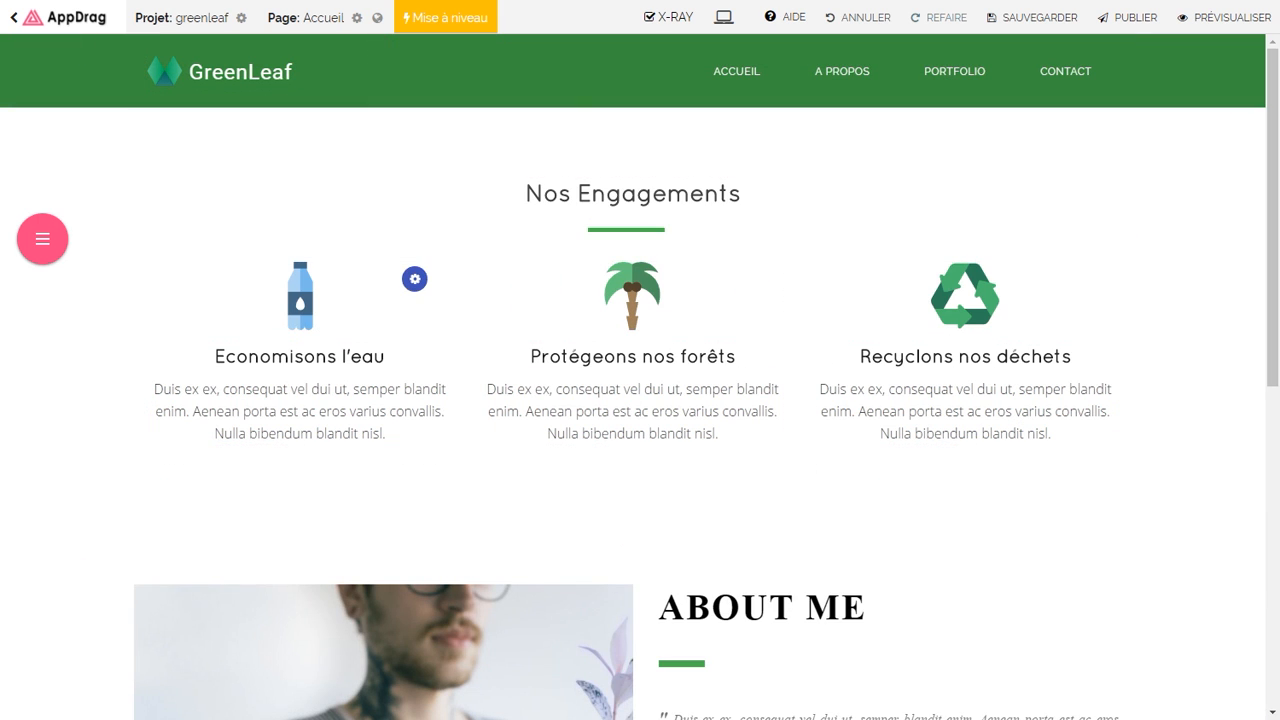
{"action": "left_click_drag", "start_coordinate": [1273, 240], "coordinate": [1245, 437]}
Step: Replace the ABOUT ME heading text with the association's name
{"action": "left_click", "coordinate": [735, 196]}
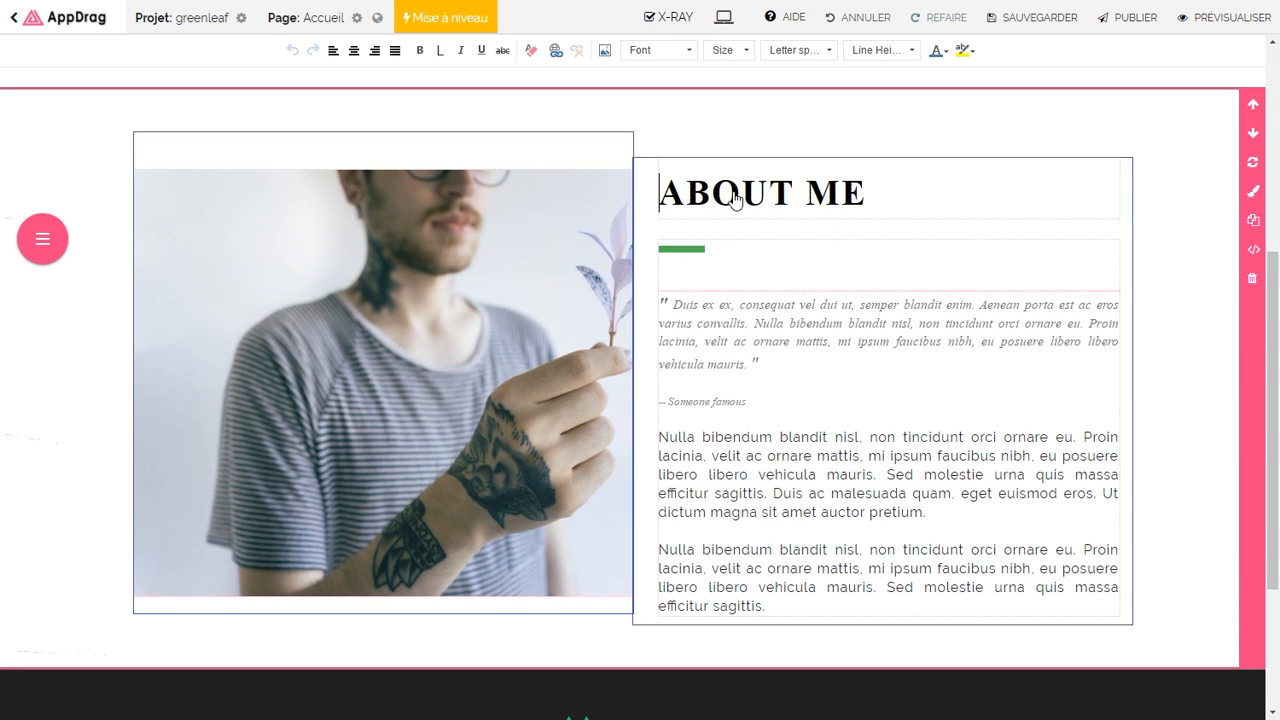
{"action": "triple_click", "coordinate": [735, 196]}
{"action": "type", "text": "L'association Green Leaf"}
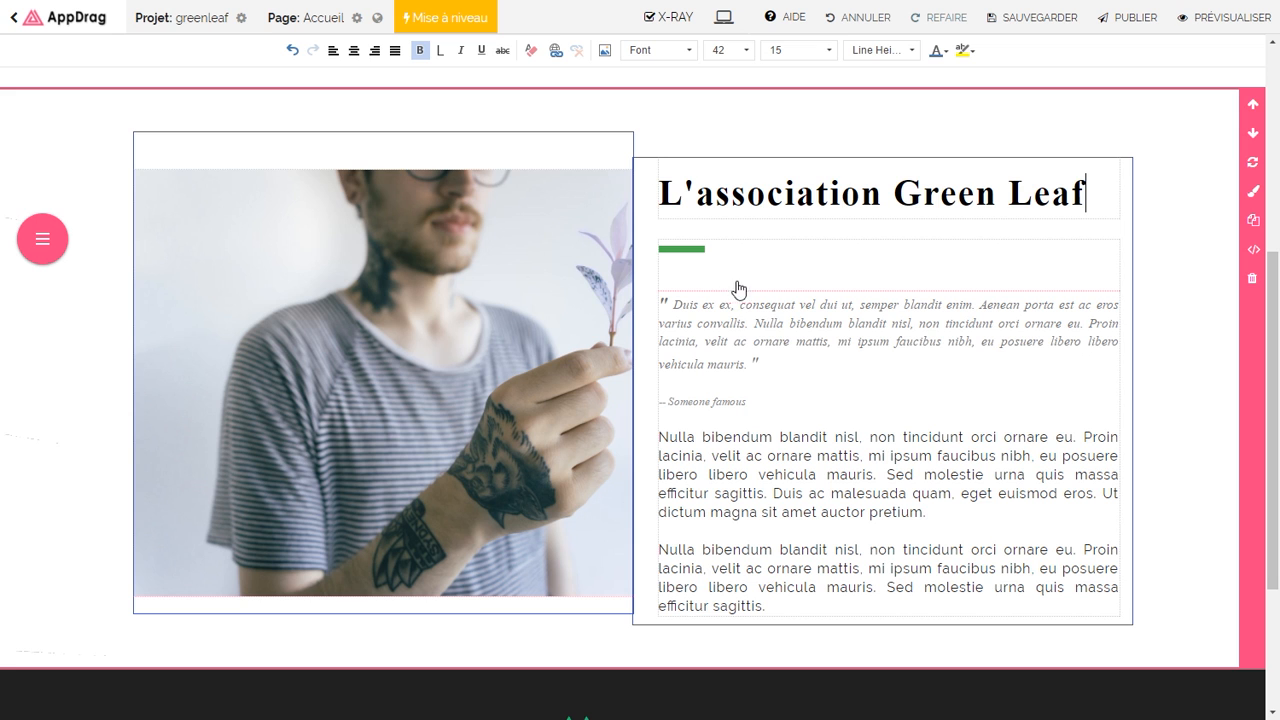
{"action": "left_click", "coordinate": [750, 328]}
{"action": "scroll", "coordinate": [745, 318], "scroll_direction": "up", "scroll_amount": 3}
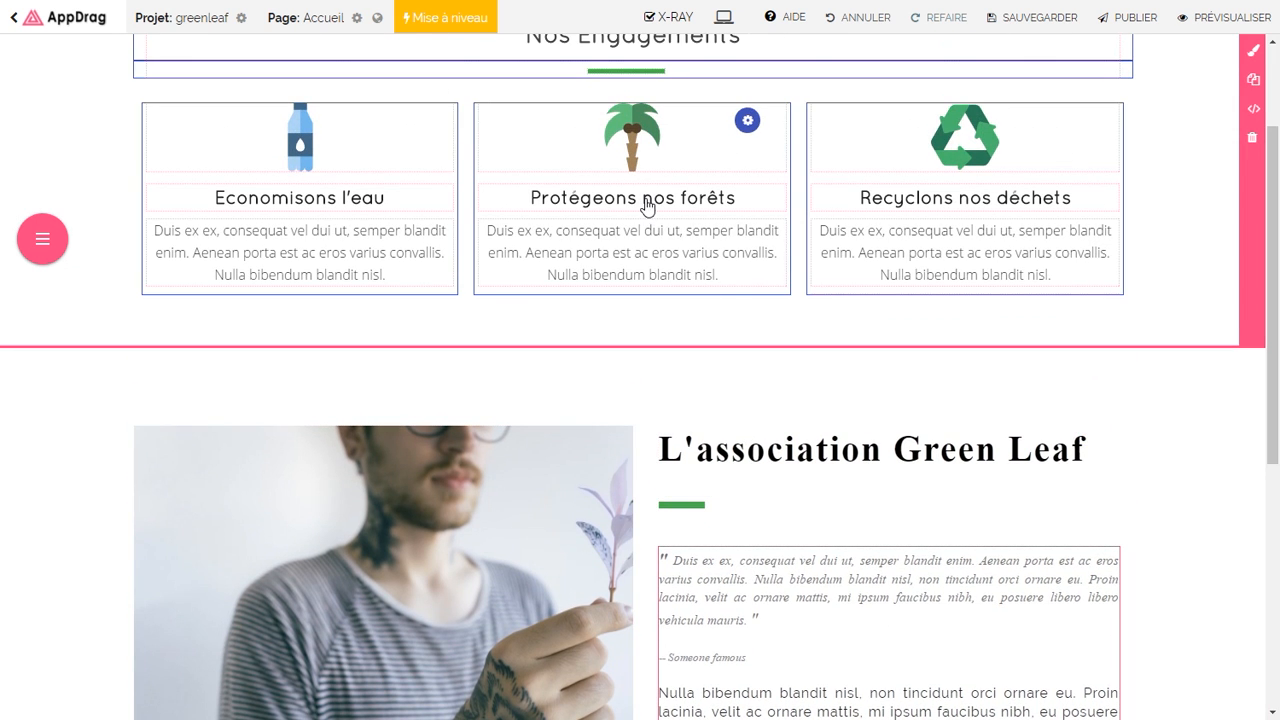
Step: Paste the Protégeons nos forêts title style into the heading and retype 'L'association Green Leaf'
{"action": "left_click", "coordinate": [647, 207]}
{"action": "key", "text": "ctrl+a"}
{"action": "key", "text": "ctrl+c"}
{"action": "left_click", "coordinate": [749, 451]}
{"action": "key", "text": "ctrl+a"}
{"action": "key", "text": "ctrl+v"}
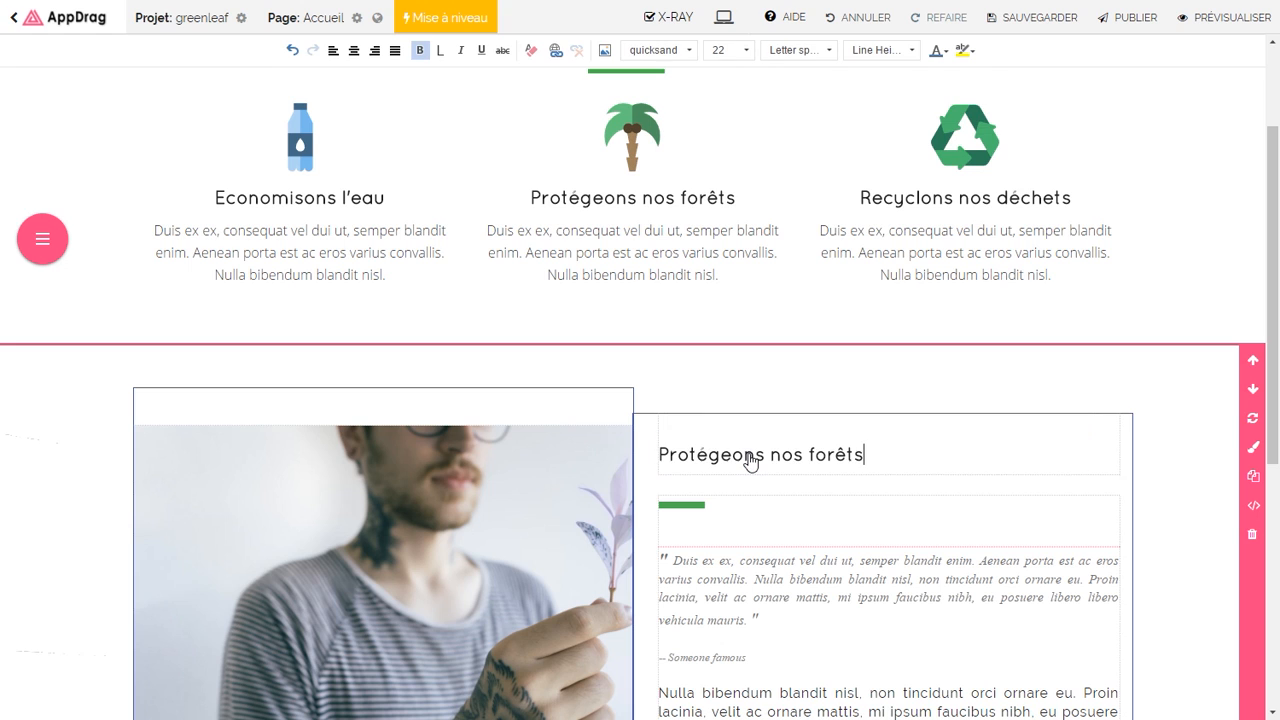
{"action": "key", "text": "Home"}
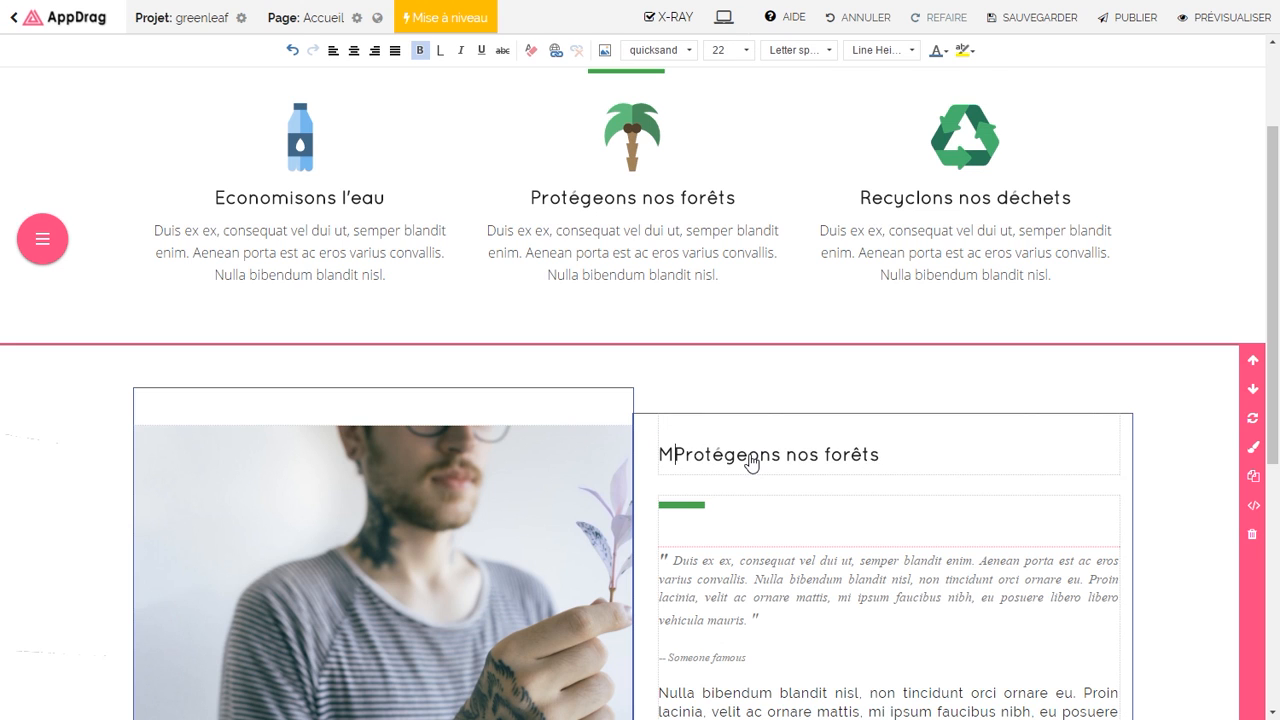
{"action": "type", "text": "L'ass"}
{"action": "type", "text": "ociation Green L"}
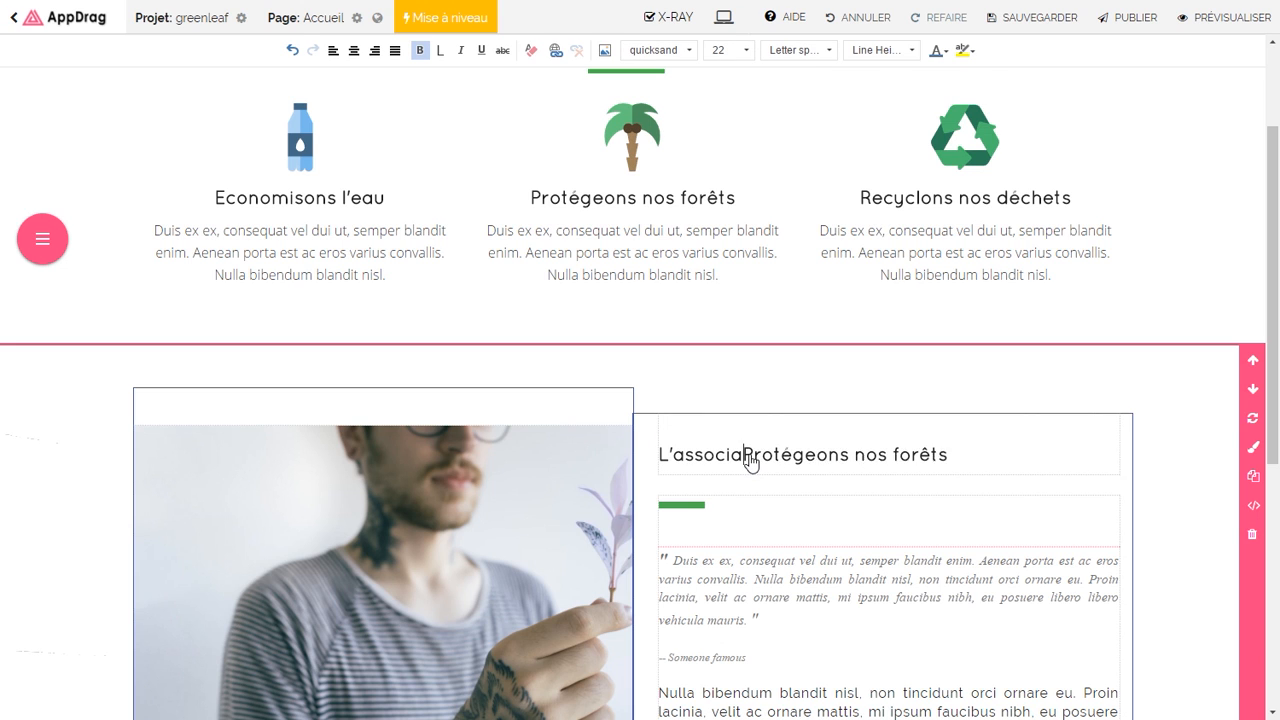
{"action": "type", "text": "eaf"}
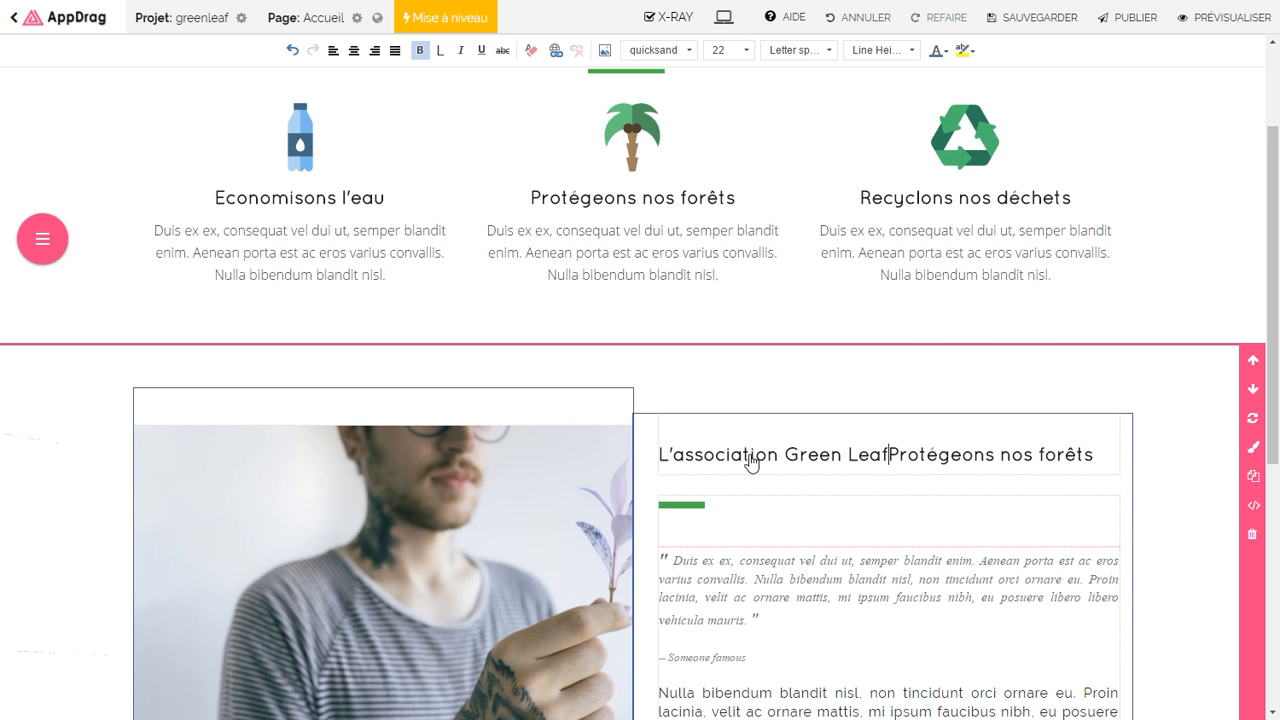
{"action": "key", "text": "shift+End"}
{"action": "key", "text": "Delete"}
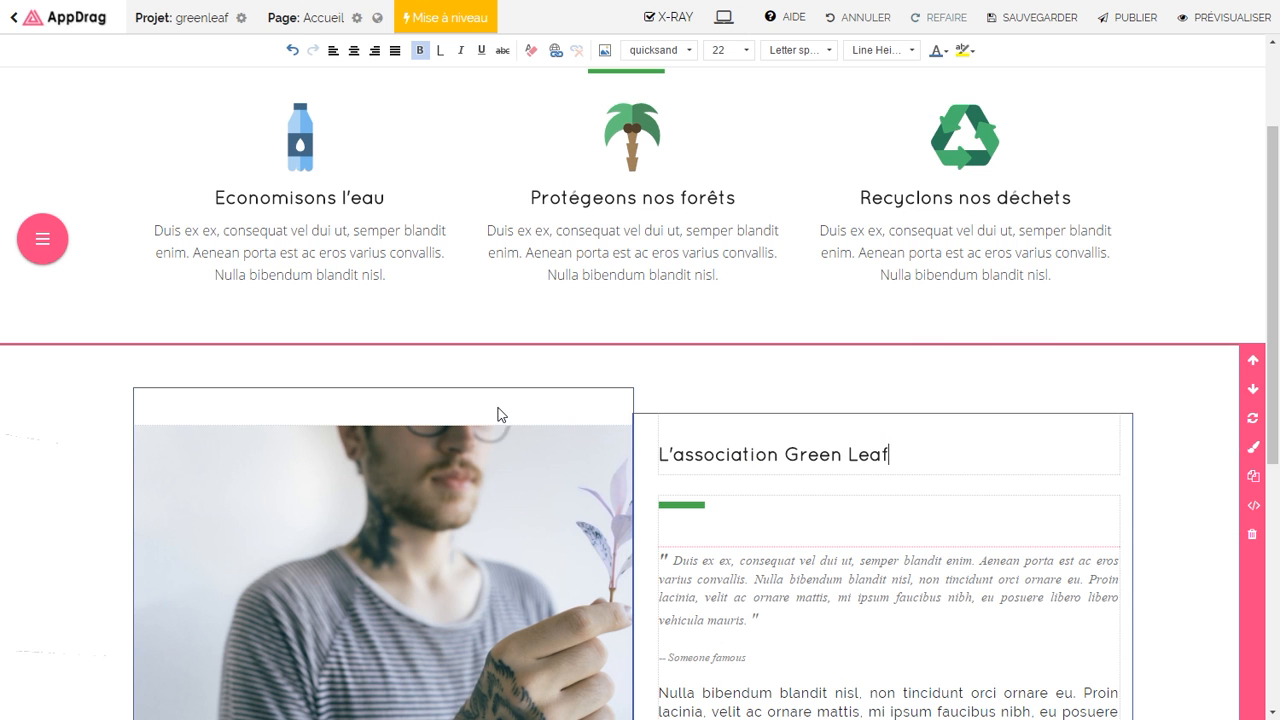
{"action": "scroll", "coordinate": [523, 426], "scroll_direction": "down", "scroll_amount": 2}
Step: Swap the about photo for a Pexels 'zebra' picture of zebras beside a shelter at size L
{"action": "left_click", "coordinate": [432, 426]}
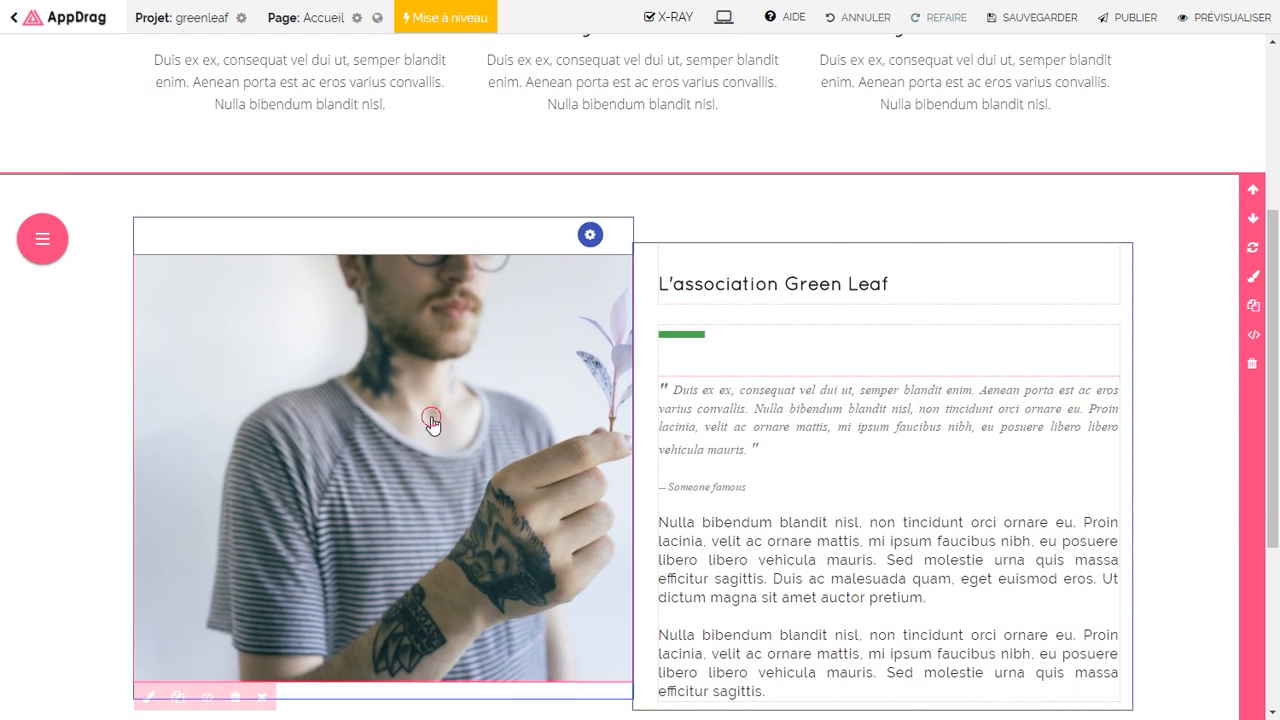
{"action": "left_click", "coordinate": [700, 451]}
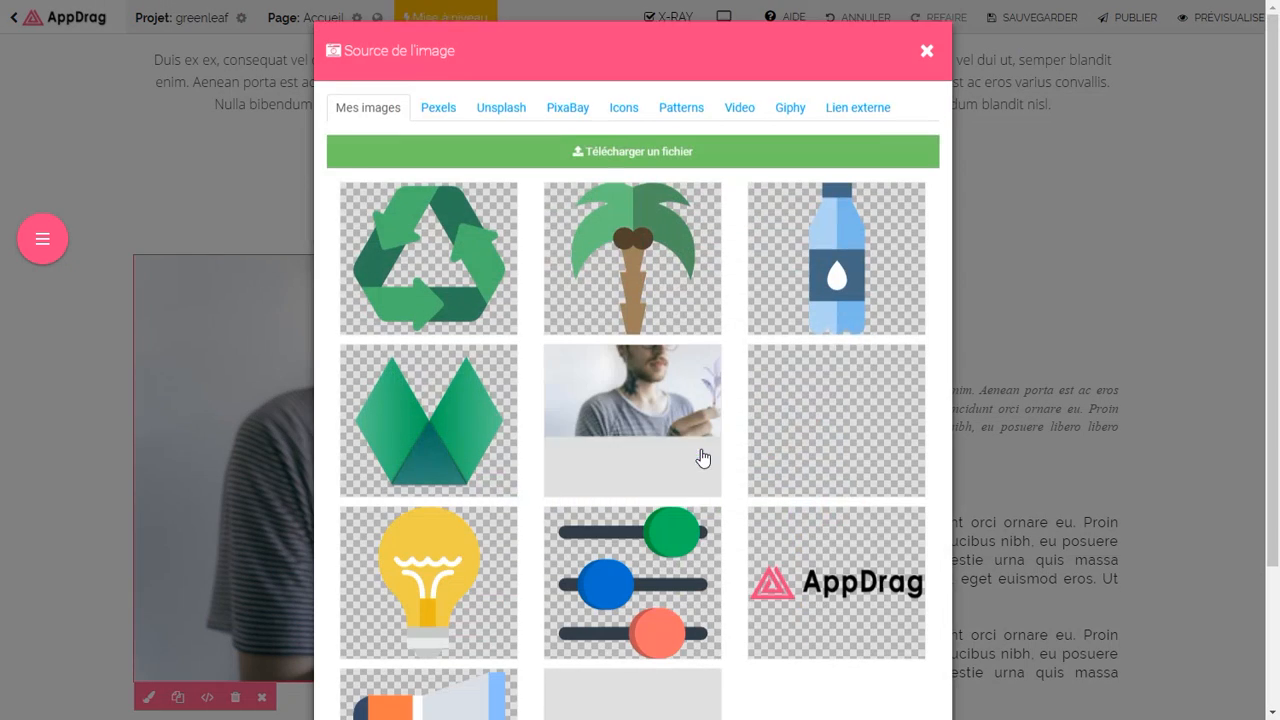
{"action": "left_click", "coordinate": [449, 113]}
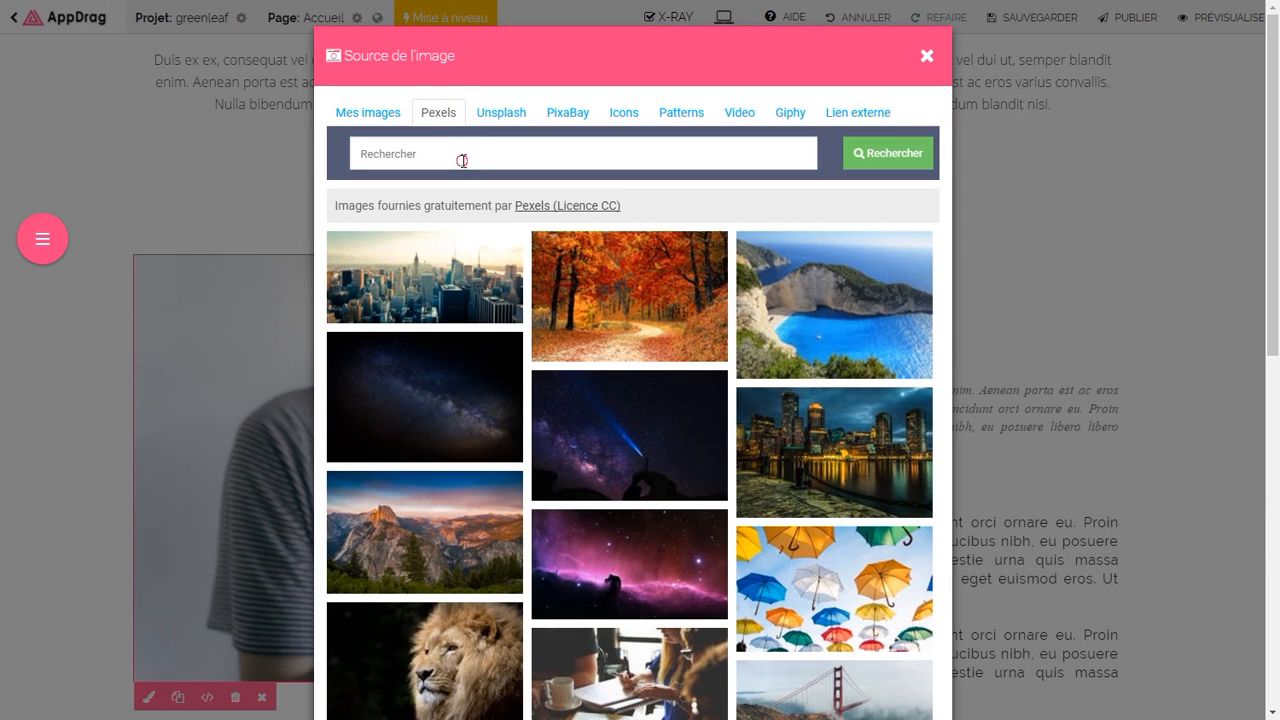
{"action": "left_click", "coordinate": [872, 155]}
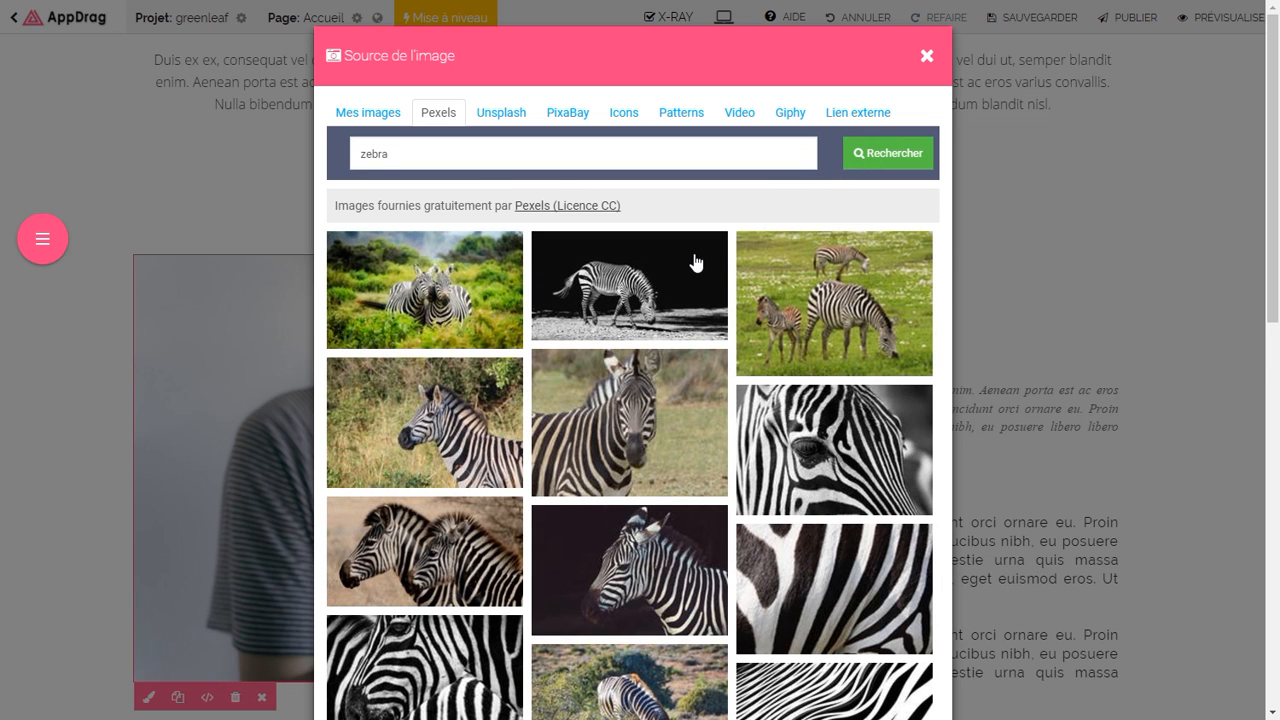
{"action": "scroll", "coordinate": [697, 263], "scroll_direction": "down", "scroll_amount": 5}
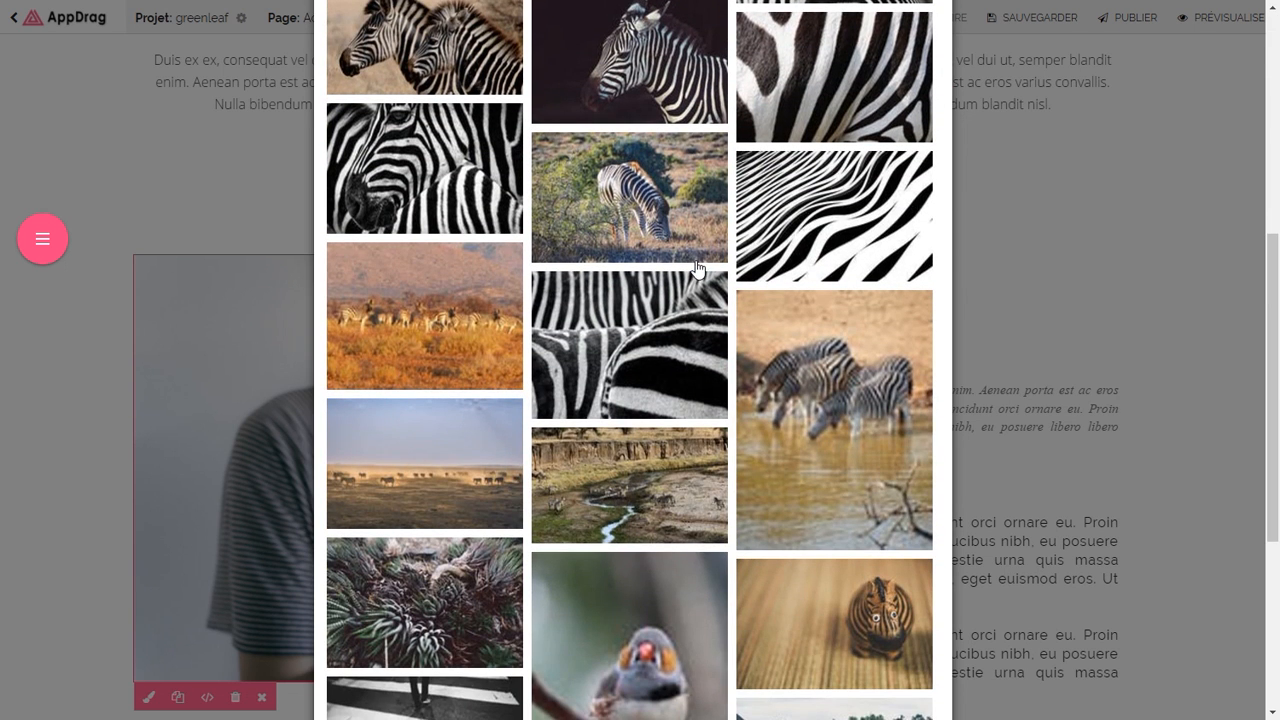
{"action": "scroll", "coordinate": [697, 268], "scroll_direction": "down", "scroll_amount": 1}
{"action": "scroll", "coordinate": [703, 270], "scroll_direction": "down", "scroll_amount": 2}
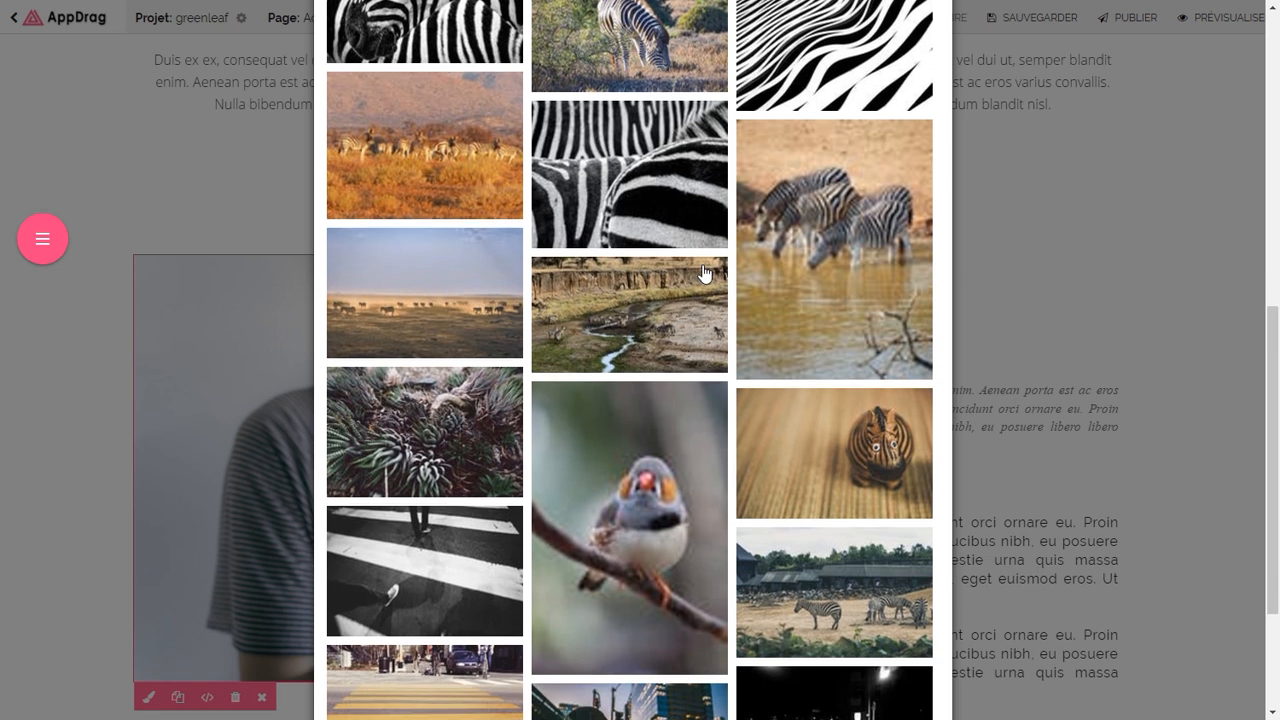
{"action": "left_click", "coordinate": [815, 507]}
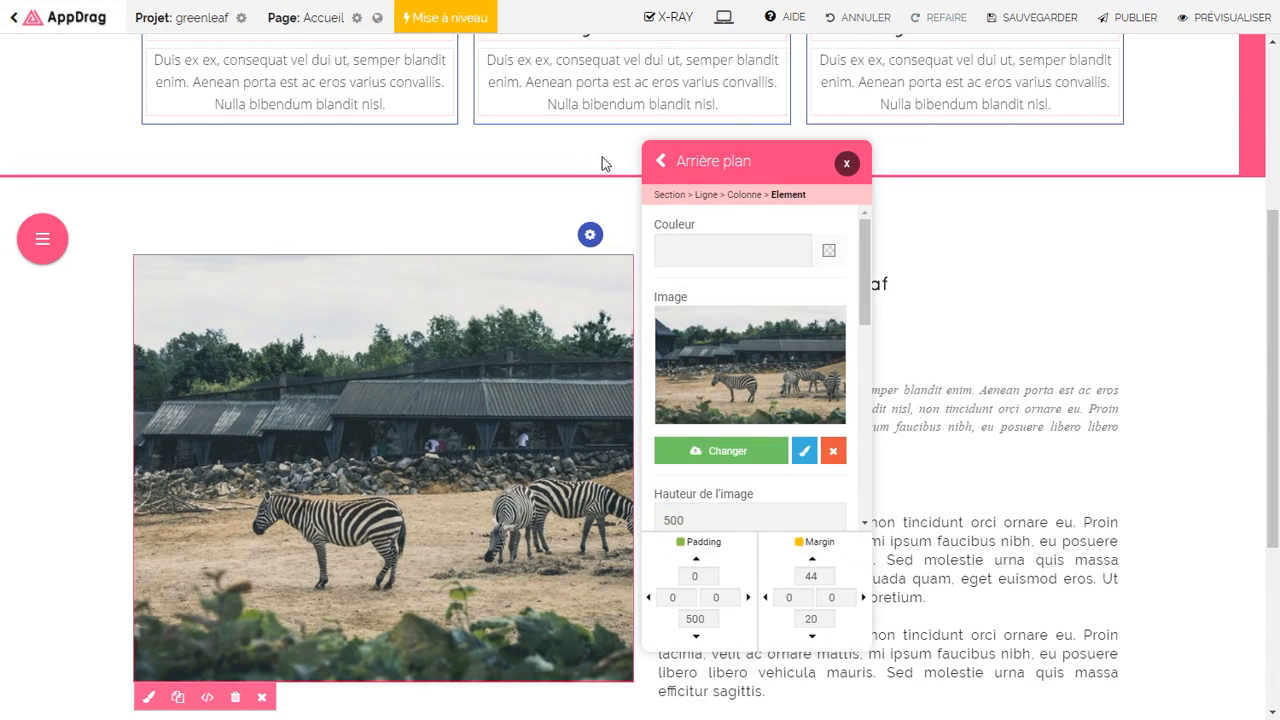
{"action": "left_click", "coordinate": [847, 166]}
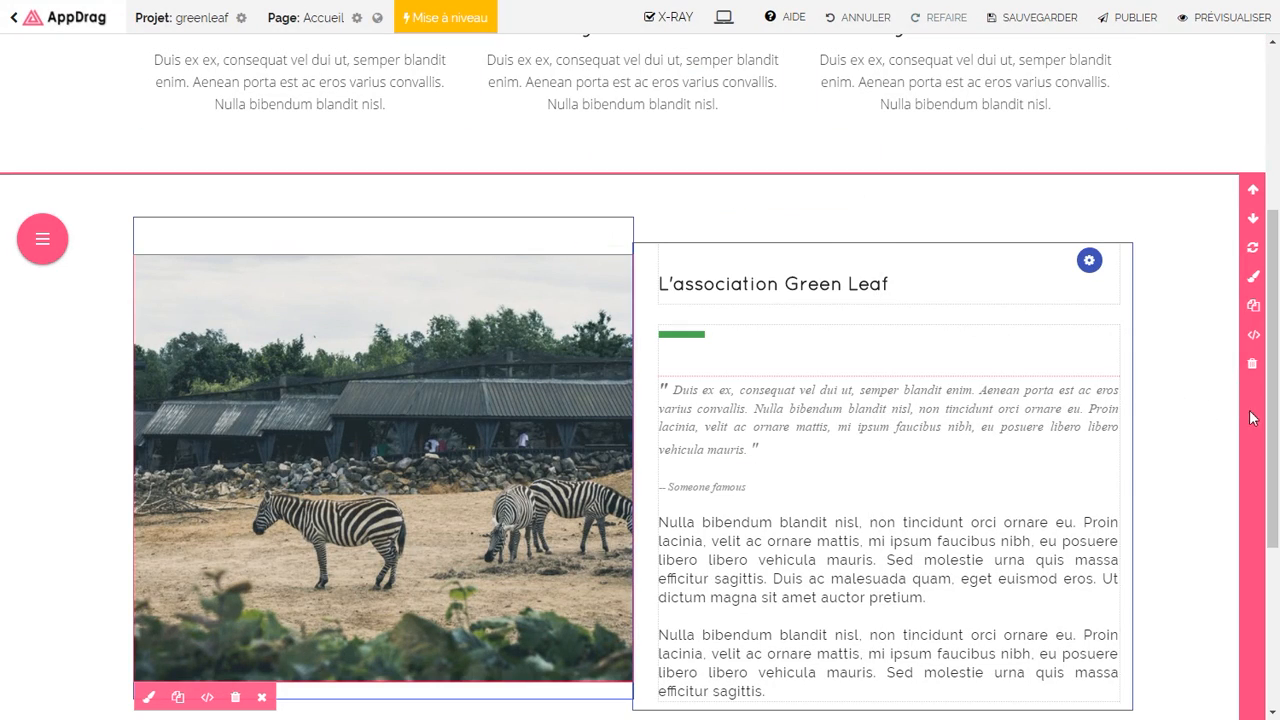
{"action": "left_click_drag", "start_coordinate": [1274, 414], "coordinate": [1273, 233]}
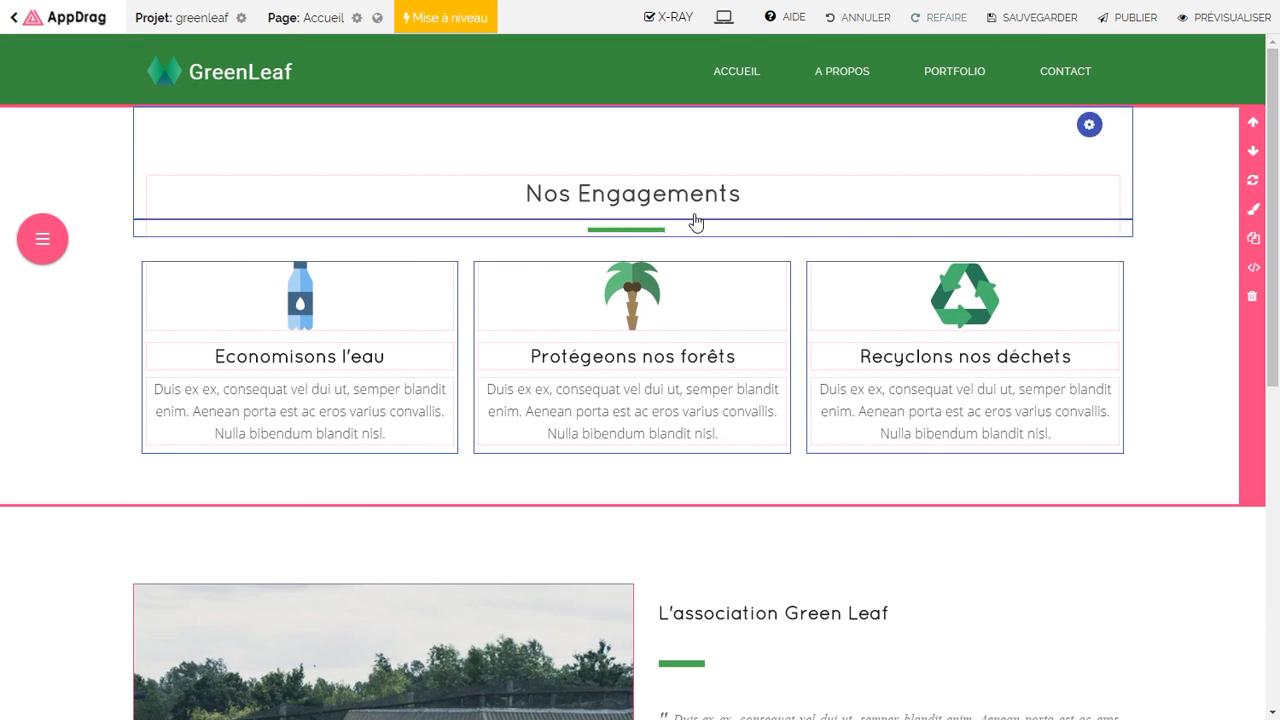
Step: Drag the Slideshow 11 layout from the Slideshow components to the top of the homepage
{"action": "left_click", "coordinate": [42, 238]}
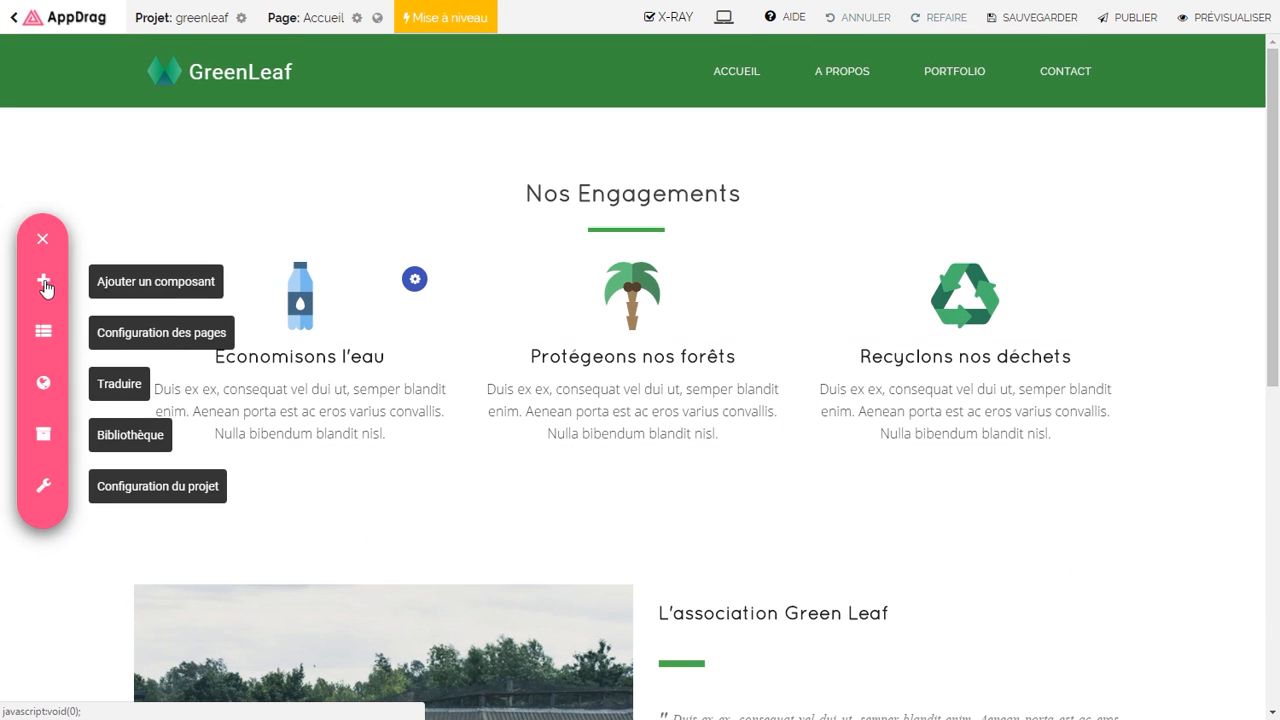
{"action": "left_click", "coordinate": [43, 283]}
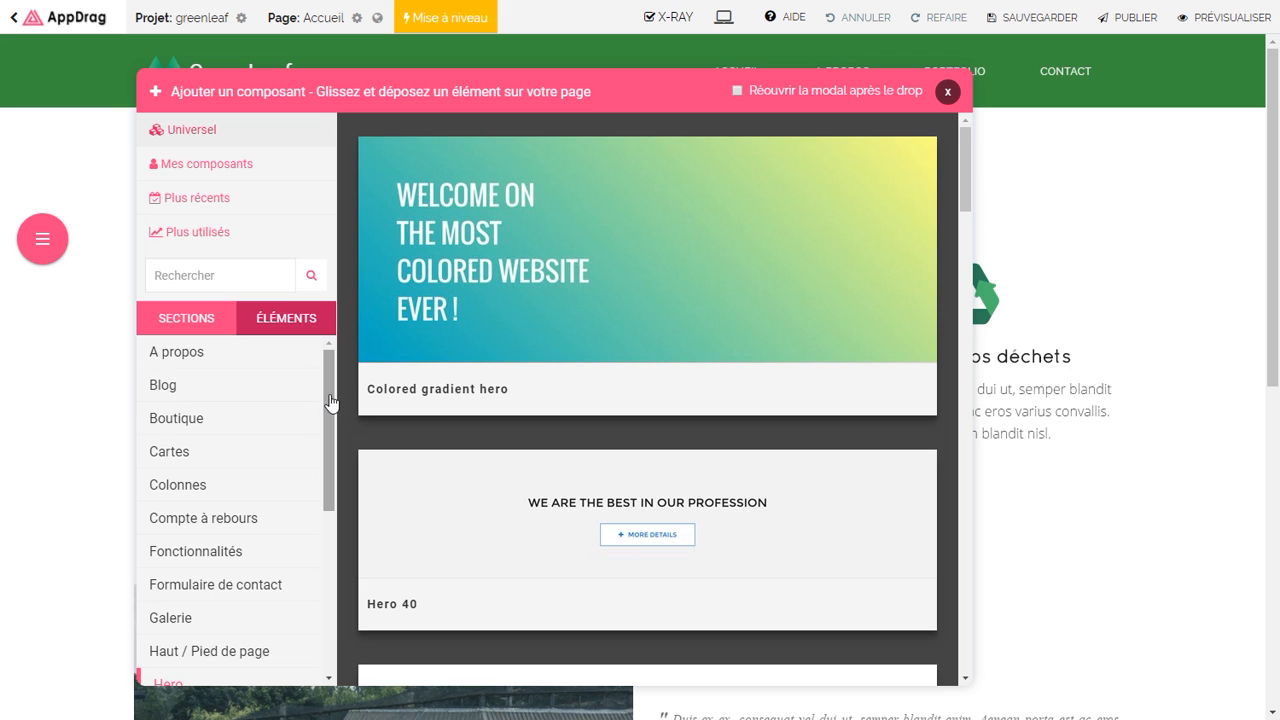
{"action": "left_click_drag", "start_coordinate": [329, 400], "coordinate": [298, 524]}
{"action": "scroll", "coordinate": [298, 524], "scroll_direction": "down", "scroll_amount": 2}
{"action": "left_click", "coordinate": [222, 566]}
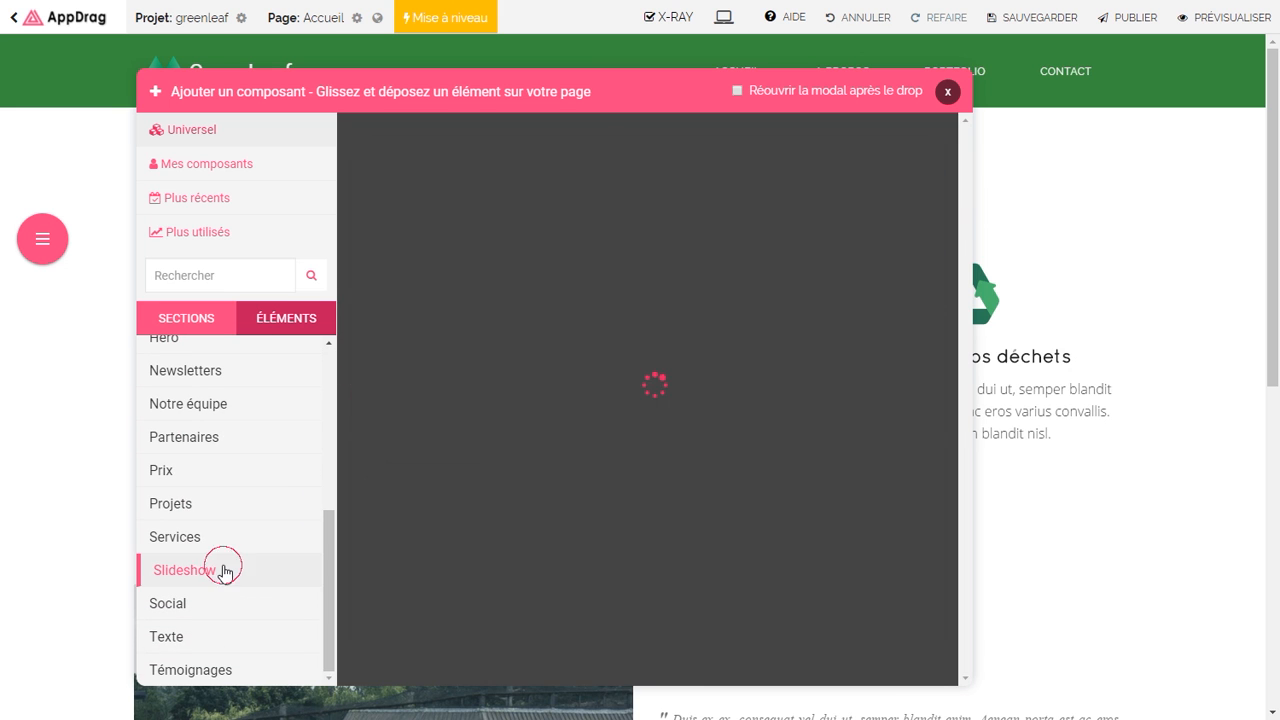
{"action": "left_click_drag", "start_coordinate": [965, 175], "coordinate": [916, 558]}
{"action": "left_click_drag", "start_coordinate": [591, 450], "coordinate": [486, 222]}
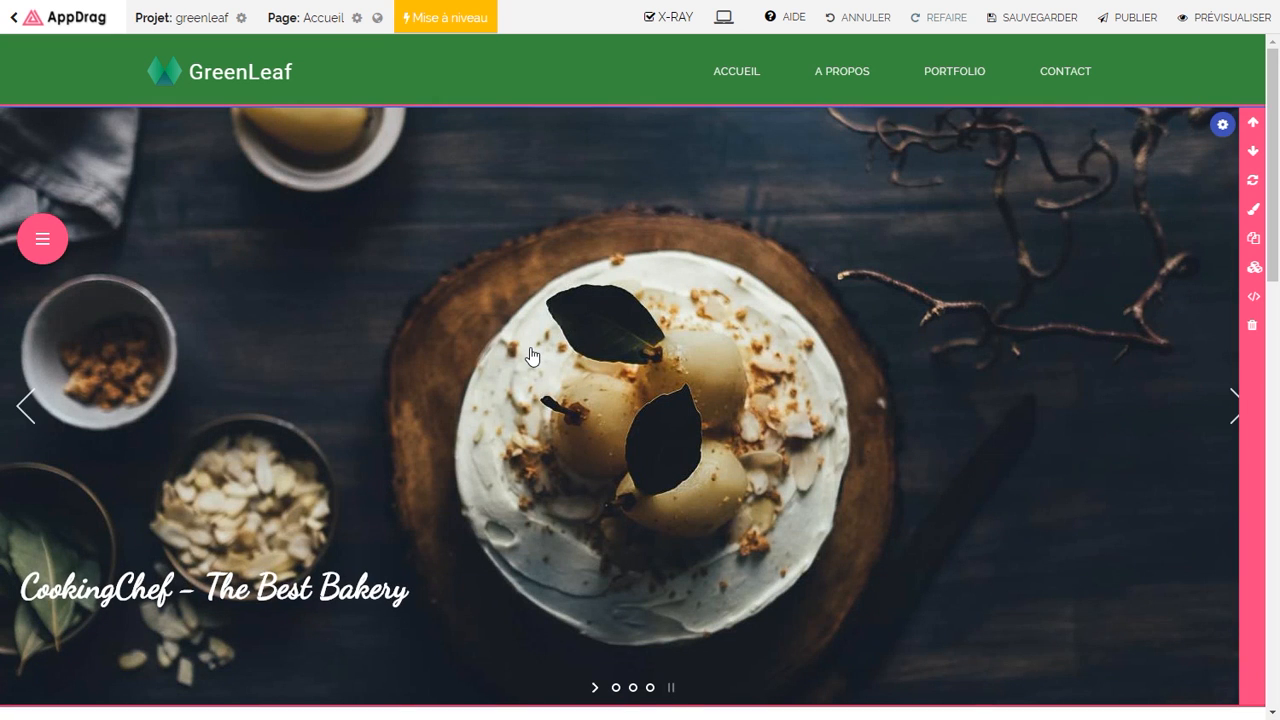
Step: Set the first slide's image to a zebra photo from a Pexels 'savanna' search at XL size
{"action": "left_click", "coordinate": [532, 355]}
{"action": "left_click", "coordinate": [973, 170]}
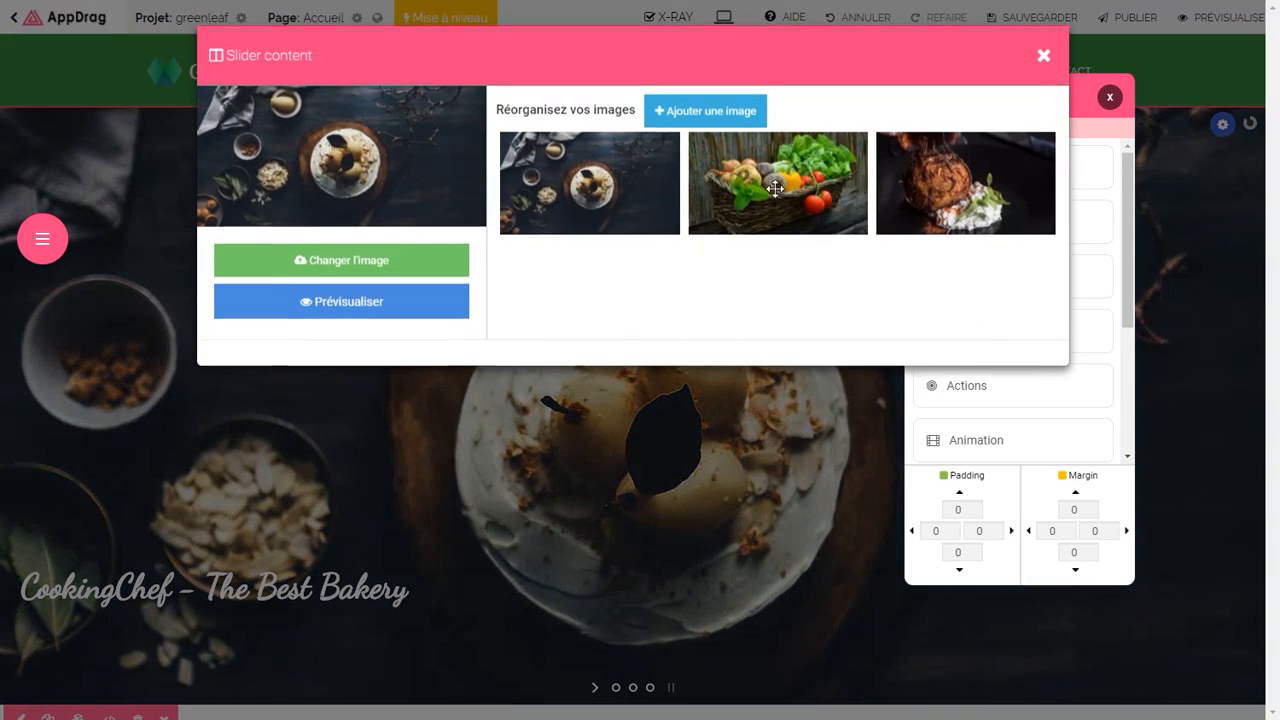
{"action": "left_click", "coordinate": [648, 218]}
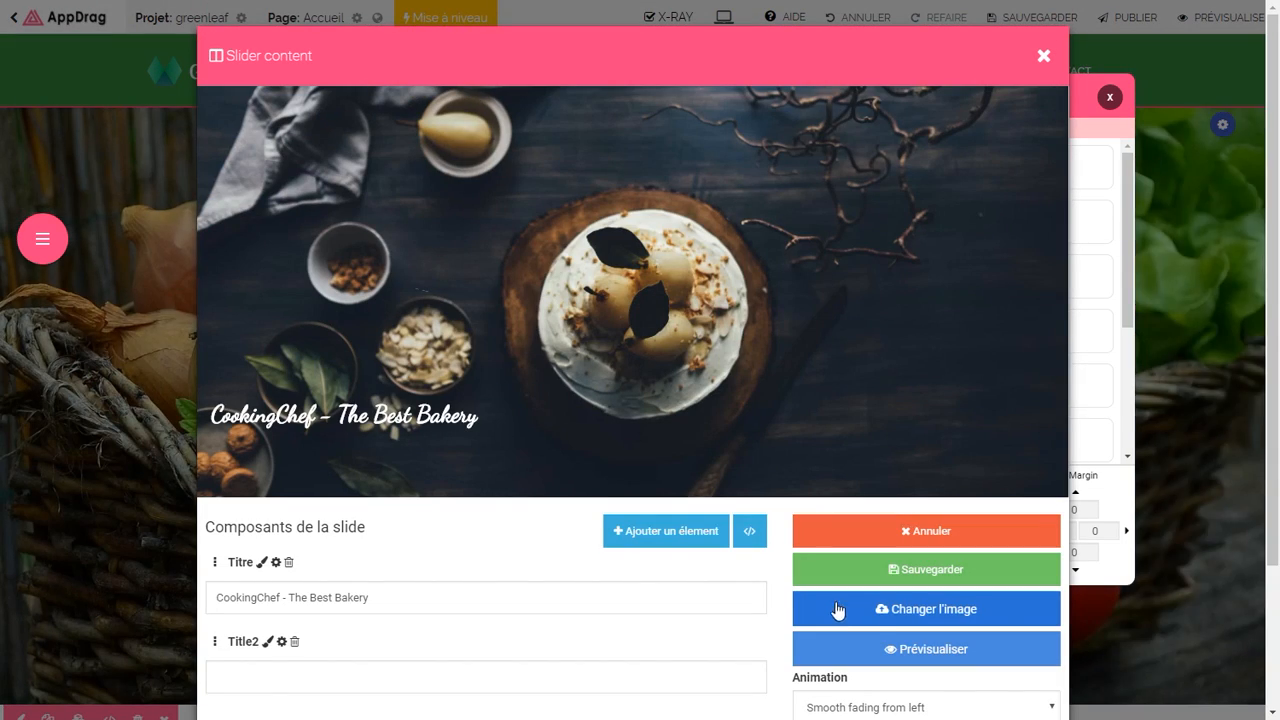
{"action": "left_click", "coordinate": [870, 614]}
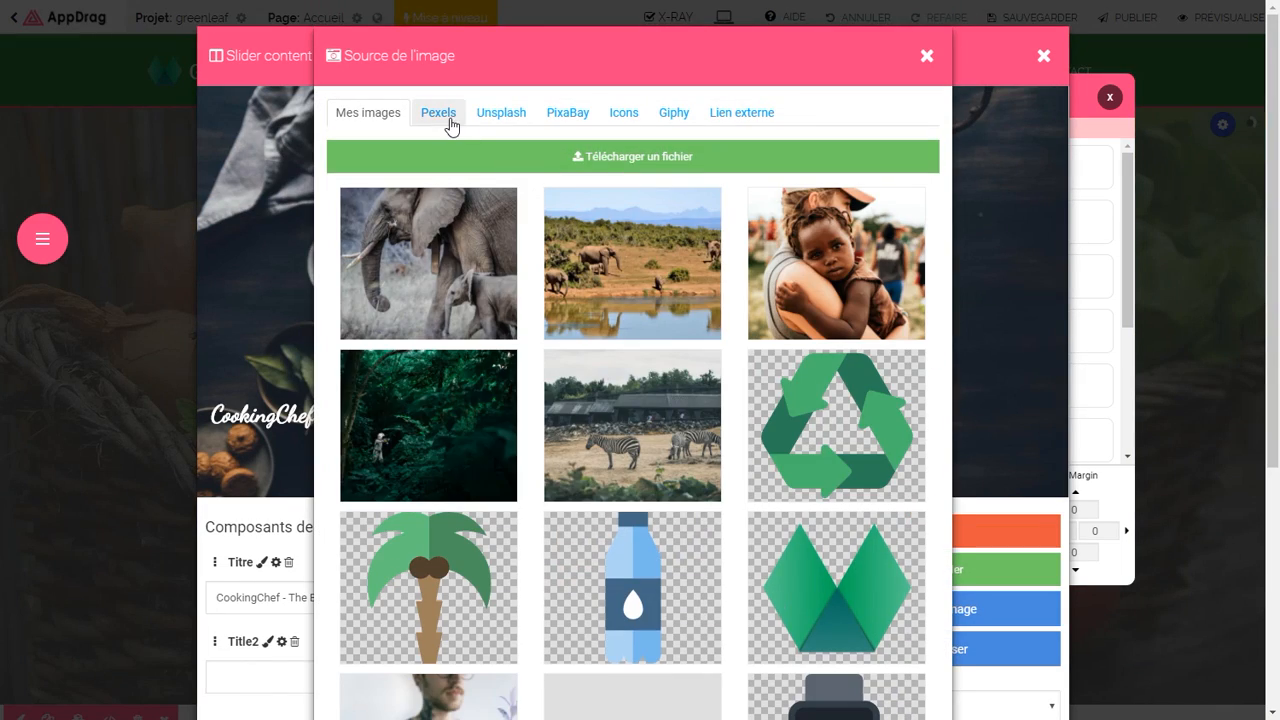
{"action": "left_click", "coordinate": [438, 114]}
{"action": "type", "text": "sa"}
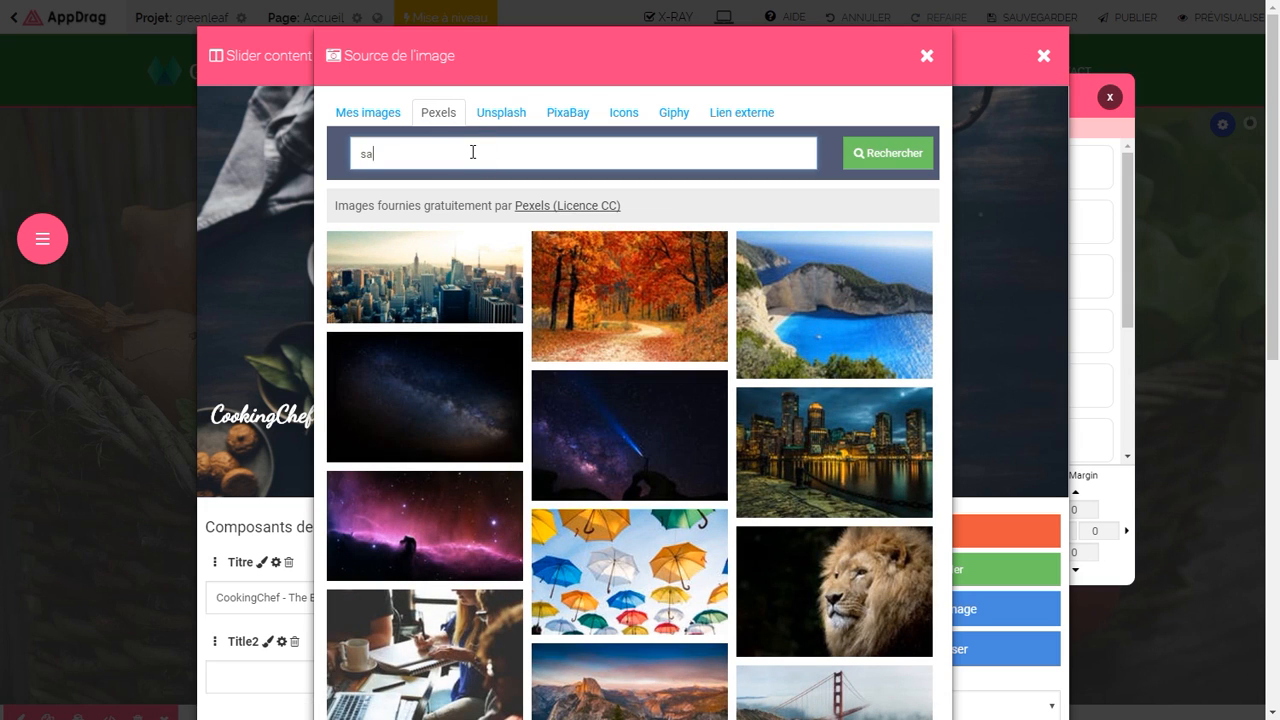
{"action": "type", "text": "vanna"}
{"action": "left_click", "coordinate": [918, 160]}
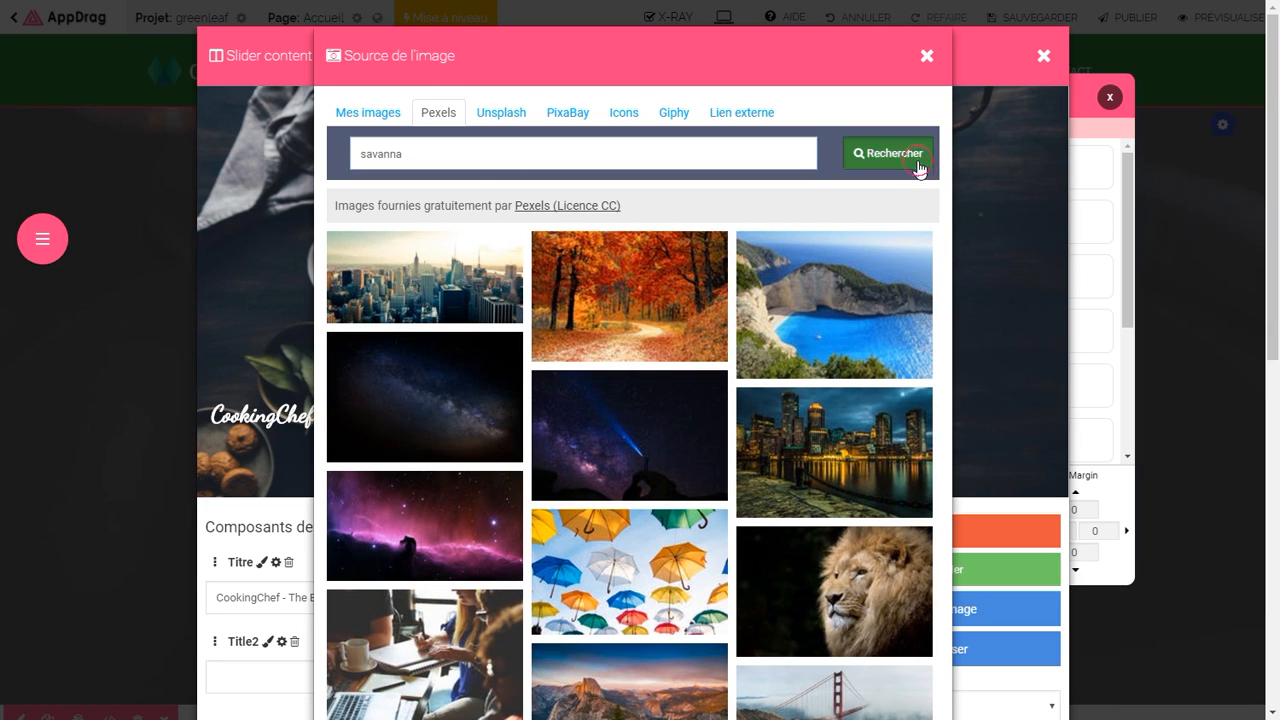
{"action": "scroll", "coordinate": [808, 370], "scroll_direction": "down", "scroll_amount": 3}
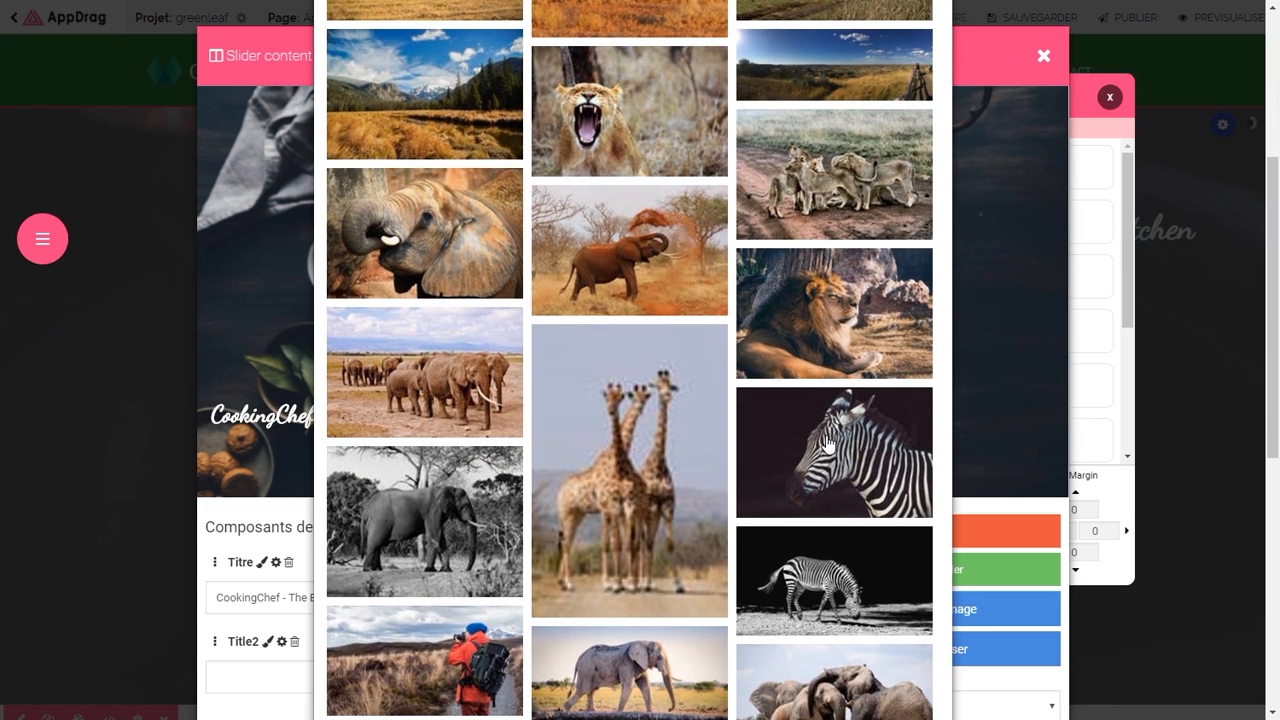
{"action": "left_click", "coordinate": [828, 444]}
{"action": "left_click", "coordinate": [777, 139]}
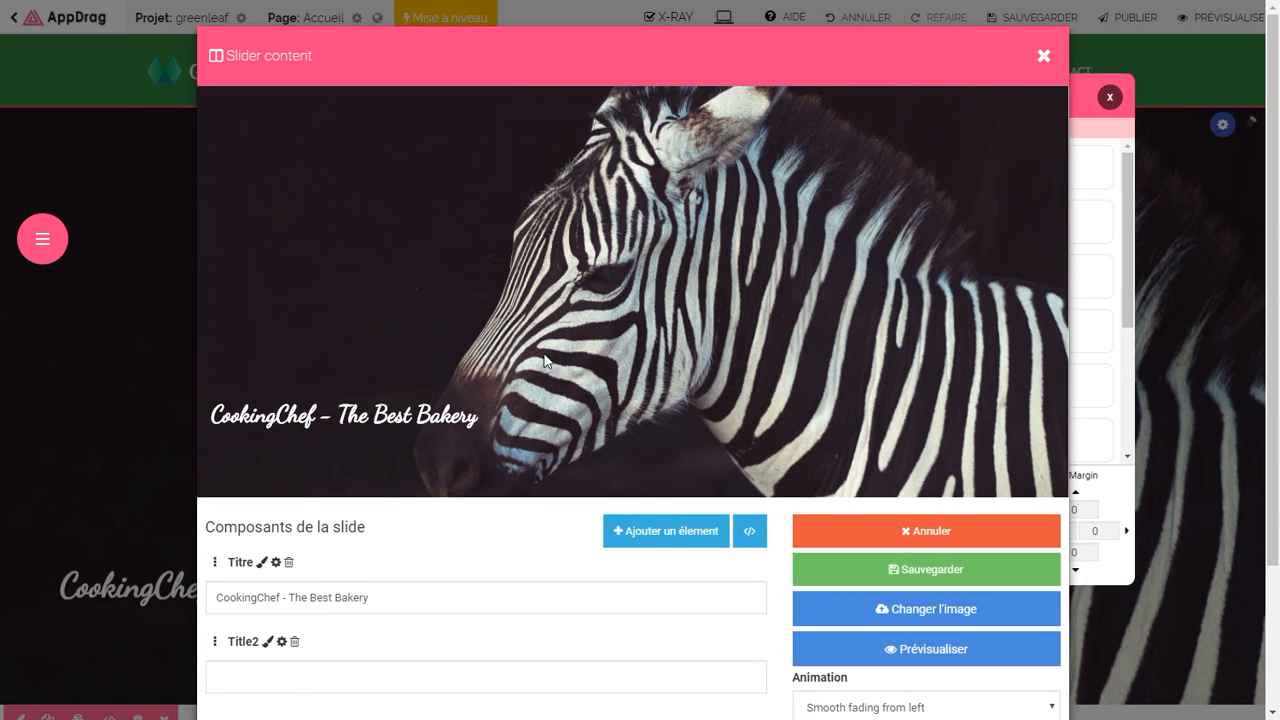
Step: Change the slide caption to 'Nous nous engageons en afrique', move it lower and keep it white
{"action": "left_click", "coordinate": [369, 415]}
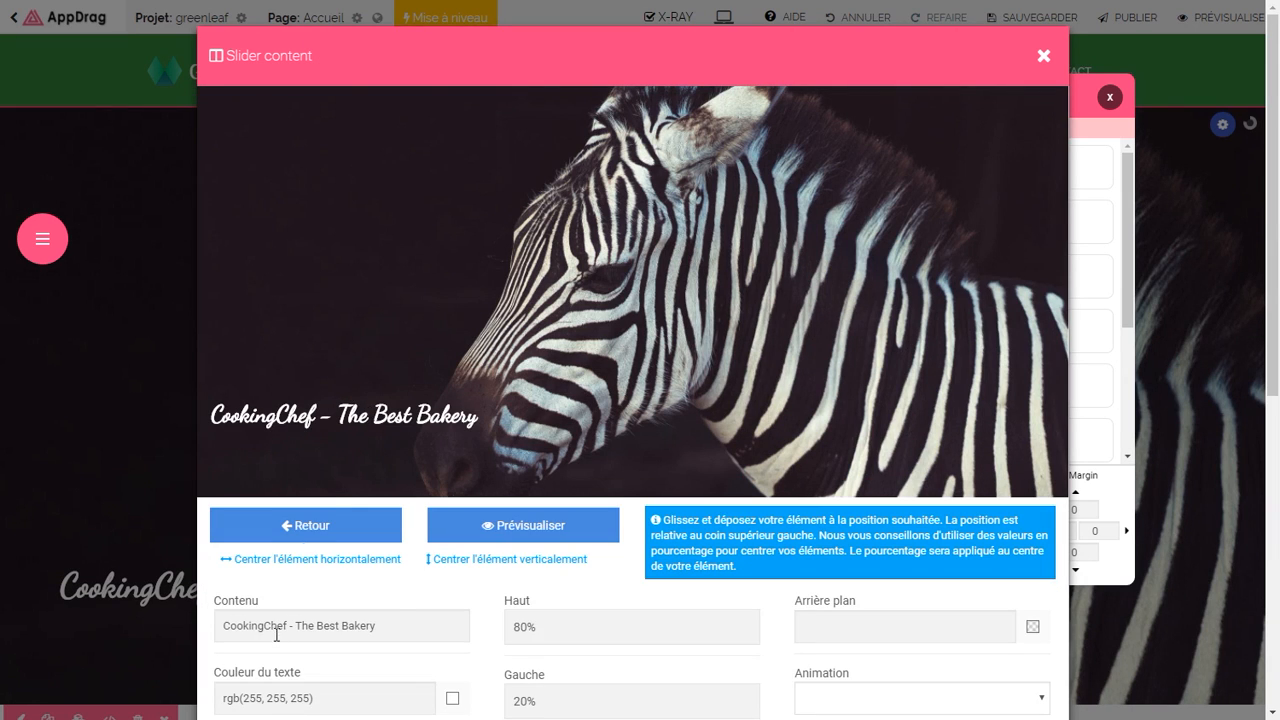
{"action": "left_click_drag", "start_coordinate": [397, 626], "coordinate": [220, 617]}
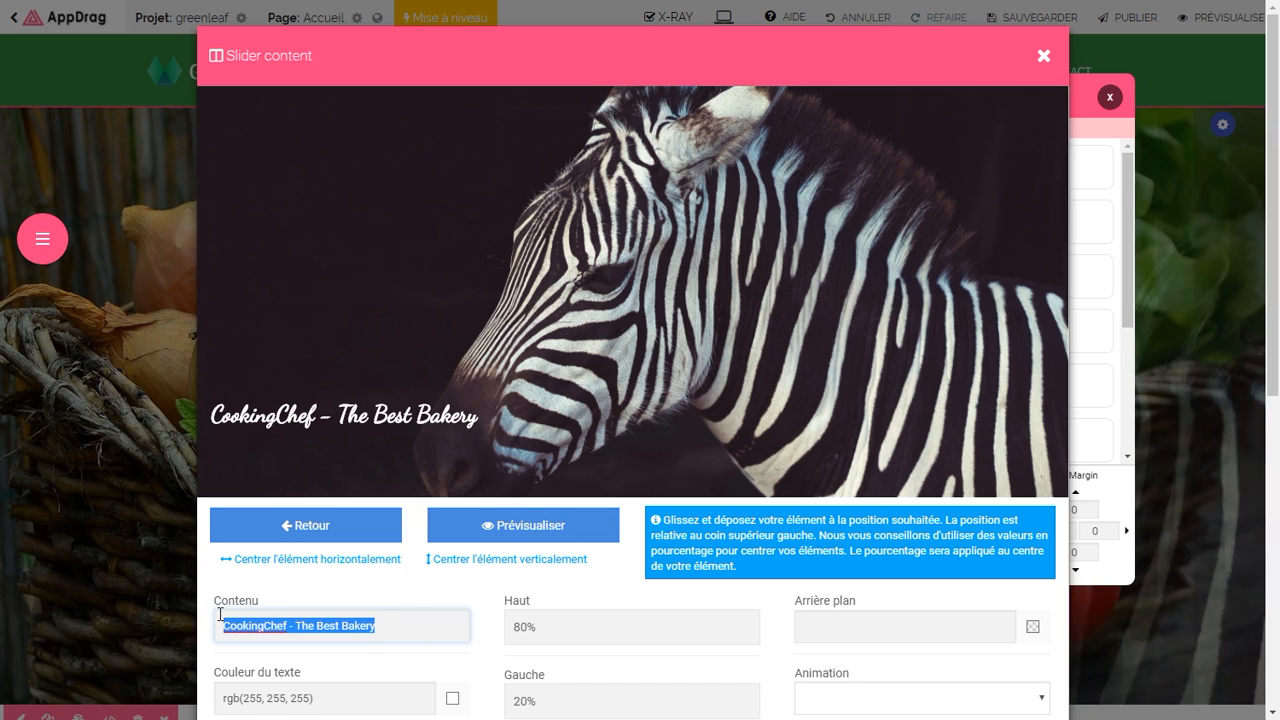
{"action": "type", "text": "Nous nous engag"}
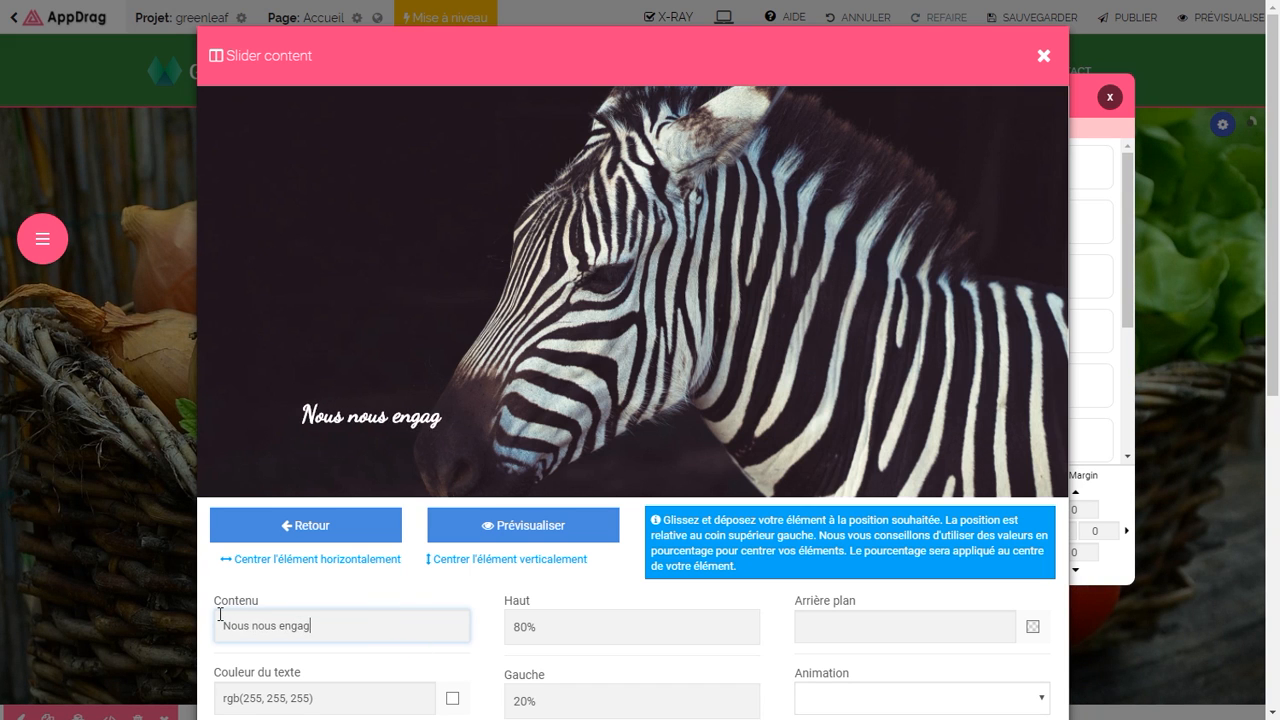
{"action": "type", "text": "eons en afrique p"}
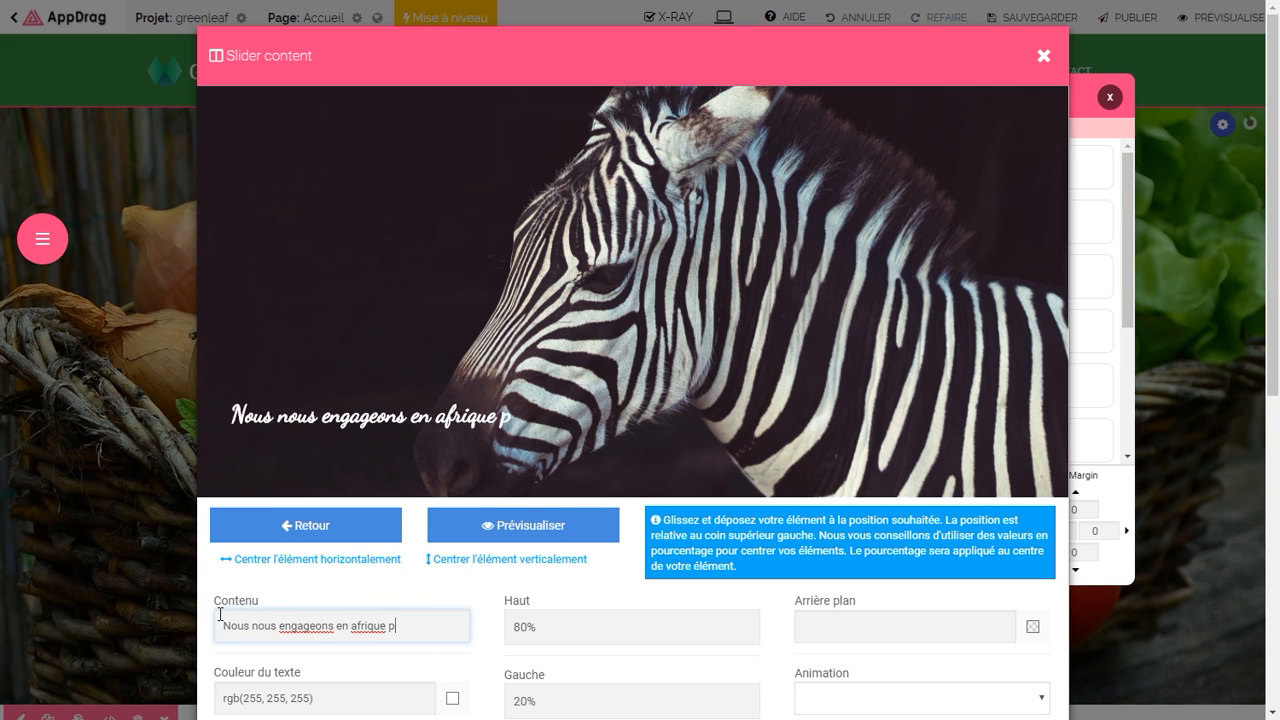
{"action": "key", "text": "BackSpace"}
{"action": "key", "text": "BackSpace"}
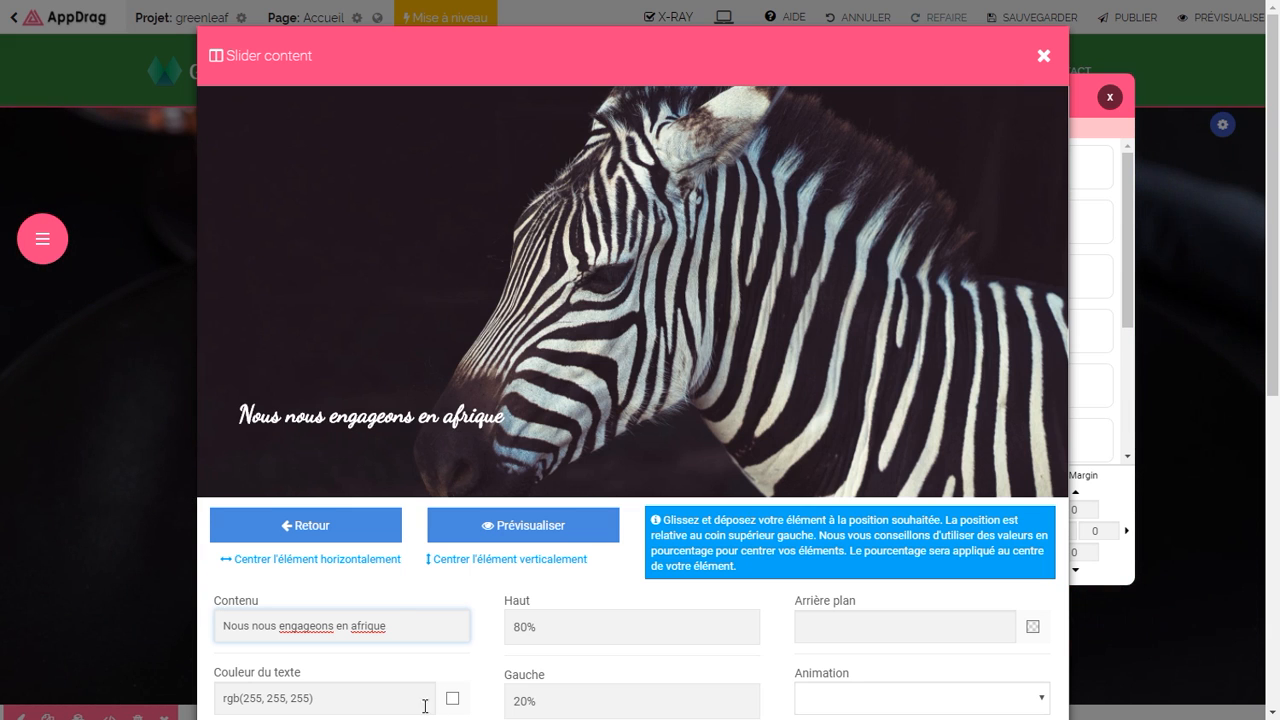
{"action": "left_click_drag", "start_coordinate": [370, 420], "coordinate": [371, 437]}
{"action": "scroll", "coordinate": [770, 634], "scroll_direction": "down", "scroll_amount": 1}
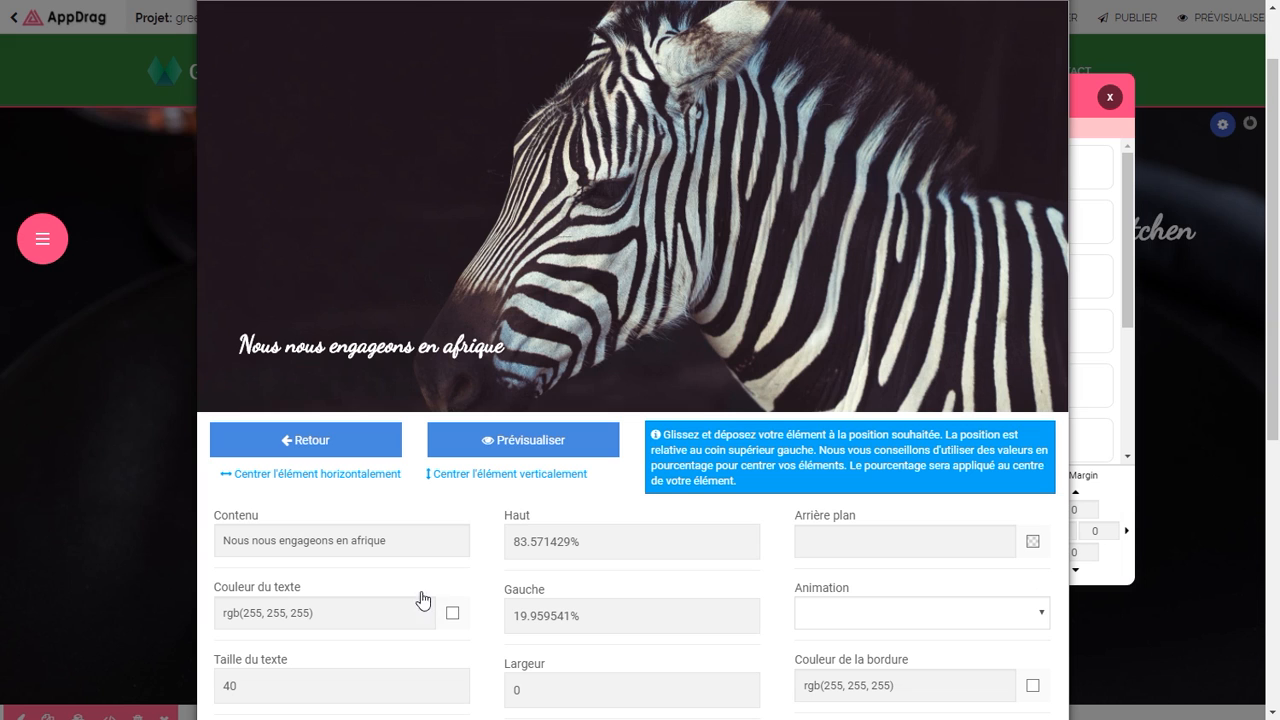
{"action": "left_click", "coordinate": [452, 612]}
{"action": "mouse_move", "coordinate": [386, 665]}
{"action": "left_mouse_down"}
{"action": "mouse_move", "coordinate": [372, 680]}
{"action": "mouse_move", "coordinate": [375, 660]}
{"action": "mouse_move", "coordinate": [340, 640]}
{"action": "left_mouse_up"}
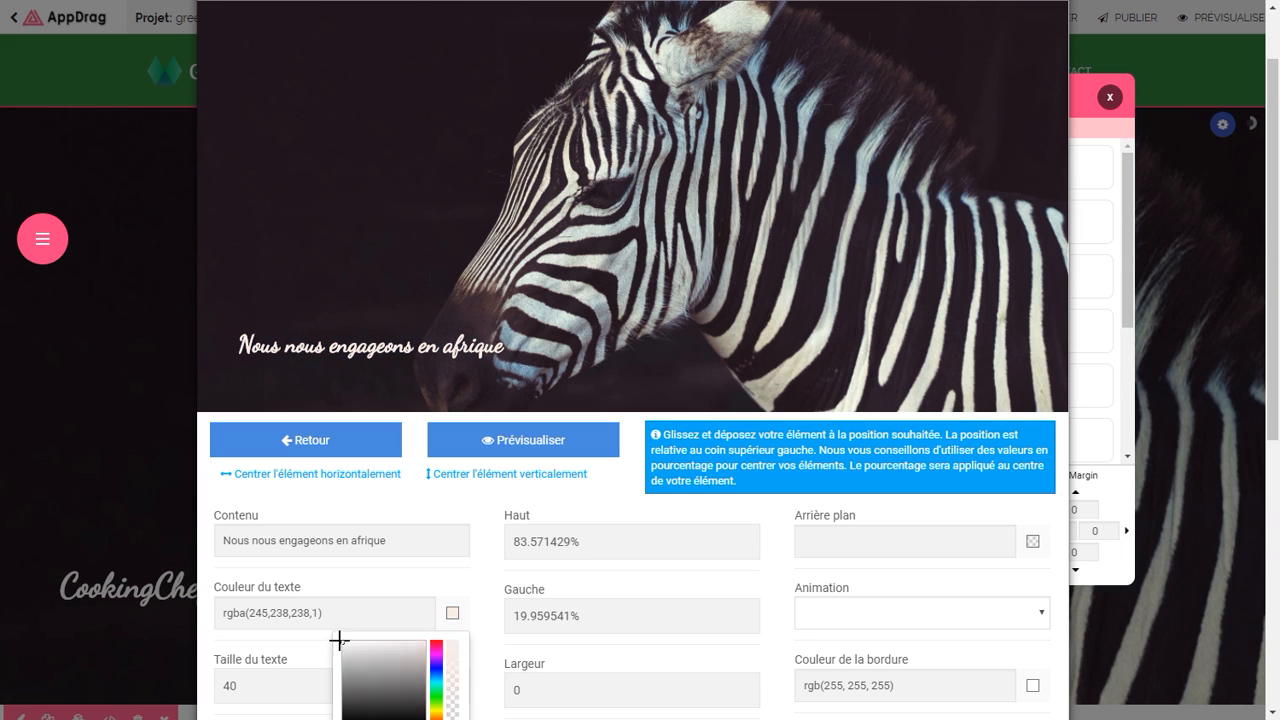
{"action": "left_click", "coordinate": [328, 628]}
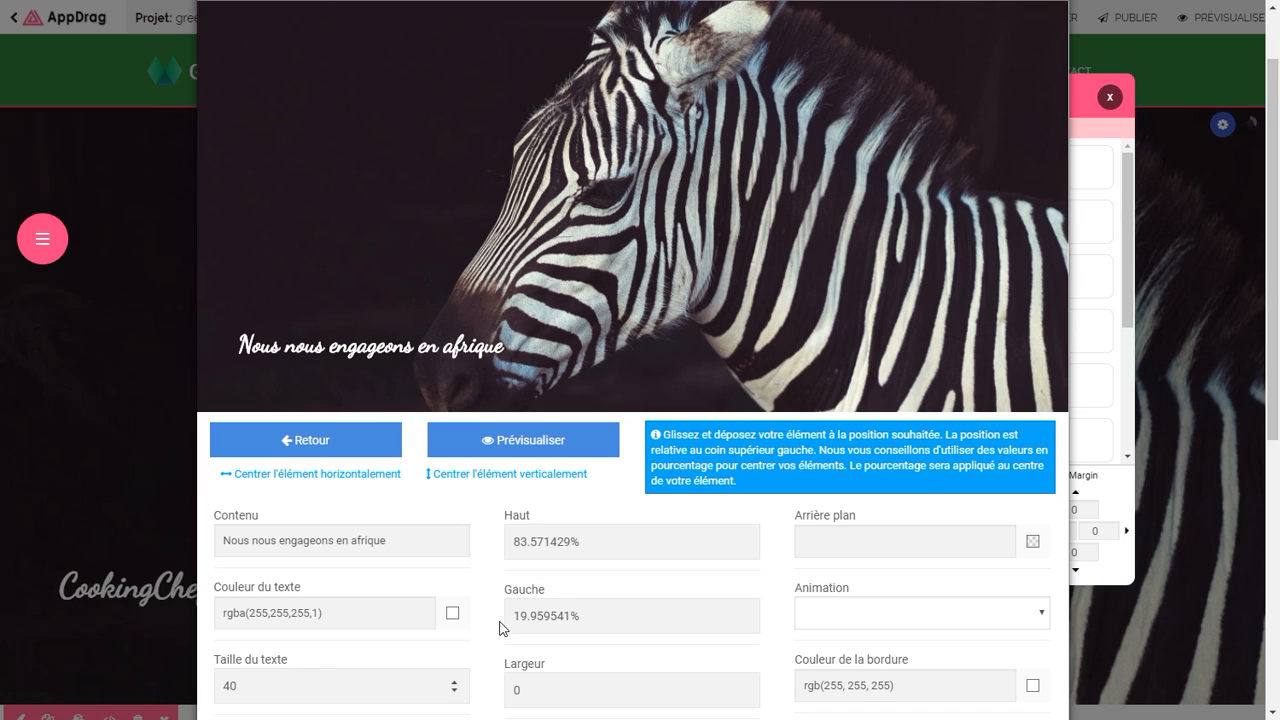
{"action": "scroll", "coordinate": [549, 606], "scroll_direction": "down", "scroll_amount": 2}
{"action": "scroll", "coordinate": [410, 470], "scroll_direction": "up", "scroll_amount": 3}
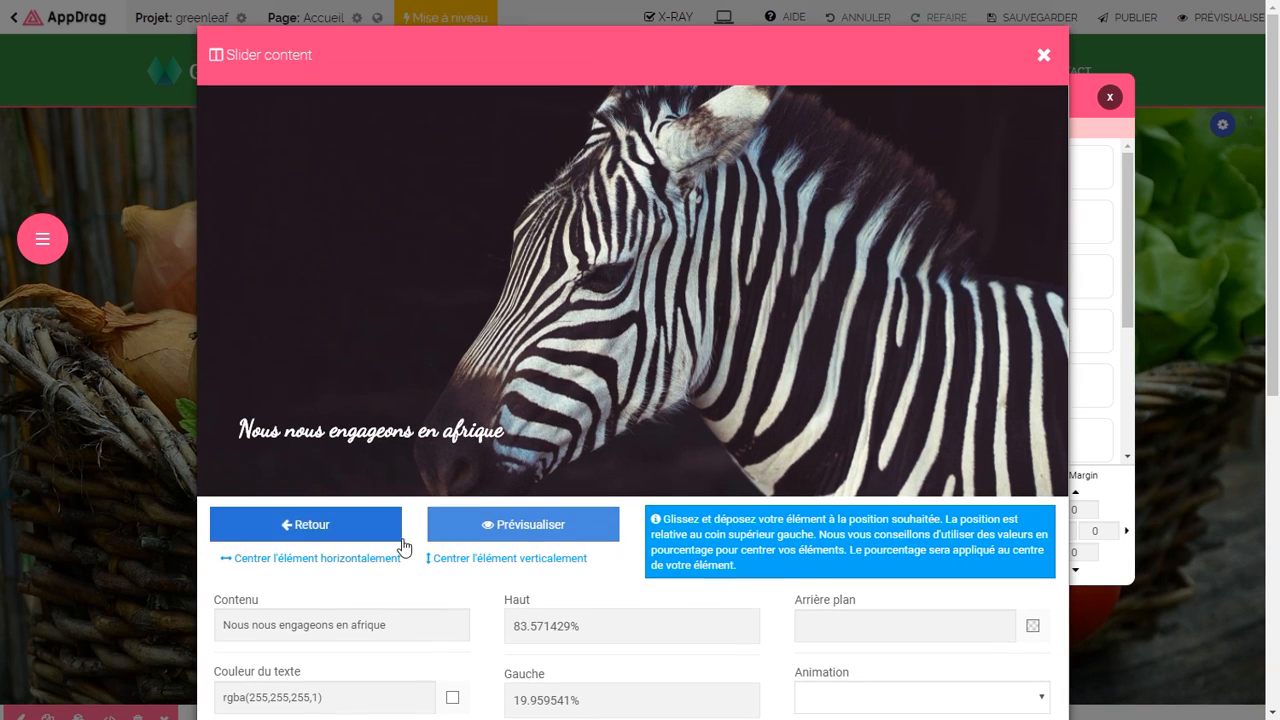
{"action": "left_click", "coordinate": [337, 540]}
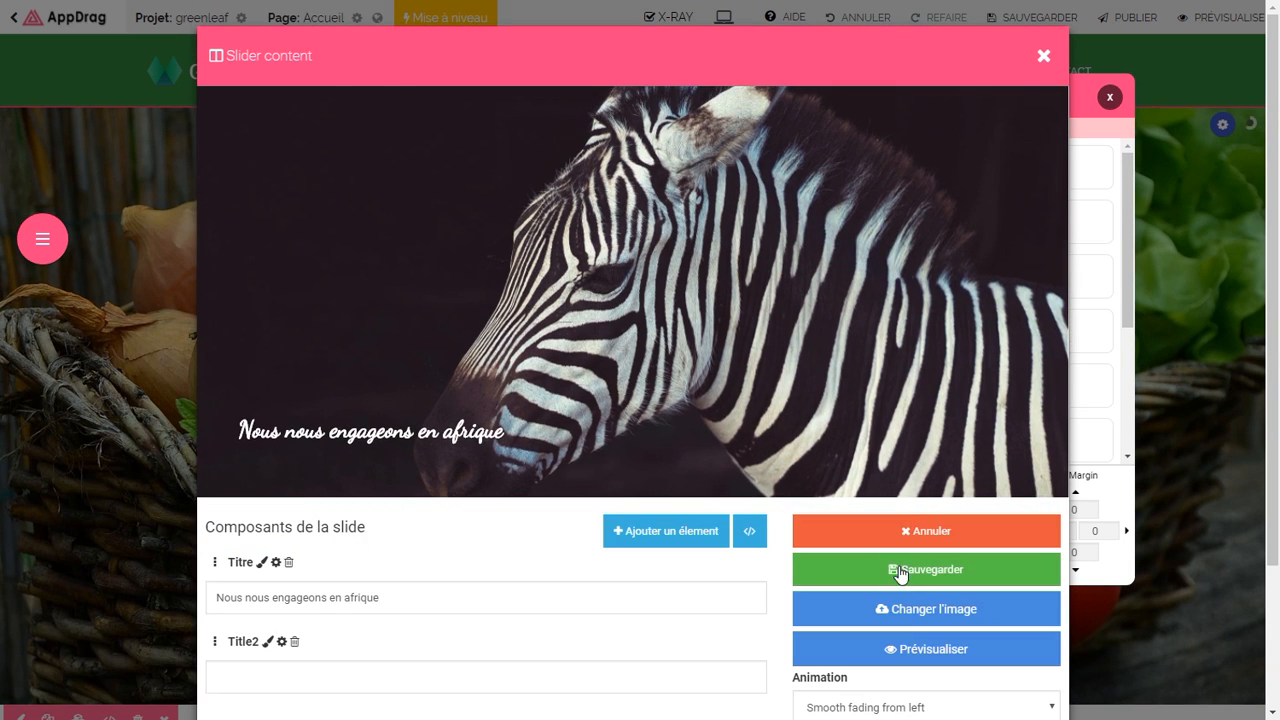
Step: Turn the second slide into an XL lion photo captioned 'Pour le bien etre des animaux'
{"action": "left_click", "coordinate": [900, 571]}
{"action": "left_click", "coordinate": [753, 183]}
{"action": "left_click", "coordinate": [926, 609]}
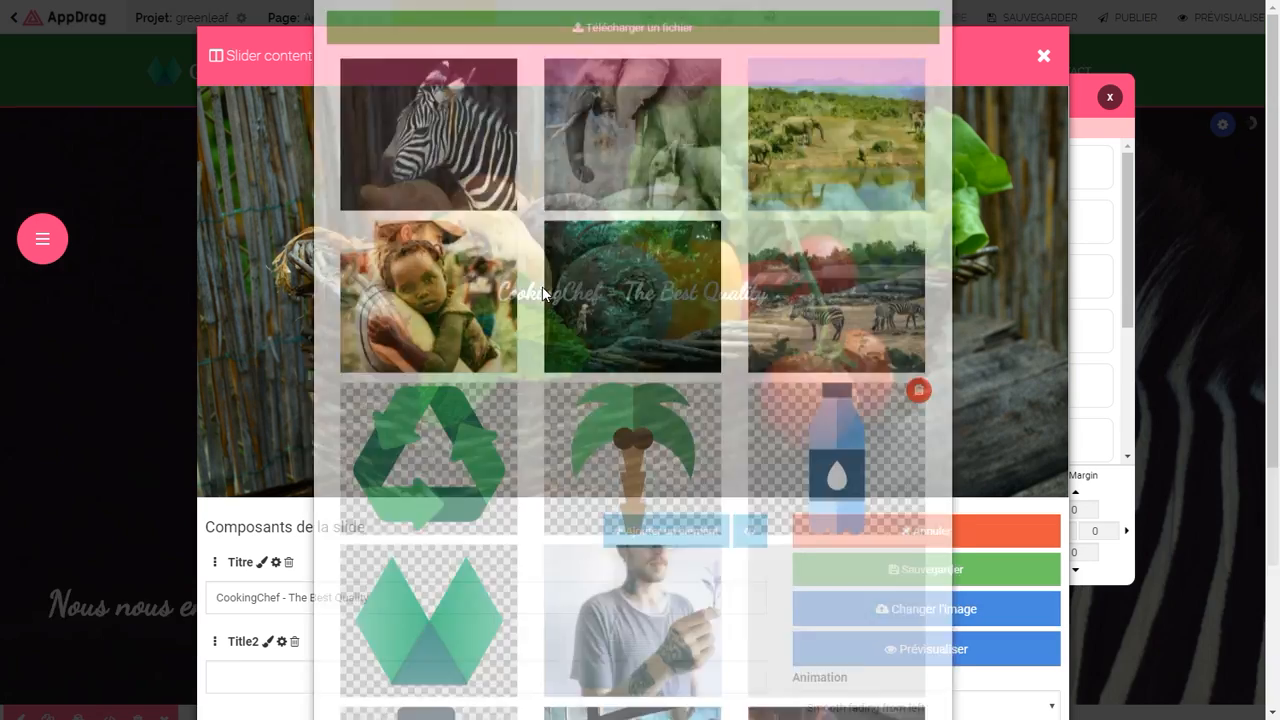
{"action": "left_click", "coordinate": [437, 113]}
{"action": "left_click", "coordinate": [853, 494]}
{"action": "left_click", "coordinate": [806, 140]}
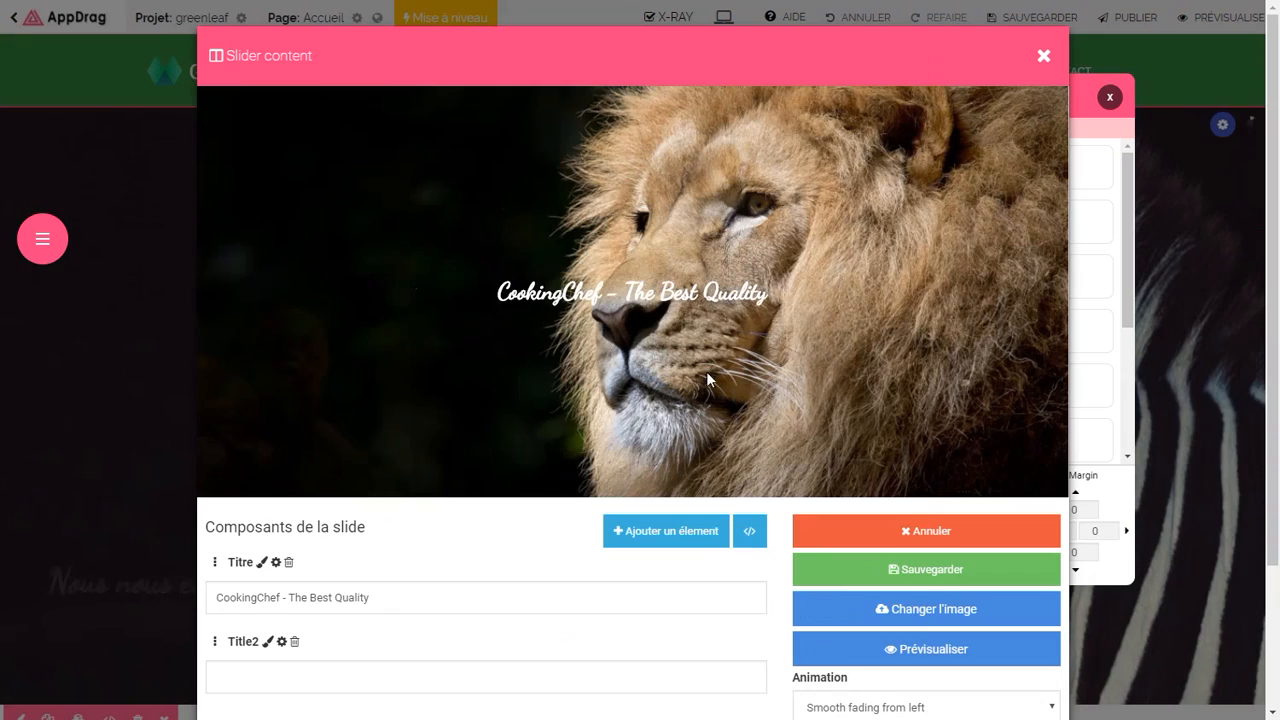
{"action": "left_click_drag", "start_coordinate": [572, 296], "coordinate": [323, 447]}
{"action": "left_click_drag", "start_coordinate": [400, 626], "coordinate": [209, 625]}
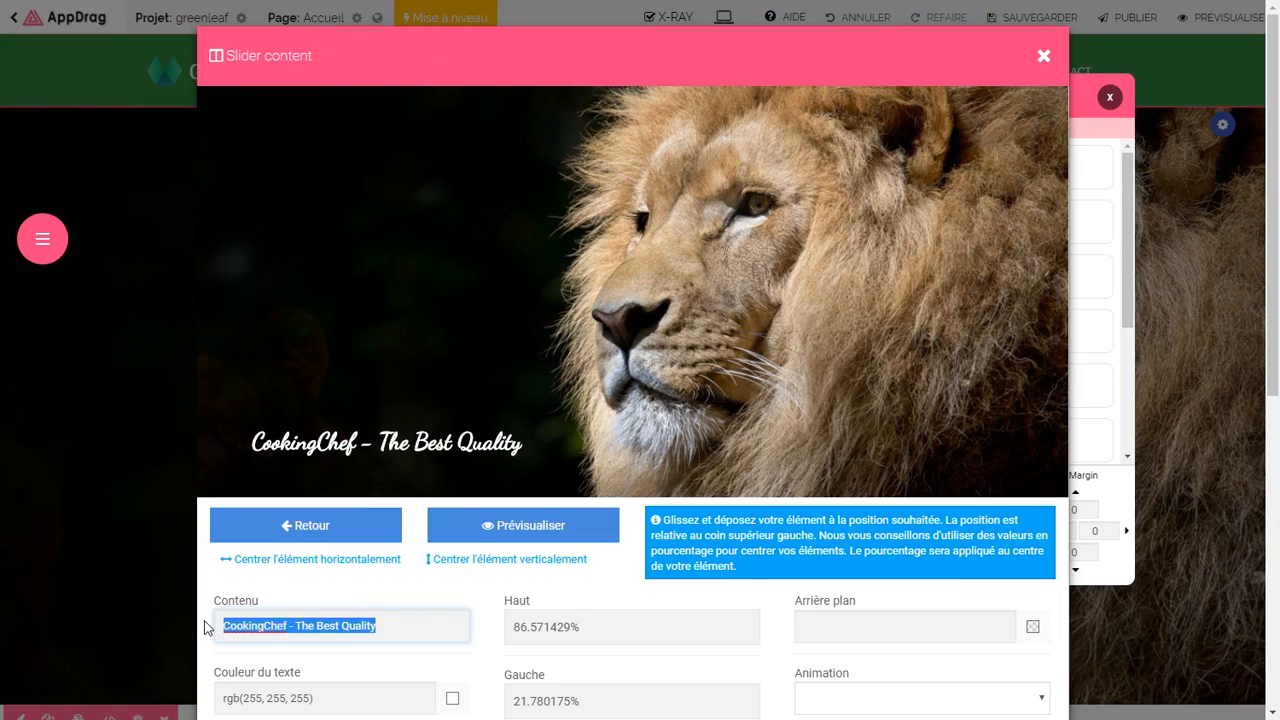
{"action": "type", "text": "Pour le bien etre des animaux"}
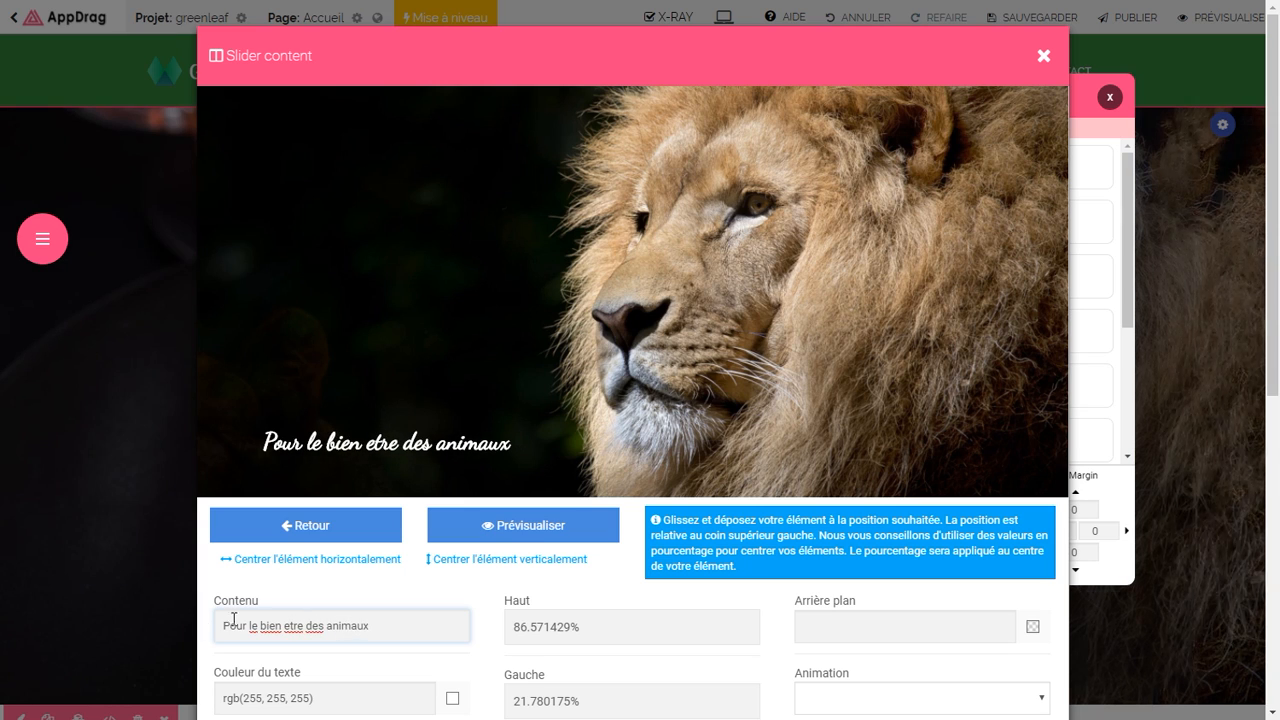
{"action": "left_click", "coordinate": [306, 525]}
{"action": "left_click", "coordinate": [926, 569]}
Step: Turn the third slide into an XL 'jungle' forest photo captioned 'Au plus près de la nature'
{"action": "left_click", "coordinate": [950, 177]}
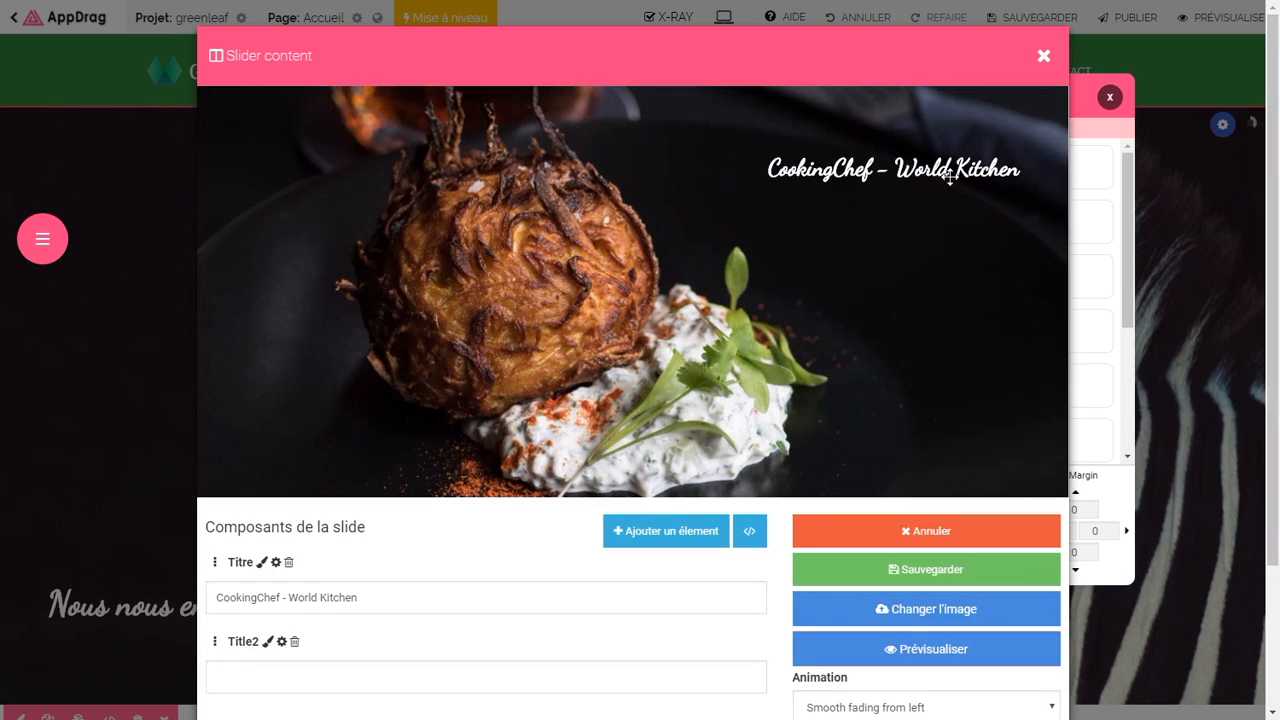
{"action": "left_click", "coordinate": [926, 608]}
{"action": "left_click", "coordinate": [440, 113]}
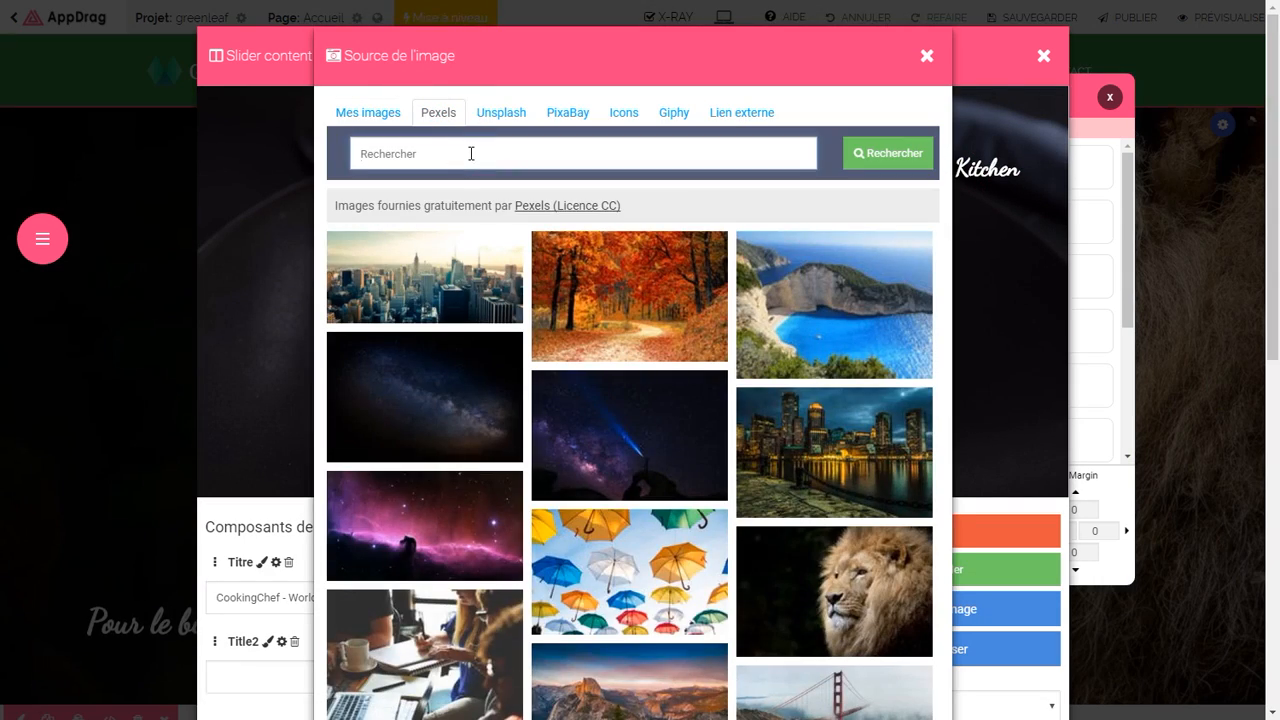
{"action": "left_click", "coordinate": [471, 153]}
{"action": "type", "text": "jungle"}
{"action": "key", "text": "Return"}
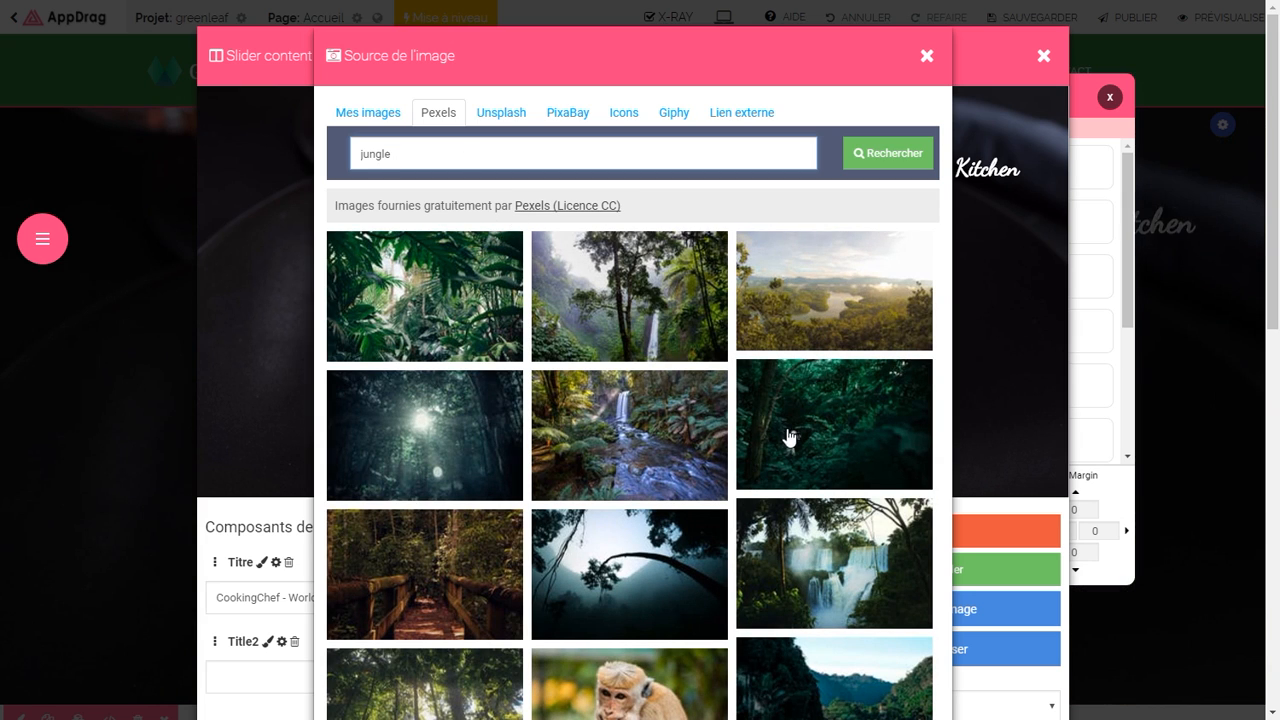
{"action": "left_click", "coordinate": [845, 153]}
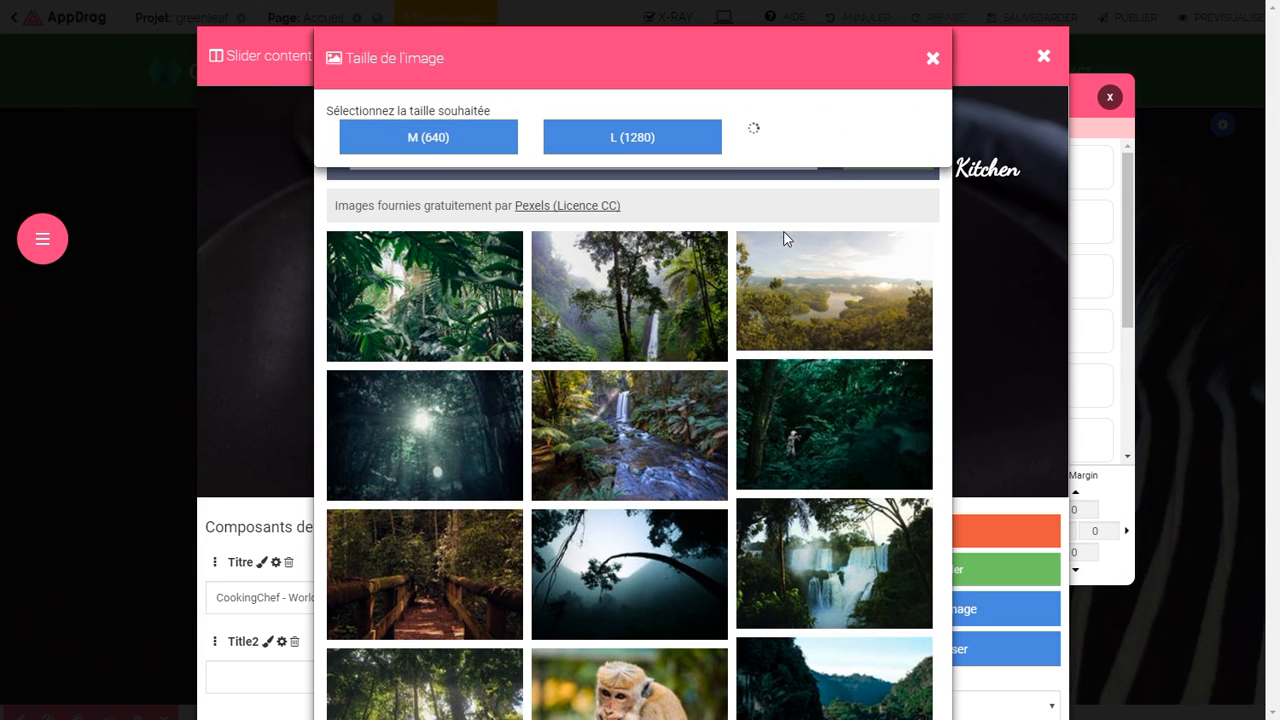
{"action": "left_click", "coordinate": [817, 197]}
{"action": "left_click_drag", "start_coordinate": [817, 197], "coordinate": [347, 457]}
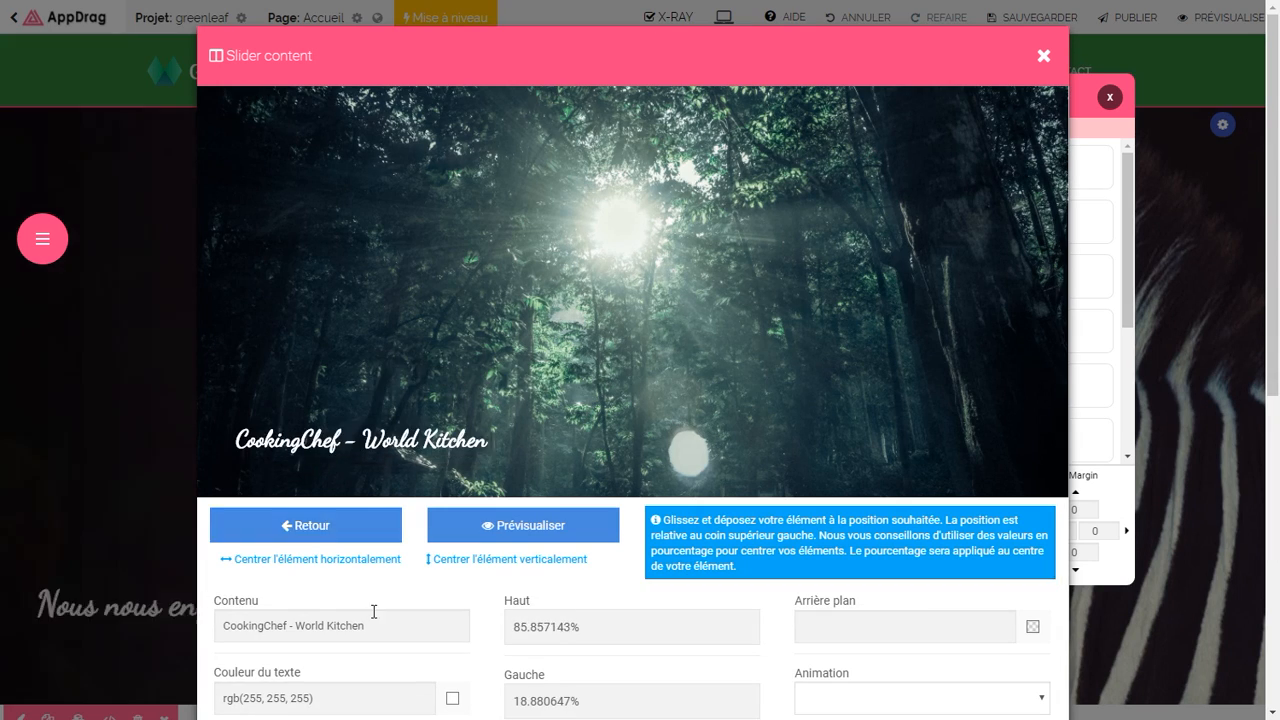
{"action": "left_click_drag", "start_coordinate": [375, 626], "coordinate": [206, 626]}
{"action": "type", "text": "Au plus près de la nature"}
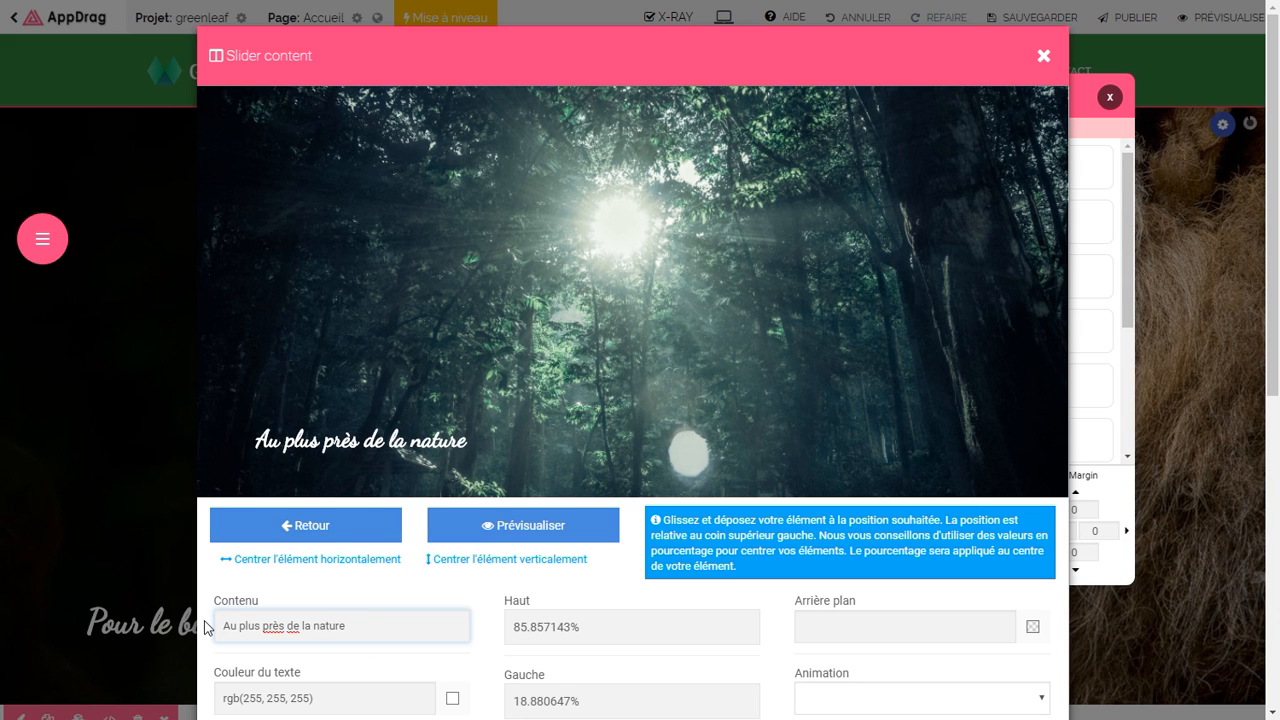
{"action": "left_click", "coordinate": [305, 525]}
{"action": "left_click", "coordinate": [913, 572]}
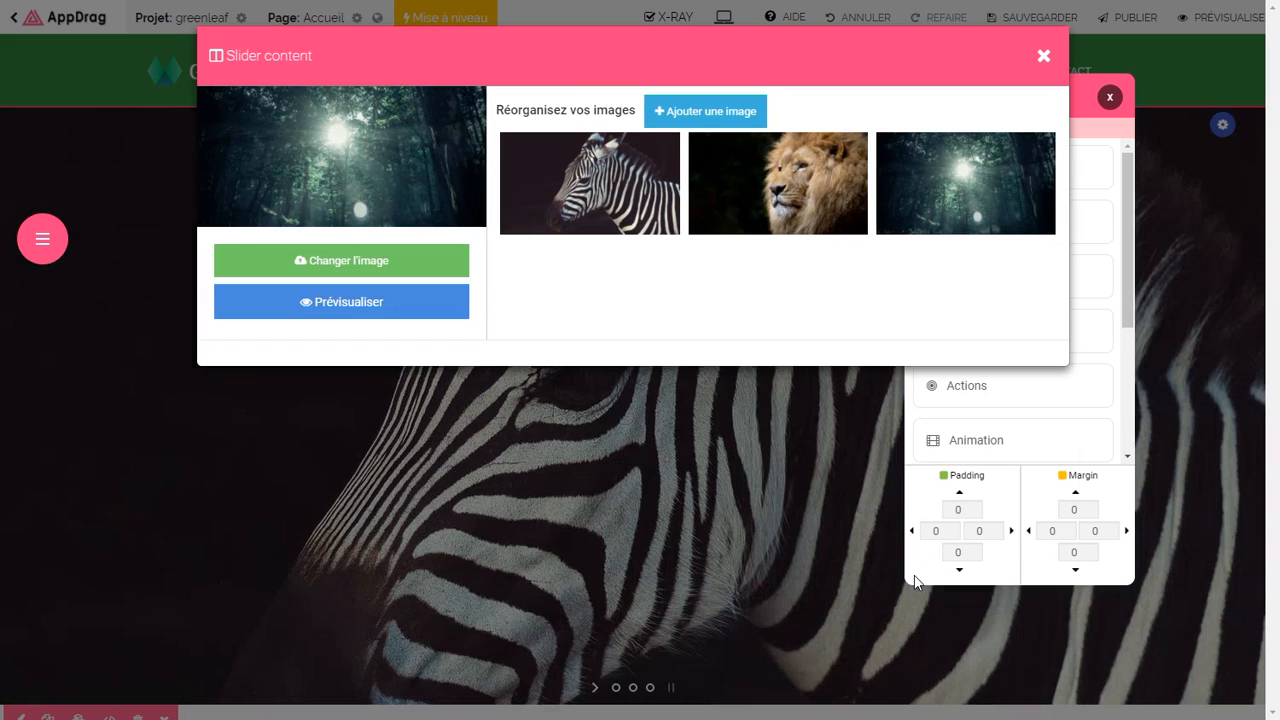
Step: Close the slider editors, save the homepage and open the a propos page
{"action": "left_click", "coordinate": [1041, 58]}
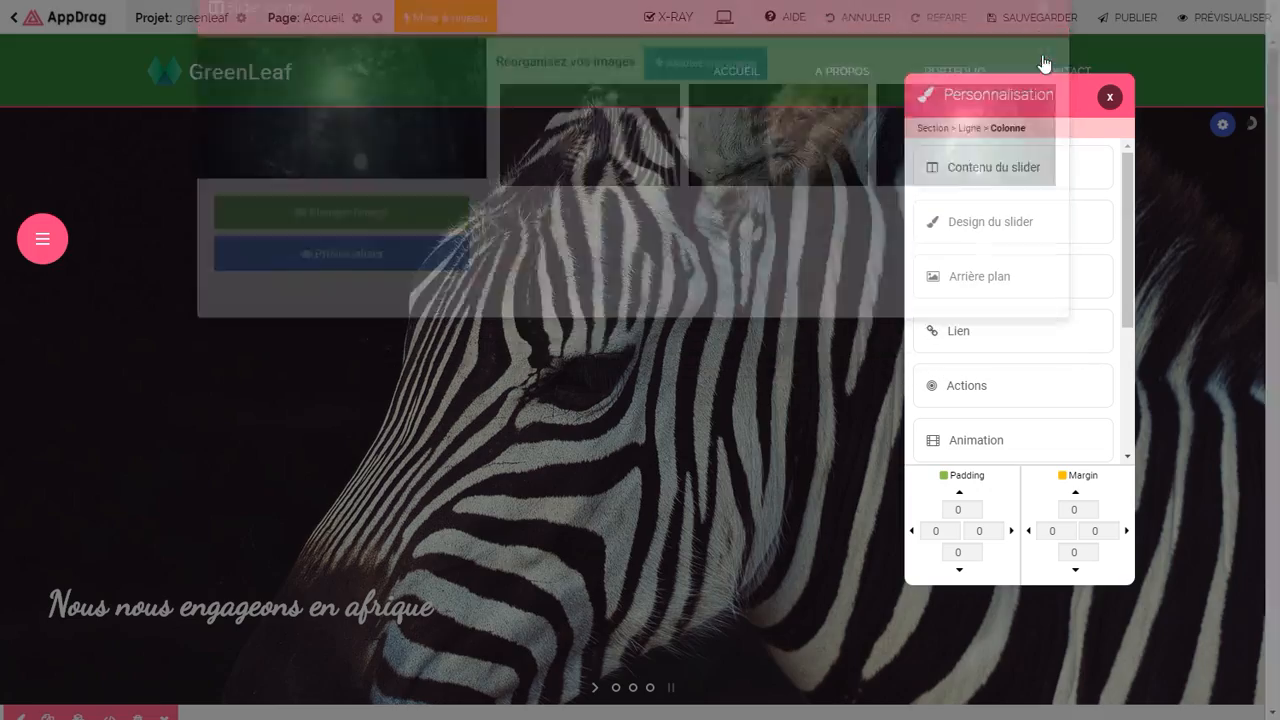
{"action": "left_click", "coordinate": [1109, 99]}
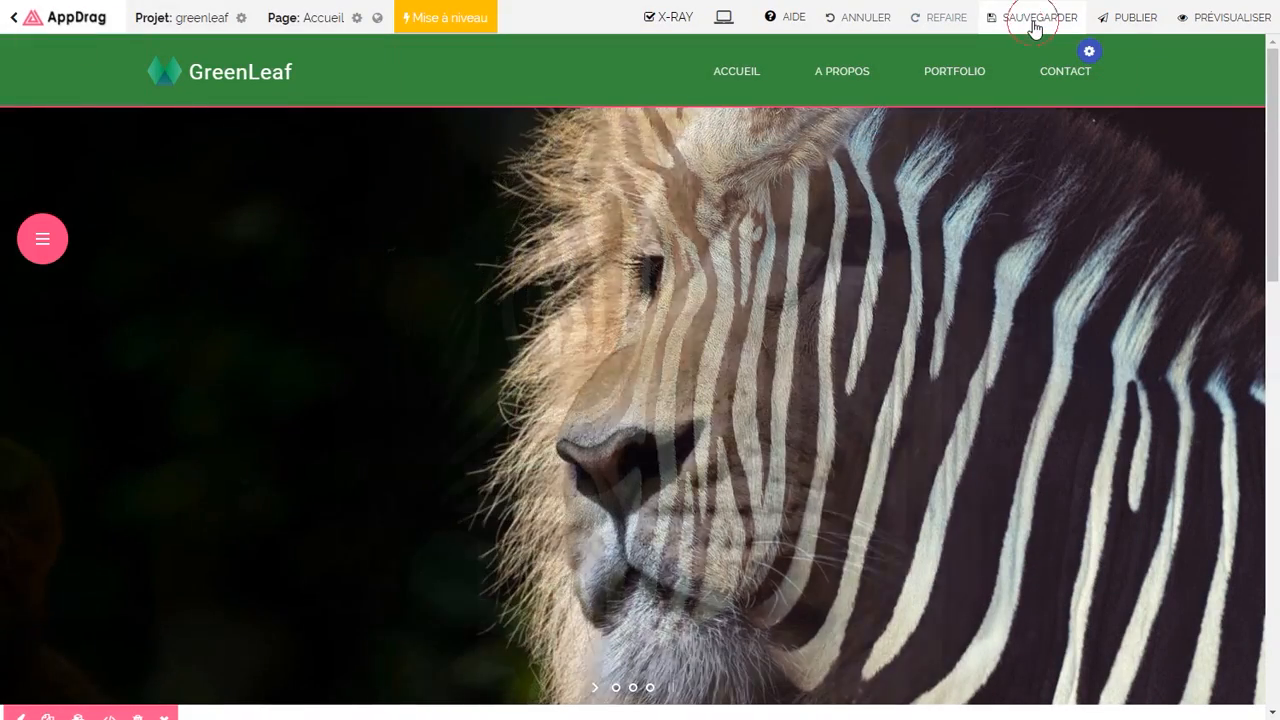
{"action": "left_click", "coordinate": [1035, 27]}
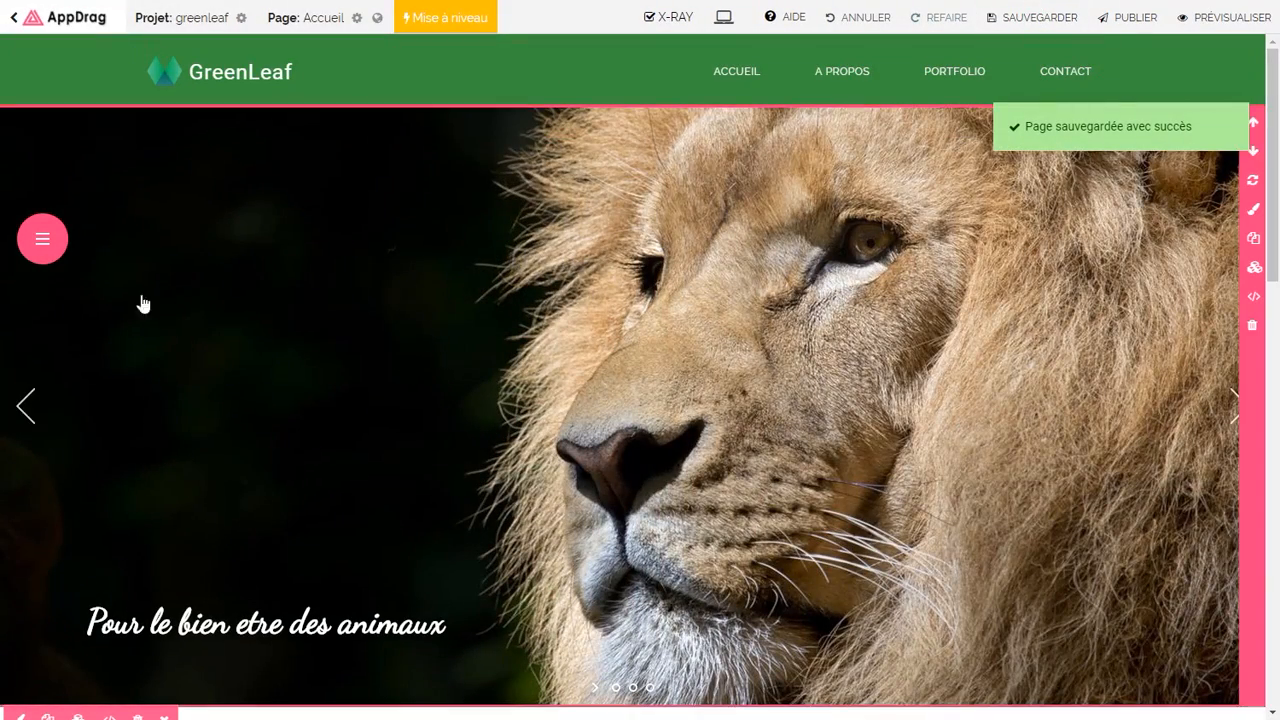
{"action": "left_click", "coordinate": [43, 241]}
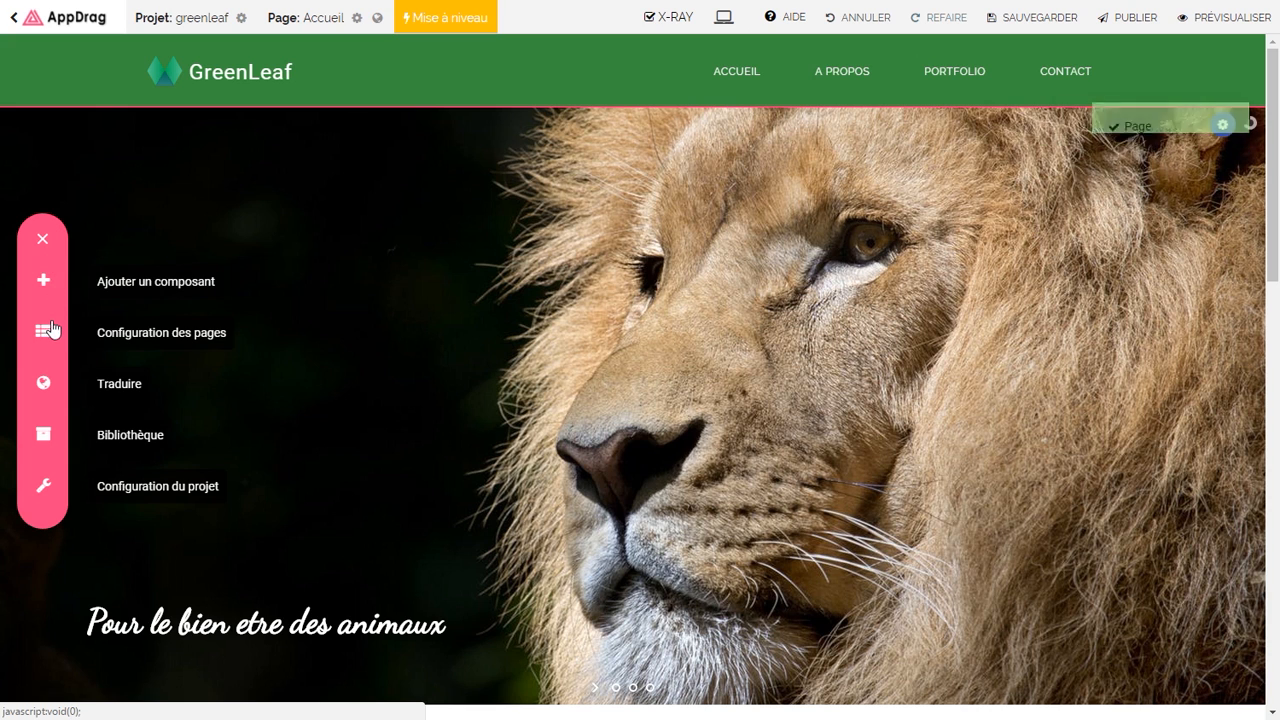
{"action": "left_click", "coordinate": [46, 328]}
{"action": "left_click", "coordinate": [205, 364]}
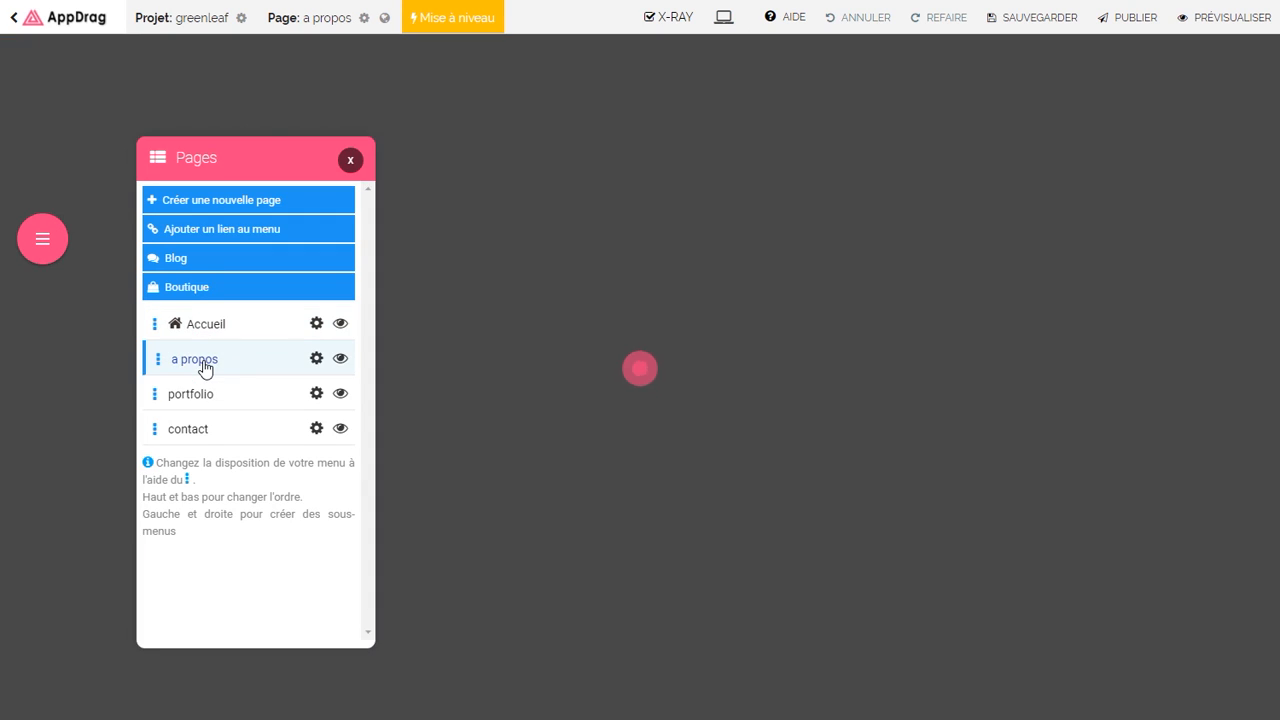
Step: Replace the a propos page's section with the Hero 40 template
{"action": "left_click", "coordinate": [581, 343]}
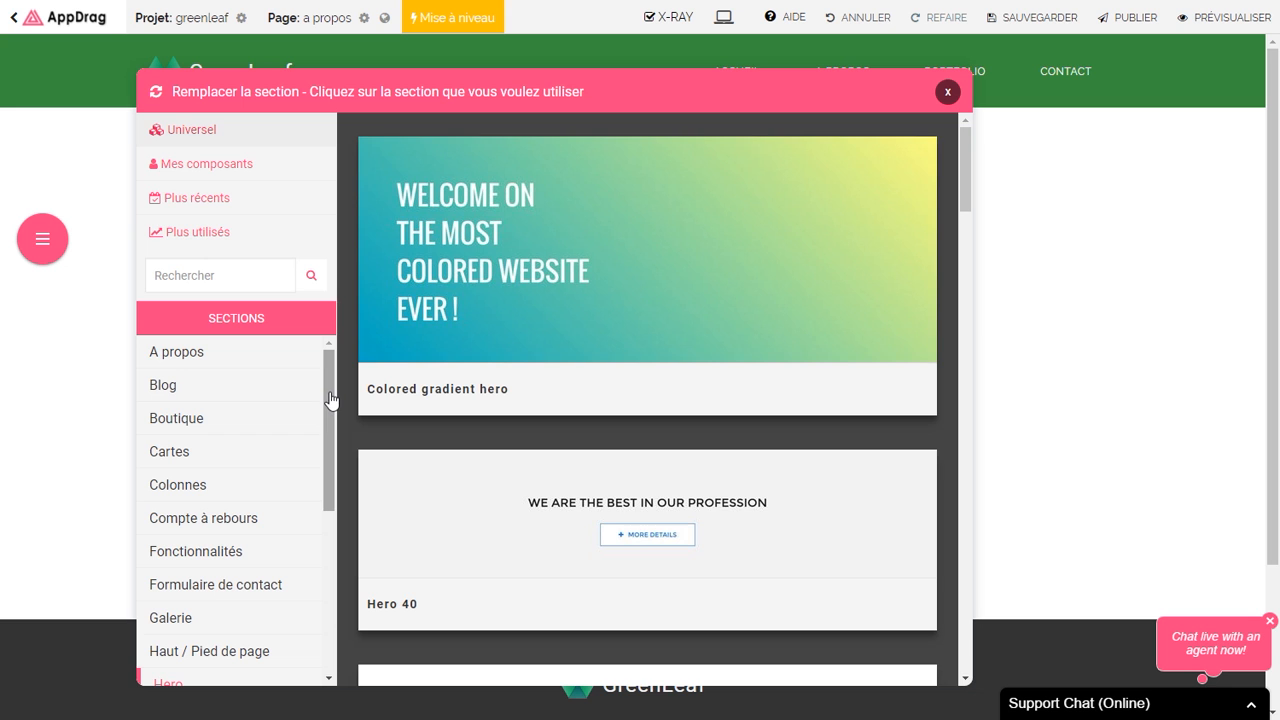
{"action": "left_click", "coordinate": [261, 364]}
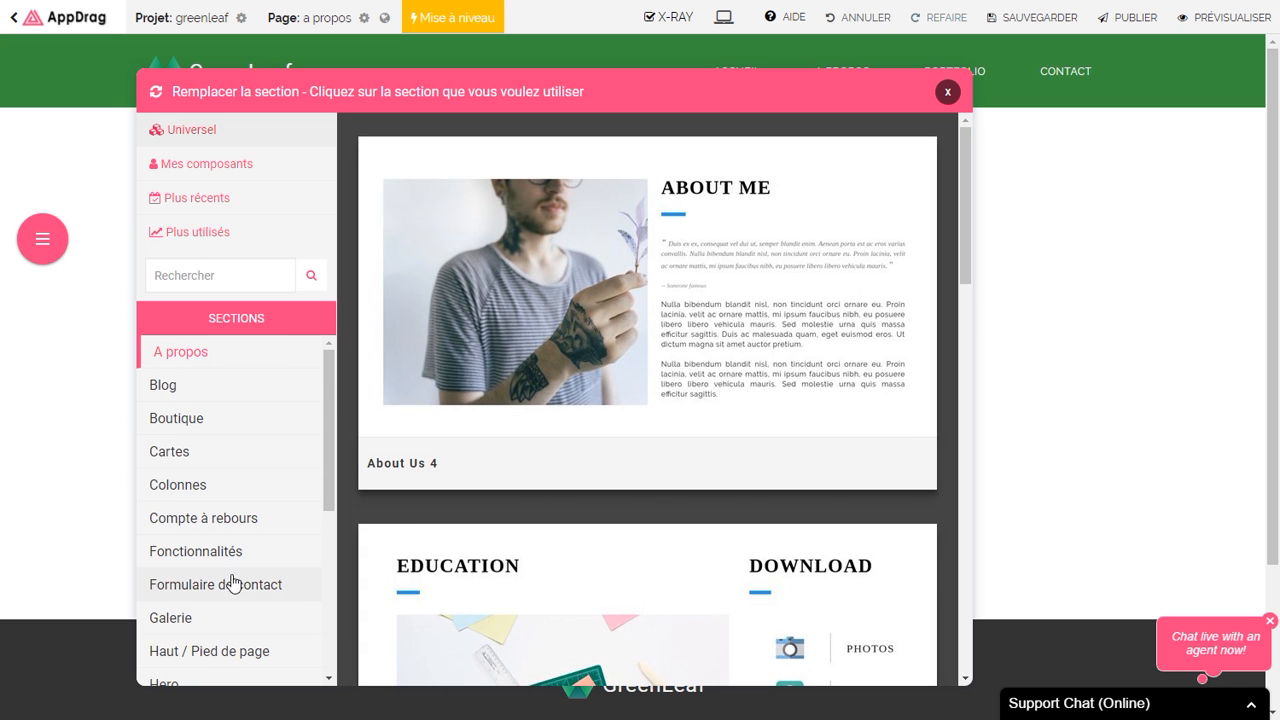
{"action": "left_click", "coordinate": [190, 684]}
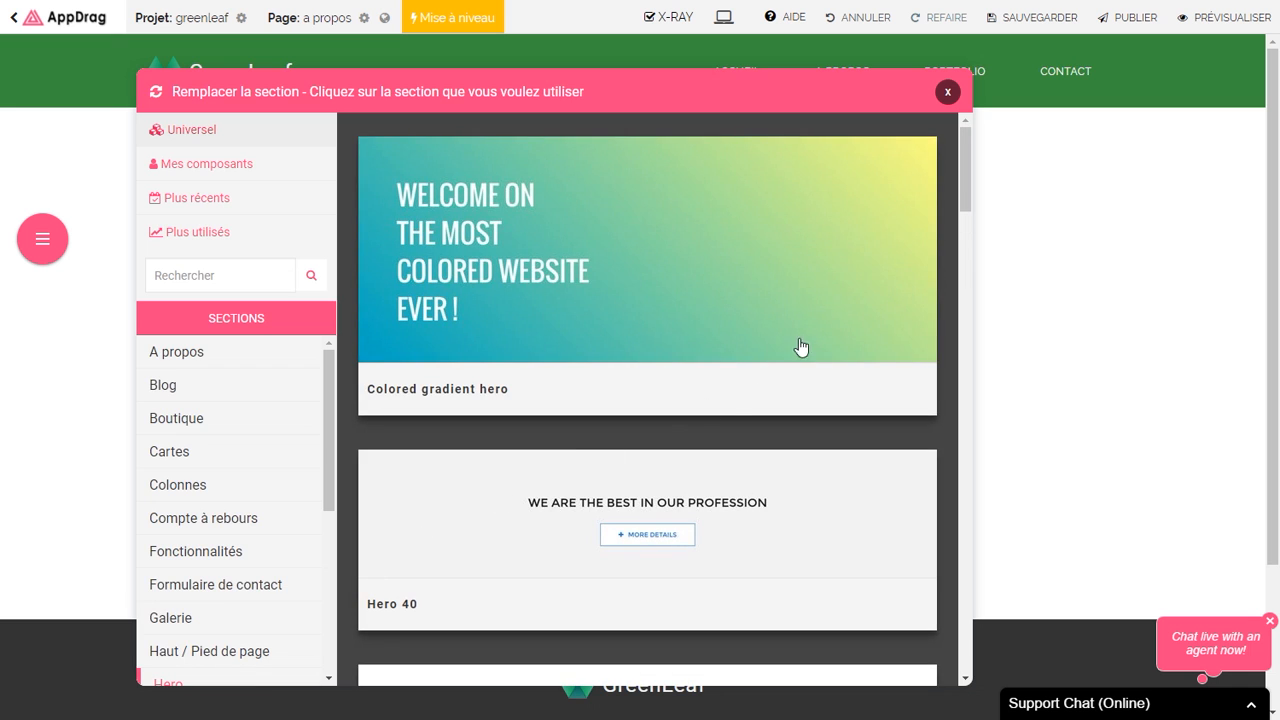
{"action": "scroll", "coordinate": [963, 194], "scroll_direction": "down", "scroll_amount": 2}
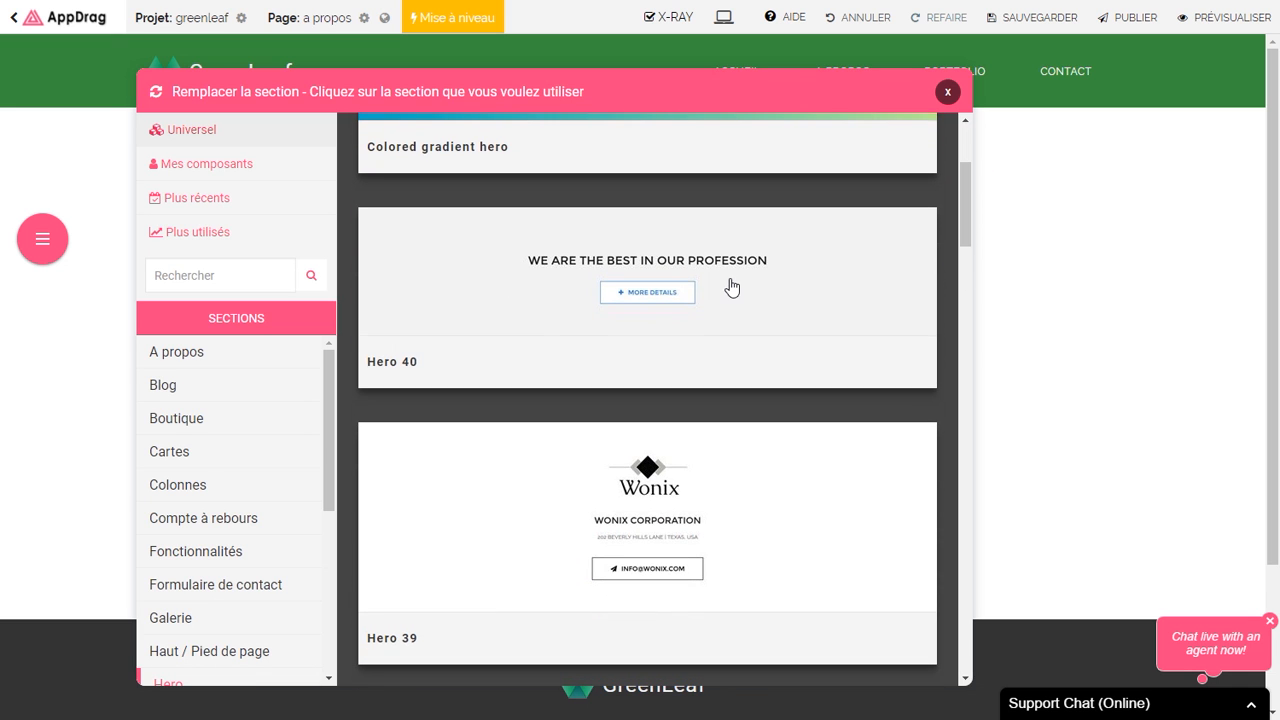
{"action": "left_click", "coordinate": [731, 287]}
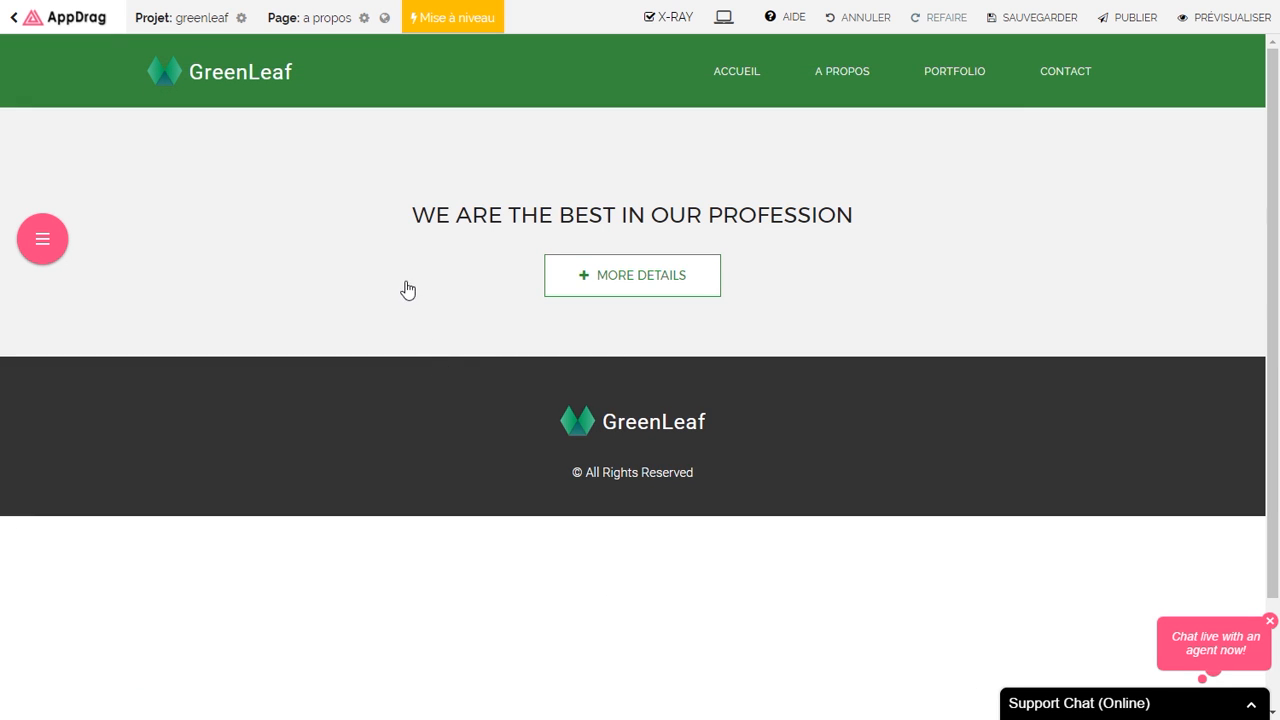
Step: Set the hero background to a Pexels 'jungle' photo at the largest 1920 size
{"action": "mouse_move", "coordinate": [534, 214]}
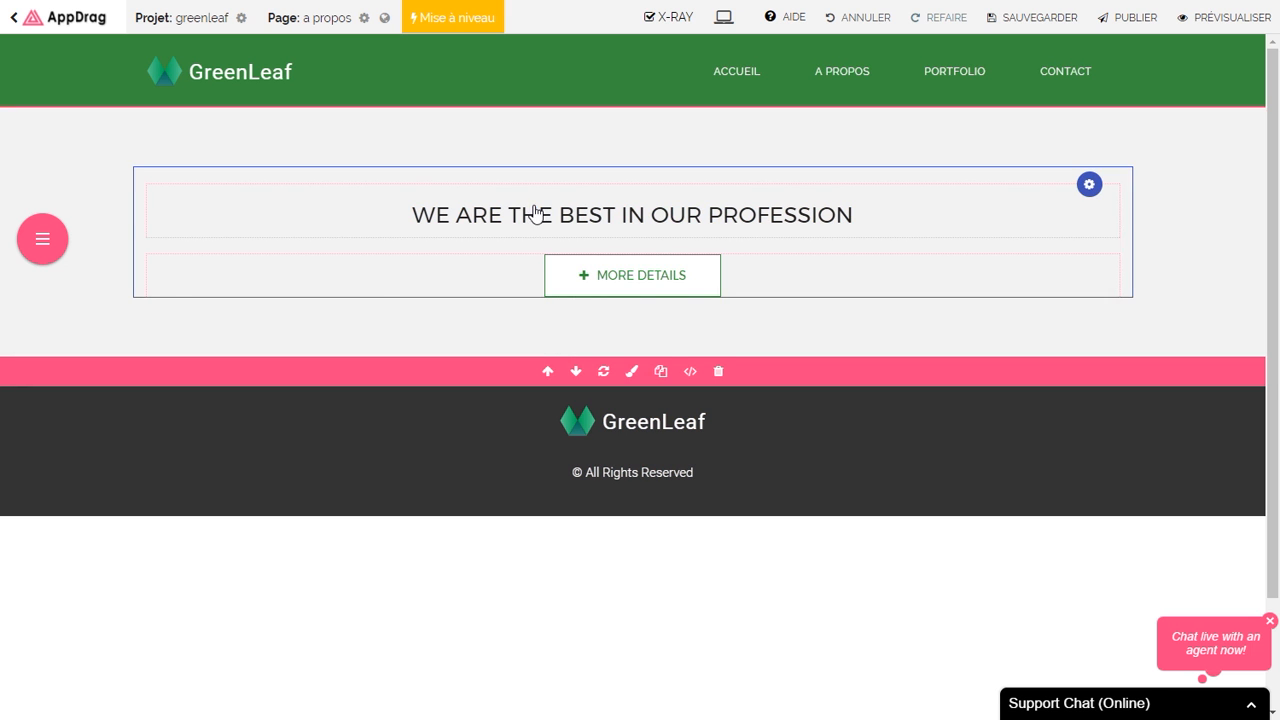
{"action": "left_click", "coordinate": [634, 376]}
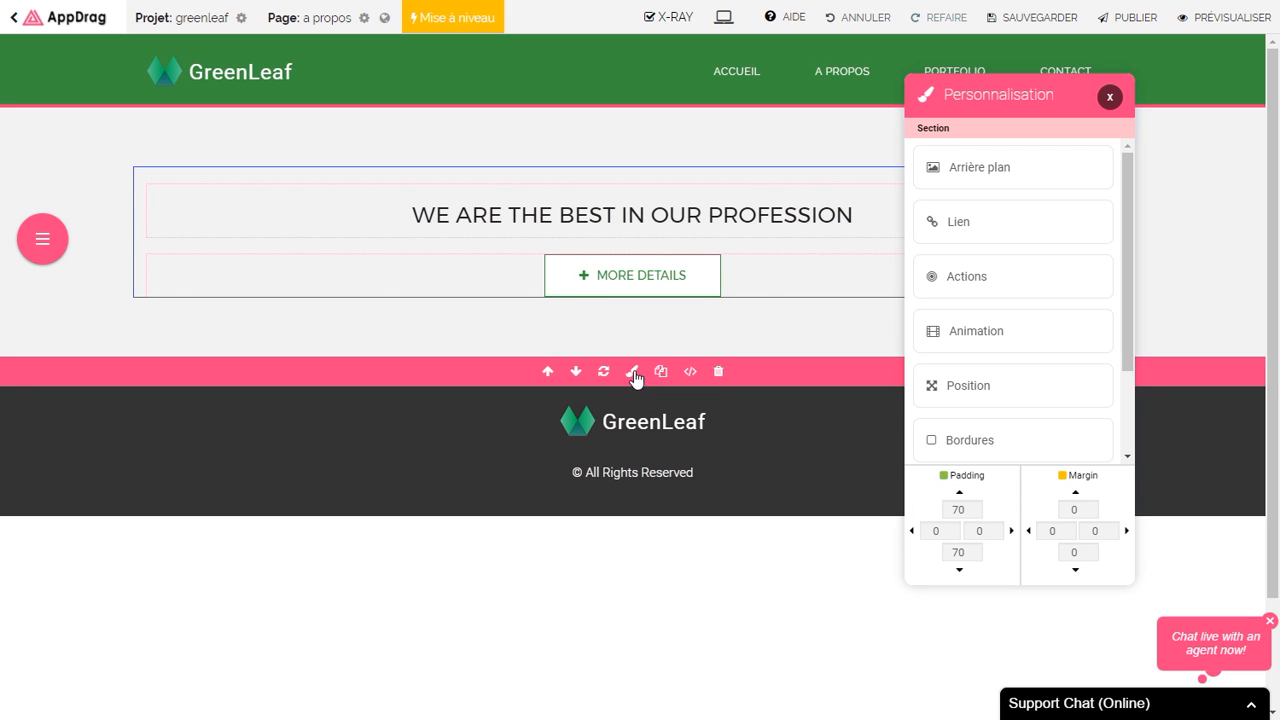
{"action": "left_click", "coordinate": [969, 175]}
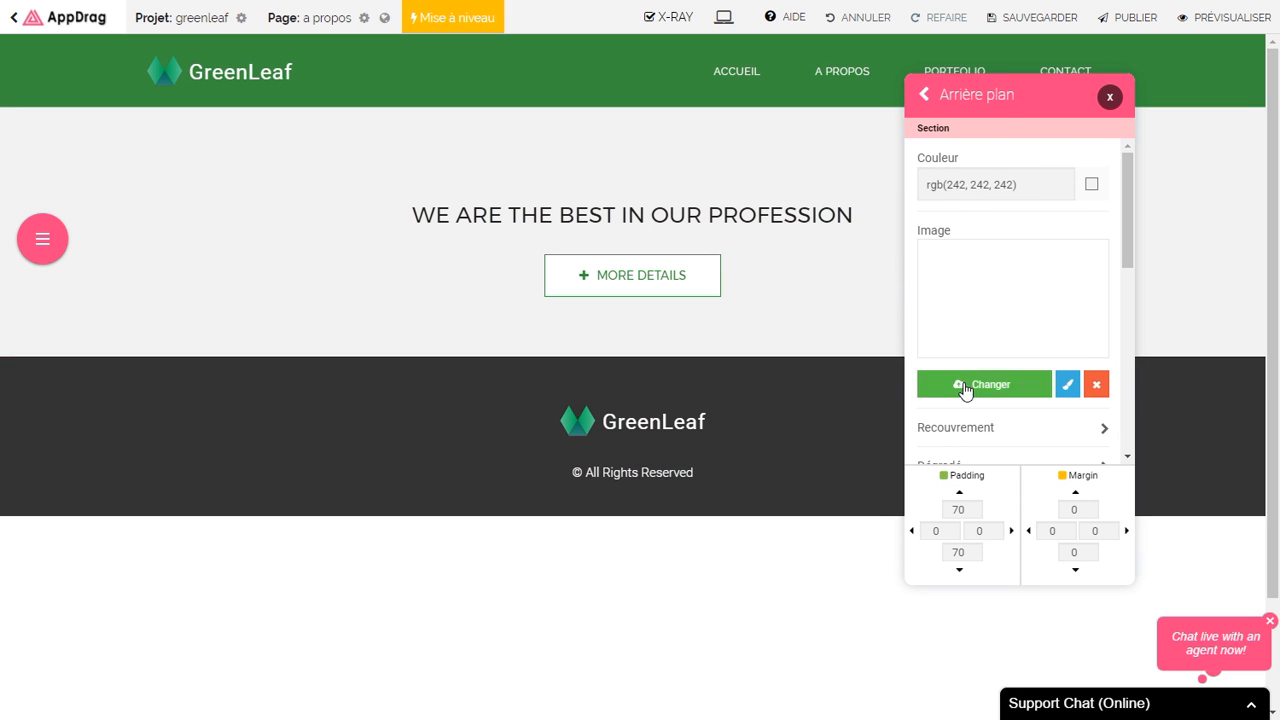
{"action": "left_click", "coordinate": [975, 384]}
{"action": "left_click", "coordinate": [443, 125]}
{"action": "left_click", "coordinate": [445, 155]}
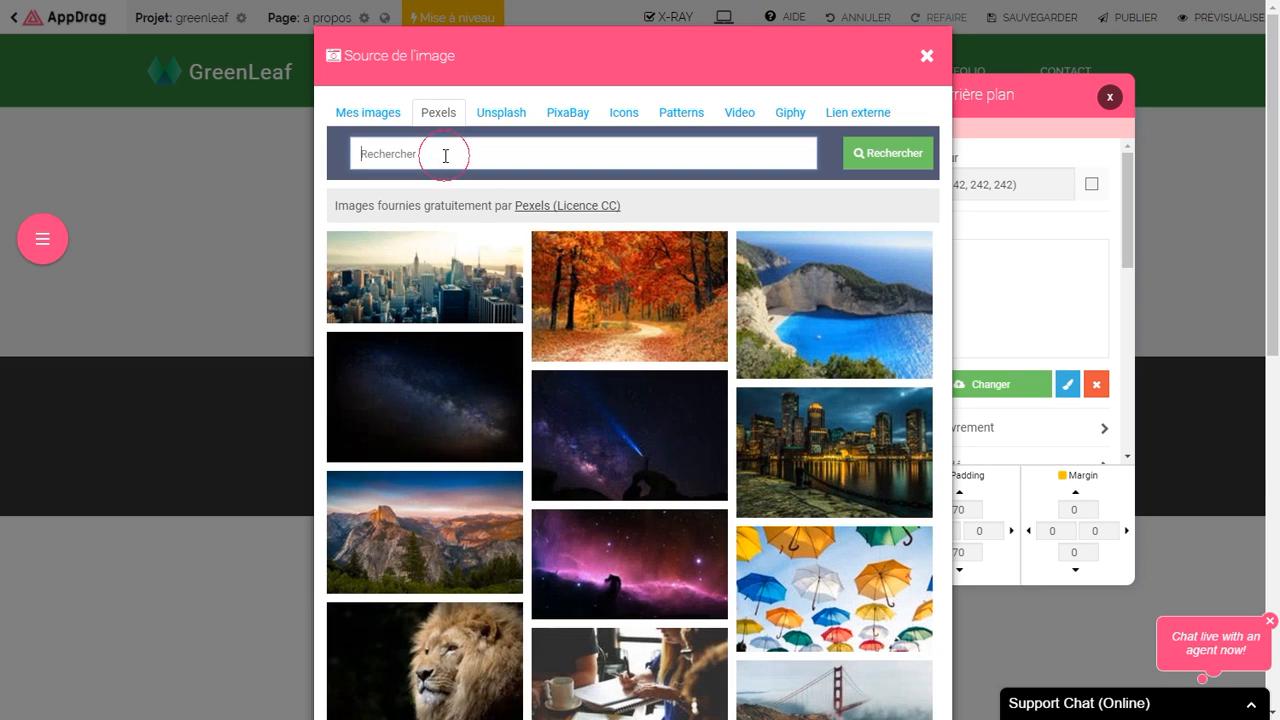
{"action": "left_click", "coordinate": [883, 155]}
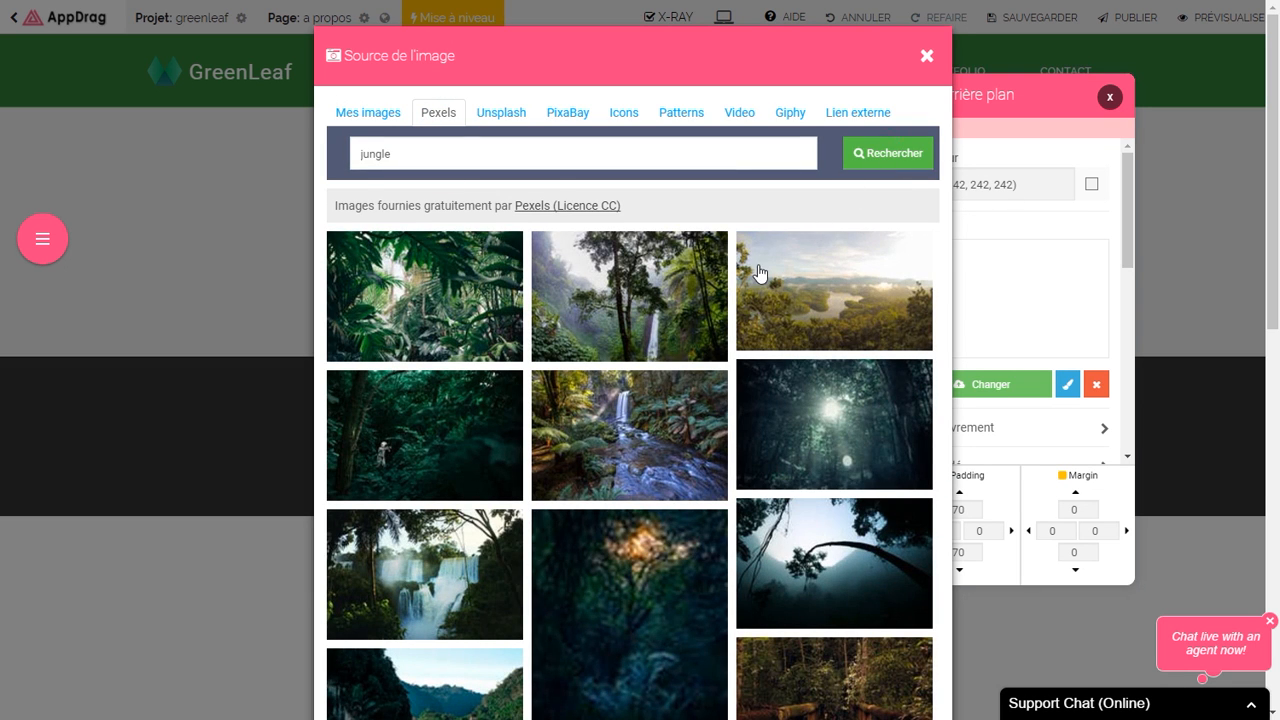
{"action": "left_click", "coordinate": [449, 430]}
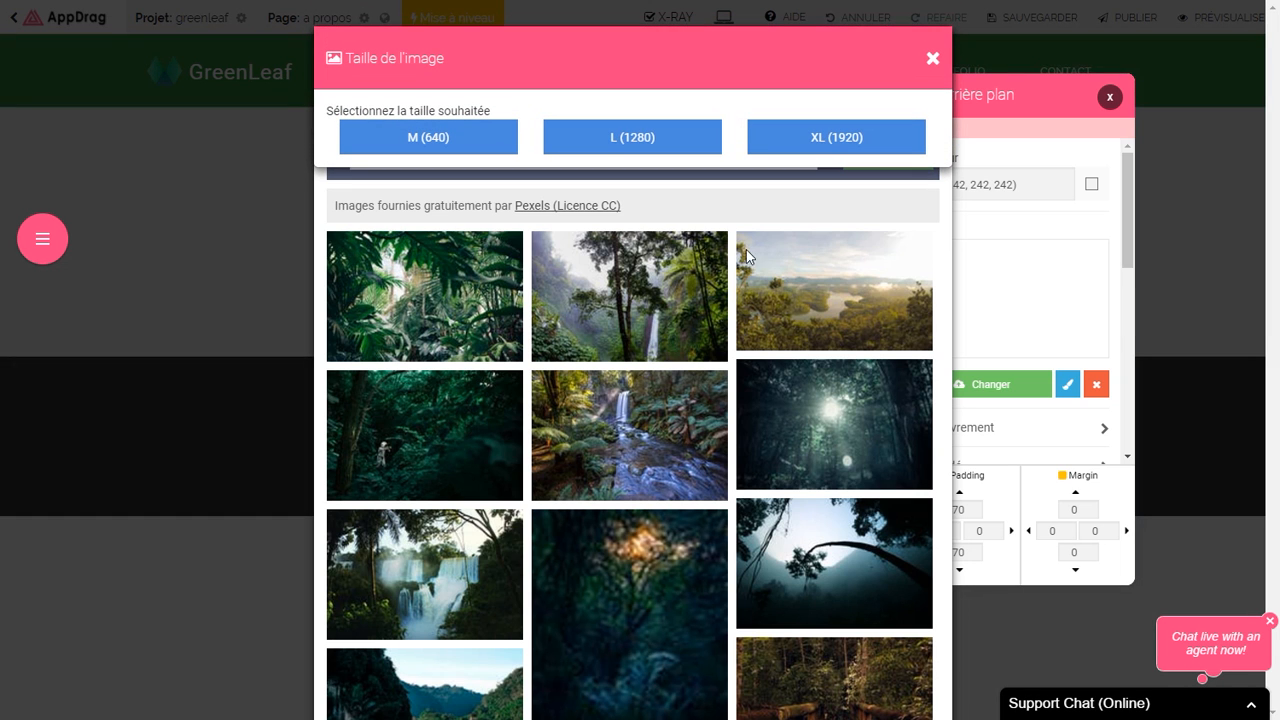
{"action": "left_click", "coordinate": [813, 150]}
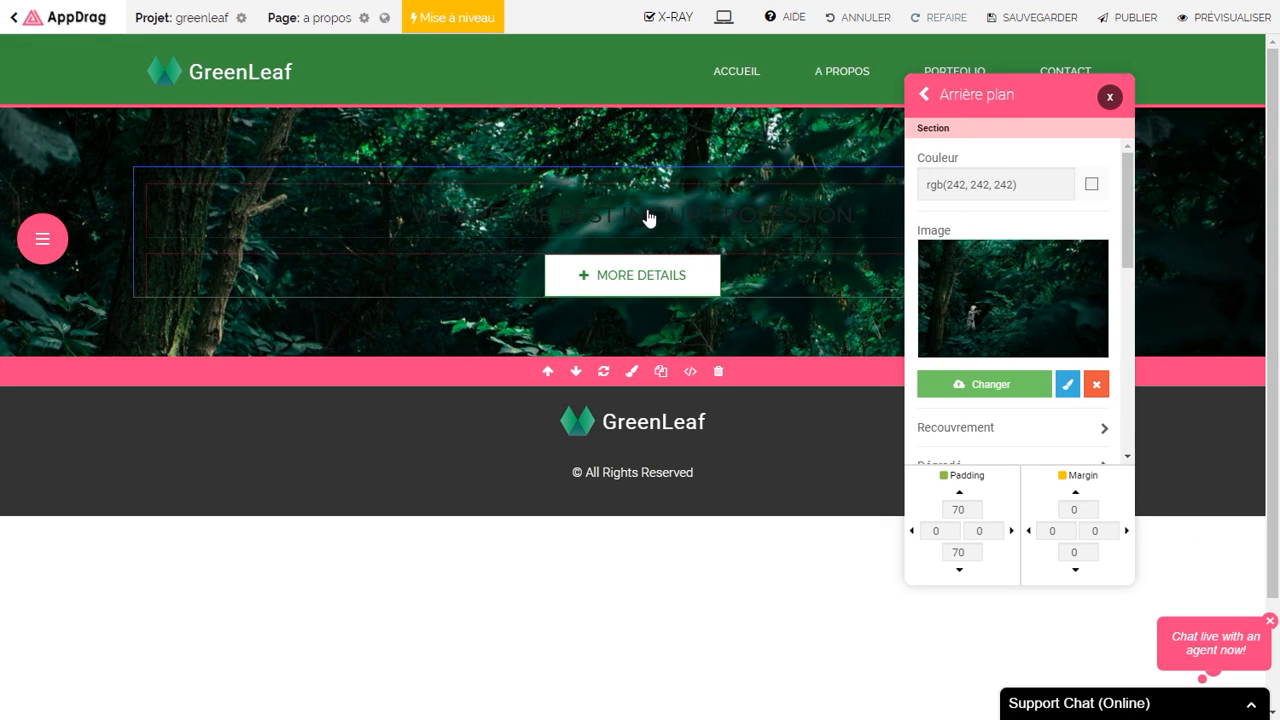
Step: Change the hero heading to 'A Propos de nous' in white
{"action": "left_click", "coordinate": [643, 218]}
{"action": "double_click", "coordinate": [643, 218]}
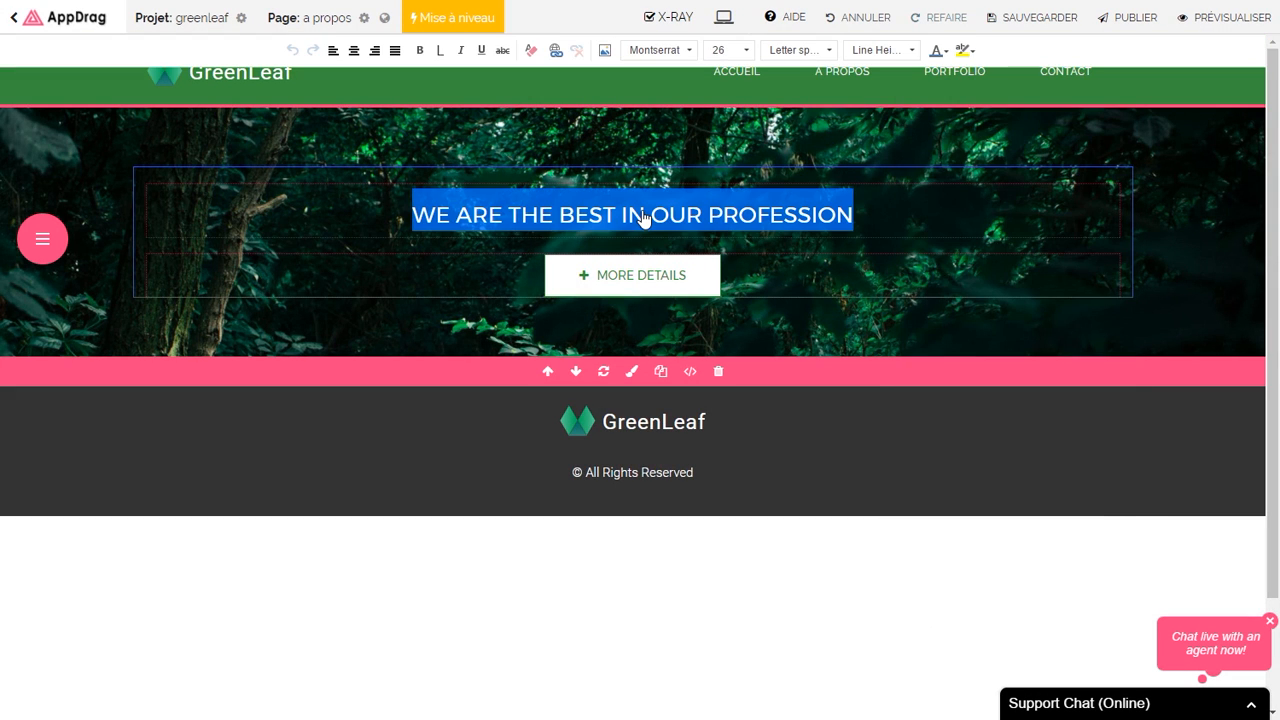
{"action": "key", "text": "Delete"}
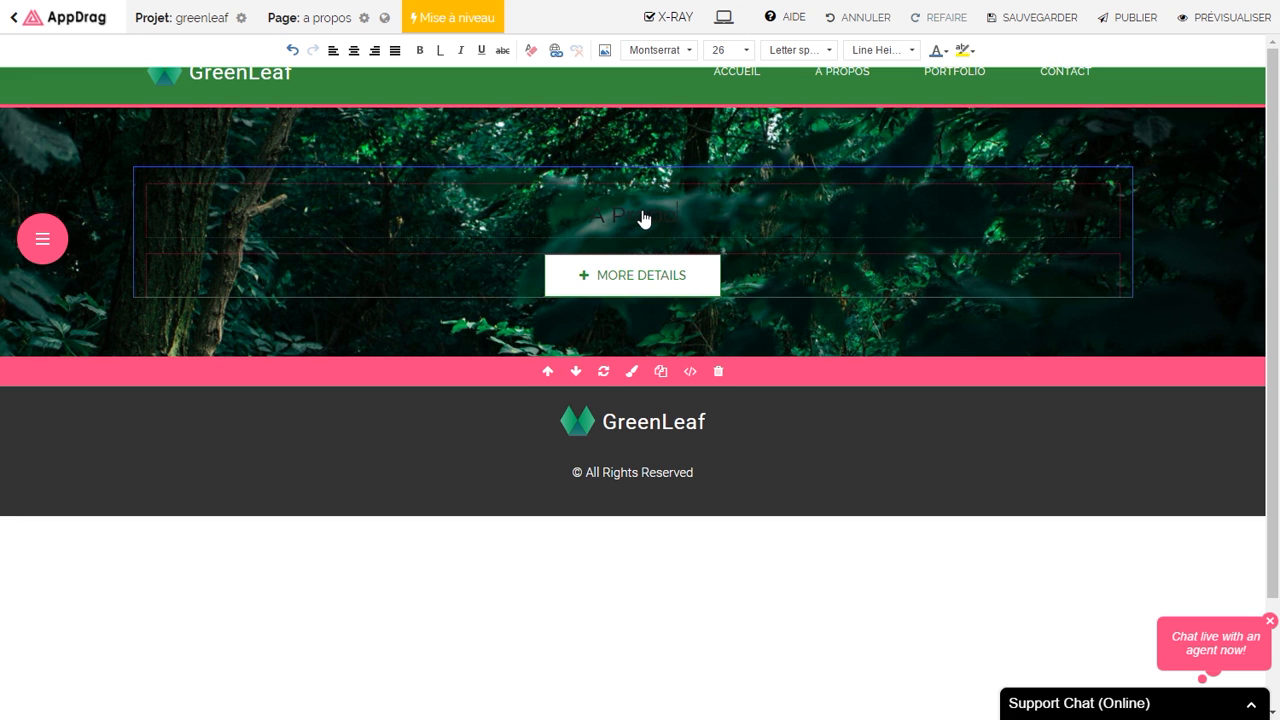
{"action": "triple_click", "coordinate": [643, 218]}
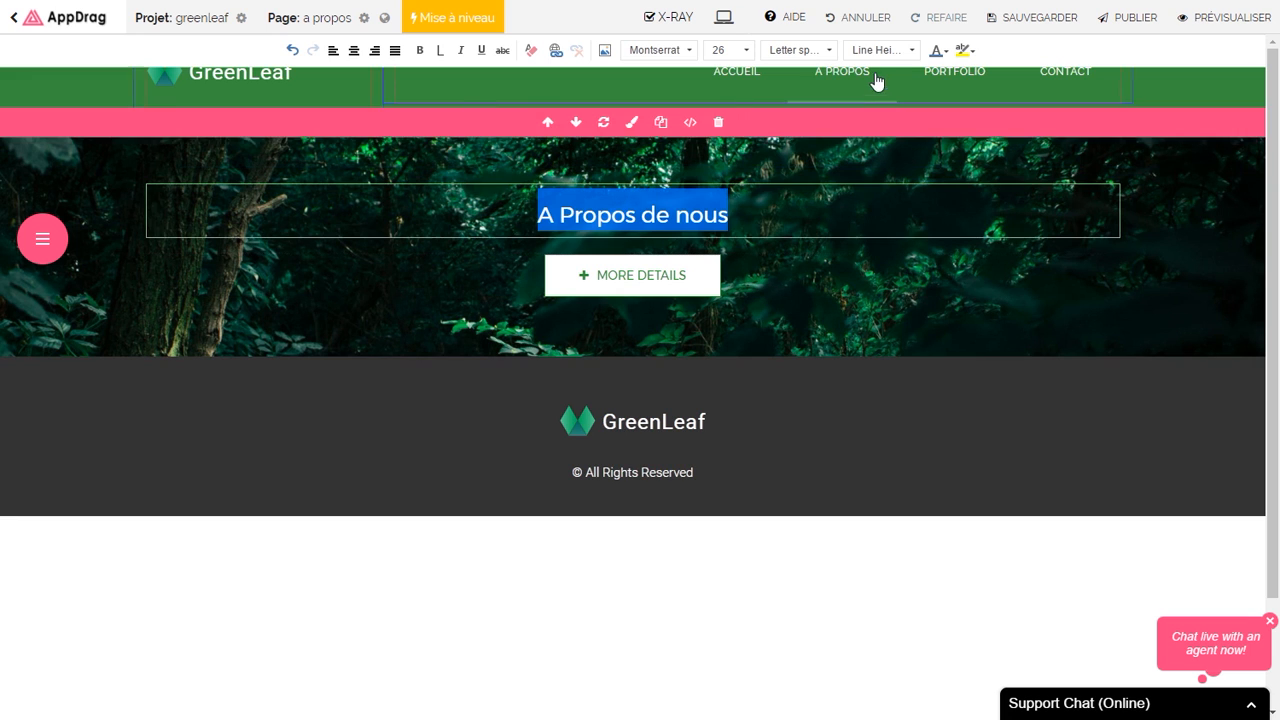
{"action": "left_click", "coordinate": [940, 50]}
{"action": "left_click", "coordinate": [1030, 92]}
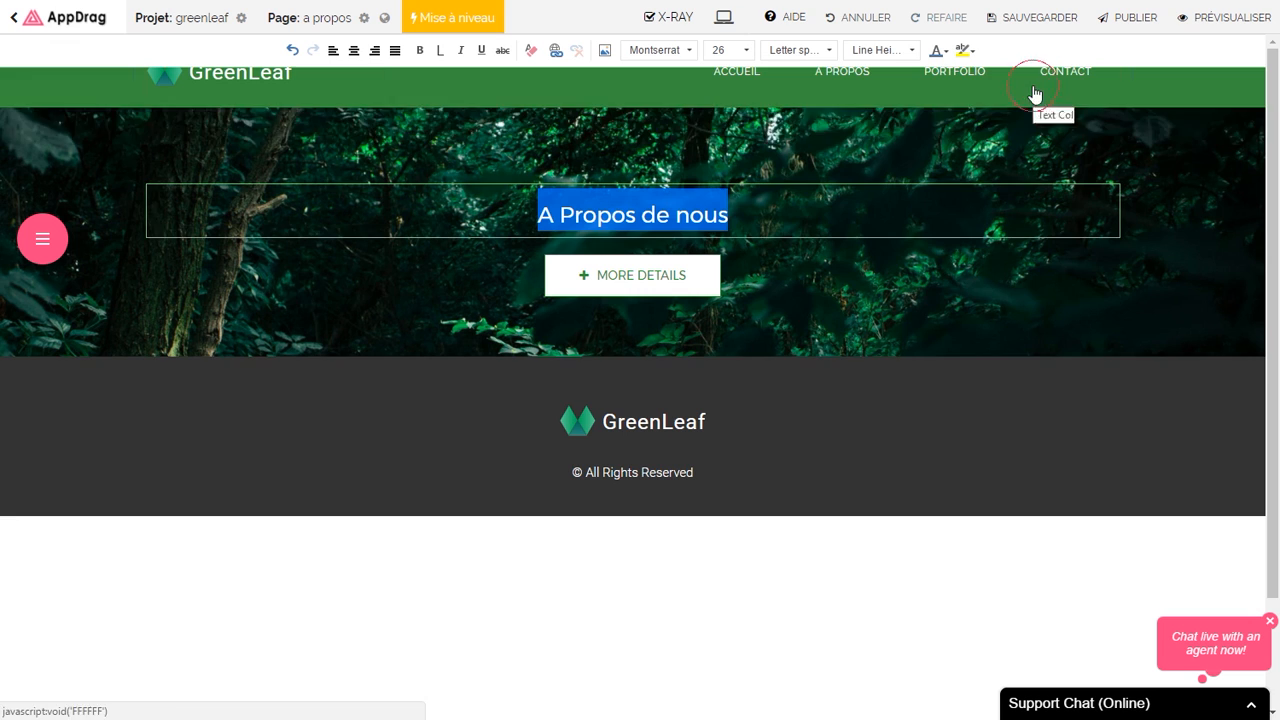
{"action": "left_click", "coordinate": [755, 279]}
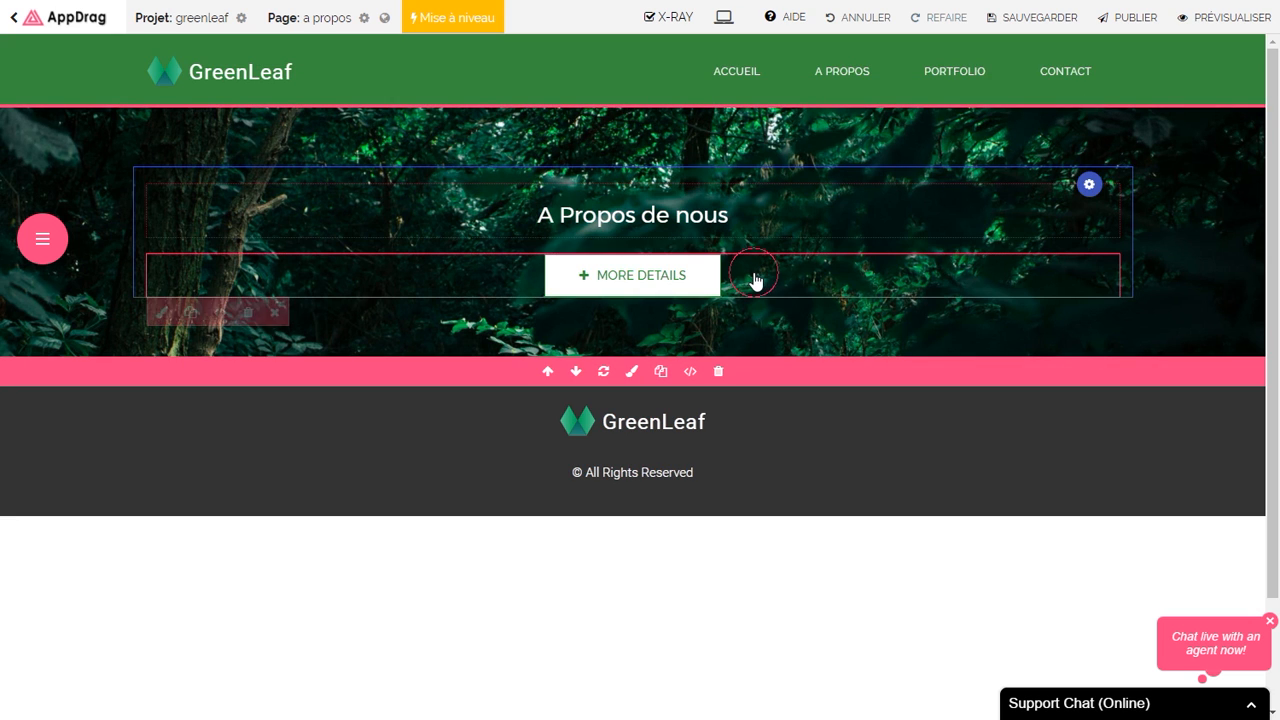
Step: Change the hero button's label from MORE DETAILS to 'Nous contacter'
{"action": "left_click", "coordinate": [672, 280]}
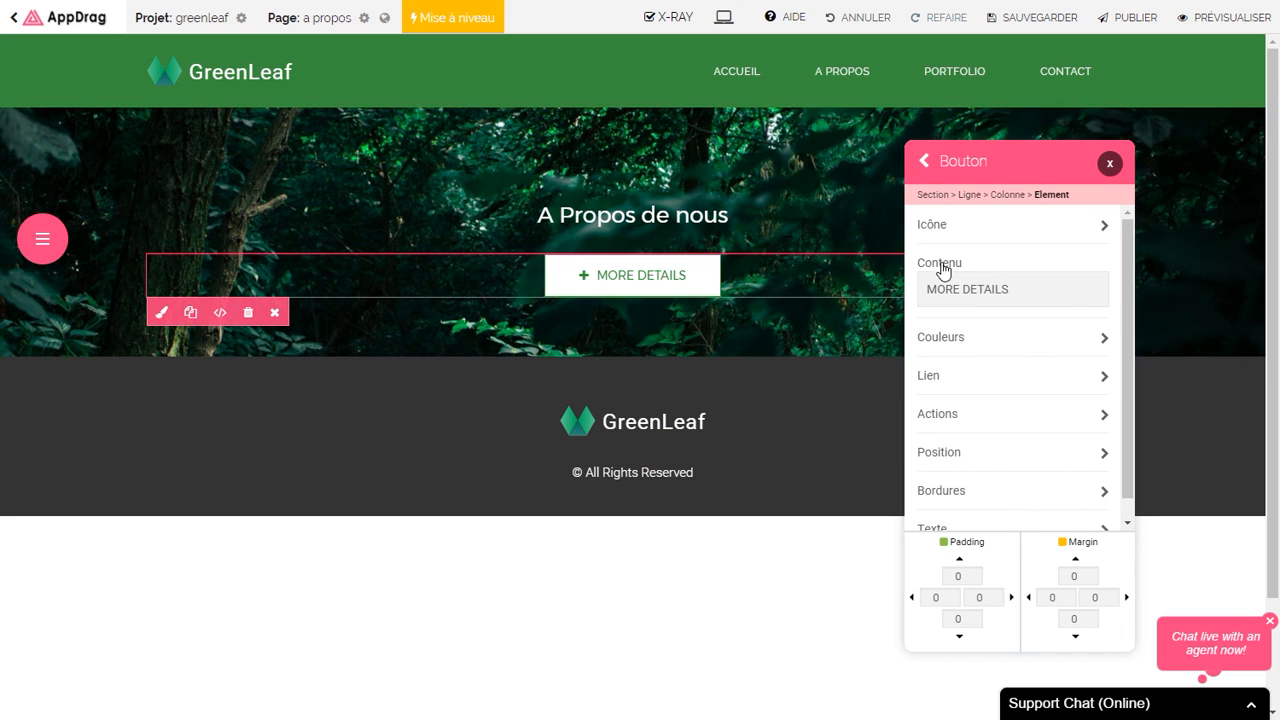
{"action": "left_click", "coordinate": [1031, 289]}
{"action": "type", "text": "N"}
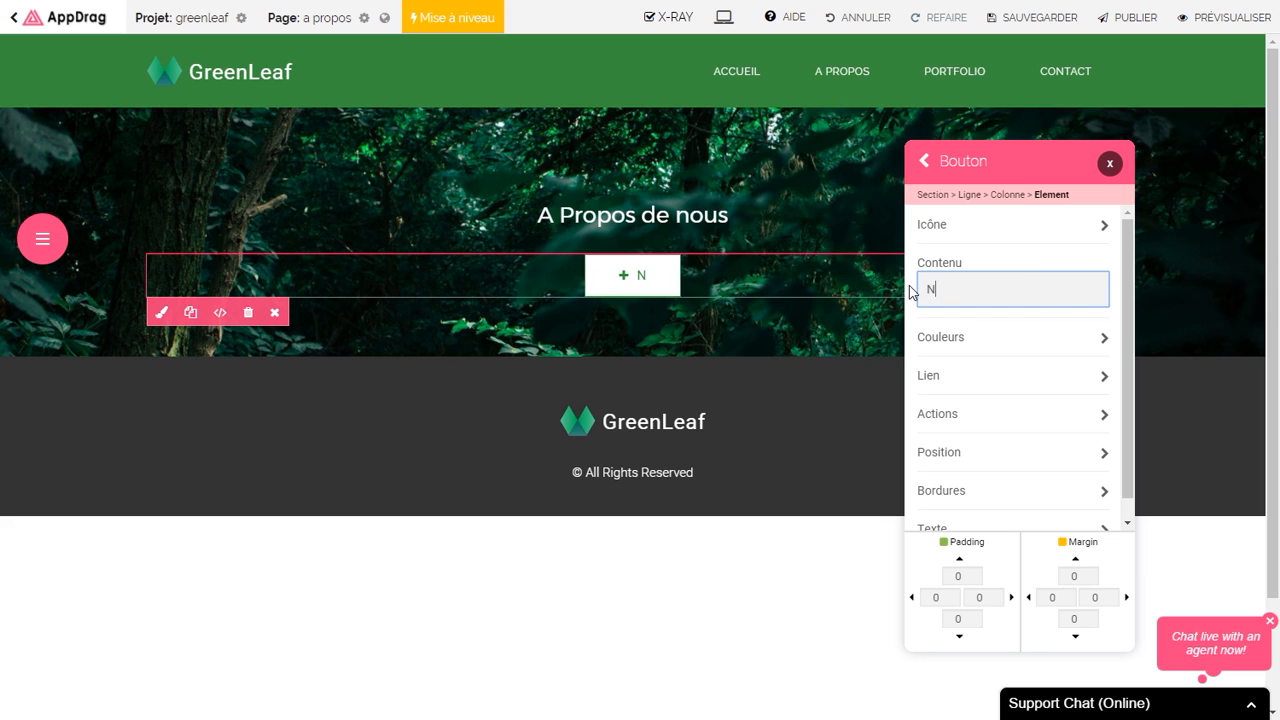
{"action": "type", "text": "ous contacter"}
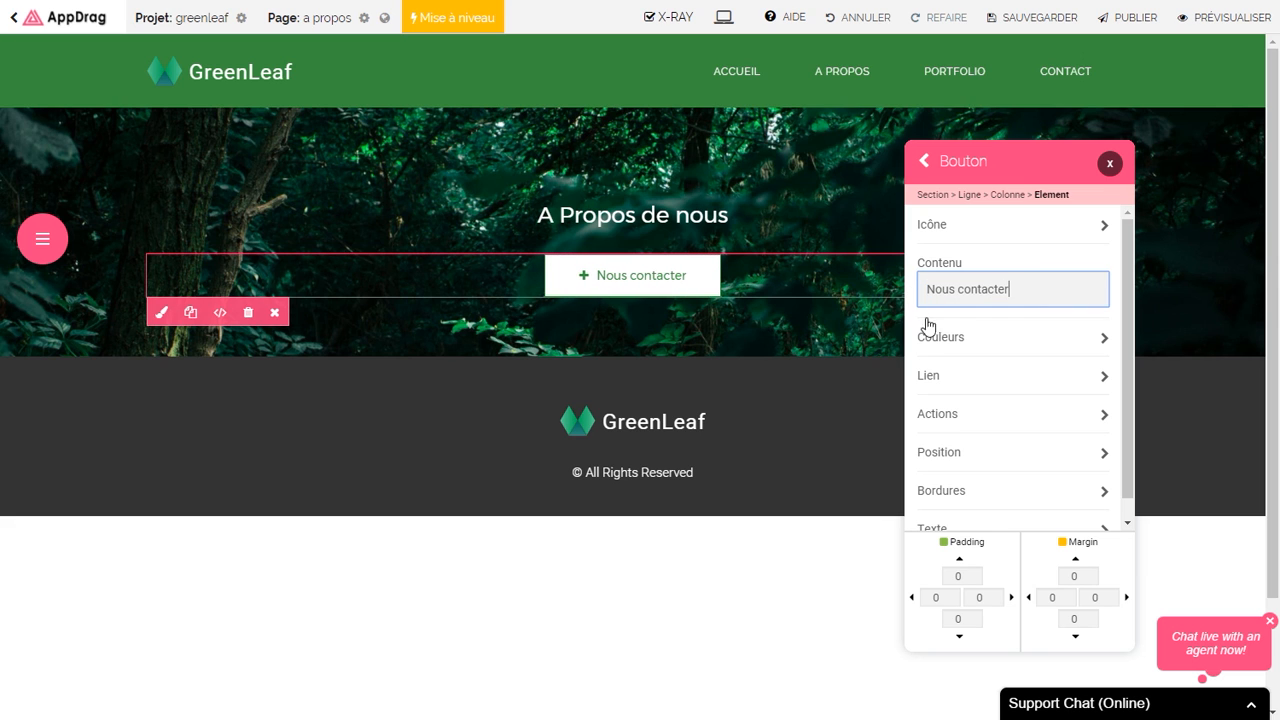
Step: Give the button white text on a green rgba(76,175,80,1) background
{"action": "left_click", "coordinate": [950, 336]}
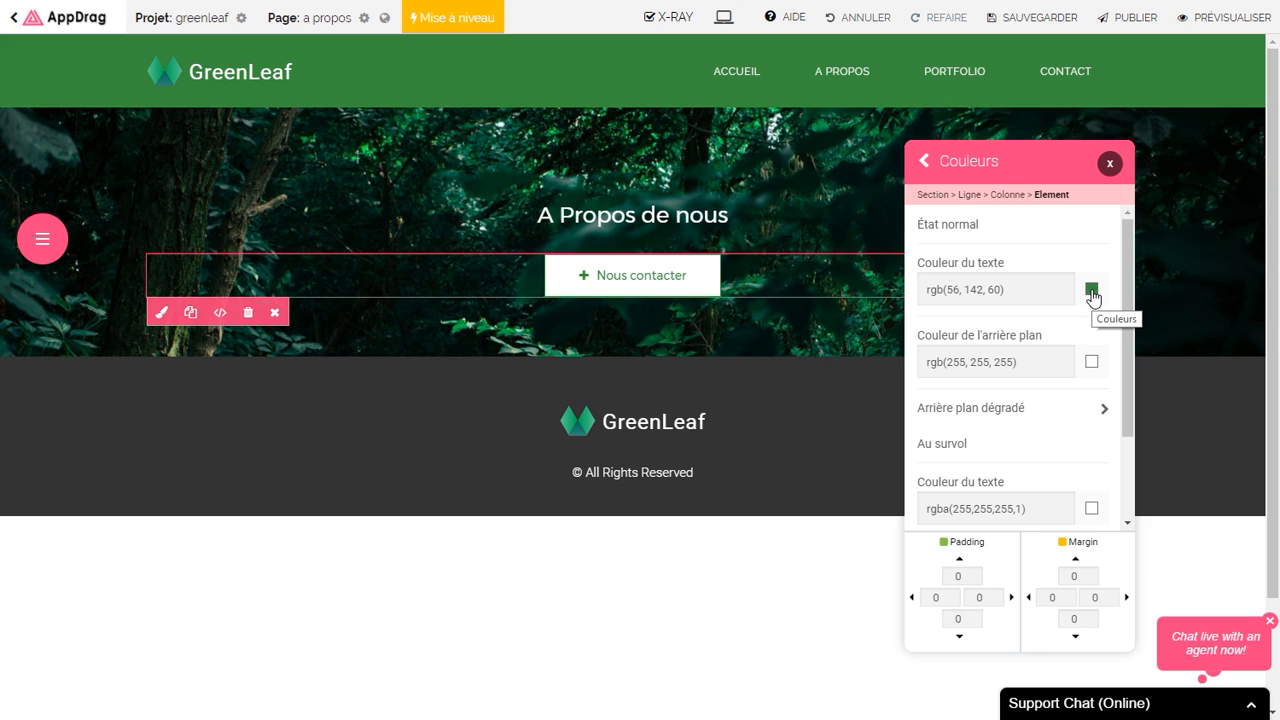
{"action": "left_click", "coordinate": [1091, 290]}
{"action": "left_click", "coordinate": [995, 424]}
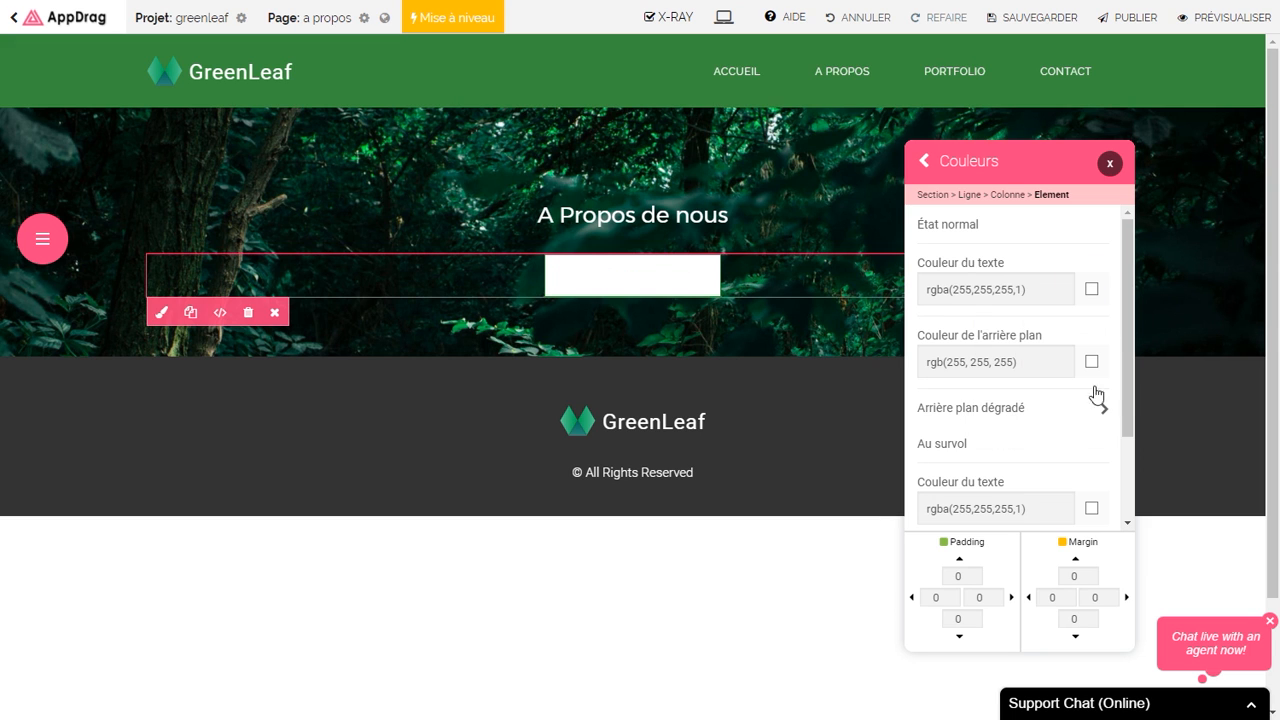
{"action": "left_click", "coordinate": [1092, 363]}
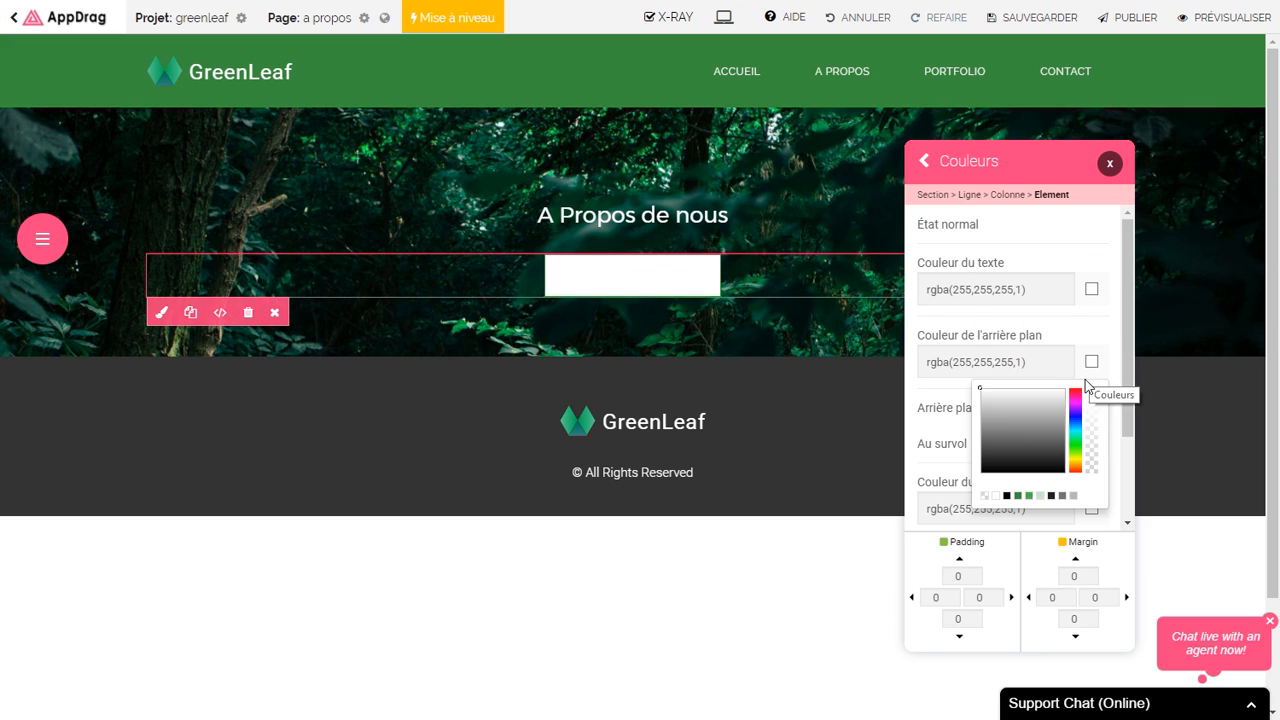
{"action": "left_click", "coordinate": [1028, 496]}
{"action": "left_click_drag", "start_coordinate": [1134, 379], "coordinate": [1135, 463]}
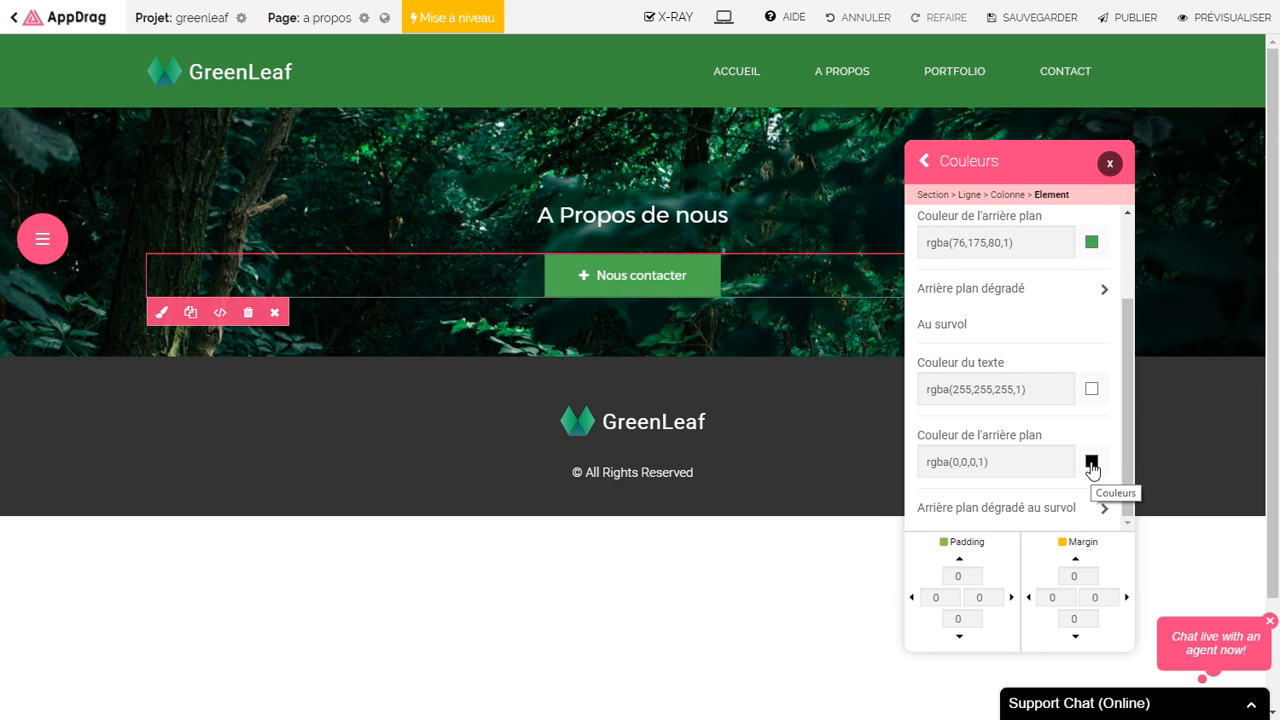
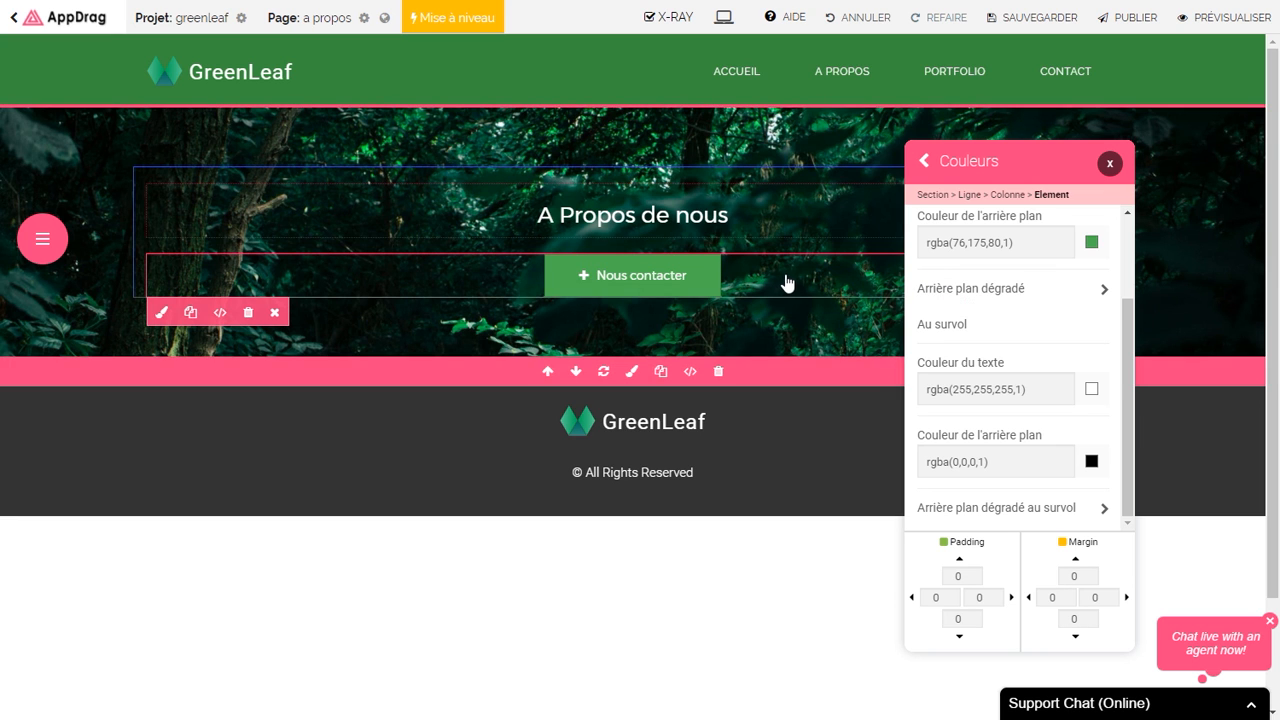
Step: Link the Nous contacter button to the site's contact page
{"action": "left_click", "coordinate": [925, 168]}
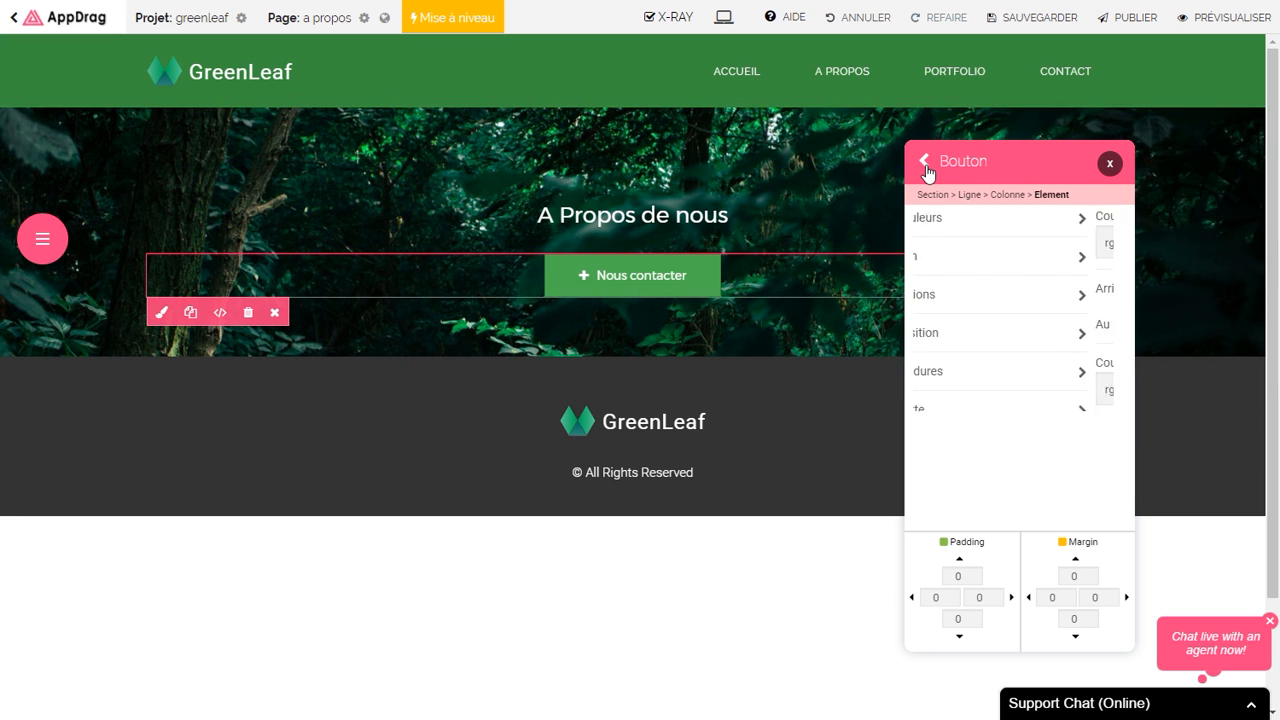
{"action": "left_click", "coordinate": [972, 385]}
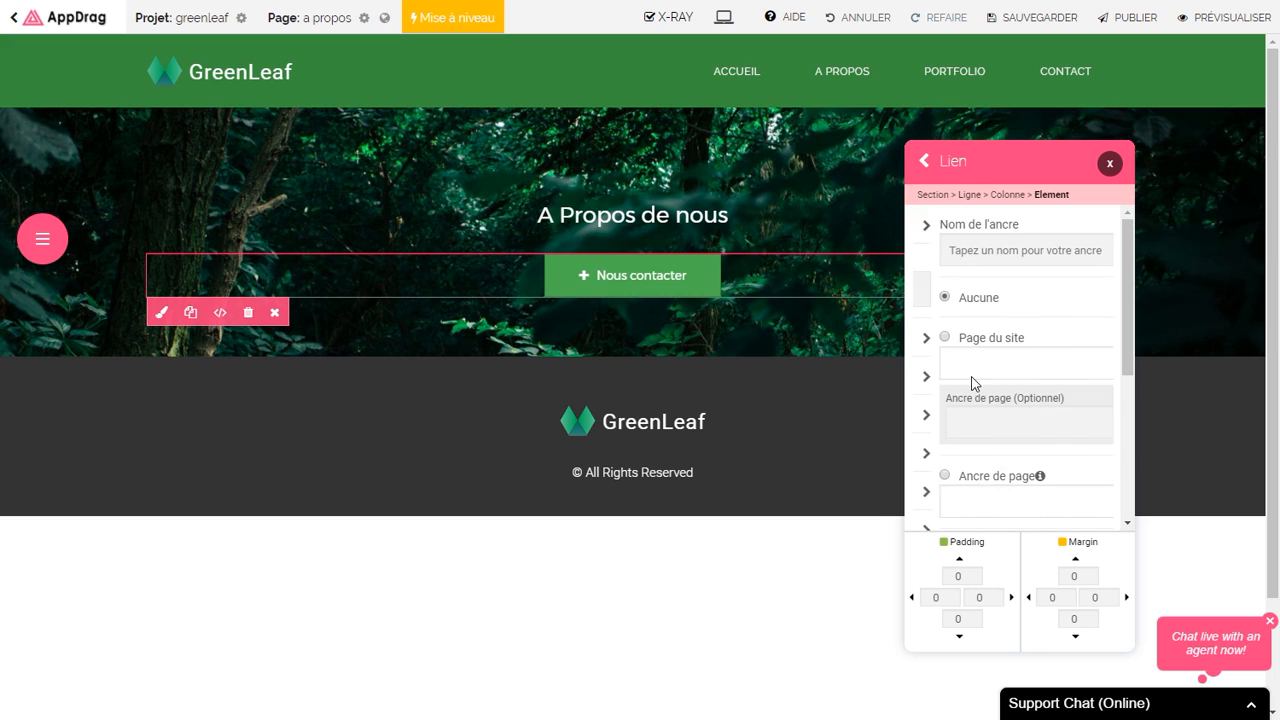
{"action": "left_click", "coordinate": [1023, 364]}
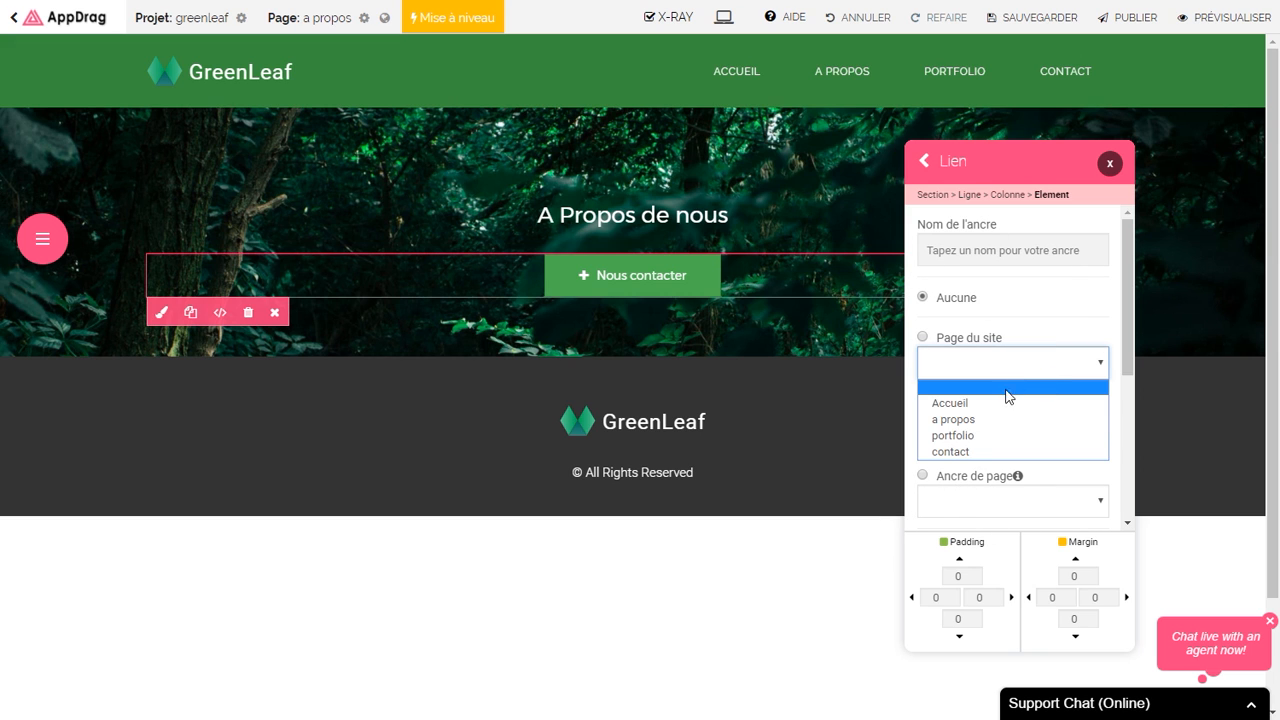
{"action": "left_click", "coordinate": [957, 452]}
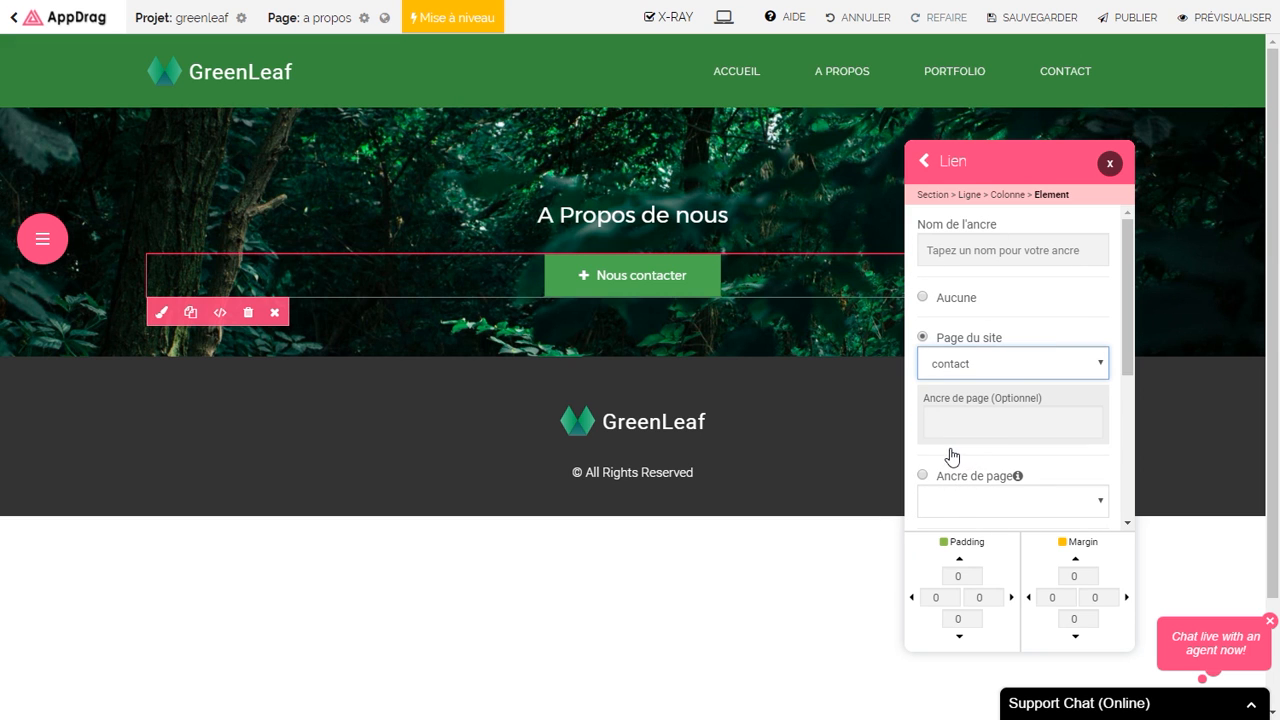
{"action": "left_click_drag", "start_coordinate": [1126, 350], "coordinate": [1143, 325]}
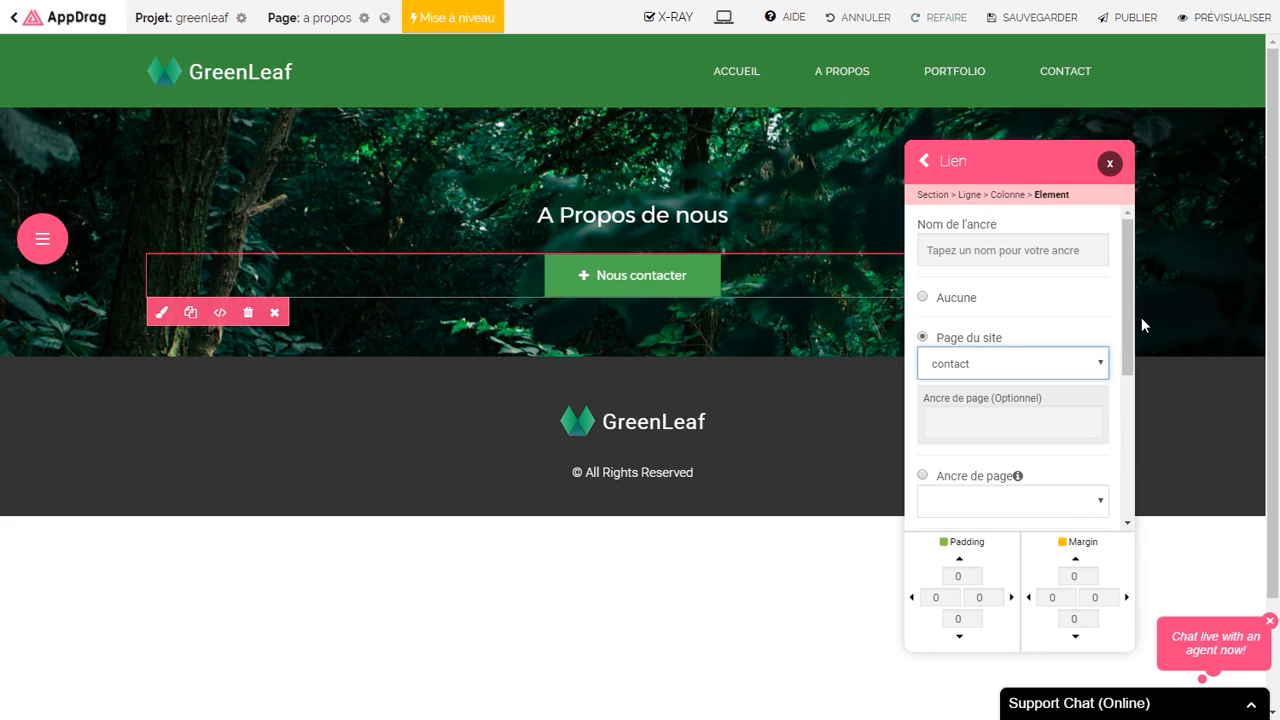
Step: Change the button's icon from fa-plus to fa-tree
{"action": "left_click", "coordinate": [923, 164]}
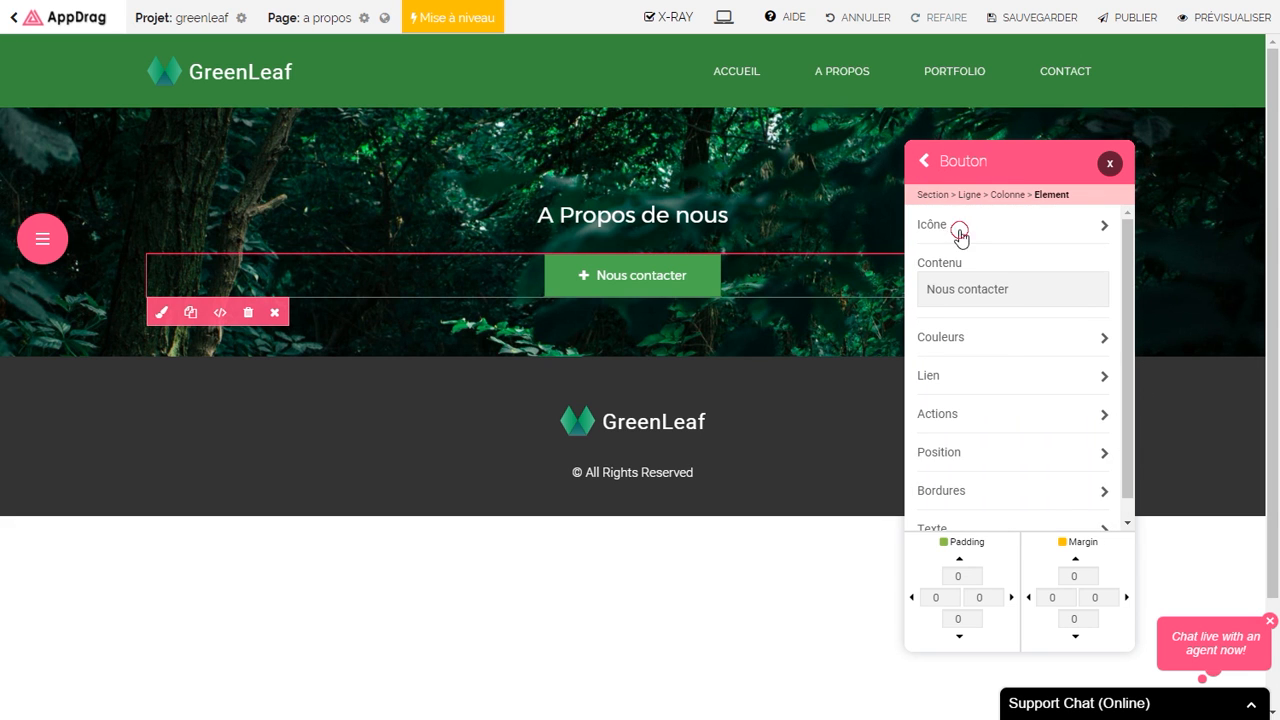
{"action": "left_click", "coordinate": [960, 232]}
{"action": "left_click", "coordinate": [938, 249]}
{"action": "key", "text": "BackSpace"}
{"action": "type", "text": "tree"}
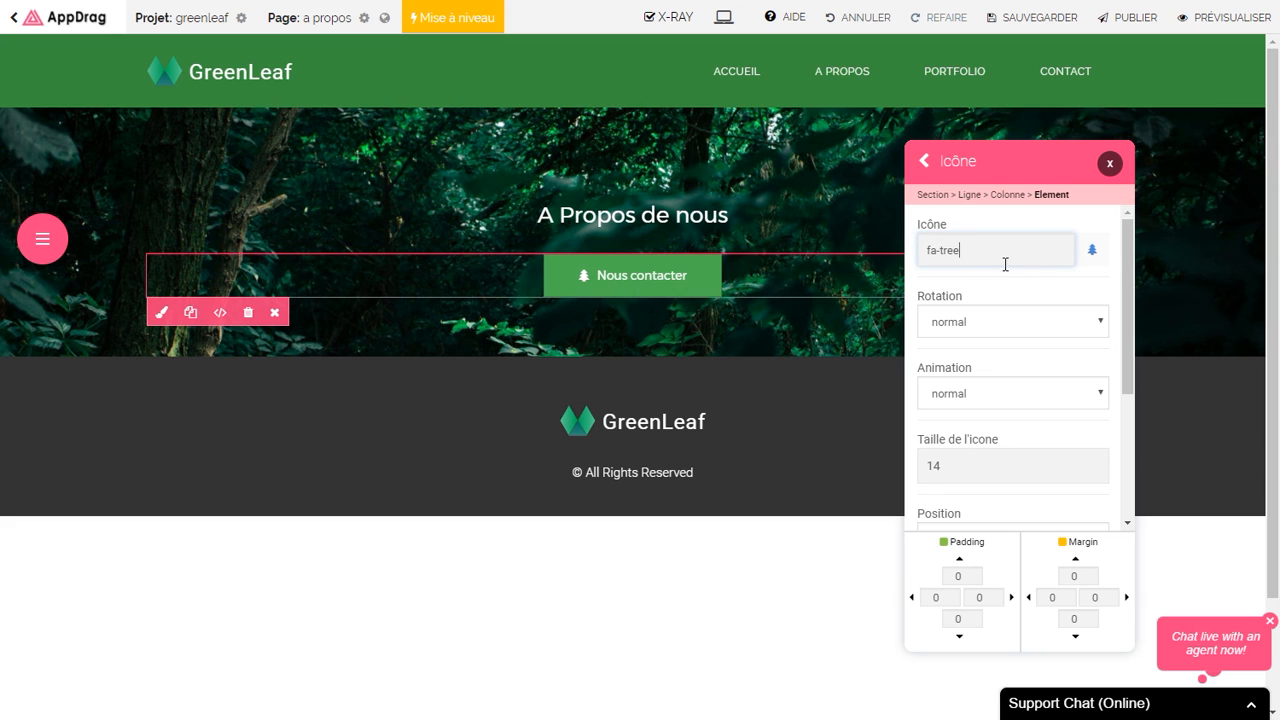
{"action": "left_click", "coordinate": [1087, 252]}
{"action": "left_click_drag", "start_coordinate": [1095, 358], "coordinate": [1091, 399]}
{"action": "left_click", "coordinate": [1088, 250]}
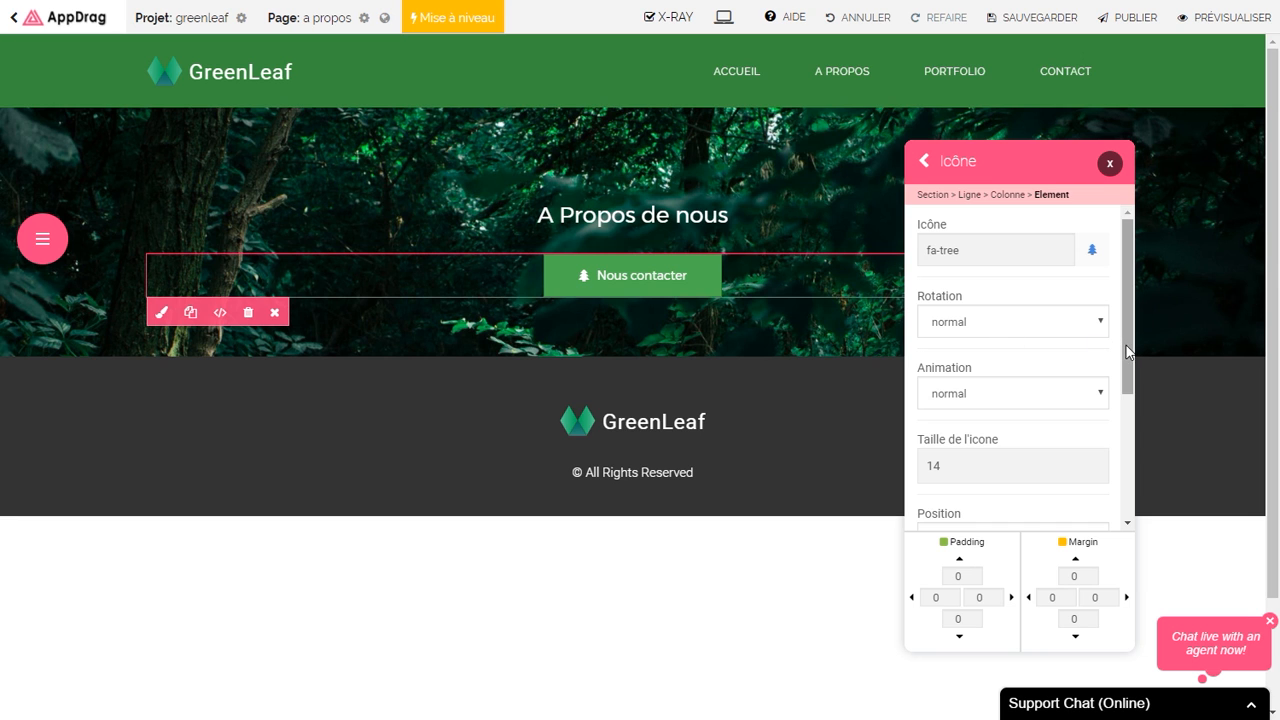
{"action": "left_click", "coordinate": [1108, 166]}
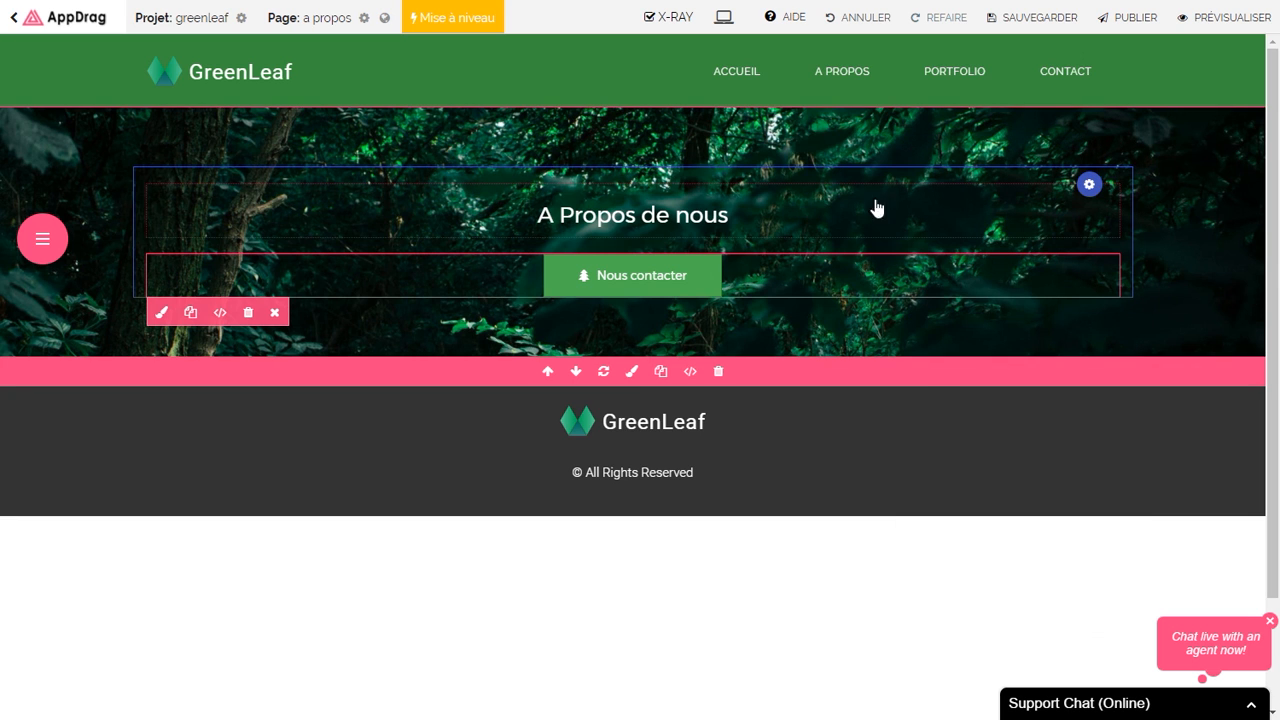
Step: Set the hero section's top and bottom padding to 120
{"action": "left_click", "coordinate": [632, 372]}
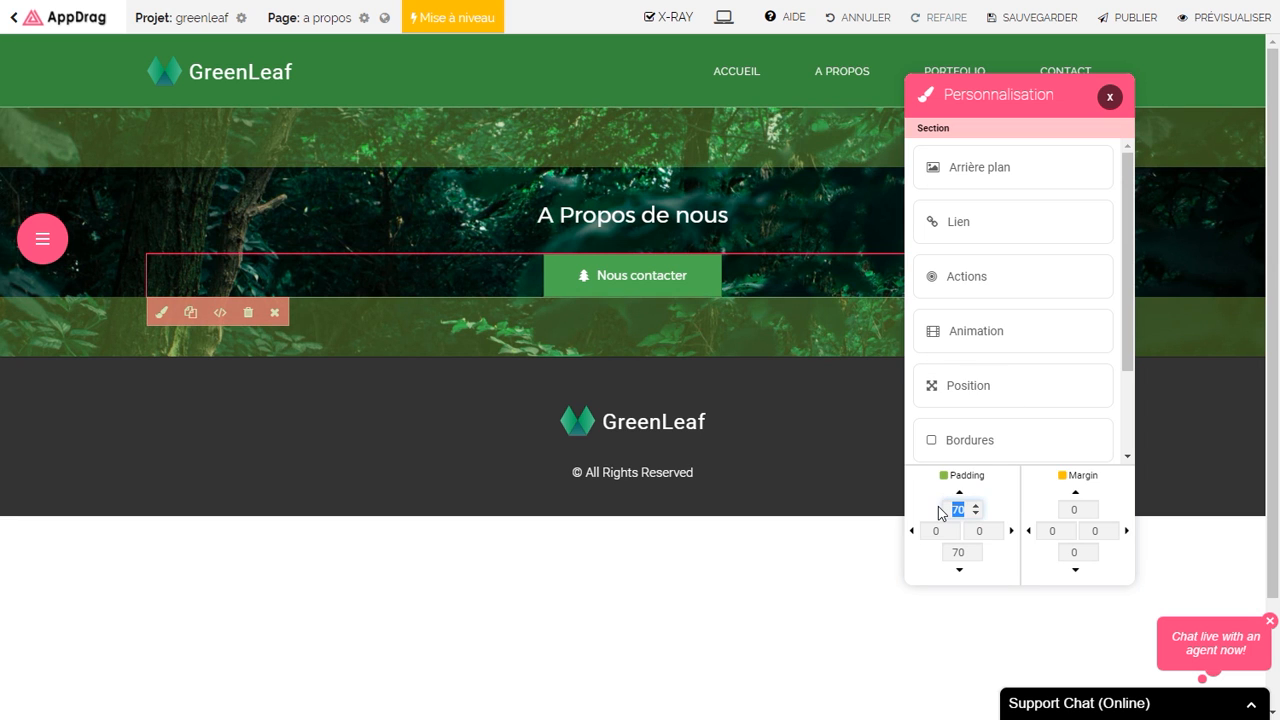
{"action": "type", "text": "120"}
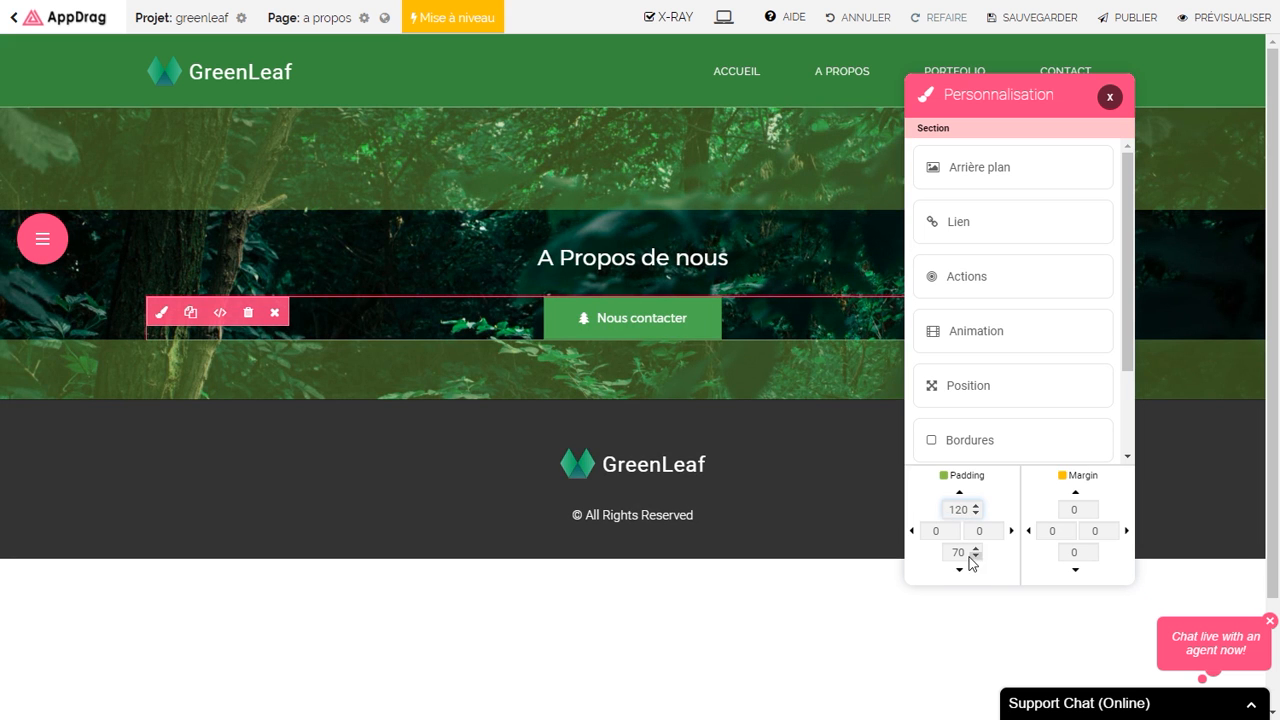
{"action": "type", "text": "120"}
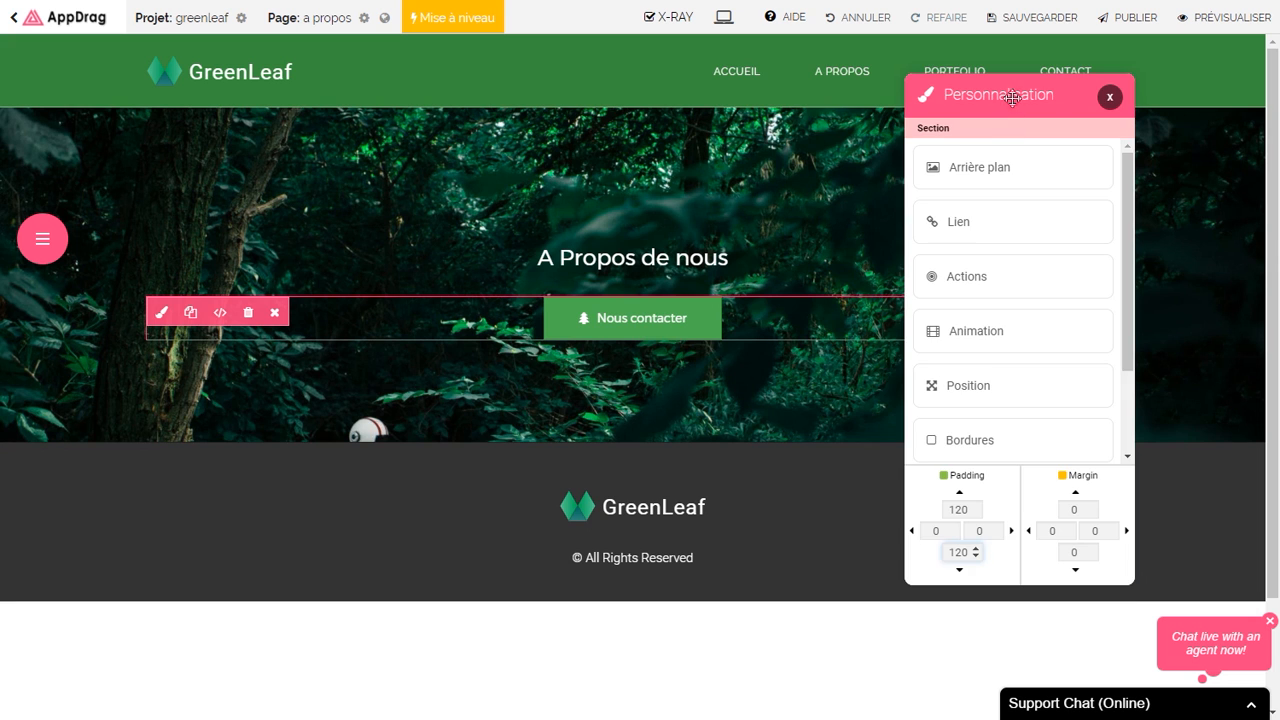
{"action": "left_click_drag", "start_coordinate": [1011, 94], "coordinate": [971, 253]}
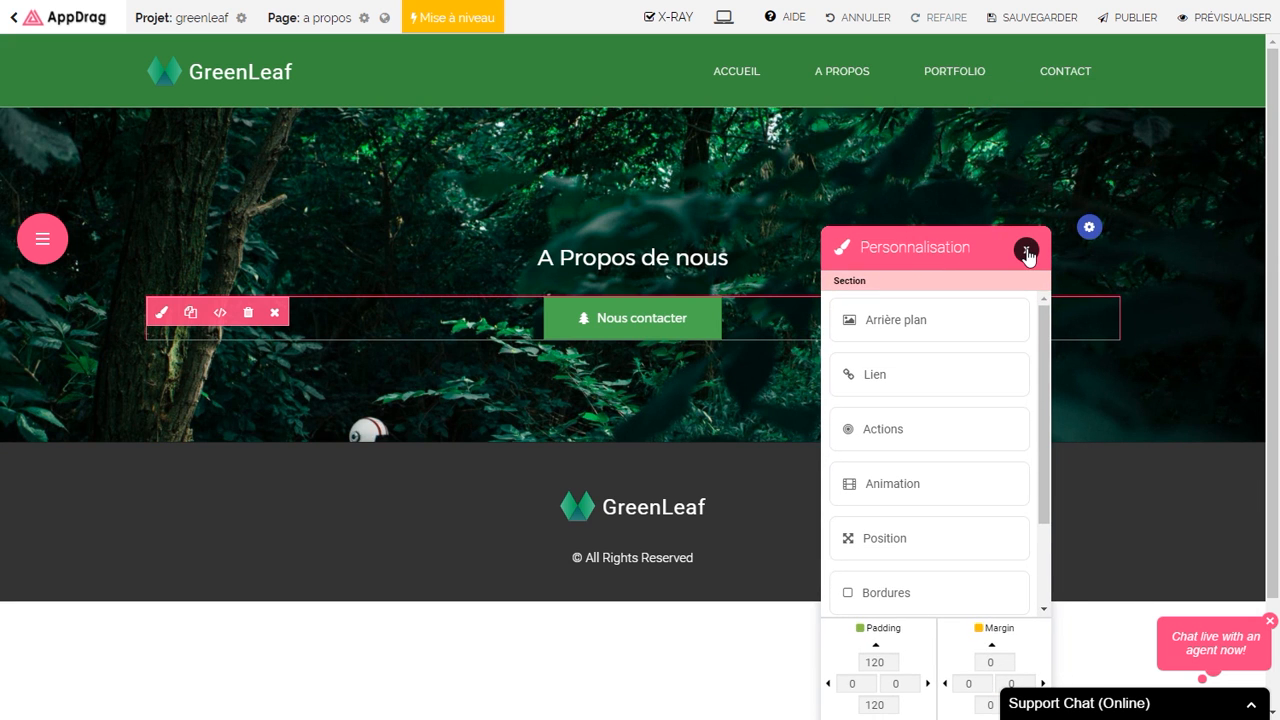
Step: Apply a Ken Burns background animation with a duration of 92
{"action": "left_click", "coordinate": [988, 322]}
{"action": "scroll", "coordinate": [968, 465], "scroll_direction": "down", "scroll_amount": 2}
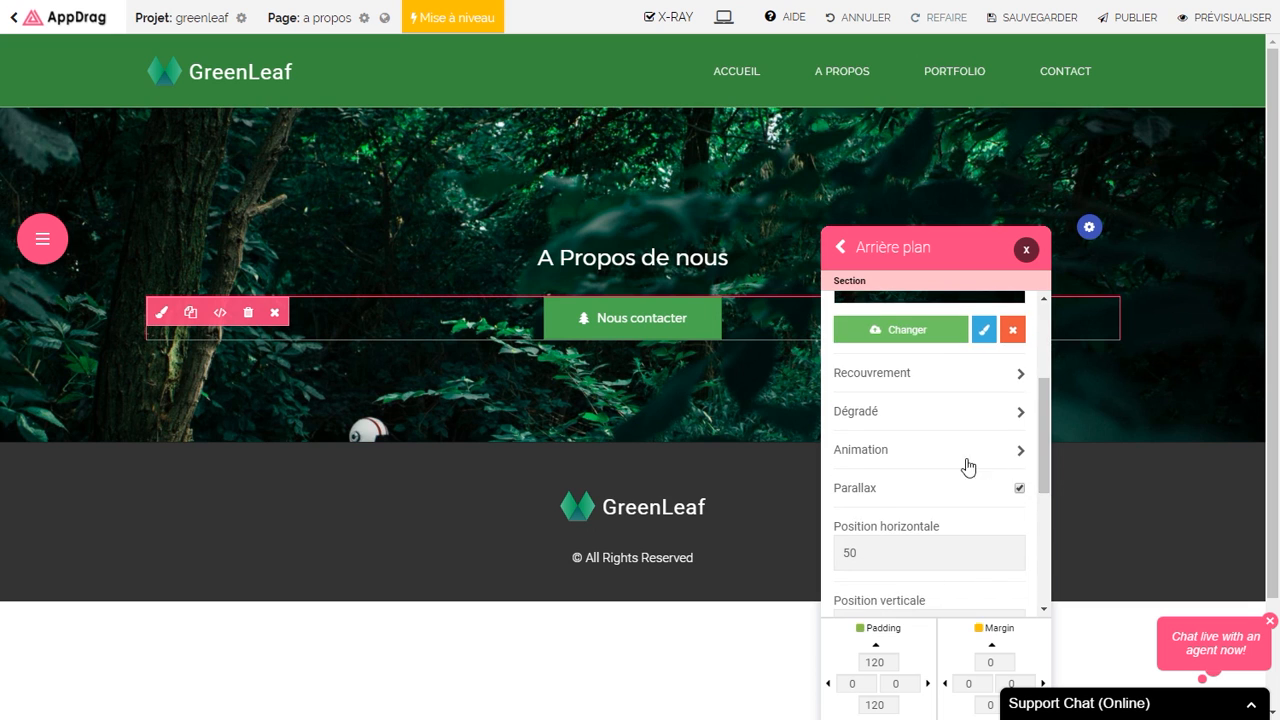
{"action": "left_click", "coordinate": [957, 455]}
{"action": "left_click", "coordinate": [928, 342]}
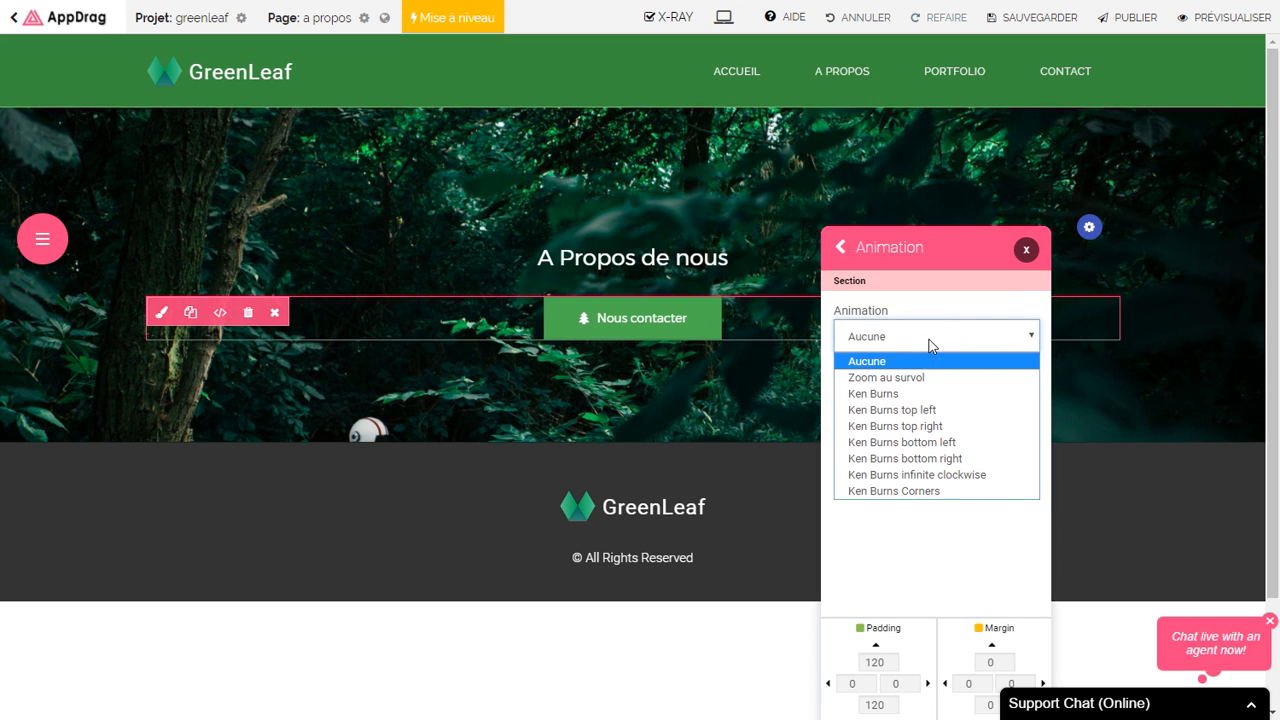
{"action": "left_click", "coordinate": [915, 394]}
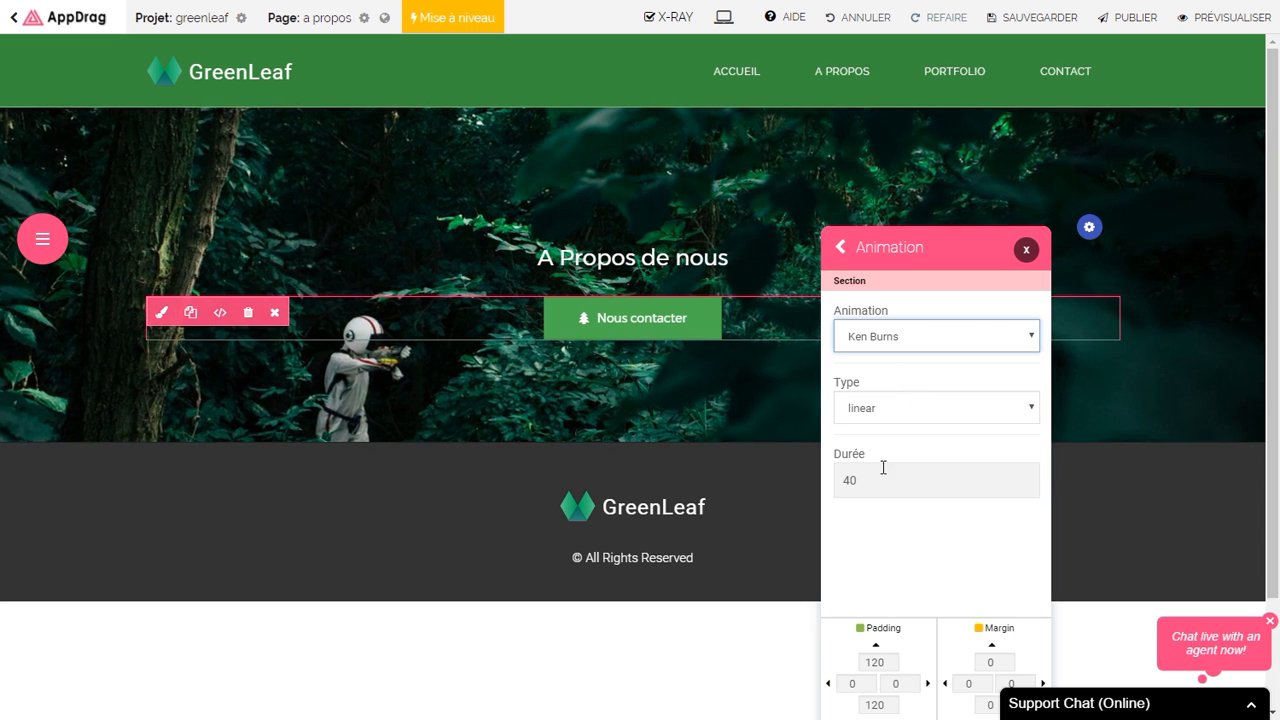
{"action": "left_click_drag", "start_coordinate": [889, 480], "coordinate": [842, 481]}
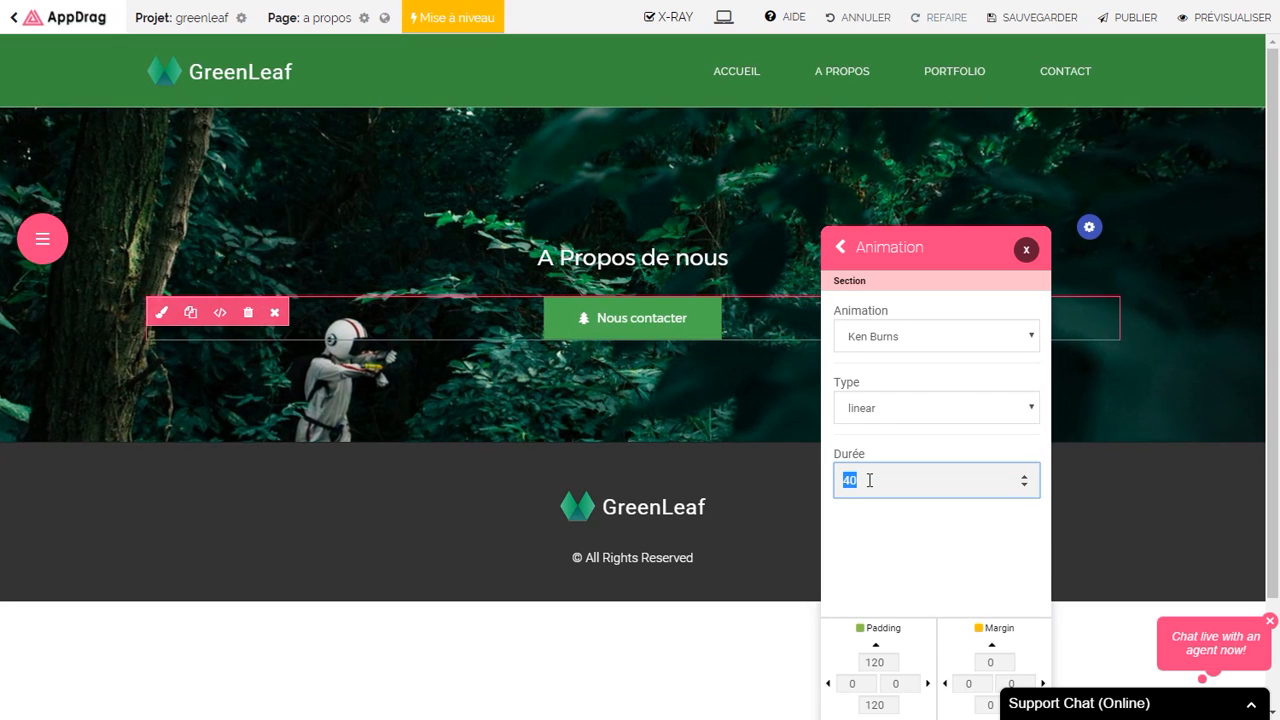
{"action": "type", "text": "92"}
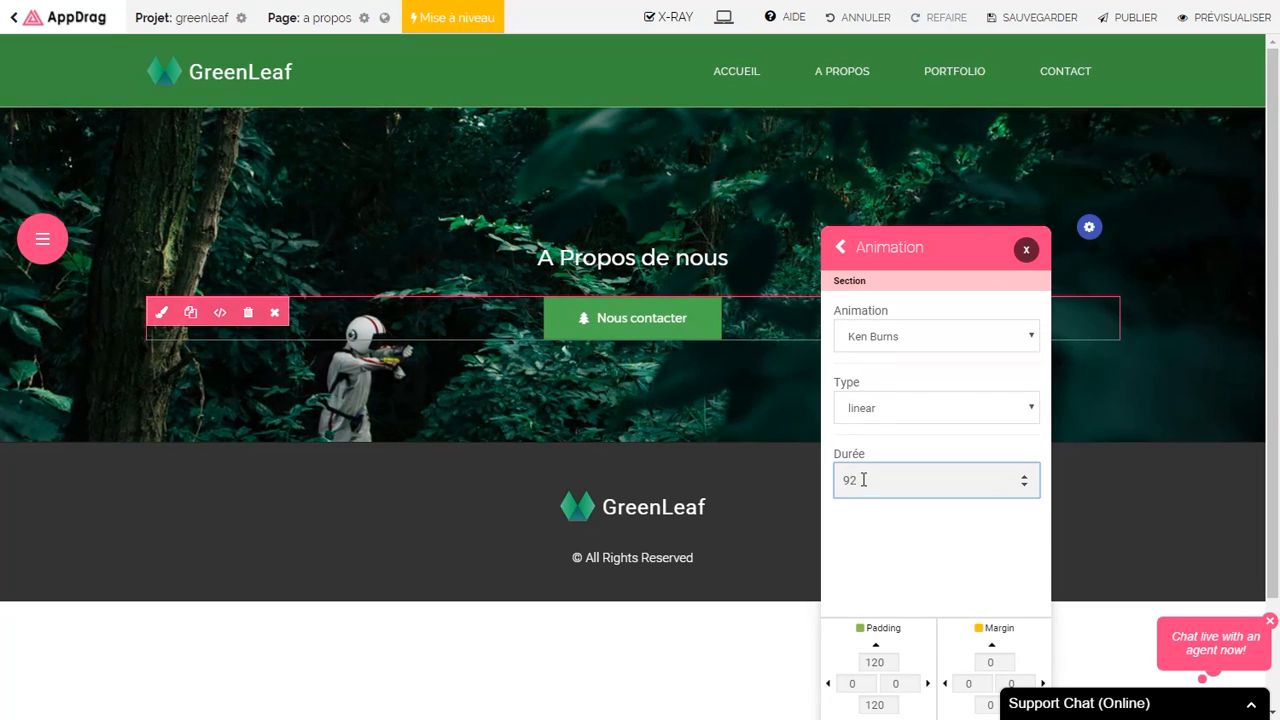
{"action": "left_click", "coordinate": [1025, 252]}
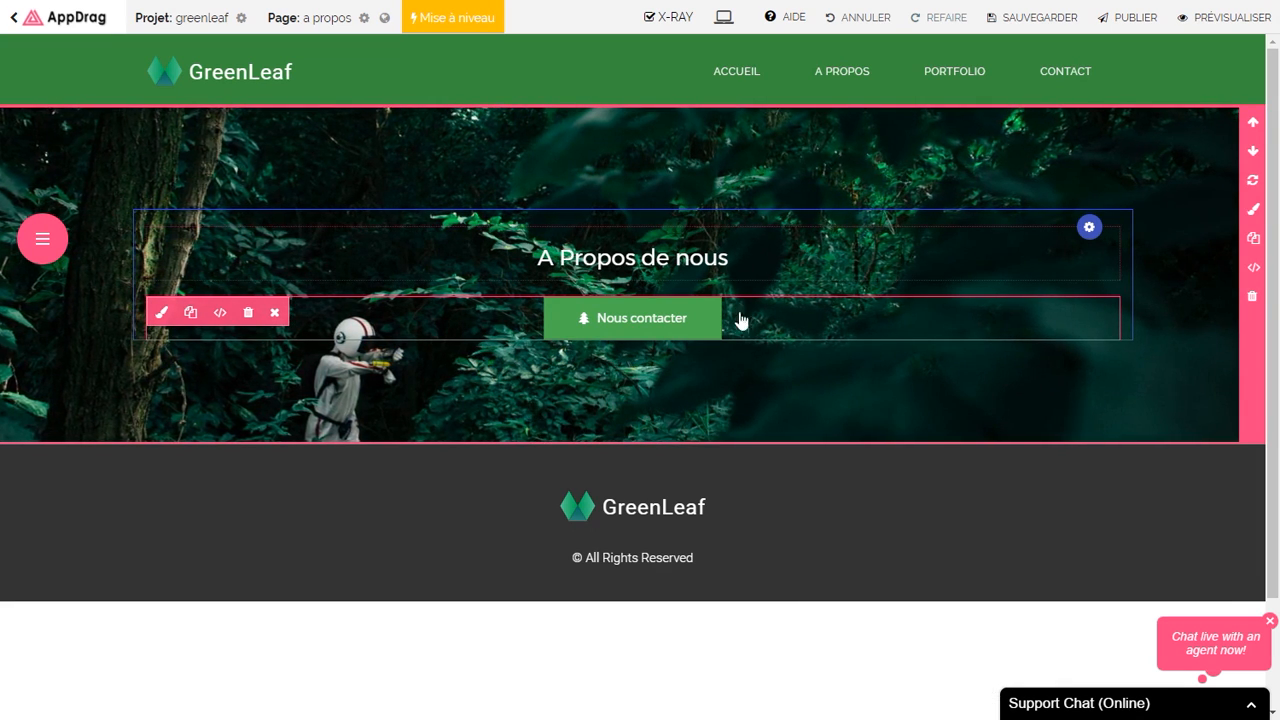
Step: Save the A propos page and go to the Accueil home page
{"action": "left_click", "coordinate": [1008, 20]}
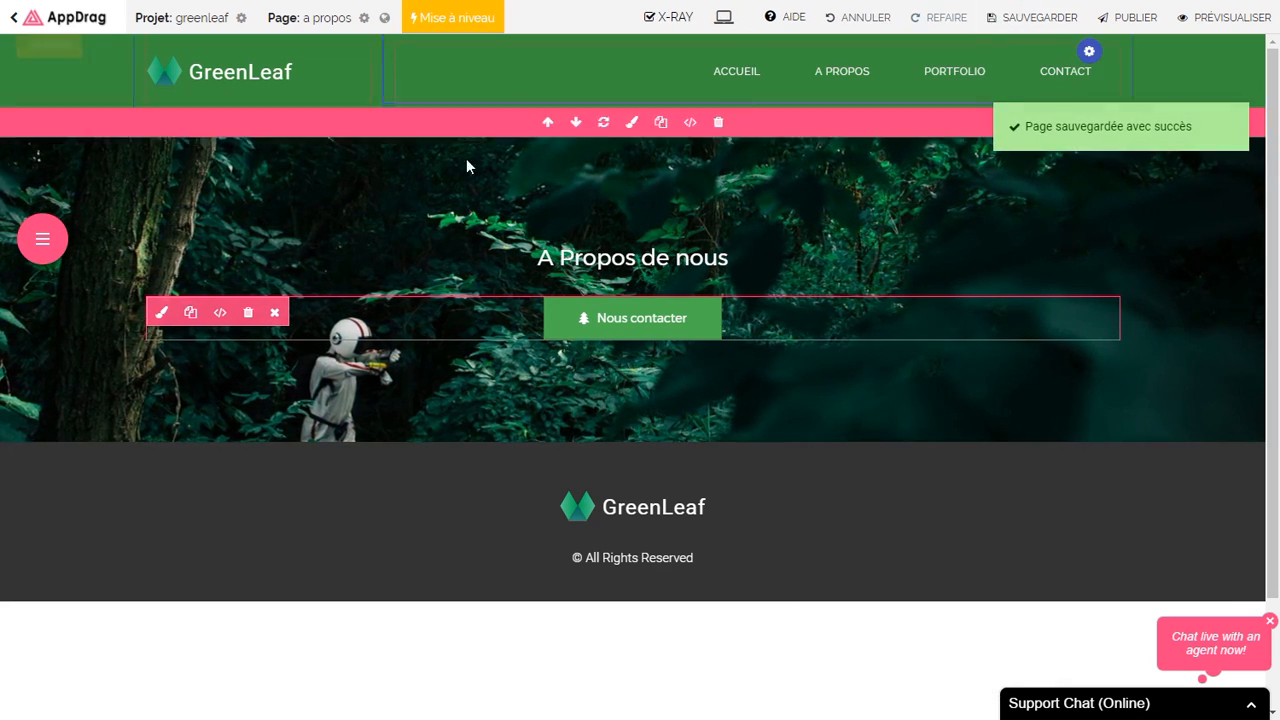
{"action": "left_click", "coordinate": [46, 245]}
{"action": "left_click", "coordinate": [43, 329]}
{"action": "left_click", "coordinate": [232, 302]}
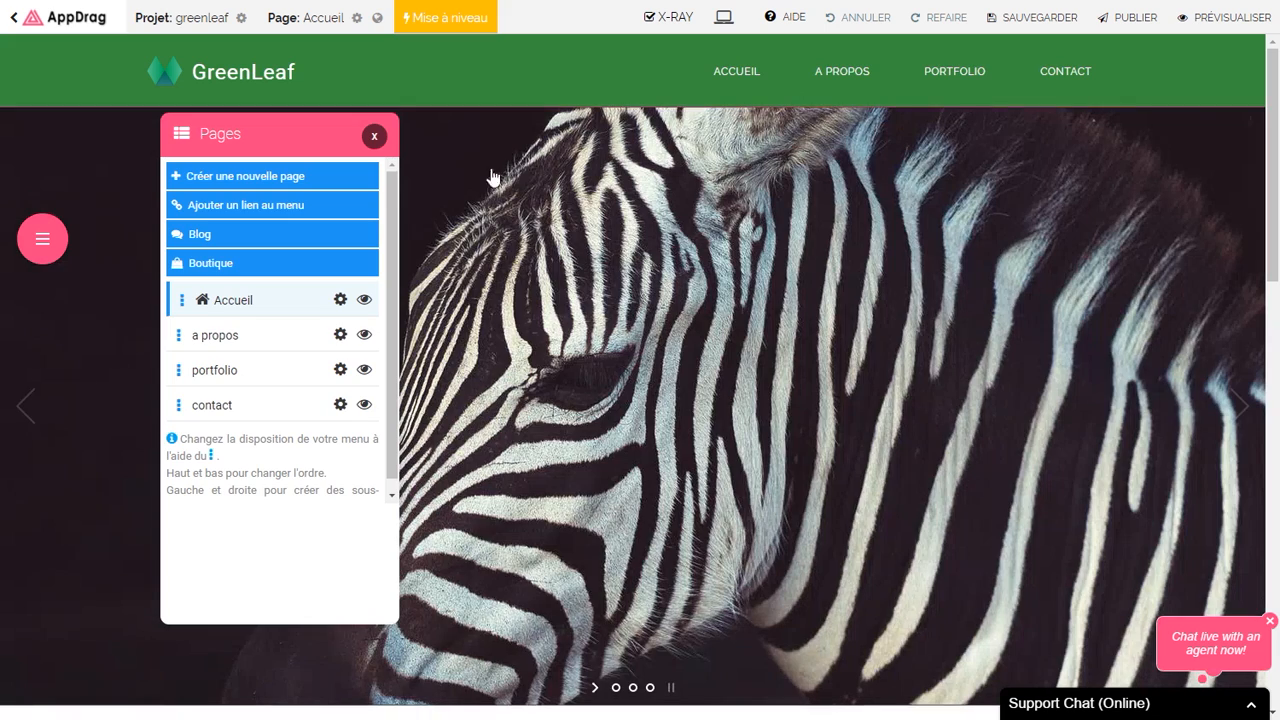
{"action": "left_click", "coordinate": [375, 136]}
{"action": "scroll", "coordinate": [650, 304], "scroll_direction": "down", "scroll_amount": 10}
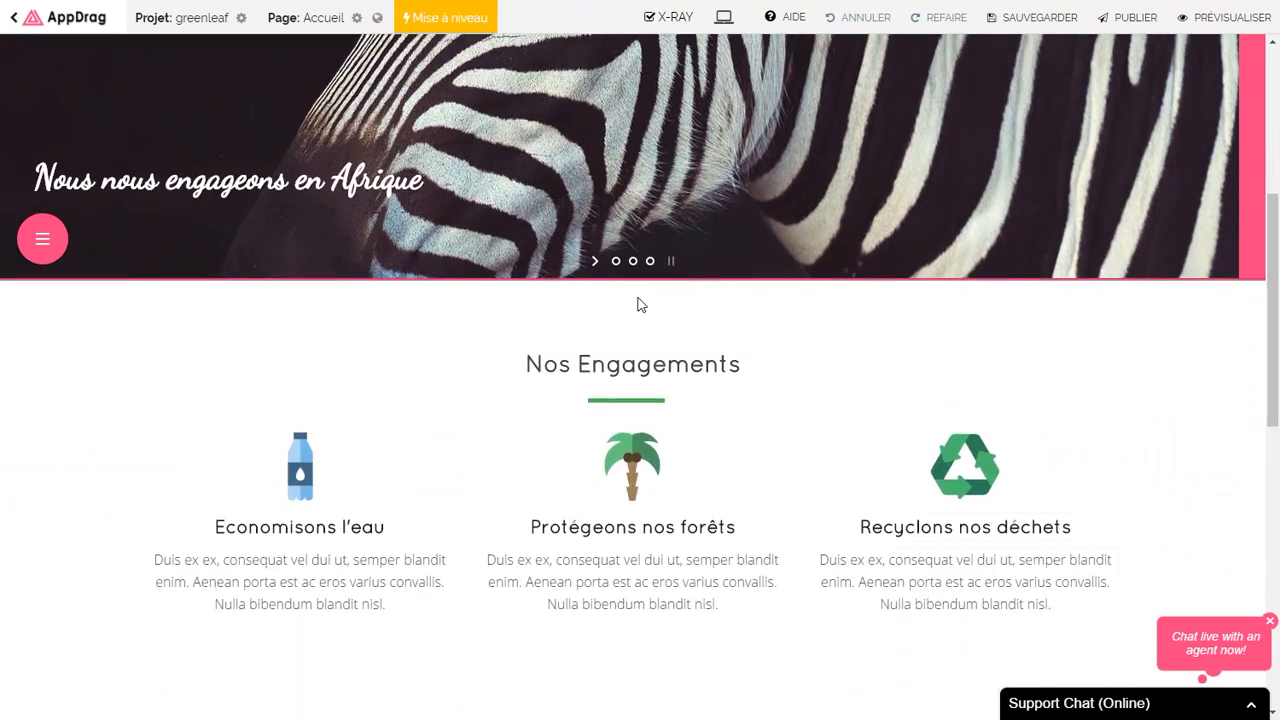
{"action": "scroll", "coordinate": [643, 306], "scroll_direction": "down", "scroll_amount": 2}
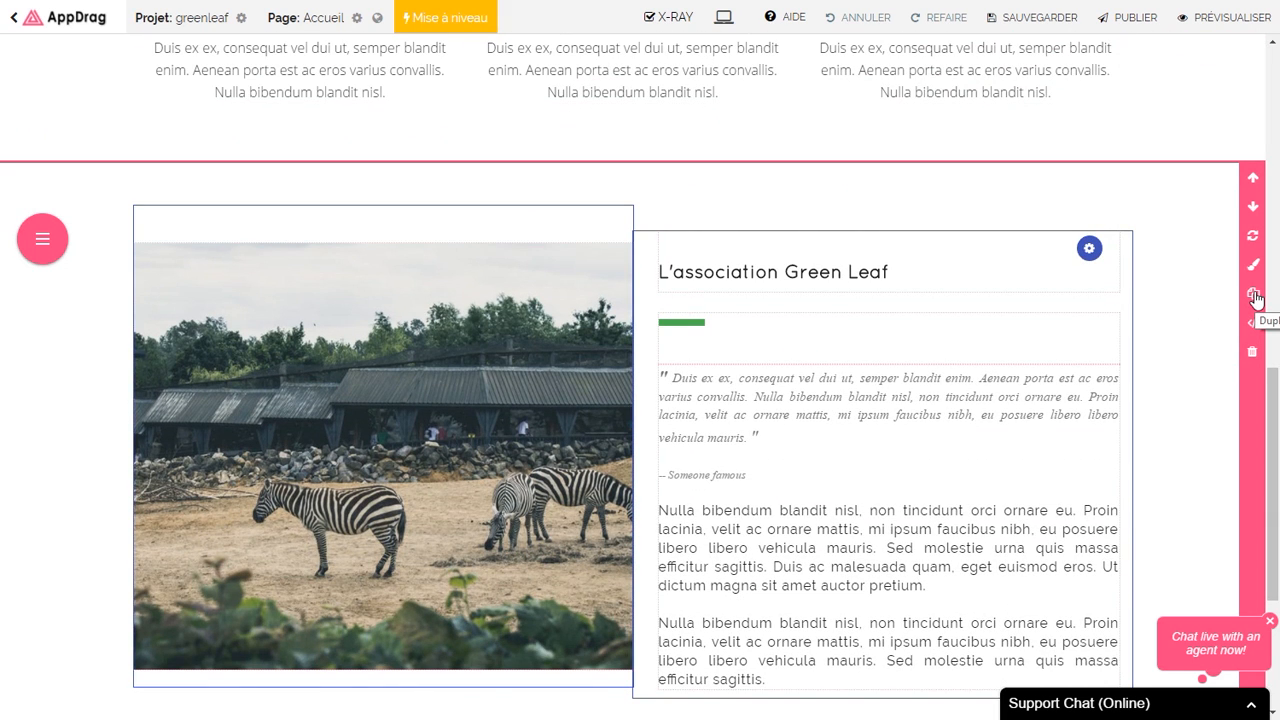
Step: Copy the L'association Green Leaf section to the clipboard
{"action": "right_click", "coordinate": [1197, 302]}
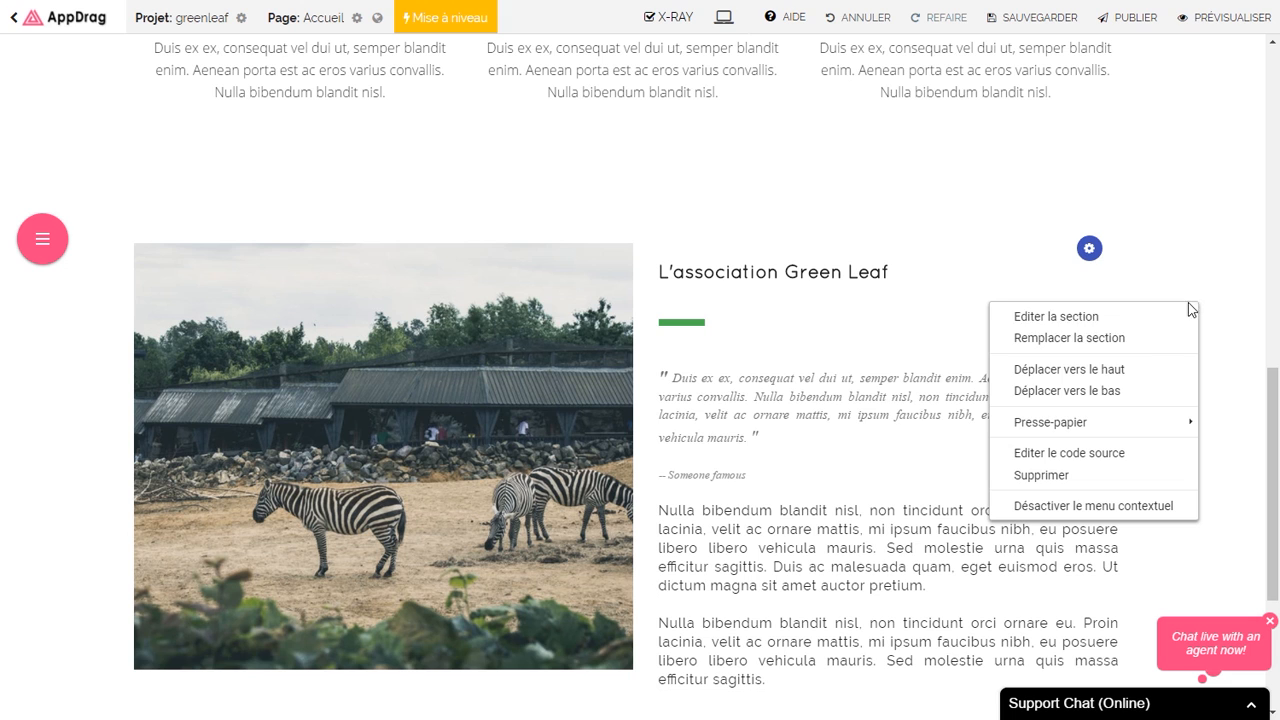
{"action": "mouse_move", "coordinate": [1100, 424]}
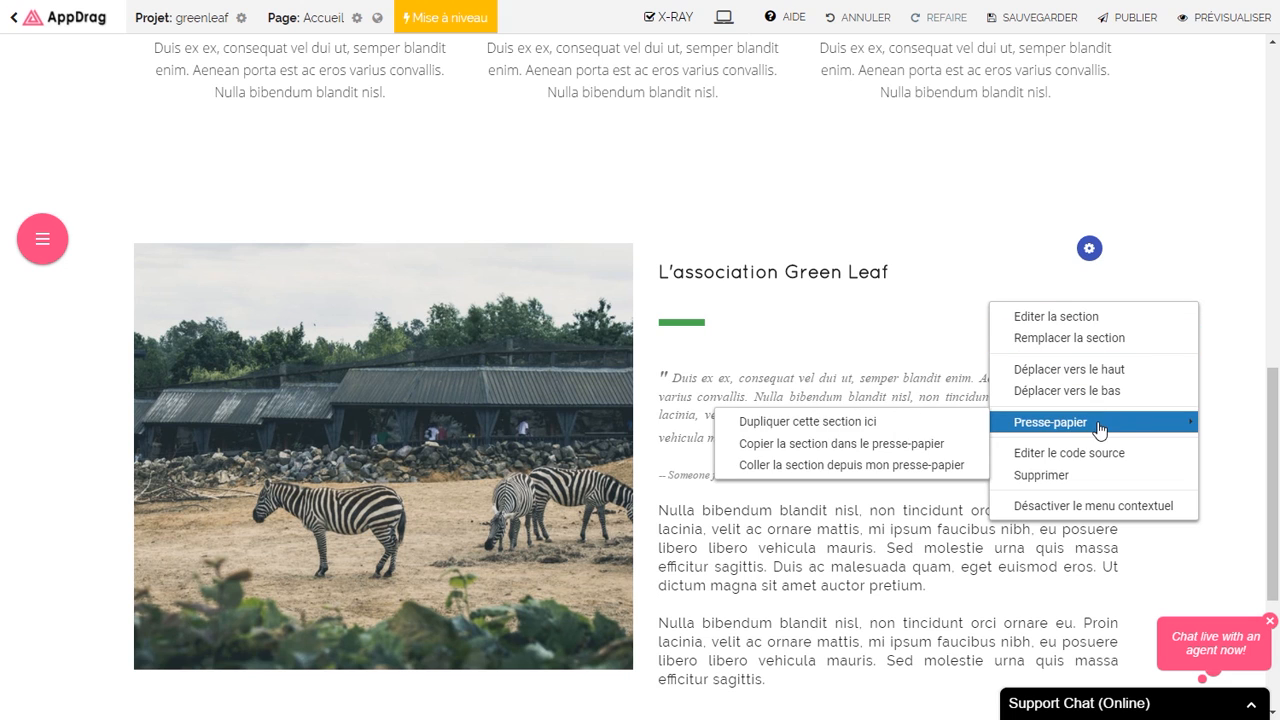
{"action": "left_click", "coordinate": [881, 444]}
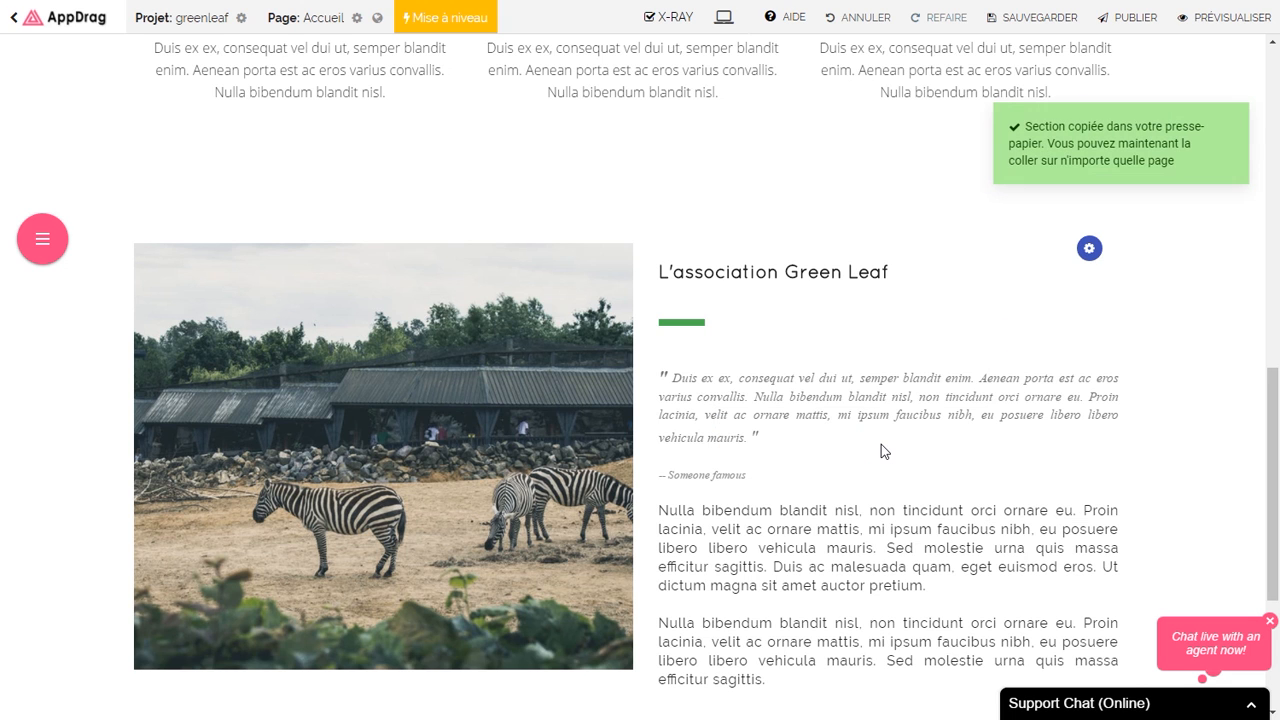
Step: Return to the a propos page without saving the home page
{"action": "left_click", "coordinate": [42, 240]}
{"action": "left_click", "coordinate": [40, 334]}
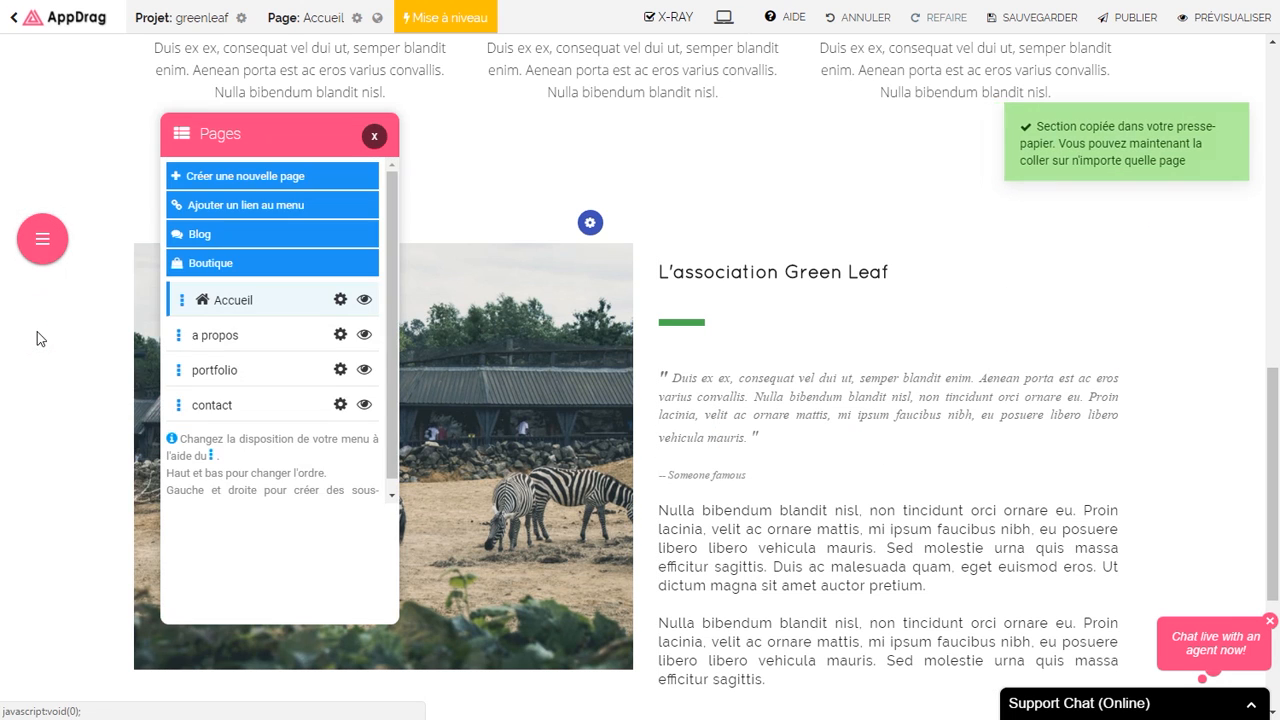
{"action": "left_click", "coordinate": [218, 337]}
{"action": "left_click", "coordinate": [872, 153]}
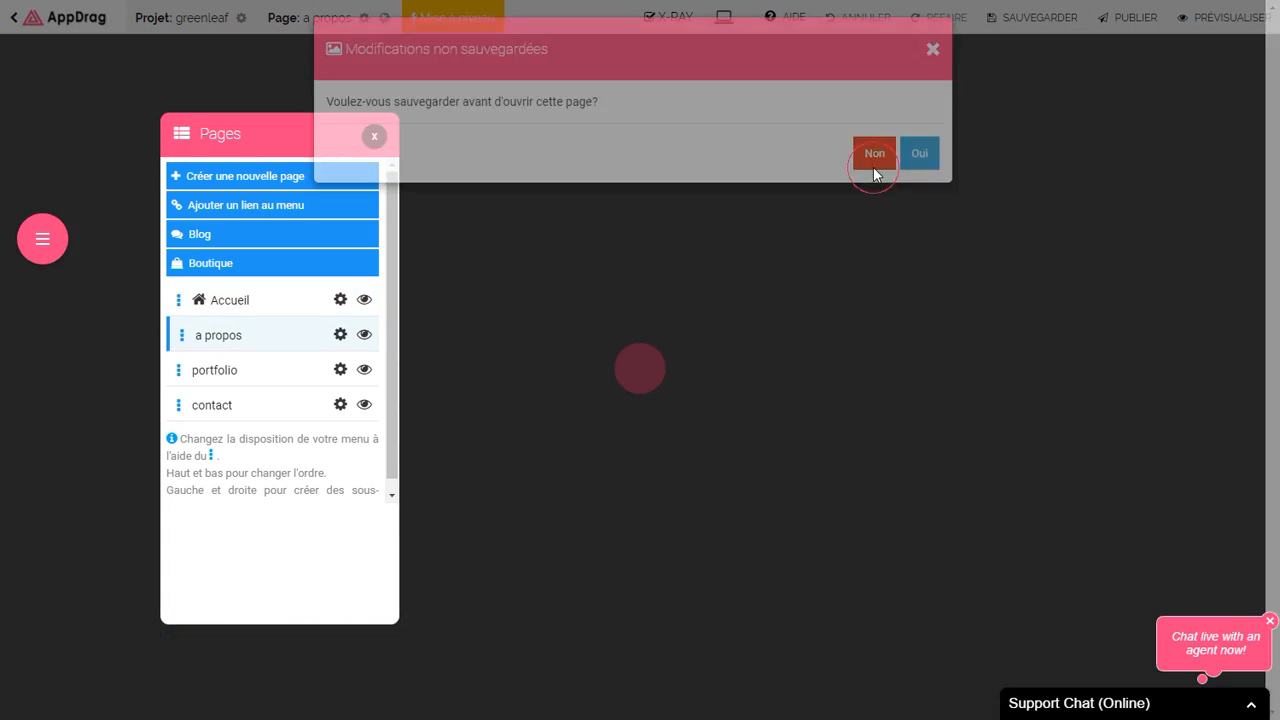
{"action": "left_click", "coordinate": [374, 136]}
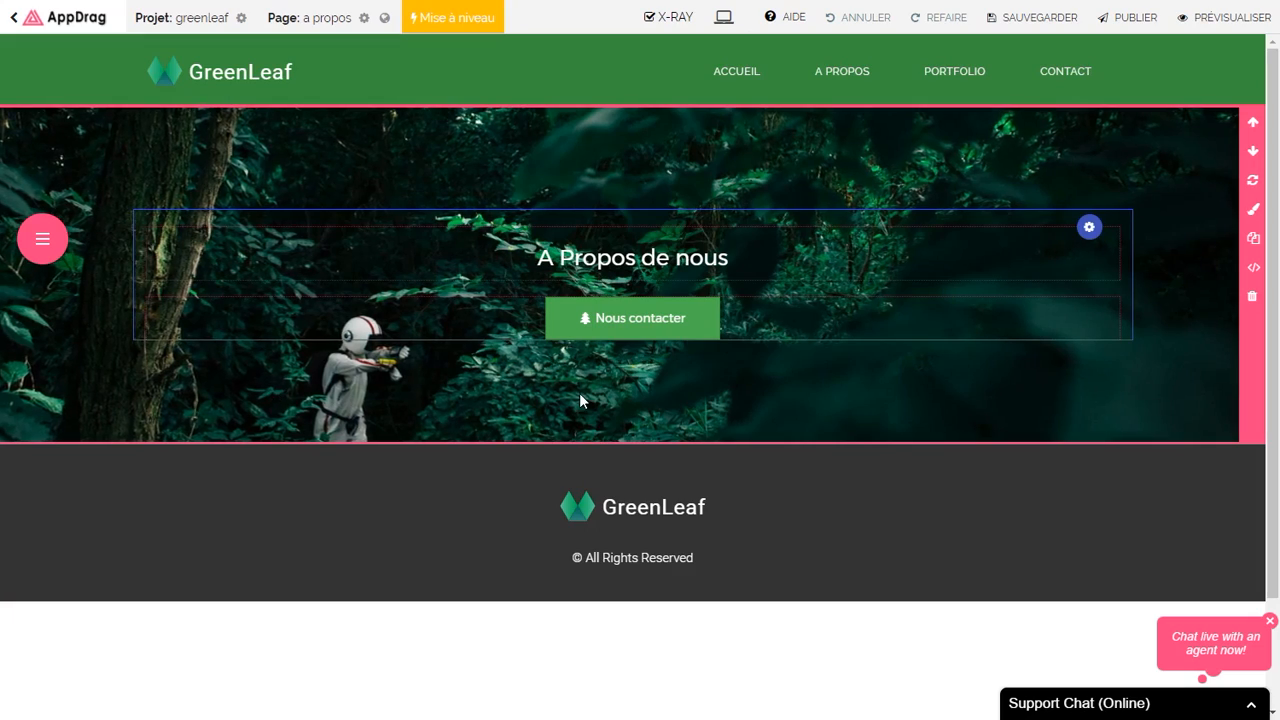
Step: Paste the L'association Green Leaf section from the clipboard
{"action": "left_click", "coordinate": [1253, 238]}
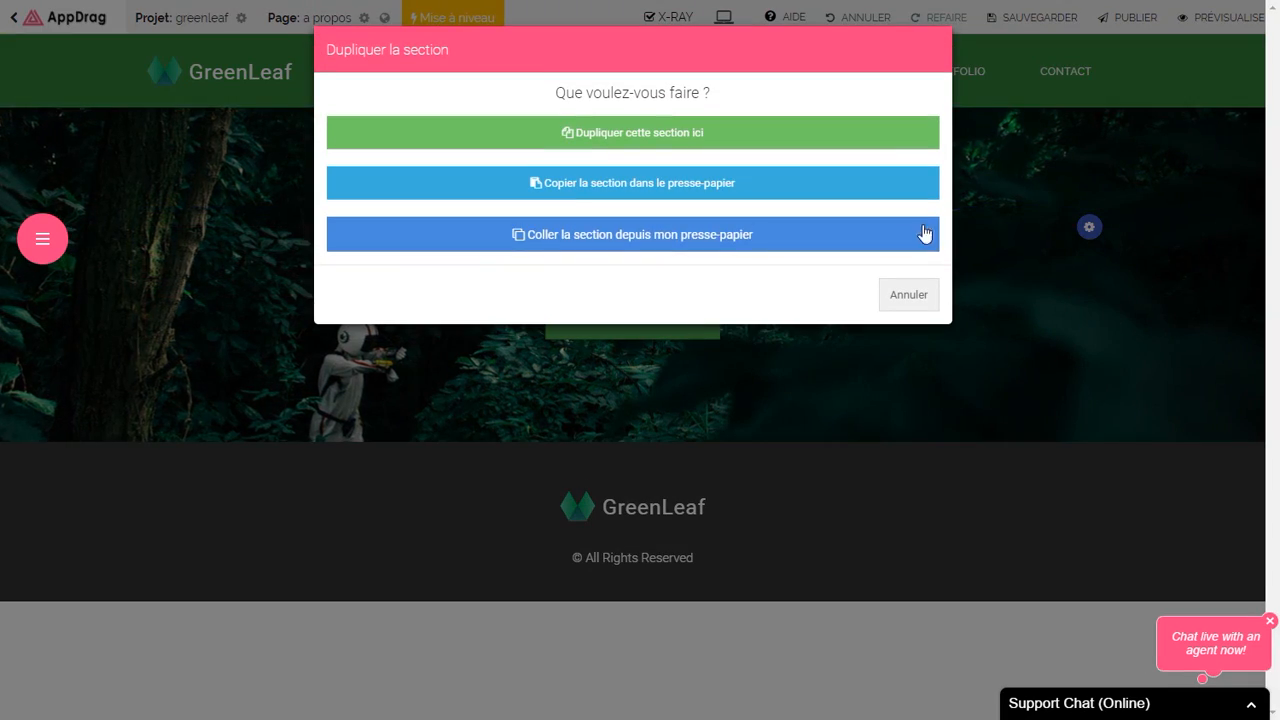
{"action": "left_click", "coordinate": [674, 243]}
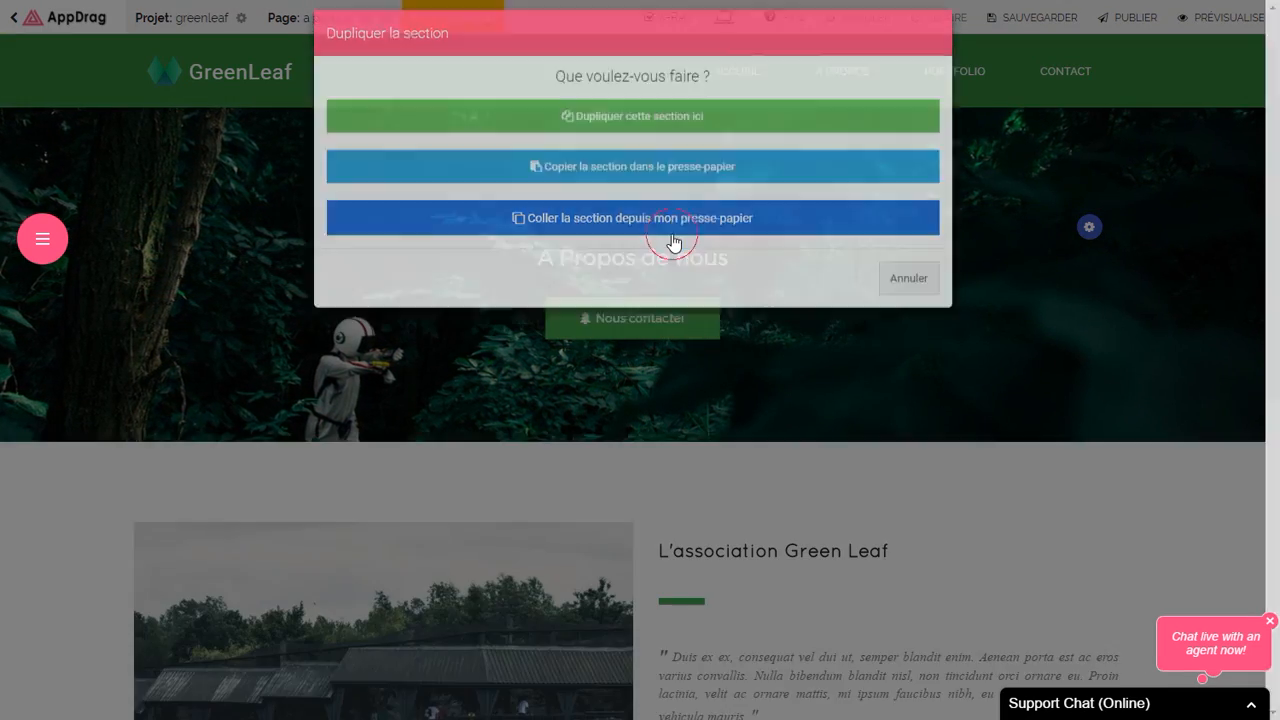
{"action": "scroll", "coordinate": [648, 254], "scroll_direction": "down", "scroll_amount": 3}
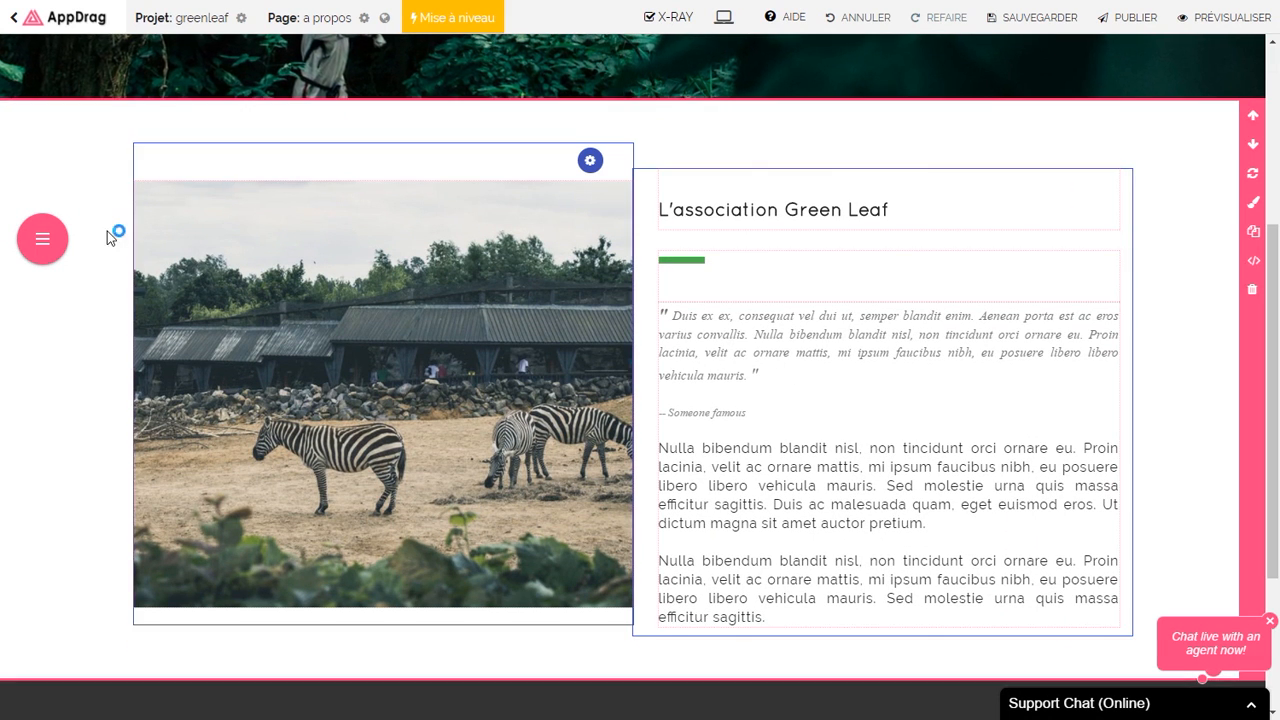
Step: Add the Team 12 team component below the association section
{"action": "left_click", "coordinate": [42, 238]}
{"action": "left_click", "coordinate": [43, 282]}
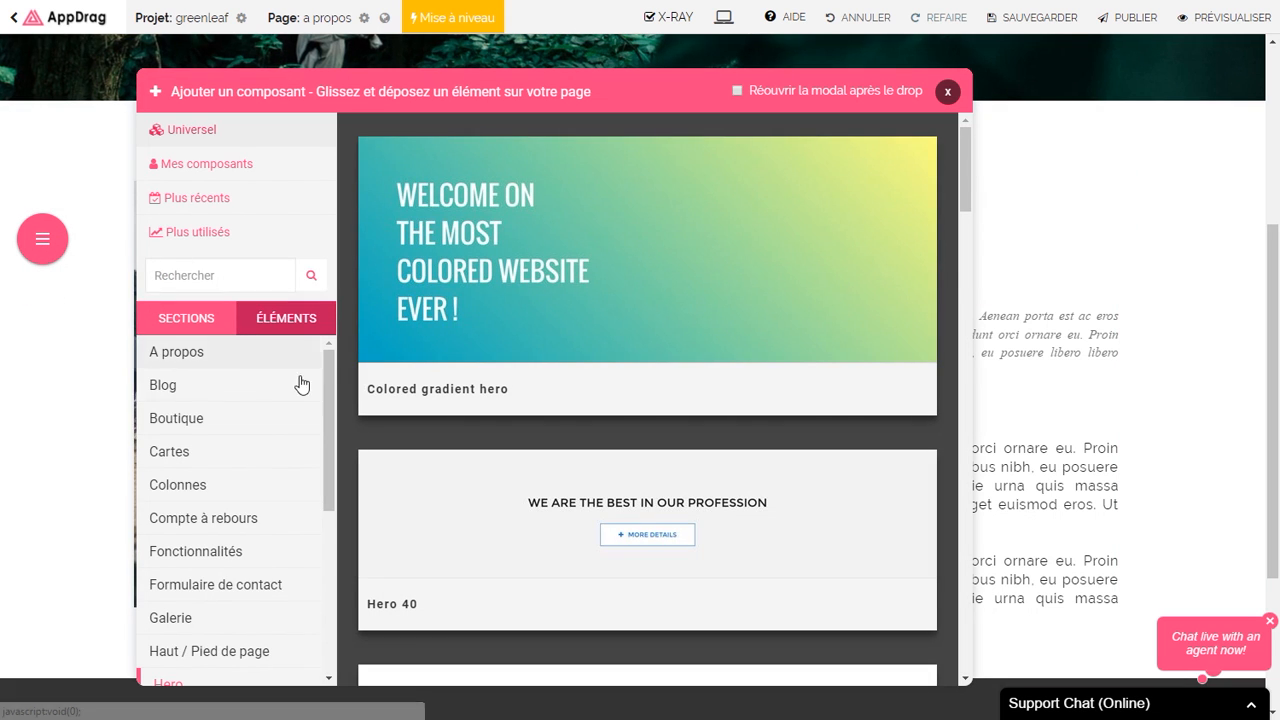
{"action": "left_click_drag", "start_coordinate": [329, 423], "coordinate": [332, 530]}
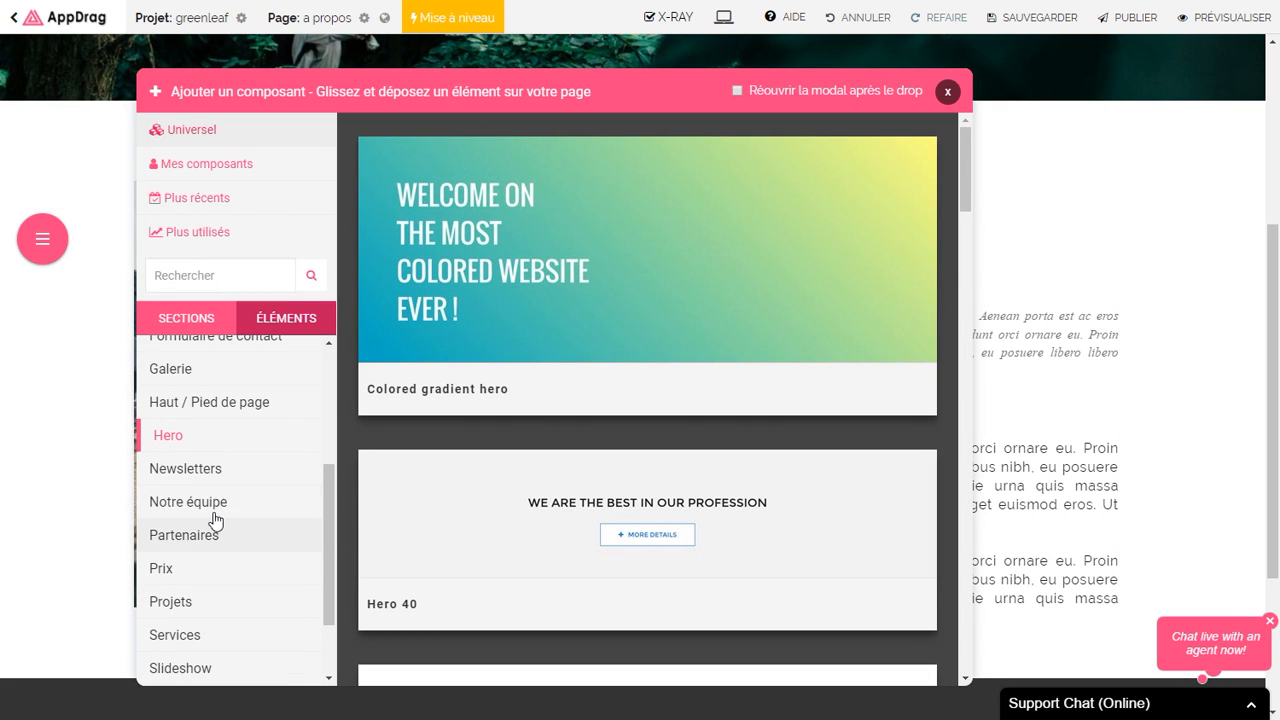
{"action": "left_click", "coordinate": [222, 510]}
{"action": "left_click_drag", "start_coordinate": [968, 176], "coordinate": [960, 273]}
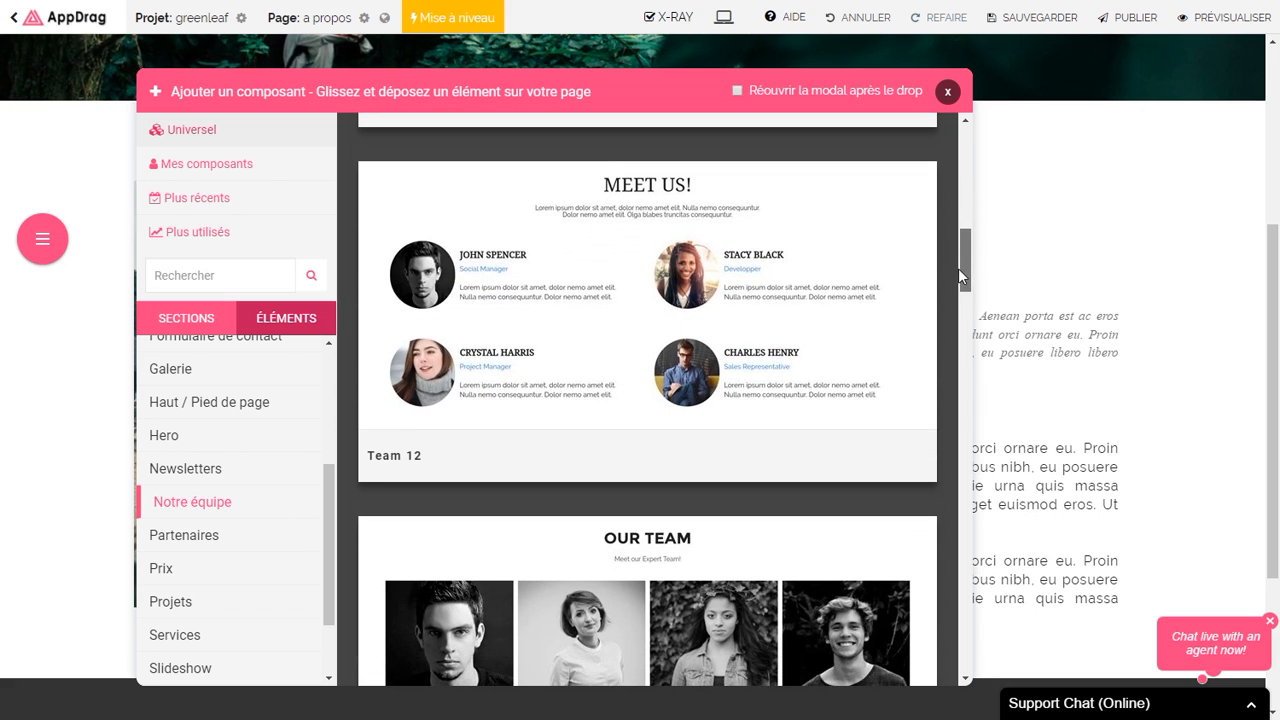
{"action": "left_click_drag", "start_coordinate": [756, 311], "coordinate": [533, 530]}
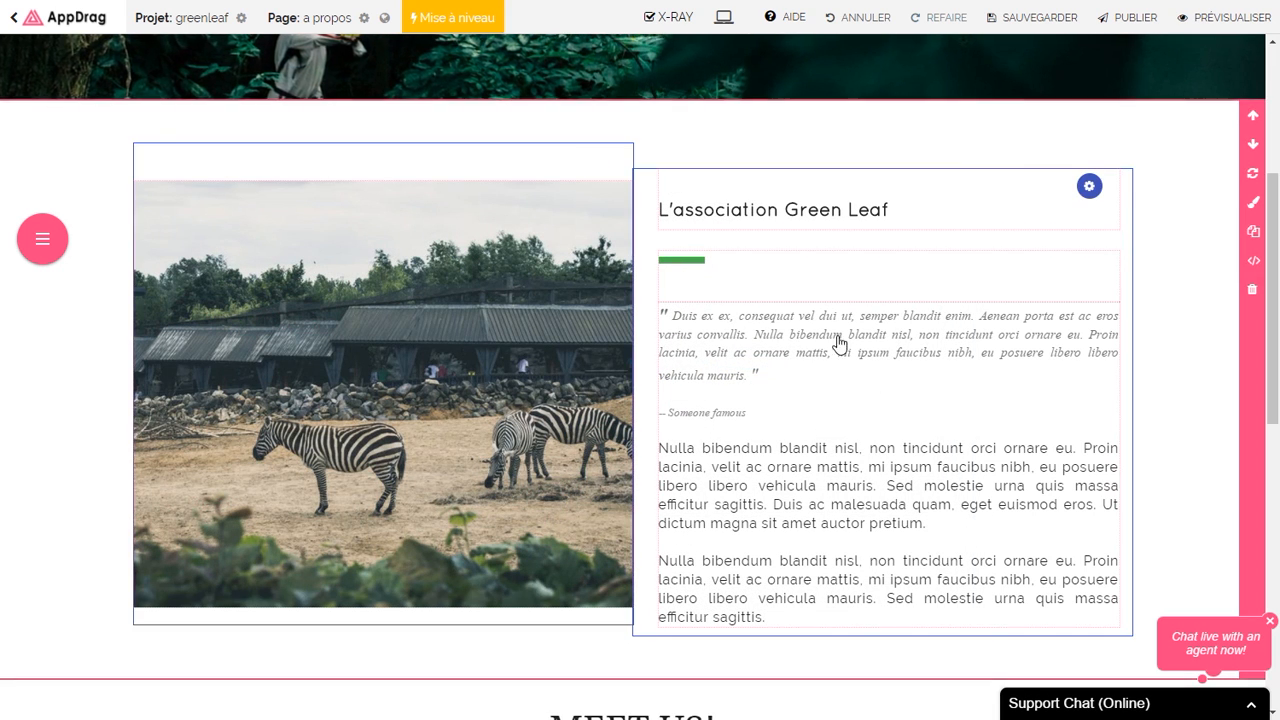
Step: Retitle MEET US! to 'L'équipe Green Leaf' by pasting and editing the association heading
{"action": "scroll", "coordinate": [808, 343], "scroll_direction": "down", "scroll_amount": 5}
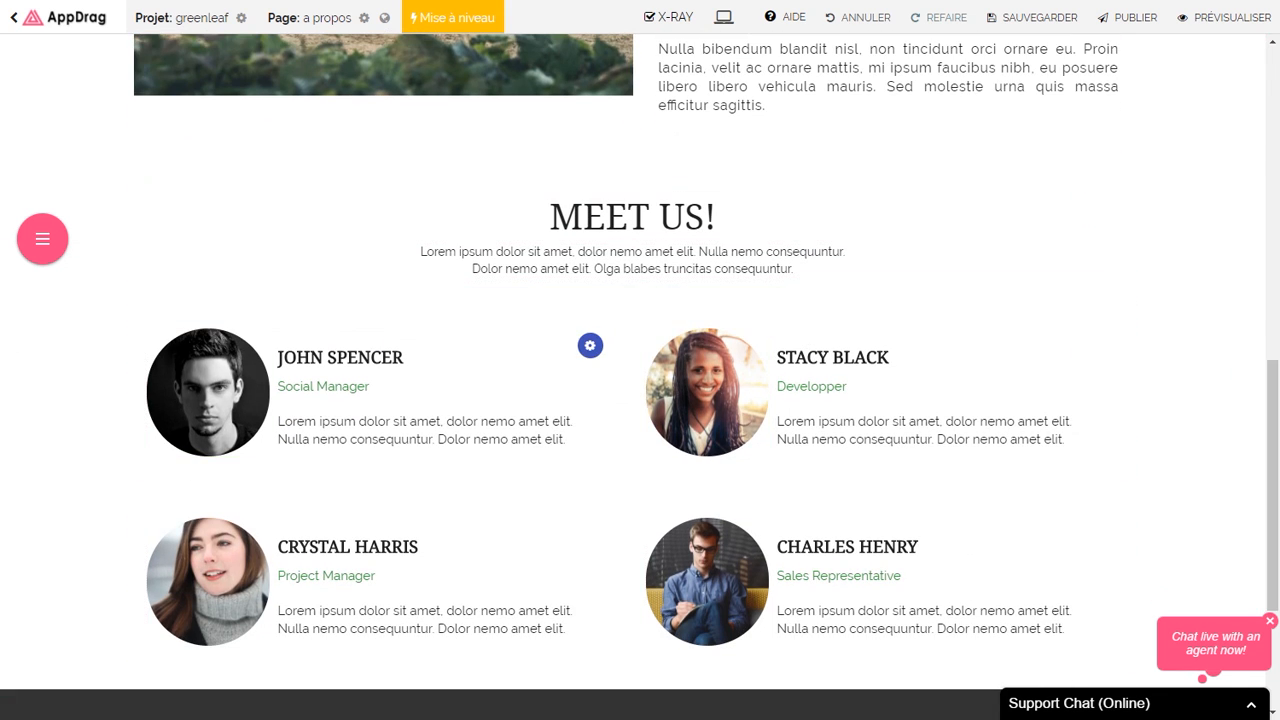
{"action": "left_click", "coordinate": [588, 216]}
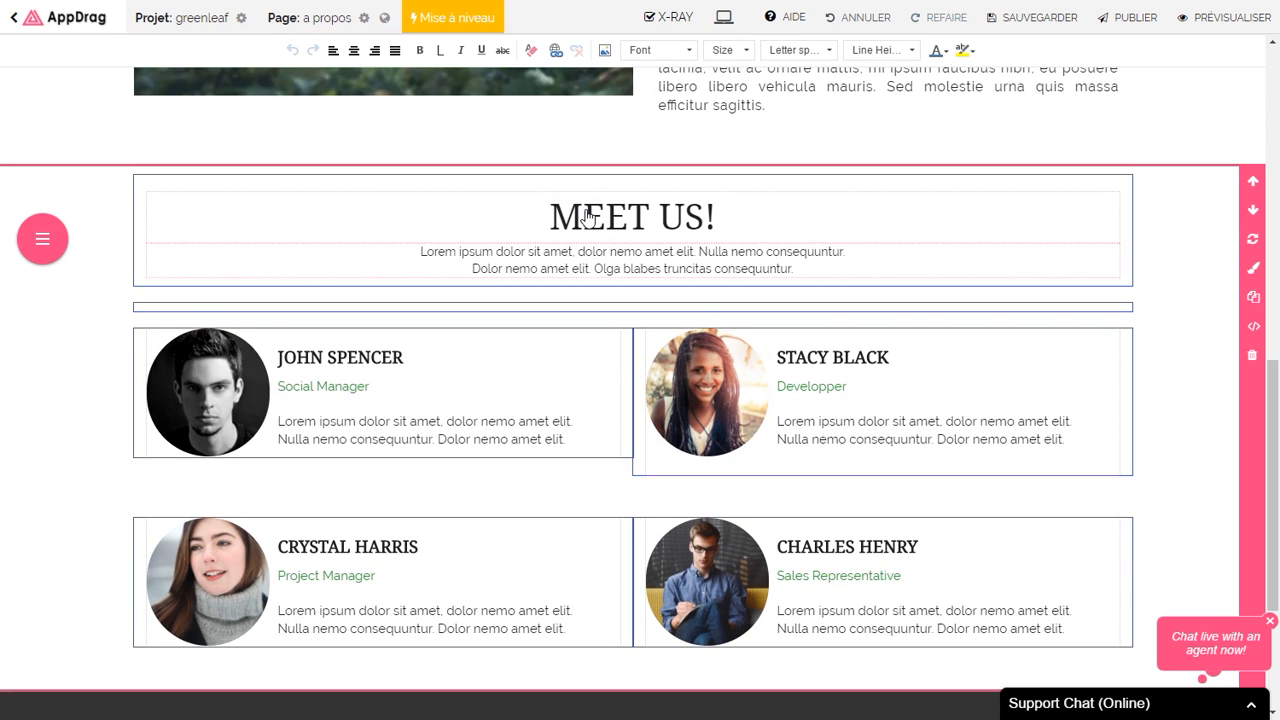
{"action": "scroll", "coordinate": [590, 230], "scroll_direction": "up", "scroll_amount": 4}
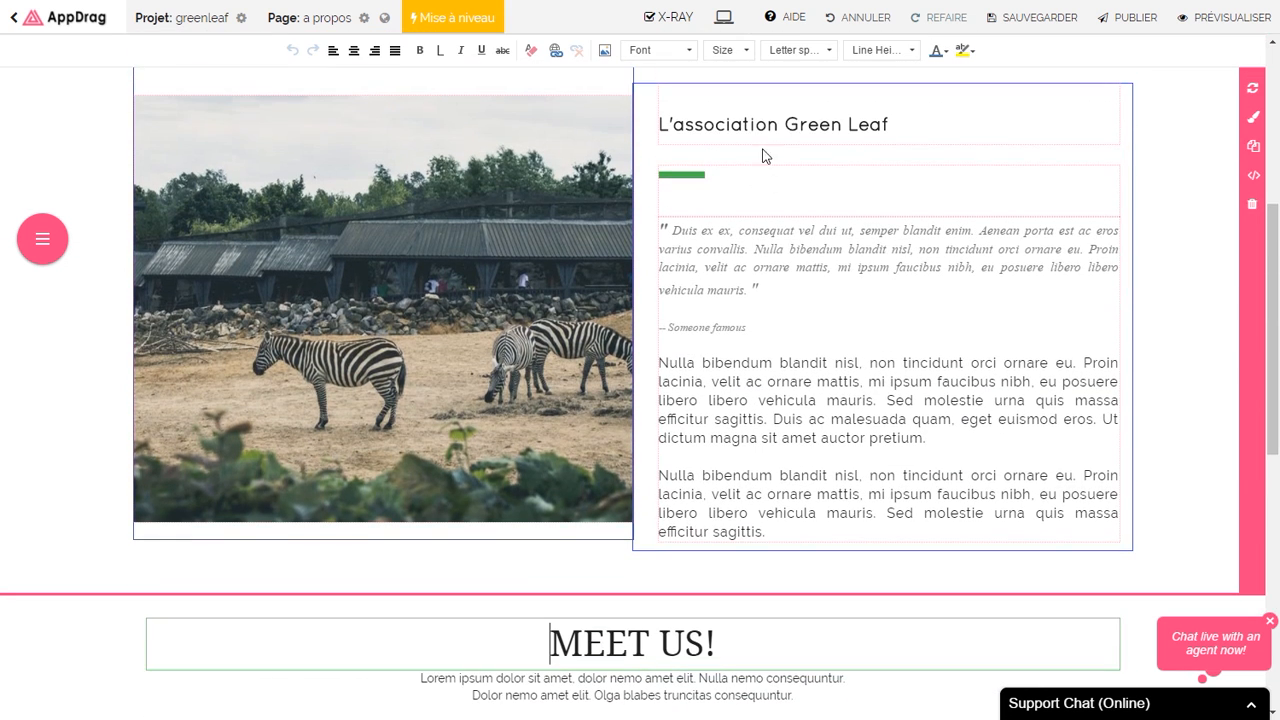
{"action": "left_click", "coordinate": [758, 126]}
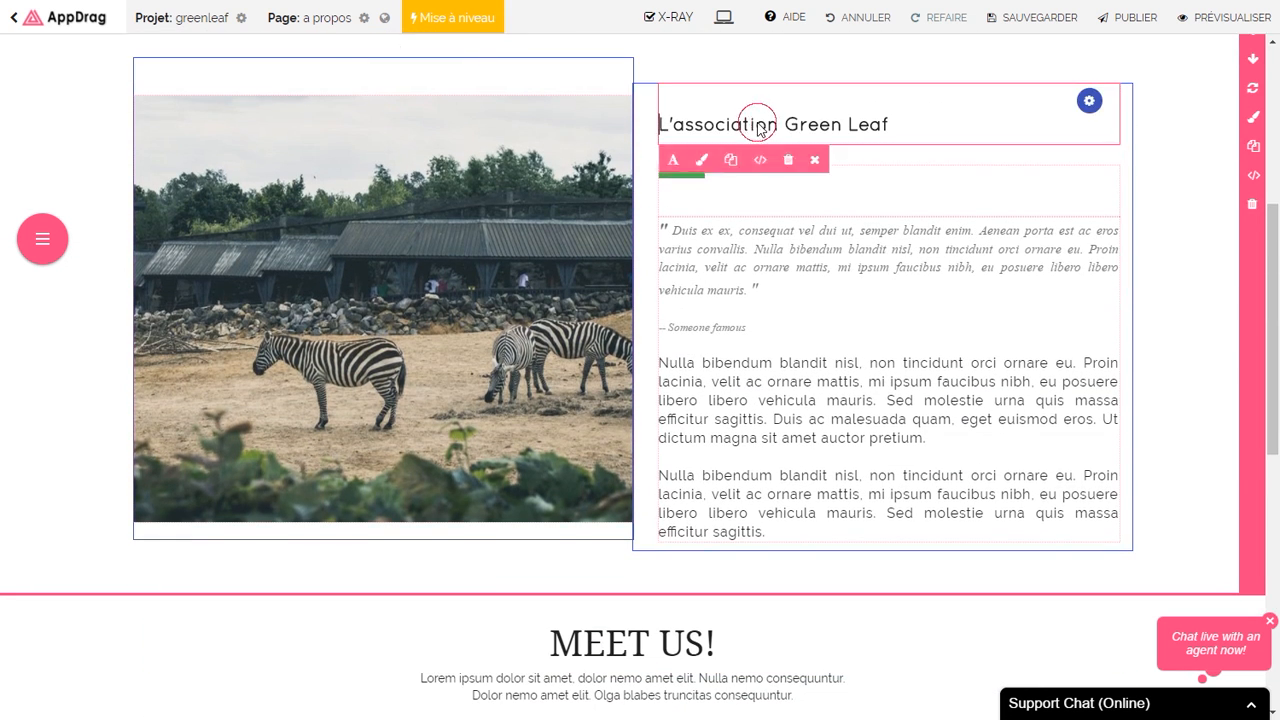
{"action": "triple_click", "coordinate": [759, 129]}
{"action": "key", "text": "ctrl+c"}
{"action": "triple_click", "coordinate": [635, 640]}
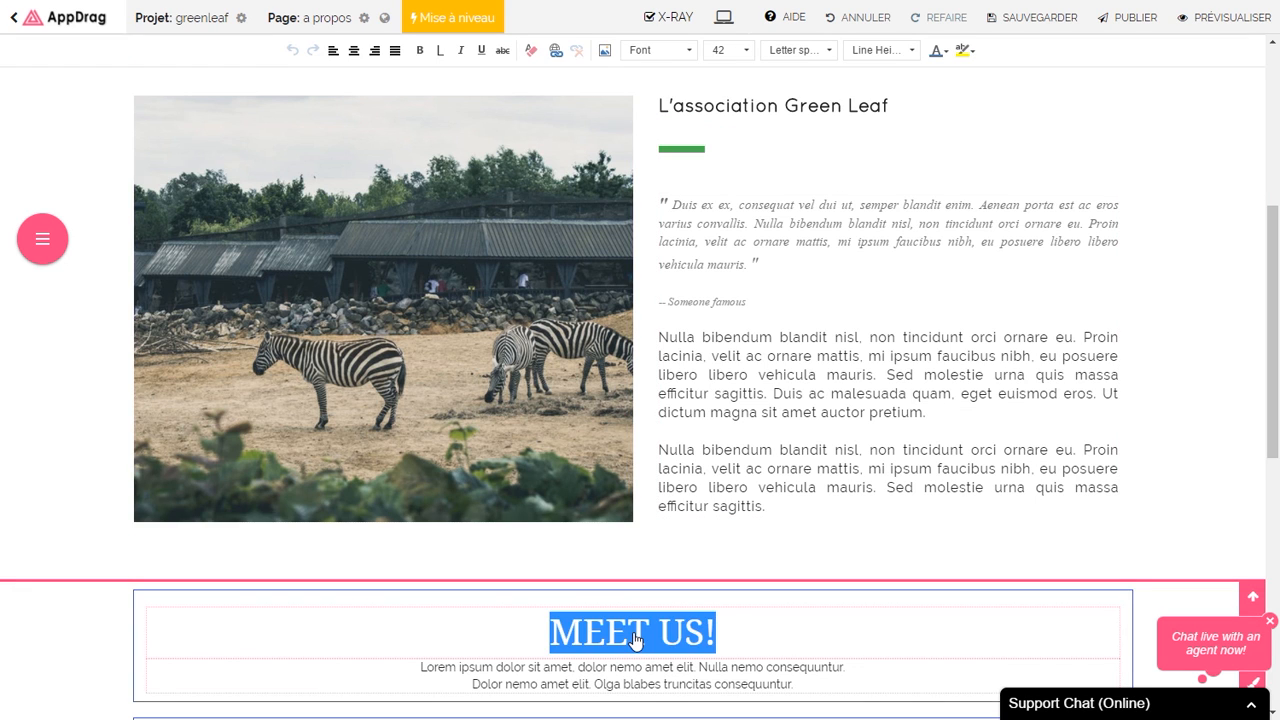
{"action": "key", "text": "ctrl+v"}
{"action": "left_click_drag", "start_coordinate": [577, 647], "coordinate": [638, 647]}
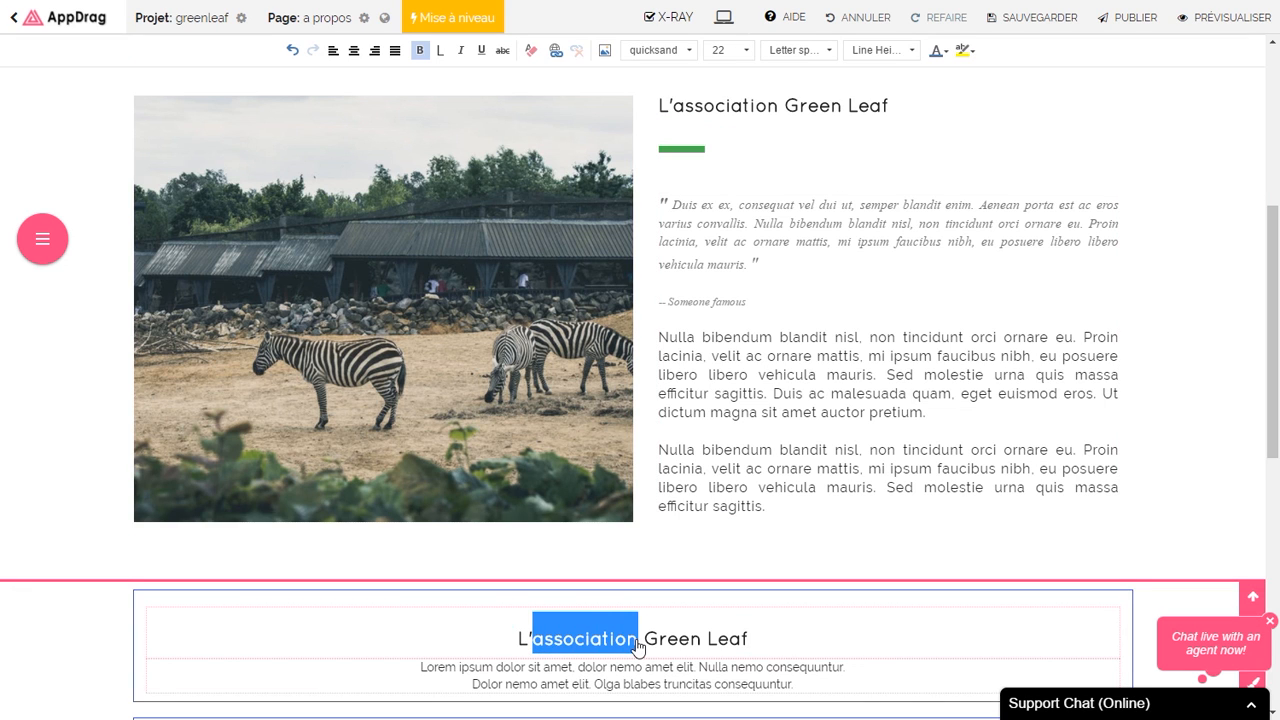
{"action": "type", "text": "équipe"}
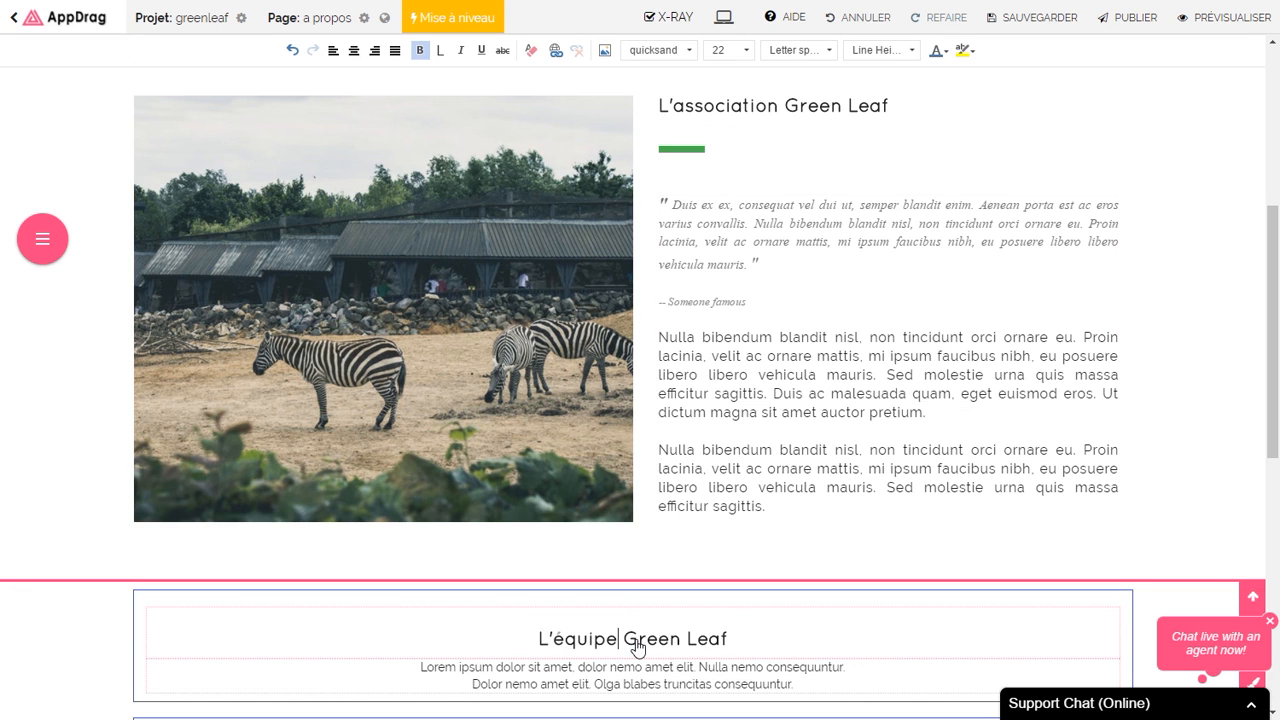
Step: Replace the subtitle with 'Voici notre équipe pleine de motivation!'
{"action": "scroll", "coordinate": [660, 420], "scroll_direction": "down", "scroll_amount": 2}
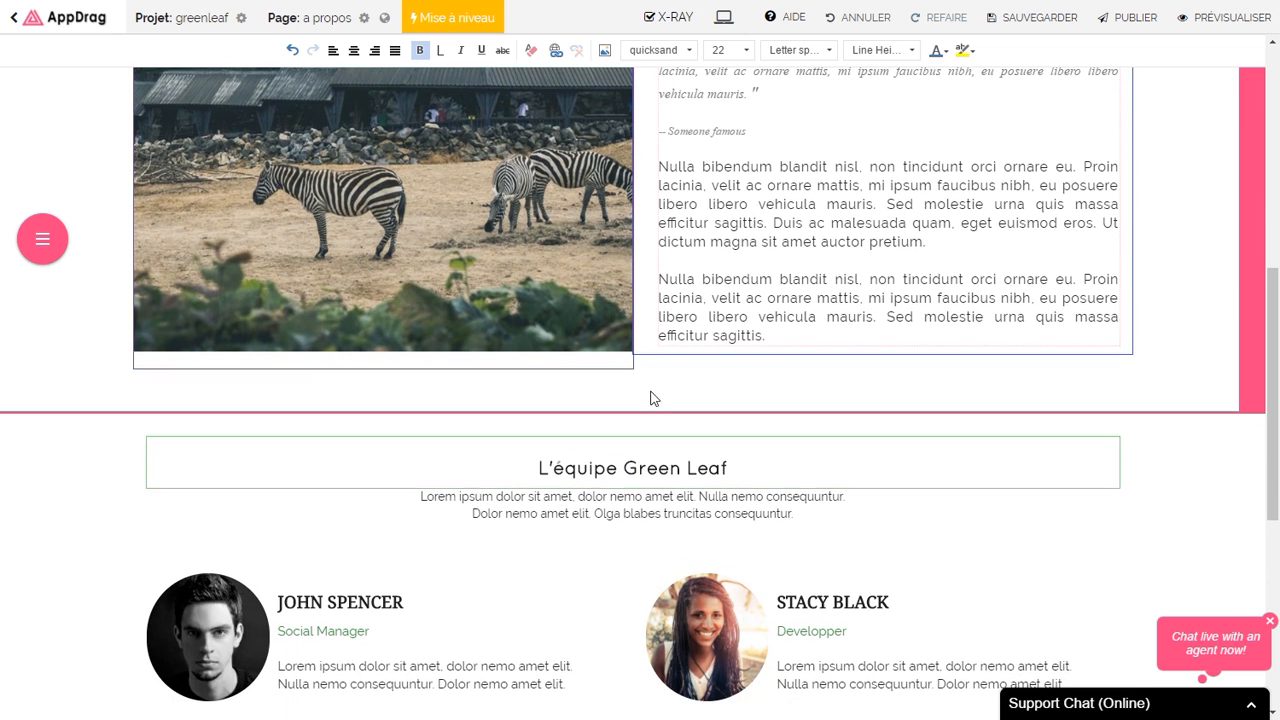
{"action": "triple_click", "coordinate": [612, 518]}
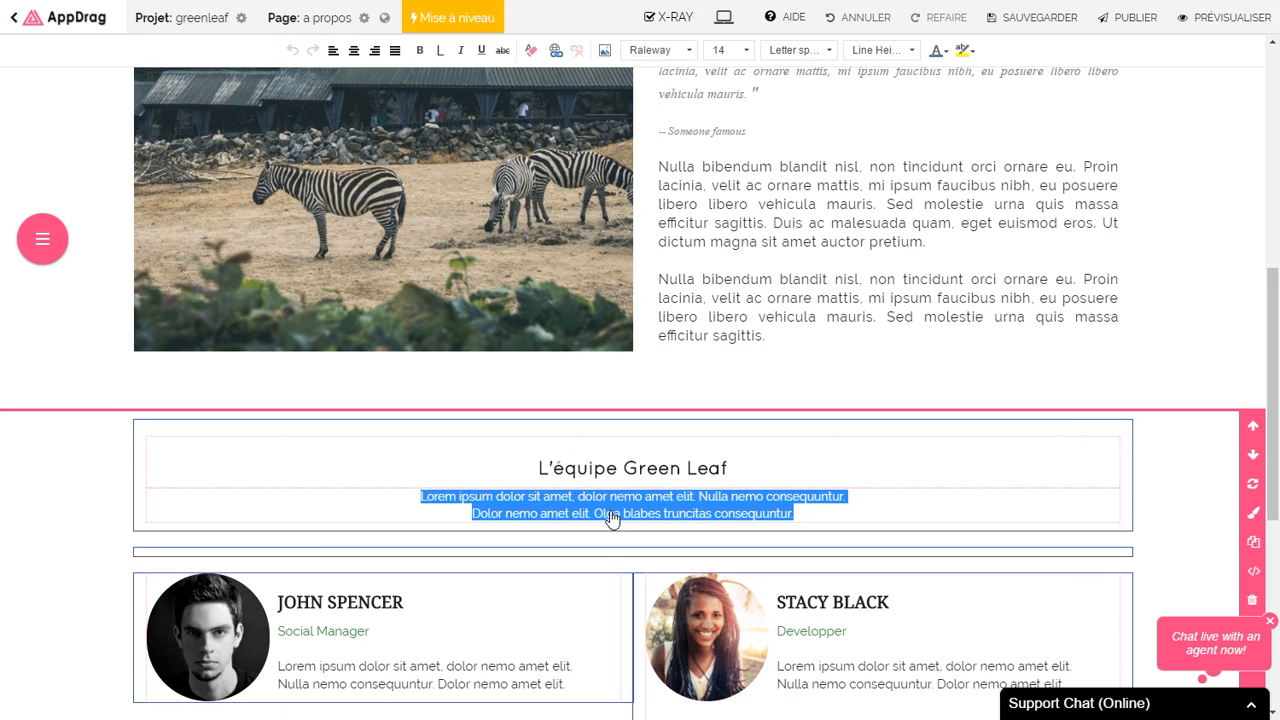
{"action": "type", "text": "Vo"}
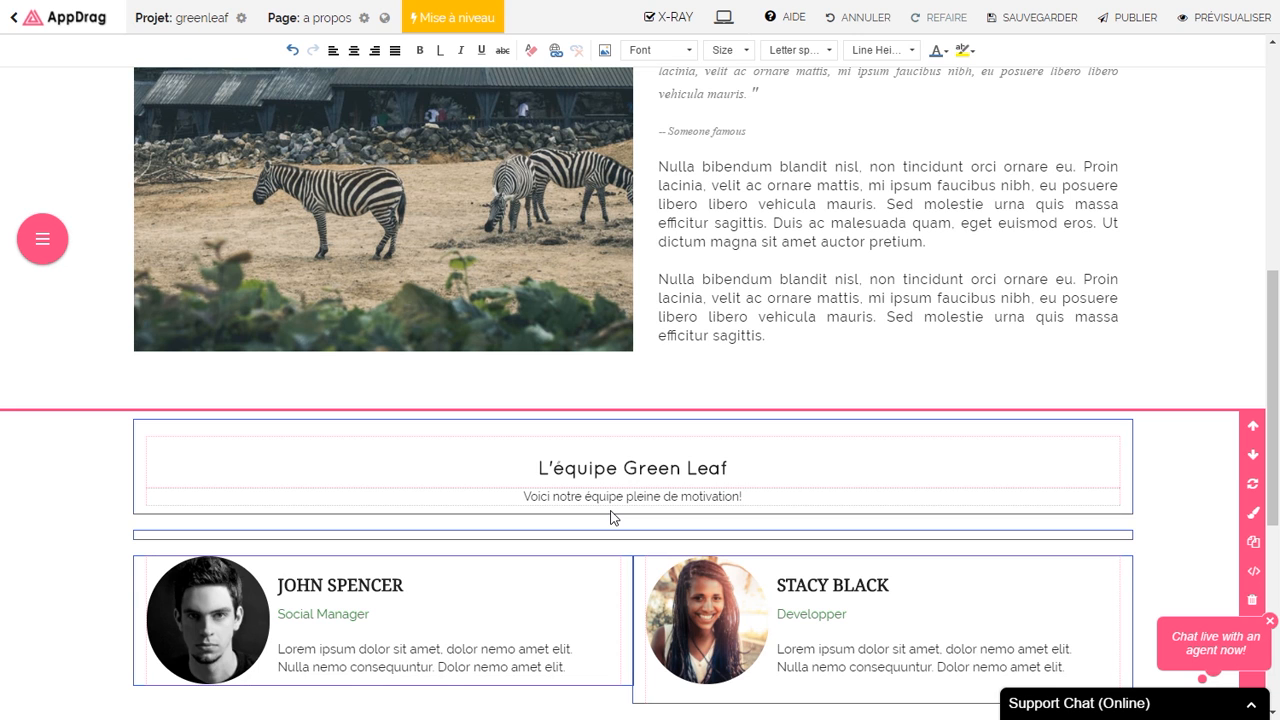
{"action": "scroll", "coordinate": [613, 517], "scroll_direction": "down", "scroll_amount": 3}
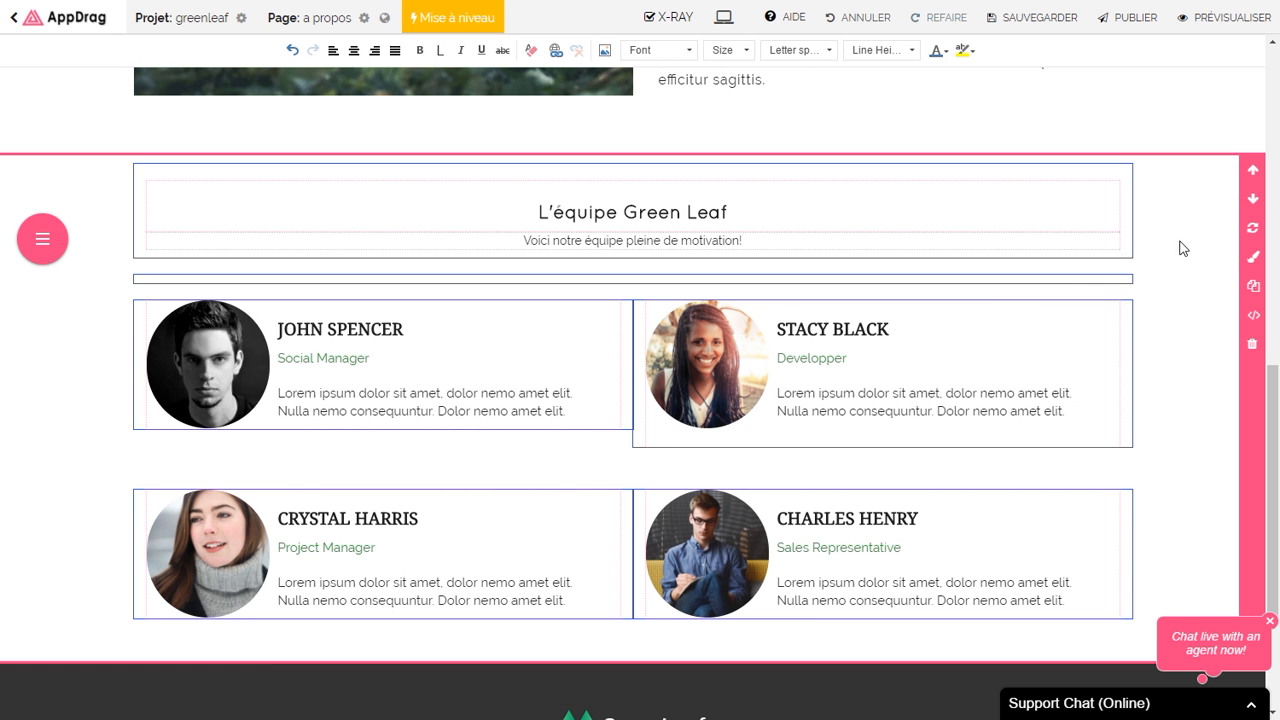
{"action": "left_click", "coordinate": [1253, 258]}
Step: Set the team section background to the first Nature leaf pattern
{"action": "left_click", "coordinate": [1060, 238]}
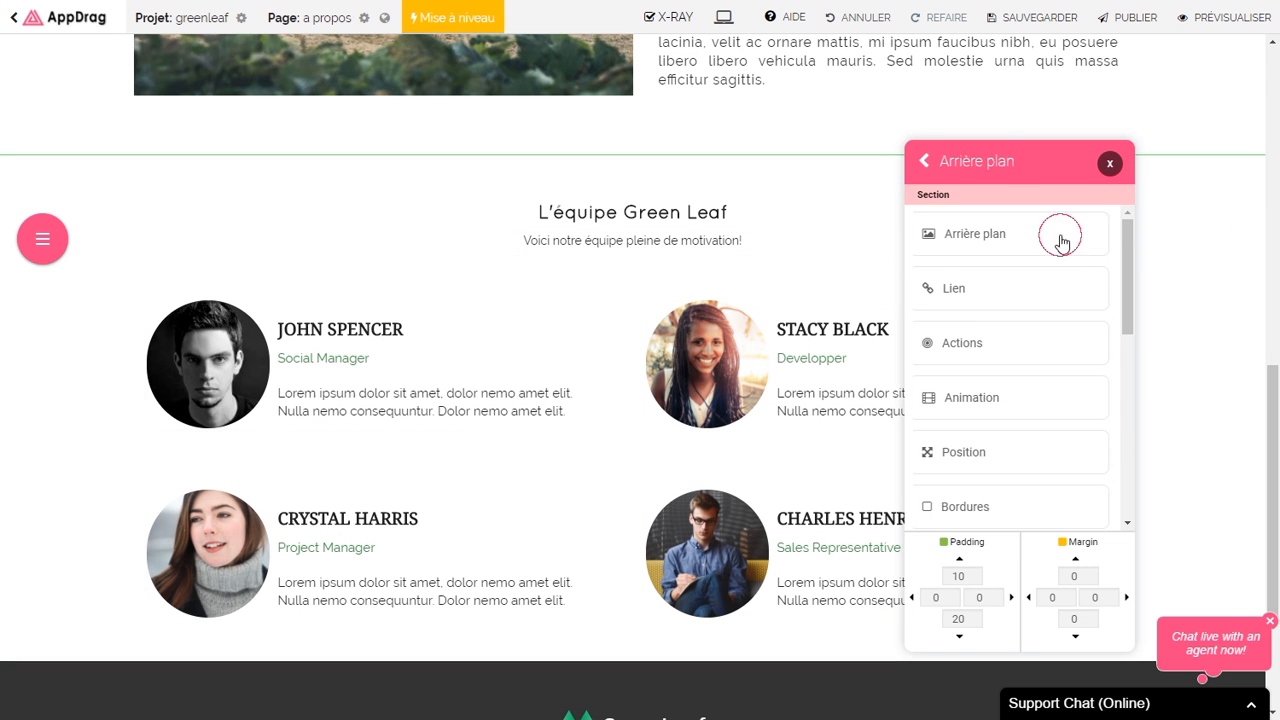
{"action": "left_click", "coordinate": [966, 452]}
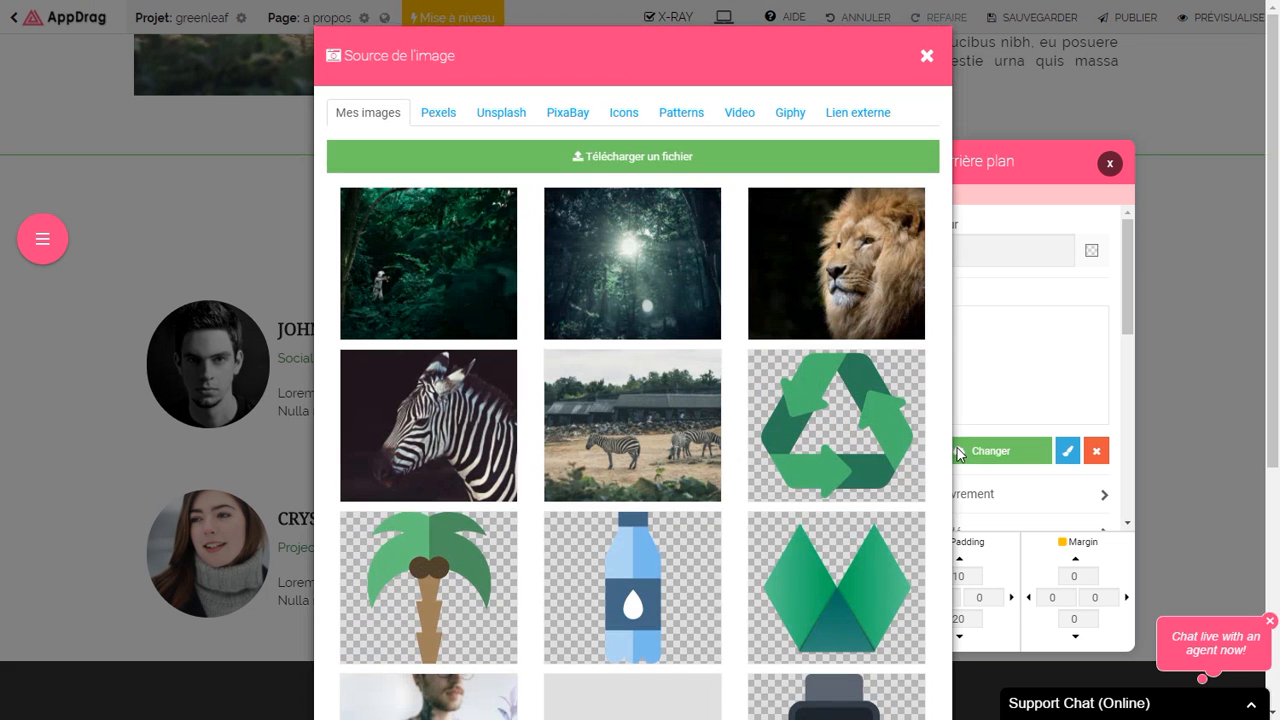
{"action": "left_click", "coordinate": [680, 114]}
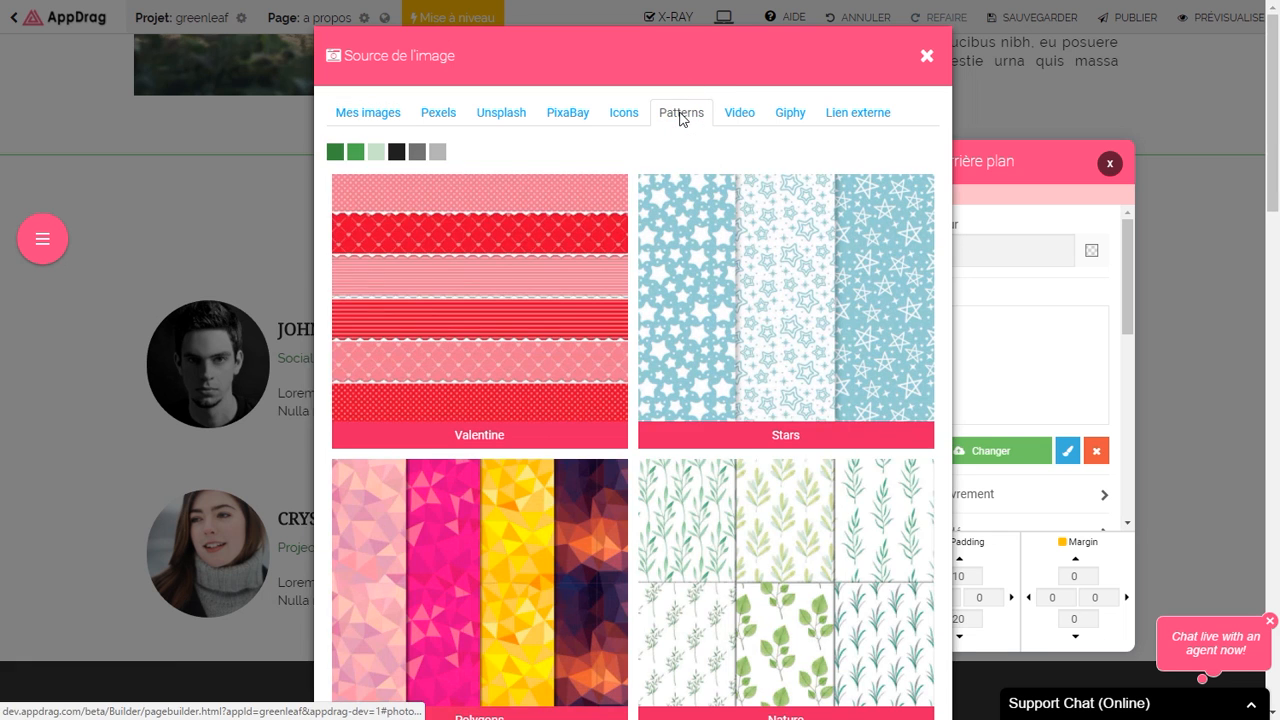
{"action": "left_click", "coordinate": [757, 519]}
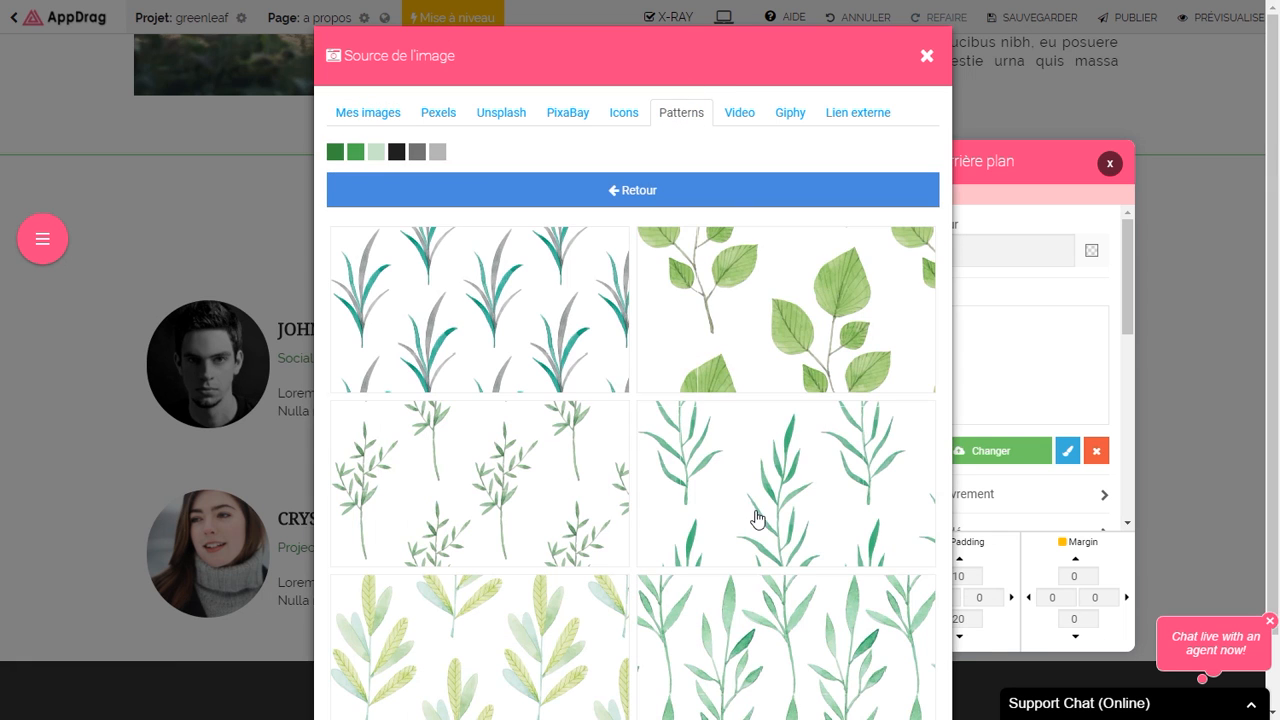
{"action": "scroll", "coordinate": [517, 323], "scroll_direction": "down", "scroll_amount": 1}
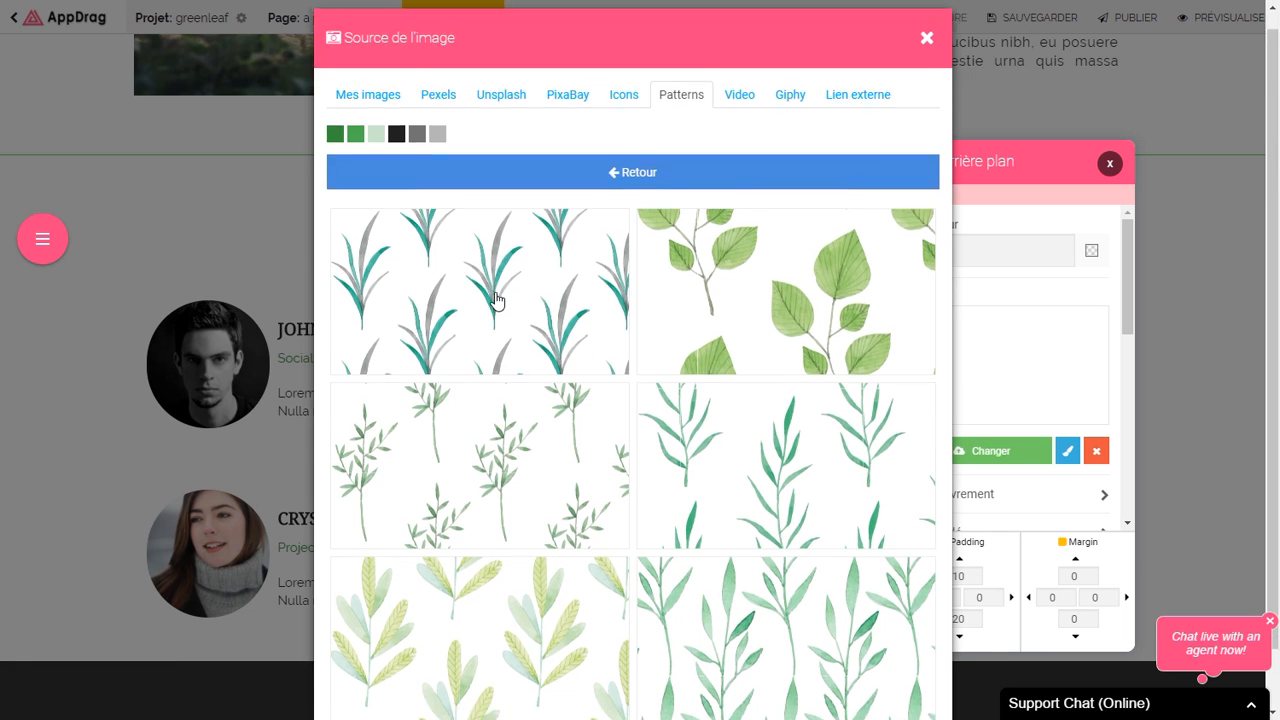
{"action": "left_click", "coordinate": [490, 252]}
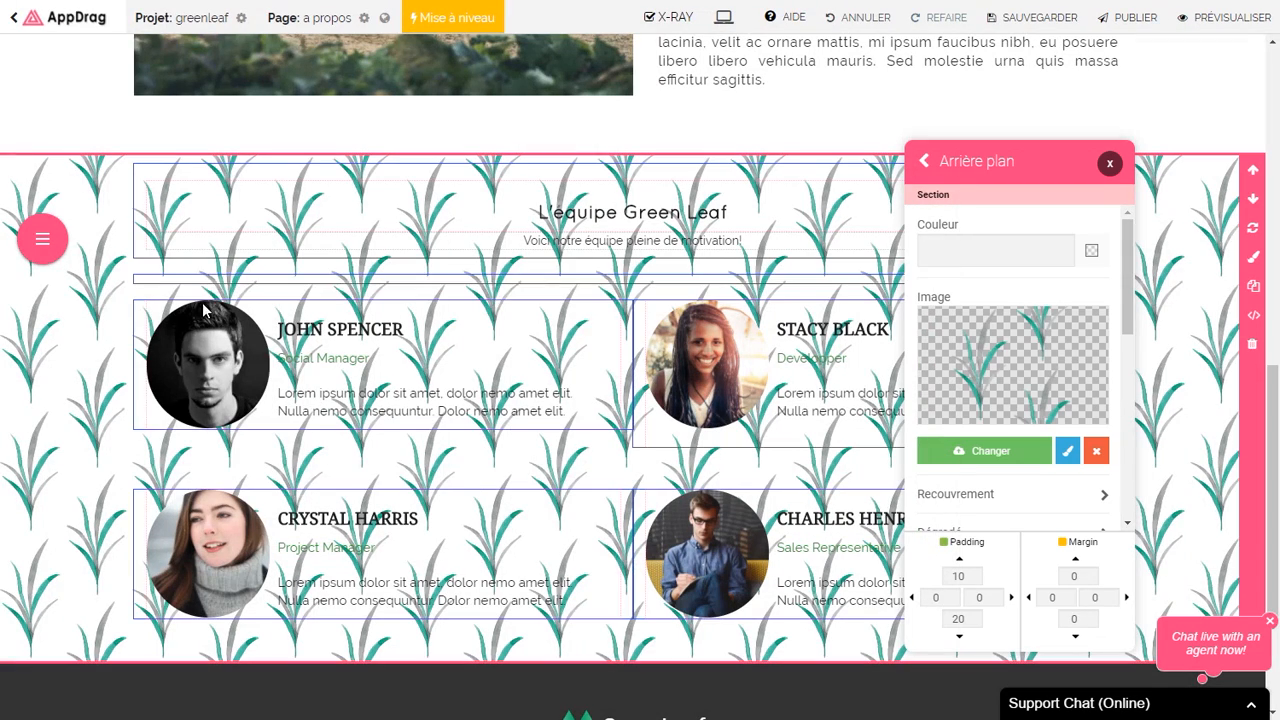
{"action": "left_click", "coordinate": [1109, 164]}
Step: Delete the empty block above the cards and make the heading row background white
{"action": "left_click", "coordinate": [1089, 292]}
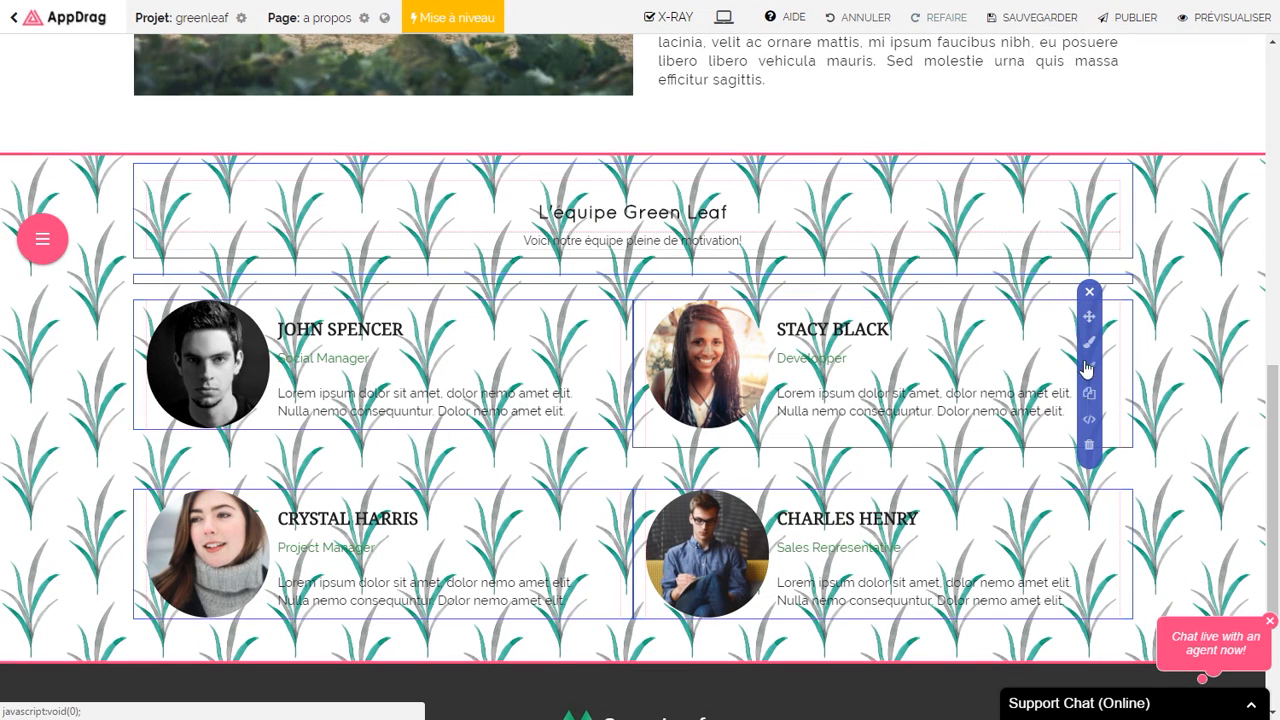
{"action": "left_click", "coordinate": [1089, 446]}
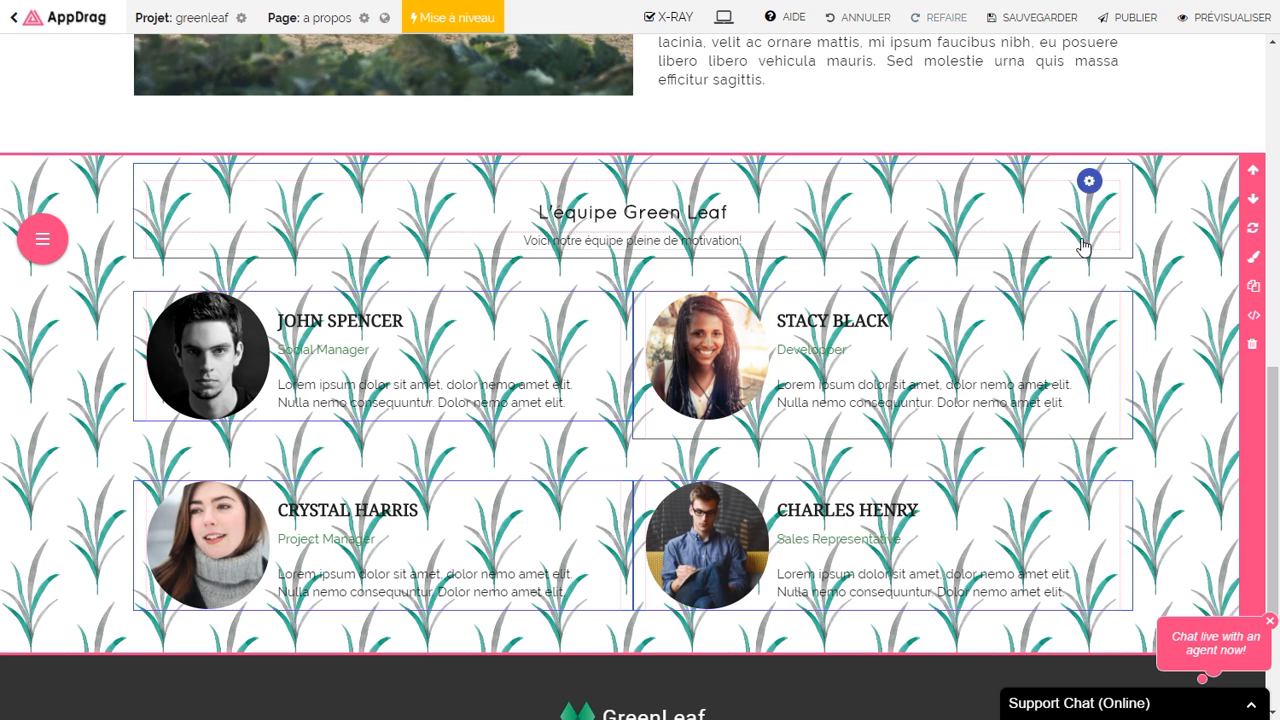
{"action": "left_click", "coordinate": [1089, 181]}
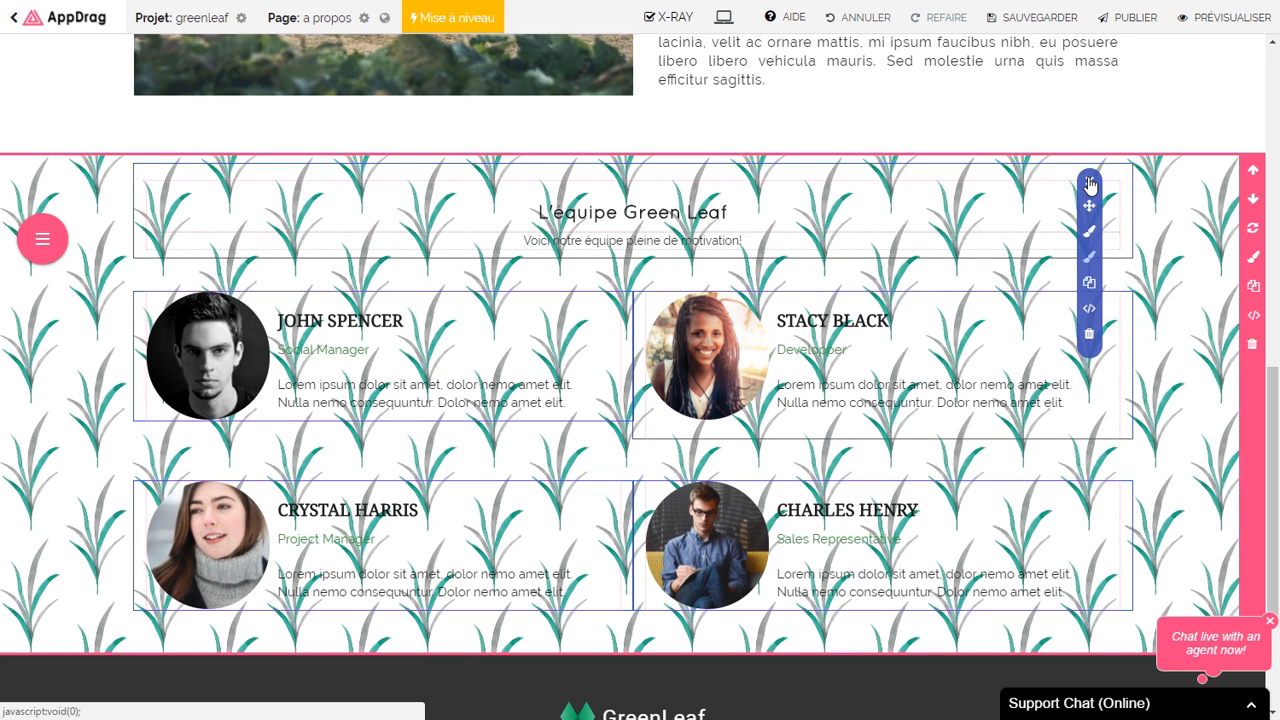
{"action": "left_click", "coordinate": [1089, 258]}
{"action": "left_click", "coordinate": [1057, 243]}
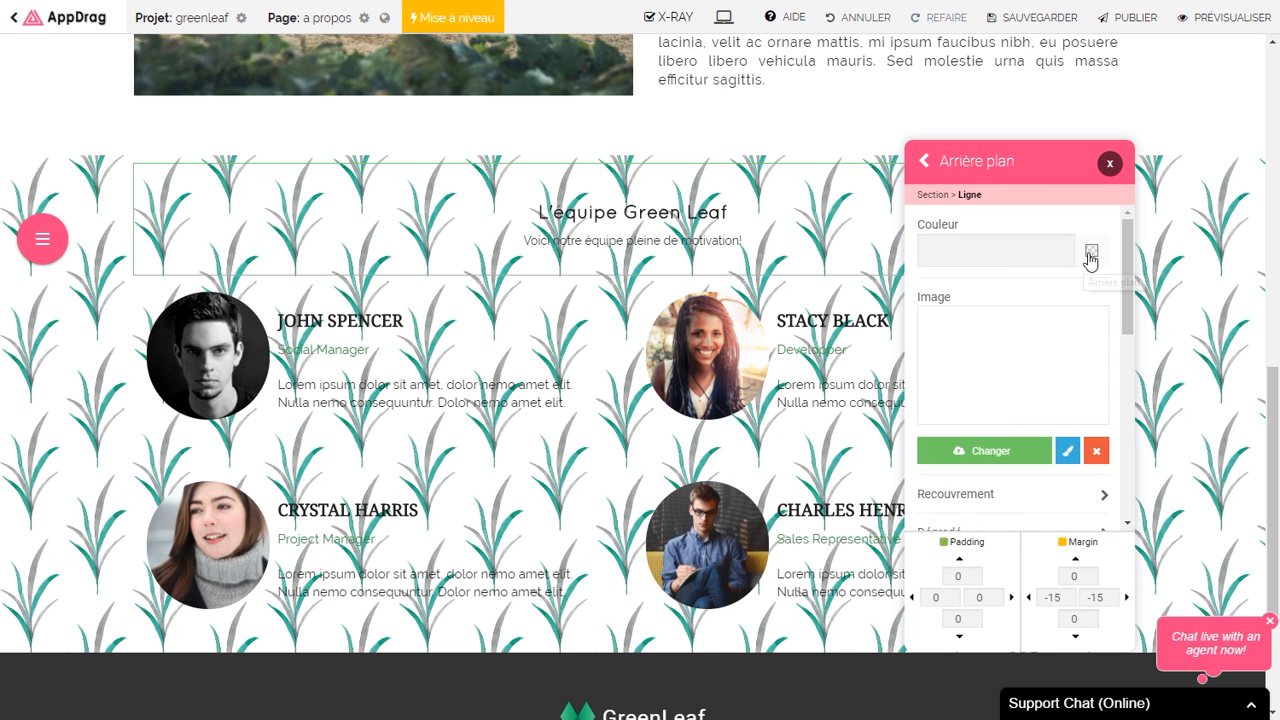
{"action": "left_click", "coordinate": [1091, 253]}
{"action": "left_click", "coordinate": [995, 385]}
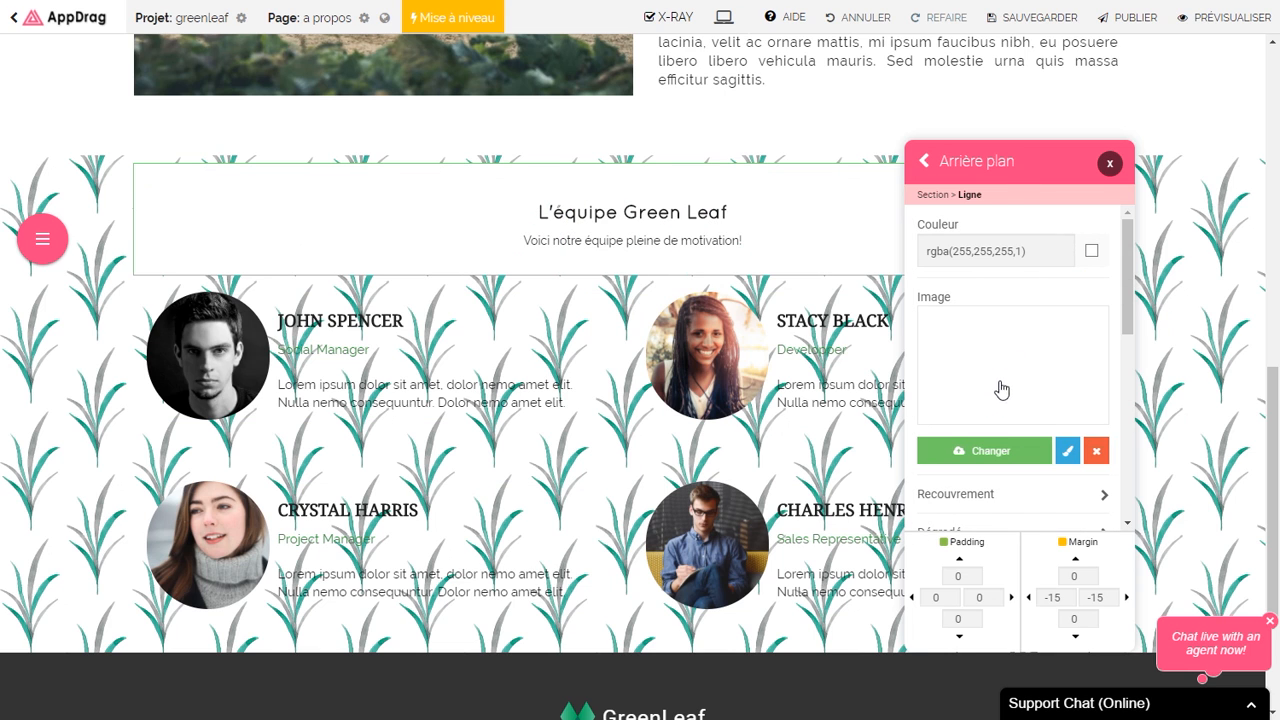
{"action": "left_click", "coordinate": [1117, 164]}
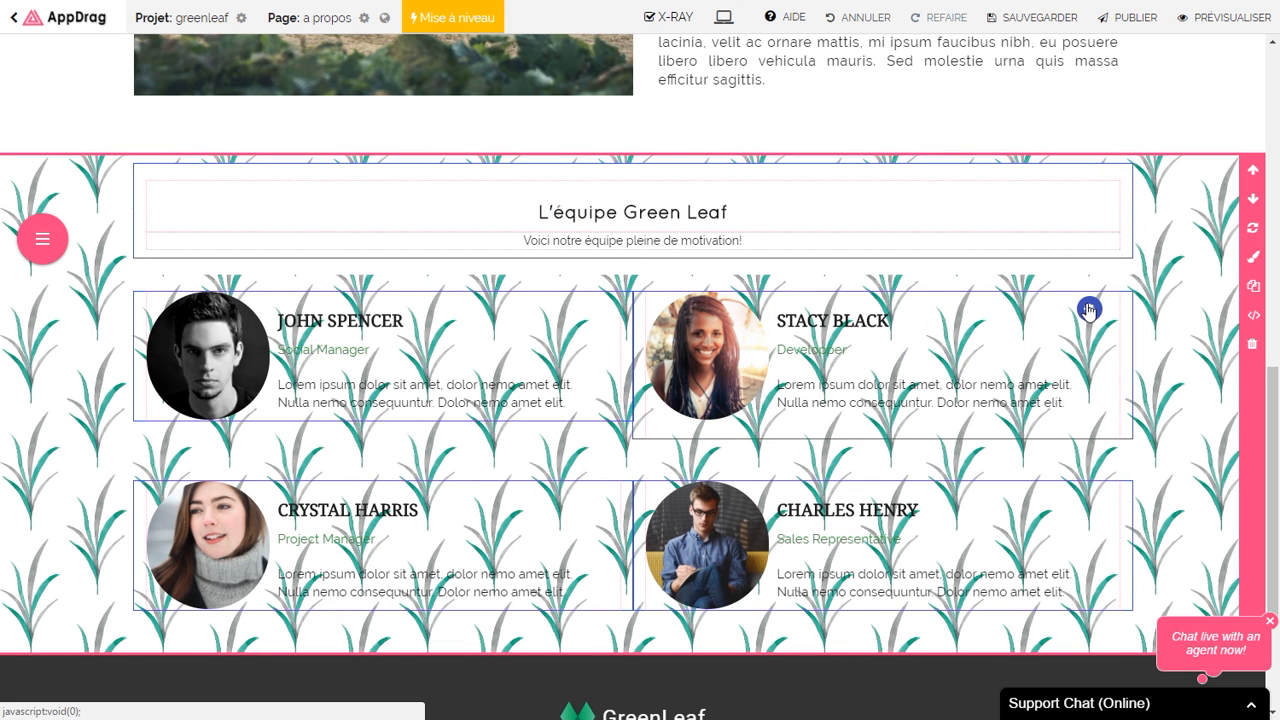
Step: Make the backgrounds of both team-card rows white
{"action": "mouse_move", "coordinate": [1089, 311]}
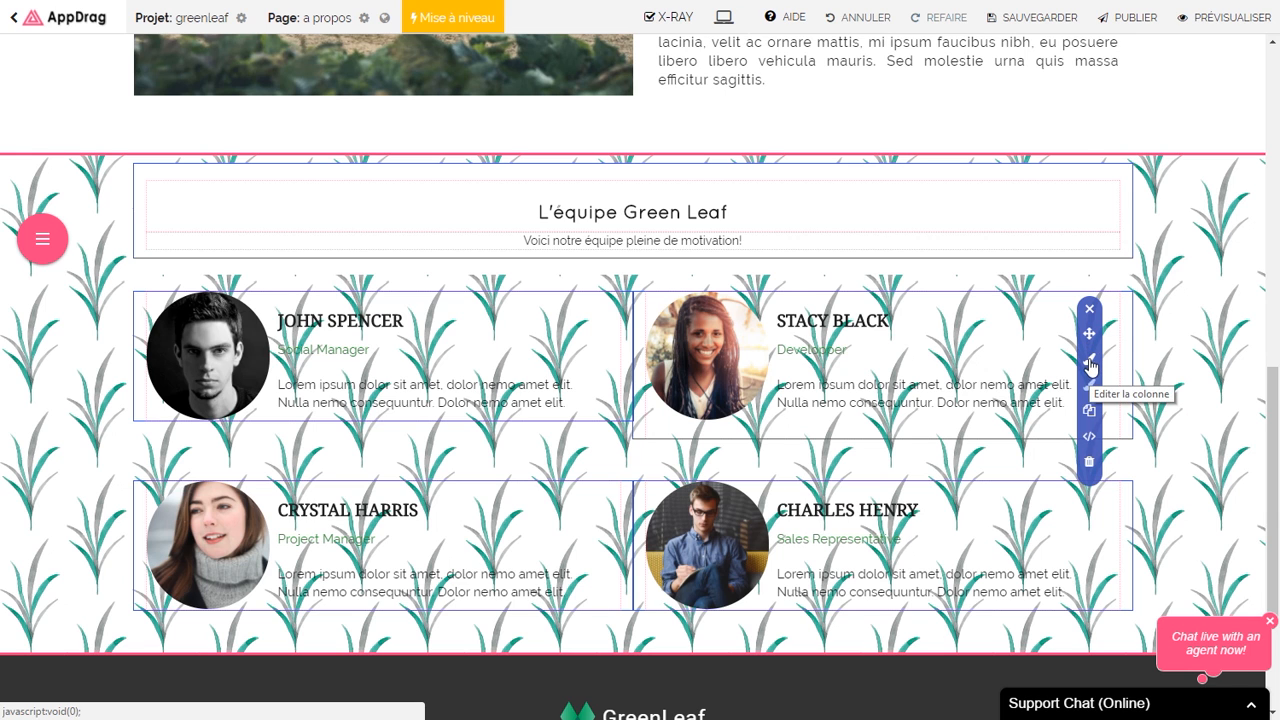
{"action": "left_click", "coordinate": [1089, 390]}
{"action": "left_click", "coordinate": [1000, 231]}
{"action": "left_click", "coordinate": [1091, 251]}
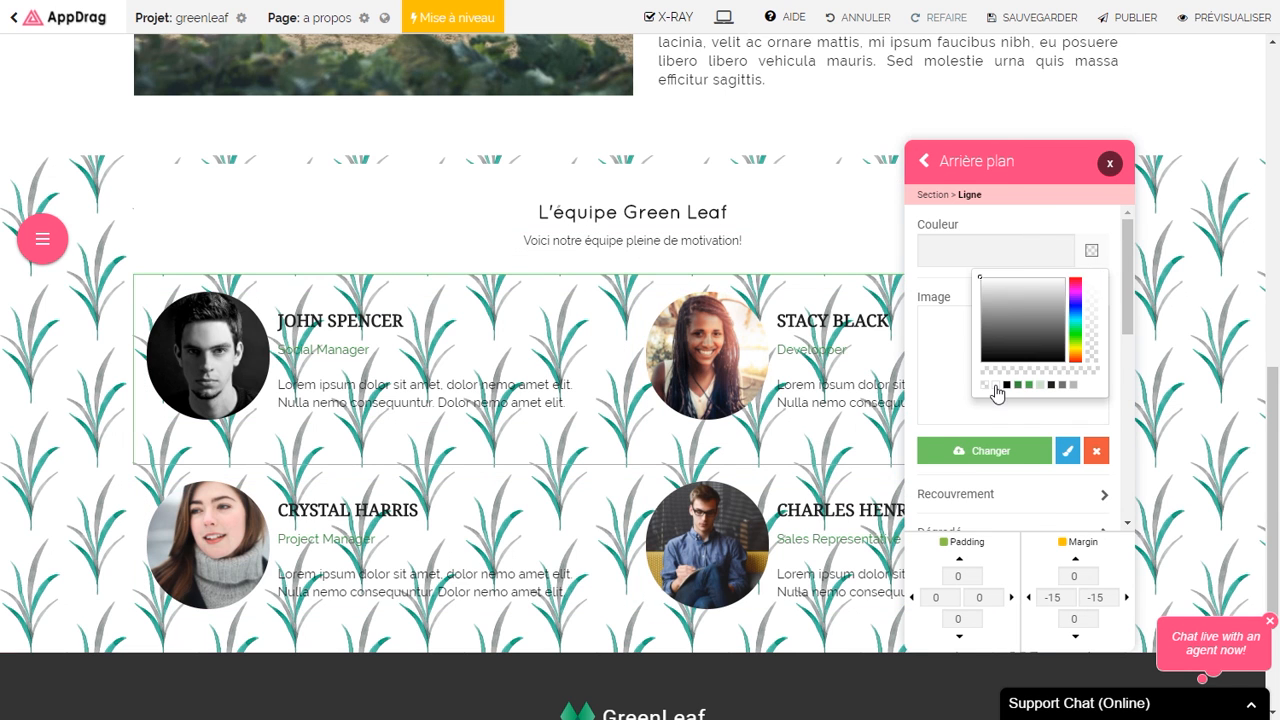
{"action": "left_click", "coordinate": [996, 388]}
{"action": "left_click", "coordinate": [1117, 164]}
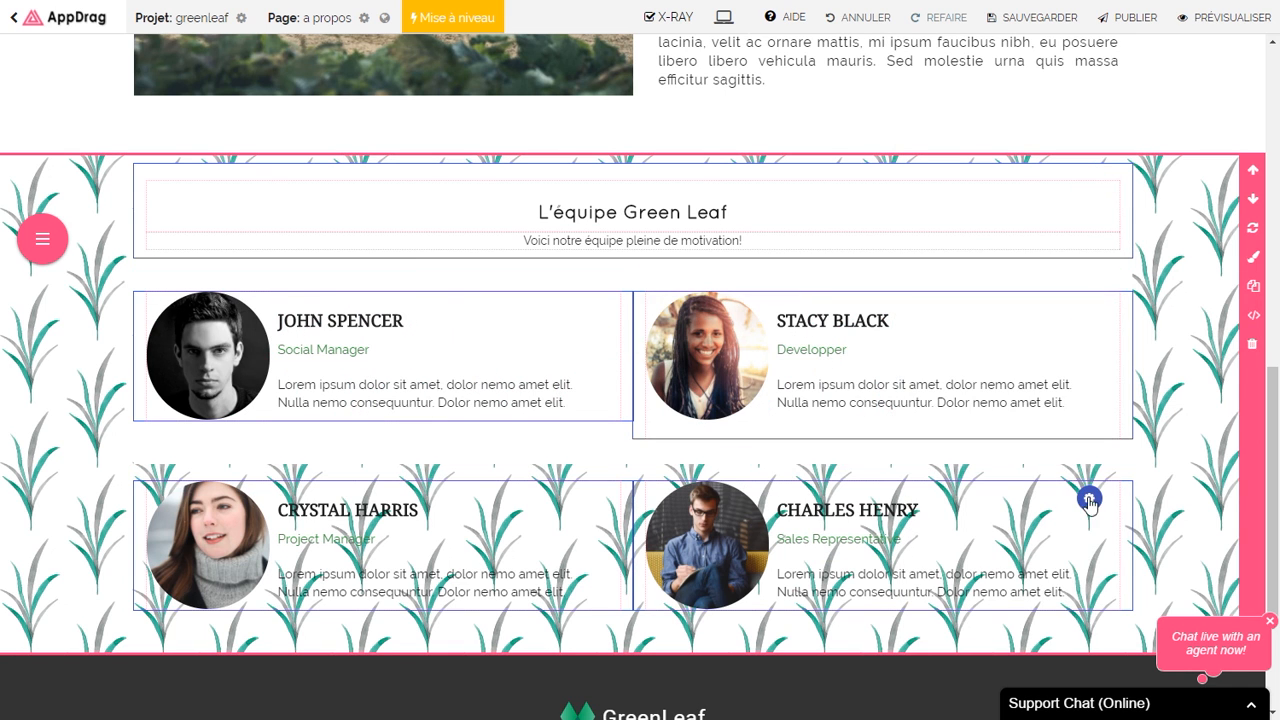
{"action": "left_click", "coordinate": [1090, 578]}
{"action": "left_click", "coordinate": [1090, 250]}
{"action": "left_click", "coordinate": [996, 388]}
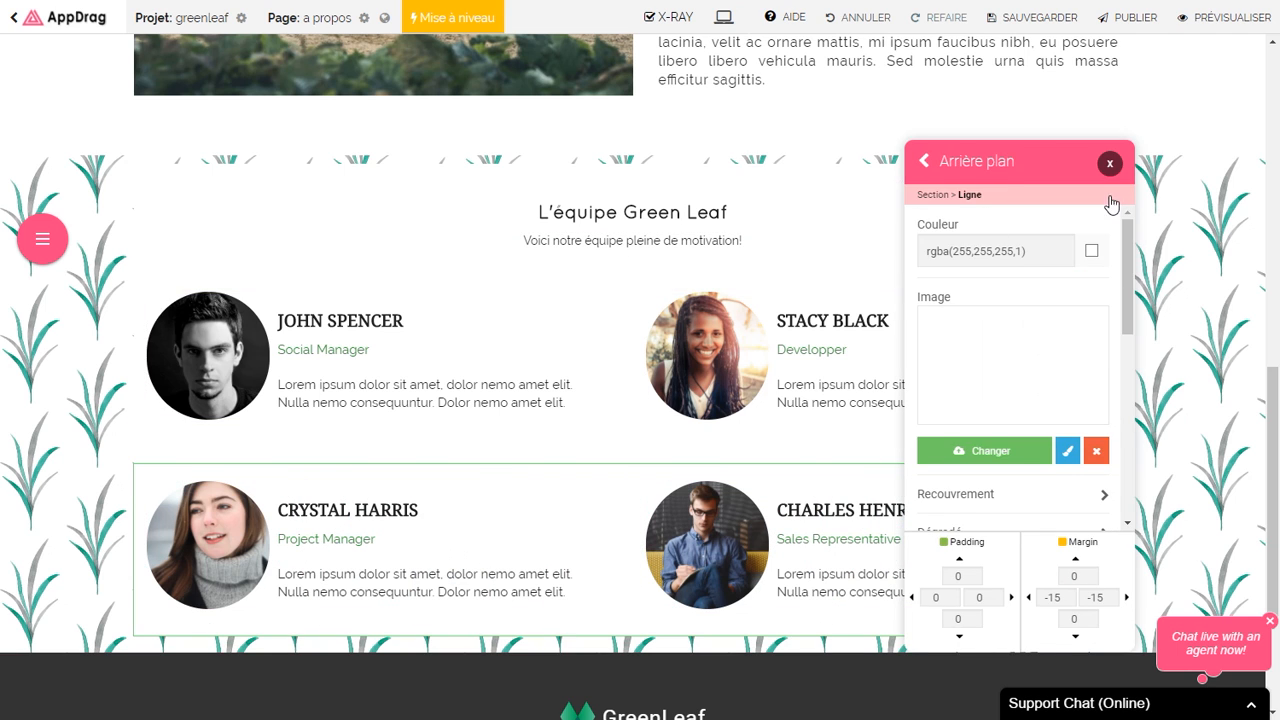
{"action": "left_click", "coordinate": [1110, 164]}
Step: Set the team section's top and bottom padding to 42
{"action": "right_click", "coordinate": [54, 409]}
{"action": "left_click", "coordinate": [86, 424]}
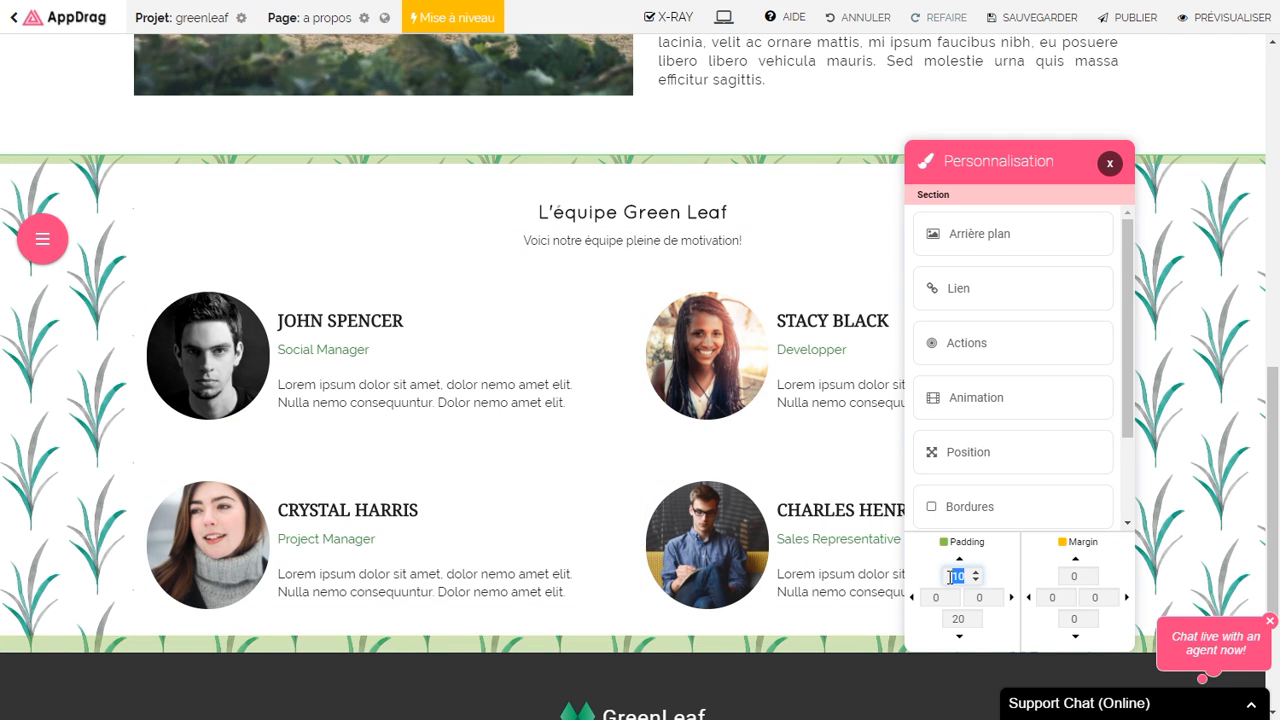
{"action": "type", "text": "42"}
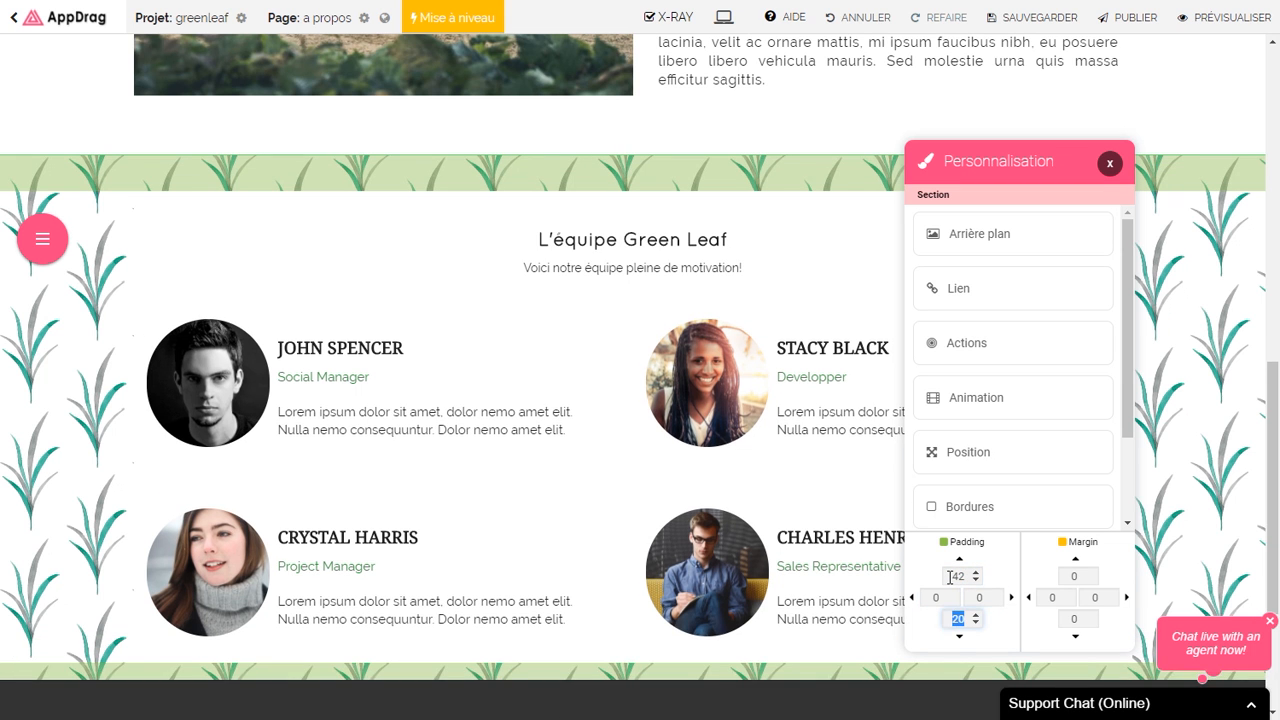
{"action": "type", "text": "42"}
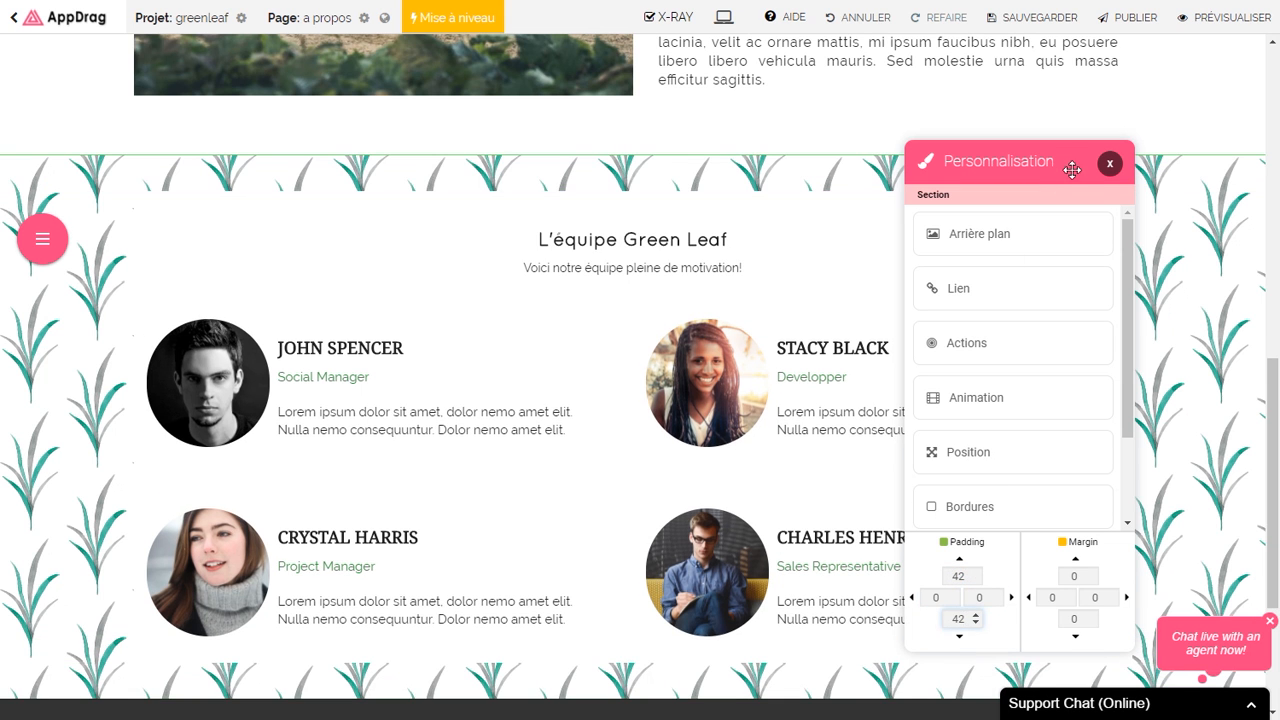
{"action": "left_click", "coordinate": [1110, 164]}
{"action": "scroll", "coordinate": [450, 515], "scroll_direction": "down", "scroll_amount": 2}
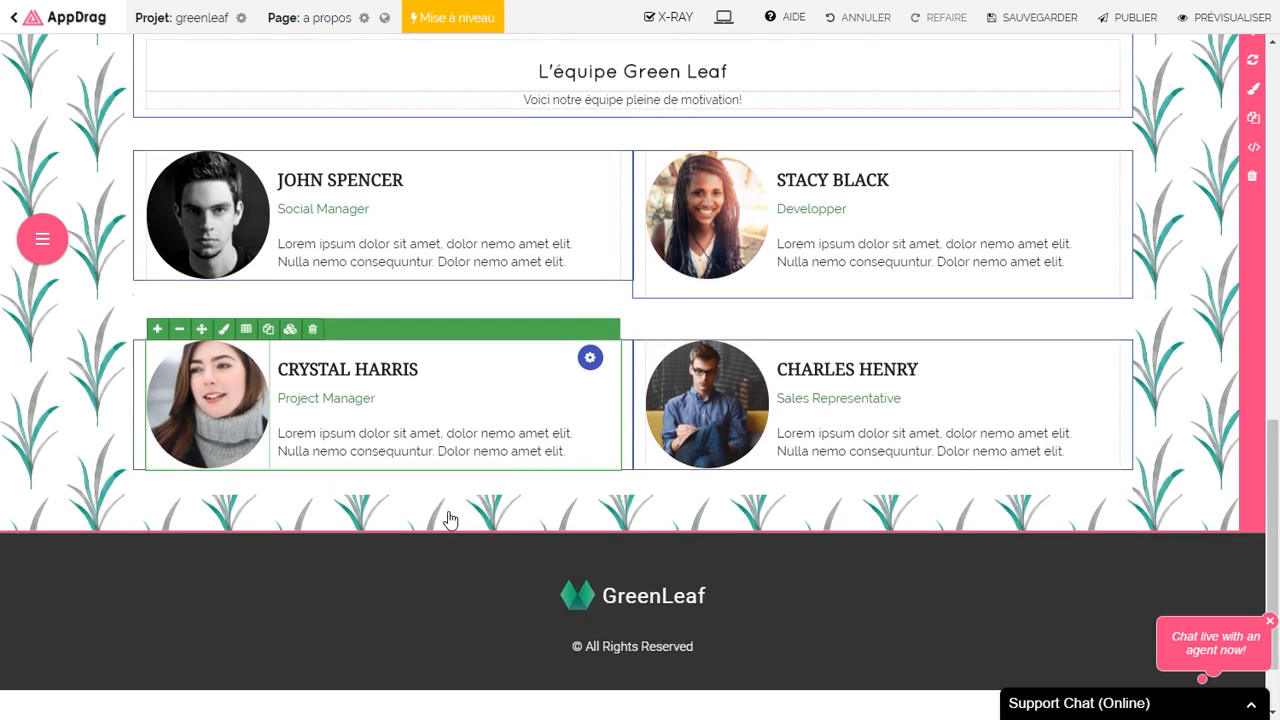
{"action": "scroll", "coordinate": [531, 357], "scroll_direction": "up", "scroll_amount": 15}
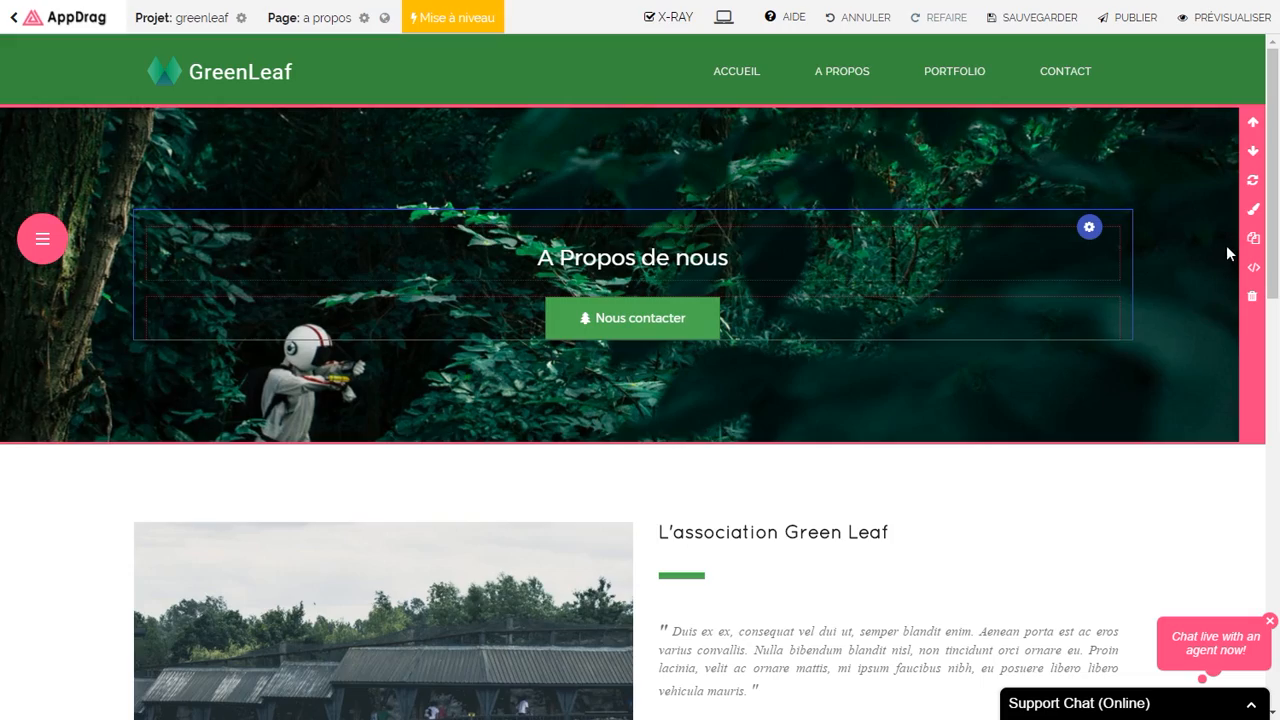
Step: Copy the A Propos de nous hero section to the clipboard and save the page
{"action": "left_click", "coordinate": [1253, 241]}
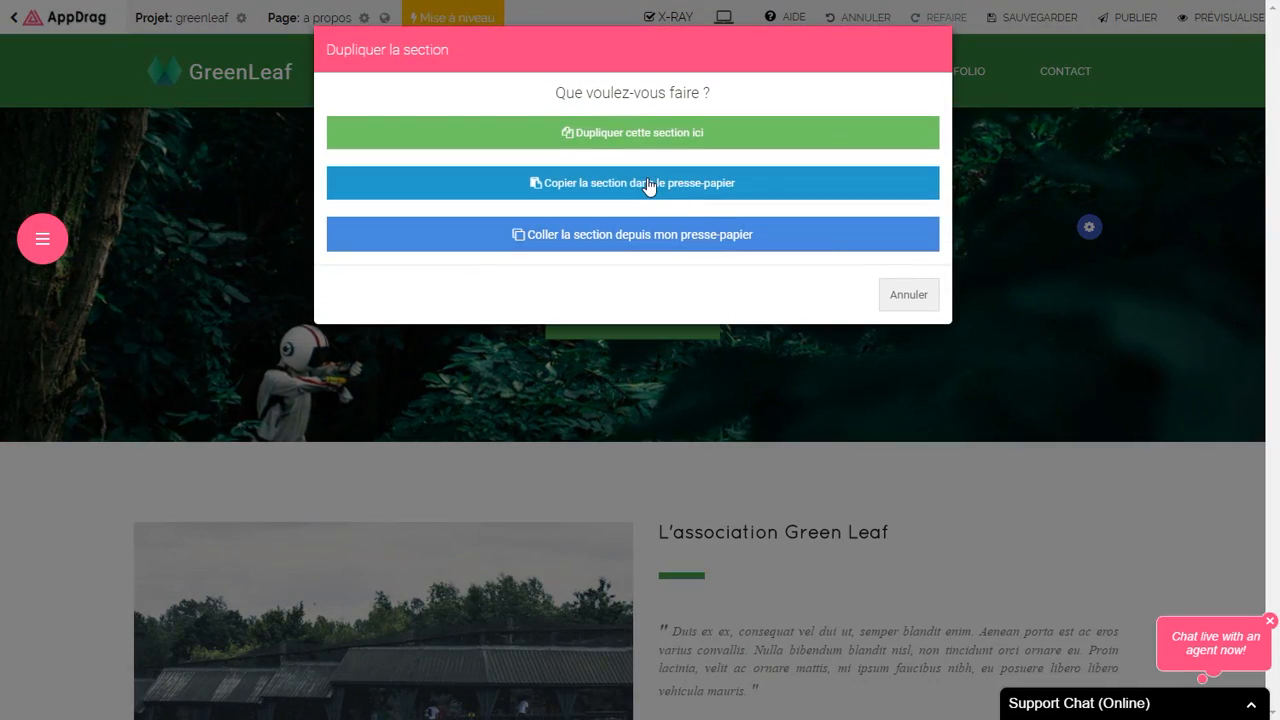
{"action": "left_click", "coordinate": [649, 187]}
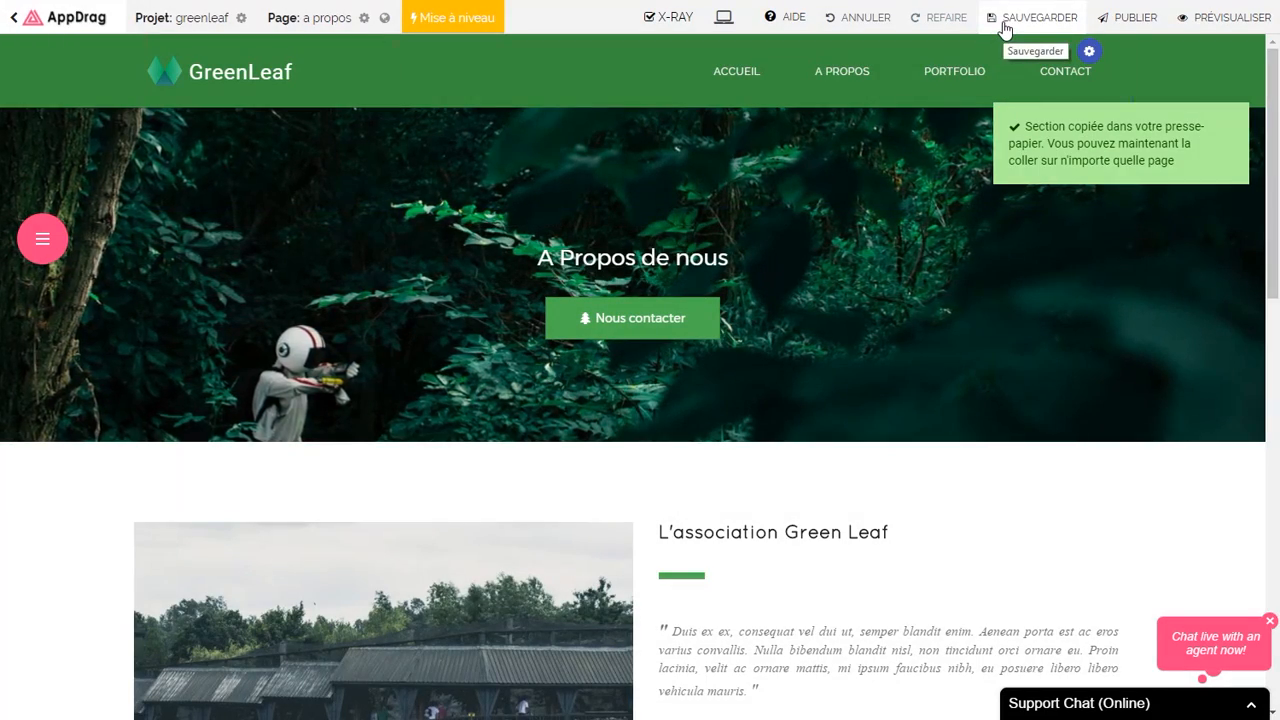
{"action": "left_click", "coordinate": [1005, 22]}
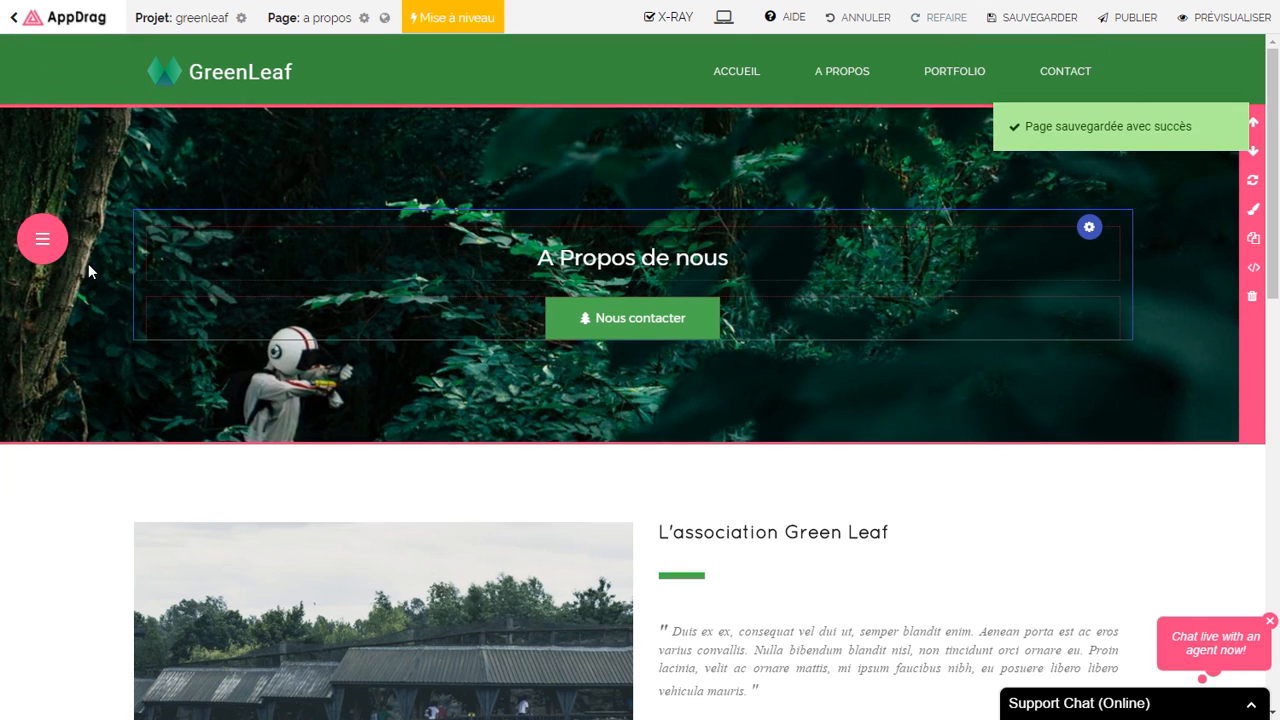
Step: Switch to the portfolio page
{"action": "left_click", "coordinate": [45, 240]}
{"action": "left_click", "coordinate": [72, 331]}
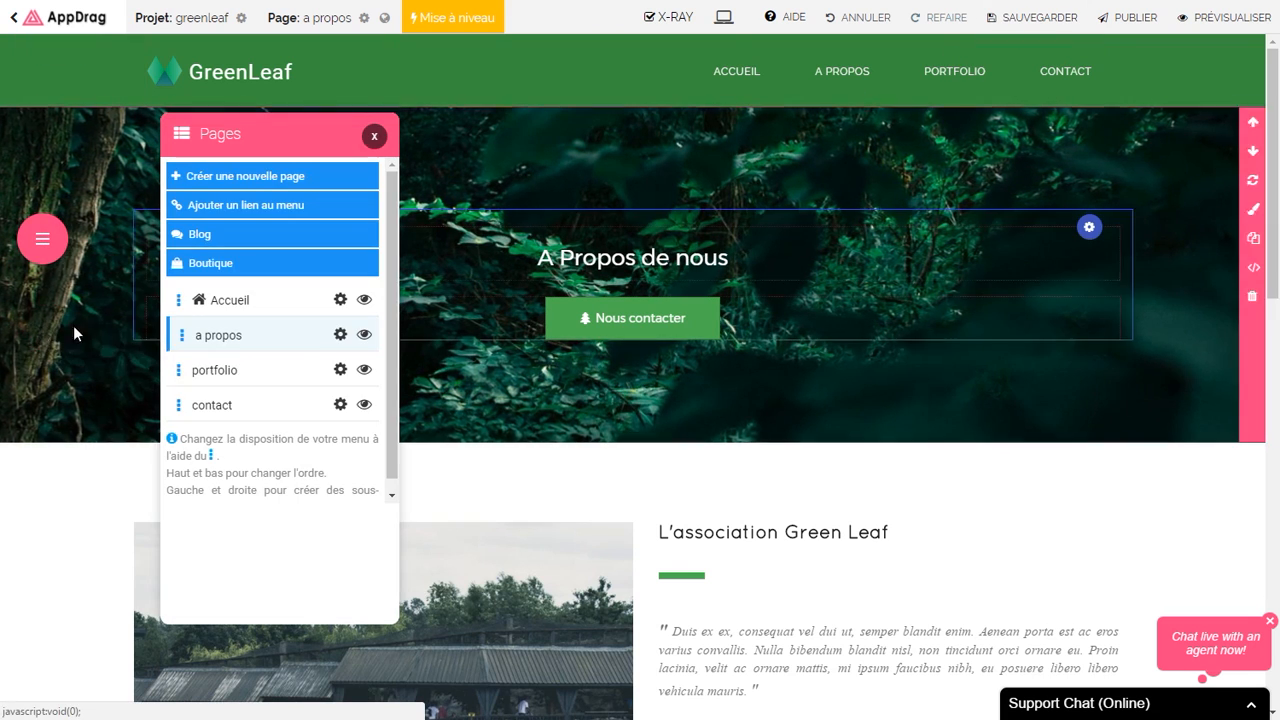
{"action": "left_click", "coordinate": [221, 373]}
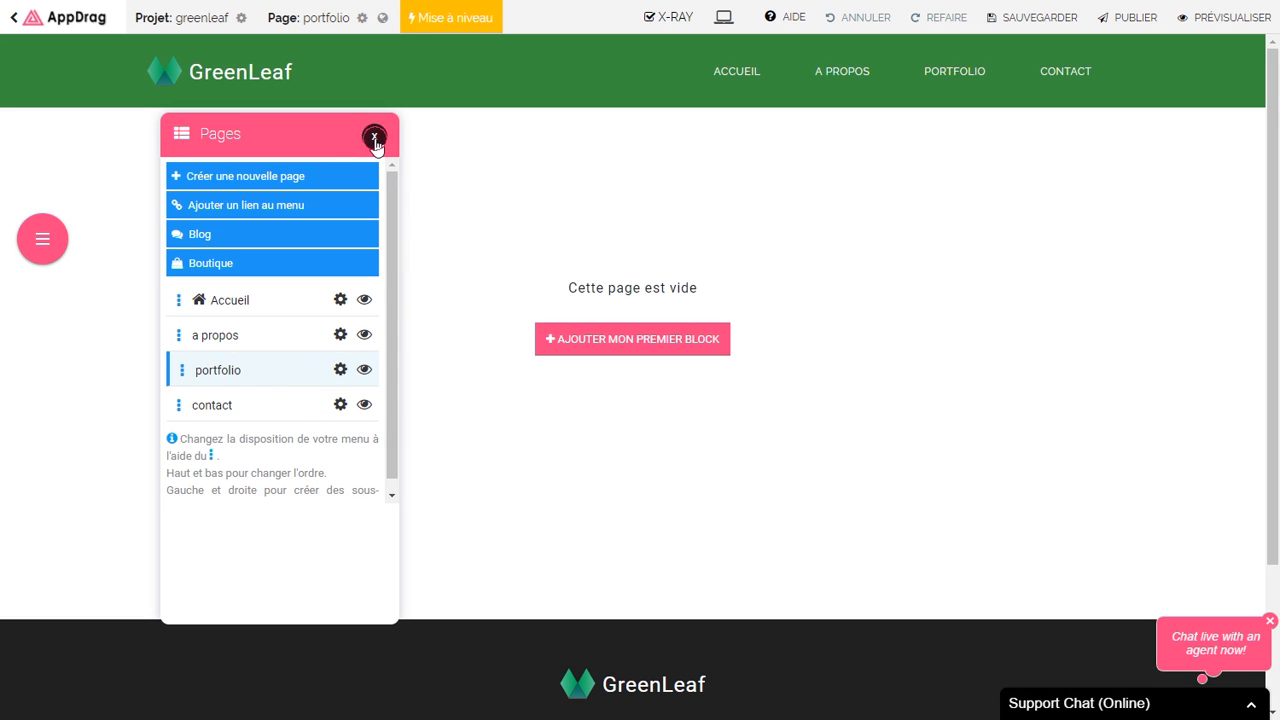
Step: Add the Gallery 5 (Just Relax) section and delete its JUST RELAX heading block
{"action": "left_click", "coordinate": [374, 139]}
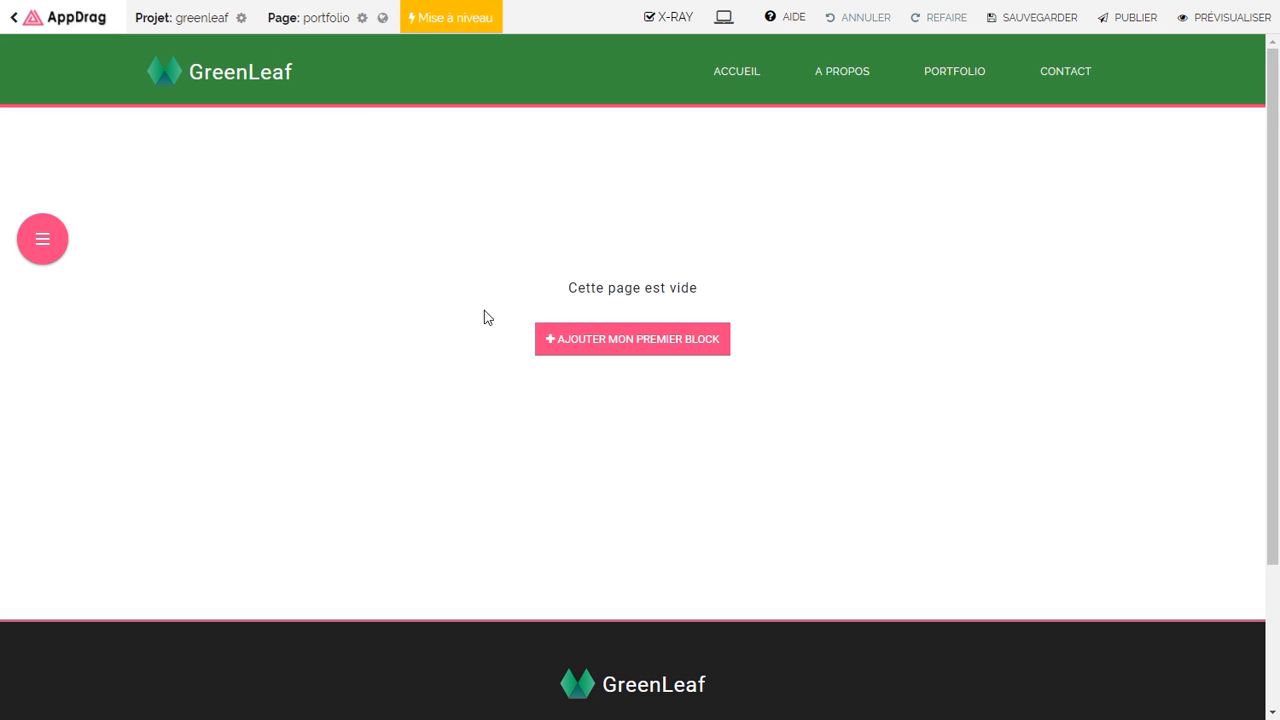
{"action": "left_click", "coordinate": [576, 347]}
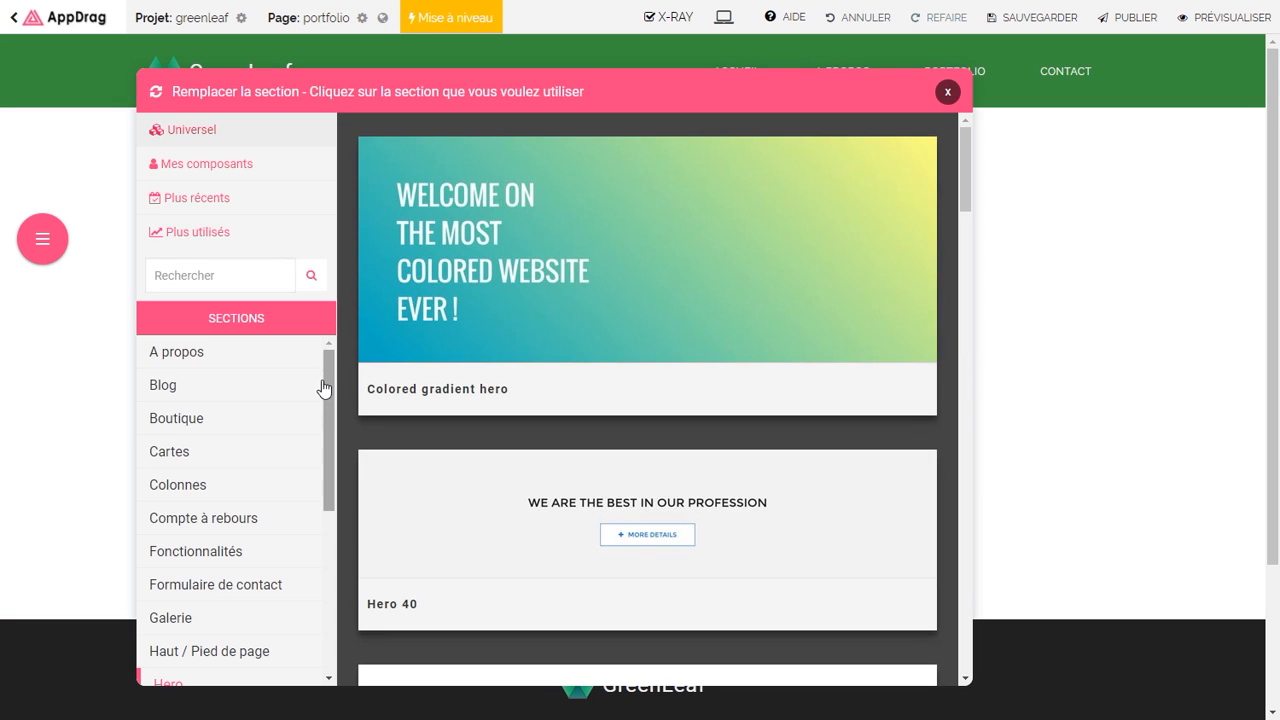
{"action": "scroll", "coordinate": [313, 457], "scroll_direction": "down", "scroll_amount": 2}
{"action": "left_click", "coordinate": [209, 466]}
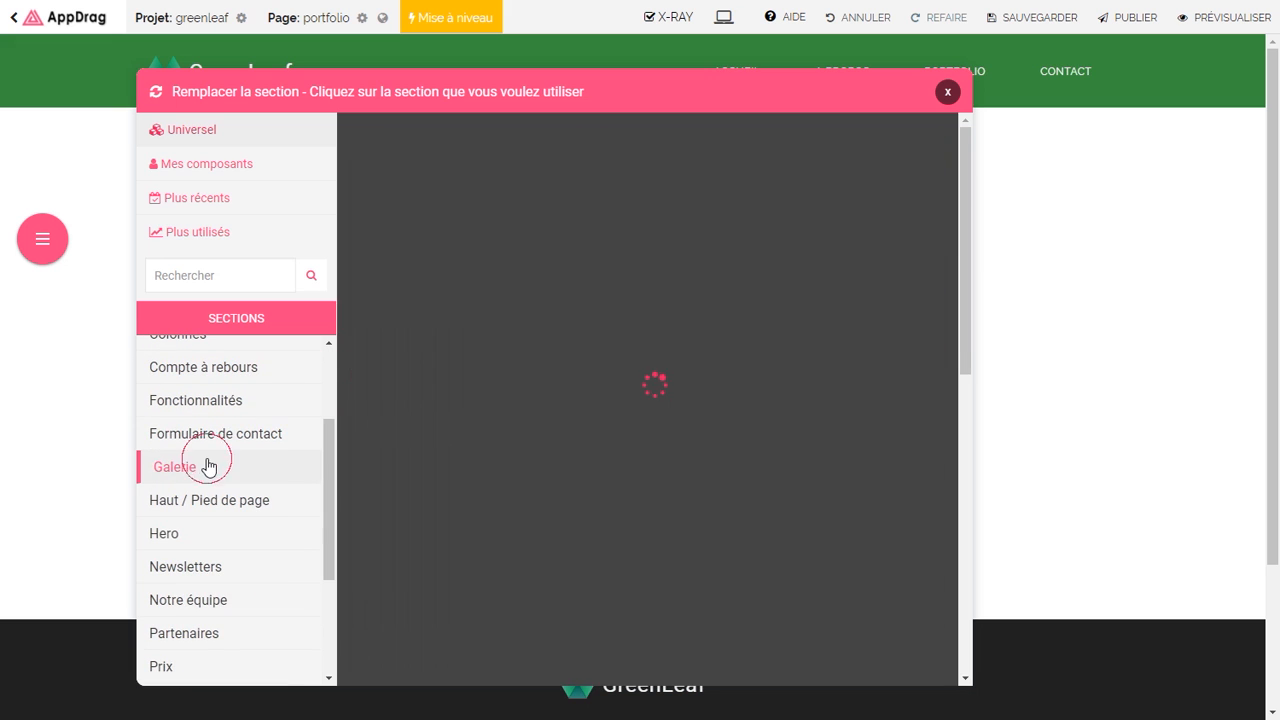
{"action": "left_click_drag", "start_coordinate": [965, 160], "coordinate": [888, 519]}
{"action": "scroll", "coordinate": [885, 520], "scroll_direction": "down", "scroll_amount": 1}
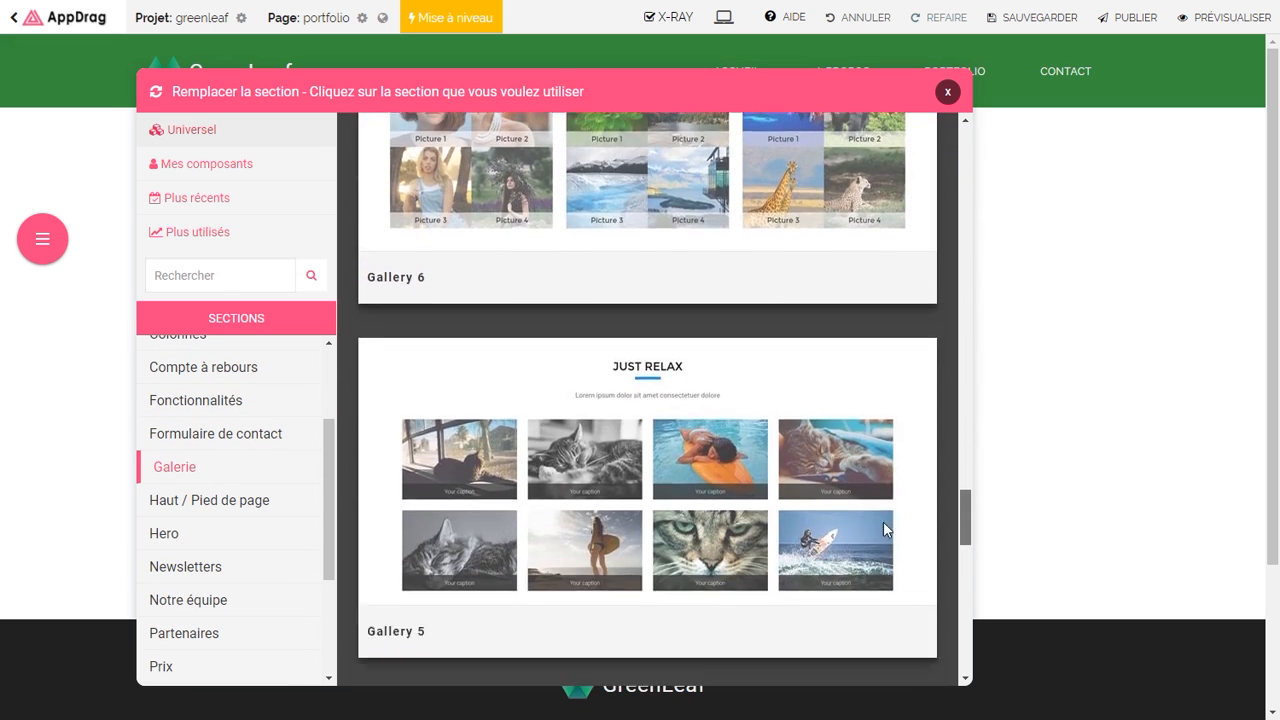
{"action": "left_click", "coordinate": [656, 522]}
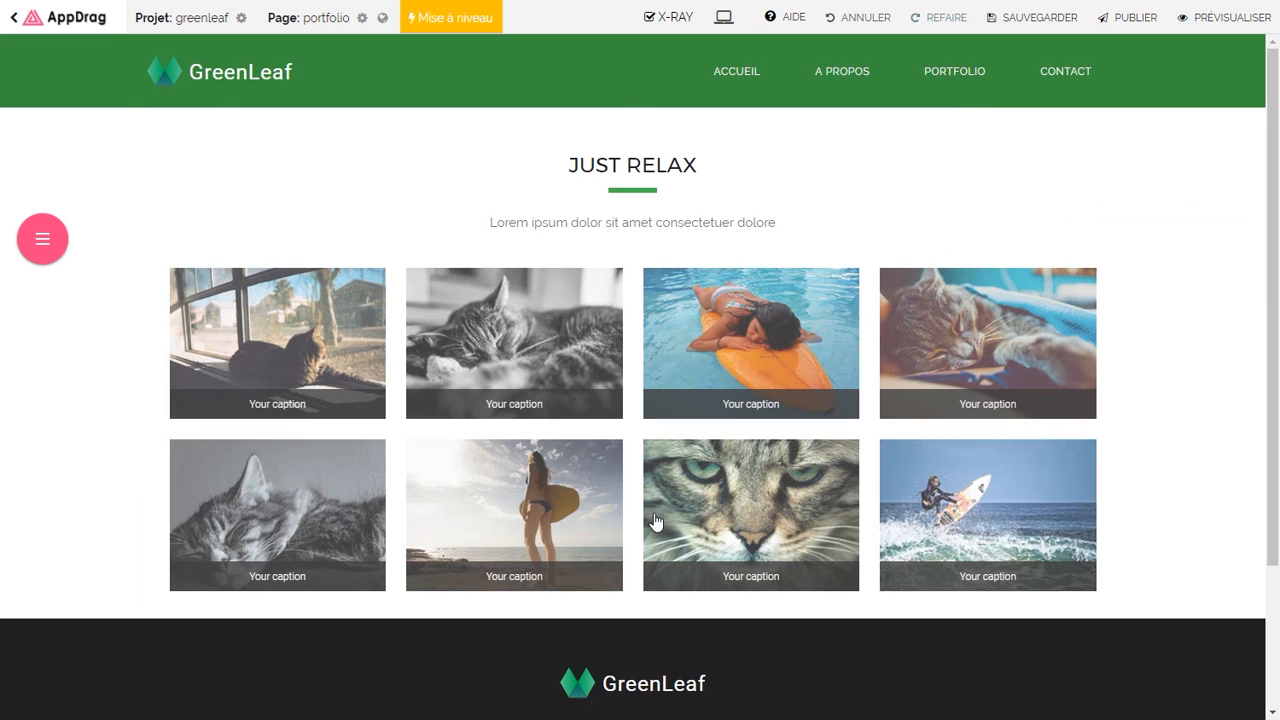
{"action": "mouse_move", "coordinate": [1088, 160]}
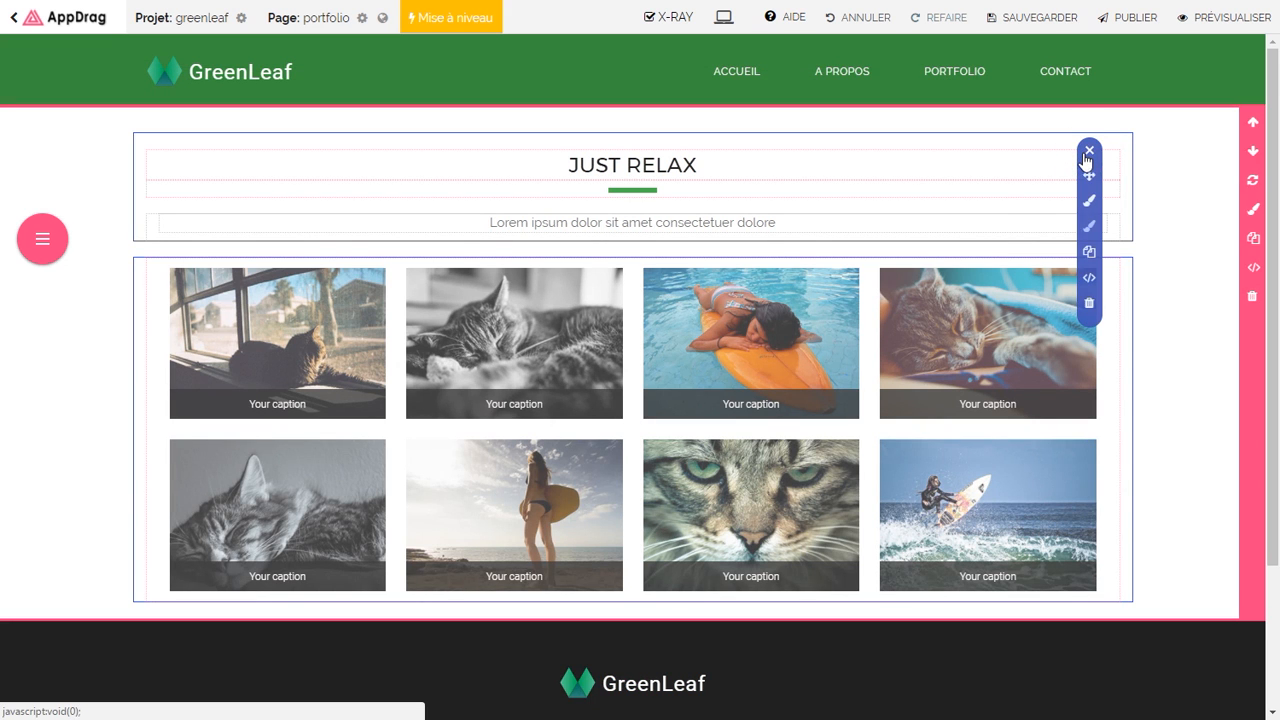
{"action": "left_click", "coordinate": [1089, 307]}
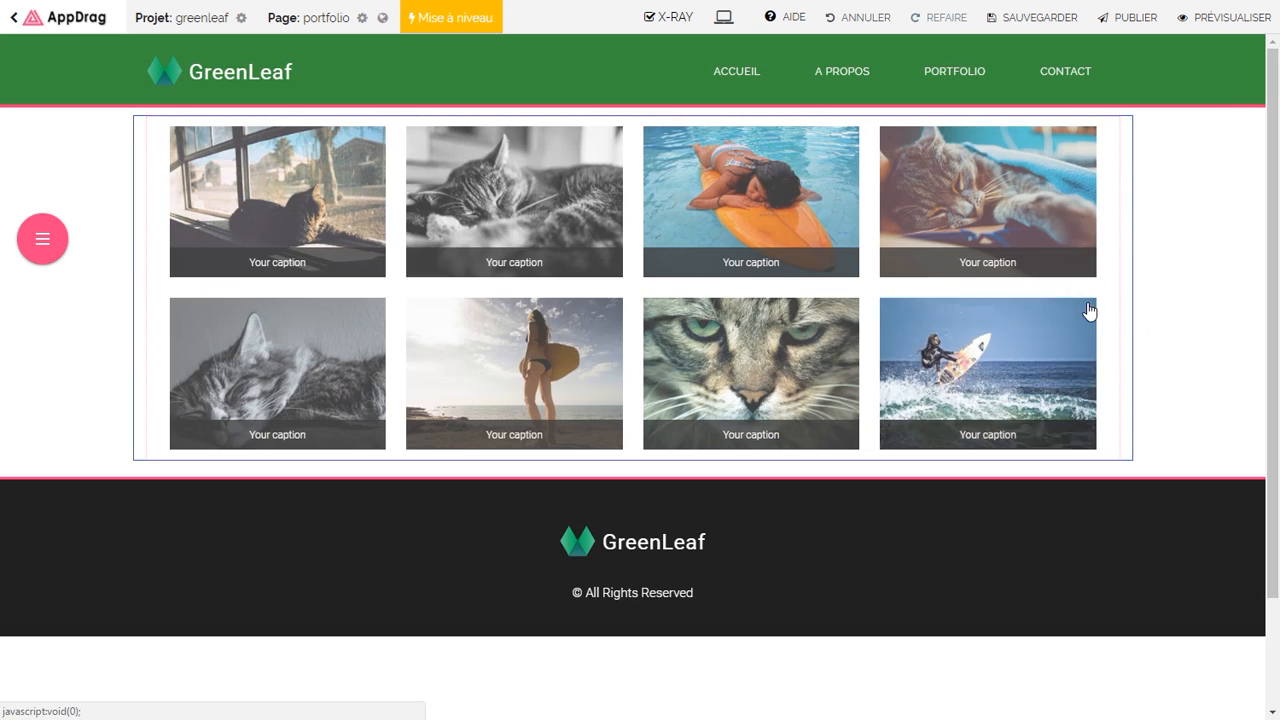
Step: Remove four gallery photos: cat on blue, sleeping grey cat, beach surfer, cat face
{"action": "left_click", "coordinate": [410, 220]}
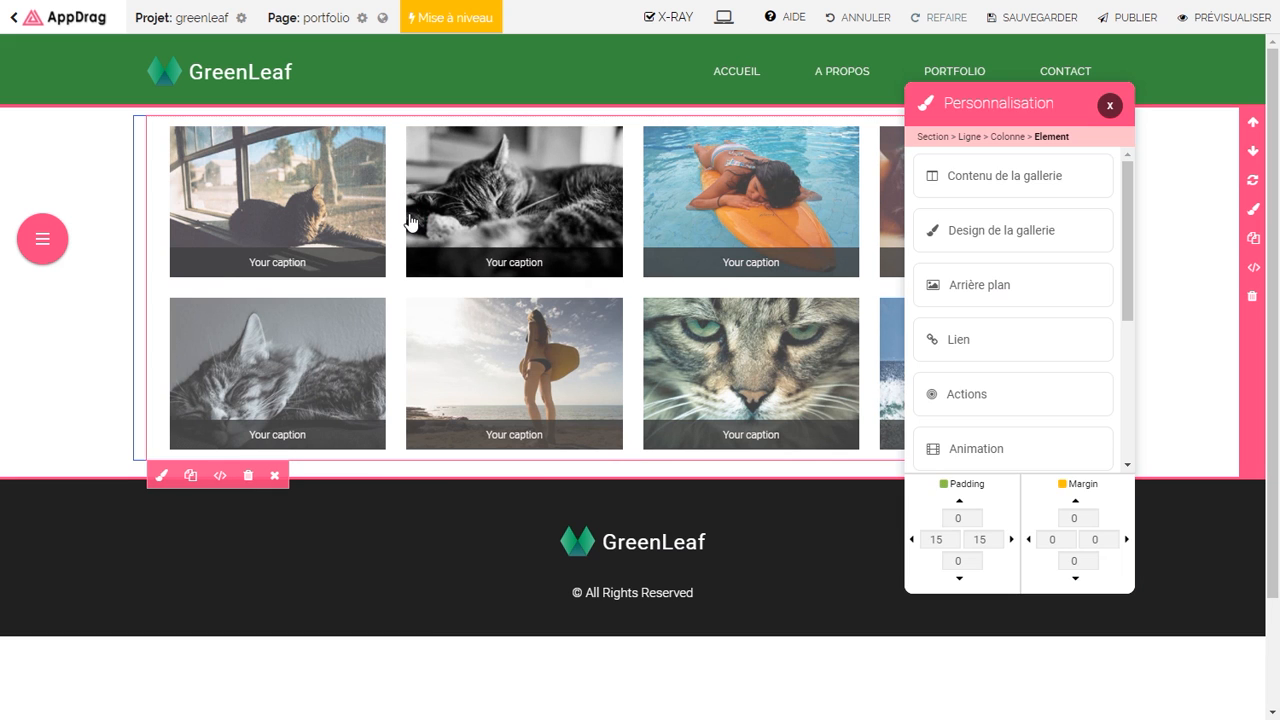
{"action": "left_click", "coordinate": [977, 189]}
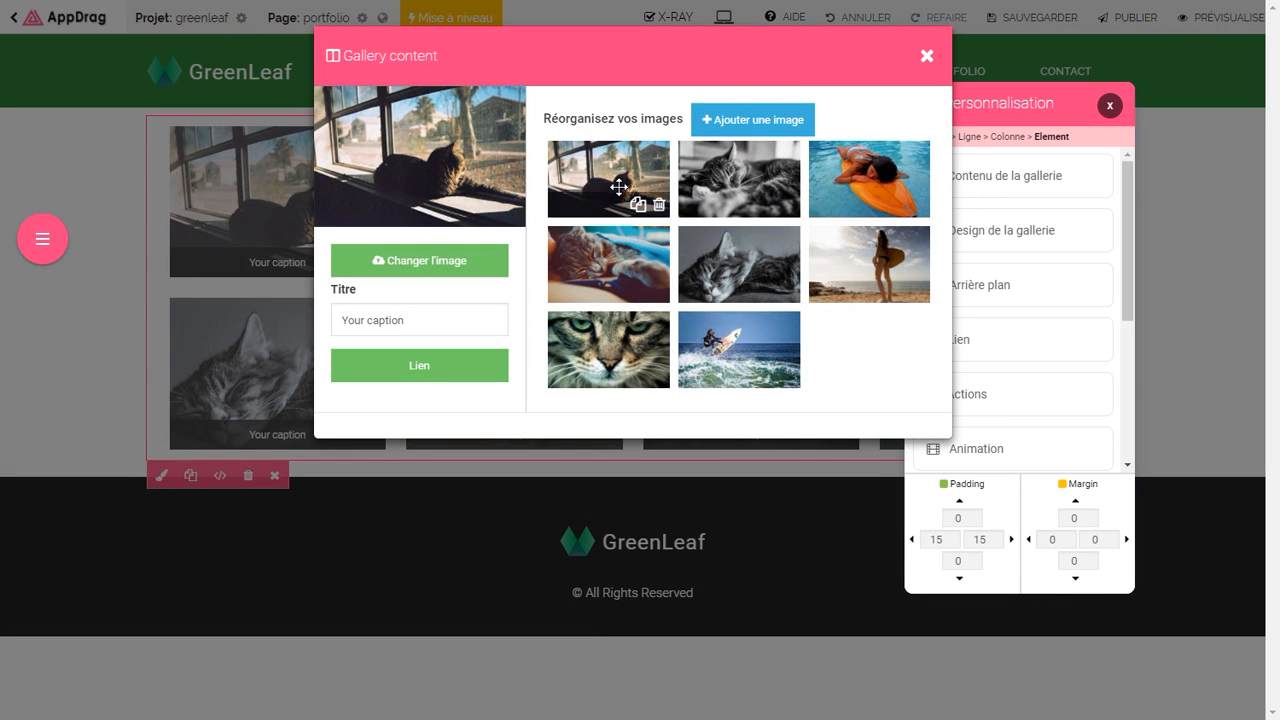
{"action": "left_click", "coordinate": [657, 290]}
{"action": "left_click", "coordinate": [657, 290]}
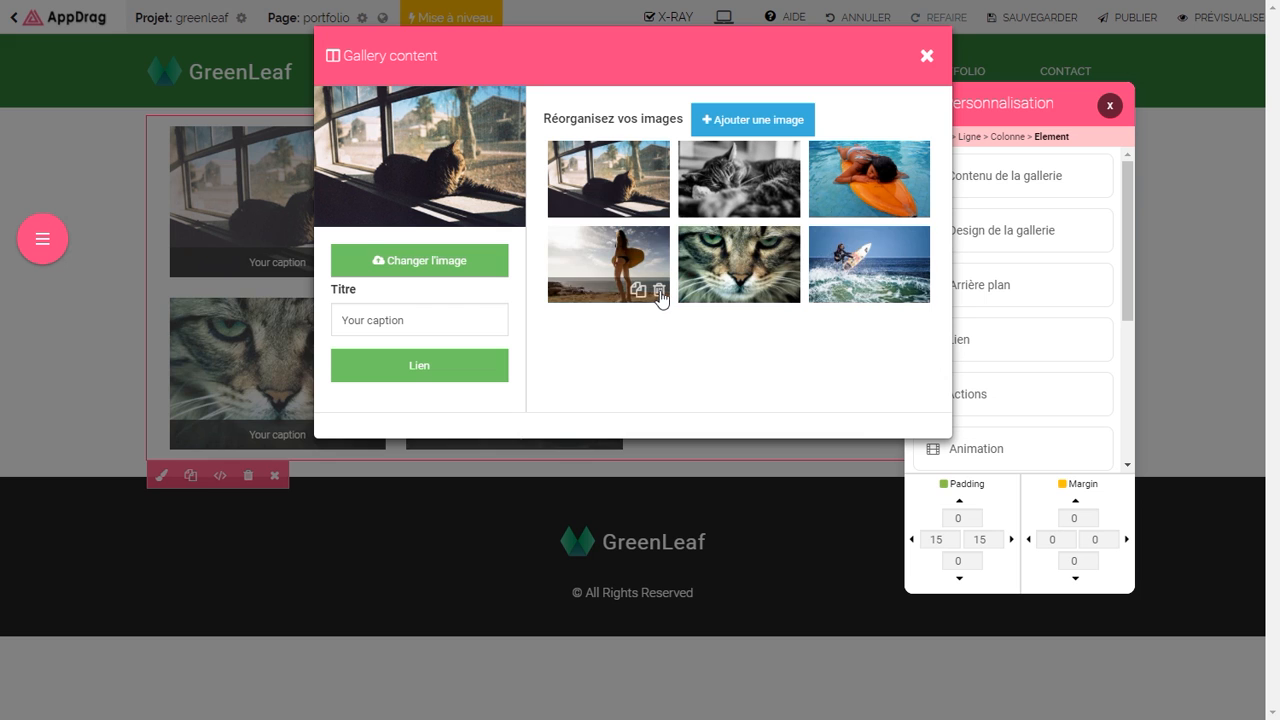
{"action": "left_click", "coordinate": [658, 291]}
{"action": "left_click", "coordinate": [659, 292]}
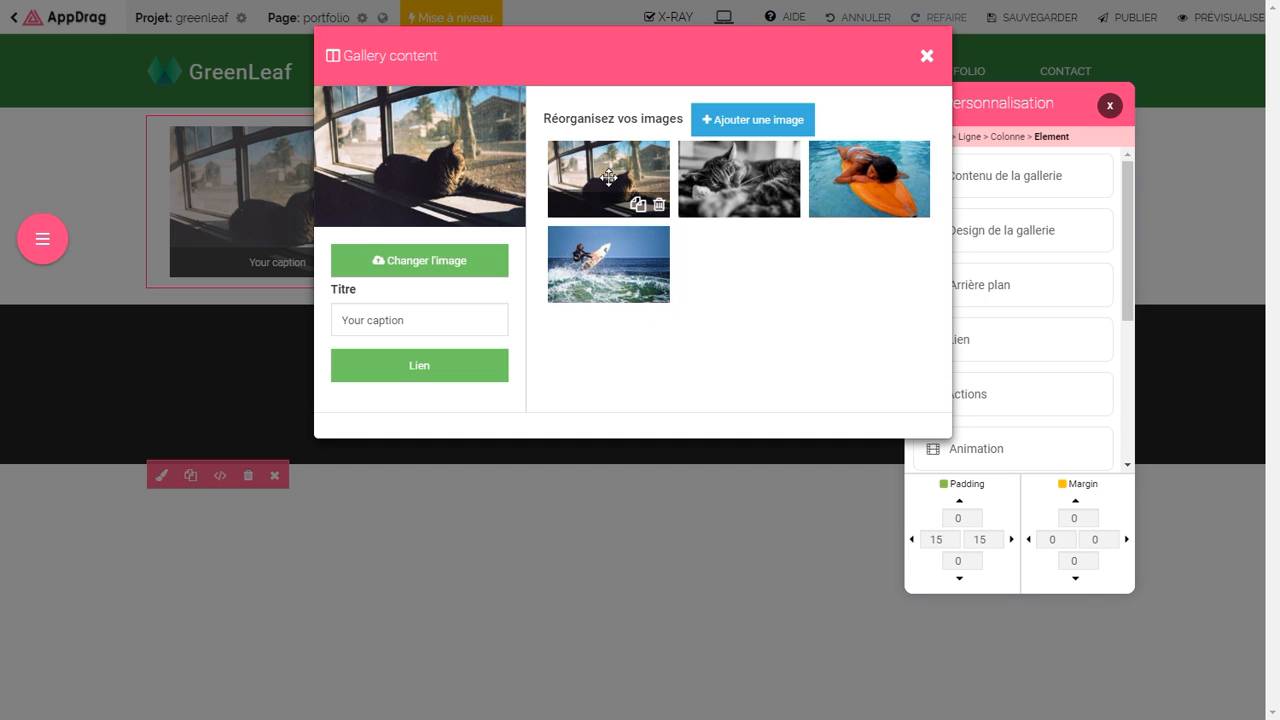
Step: Replace the first photo with a Pexels child image captioned 'Mission huma en Afrique'
{"action": "left_click", "coordinate": [414, 262]}
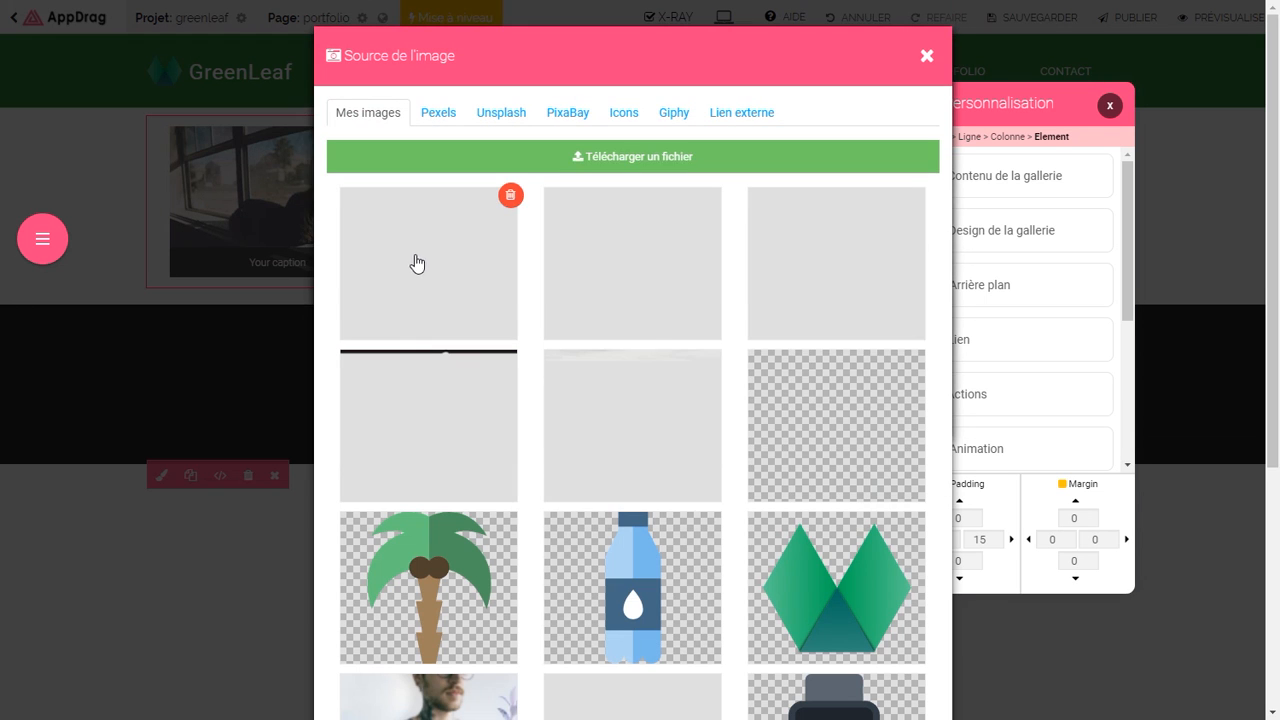
{"action": "left_click", "coordinate": [438, 114]}
{"action": "left_click", "coordinate": [441, 156]}
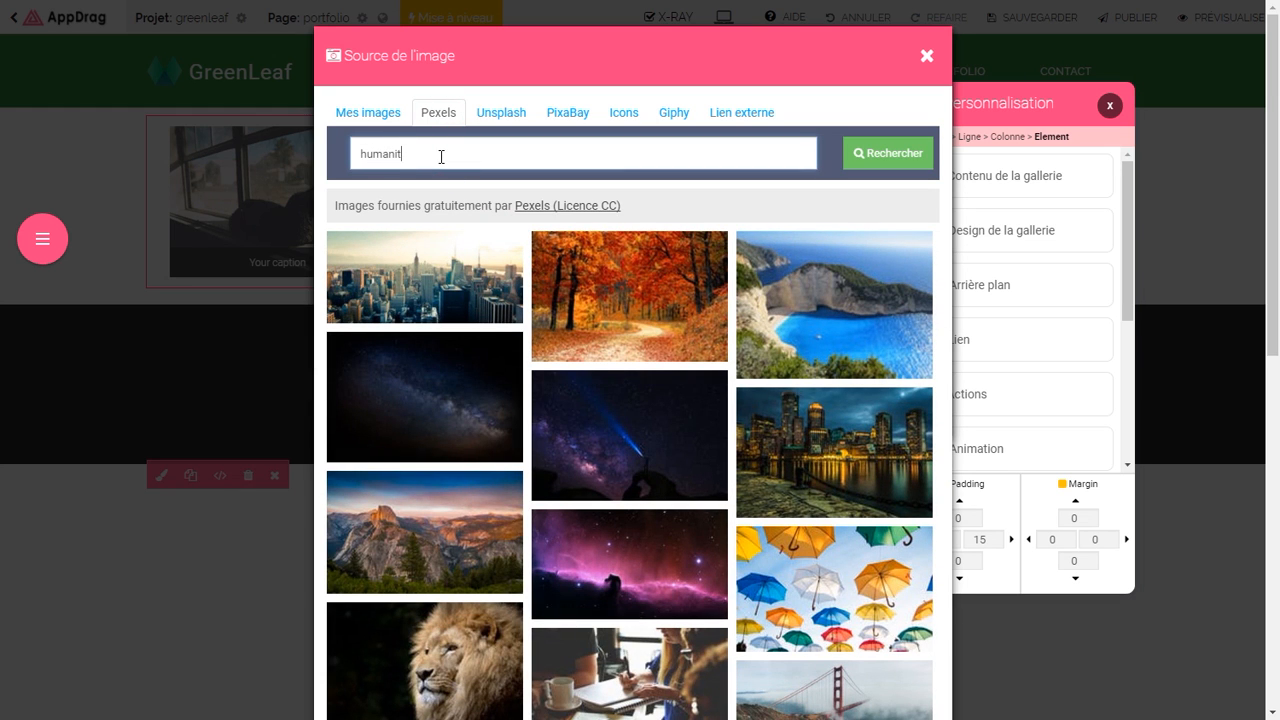
{"action": "left_click", "coordinate": [911, 161]}
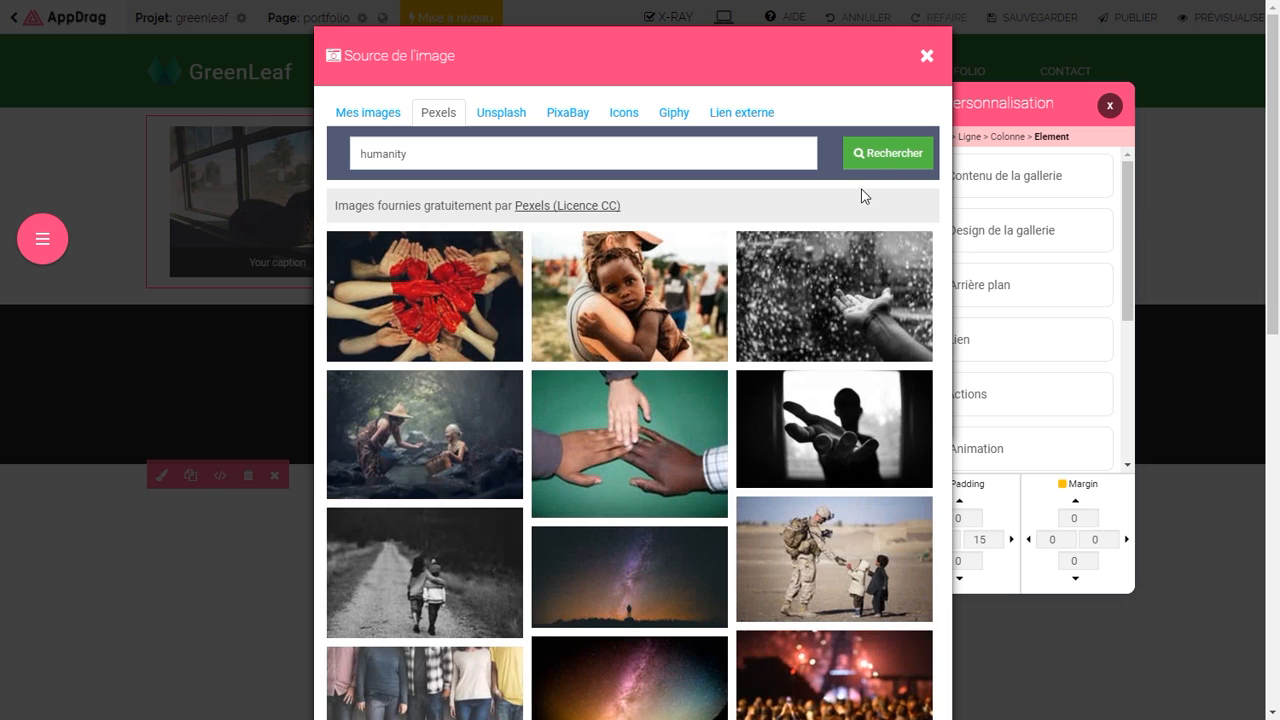
{"action": "left_click", "coordinate": [641, 293]}
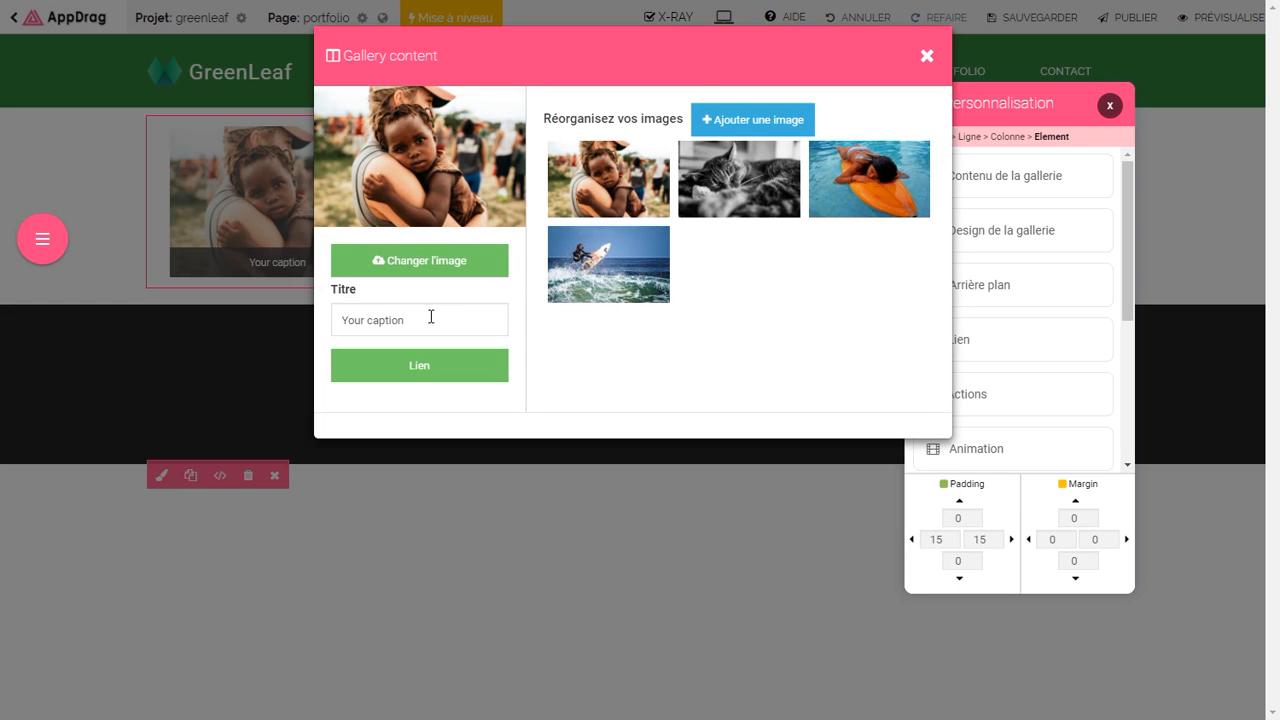
{"action": "left_click_drag", "start_coordinate": [431, 317], "coordinate": [349, 320]}
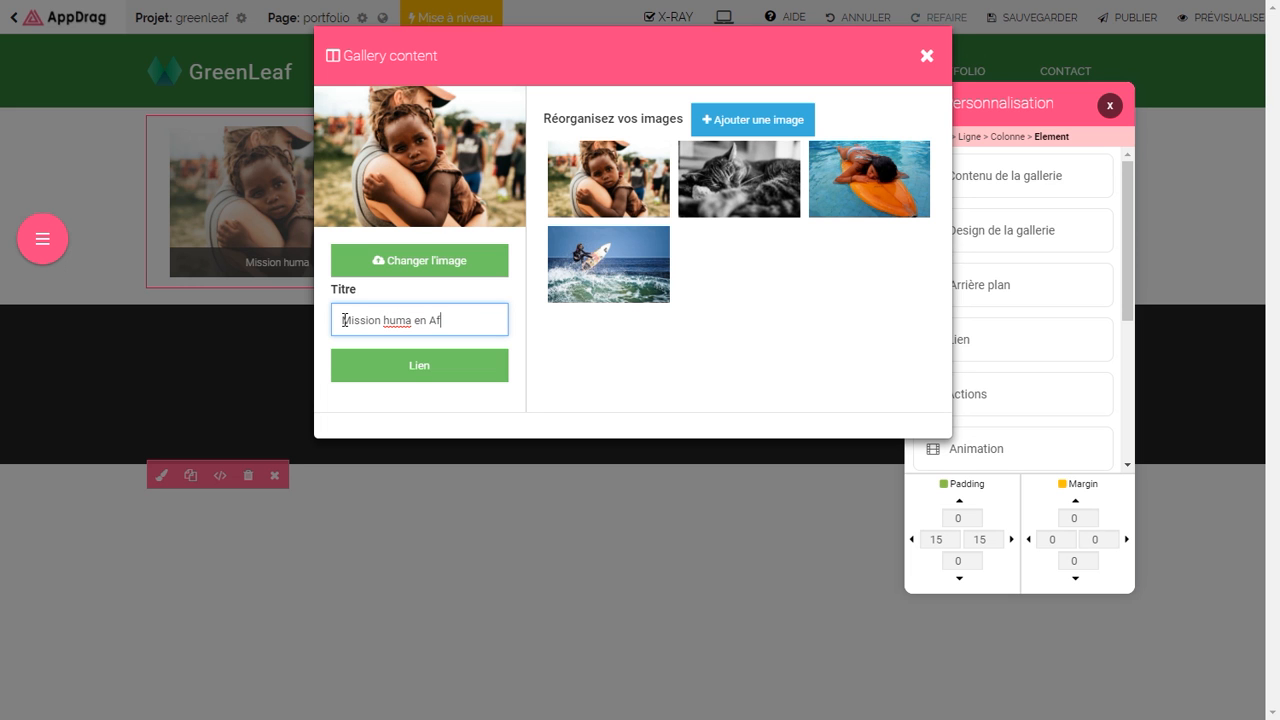
Step: Replace the cat photo with a large Pexels 'africa' elephant herd photo
{"action": "left_click", "coordinate": [739, 179]}
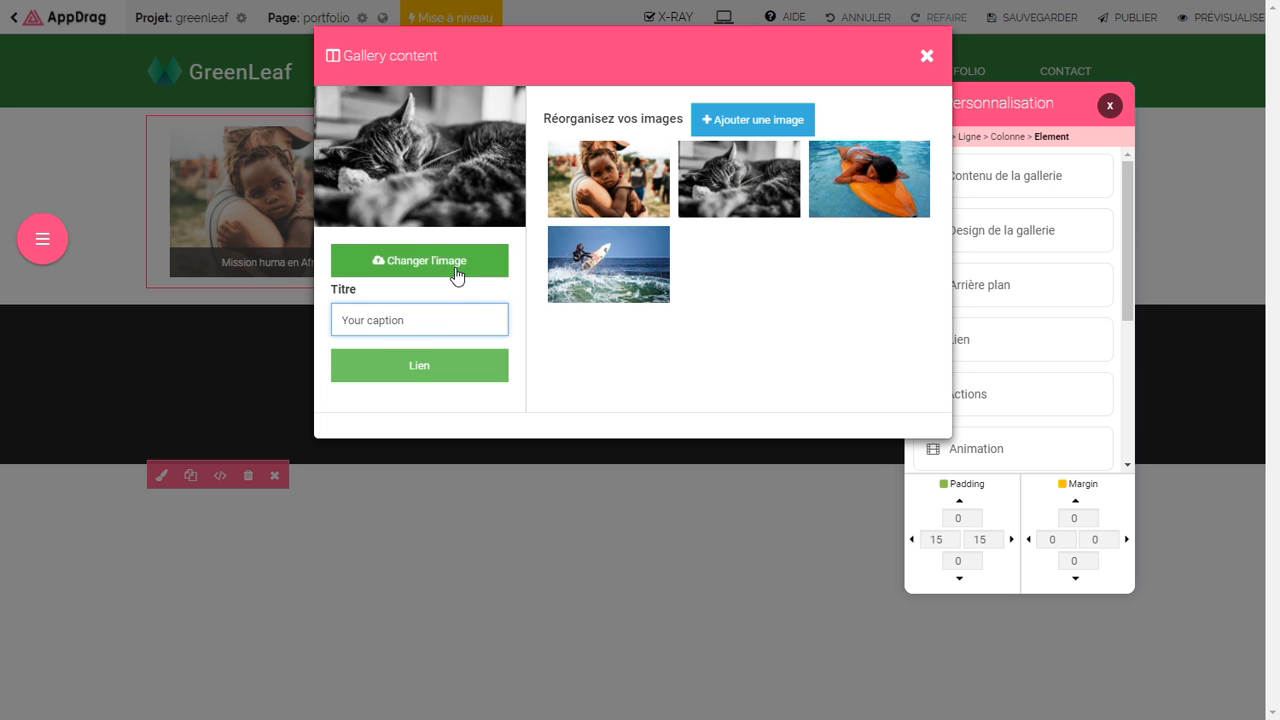
{"action": "left_click", "coordinate": [452, 263]}
{"action": "left_click", "coordinate": [438, 112]}
{"action": "left_click", "coordinate": [902, 157]}
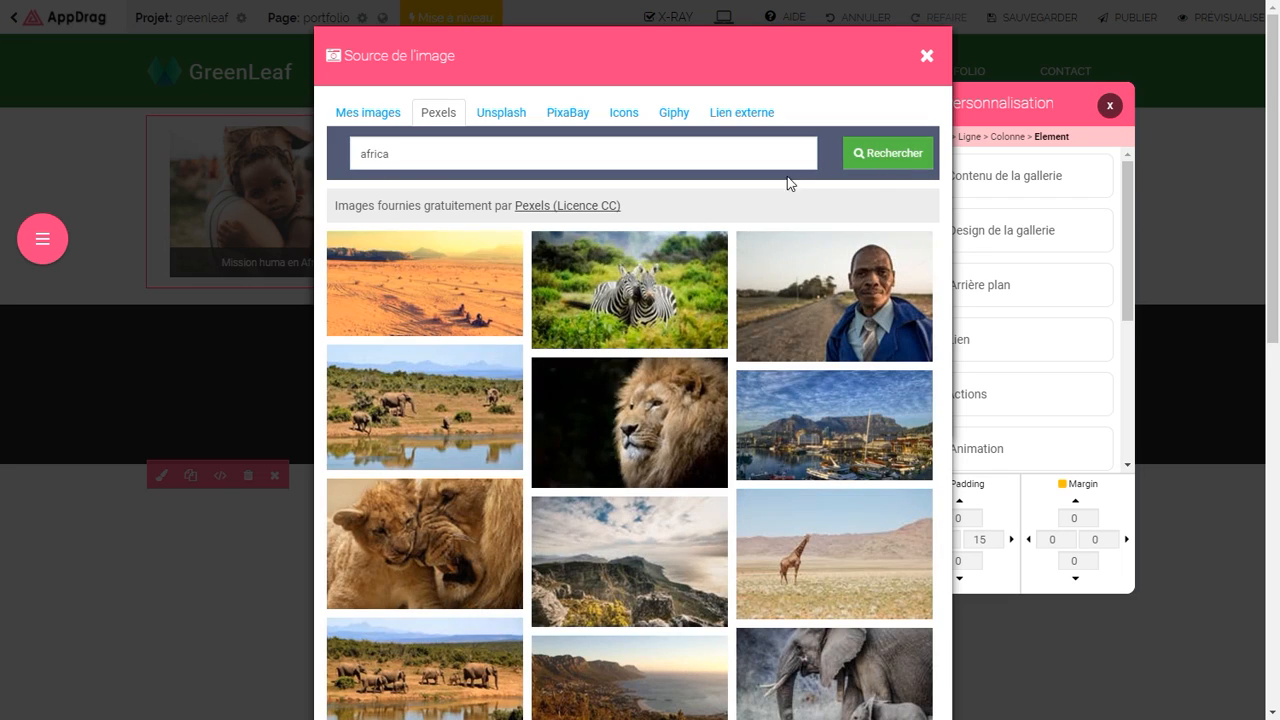
{"action": "left_click", "coordinate": [468, 394]}
{"action": "left_click", "coordinate": [630, 137]}
Step: Swap the swimmer and surfer photos for Pexels lion and elephant-with-calf images
{"action": "left_click", "coordinate": [842, 172]}
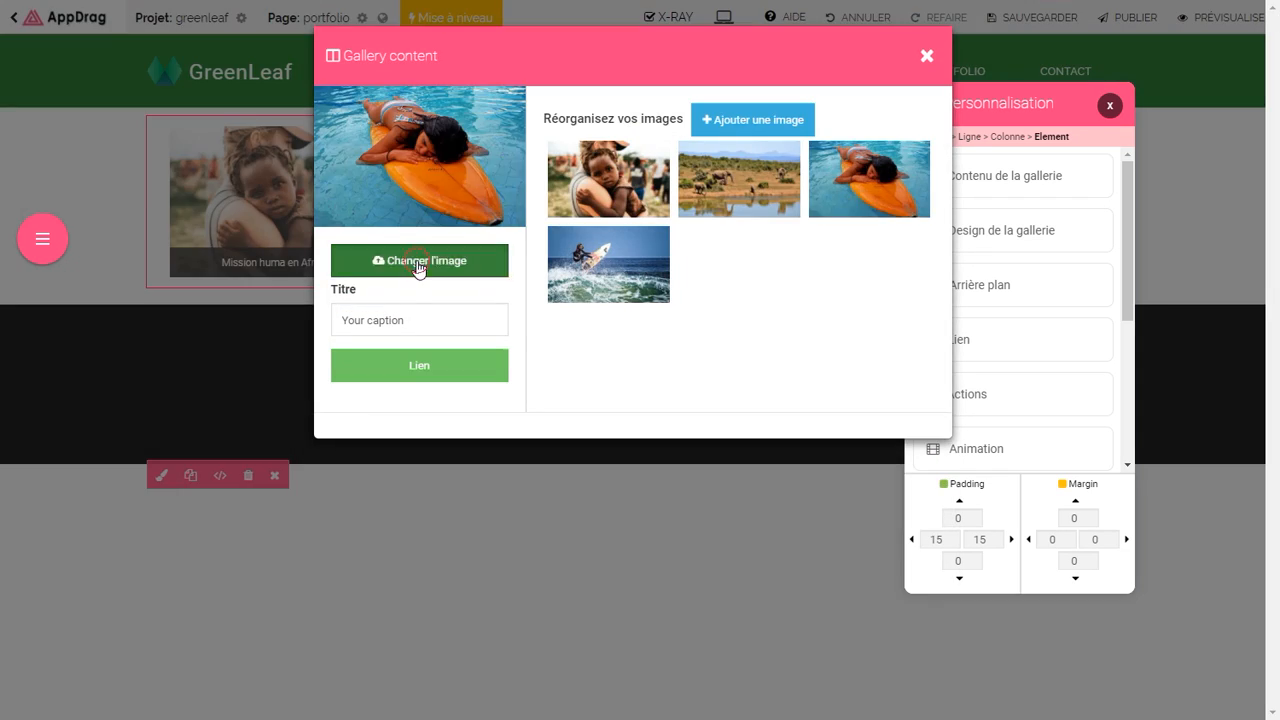
{"action": "left_click", "coordinate": [420, 270]}
{"action": "left_click", "coordinate": [598, 372]}
{"action": "left_click", "coordinate": [606, 263]}
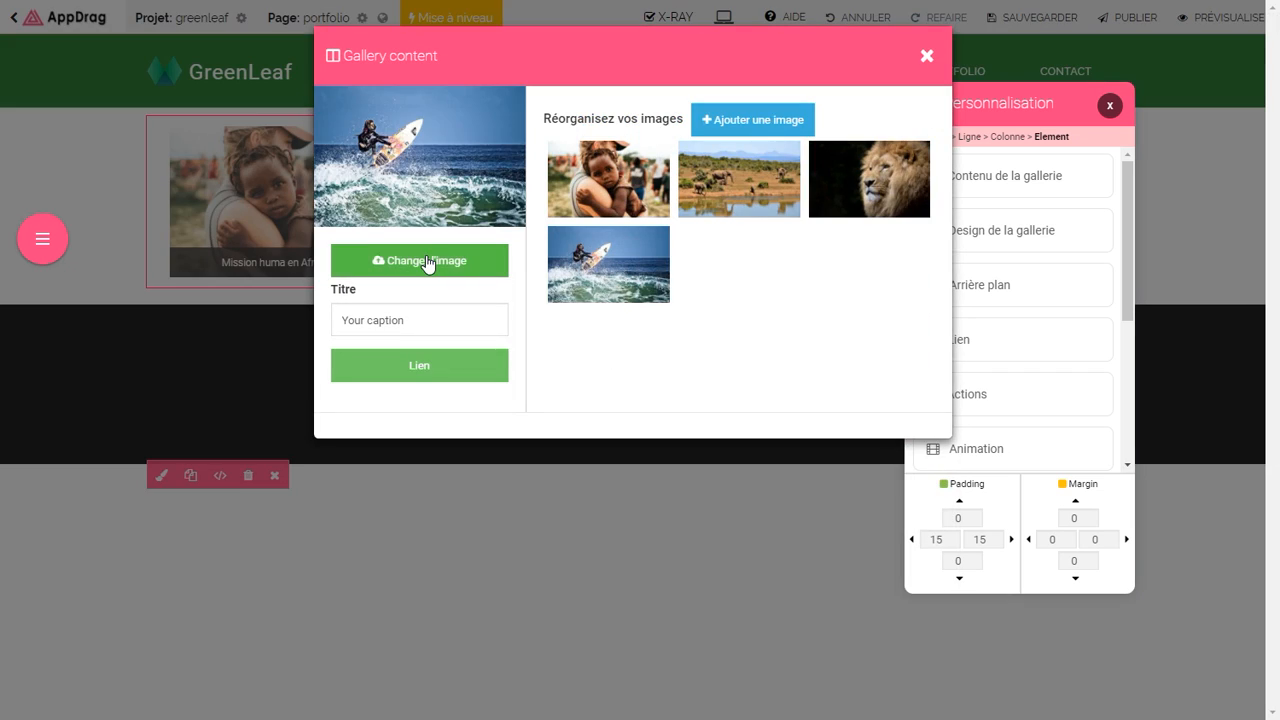
{"action": "left_click", "coordinate": [431, 263]}
{"action": "left_click", "coordinate": [436, 118]}
{"action": "key", "text": "Return"}
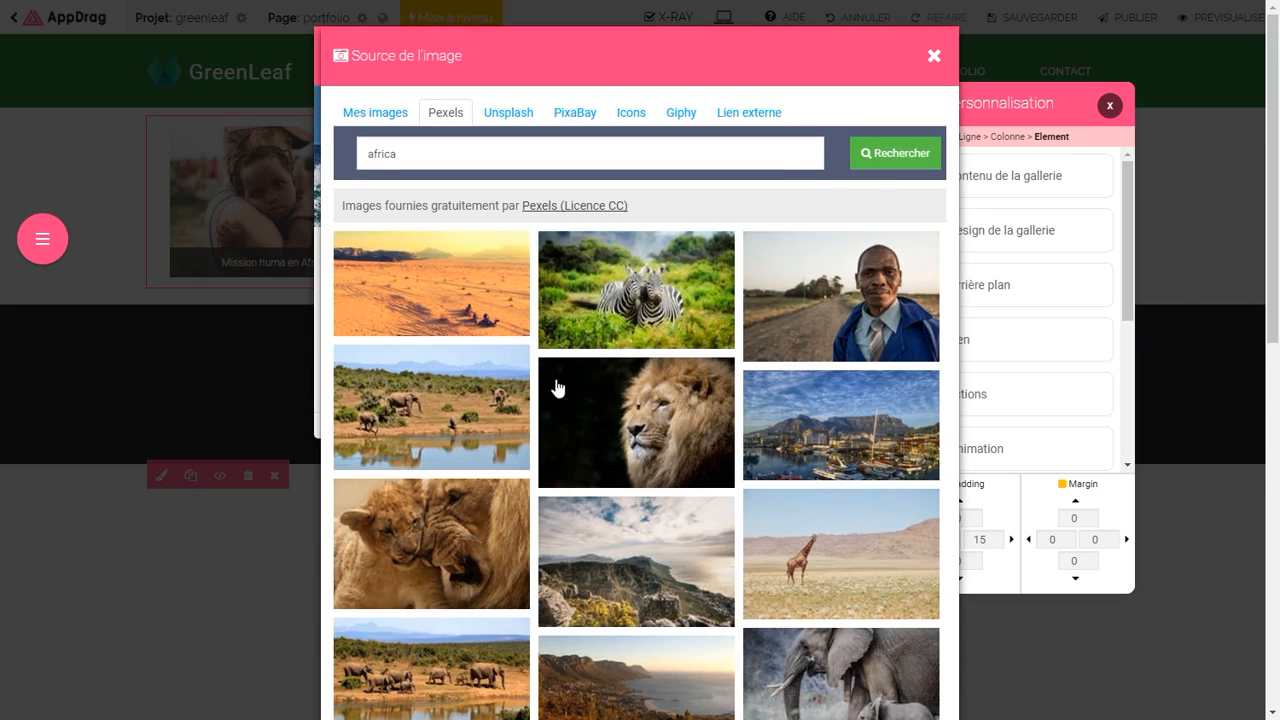
{"action": "scroll", "coordinate": [549, 397], "scroll_direction": "down", "scroll_amount": 2}
{"action": "left_click", "coordinate": [797, 571]}
{"action": "left_click", "coordinate": [634, 137]}
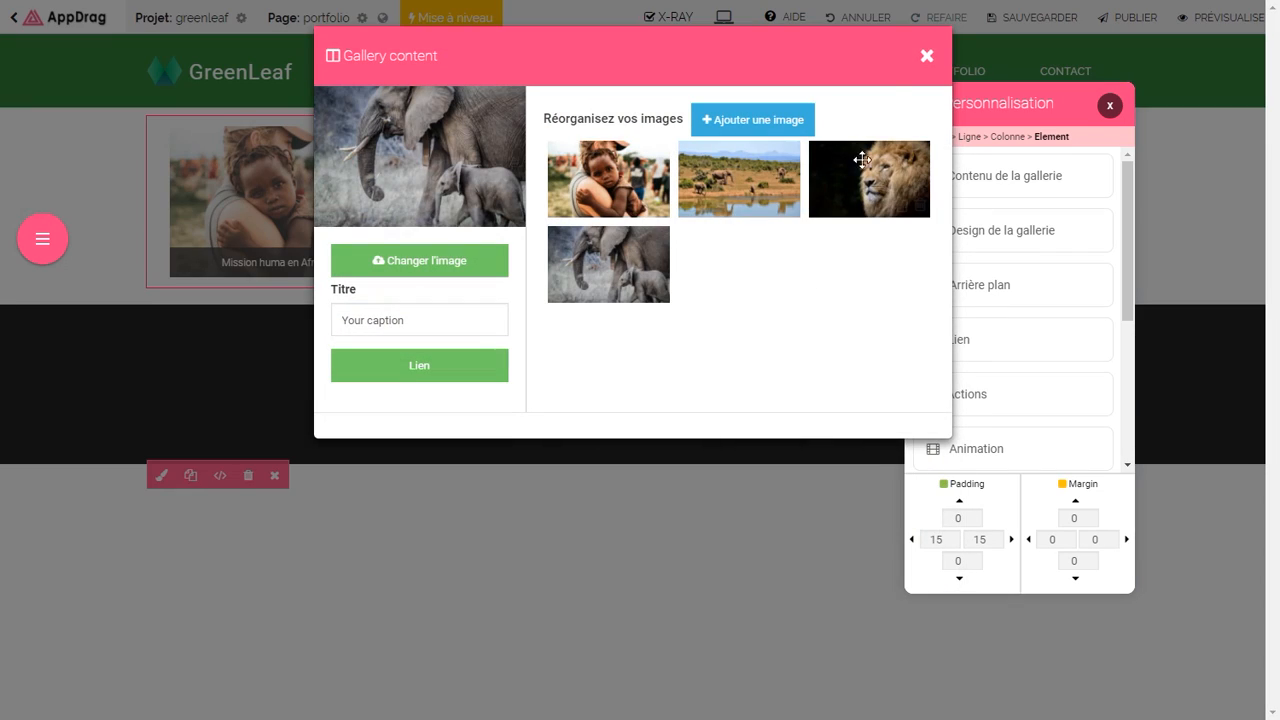
{"action": "left_click", "coordinate": [928, 57]}
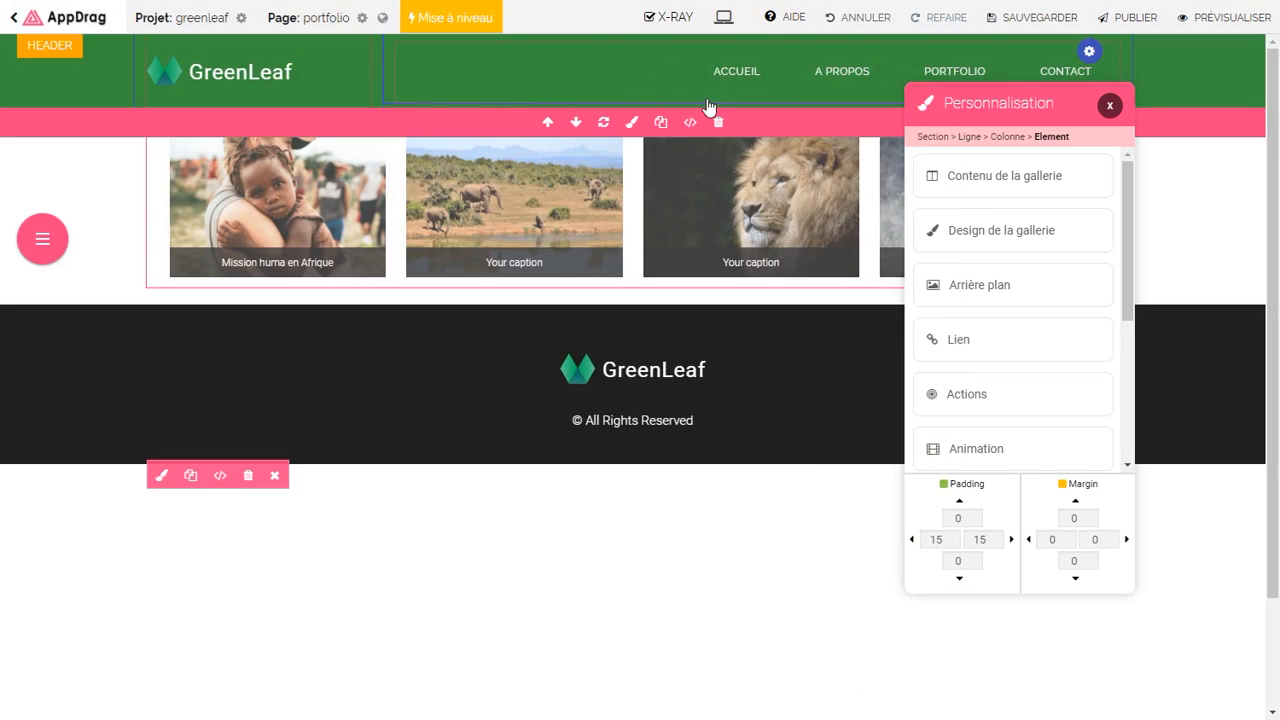
{"action": "left_click_drag", "start_coordinate": [982, 104], "coordinate": [1083, 264]}
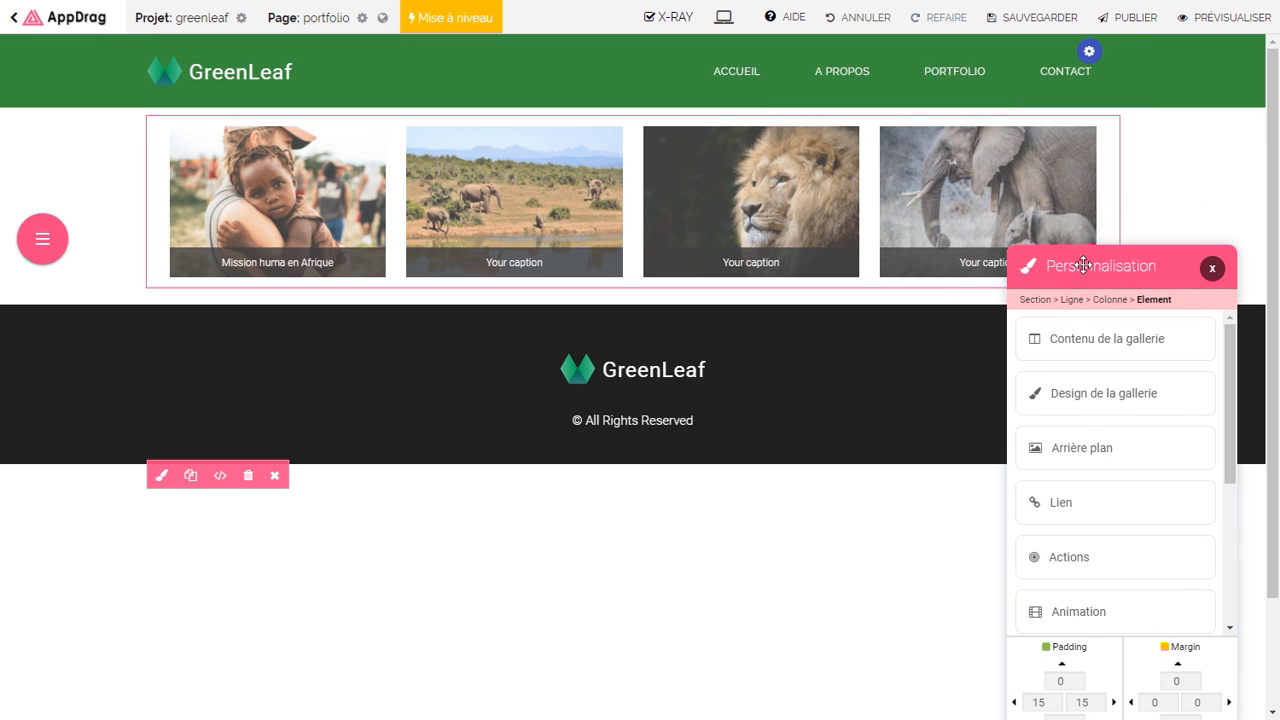
Step: Set the portfolio gallery to 2 columns with 0 spacing between columns
{"action": "left_click", "coordinate": [1080, 400]}
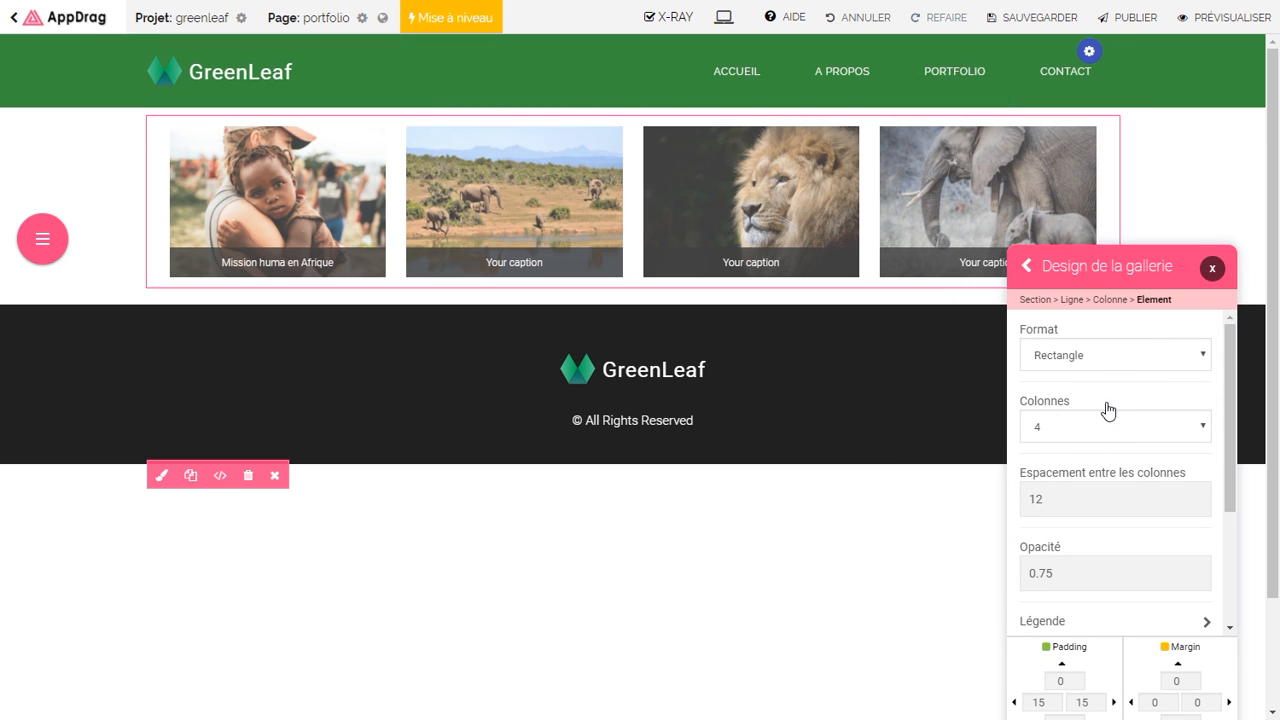
{"action": "scroll", "coordinate": [1229, 417], "scroll_direction": "down", "scroll_amount": 1}
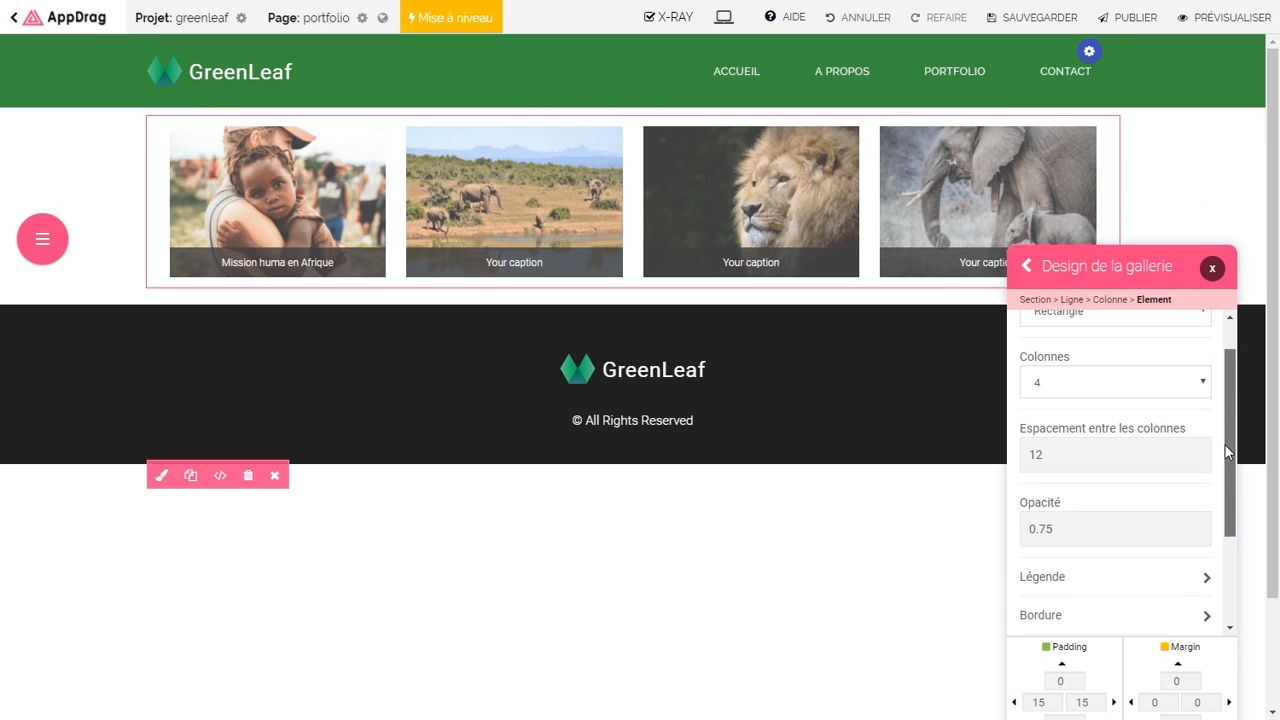
{"action": "left_click", "coordinate": [1070, 387]}
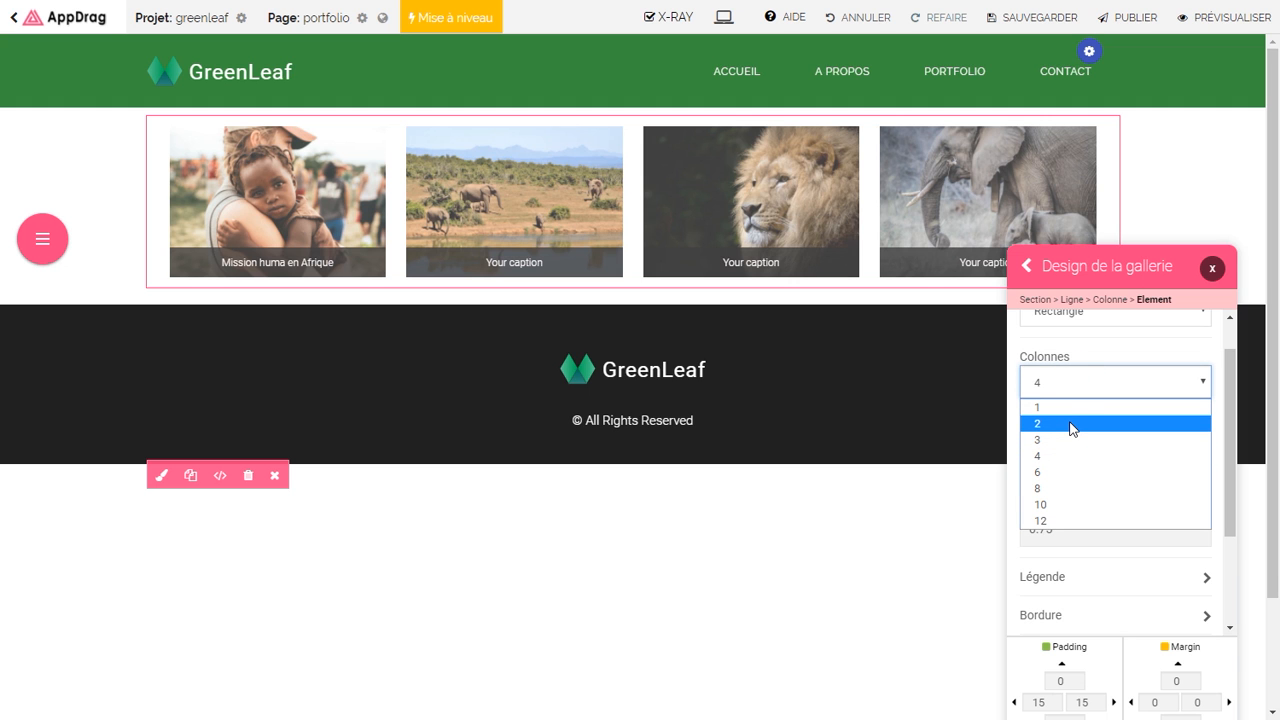
{"action": "left_click", "coordinate": [1072, 424]}
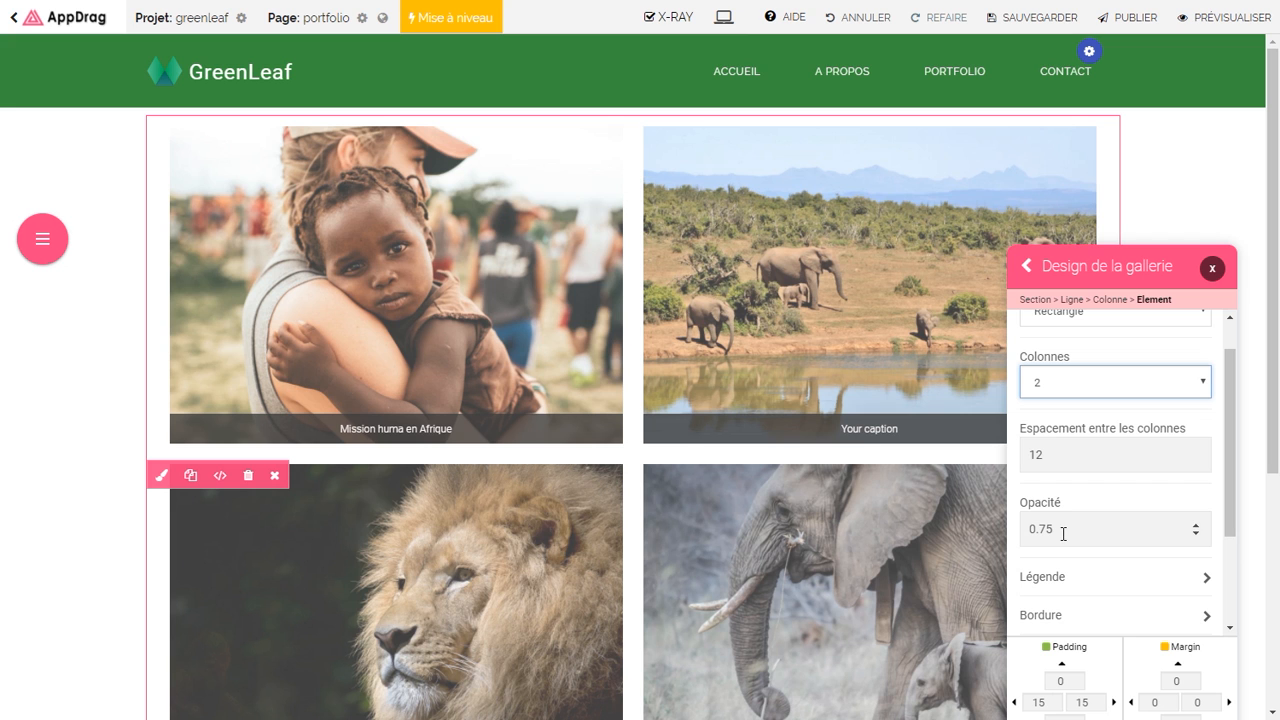
{"action": "left_click", "coordinate": [1040, 455]}
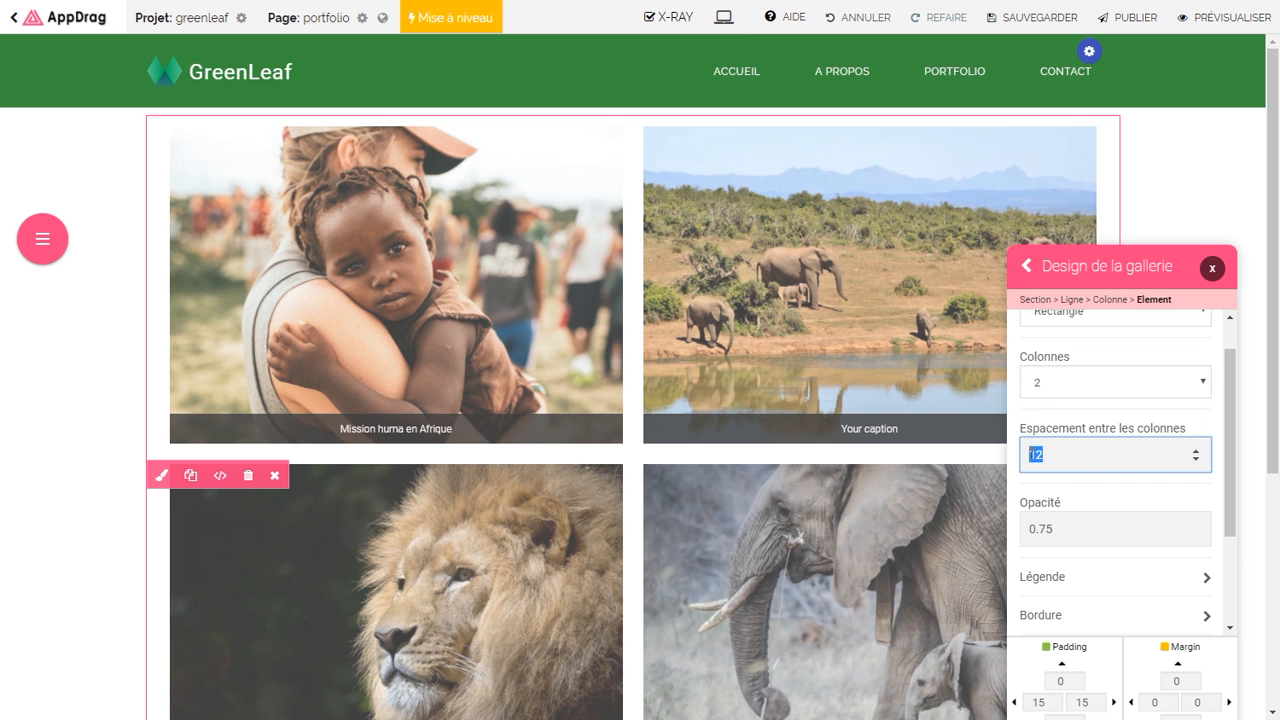
{"action": "scroll", "coordinate": [1072, 454], "scroll_direction": "up", "scroll_amount": 1}
{"action": "type", "text": "17"}
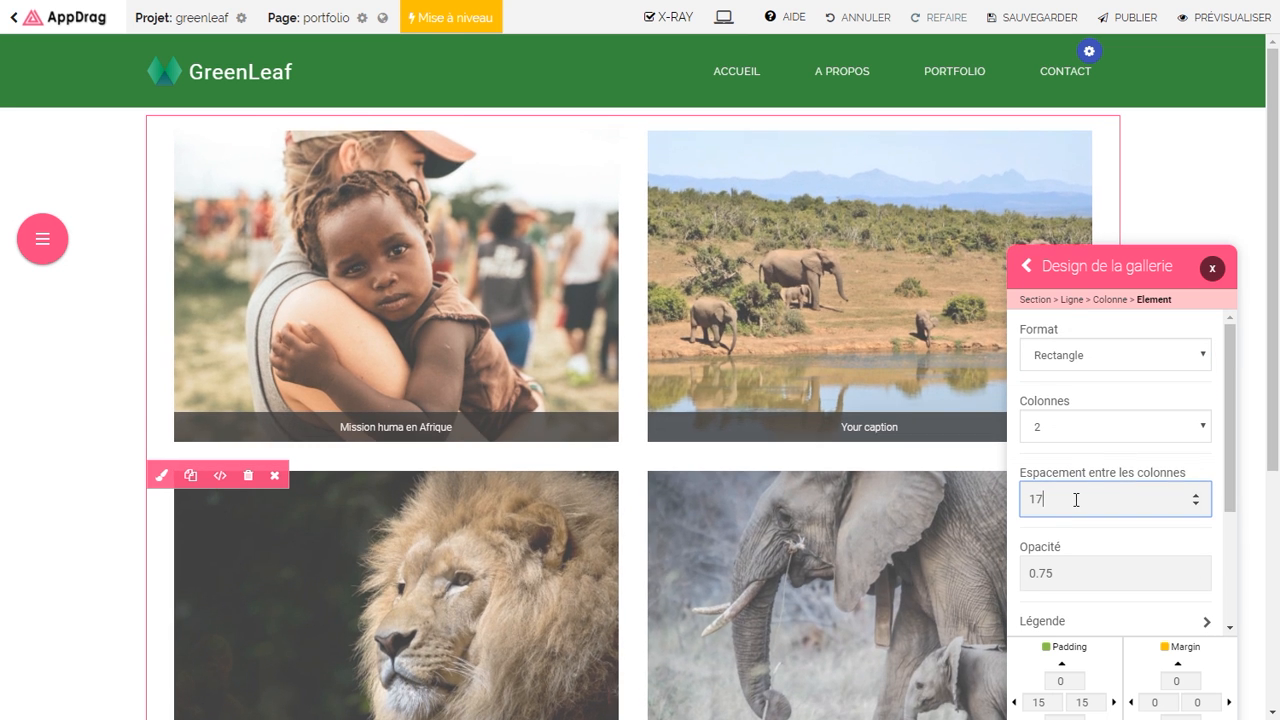
{"action": "type", "text": "0"}
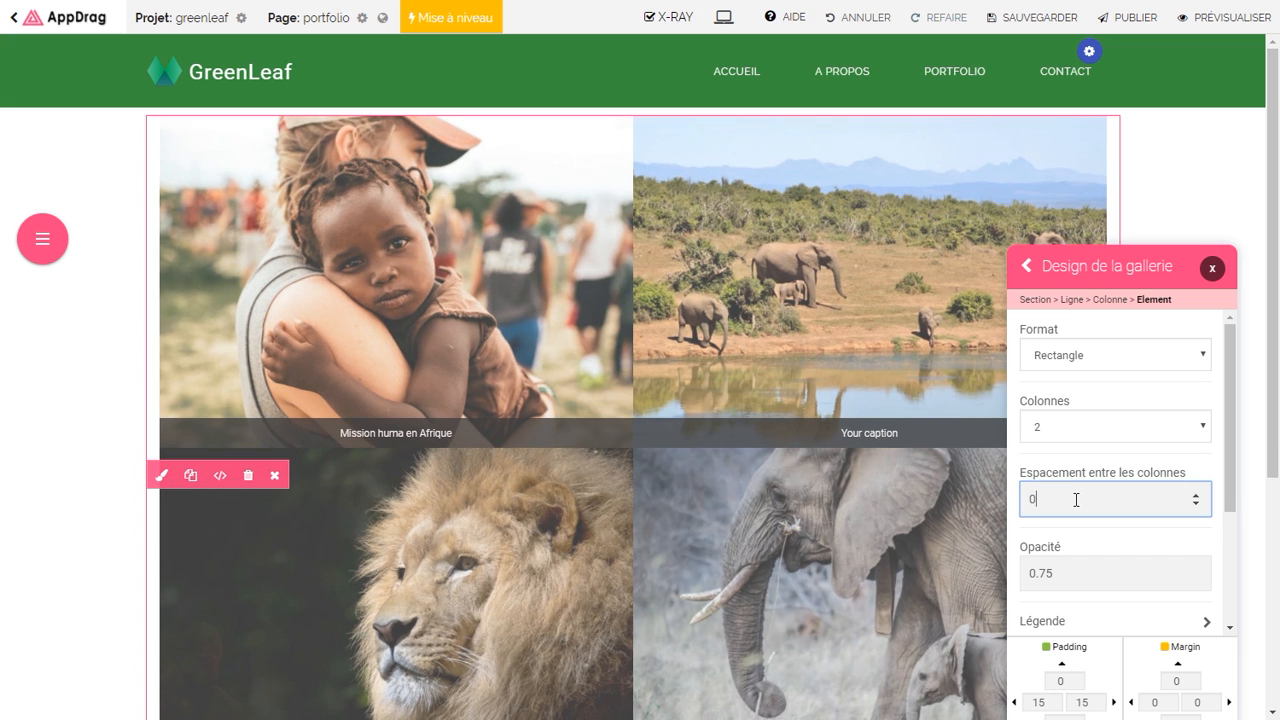
Step: Set the gallery image opacity to 1 and bring up the caption settings
{"action": "left_click", "coordinate": [1071, 581]}
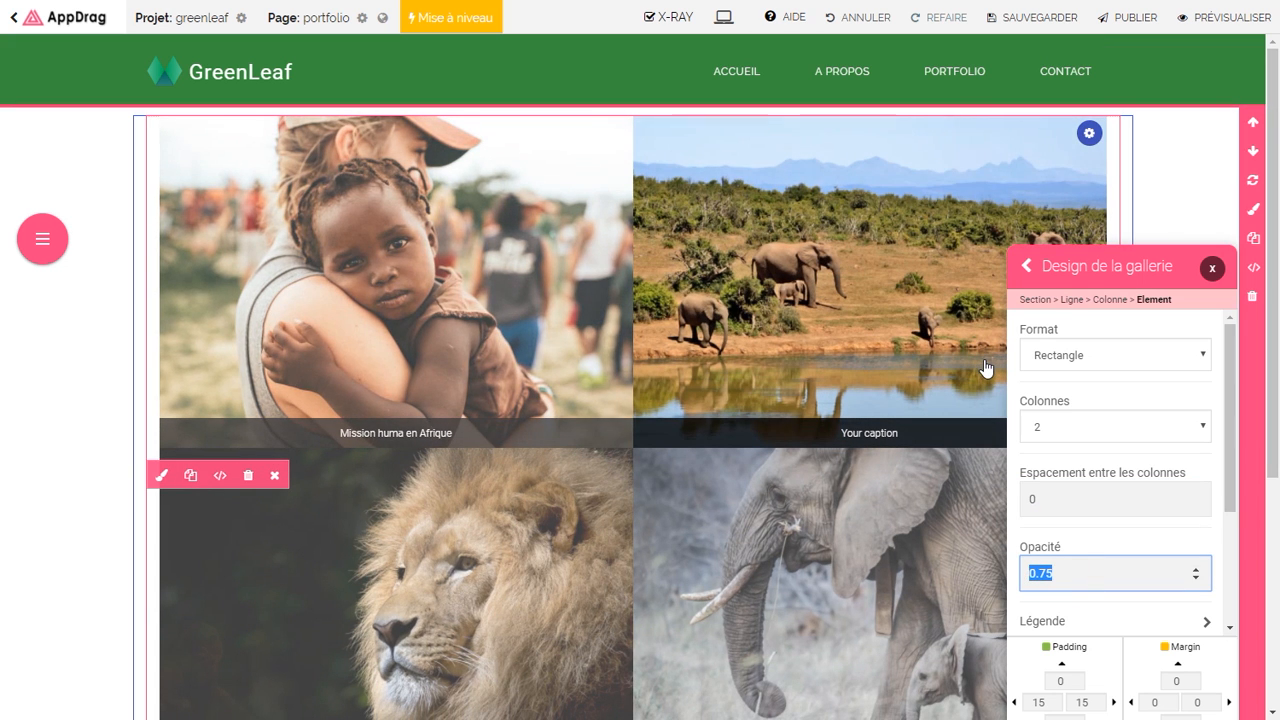
{"action": "type", "text": "1"}
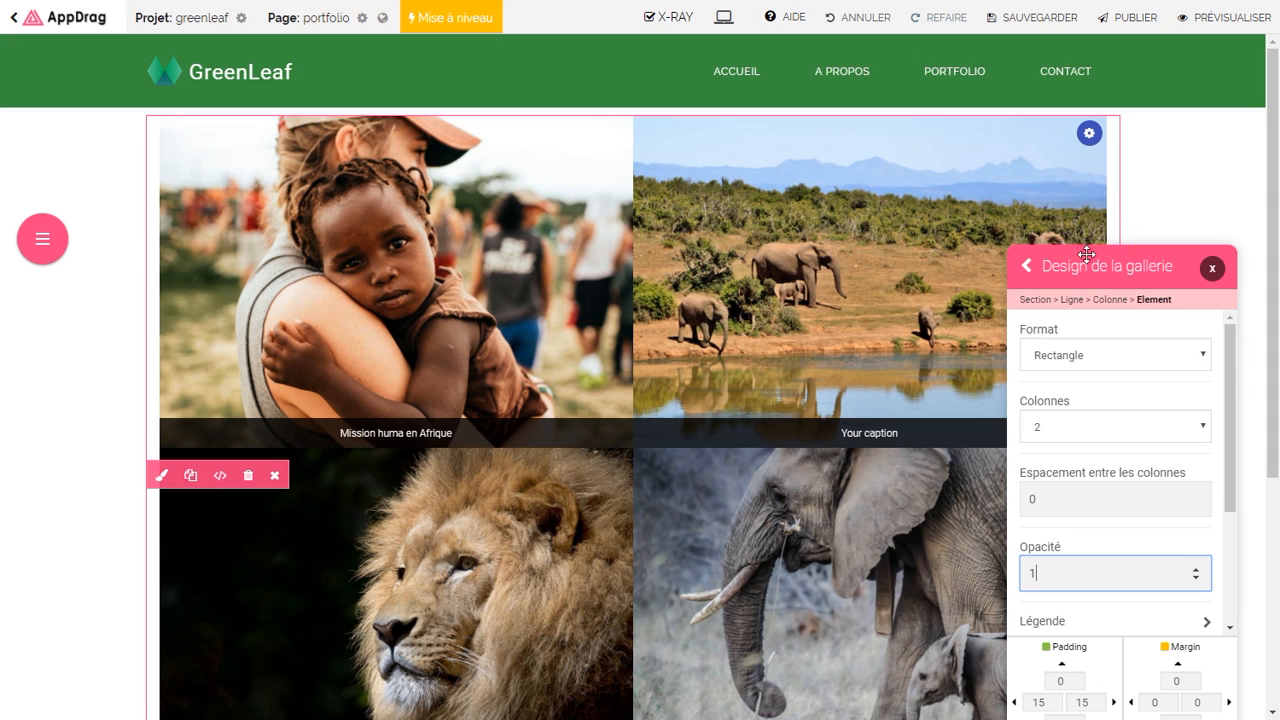
{"action": "left_click_drag", "start_coordinate": [1095, 266], "coordinate": [1093, 166]}
{"action": "scroll", "coordinate": [1219, 325], "scroll_direction": "down", "scroll_amount": 3}
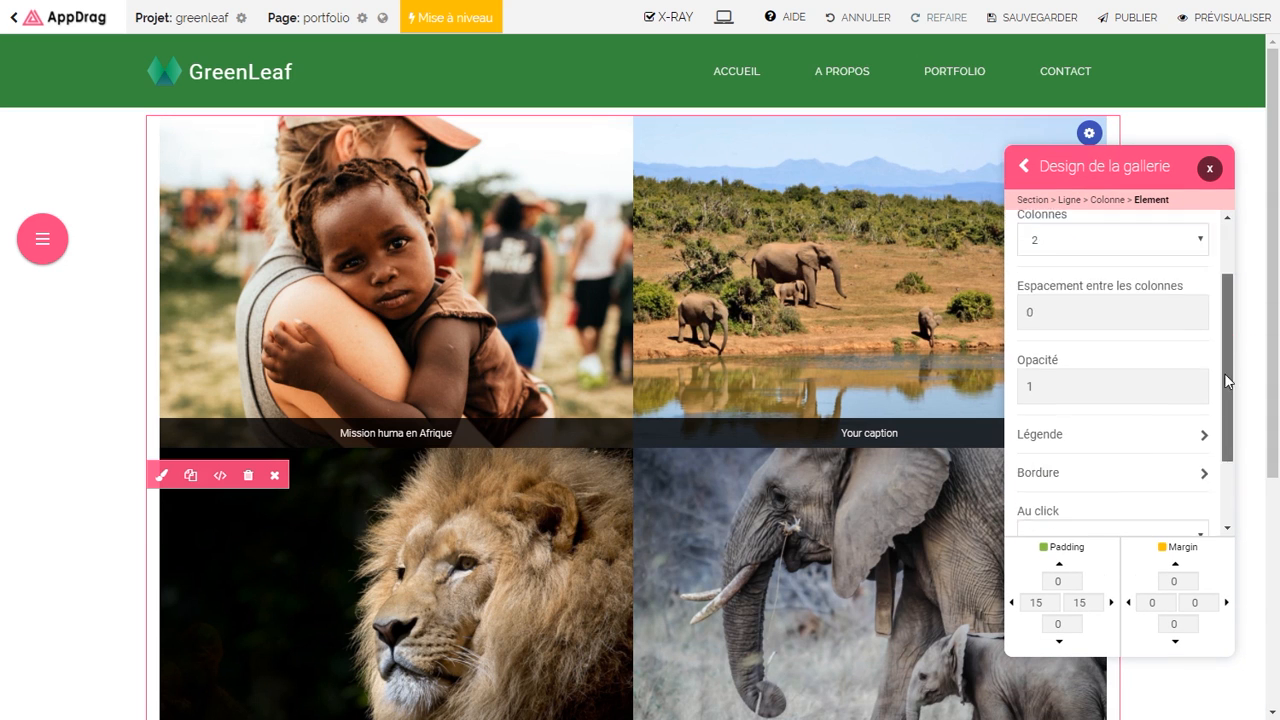
{"action": "left_click", "coordinate": [1072, 343]}
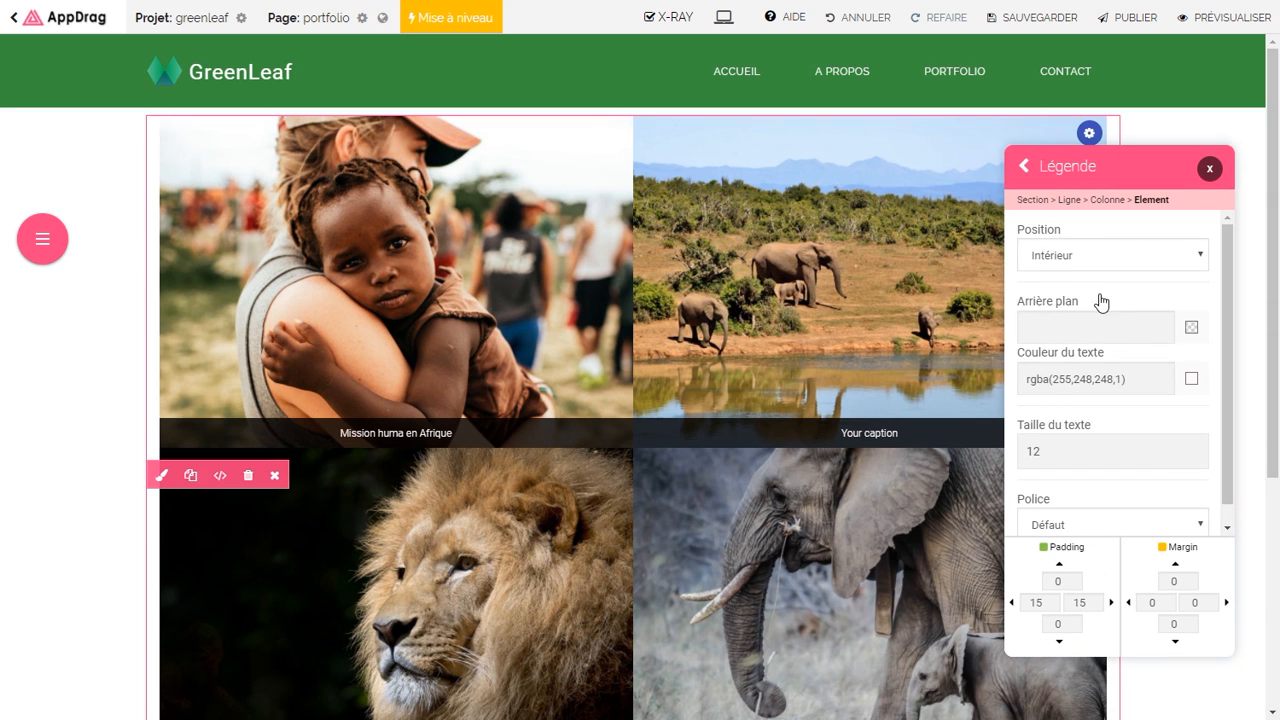
Step: Make gallery captions cover the whole image with a semi-transparent black background
{"action": "left_click", "coordinate": [1100, 263]}
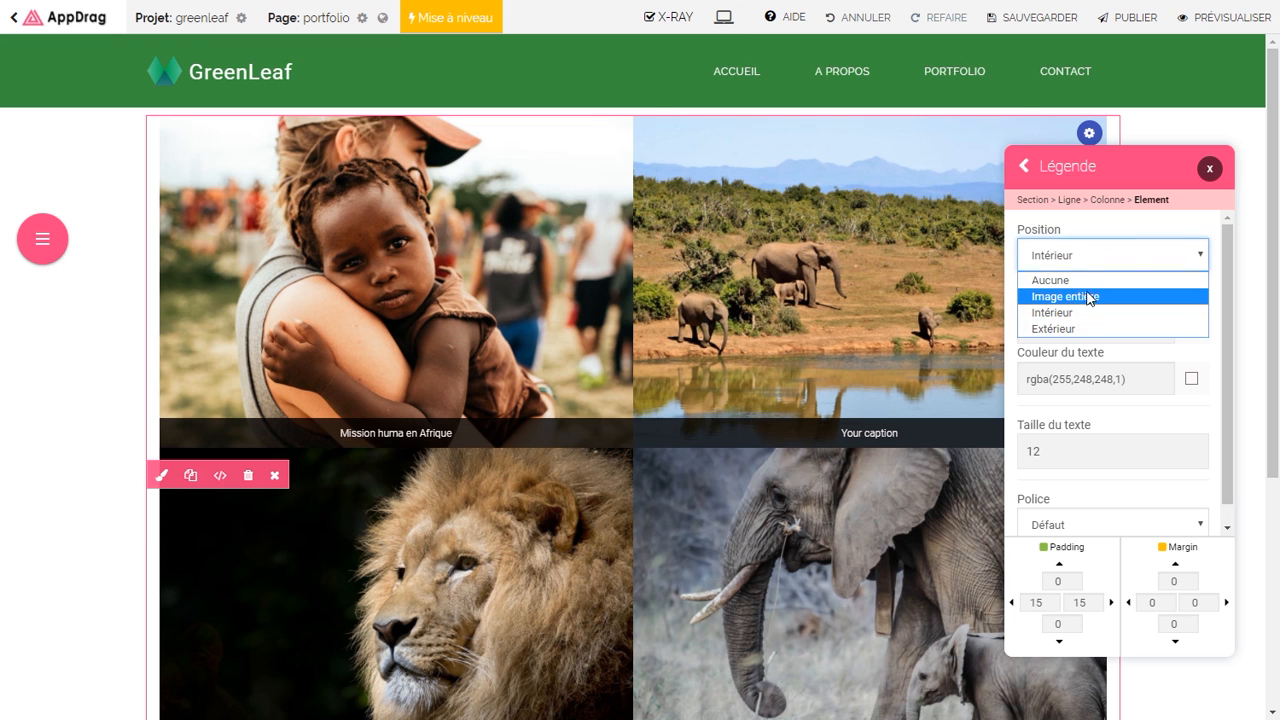
{"action": "left_click", "coordinate": [1087, 293]}
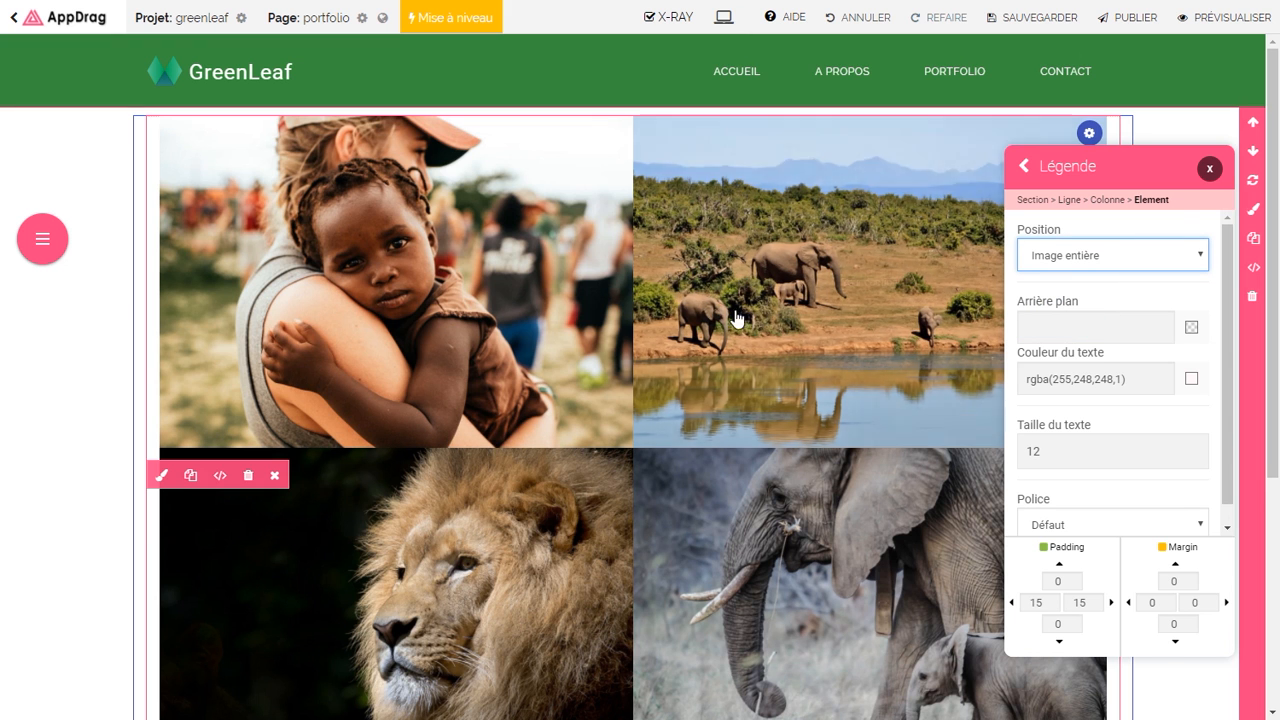
{"action": "mouse_move", "coordinate": [495, 311]}
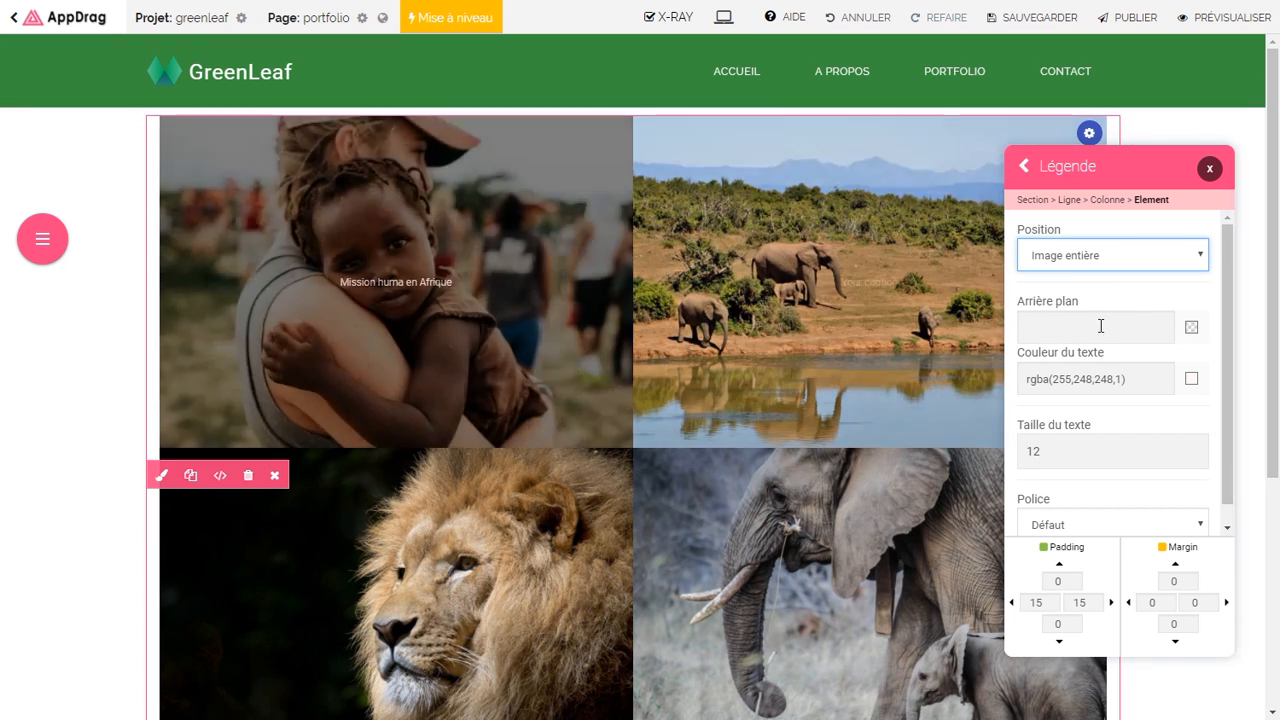
{"action": "left_click", "coordinate": [1191, 327]}
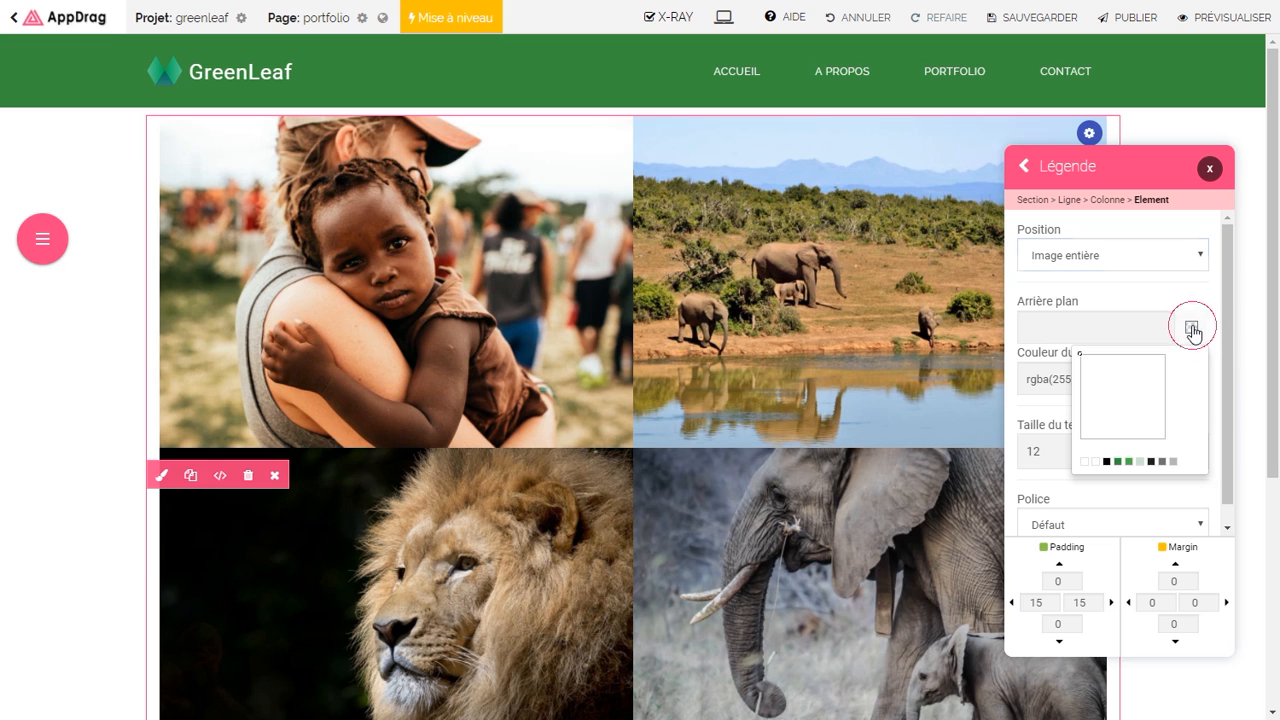
{"action": "left_click", "coordinate": [1106, 462]}
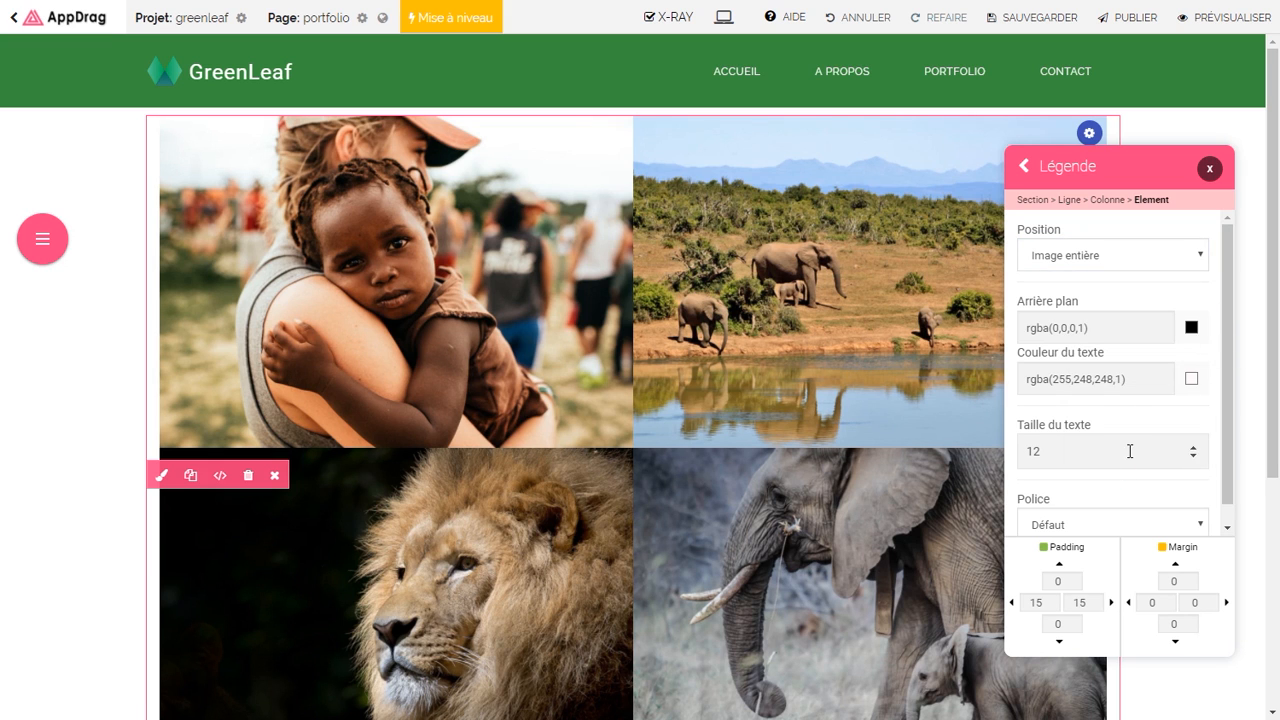
{"action": "left_click", "coordinate": [1191, 327]}
{"action": "left_click_drag", "start_coordinate": [1191, 356], "coordinate": [1193, 376]}
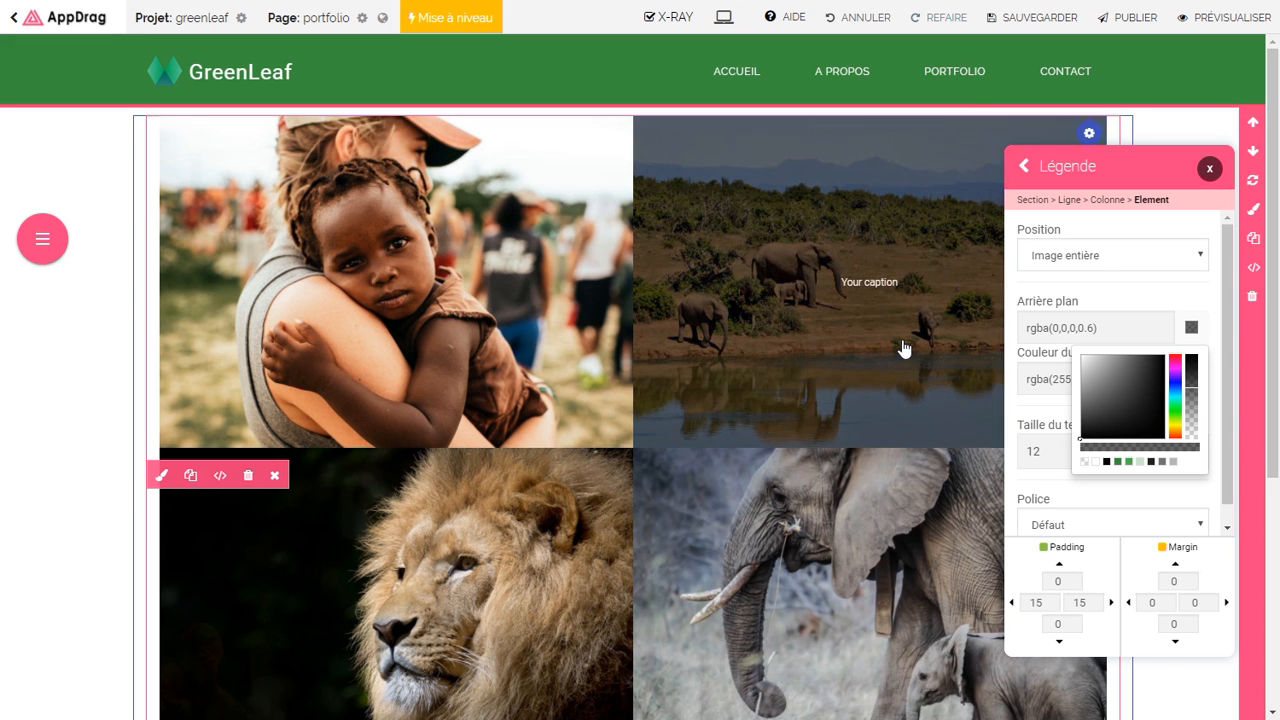
{"action": "left_click", "coordinate": [1059, 380]}
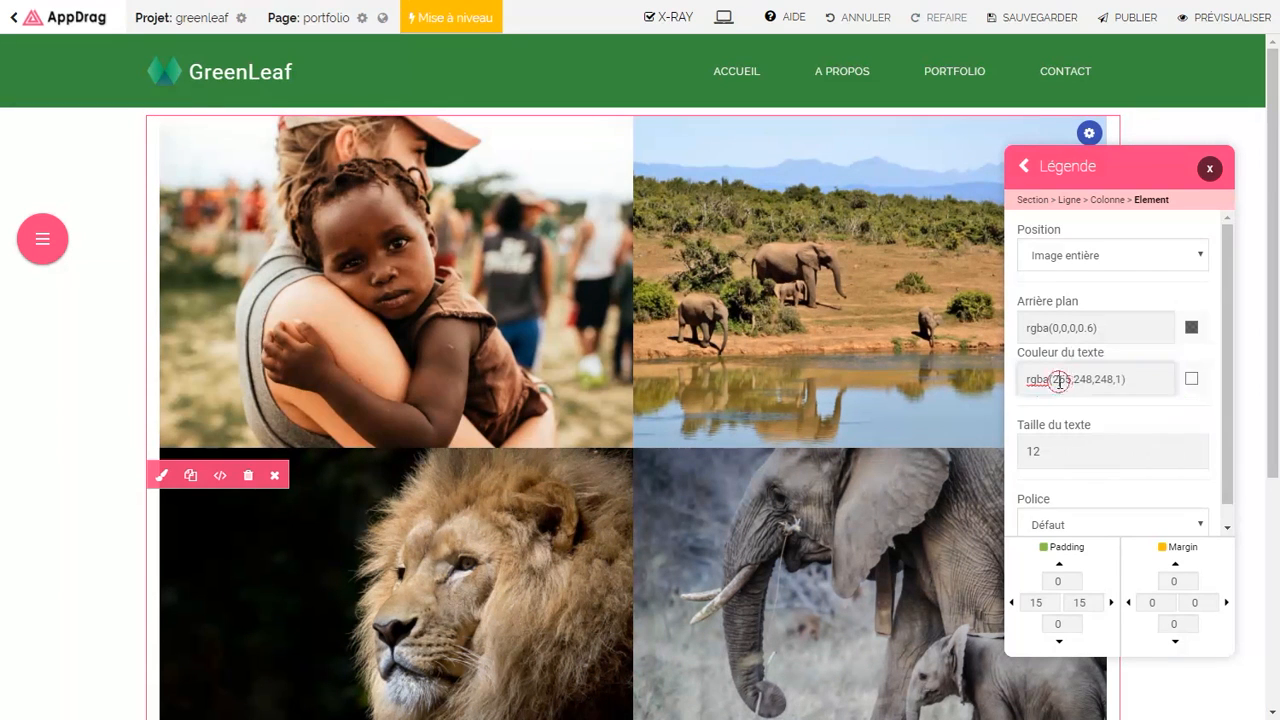
Step: Set caption text size to 20 and make photos open full screen, arrows at the bottom
{"action": "scroll", "coordinate": [1227, 386], "scroll_direction": "down", "scroll_amount": 1}
{"action": "left_click", "coordinate": [1113, 428]}
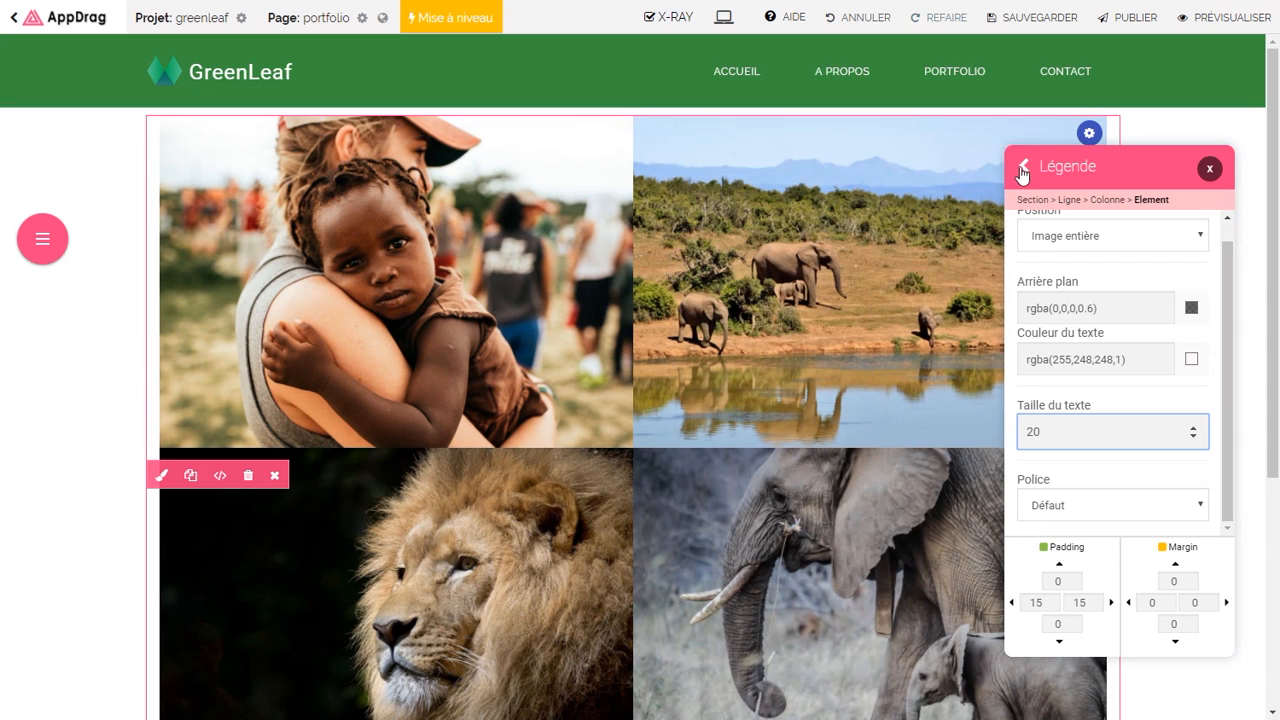
{"action": "left_click", "coordinate": [1023, 168]}
{"action": "left_click_drag", "start_coordinate": [1232, 314], "coordinate": [1236, 424]}
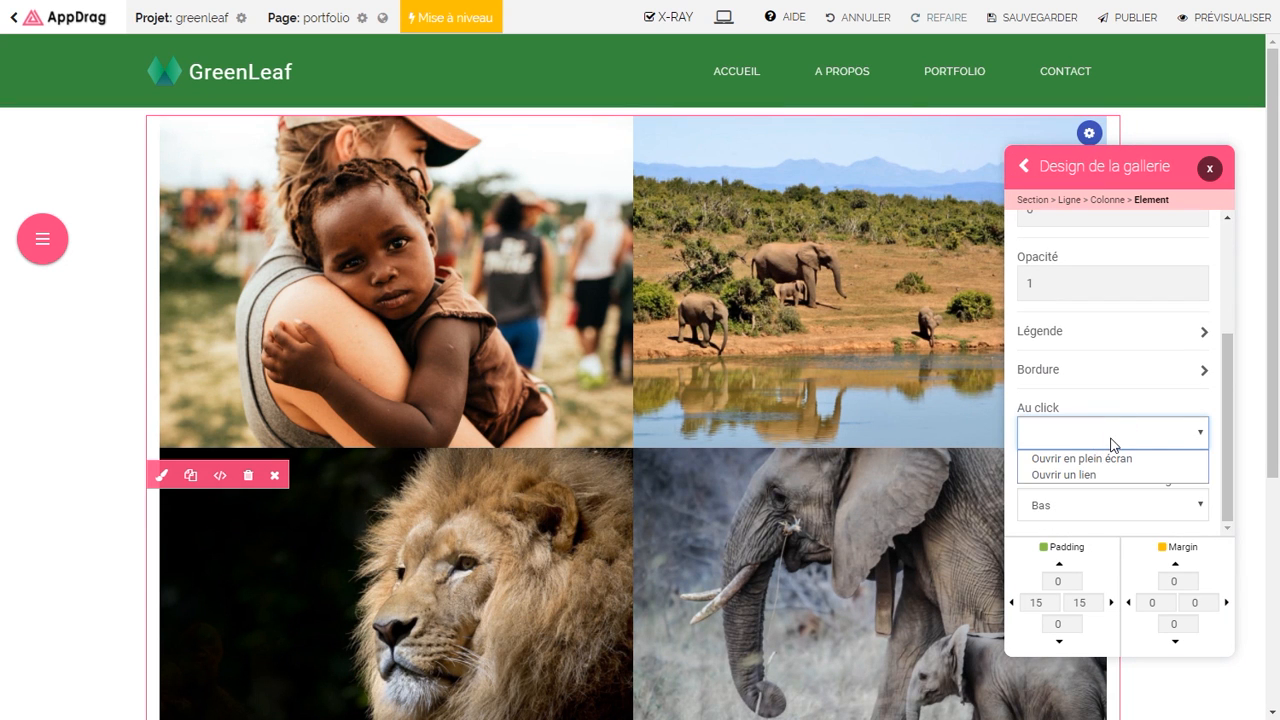
{"action": "left_click", "coordinate": [1080, 463]}
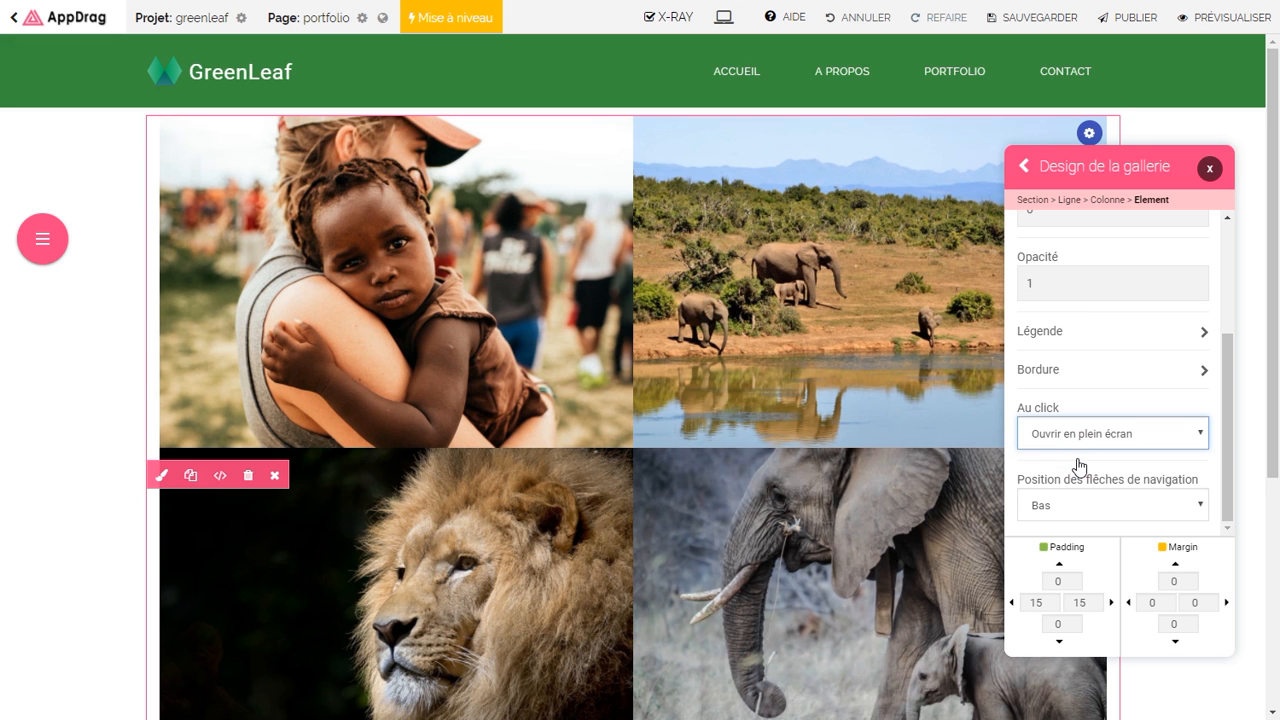
{"action": "left_click", "coordinate": [1208, 170]}
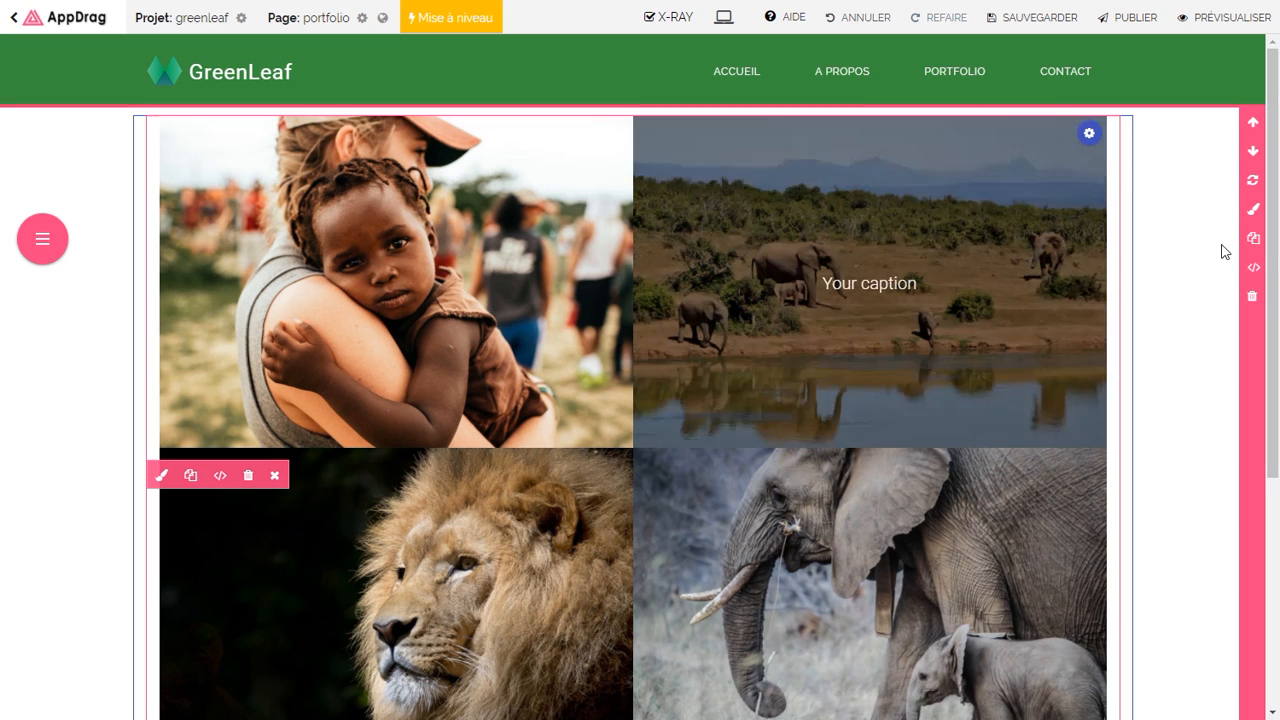
Step: Paste the copied jungle banner section and move it above the gallery
{"action": "left_click", "coordinate": [1253, 240]}
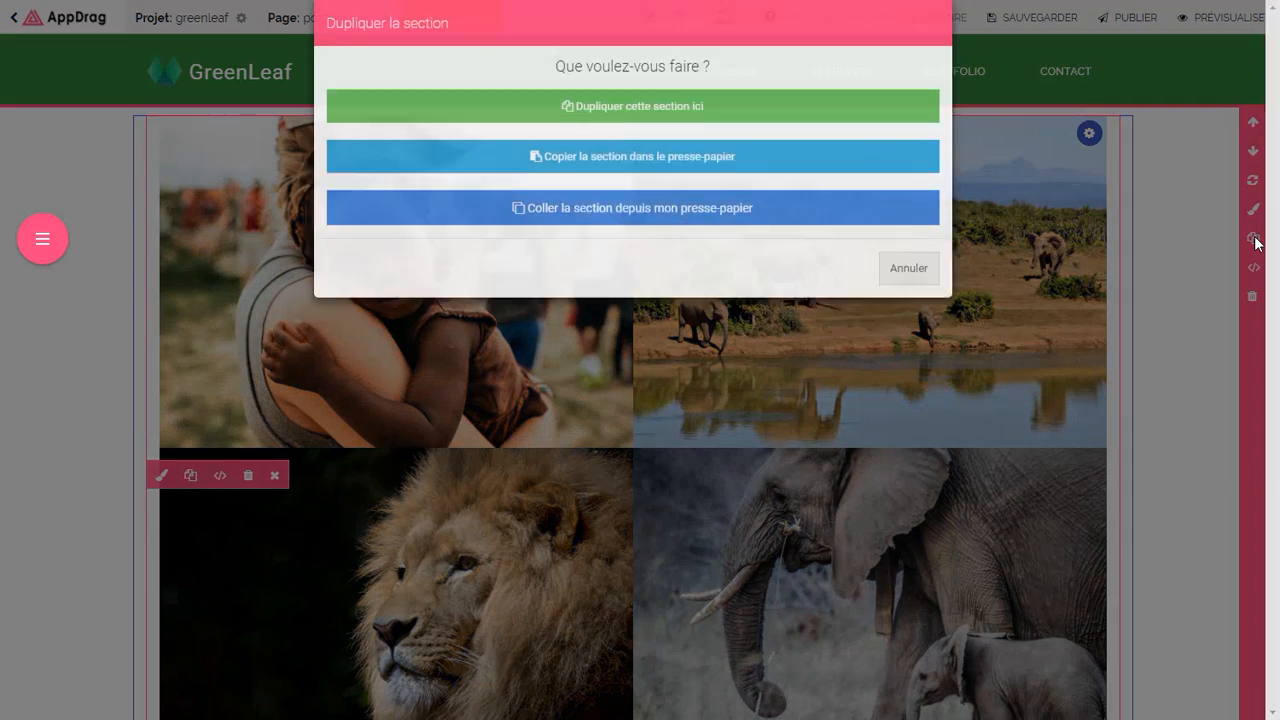
{"action": "left_click", "coordinate": [783, 251]}
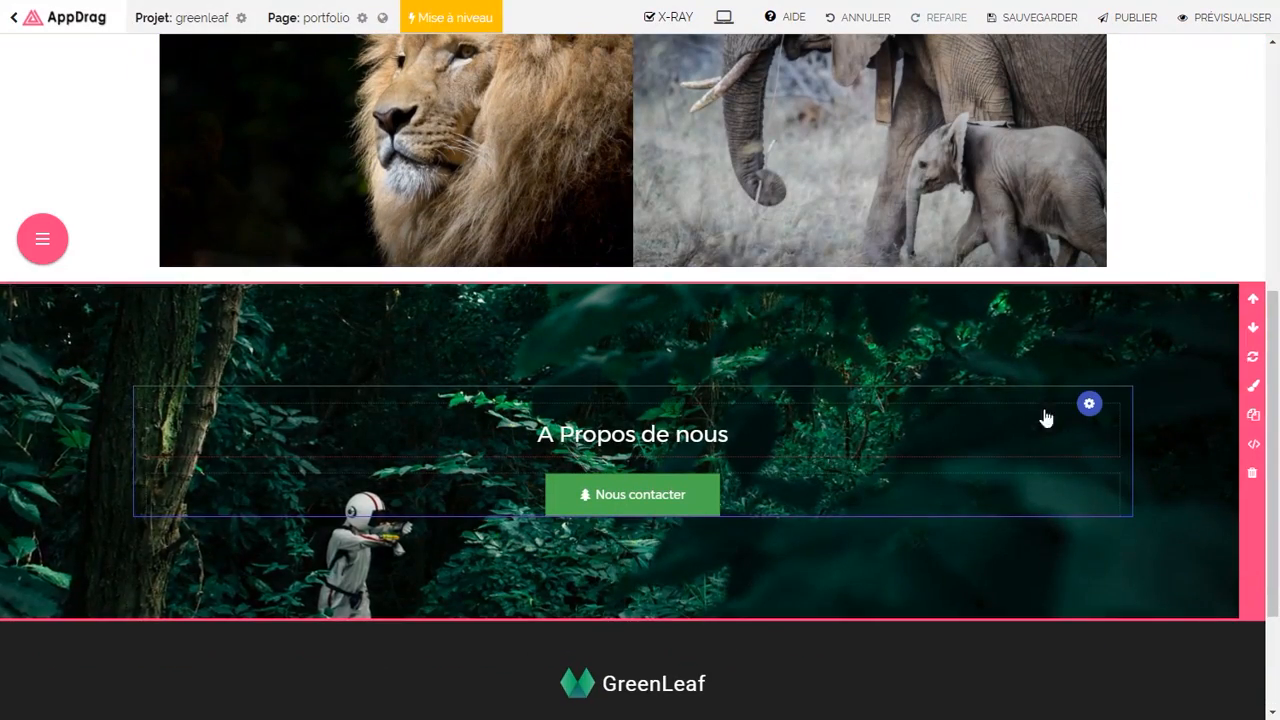
{"action": "left_click", "coordinate": [1252, 298]}
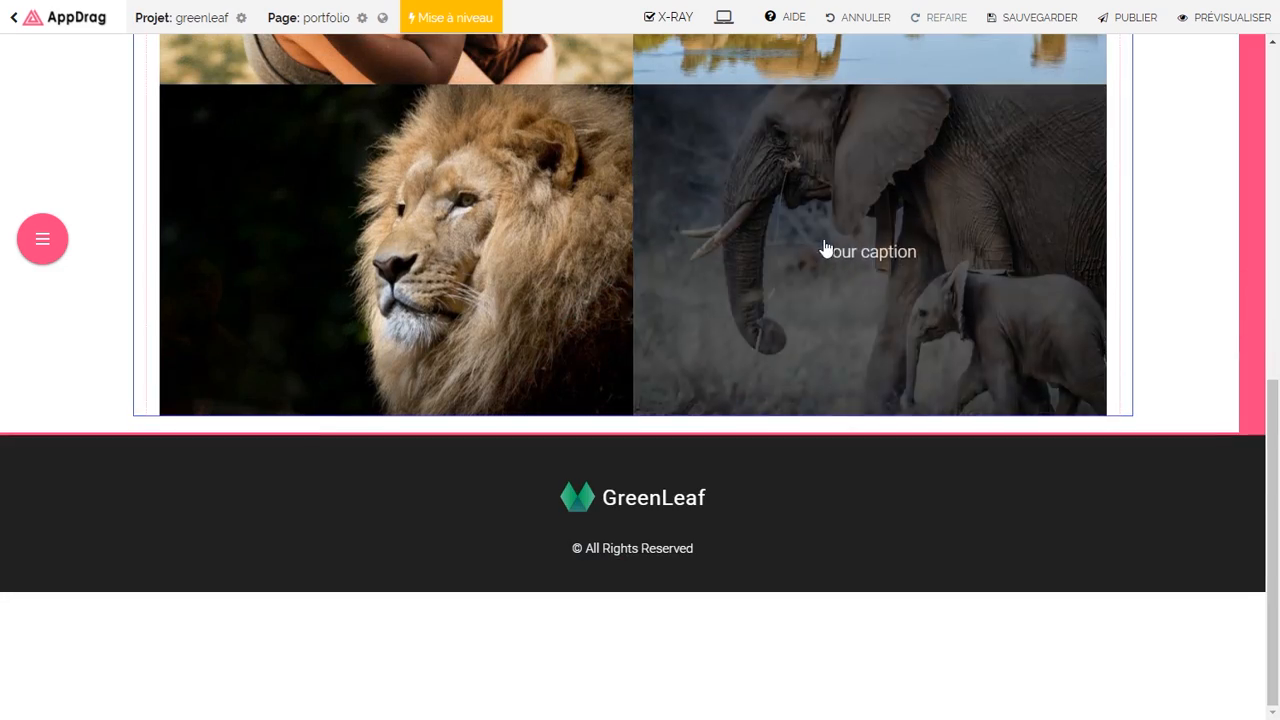
{"action": "scroll", "coordinate": [840, 252], "scroll_direction": "up", "scroll_amount": 8}
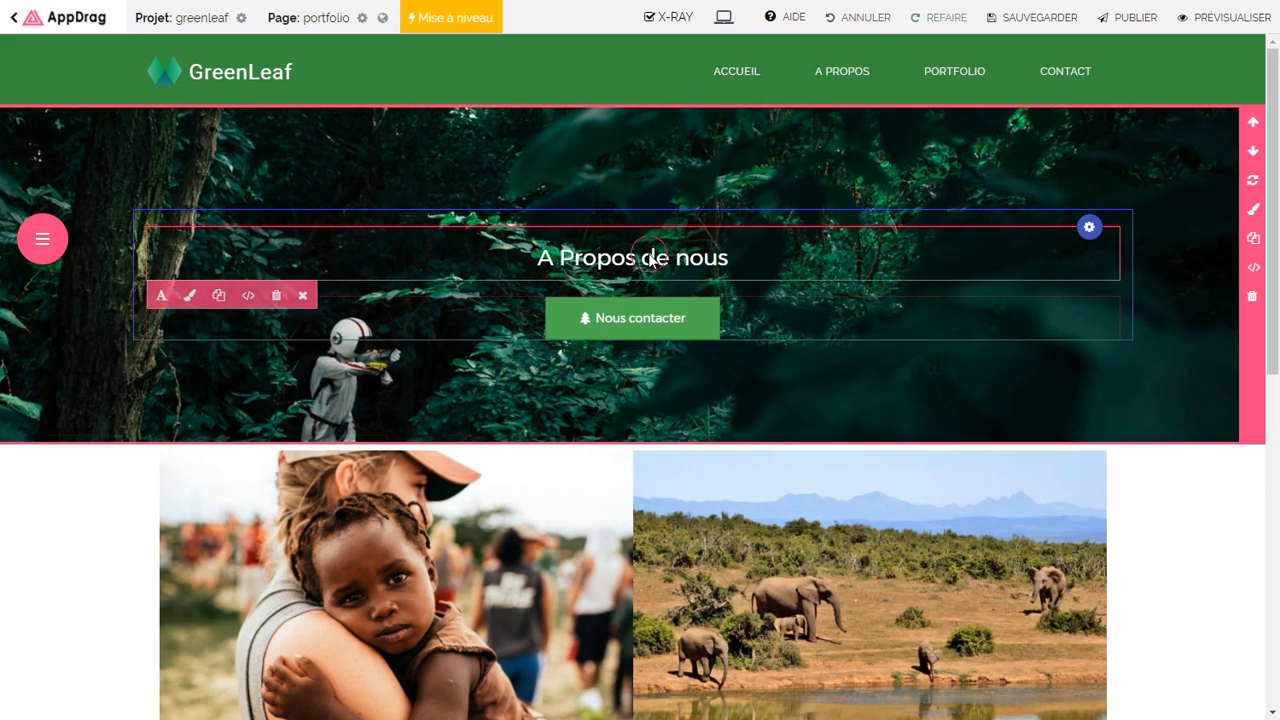
Step: Retitle the banner heading 'NOS DERNIERES ACTIONS' and save the portfolio page
{"action": "left_click", "coordinate": [650, 257]}
{"action": "triple_click", "coordinate": [650, 257]}
{"action": "type", "text": "N"}
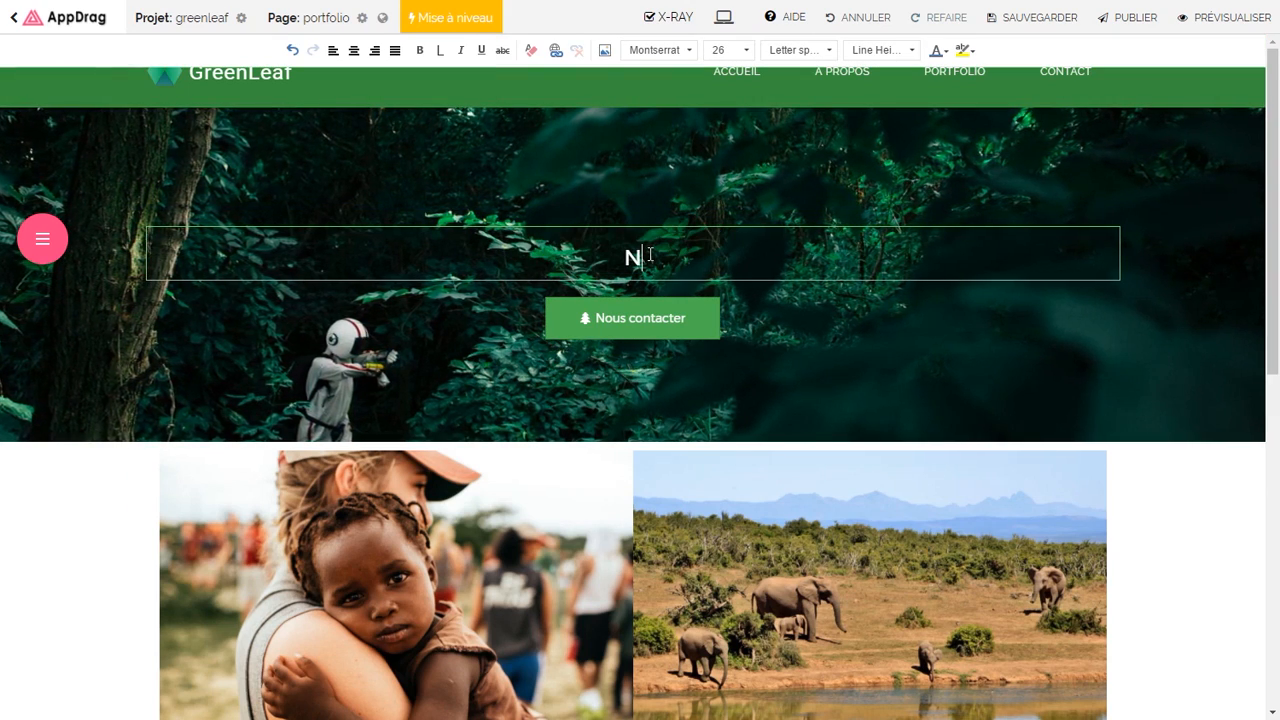
{"action": "type", "text": "OS DERNIERES ACTIONS"}
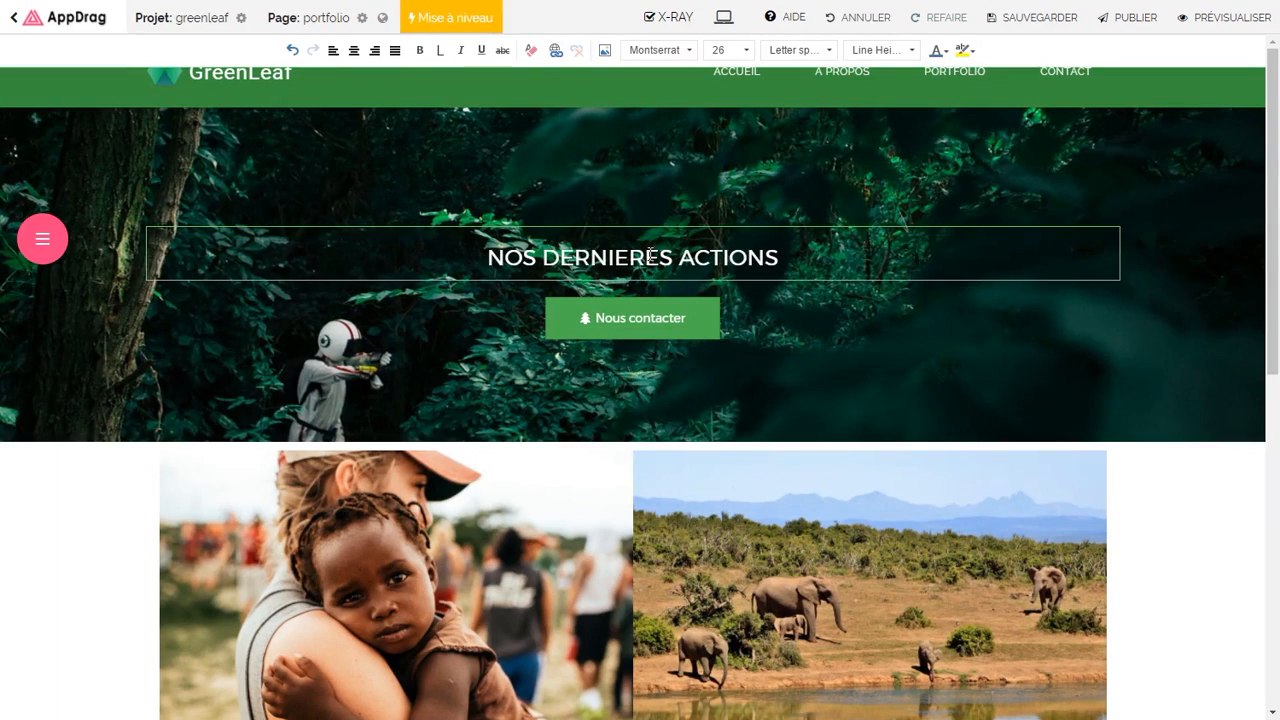
{"action": "left_click", "coordinate": [614, 318]}
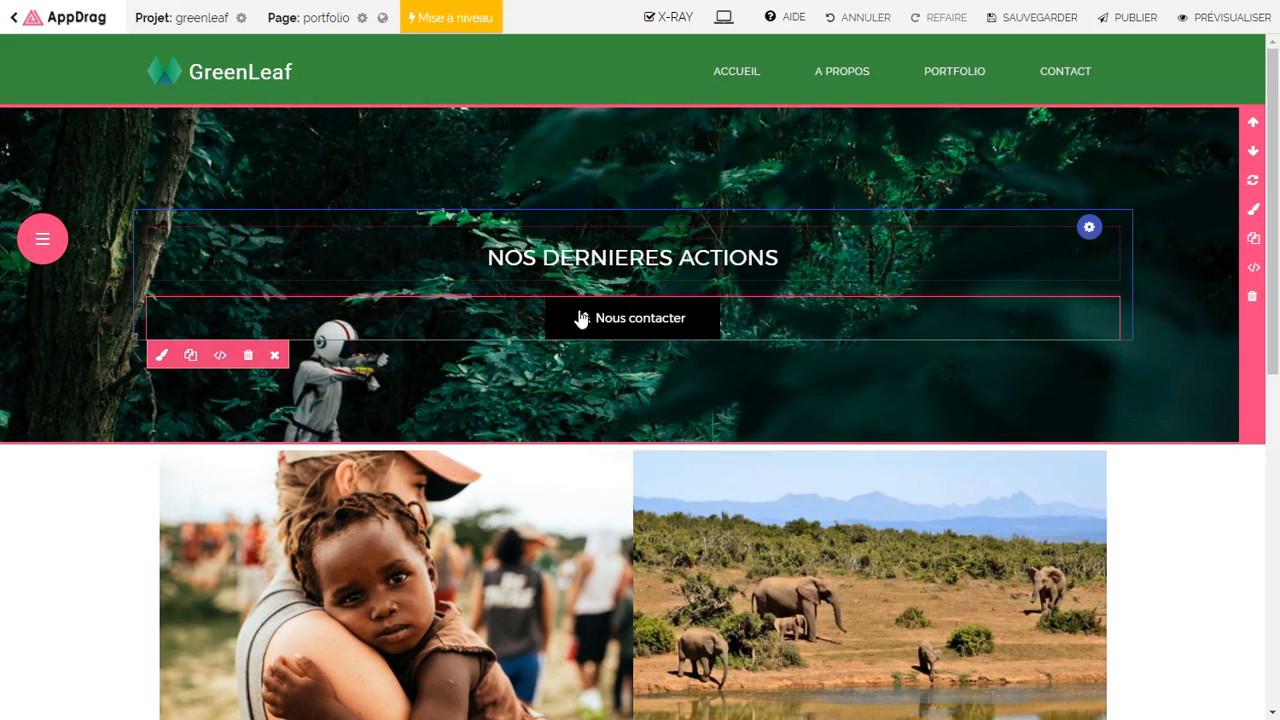
{"action": "left_click", "coordinate": [1006, 20]}
Step: Switch the editor to the contact page via Configuration des pages
{"action": "left_click", "coordinate": [42, 240]}
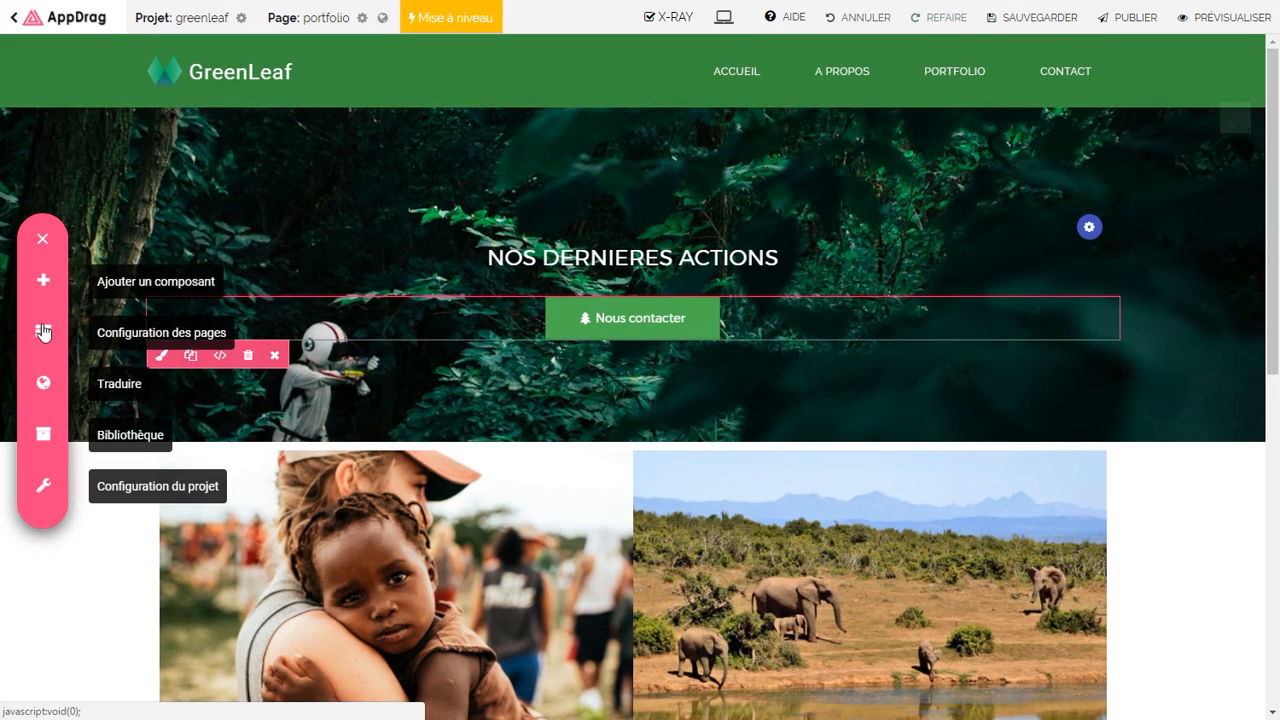
{"action": "left_click", "coordinate": [42, 331]}
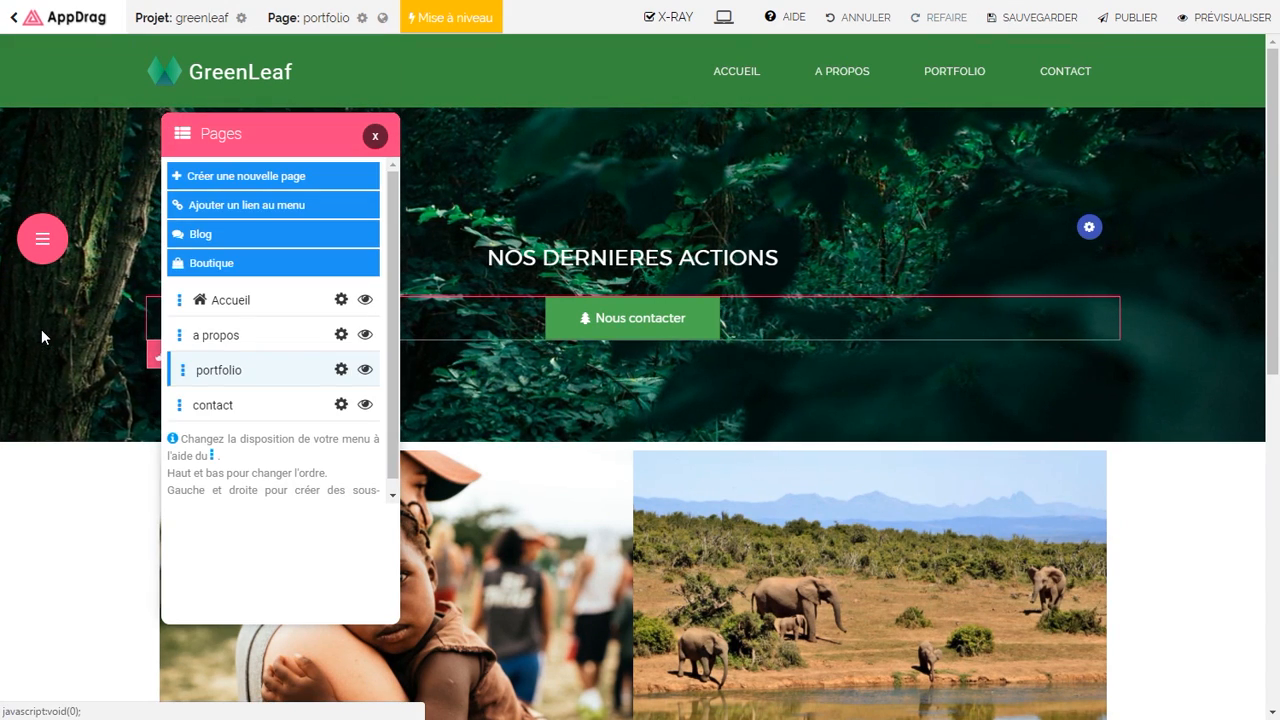
{"action": "left_click", "coordinate": [207, 408]}
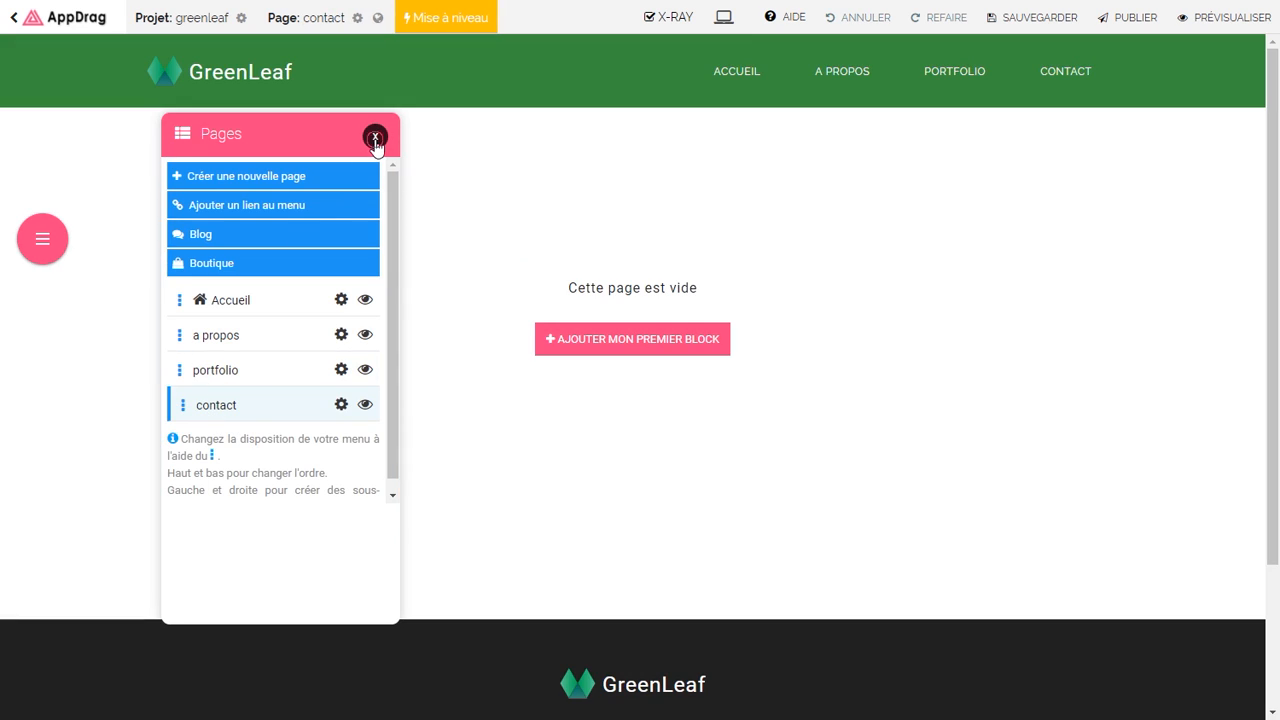
{"action": "left_click", "coordinate": [375, 138]}
Step: Add the Map 1 Cartes template showing Paris as the page's first section
{"action": "left_click", "coordinate": [598, 345]}
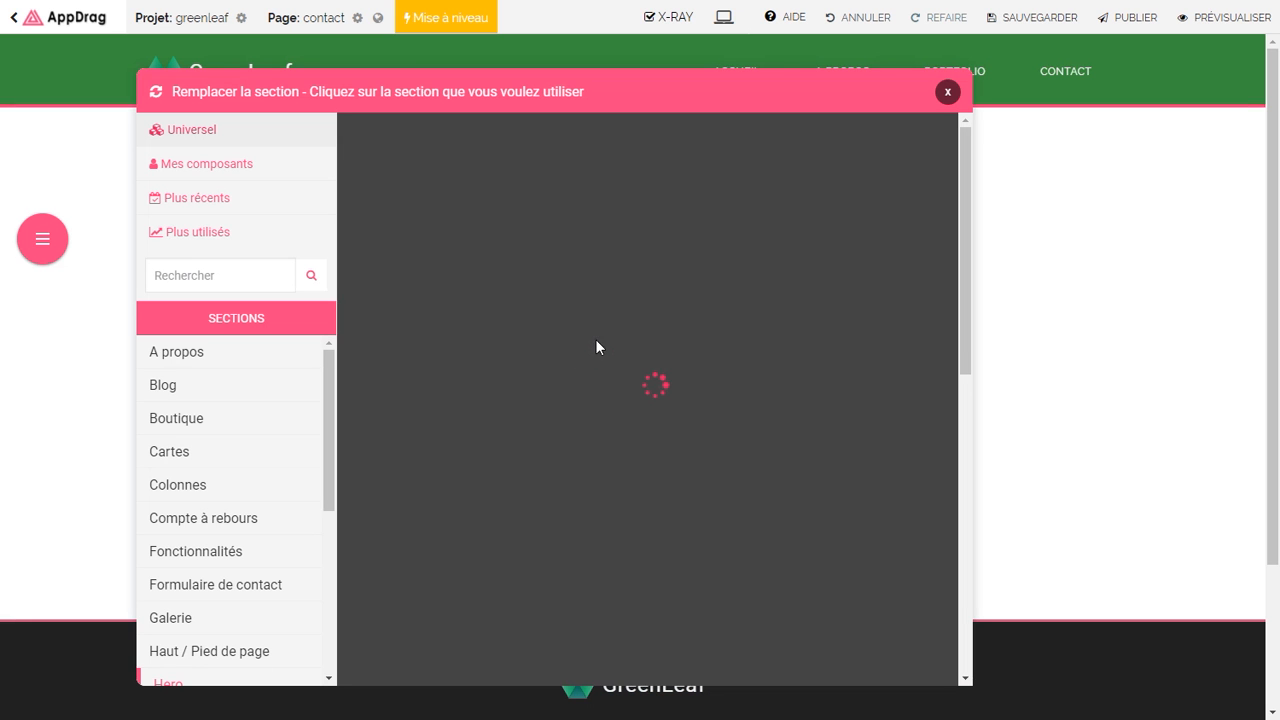
{"action": "left_click", "coordinate": [247, 451]}
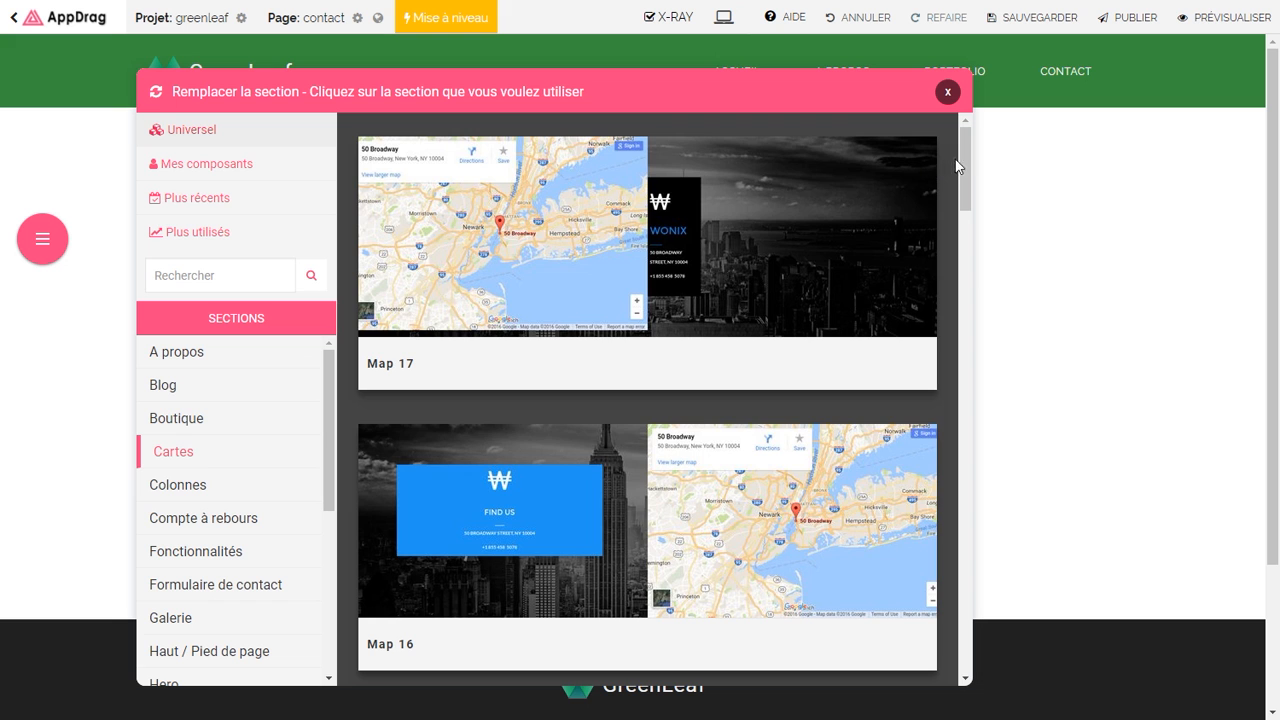
{"action": "left_click_drag", "start_coordinate": [962, 162], "coordinate": [963, 644]}
{"action": "left_click", "coordinate": [646, 651]}
{"action": "scroll", "coordinate": [914, 557], "scroll_direction": "down", "scroll_amount": 5}
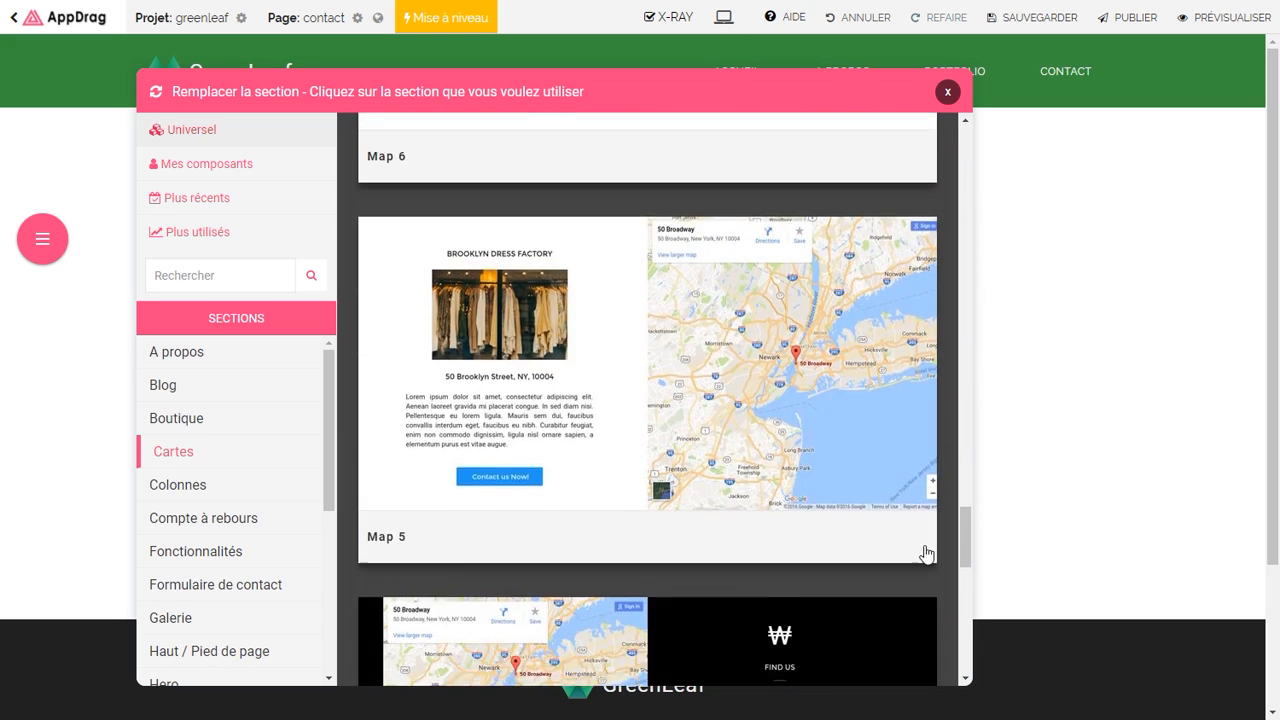
{"action": "scroll", "coordinate": [964, 540], "scroll_direction": "down", "scroll_amount": 10}
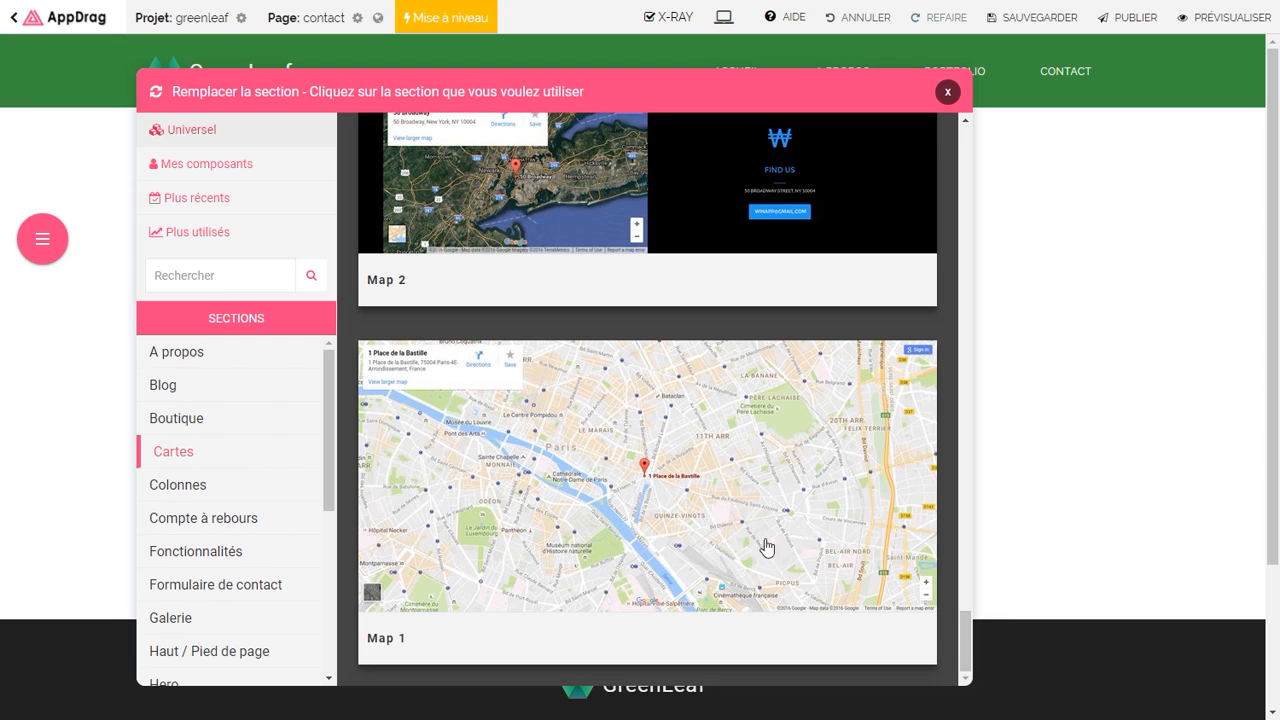
{"action": "left_click", "coordinate": [722, 517]}
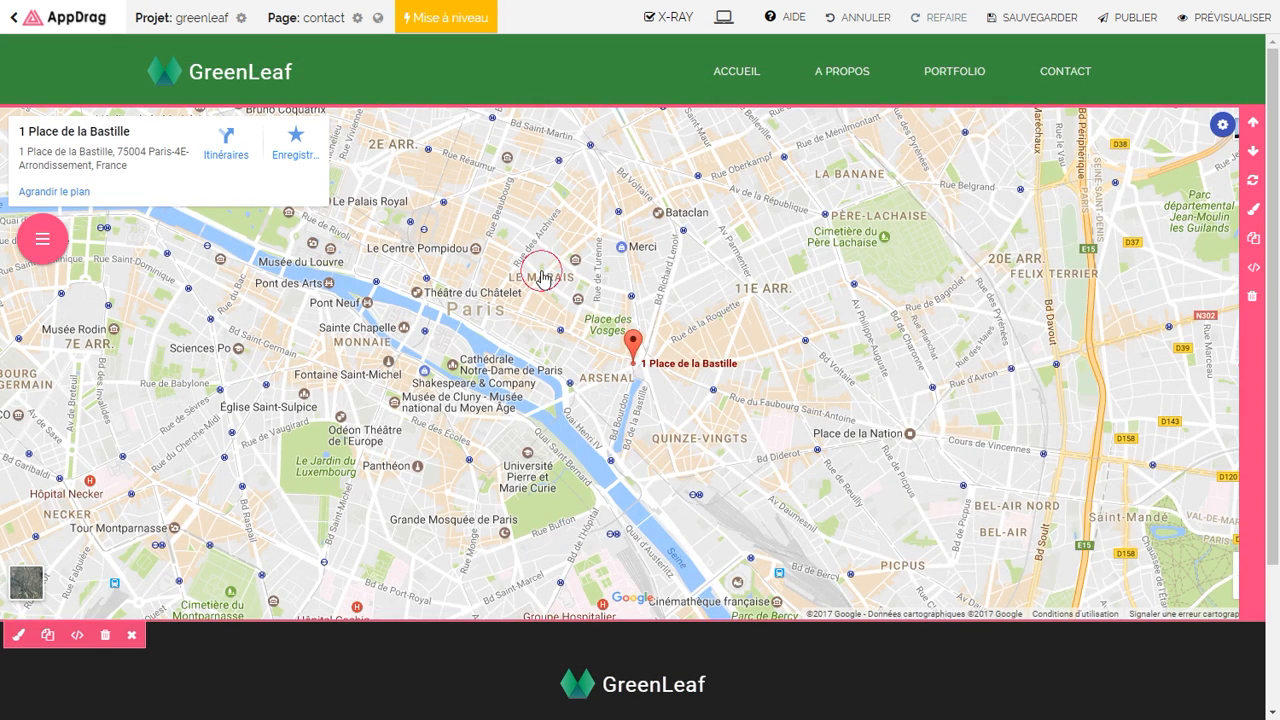
{"action": "left_click", "coordinate": [541, 278]}
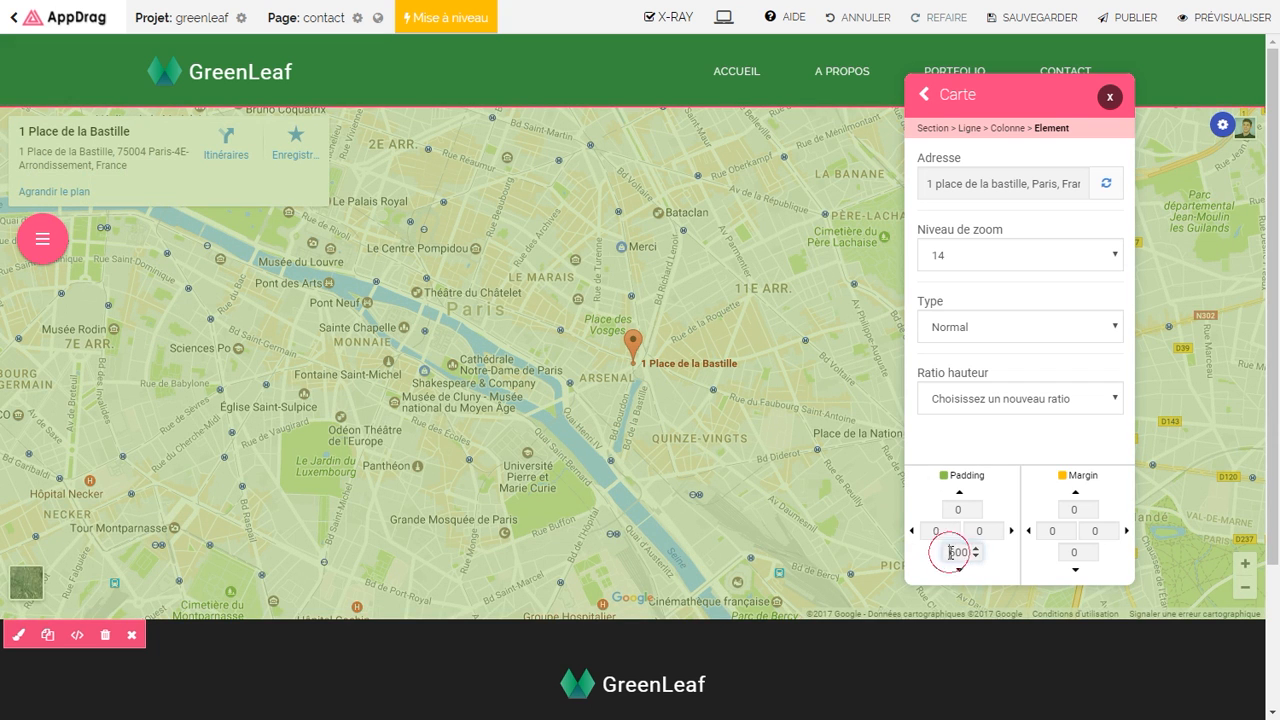
Step: Set the map's bottom padding to 400 and paste the jungle banner section above it
{"action": "type", "text": "4"}
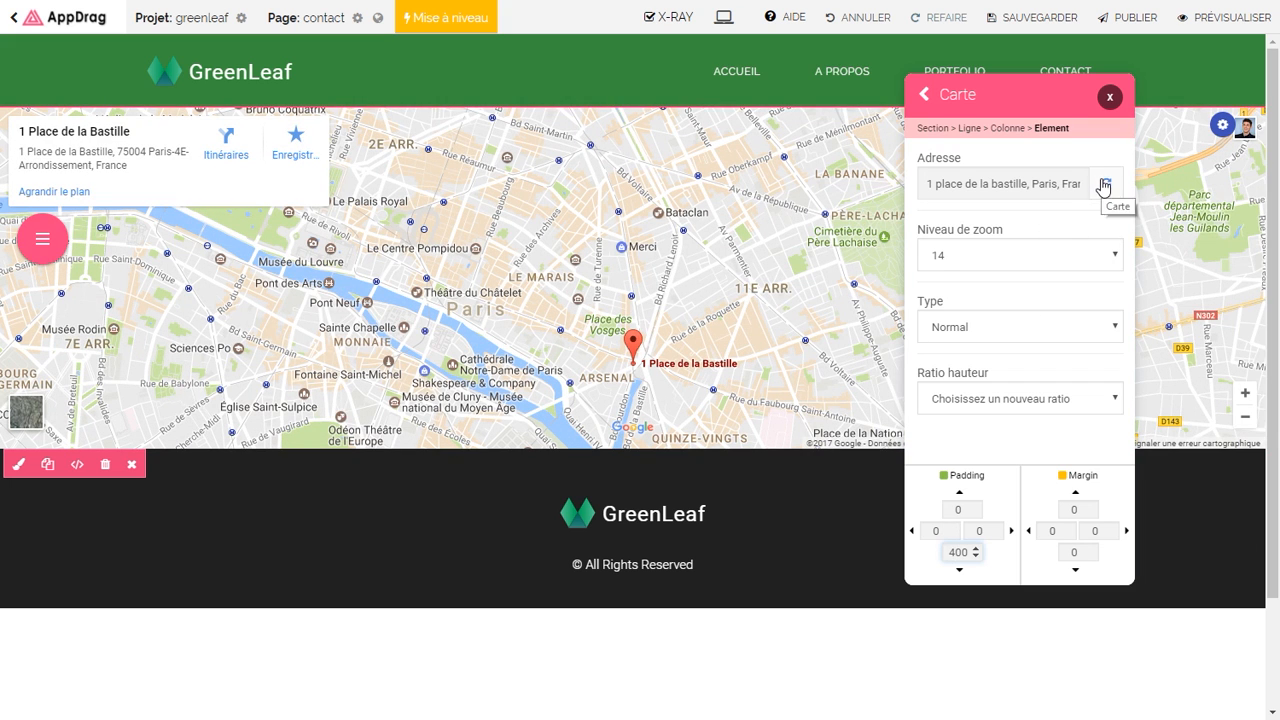
{"action": "left_click", "coordinate": [1110, 98]}
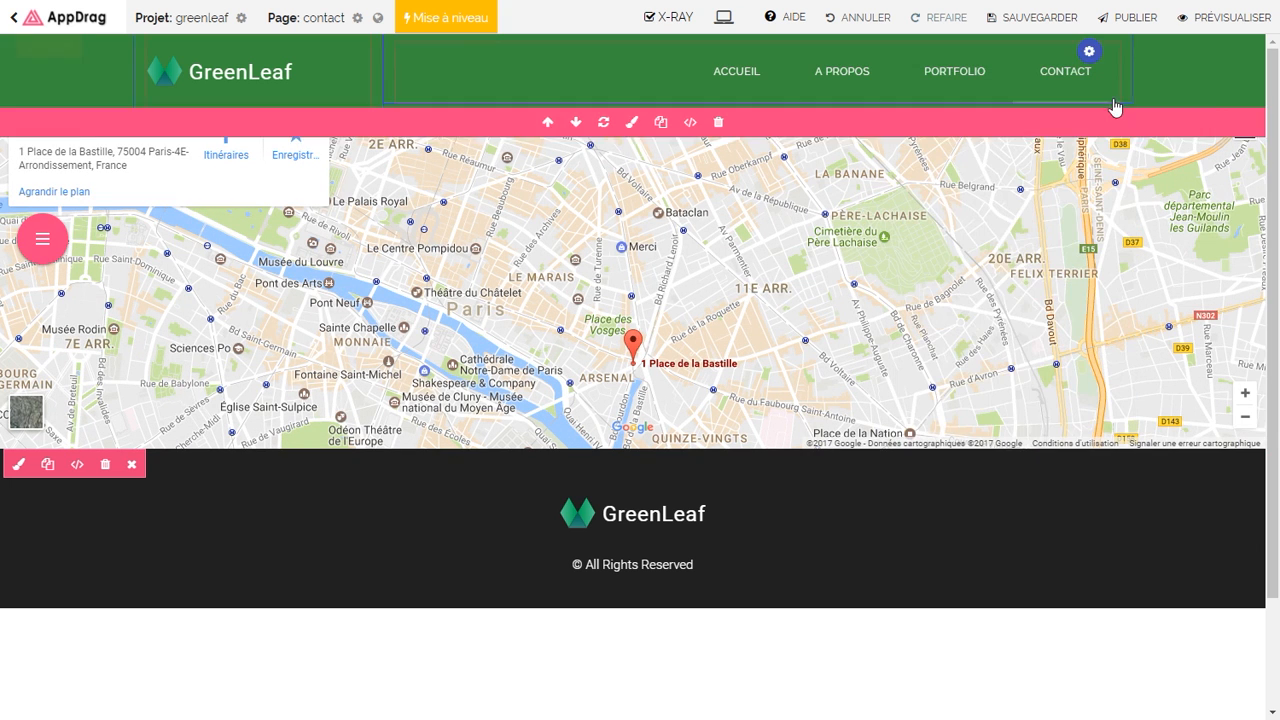
{"action": "left_click", "coordinate": [1254, 240]}
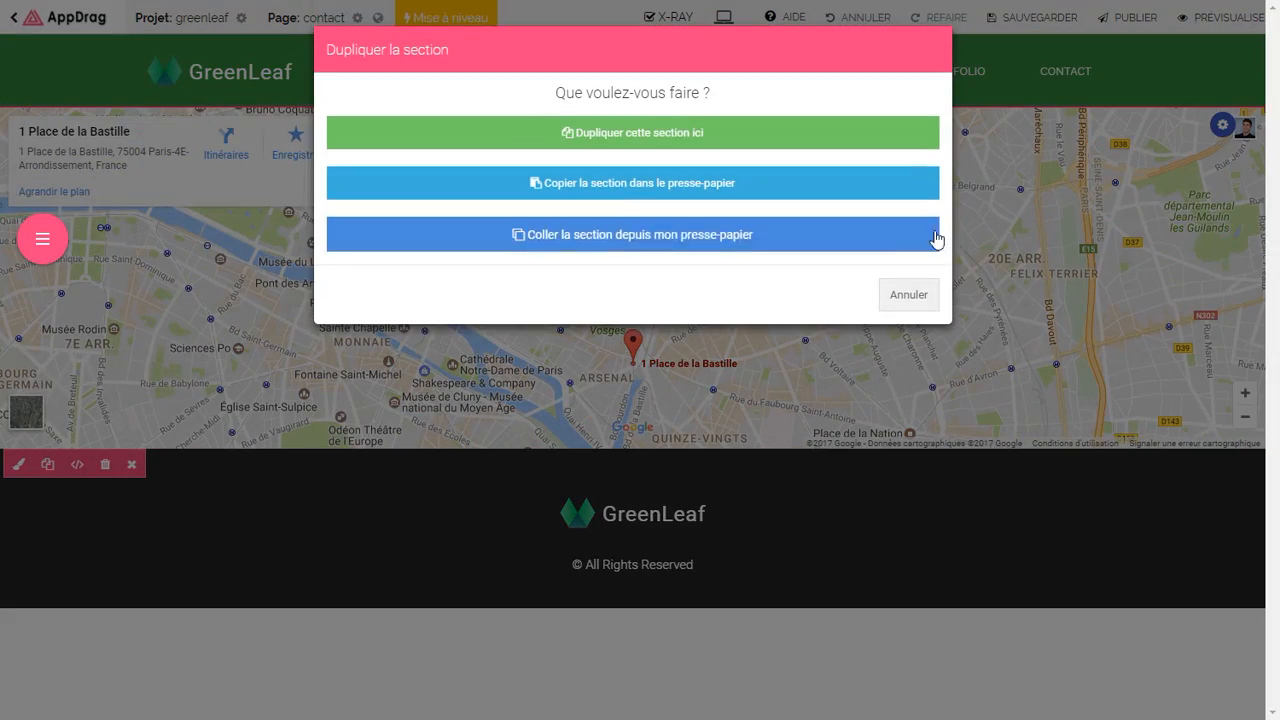
{"action": "left_click", "coordinate": [700, 240]}
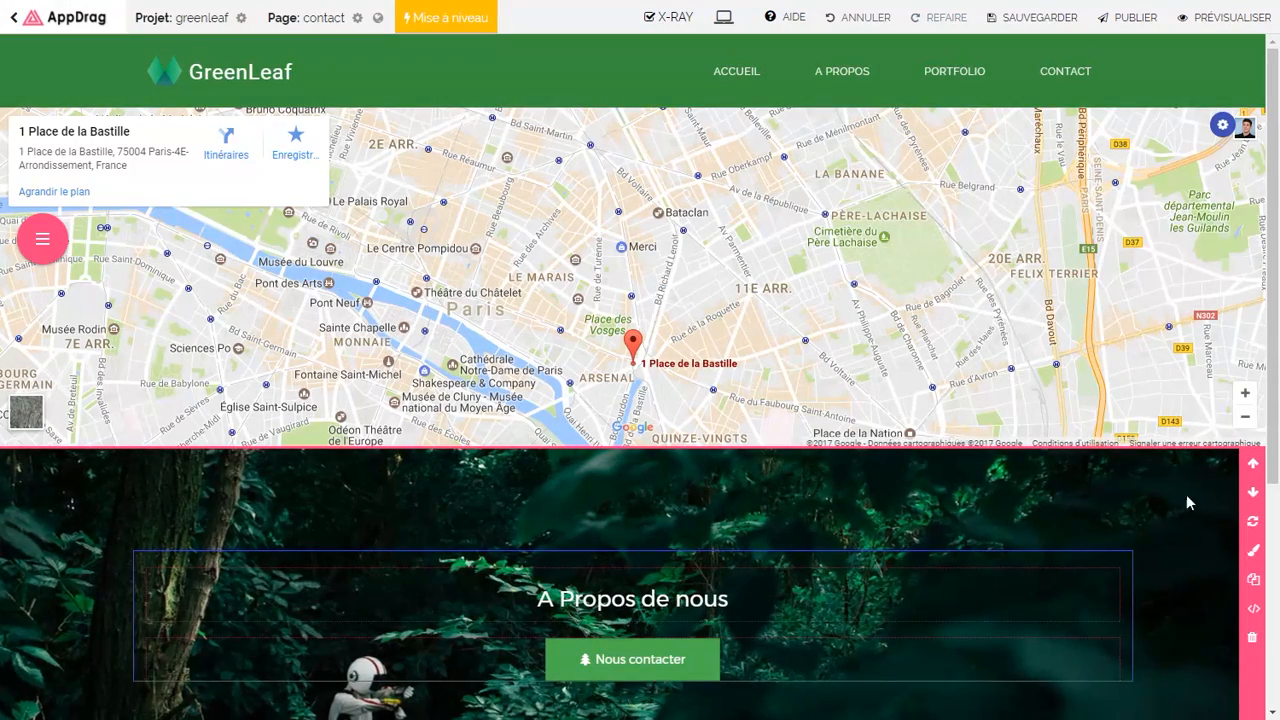
{"action": "left_click", "coordinate": [1253, 464]}
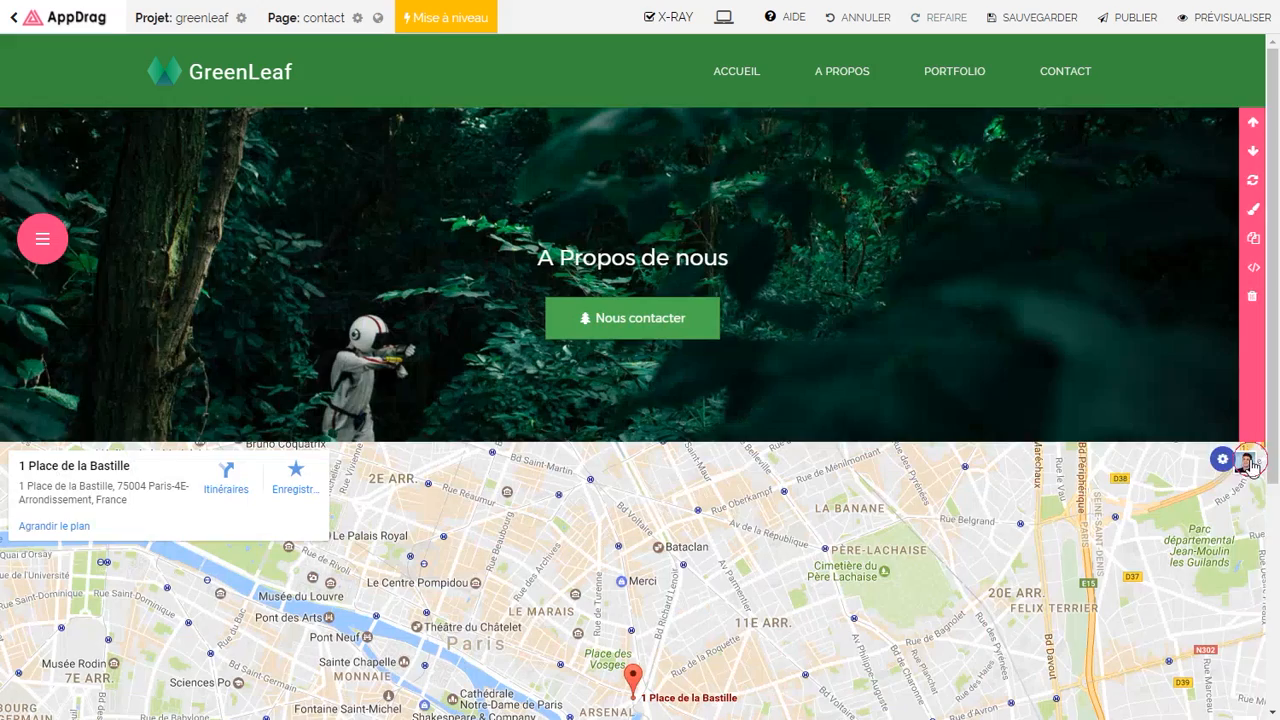
Step: Change the banner heading to 'ENGAGEZ VOUS !' and delete its Nous contacter button
{"action": "left_click", "coordinate": [625, 259]}
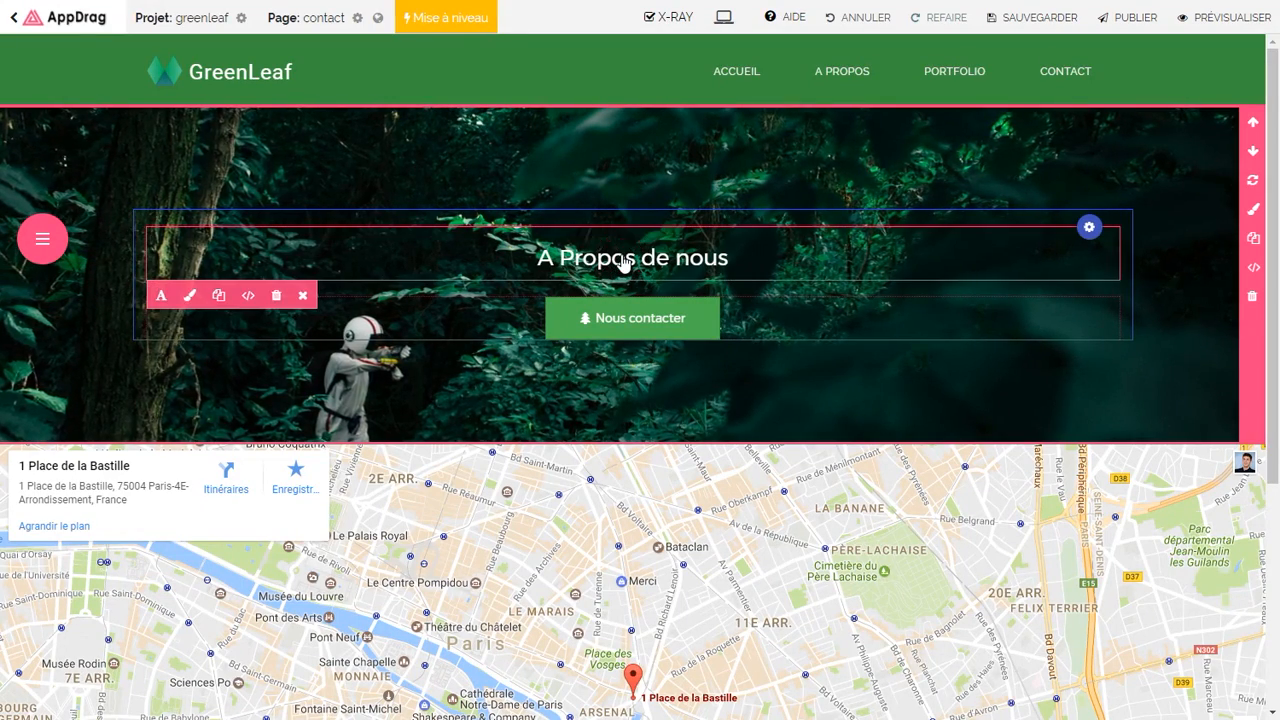
{"action": "triple_click", "coordinate": [625, 259]}
{"action": "key", "text": "BackSpace"}
{"action": "type", "text": "ENGAGEZ VOUS !"}
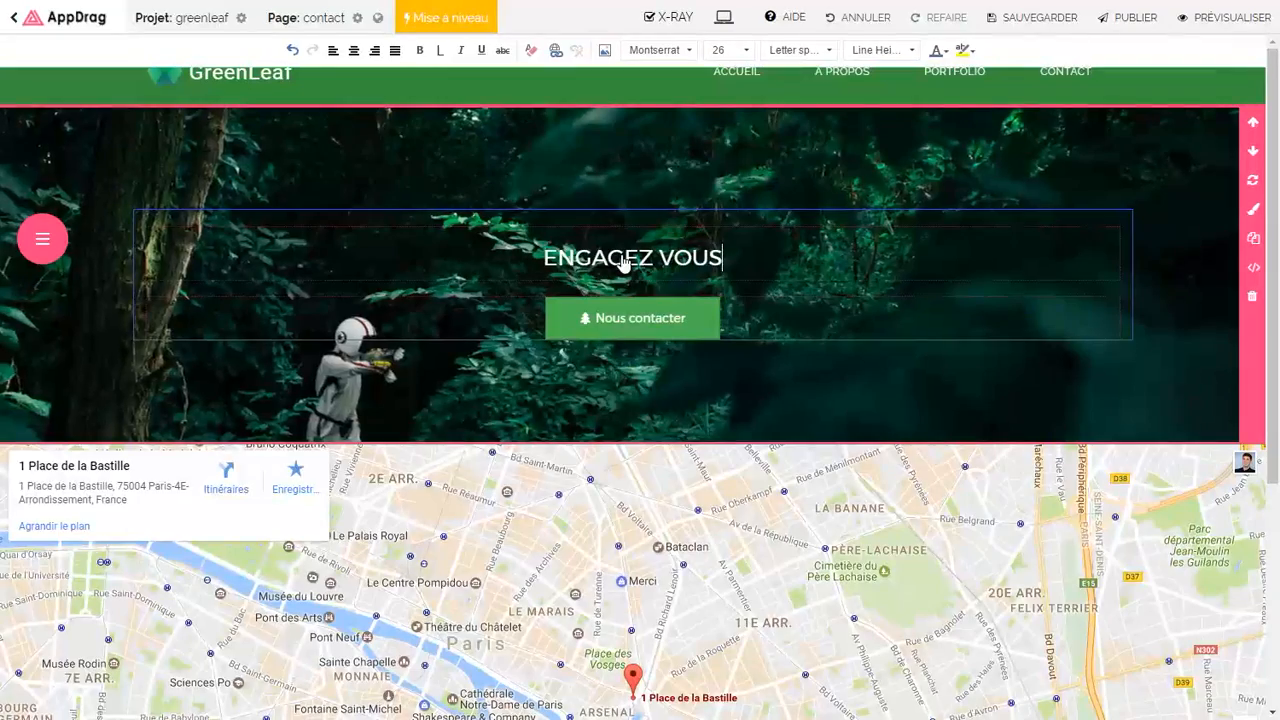
{"action": "left_click", "coordinate": [460, 314]}
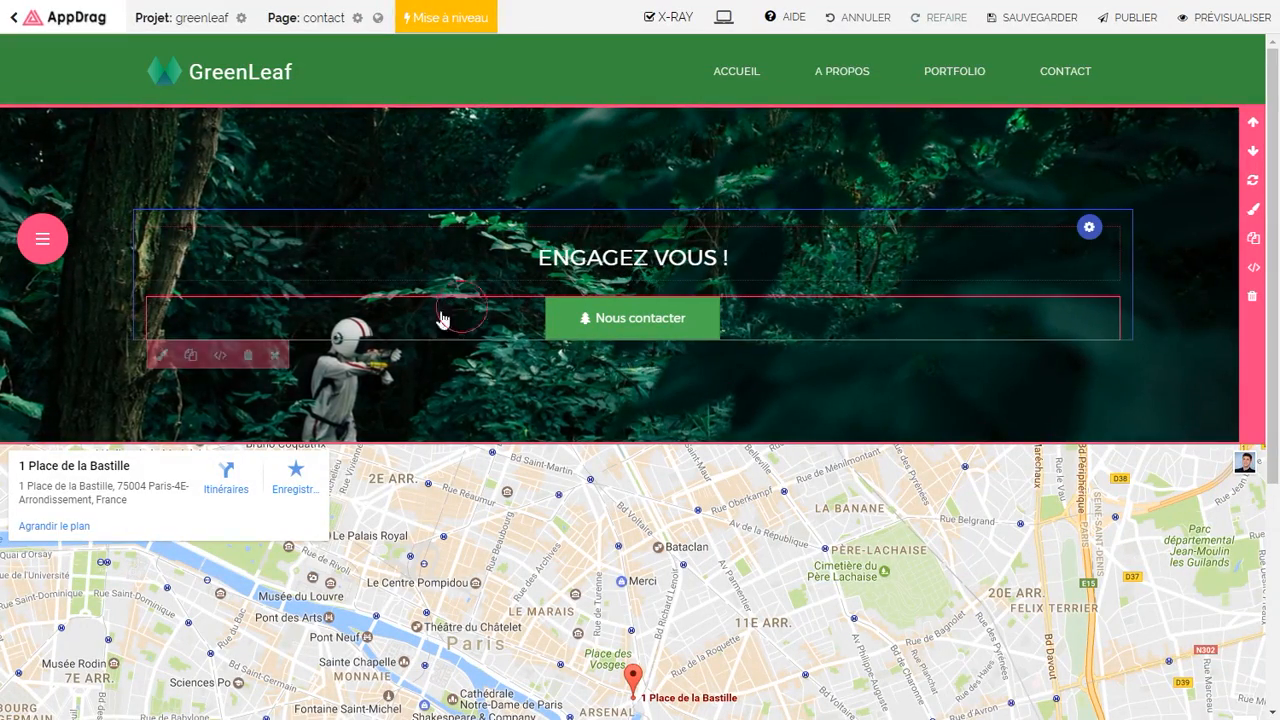
{"action": "left_click", "coordinate": [251, 354]}
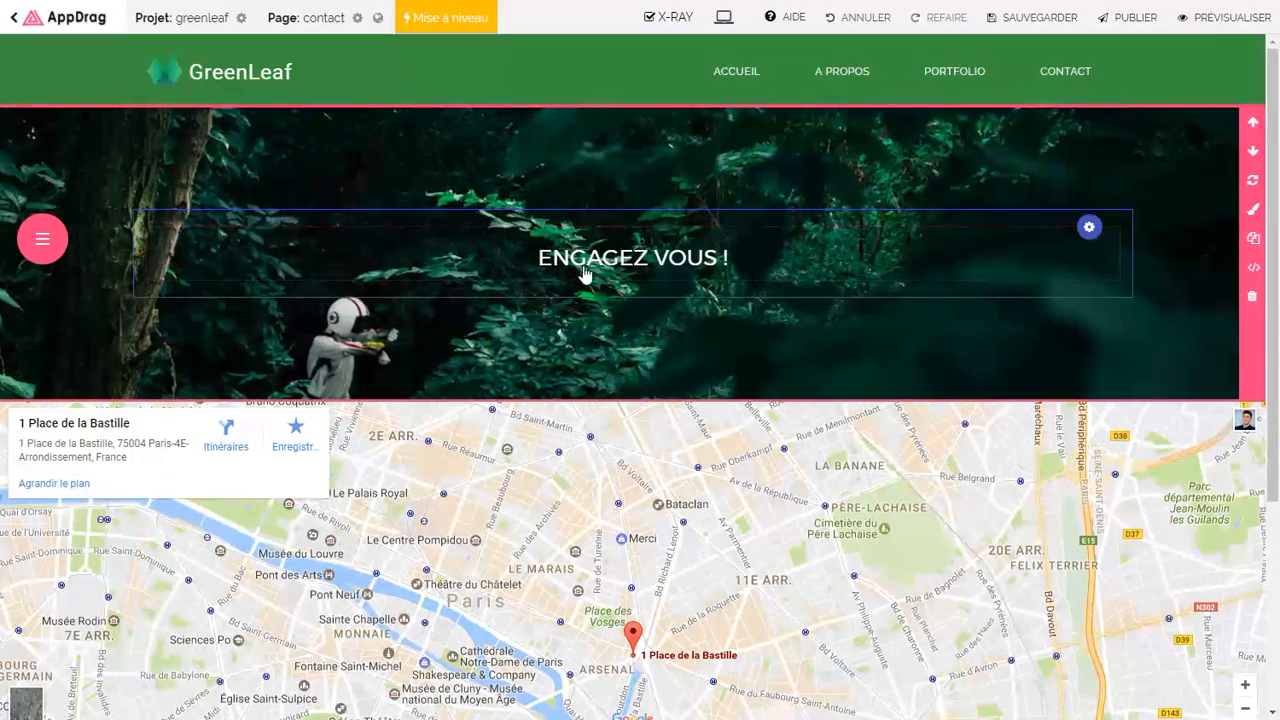
{"action": "scroll", "coordinate": [568, 265], "scroll_direction": "down", "scroll_amount": 3}
Step: Place the Form 29 contact form template from Formulaire de contact below the Paris map
{"action": "mouse_move", "coordinate": [40, 241]}
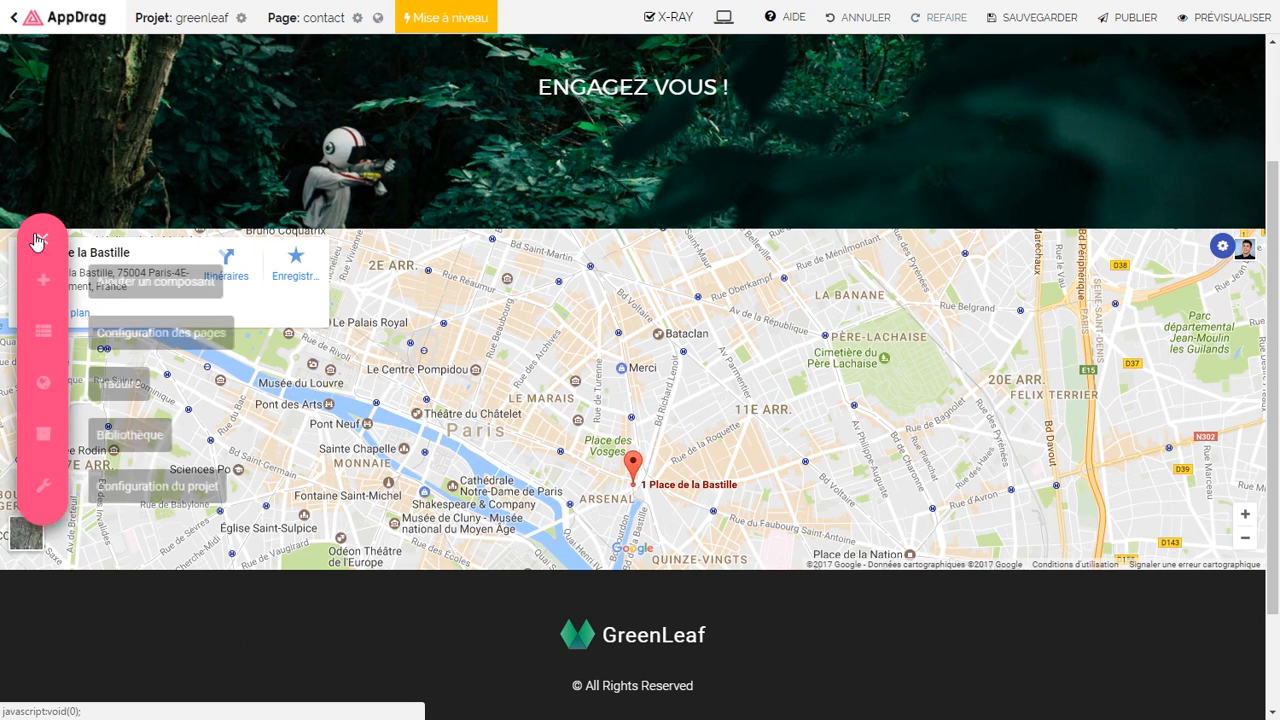
{"action": "left_click", "coordinate": [43, 281]}
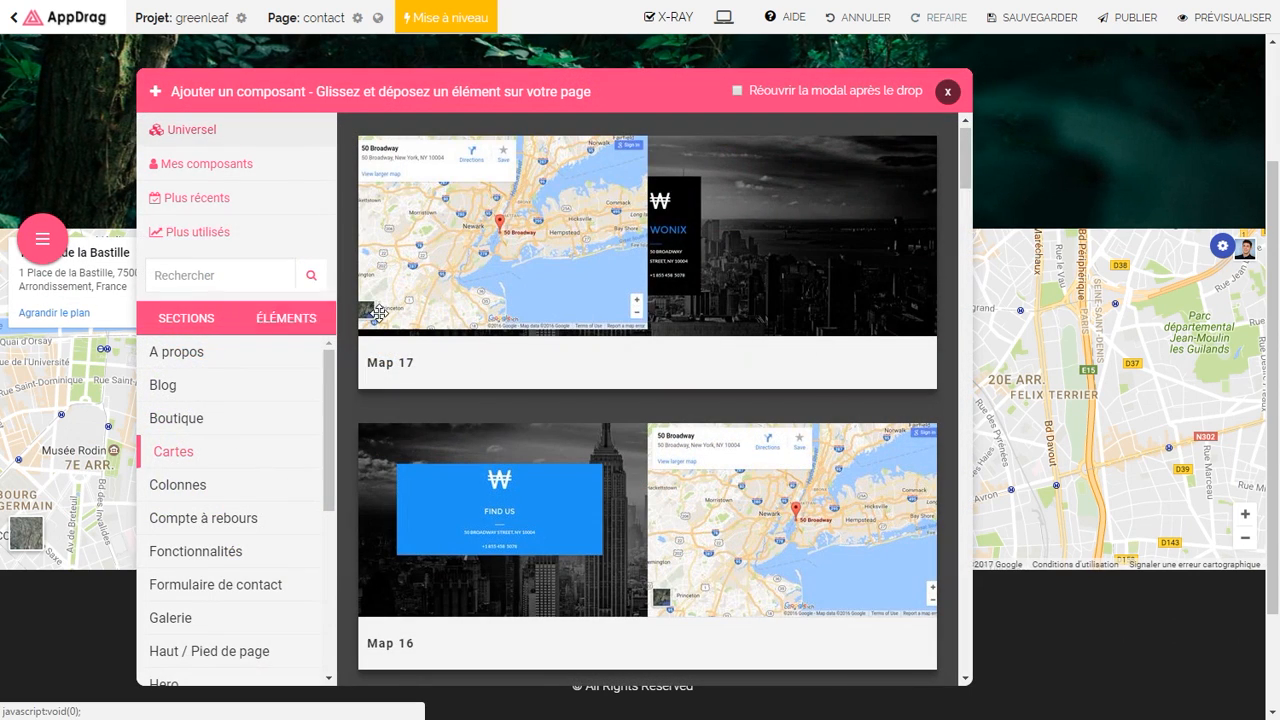
{"action": "left_click", "coordinate": [266, 586]}
{"action": "left_click_drag", "start_coordinate": [957, 192], "coordinate": [947, 284]}
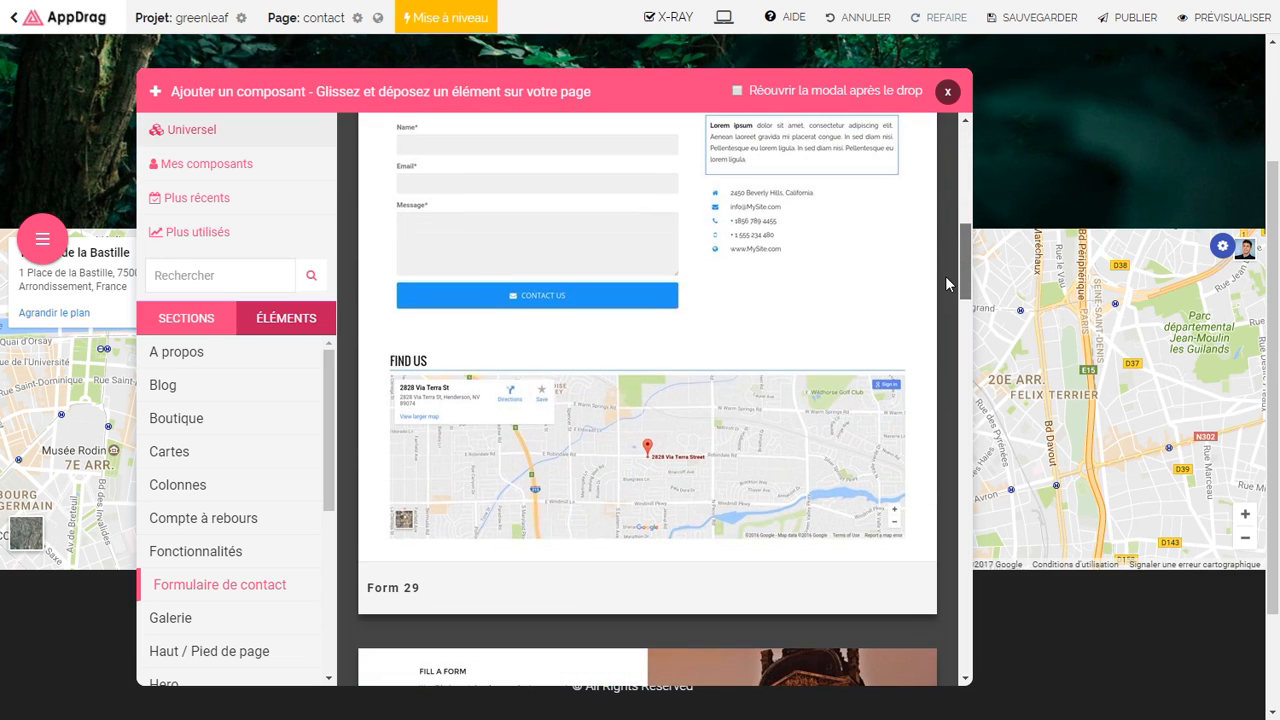
{"action": "left_click_drag", "start_coordinate": [679, 300], "coordinate": [475, 585]}
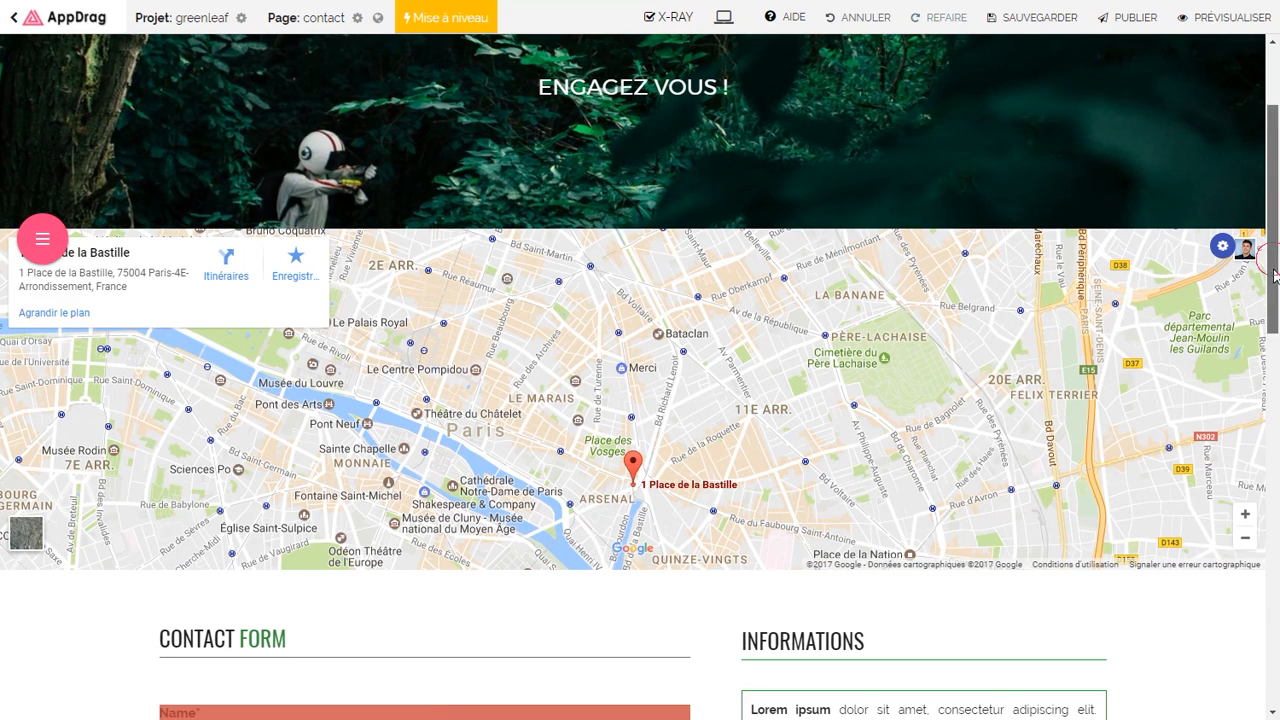
Step: Delete the extra Find Us map section
{"action": "scroll", "coordinate": [1254, 374], "scroll_direction": "down", "scroll_amount": 5}
{"action": "scroll", "coordinate": [1257, 461], "scroll_direction": "down", "scroll_amount": 2}
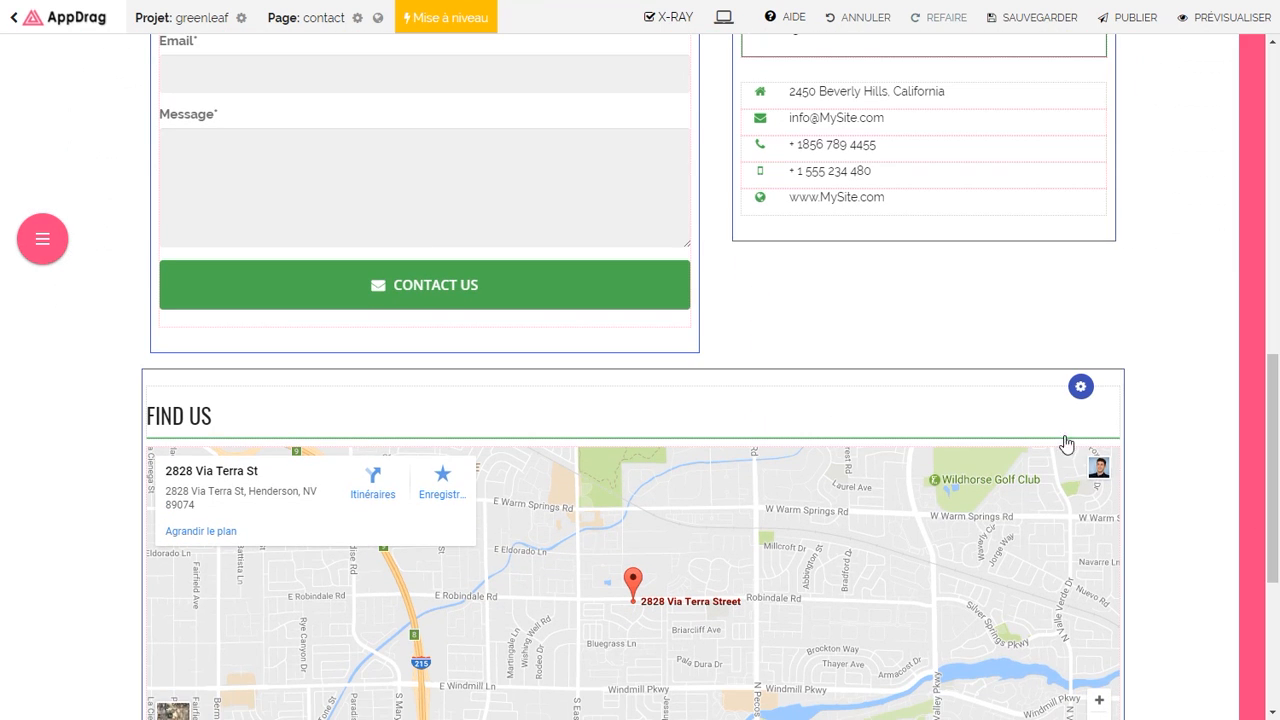
{"action": "mouse_move", "coordinate": [1083, 390]}
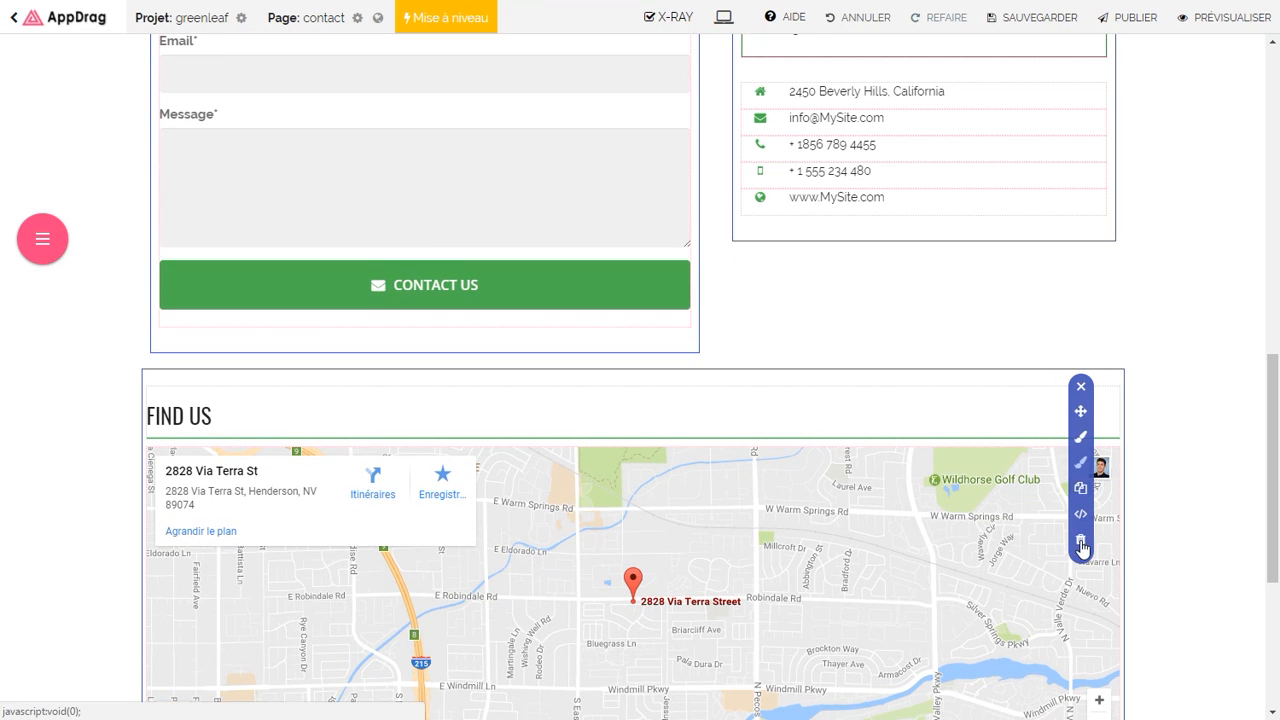
{"action": "left_click", "coordinate": [1081, 542]}
{"action": "scroll", "coordinate": [1276, 480], "scroll_direction": "up", "scroll_amount": 1}
{"action": "scroll", "coordinate": [1276, 480], "scroll_direction": "up", "scroll_amount": 5}
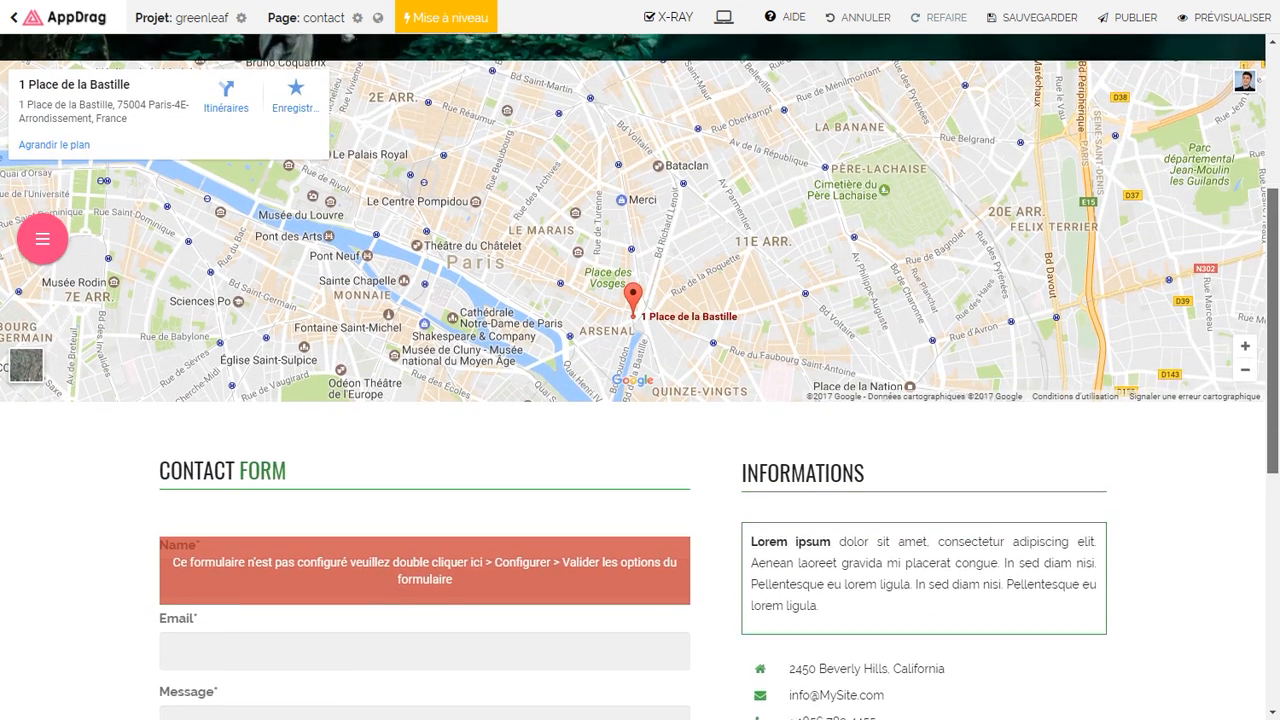
{"action": "scroll", "coordinate": [380, 311], "scroll_direction": "down", "scroll_amount": 2}
Step: Retitle the CONTACT FORM heading to 'NOUS ECRIRE'
{"action": "left_click", "coordinate": [349, 319]}
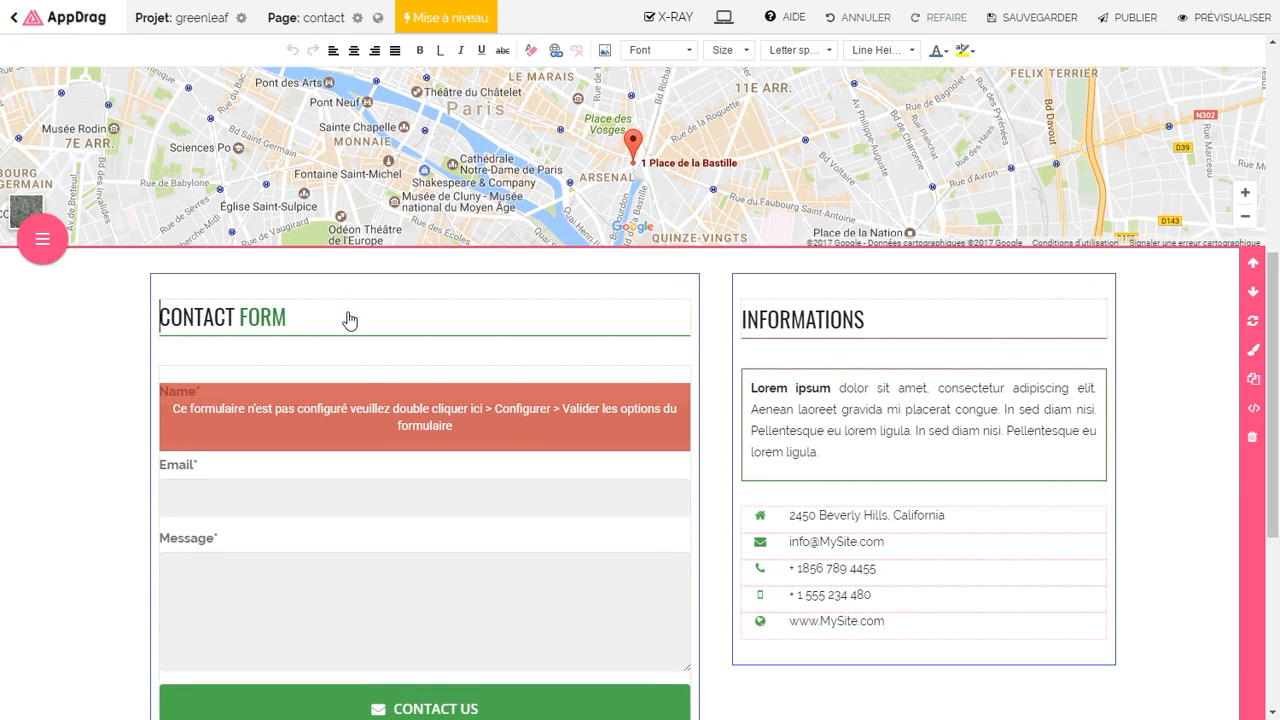
{"action": "key", "text": "ctrl+a"}
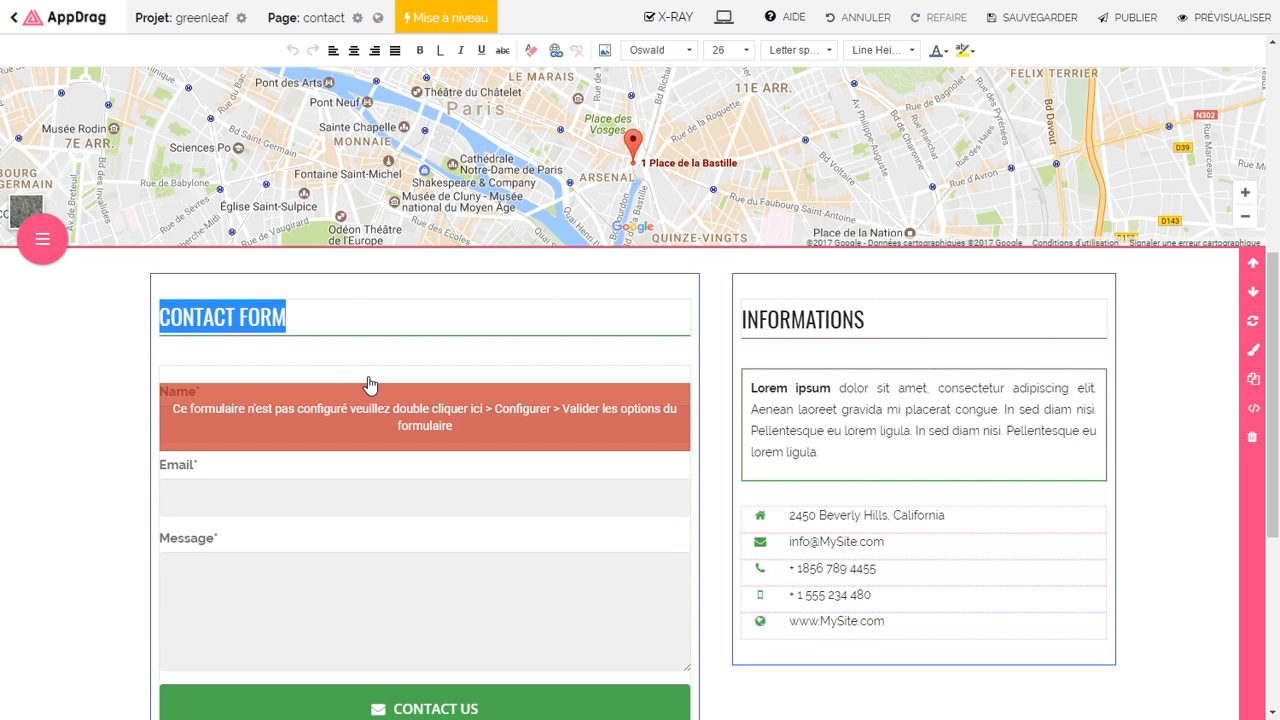
{"action": "type", "text": "NOUS ECRIRE"}
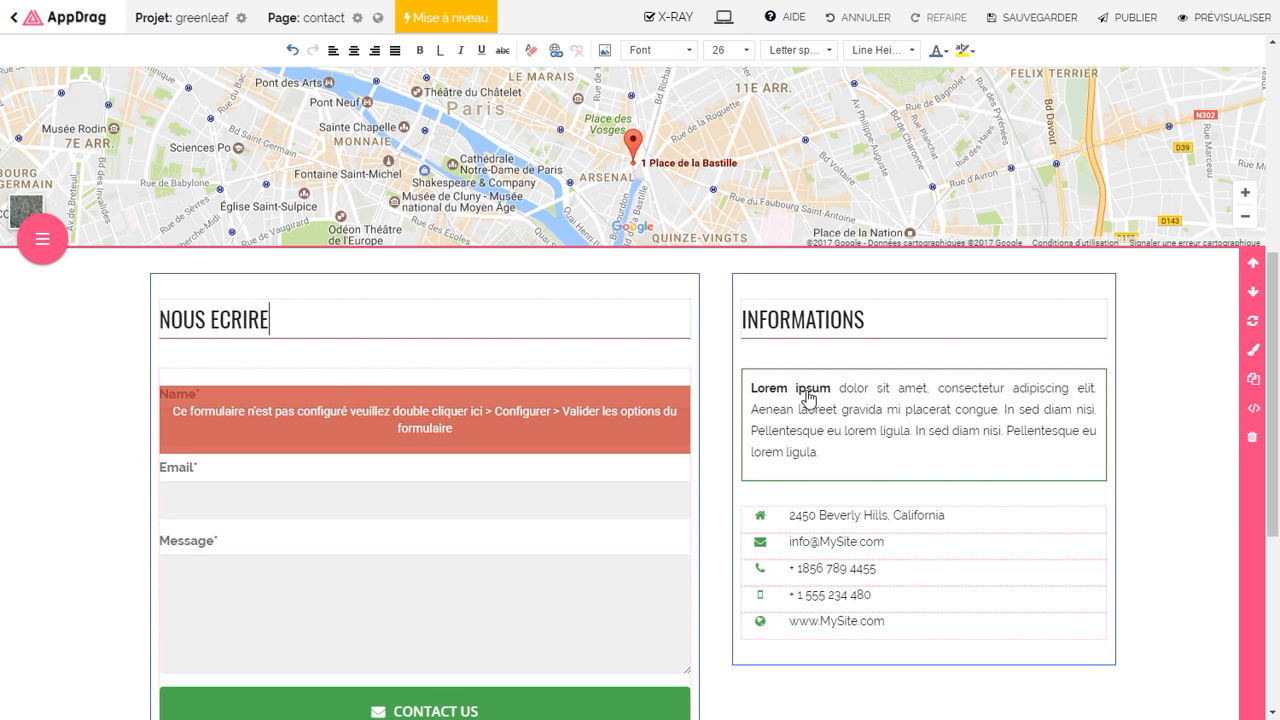
{"action": "left_click", "coordinate": [858, 519]}
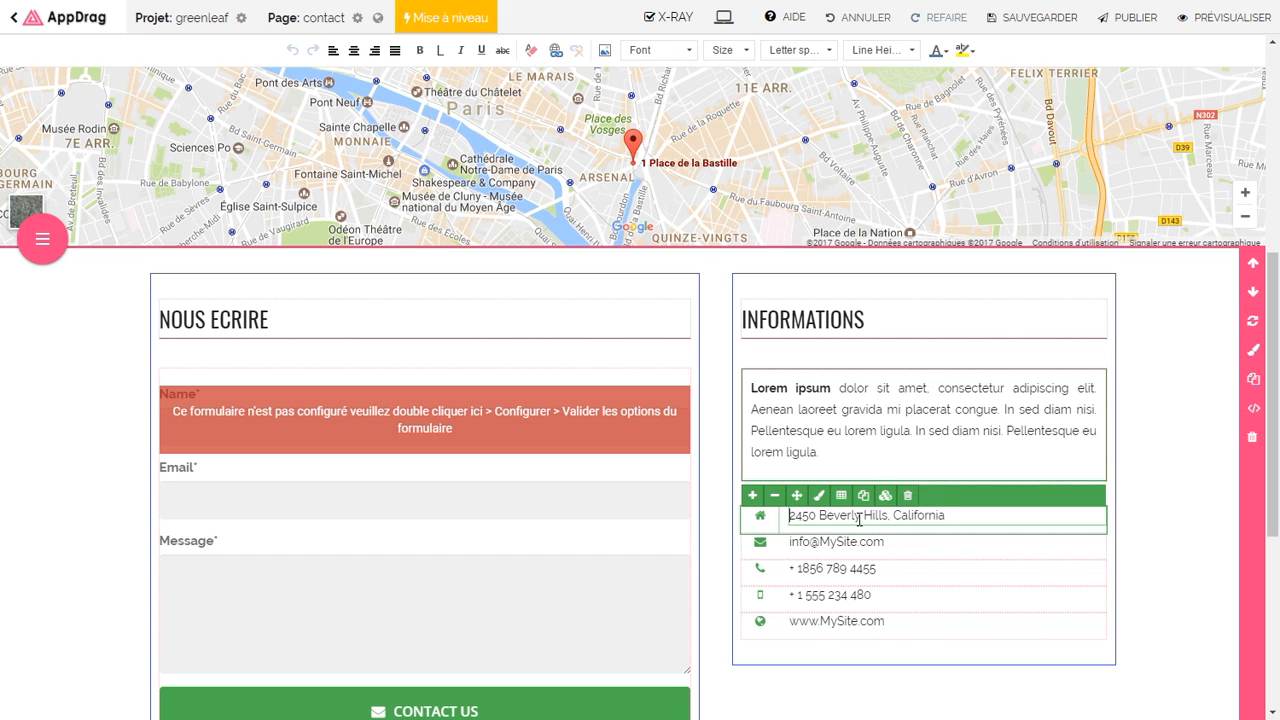
{"action": "key", "text": "ctrl+a"}
{"action": "type", "text": "1"}
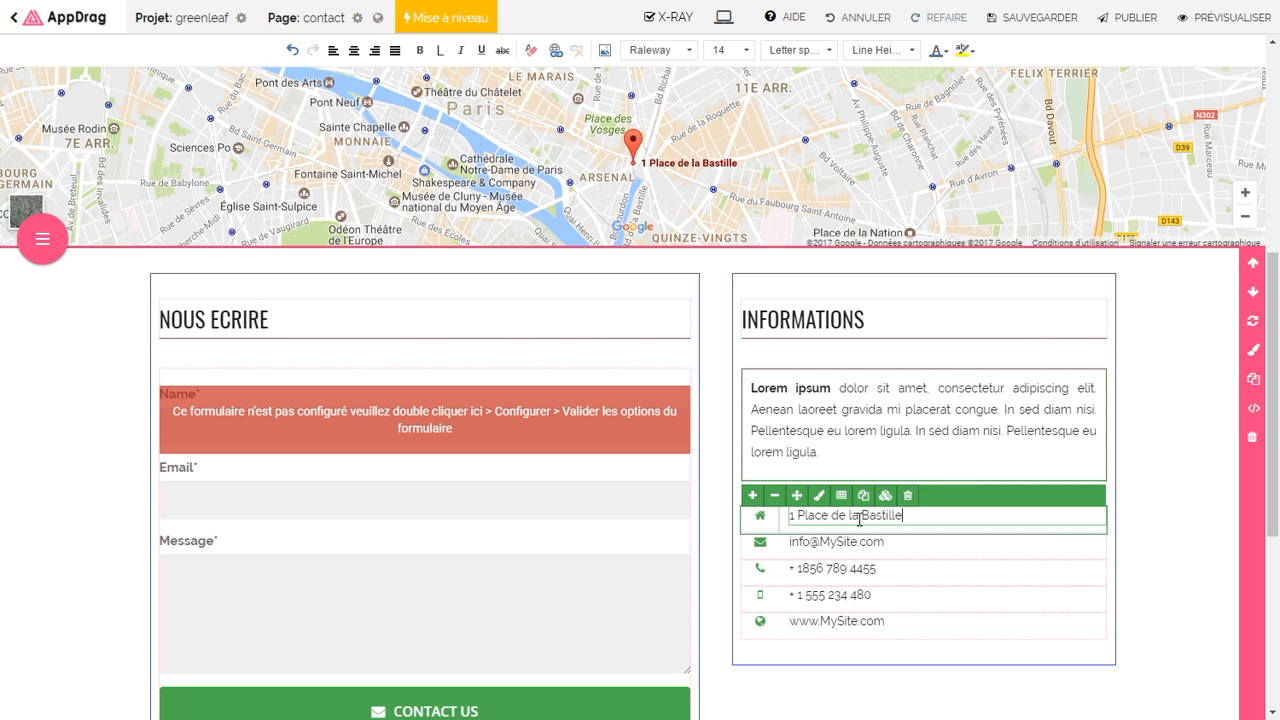
{"action": "left_click", "coordinate": [852, 543]}
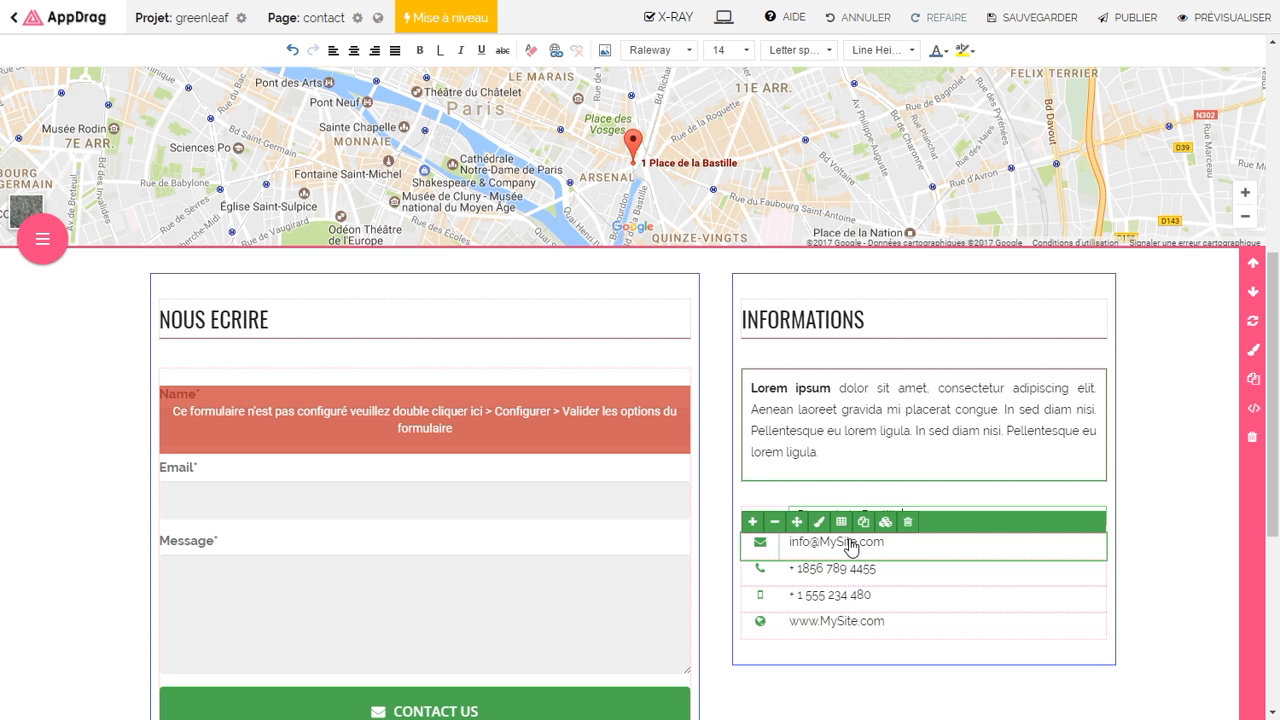
{"action": "left_click", "coordinate": [418, 498]}
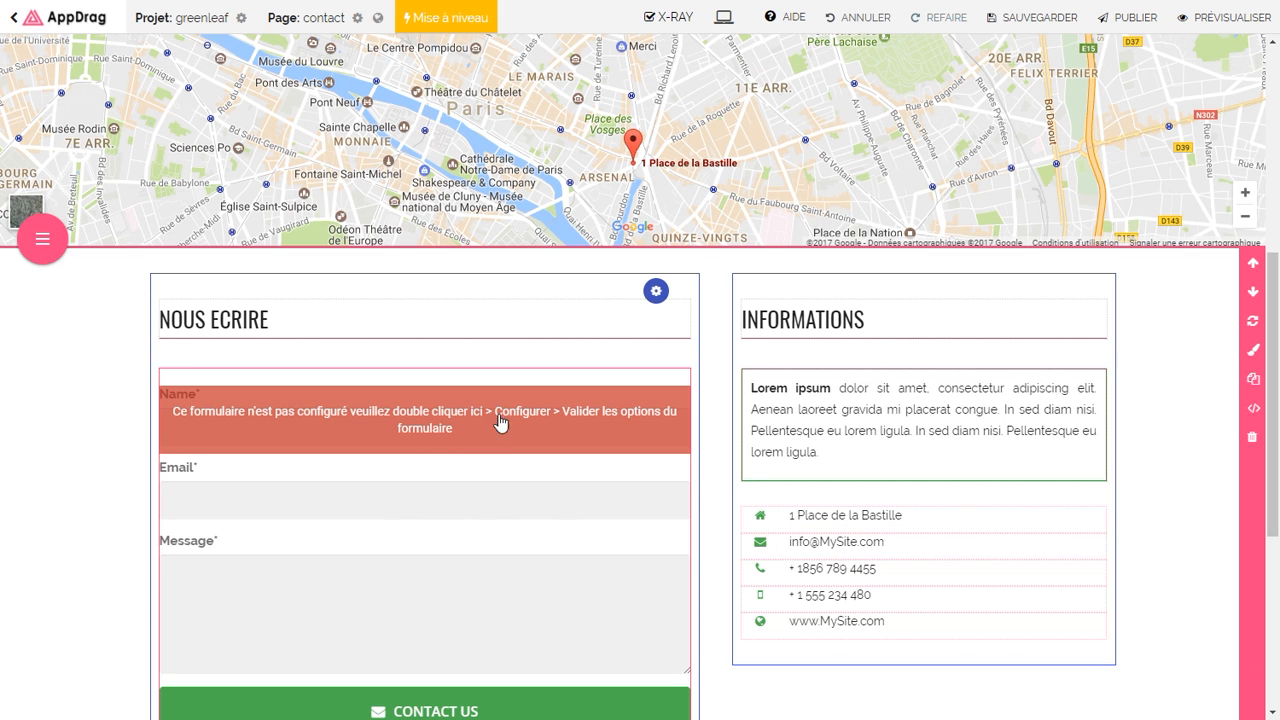
Step: Rename the contact form's Name field to 'Nom' and save it
{"action": "double_click", "coordinate": [560, 425]}
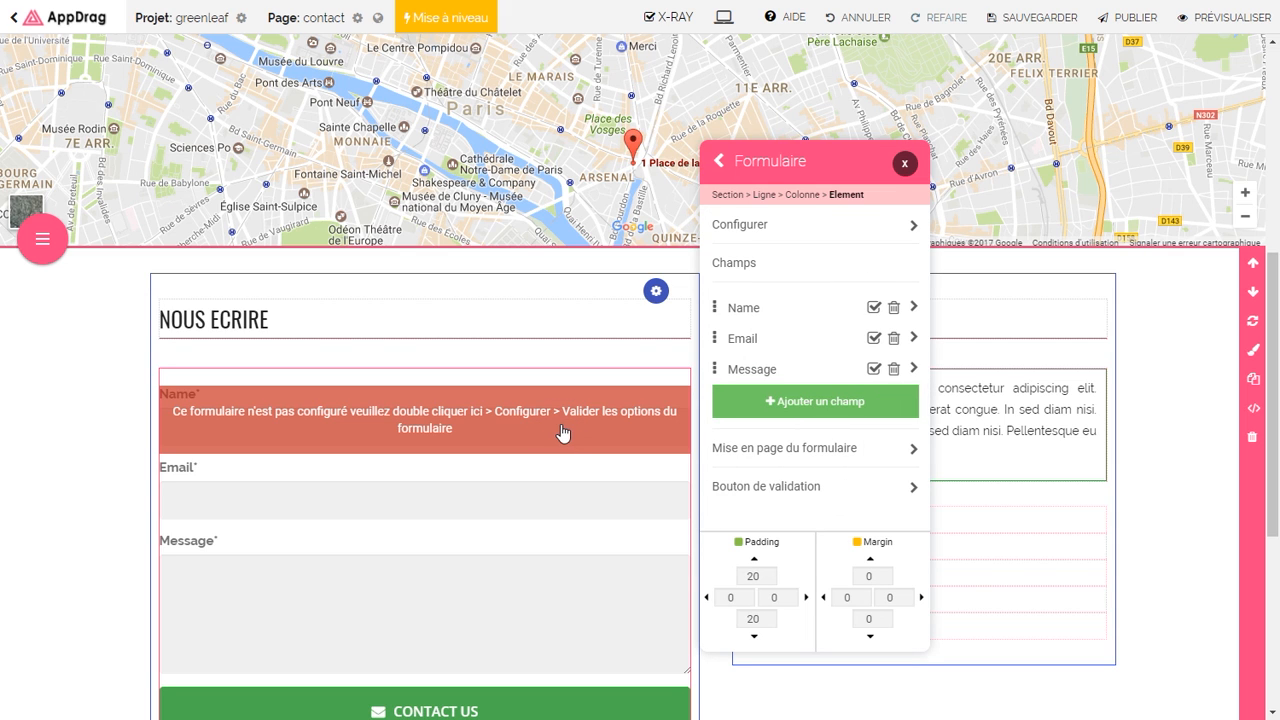
{"action": "left_click", "coordinate": [738, 310]}
{"action": "left_click_drag", "start_coordinate": [733, 254], "coordinate": [759, 253]}
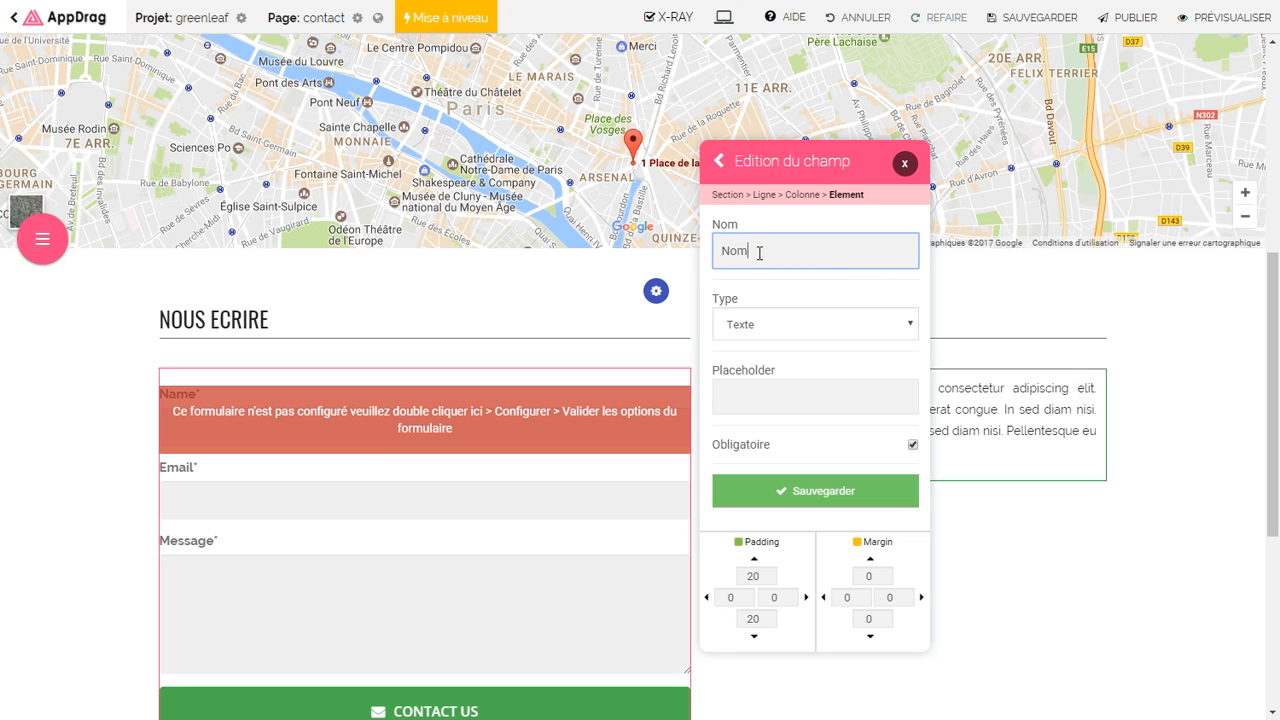
{"action": "type", "text": "om"}
{"action": "left_click", "coordinate": [777, 492]}
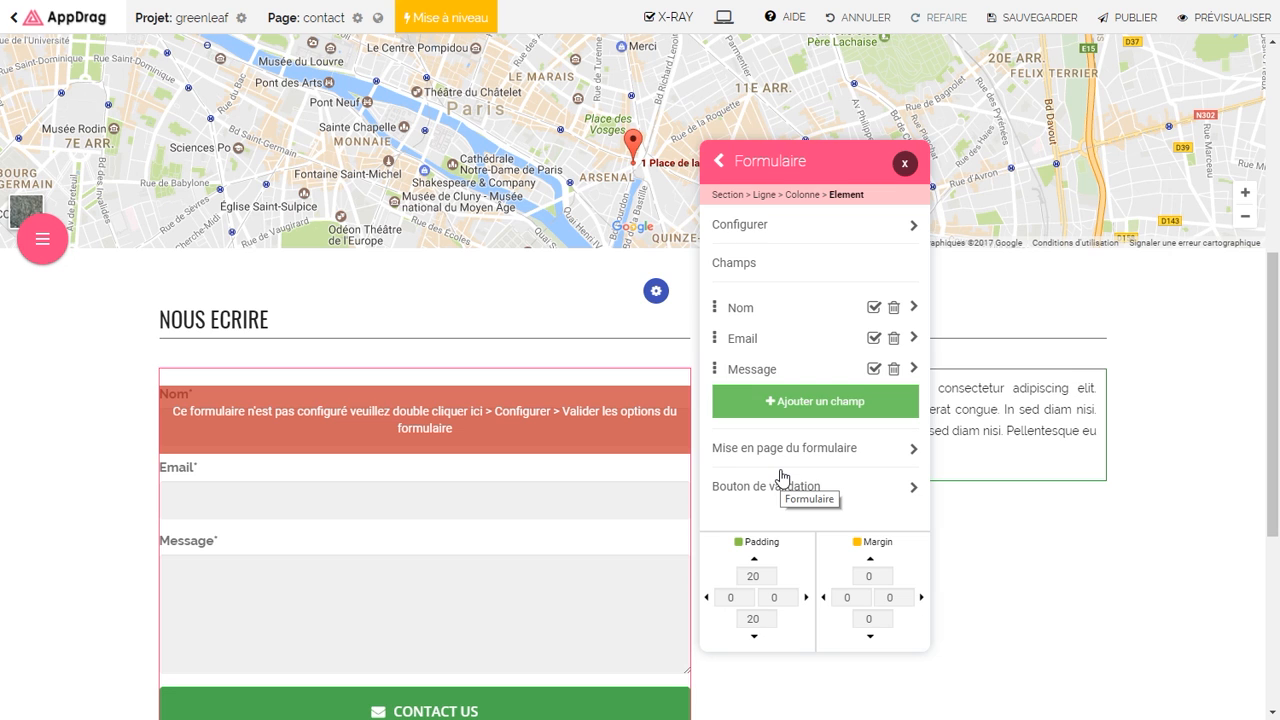
Step: Change the submit button's text from CONTACT US to 'Envoyer'
{"action": "left_click", "coordinate": [760, 487]}
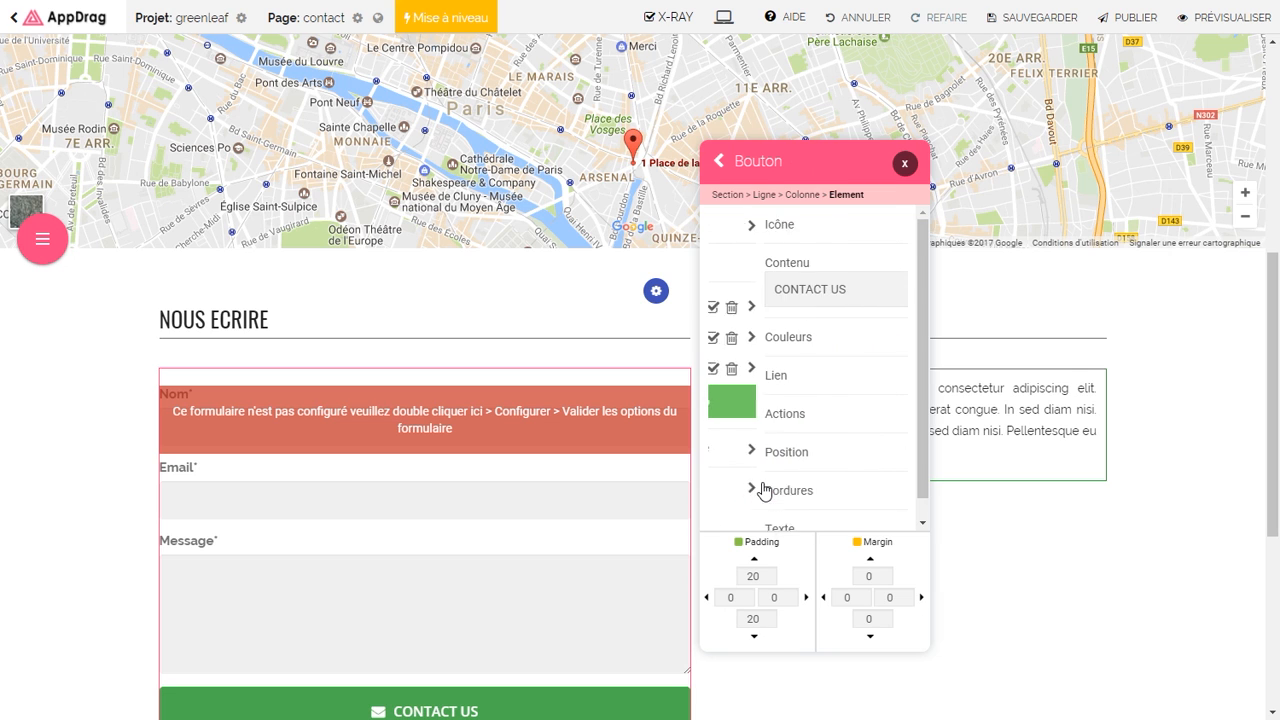
{"action": "left_click_drag", "start_coordinate": [809, 293], "coordinate": [695, 284]}
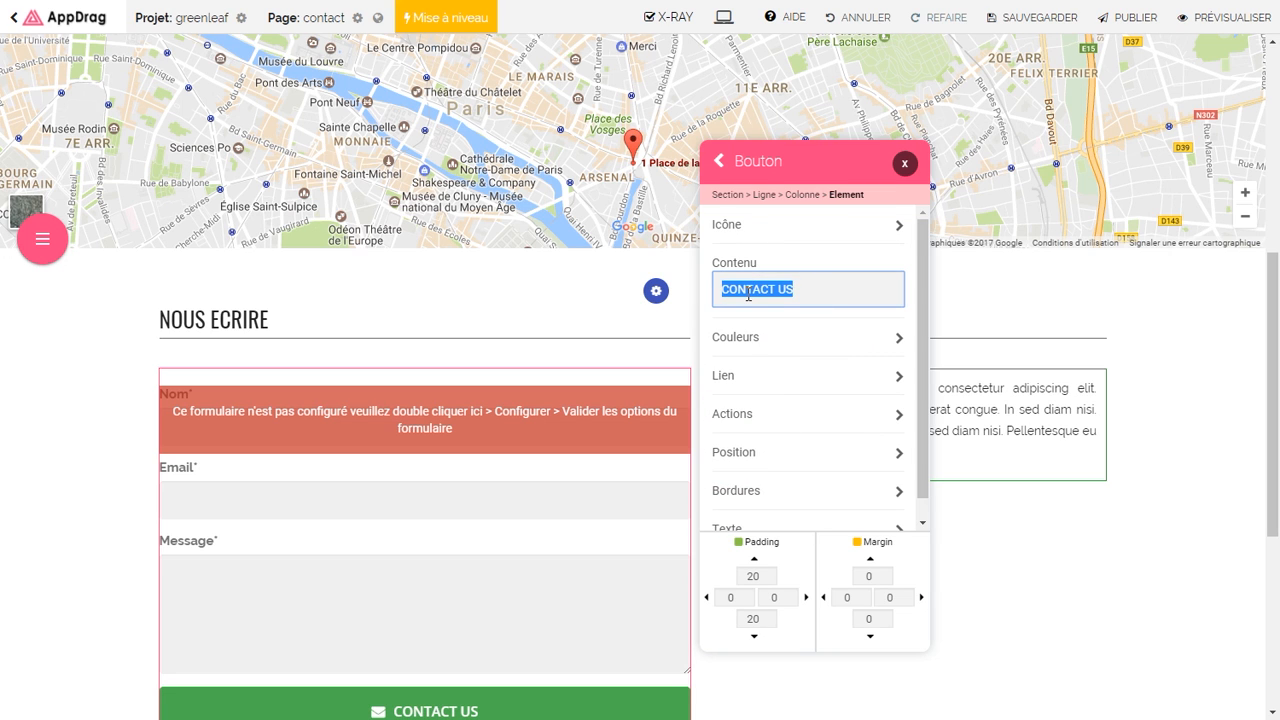
{"action": "type", "text": "Envoyer"}
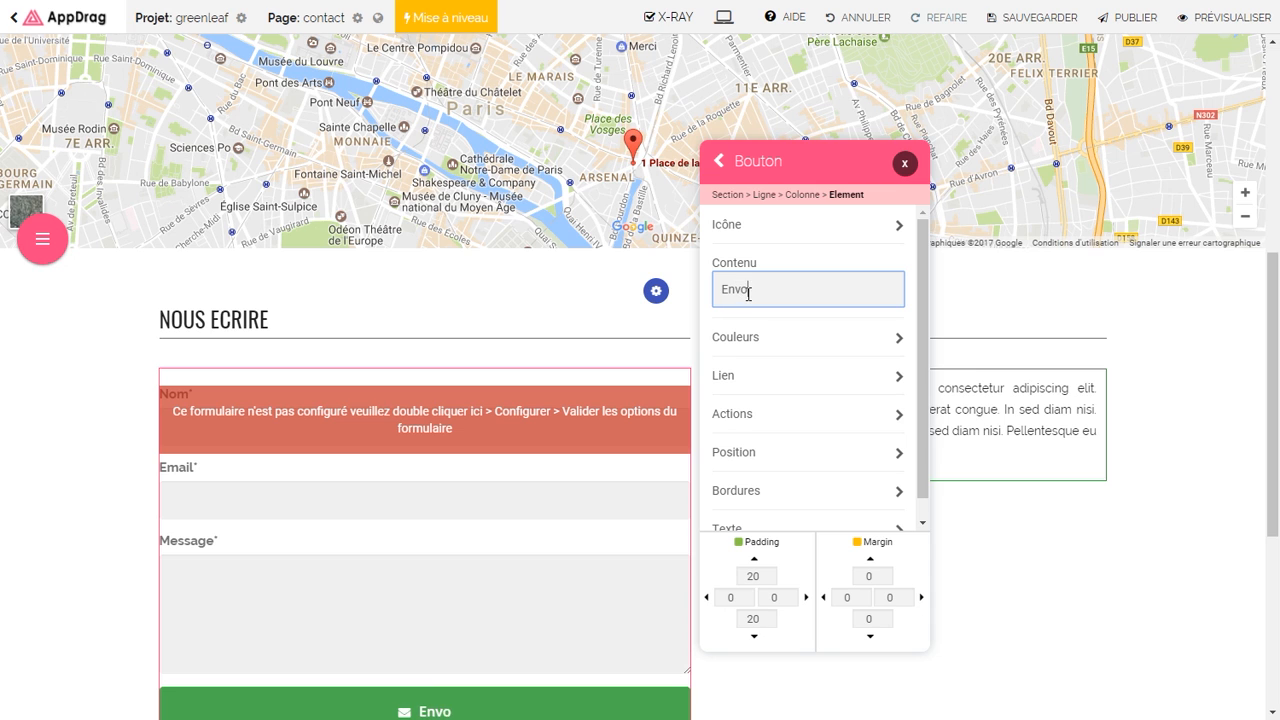
{"action": "left_click", "coordinate": [719, 164]}
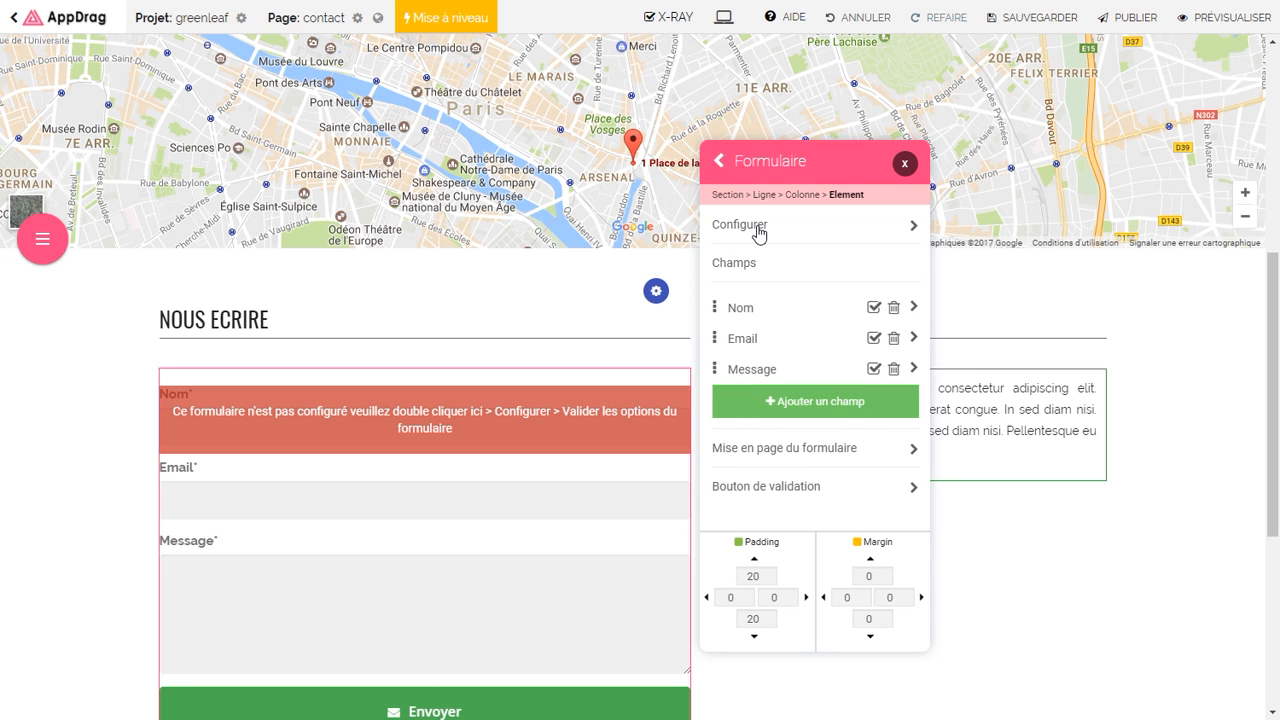
Step: Set the form's recipient e-mail address from the suggested address
{"action": "left_click", "coordinate": [757, 233]}
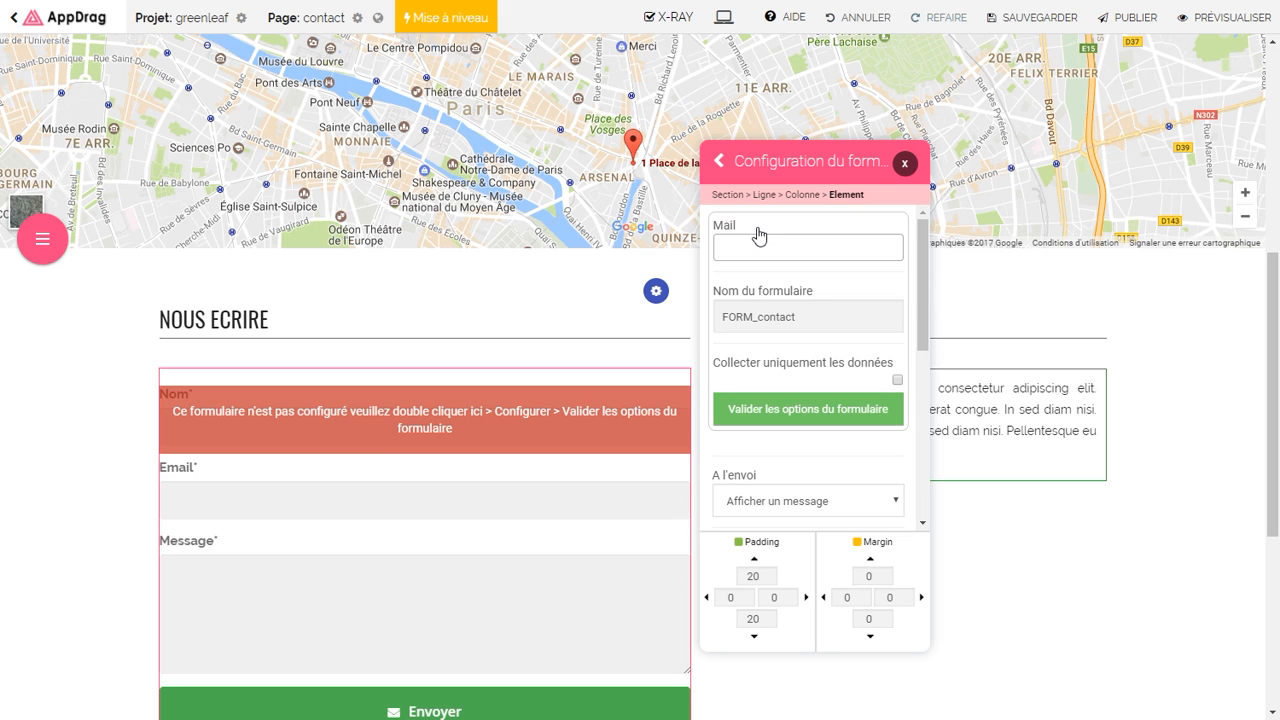
{"action": "left_click", "coordinate": [760, 249]}
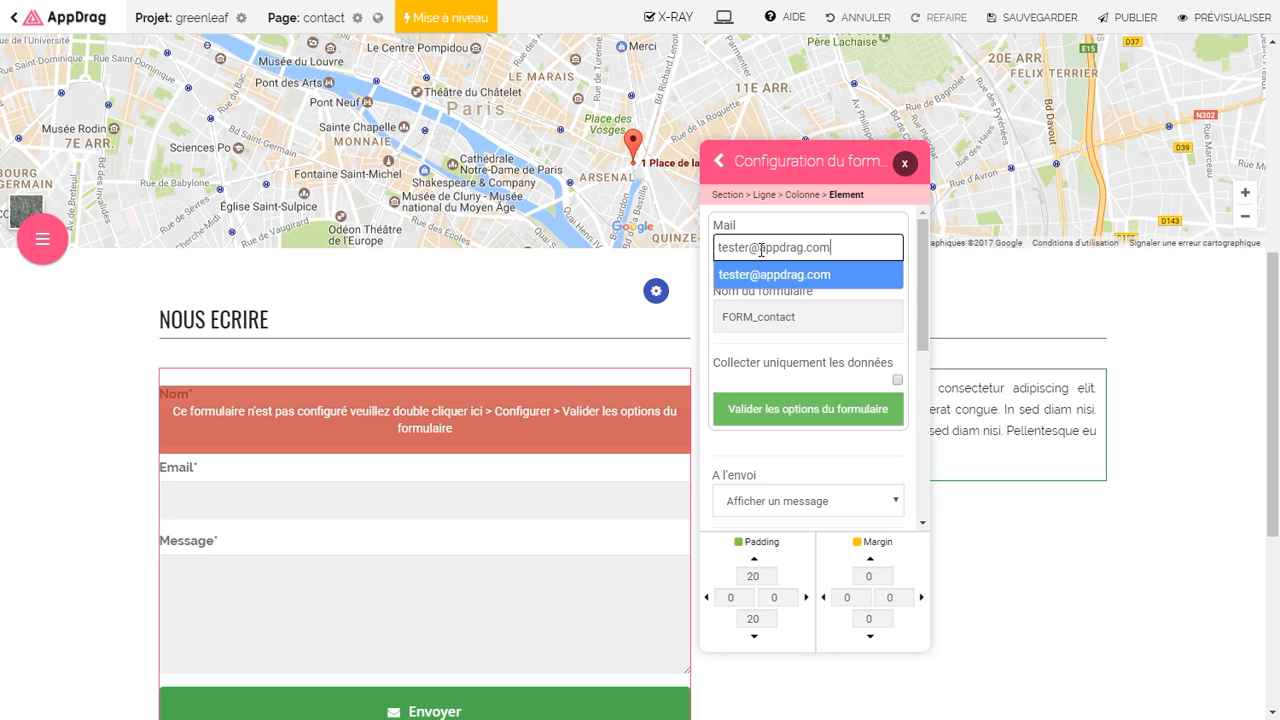
{"action": "left_click", "coordinate": [766, 276]}
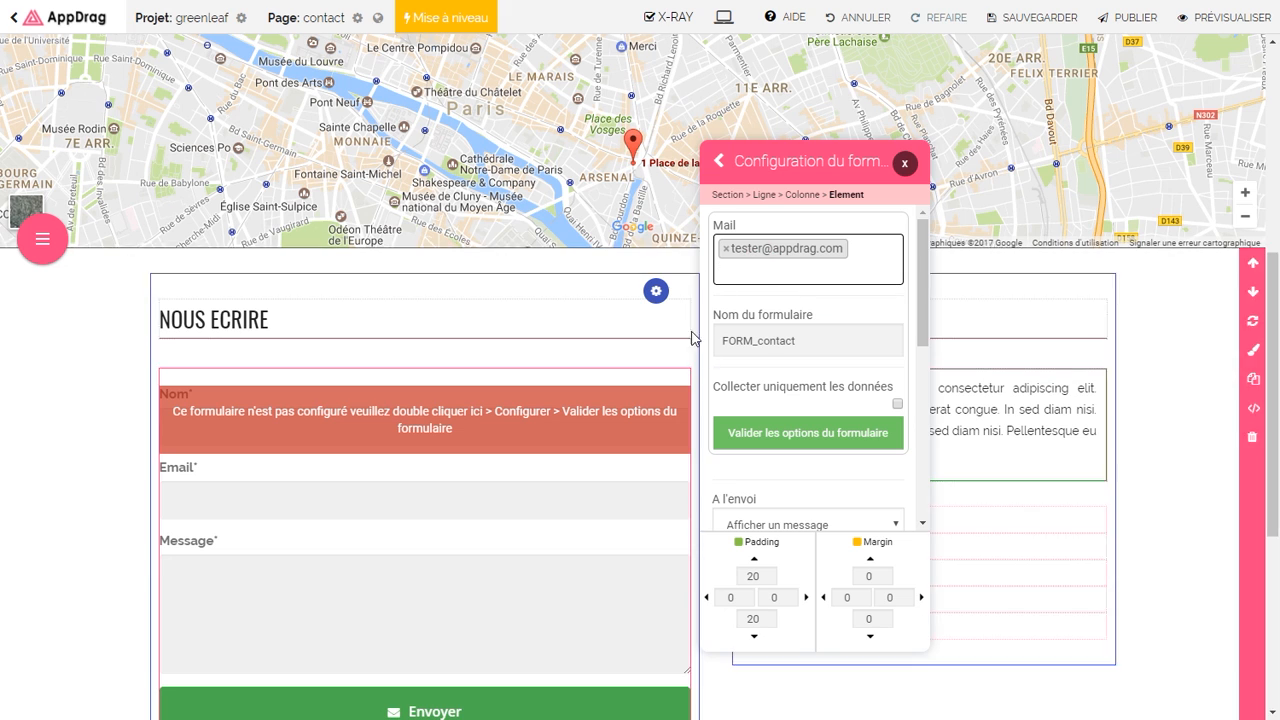
Step: Replace the form's default confirmation message texts with new wording
{"action": "left_click_drag", "start_coordinate": [921, 343], "coordinate": [908, 434]}
{"action": "left_click_drag", "start_coordinate": [871, 357], "coordinate": [723, 352]}
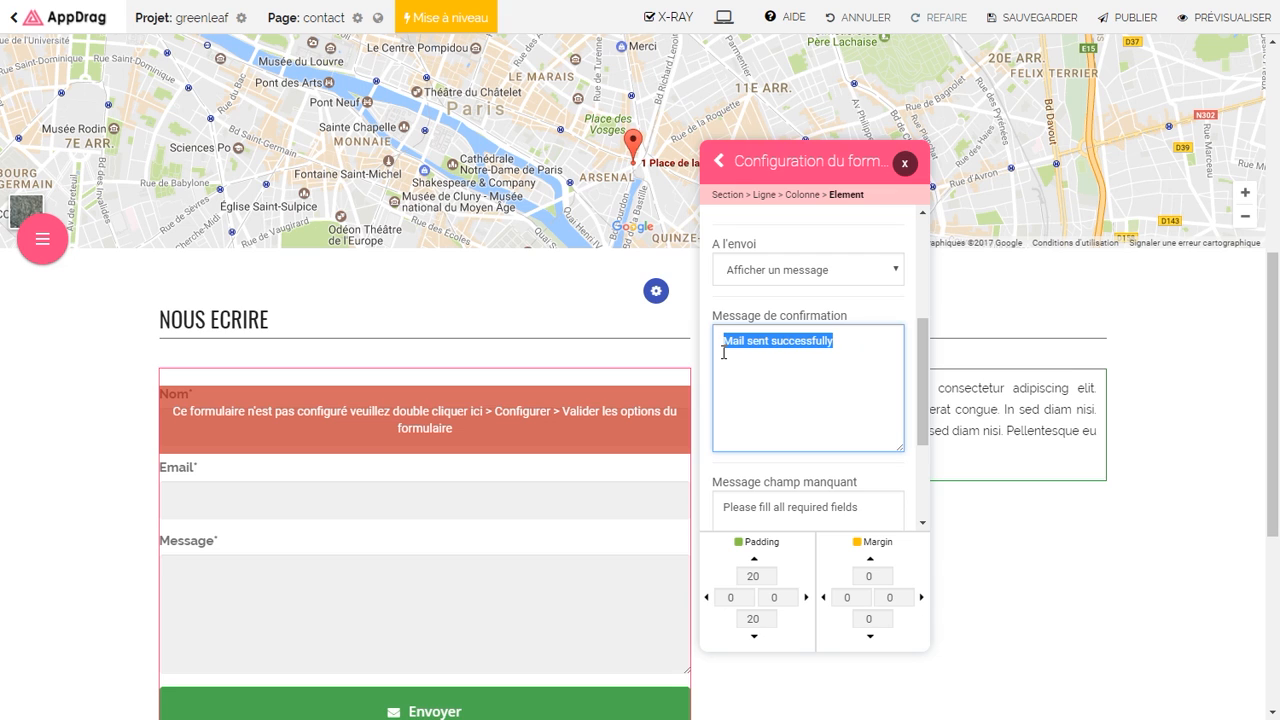
{"action": "type", "text": "Message"}
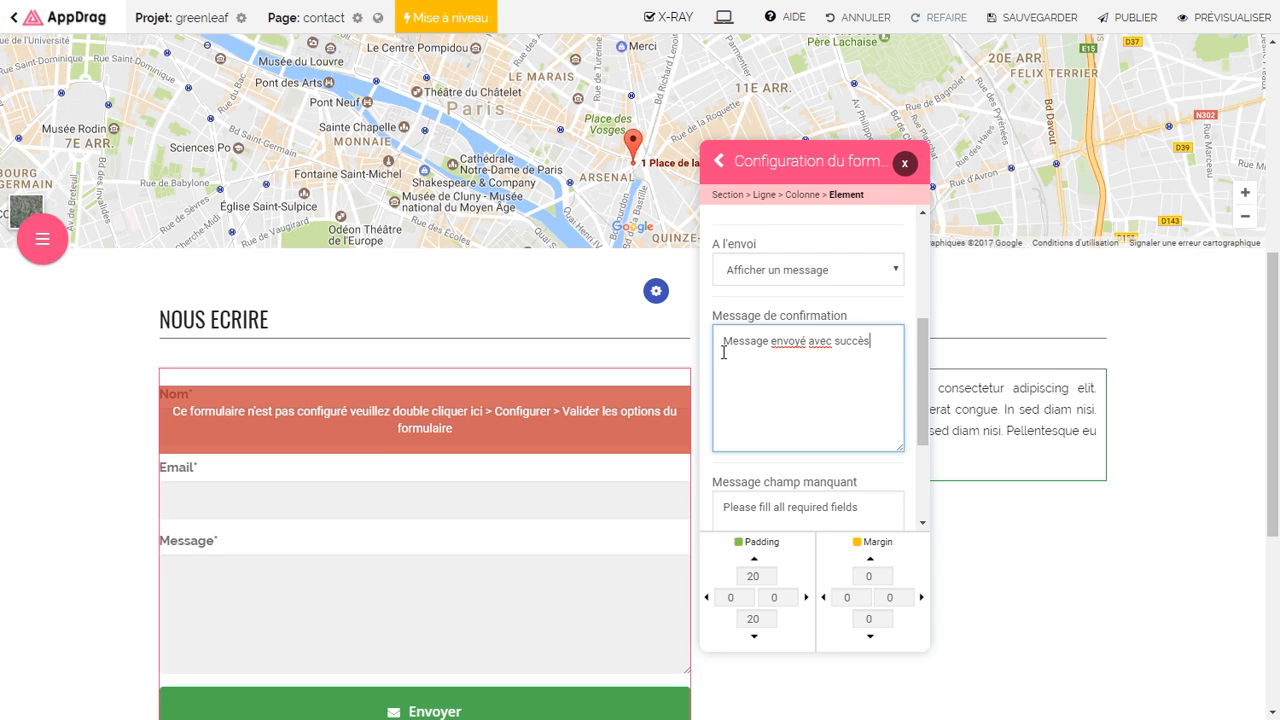
{"action": "scroll", "coordinate": [925, 375], "scroll_direction": "down", "scroll_amount": 3}
{"action": "left_click_drag", "start_coordinate": [860, 411], "coordinate": [725, 376]}
{"action": "type", "text": "V"}
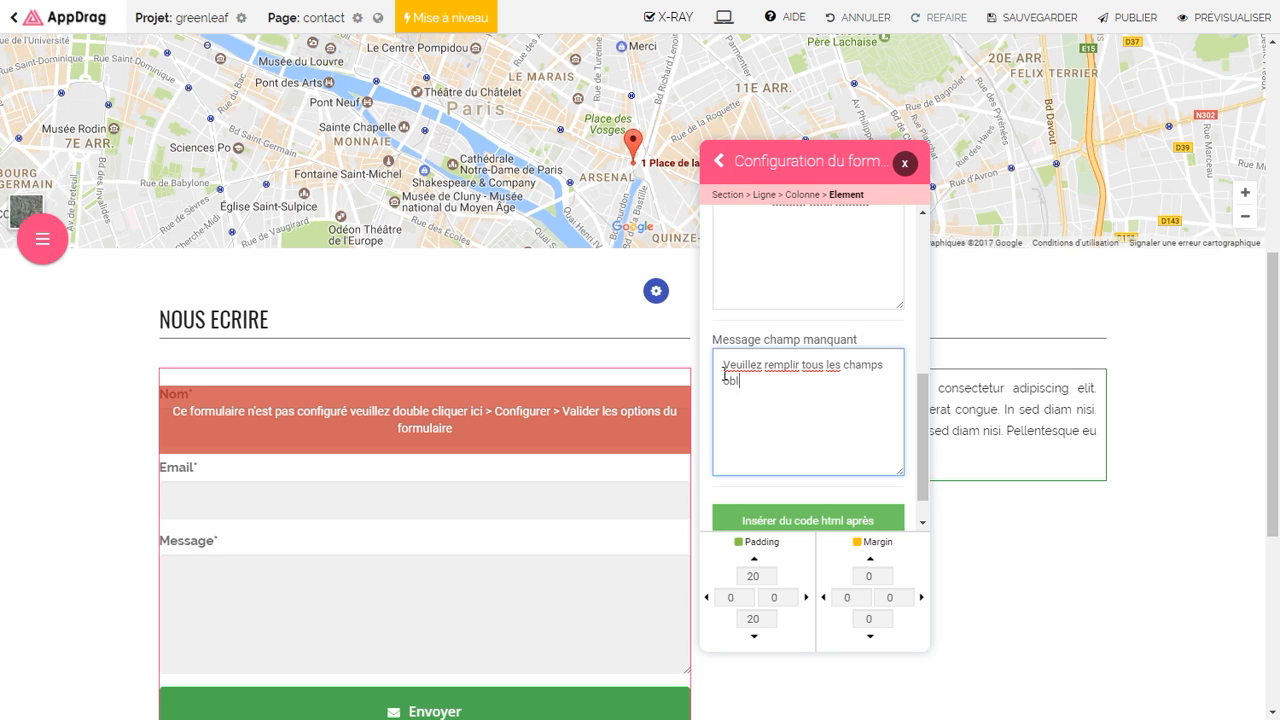
{"action": "left_click_drag", "start_coordinate": [930, 398], "coordinate": [918, 243]}
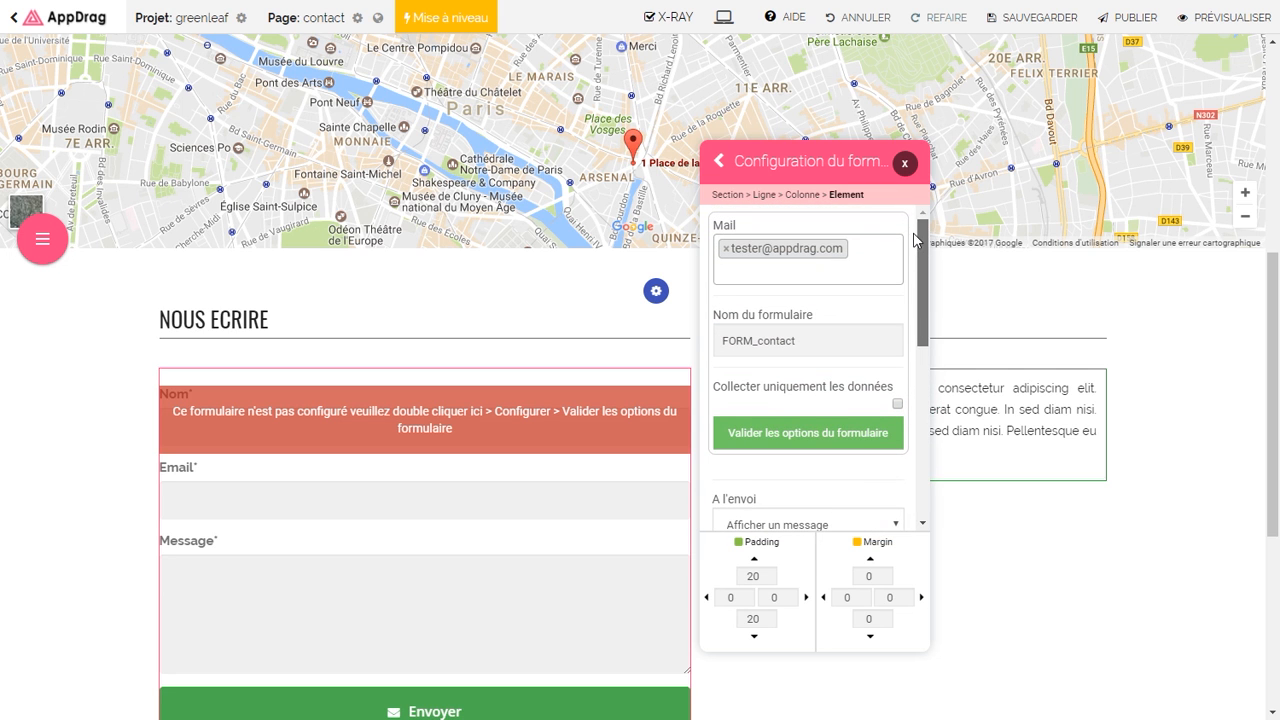
Step: Map the Nom column to the form's Nom field and apply the form options
{"action": "left_click", "coordinate": [787, 444]}
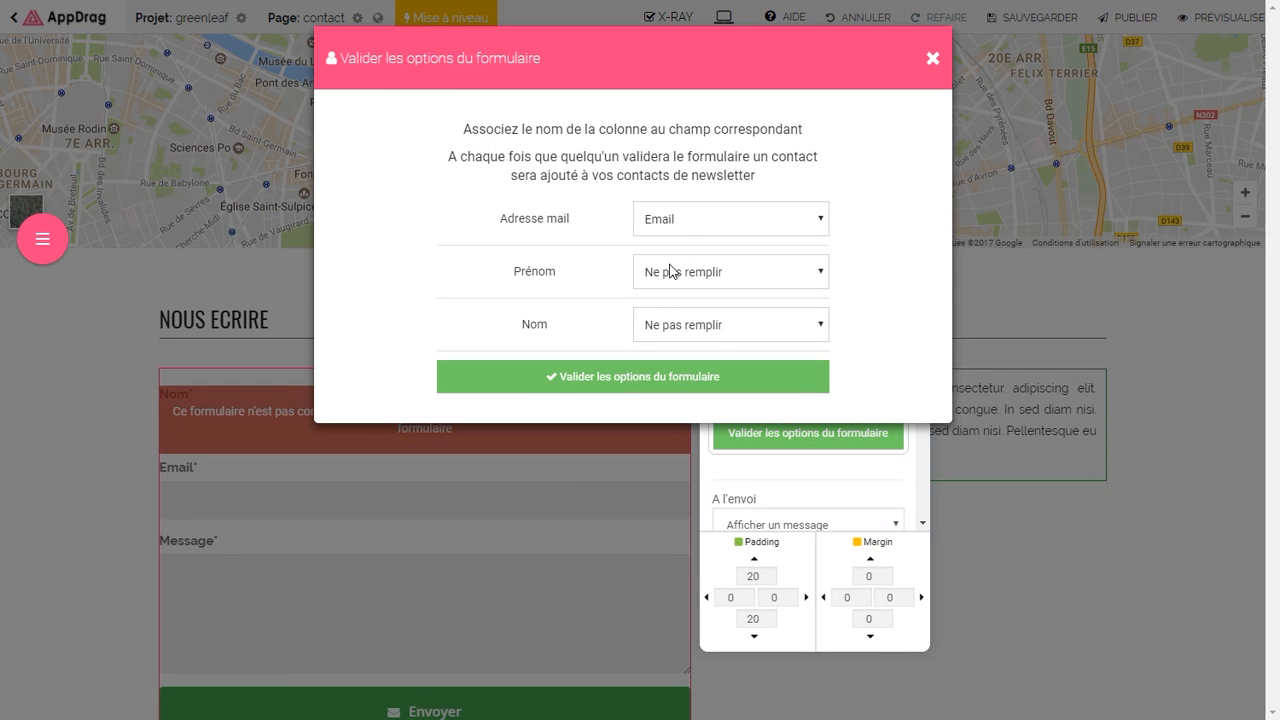
{"action": "left_click", "coordinate": [676, 329]}
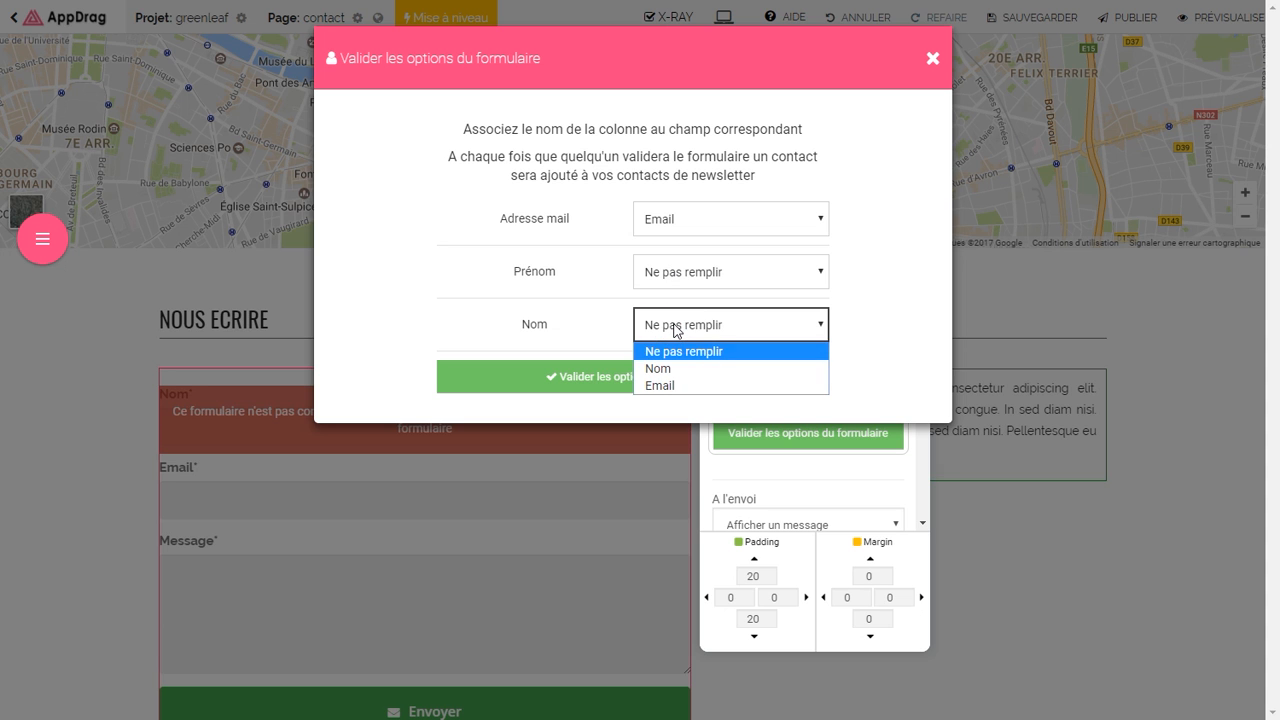
{"action": "left_click", "coordinate": [666, 369]}
{"action": "left_click", "coordinate": [639, 377]}
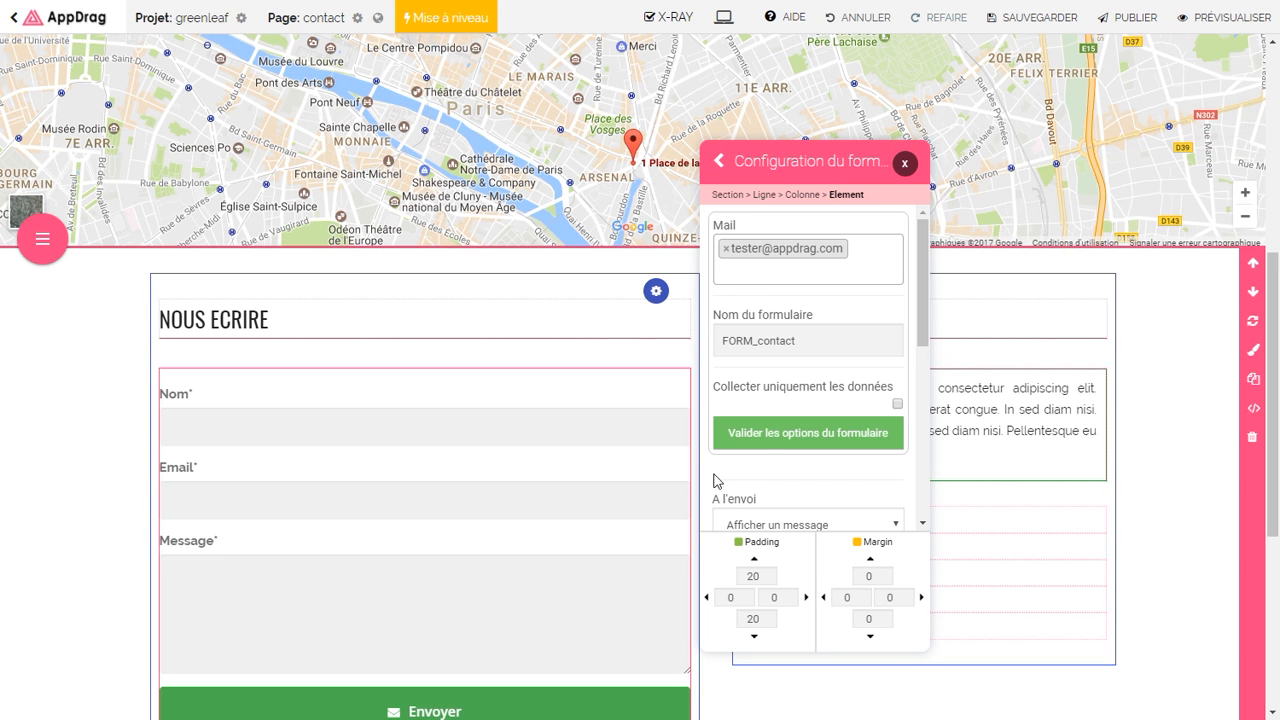
Step: Save the contact page with its configured contact form
{"action": "left_click", "coordinate": [1015, 20]}
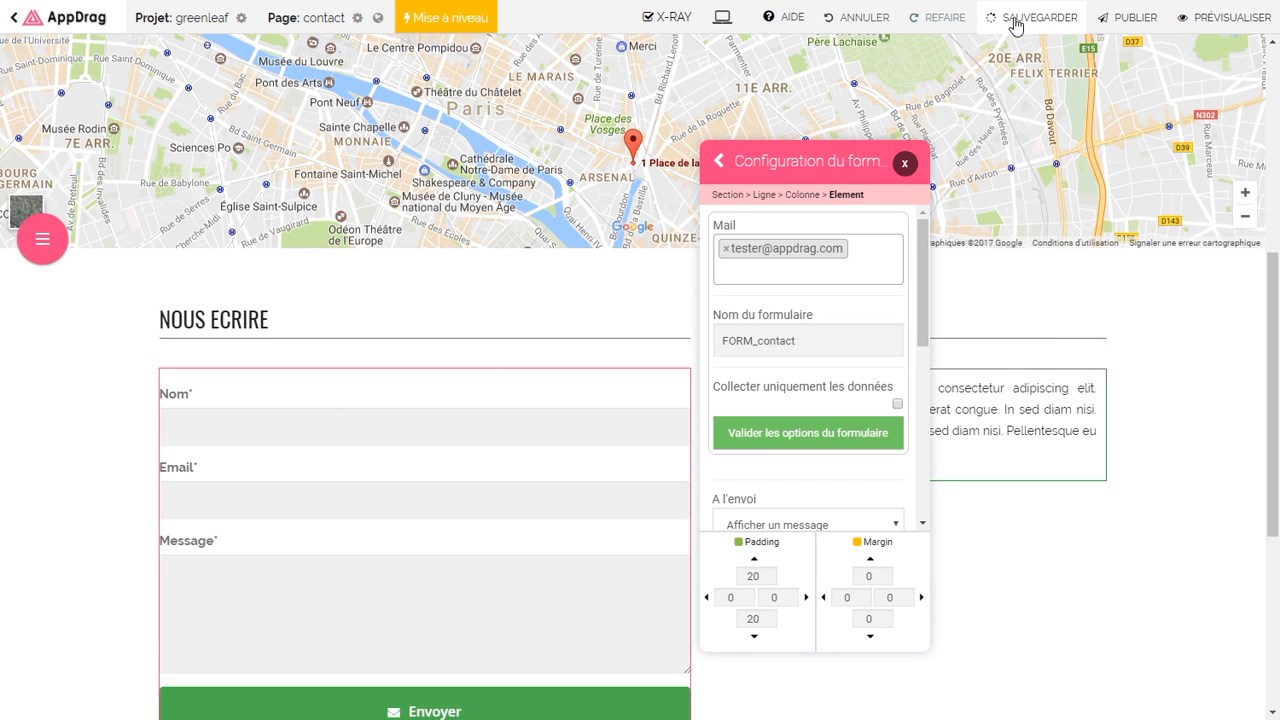
{"action": "scroll", "coordinate": [1005, 389], "scroll_direction": "down", "scroll_amount": 4}
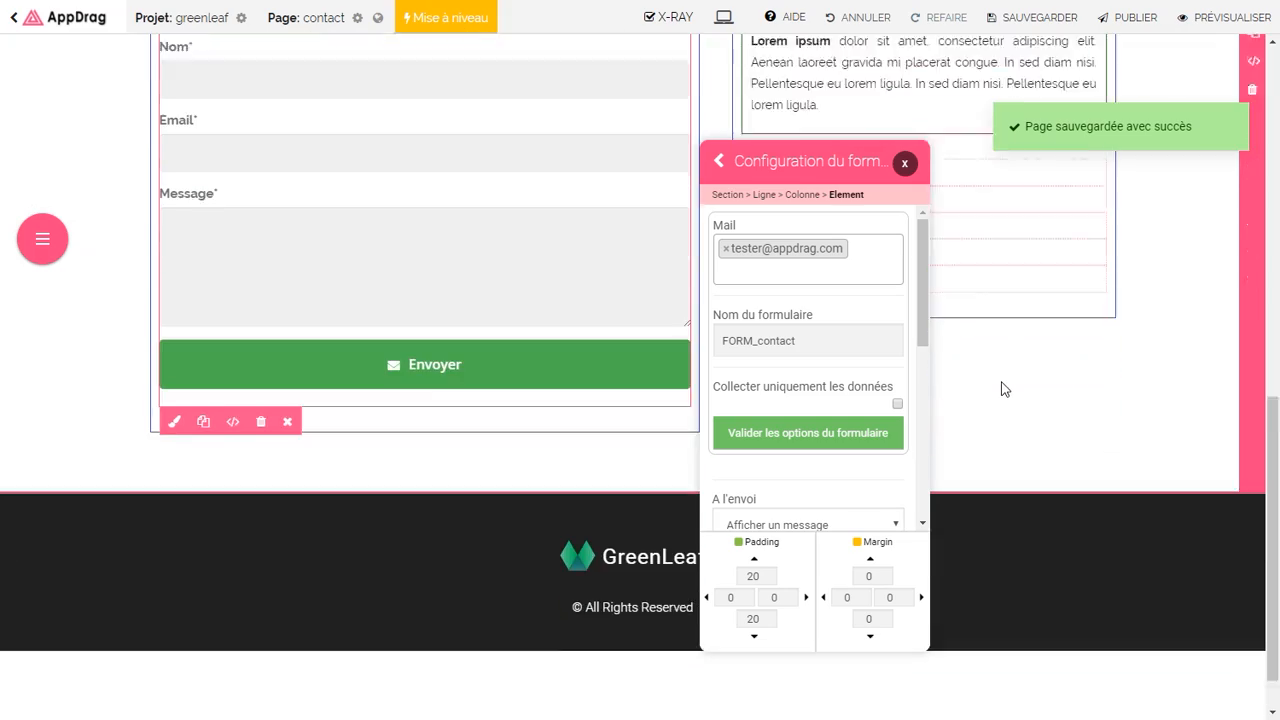
{"action": "scroll", "coordinate": [1005, 389], "scroll_direction": "down", "scroll_amount": 1}
{"action": "scroll", "coordinate": [1000, 385], "scroll_direction": "up", "scroll_amount": 10}
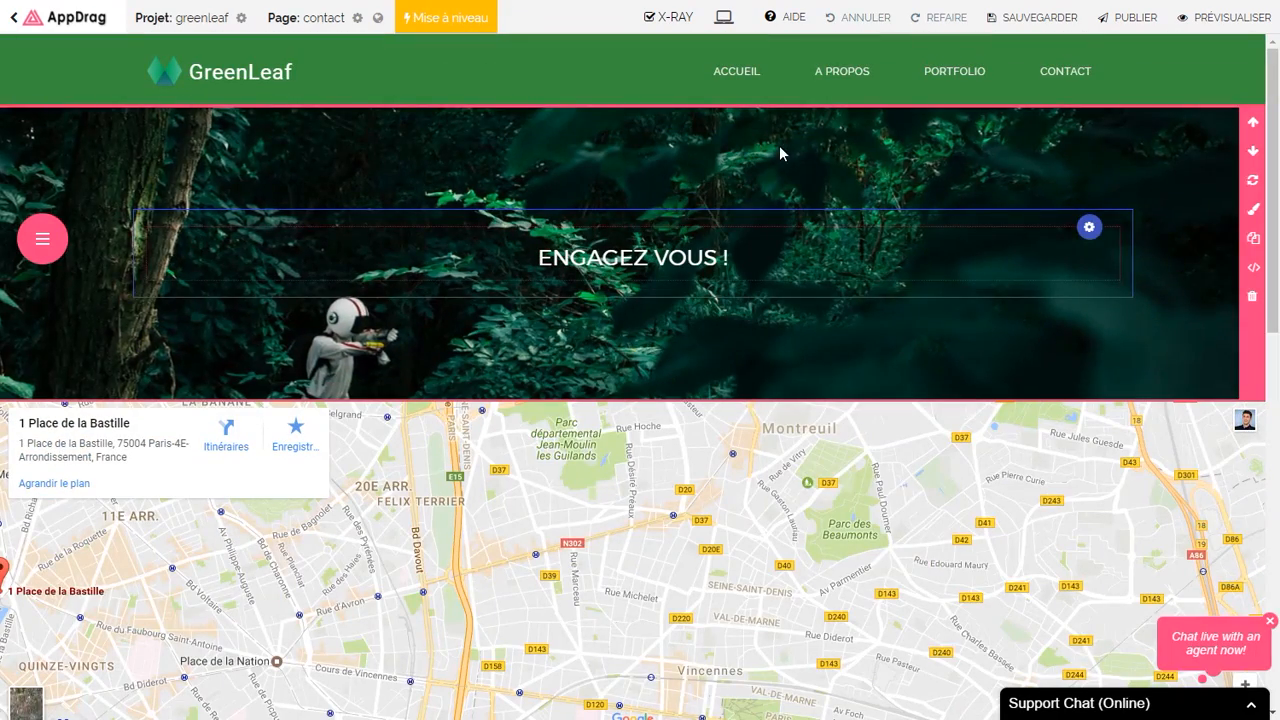
Step: Preview the site and view its Accueil and À Propos pages
{"action": "left_click", "coordinate": [1189, 19]}
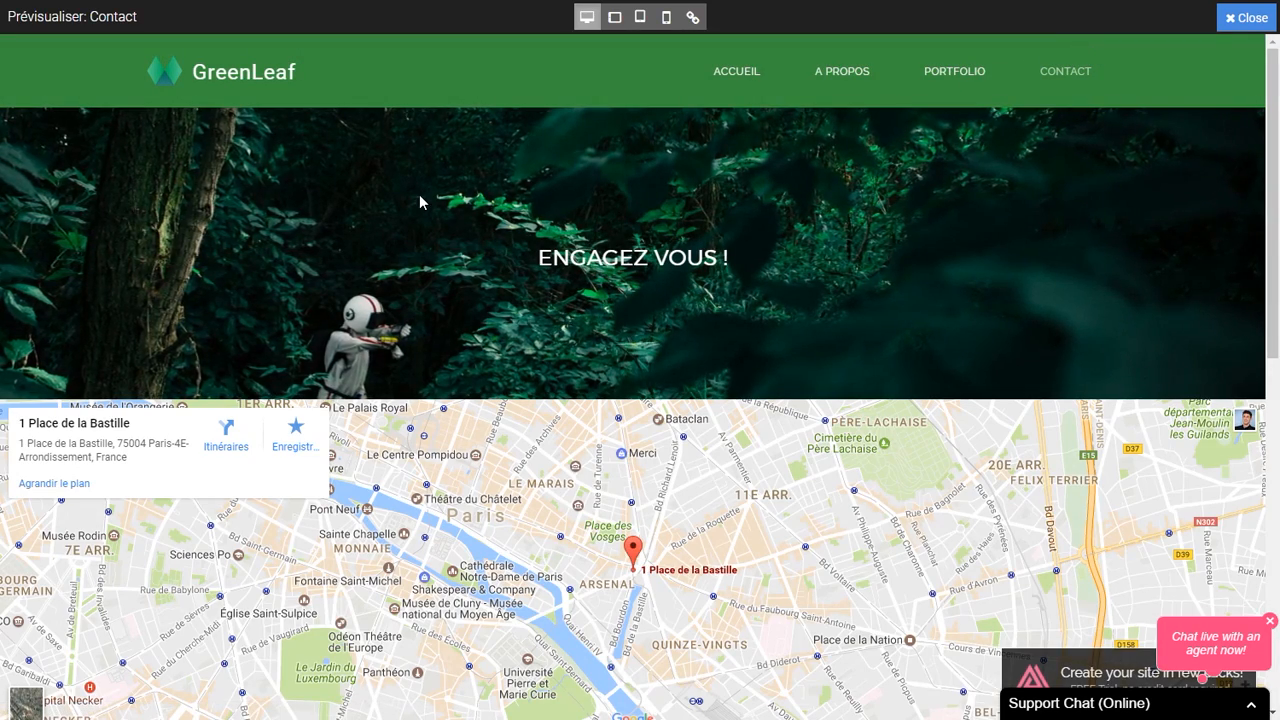
{"action": "left_click", "coordinate": [743, 78]}
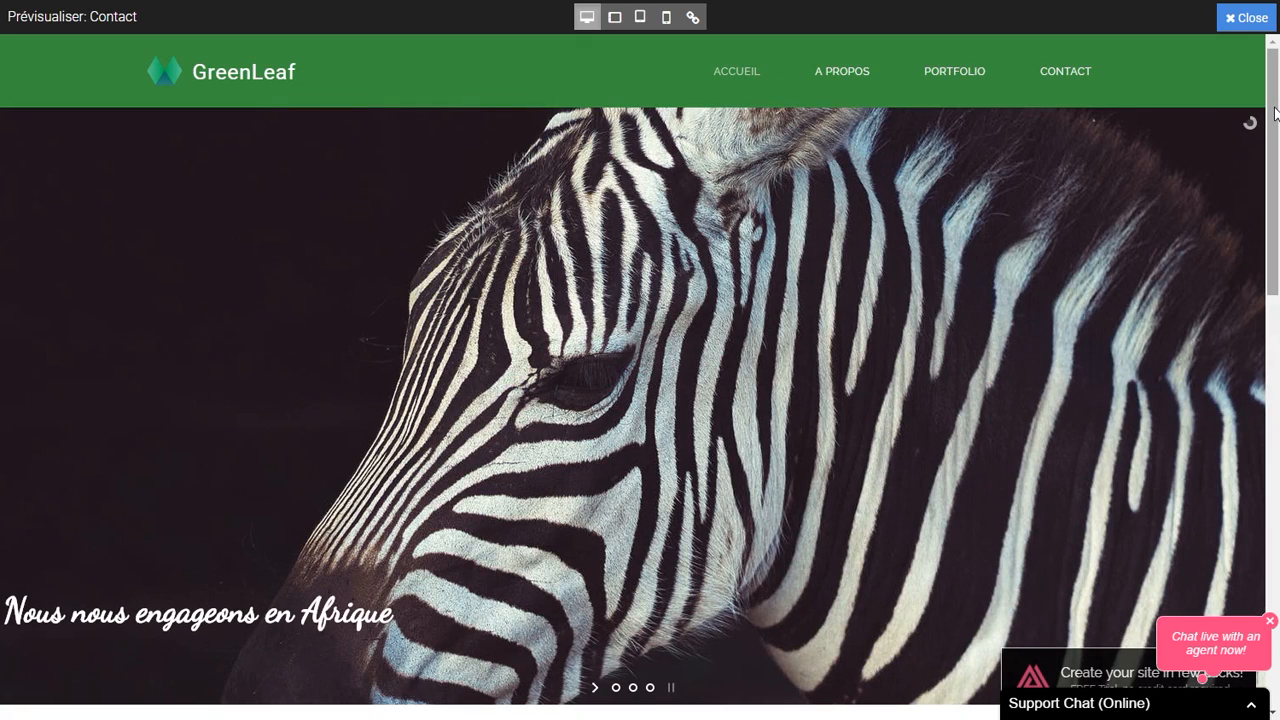
{"action": "left_click_drag", "start_coordinate": [1274, 112], "coordinate": [1264, 70]}
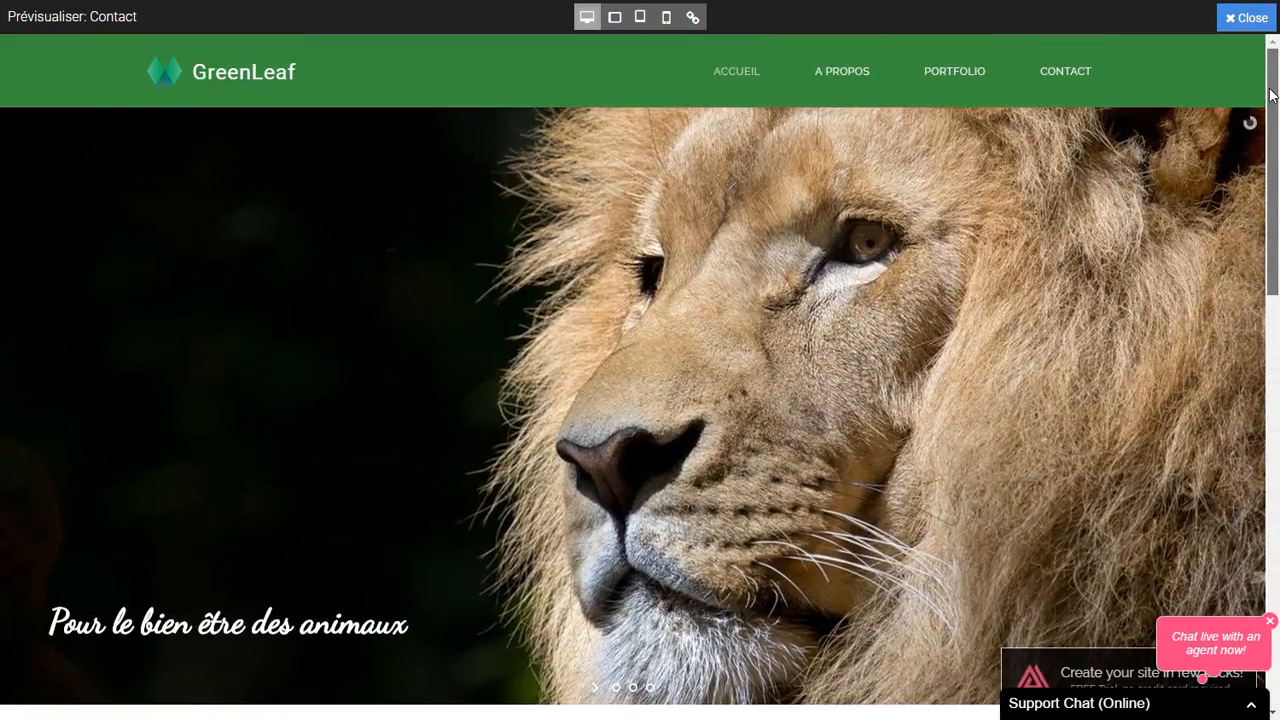
{"action": "left_click", "coordinate": [859, 76]}
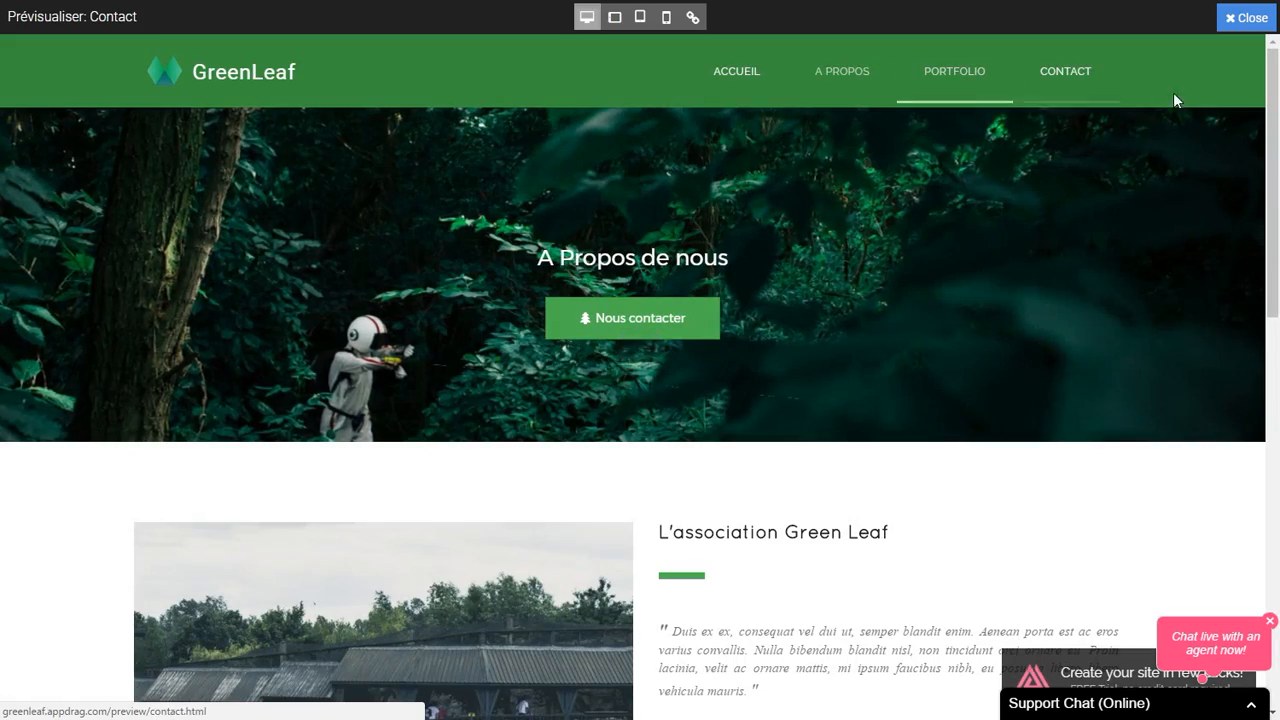
{"action": "mouse_move", "coordinate": [1272, 116]}
{"action": "left_mouse_down"}
{"action": "mouse_move", "coordinate": [1272, 471]}
{"action": "mouse_move", "coordinate": [1272, 112]}
{"action": "left_mouse_up"}
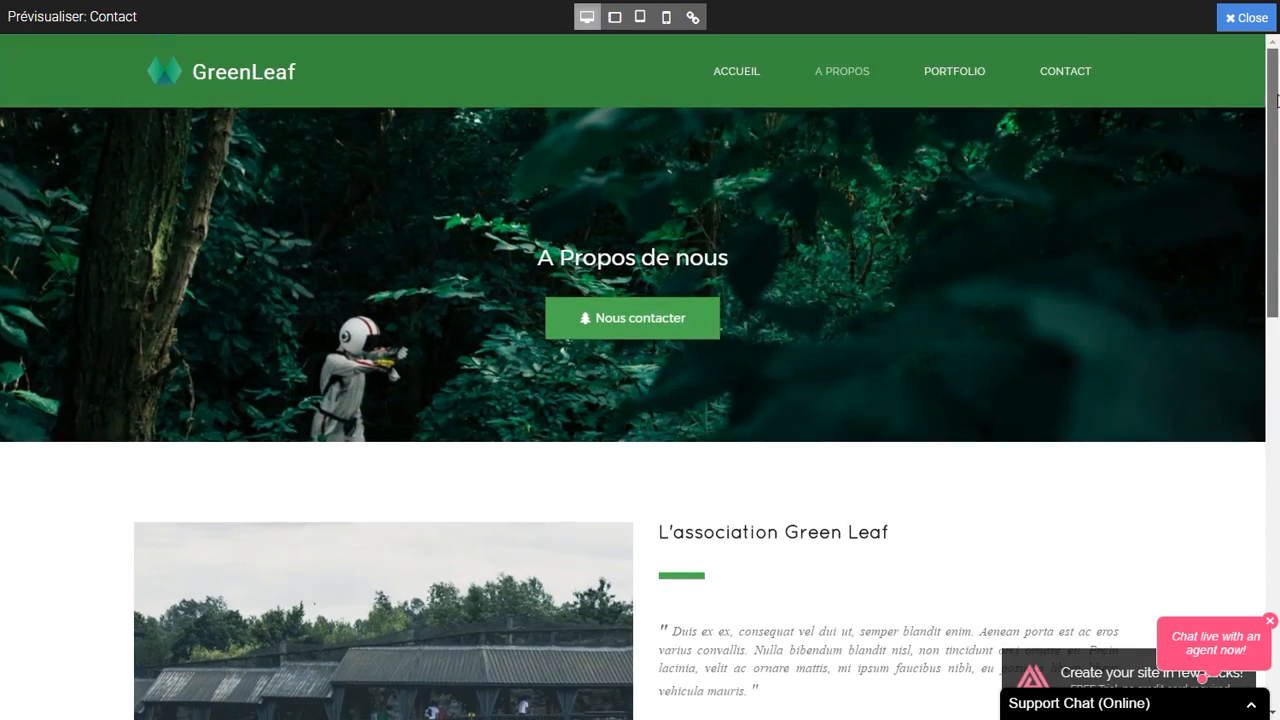
Step: Check the Contact page, exit the preview and select the header navigation menu
{"action": "left_click", "coordinate": [634, 320]}
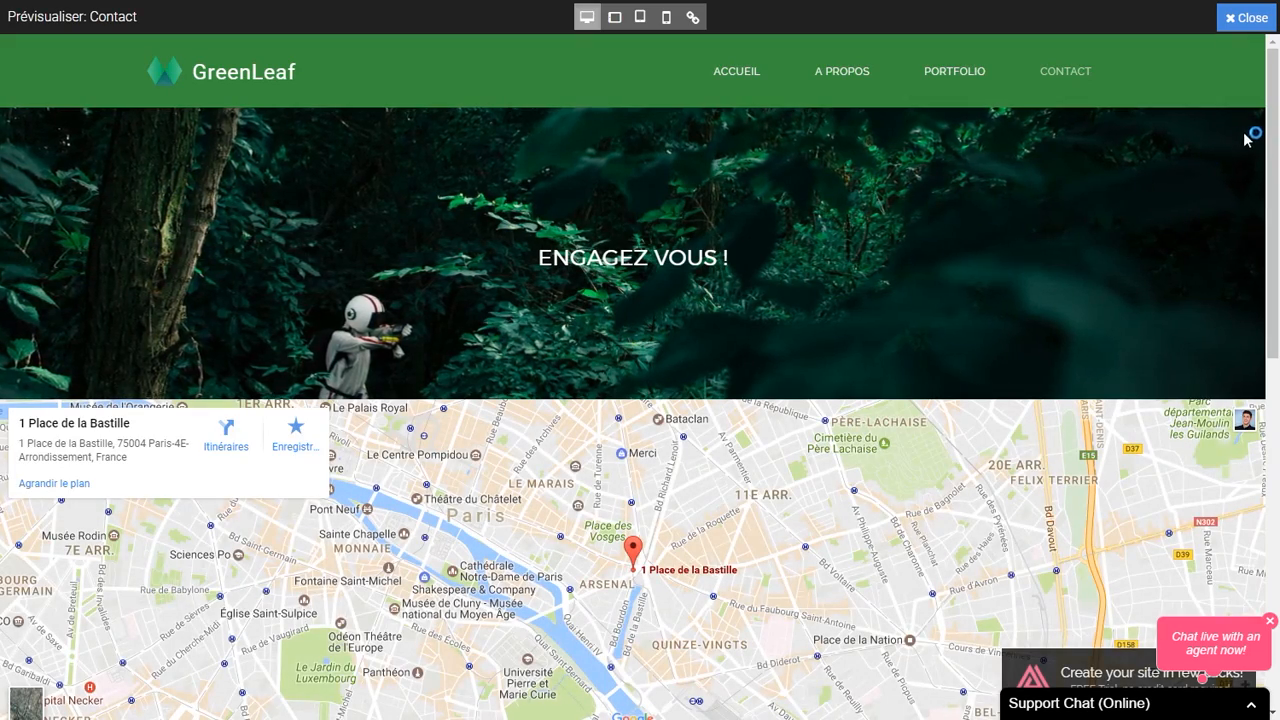
{"action": "mouse_move", "coordinate": [1272, 140]}
{"action": "left_mouse_down"}
{"action": "mouse_move", "coordinate": [1272, 405]}
{"action": "mouse_move", "coordinate": [1272, 124]}
{"action": "left_mouse_up"}
{"action": "left_click", "coordinate": [1230, 22]}
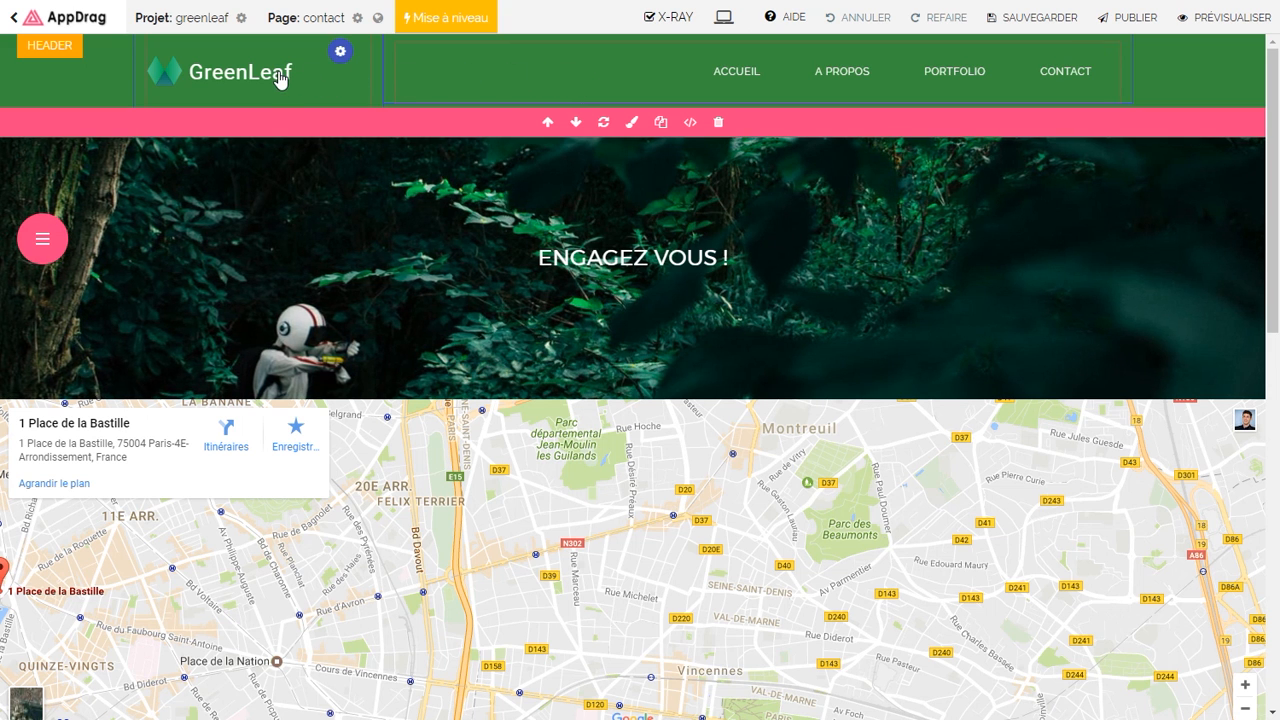
{"action": "left_click", "coordinate": [634, 85]}
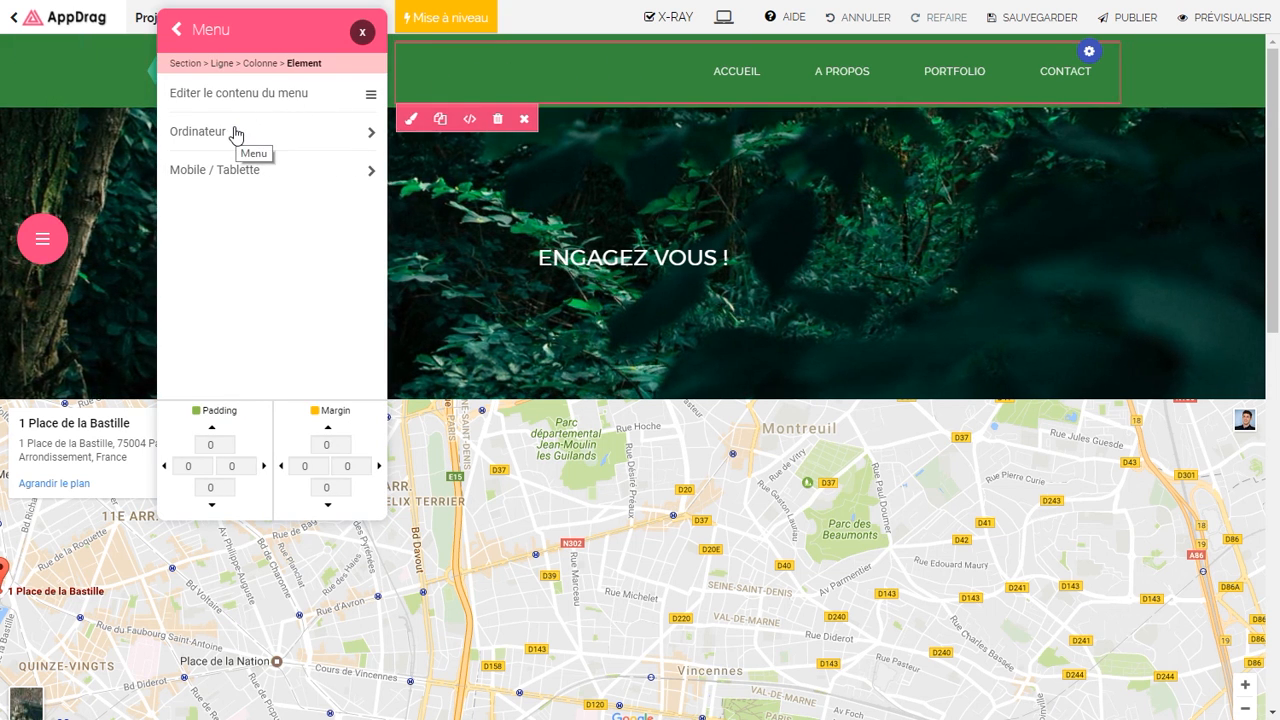
Step: Give the Mobile / Tablette menu a dark green background and darker green separators
{"action": "left_click", "coordinate": [210, 170]}
{"action": "left_click_drag", "start_coordinate": [250, 30], "coordinate": [585, 173]}
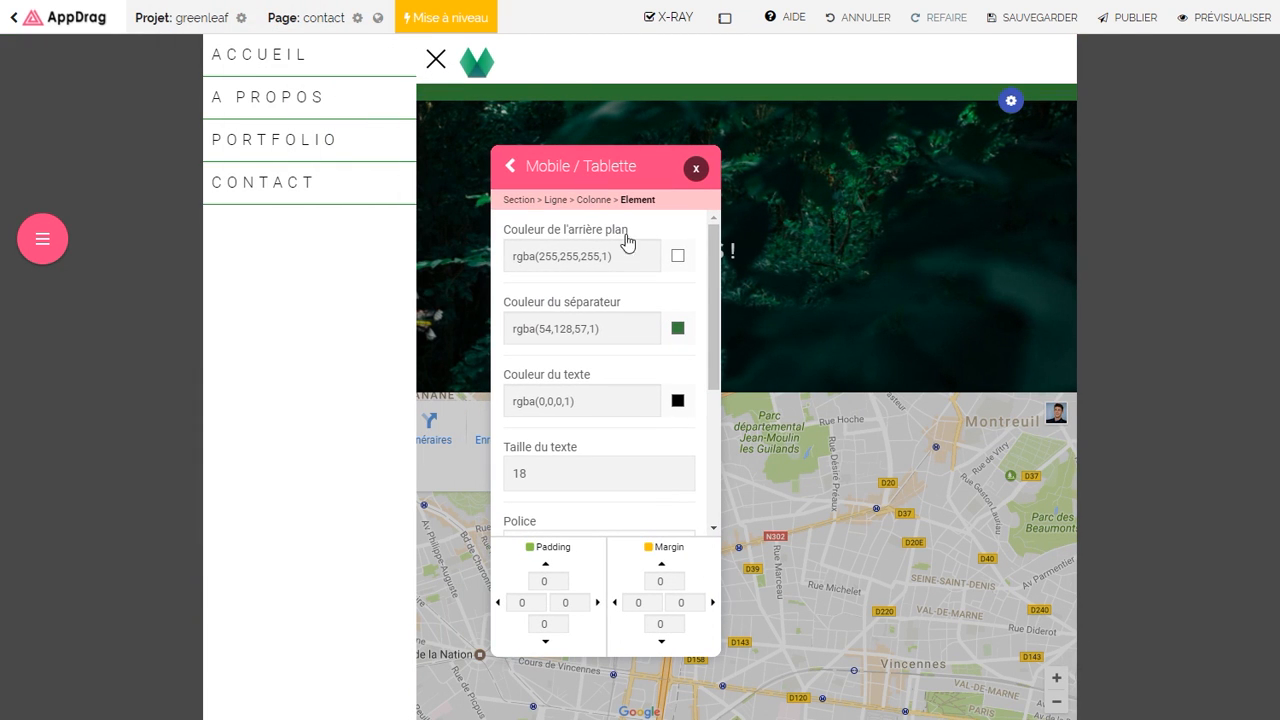
{"action": "left_click", "coordinate": [678, 258]}
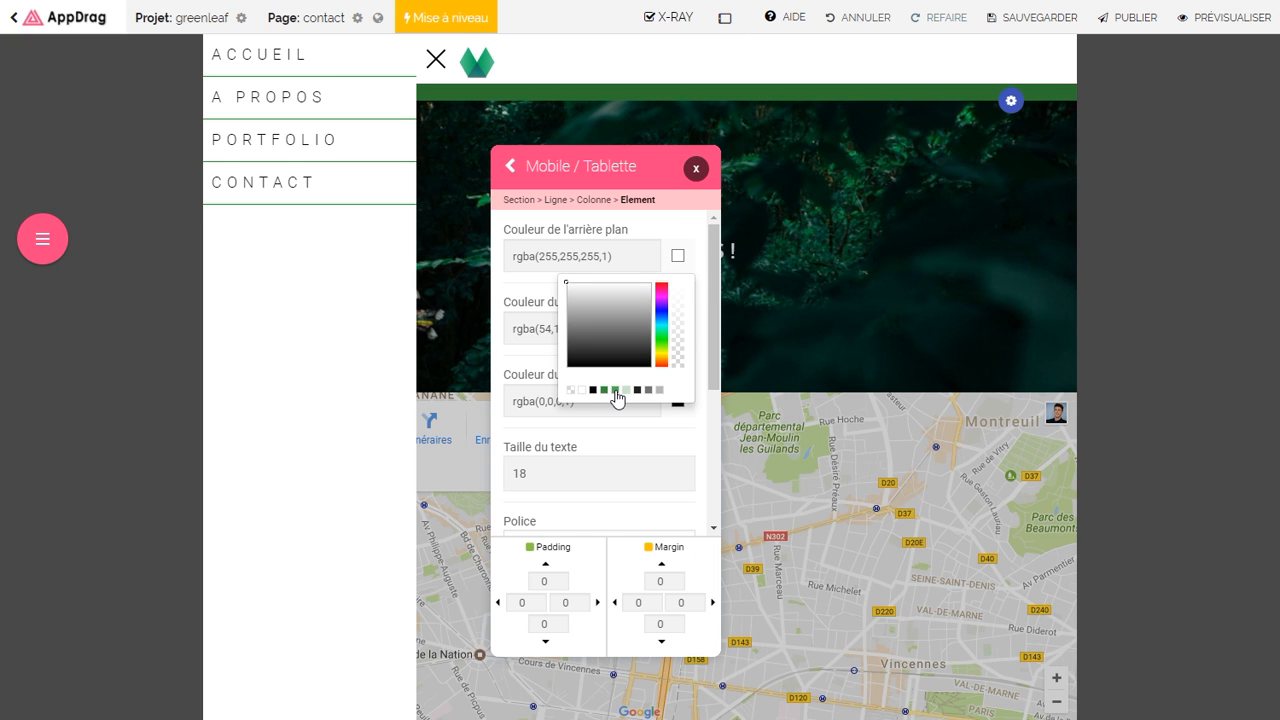
{"action": "left_click", "coordinate": [615, 390]}
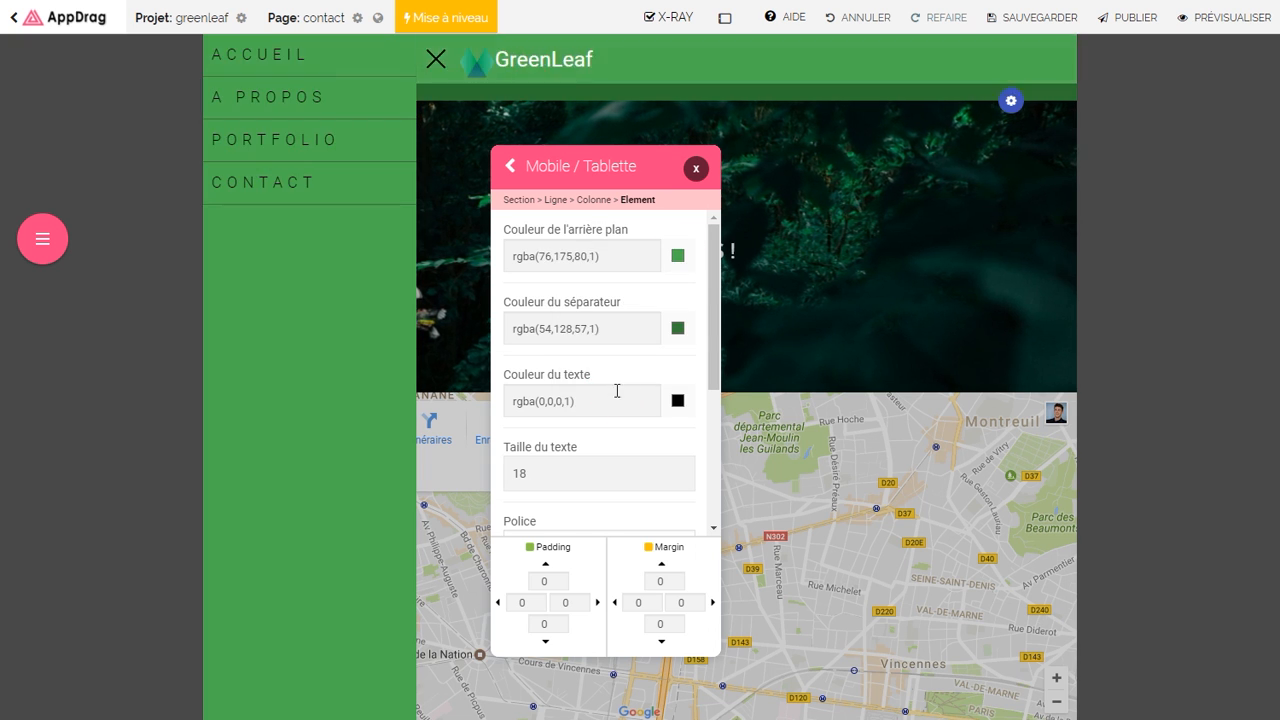
{"action": "left_click", "coordinate": [678, 256]}
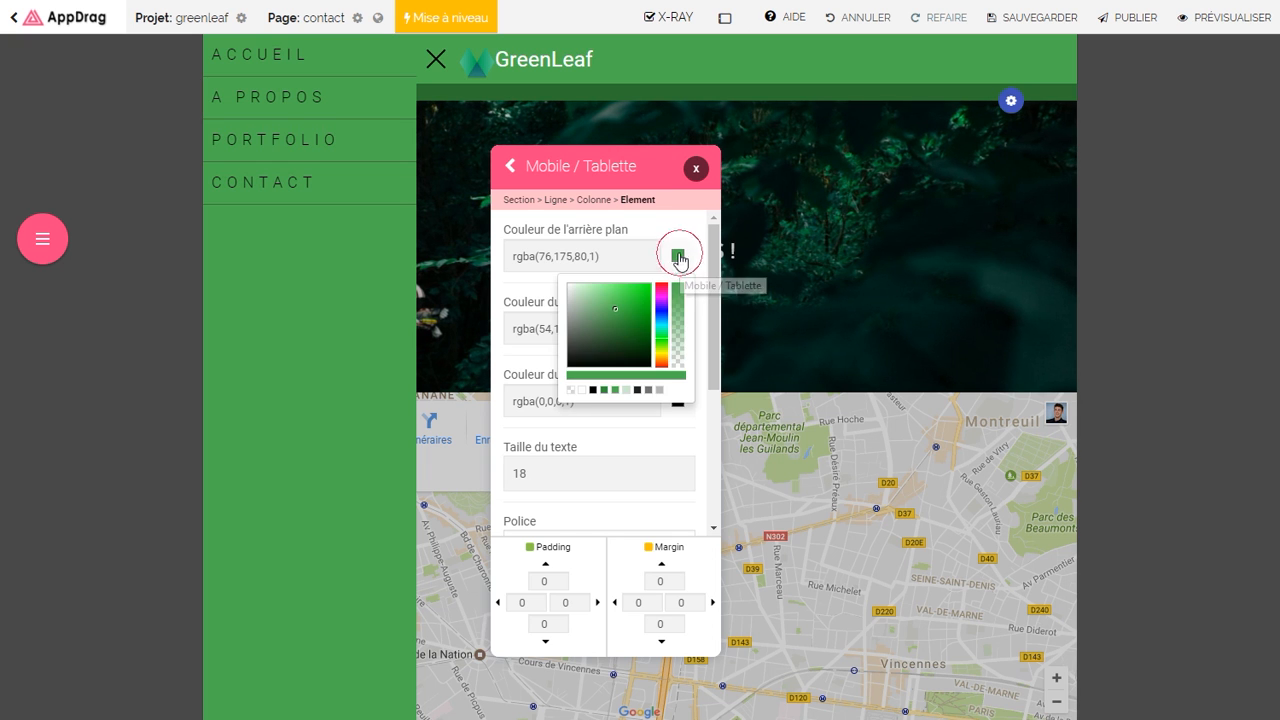
{"action": "left_click", "coordinate": [604, 390]}
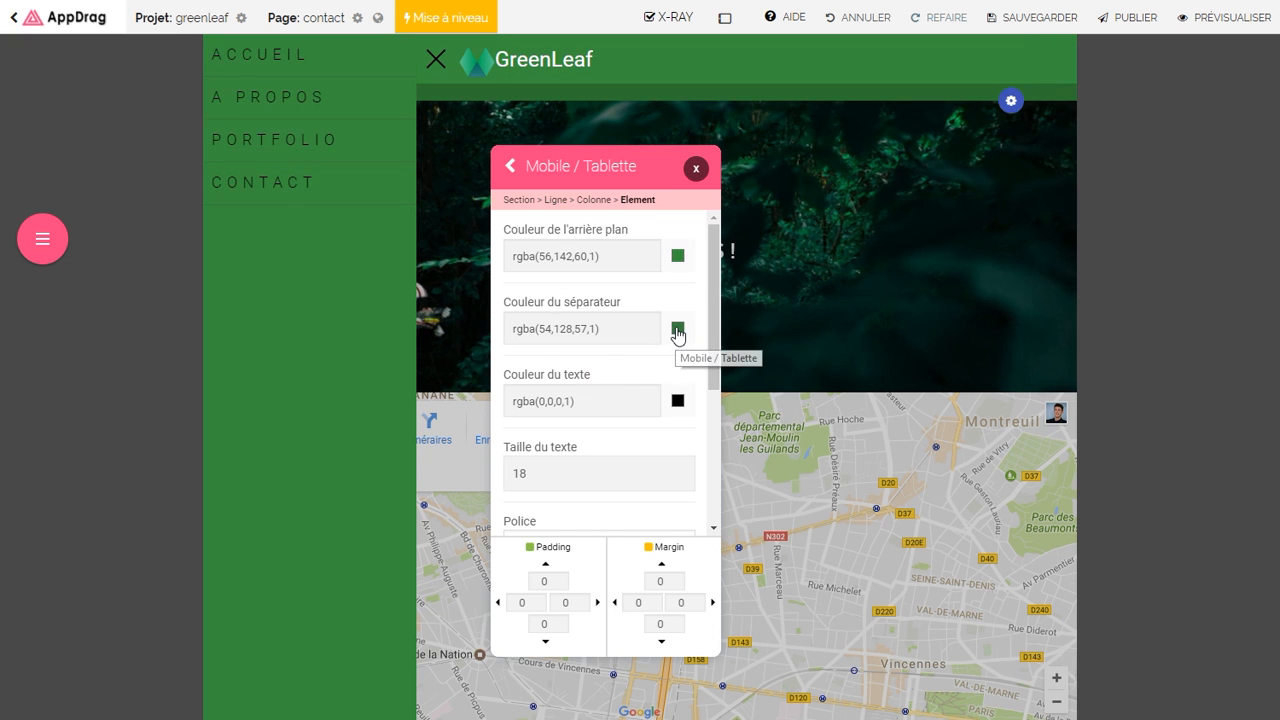
{"action": "left_click", "coordinate": [678, 328]}
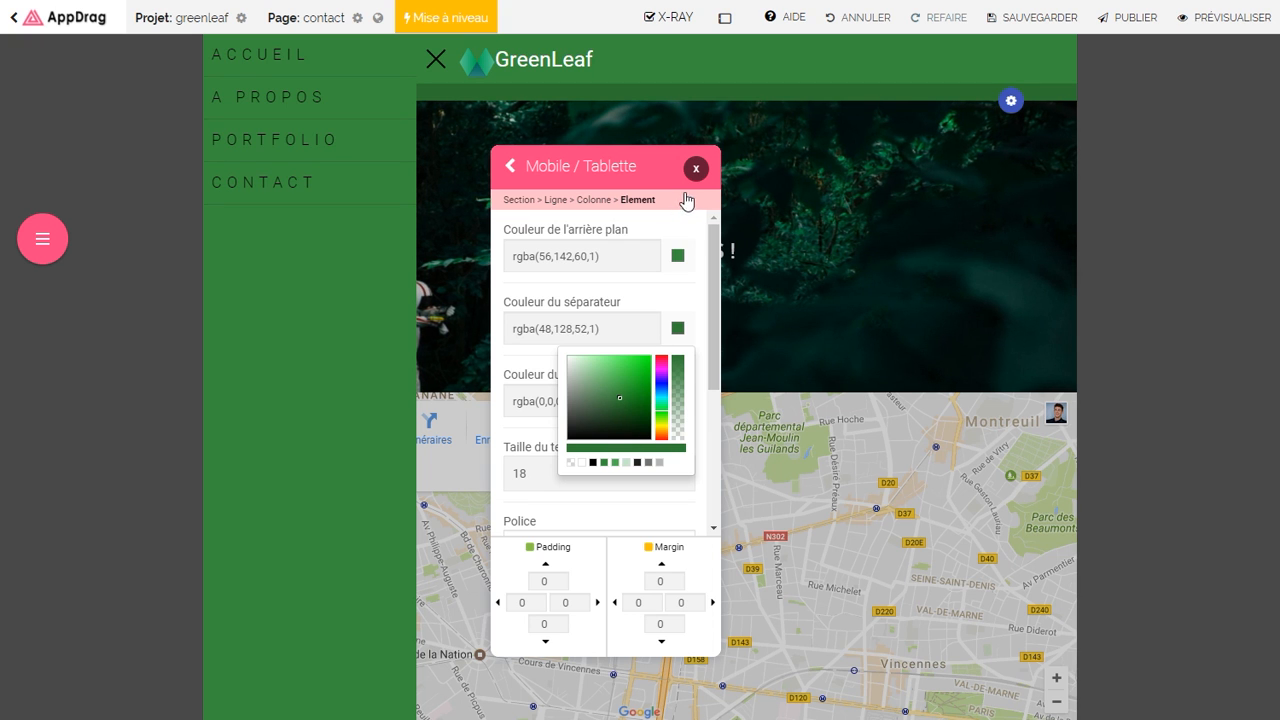
Step: Make the mobile menu text white at size 15, adjust letter spacing, and close the settings
{"action": "scroll", "coordinate": [678, 300], "scroll_direction": "down", "scroll_amount": 3}
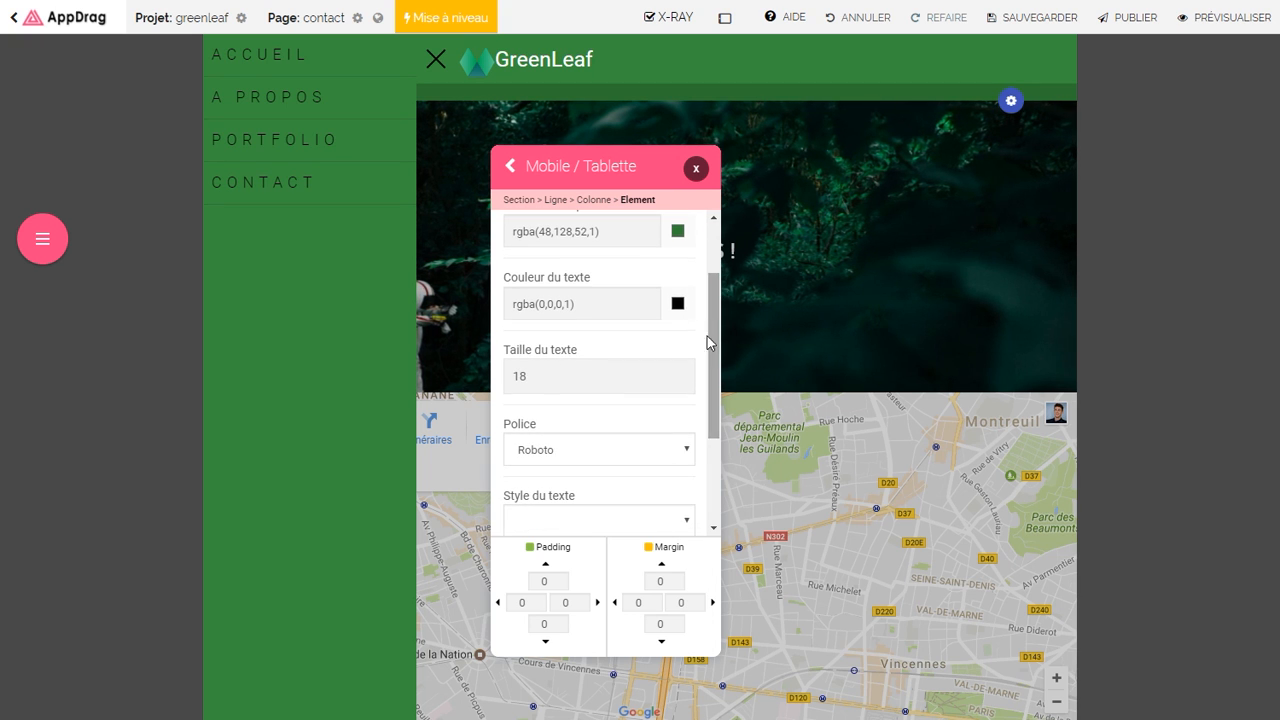
{"action": "left_click", "coordinate": [677, 305]}
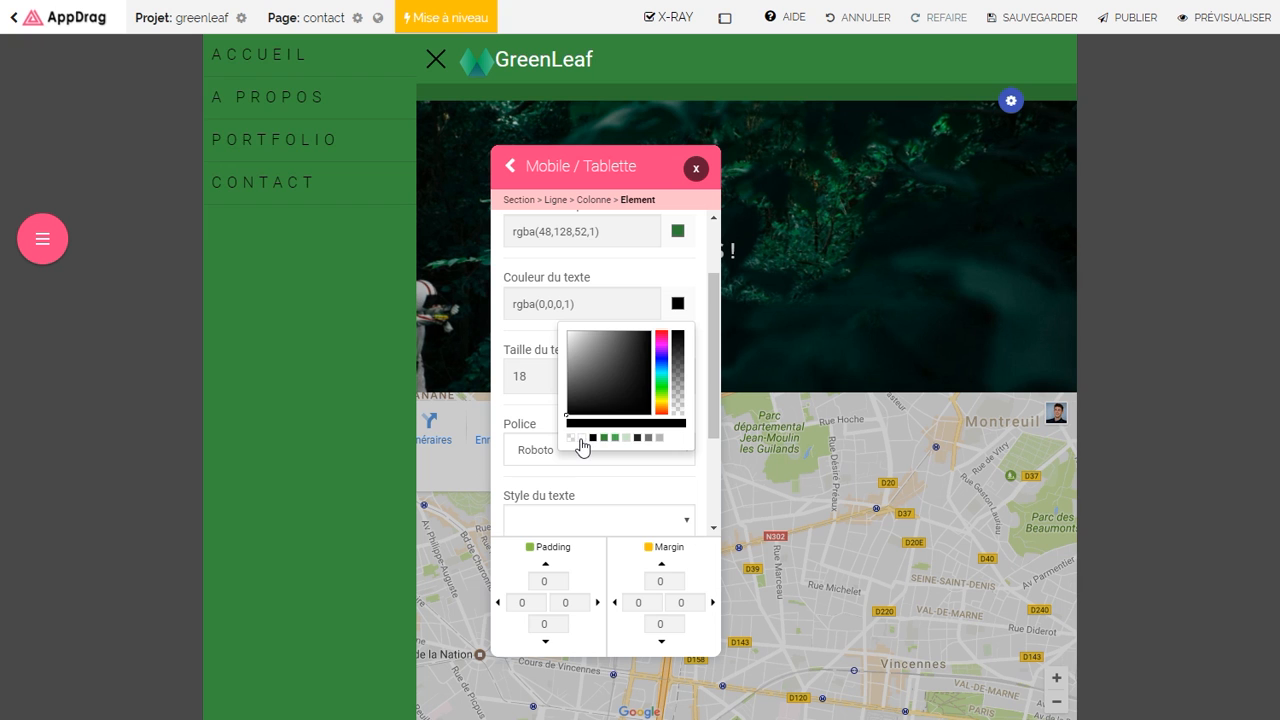
{"action": "left_click", "coordinate": [581, 439]}
{"action": "left_click", "coordinate": [623, 375]}
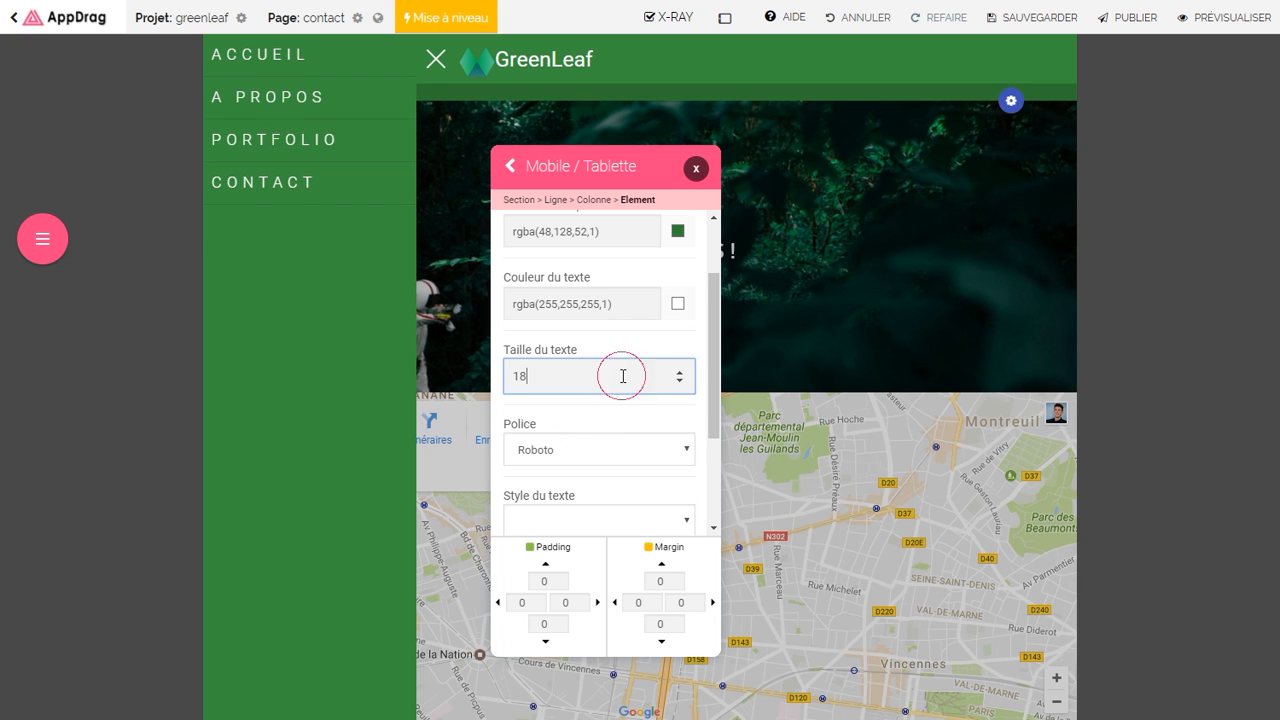
{"action": "scroll", "coordinate": [614, 363], "scroll_direction": "down", "scroll_amount": 2}
{"action": "scroll", "coordinate": [590, 330], "scroll_direction": "down", "scroll_amount": 1}
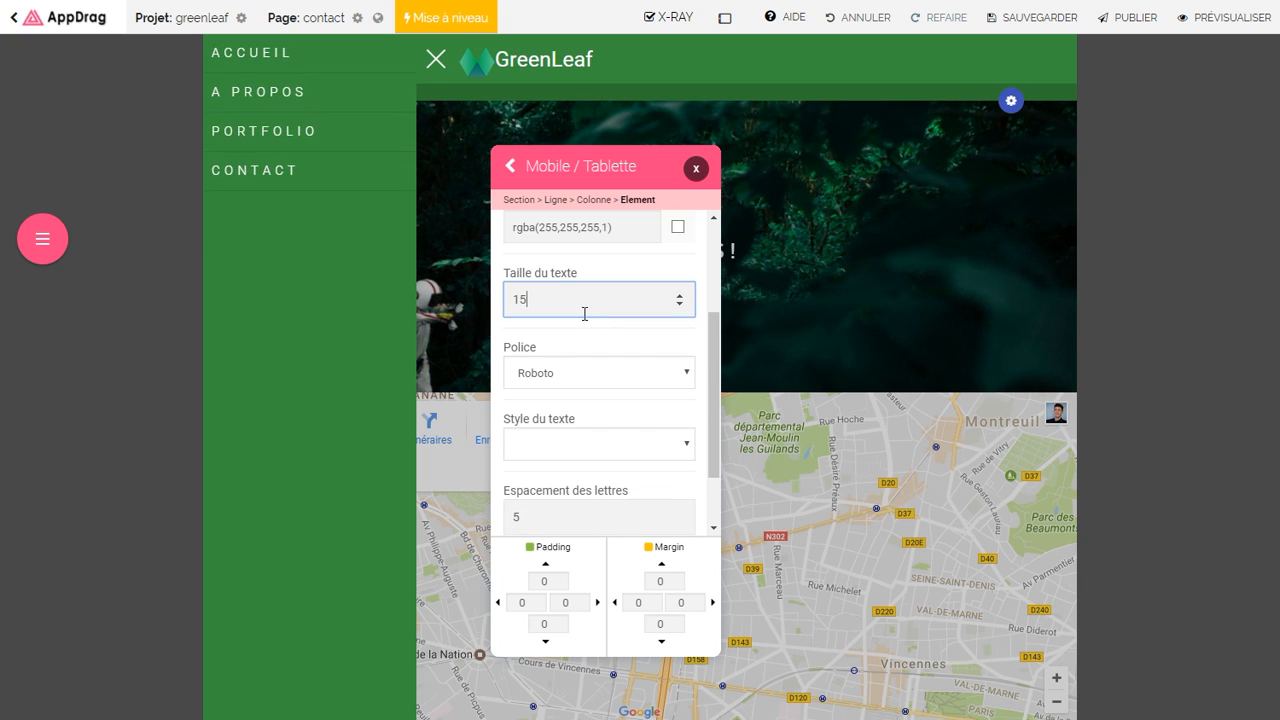
{"action": "left_click_drag", "start_coordinate": [710, 400], "coordinate": [712, 416]}
{"action": "left_click", "coordinate": [595, 480]}
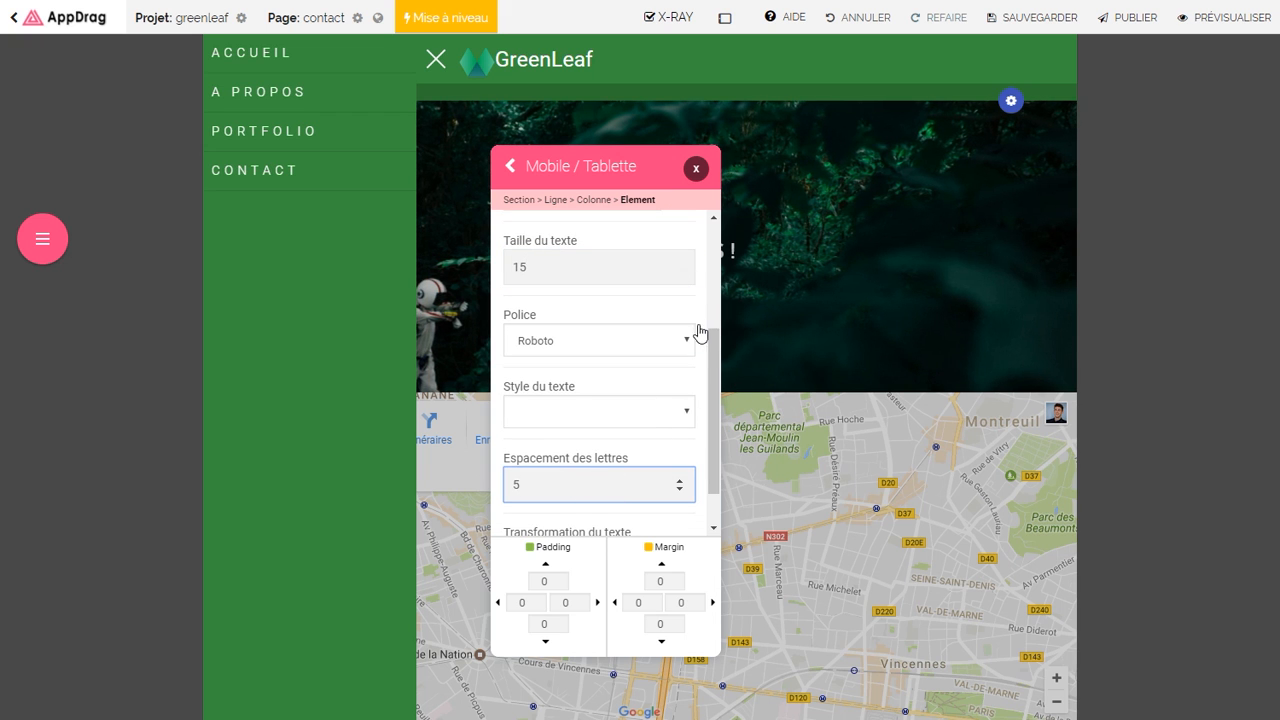
{"action": "left_click_drag", "start_coordinate": [712, 334], "coordinate": [713, 285]}
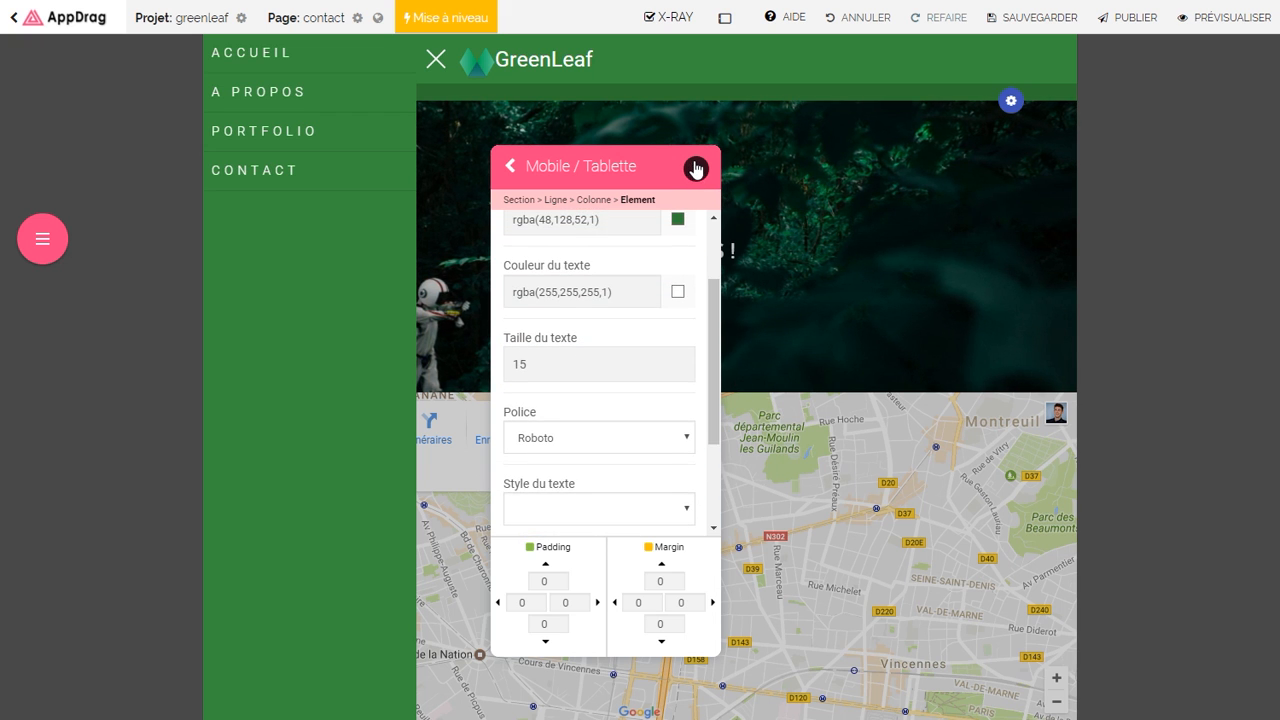
{"action": "left_click", "coordinate": [696, 168]}
Step: Switch the editor back to desktop view and save the page
{"action": "mouse_move", "coordinate": [724, 22]}
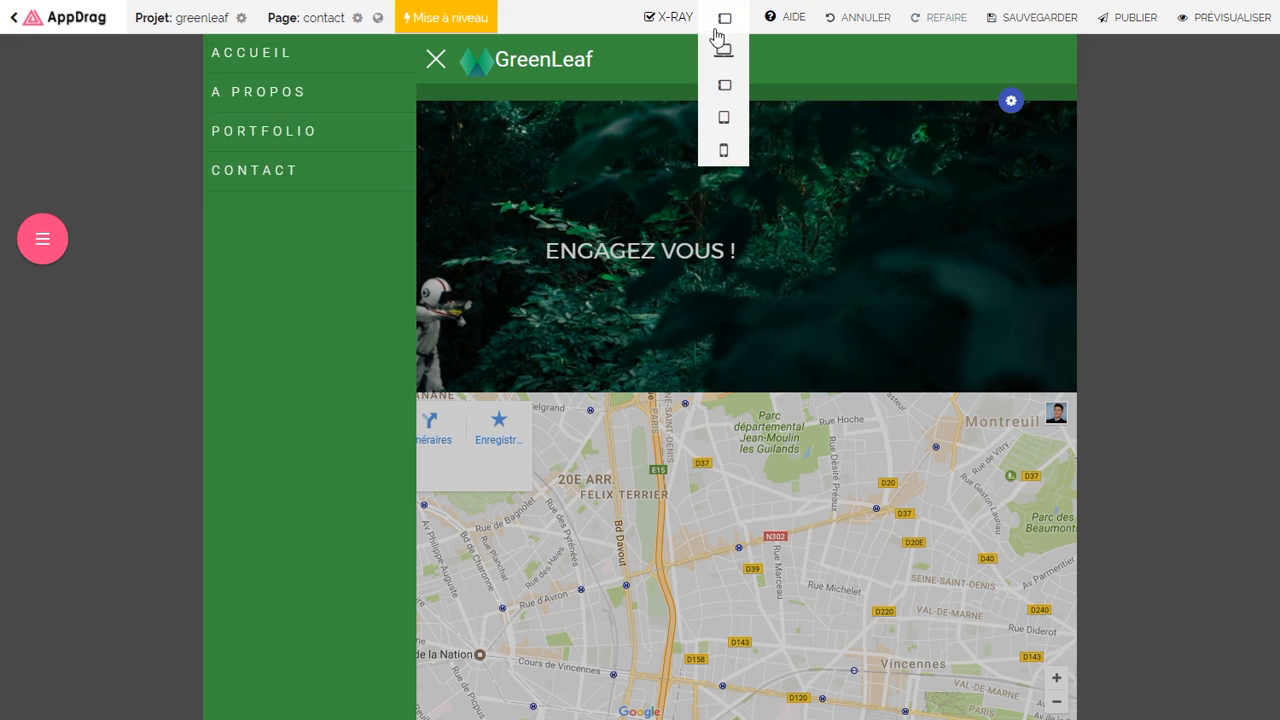
{"action": "left_click", "coordinate": [724, 50]}
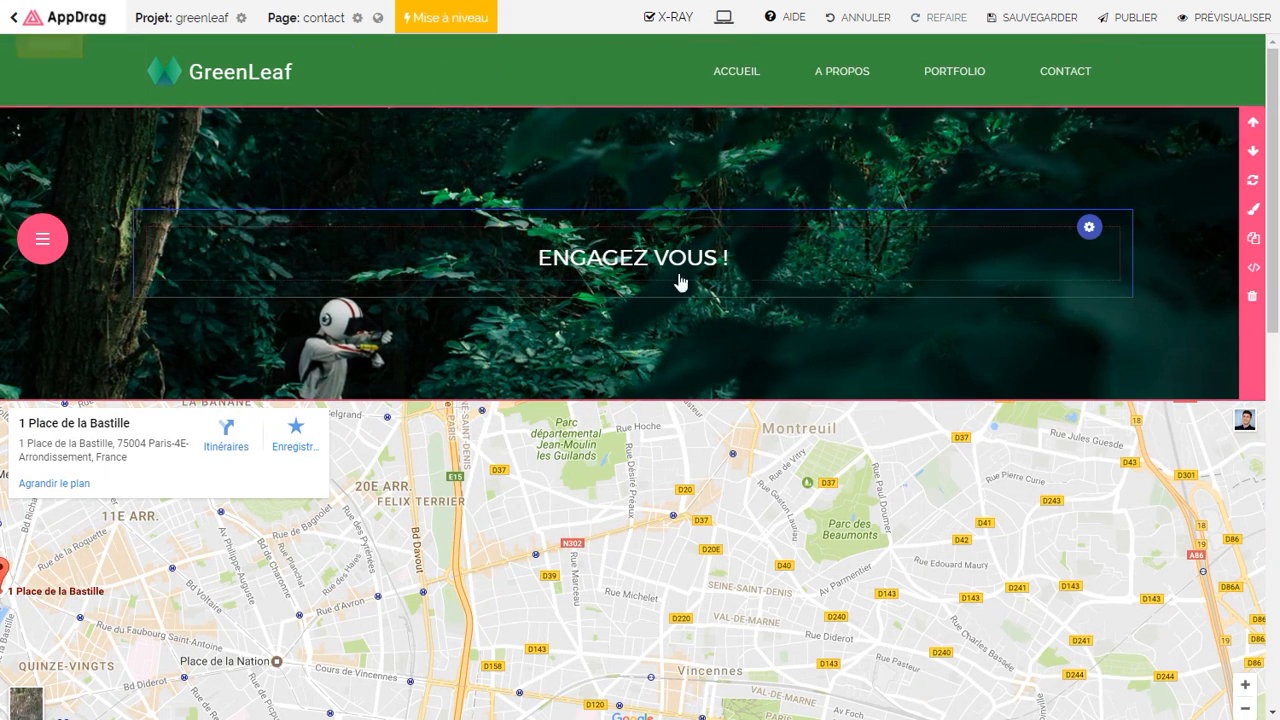
{"action": "left_click", "coordinate": [1022, 30]}
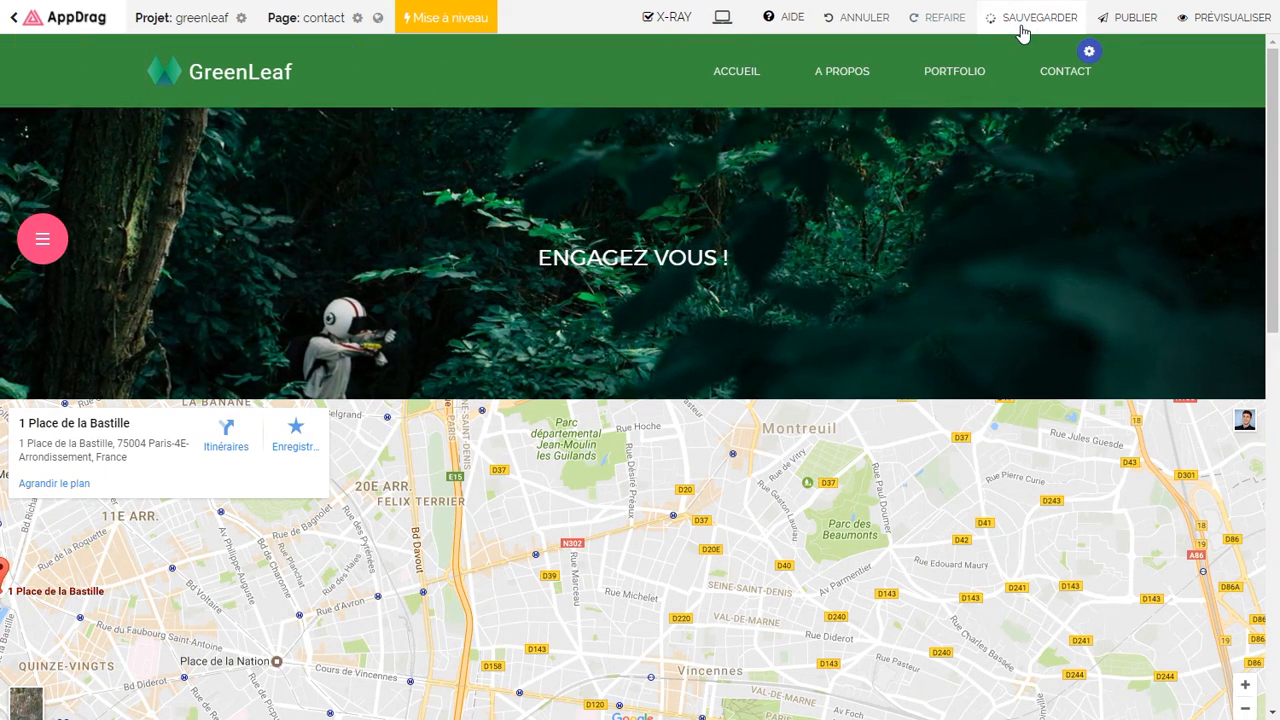
Step: Publish the site live at greenleaf.appdrag.com and close the confirmation
{"action": "left_click", "coordinate": [1115, 22]}
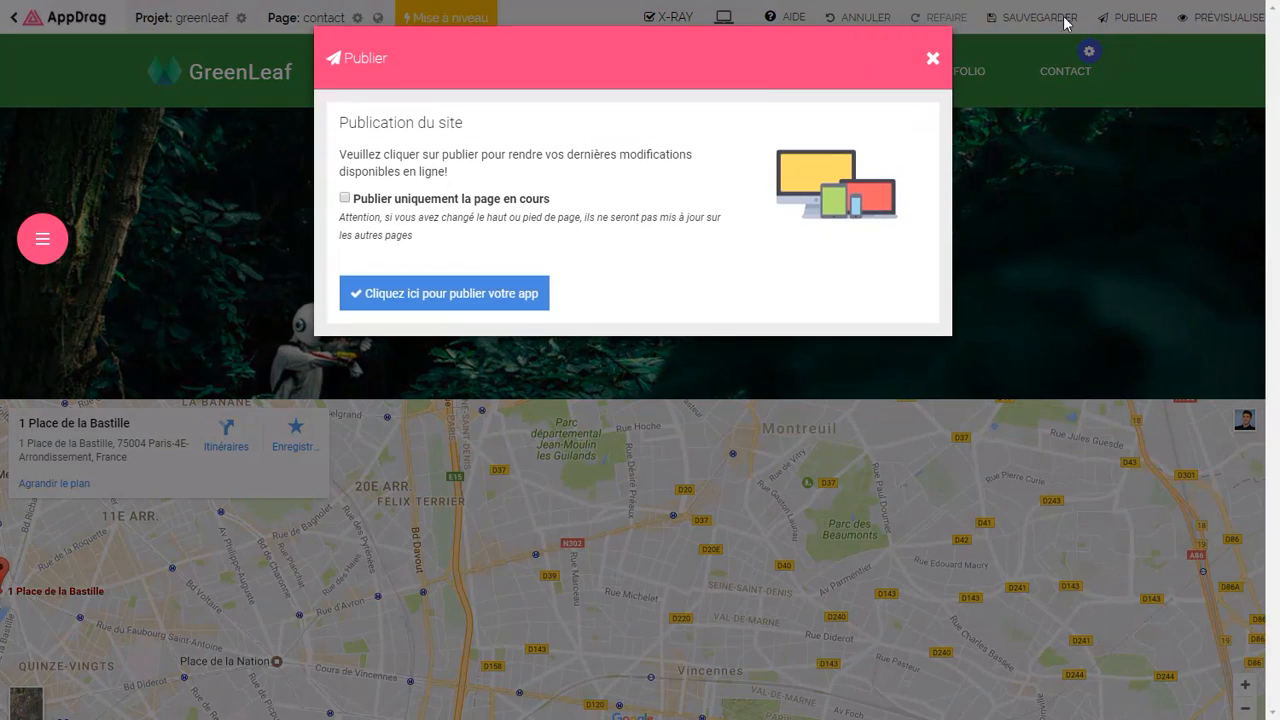
{"action": "left_click", "coordinate": [456, 296]}
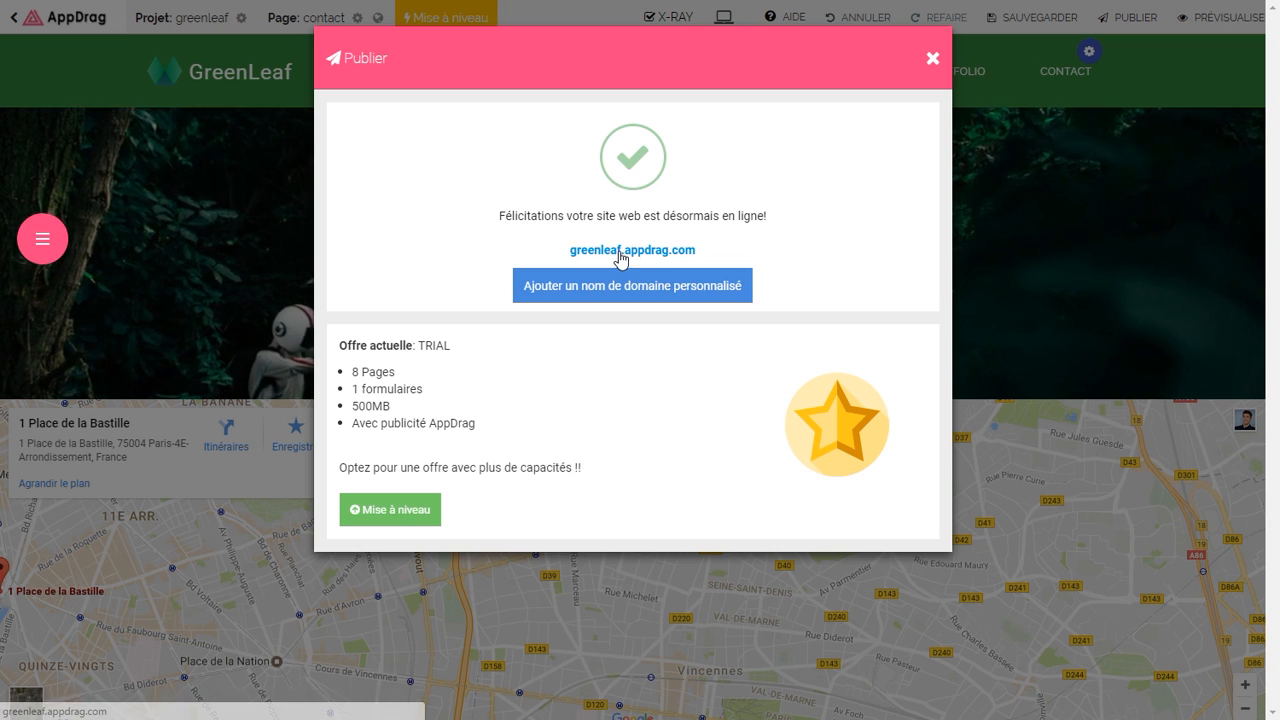
{"action": "left_click", "coordinate": [930, 59]}
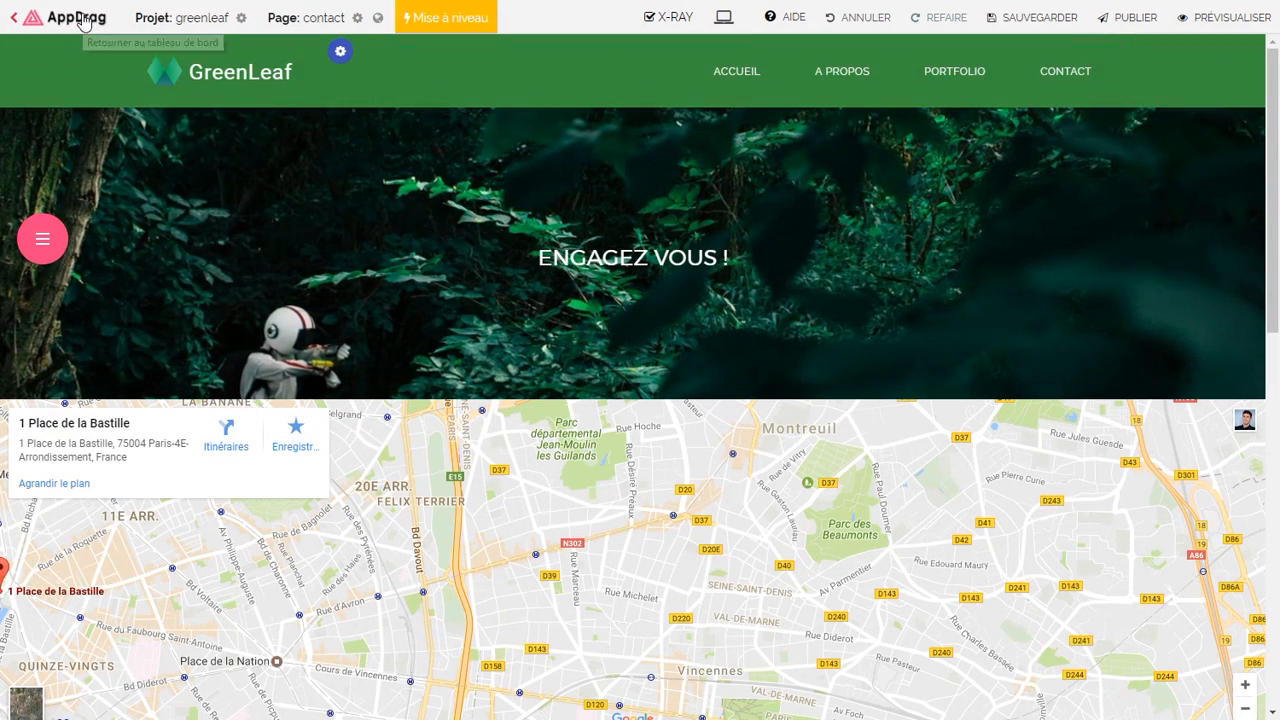
Step: Return to the projects dashboard and open the Greenleaf project's overview
{"action": "left_click", "coordinate": [86, 18]}
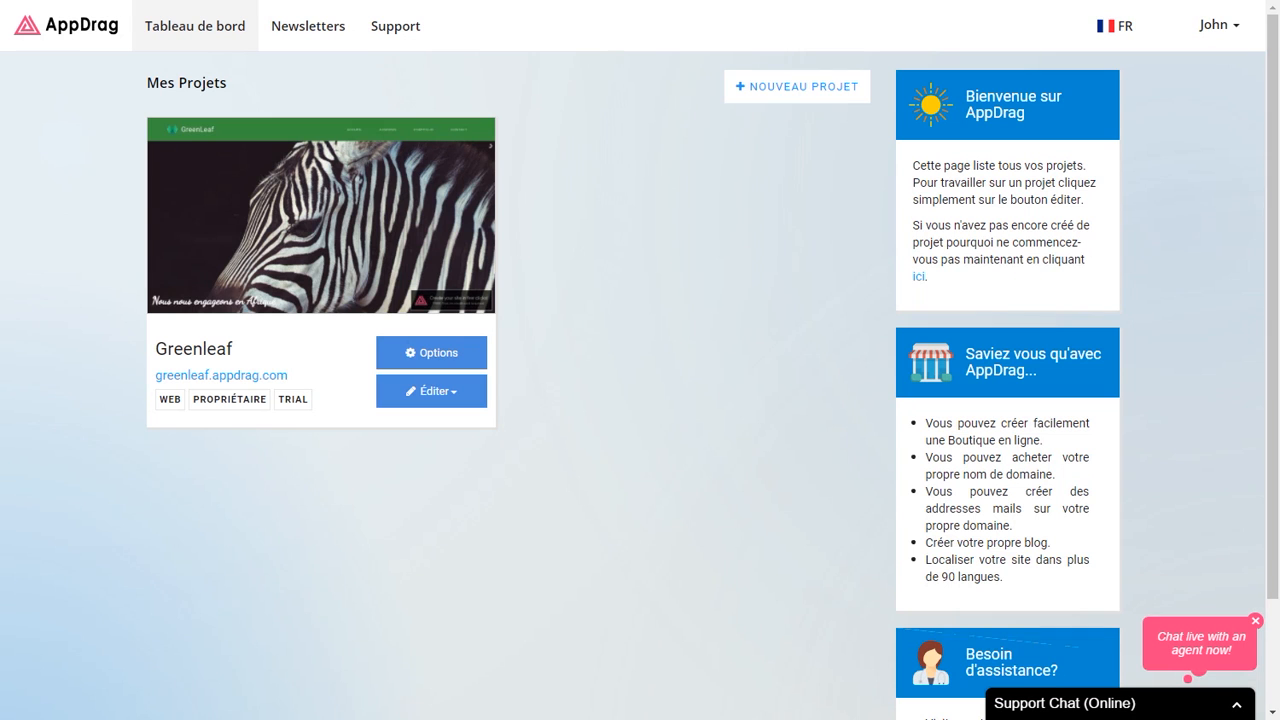
{"action": "mouse_move", "coordinate": [171, 277]}
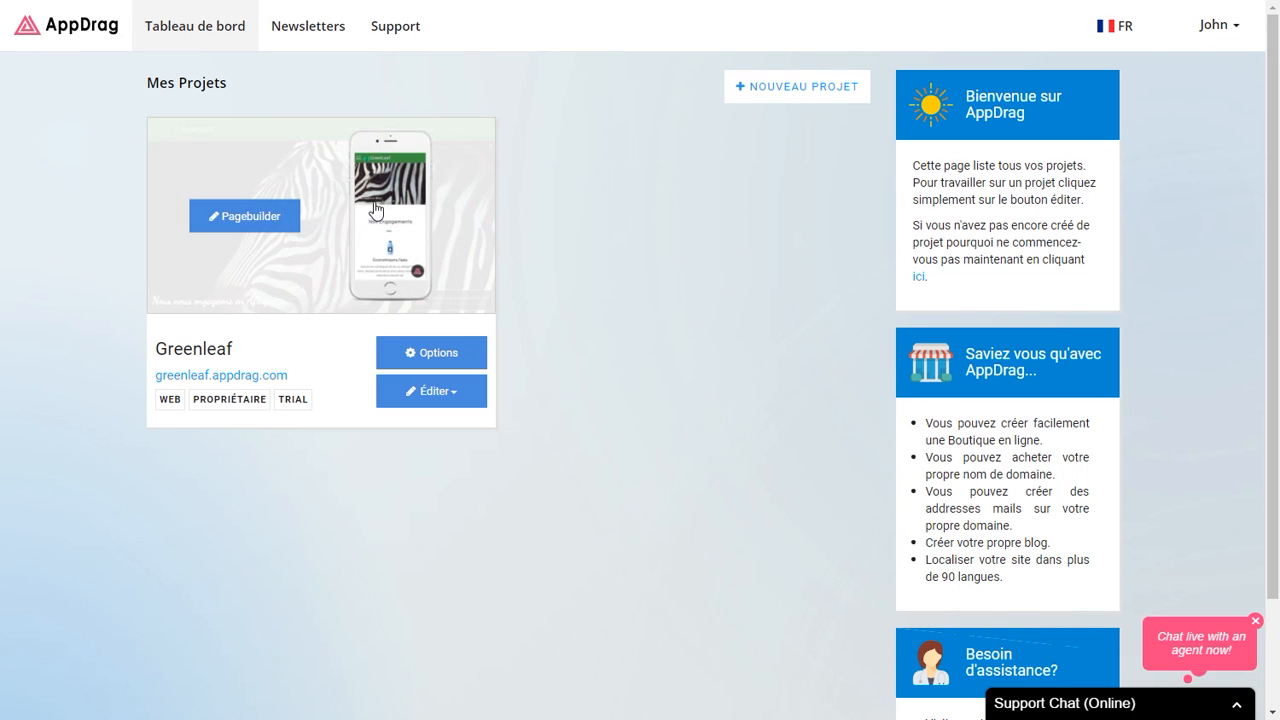
{"action": "left_click", "coordinate": [416, 352]}
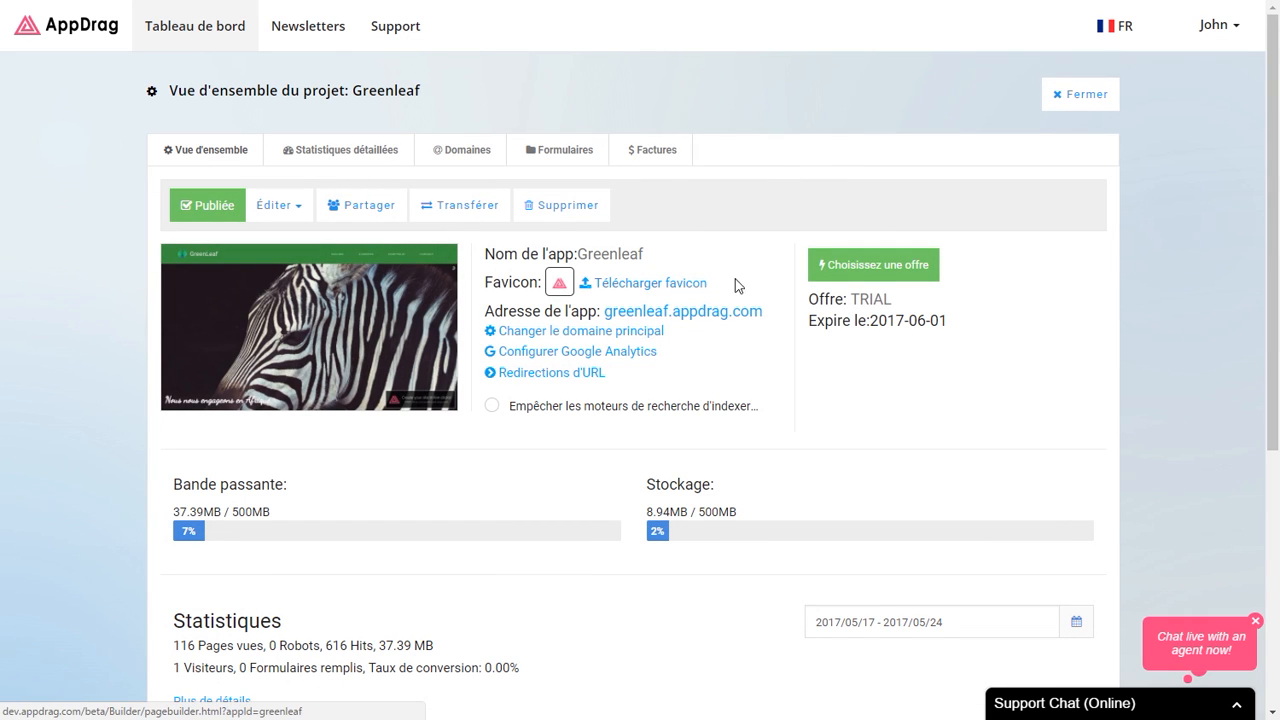
Step: Review the upgrade offers and annual BASIC plan summary, then return to the overview
{"action": "left_click", "coordinate": [866, 272]}
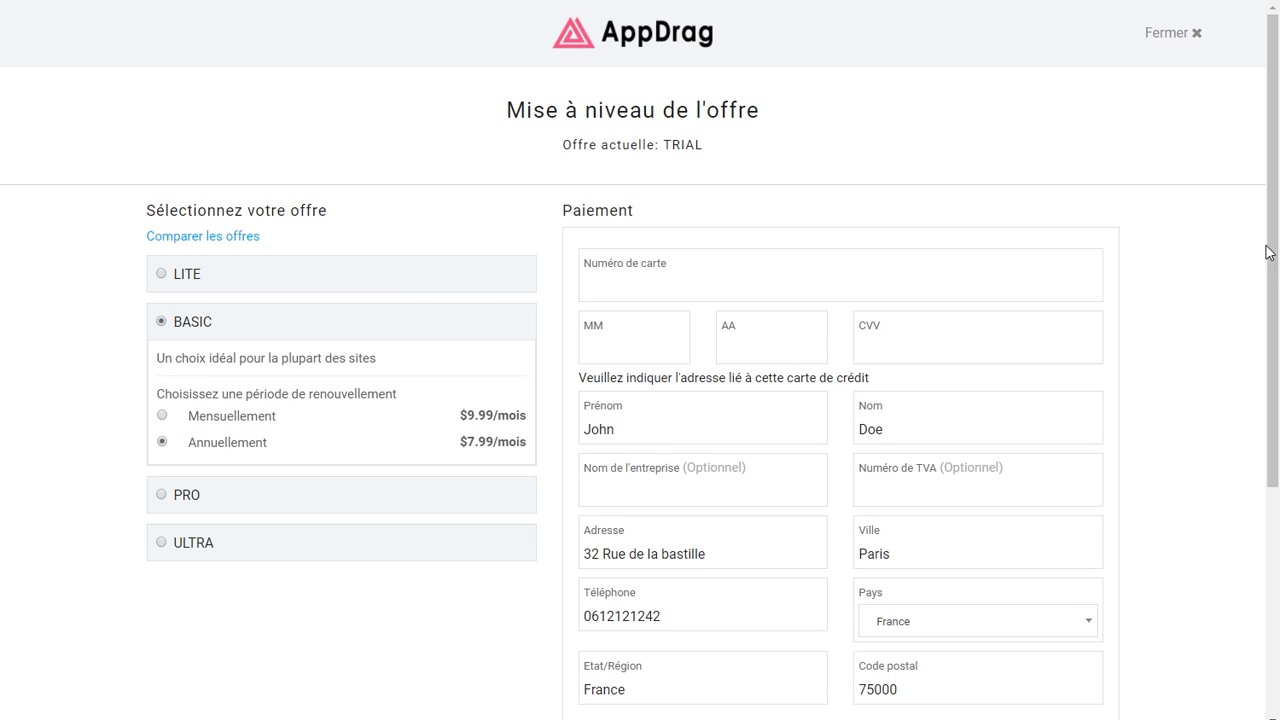
{"action": "left_click_drag", "start_coordinate": [1268, 240], "coordinate": [1248, 408]}
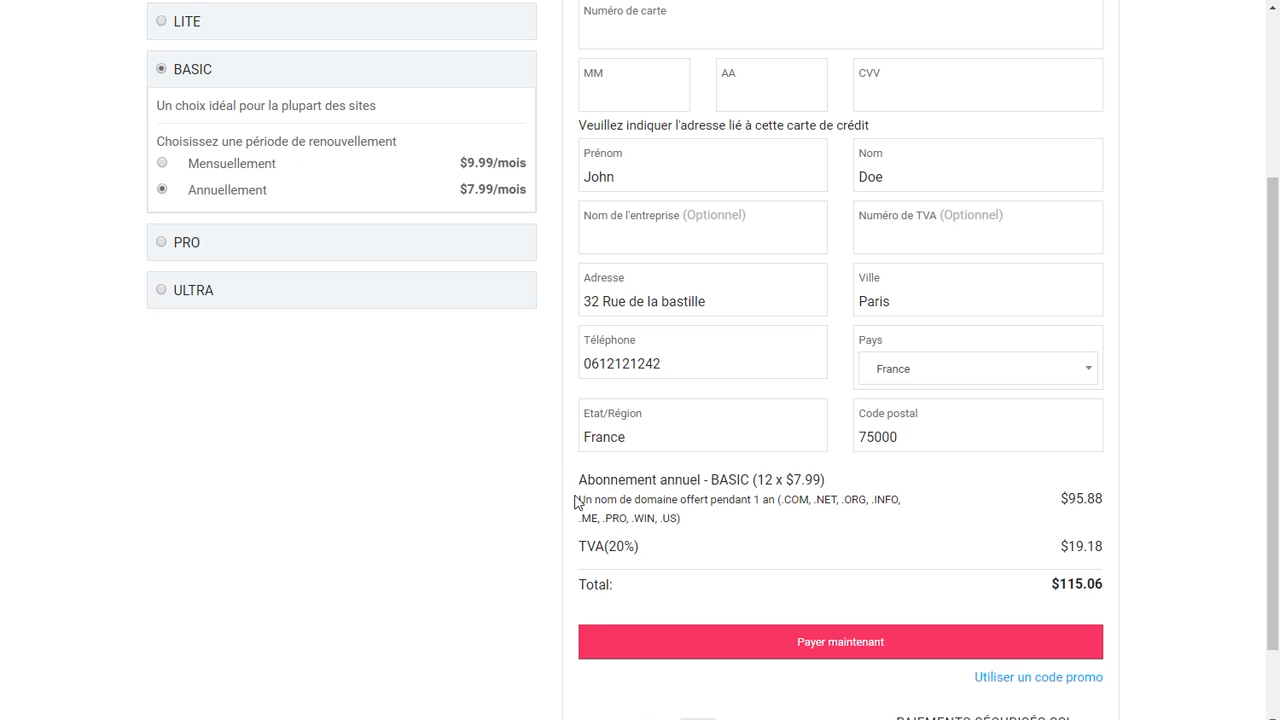
{"action": "left_click_drag", "start_coordinate": [577, 501], "coordinate": [695, 524]}
{"action": "left_click", "coordinate": [782, 526]}
{"action": "left_click", "coordinate": [1272, 545]}
{"action": "left_click_drag", "start_coordinate": [1272, 545], "coordinate": [1271, 386]}
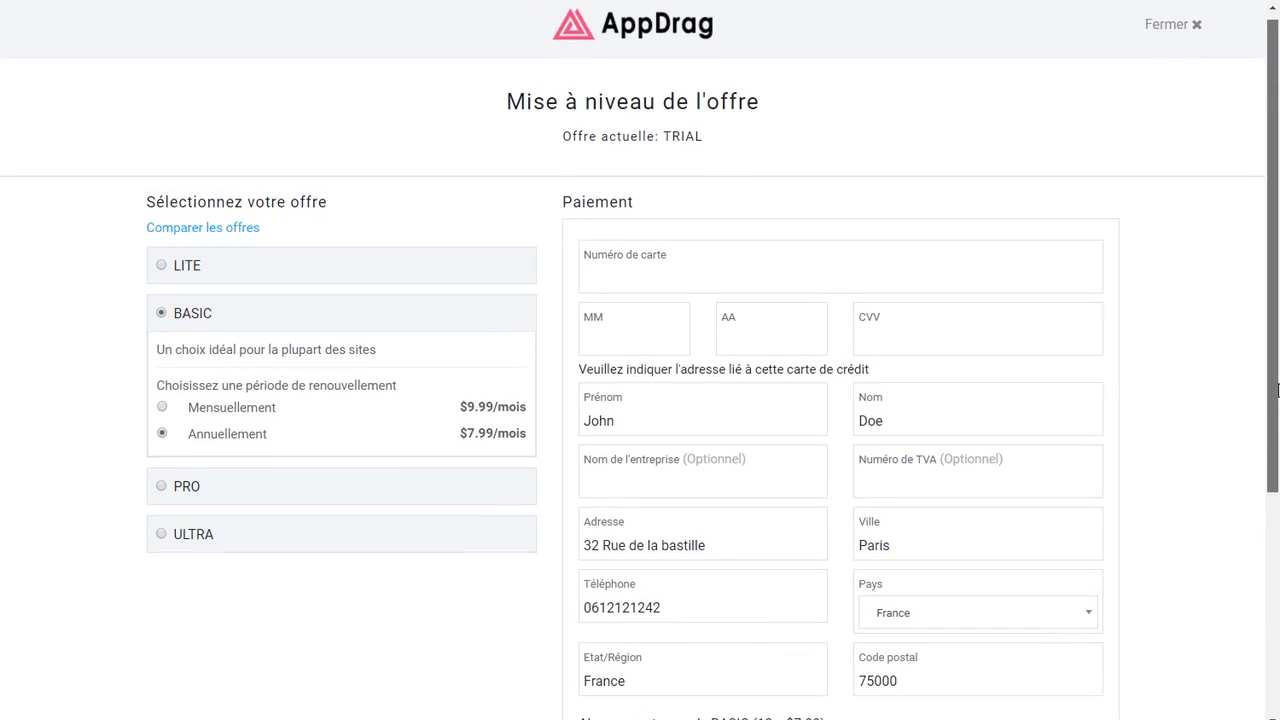
{"action": "left_click", "coordinate": [1170, 34]}
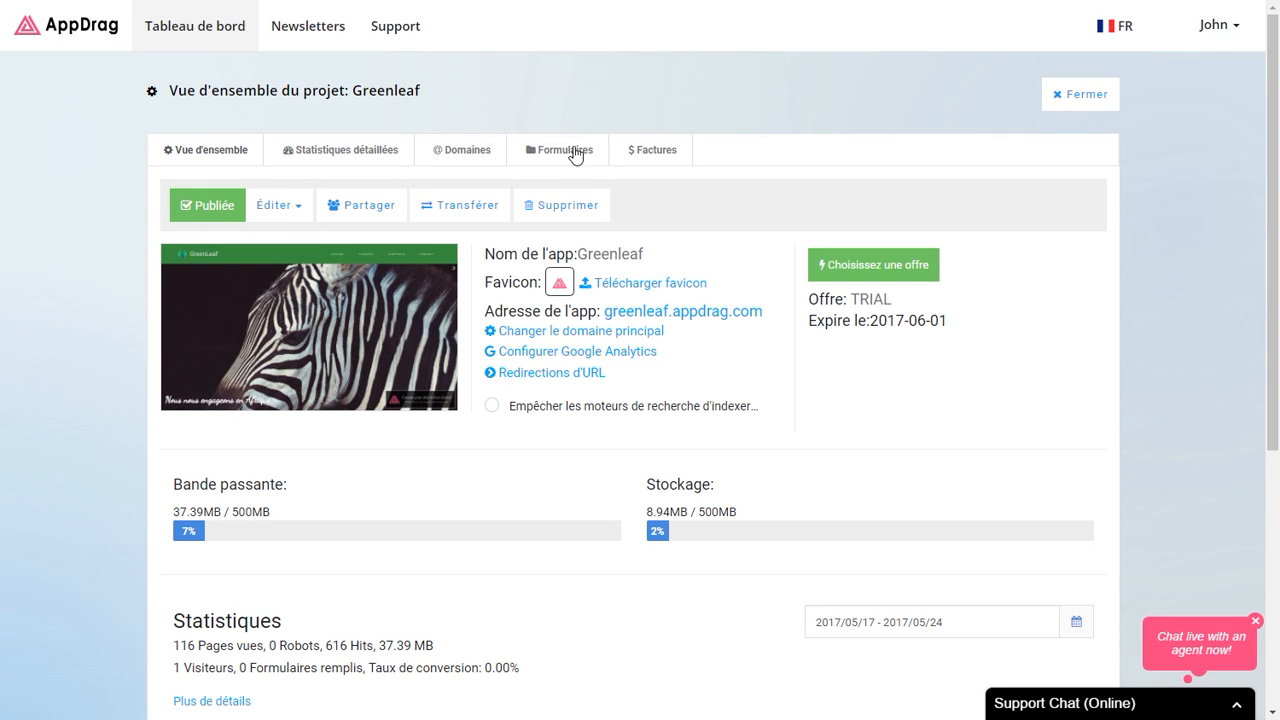
Step: In Domaines, search greenleafappdrag, take the free .com, confirm owner details and pay $0.00
{"action": "left_click", "coordinate": [452, 157]}
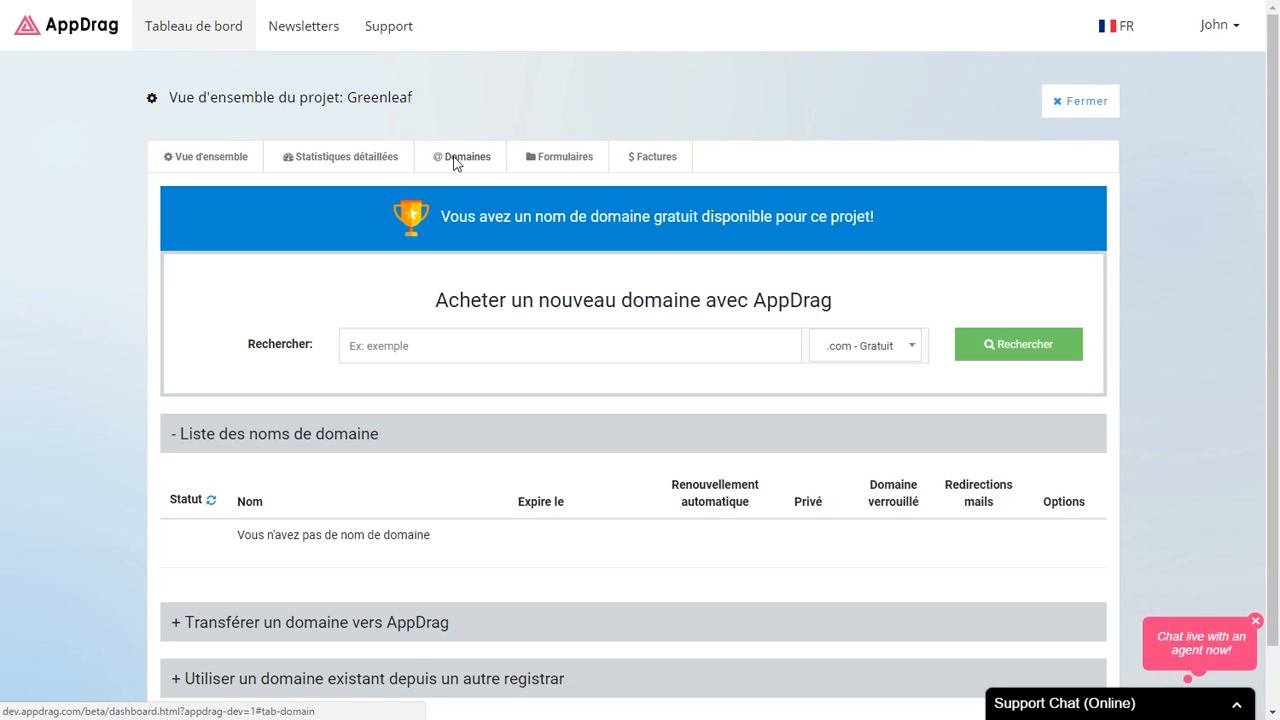
{"action": "left_click", "coordinate": [450, 345]}
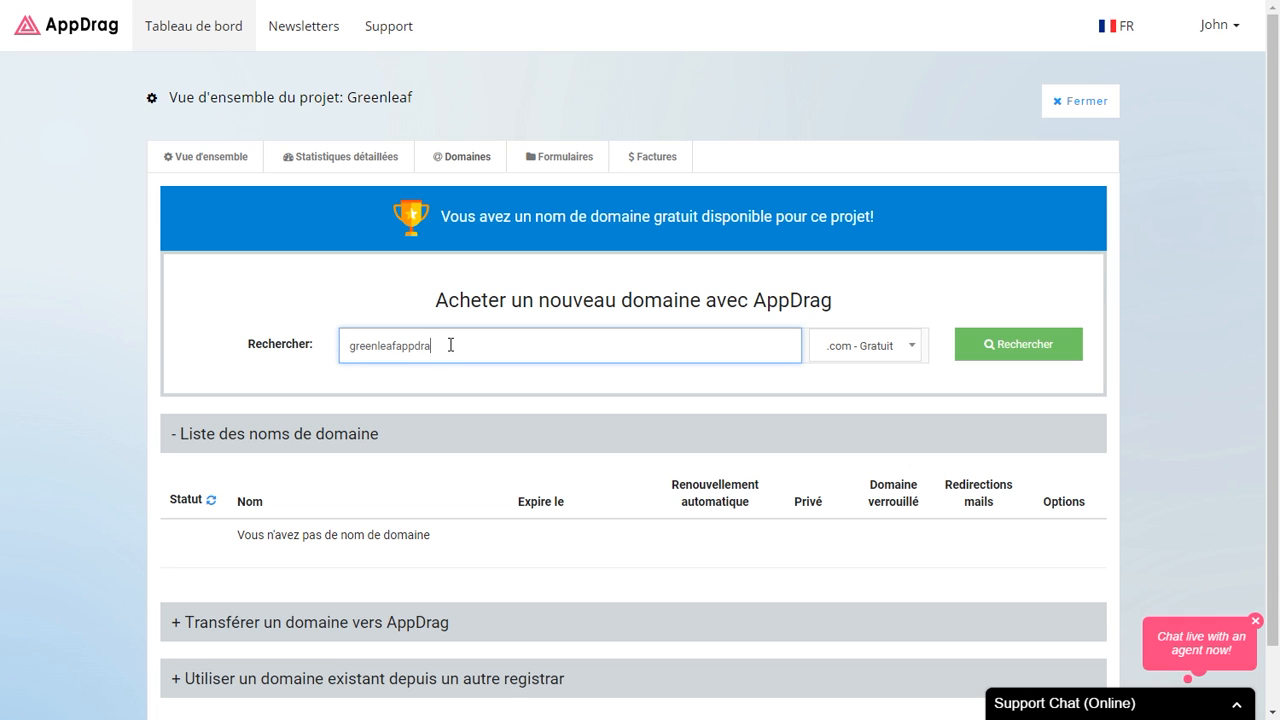
{"action": "left_click", "coordinate": [957, 345]}
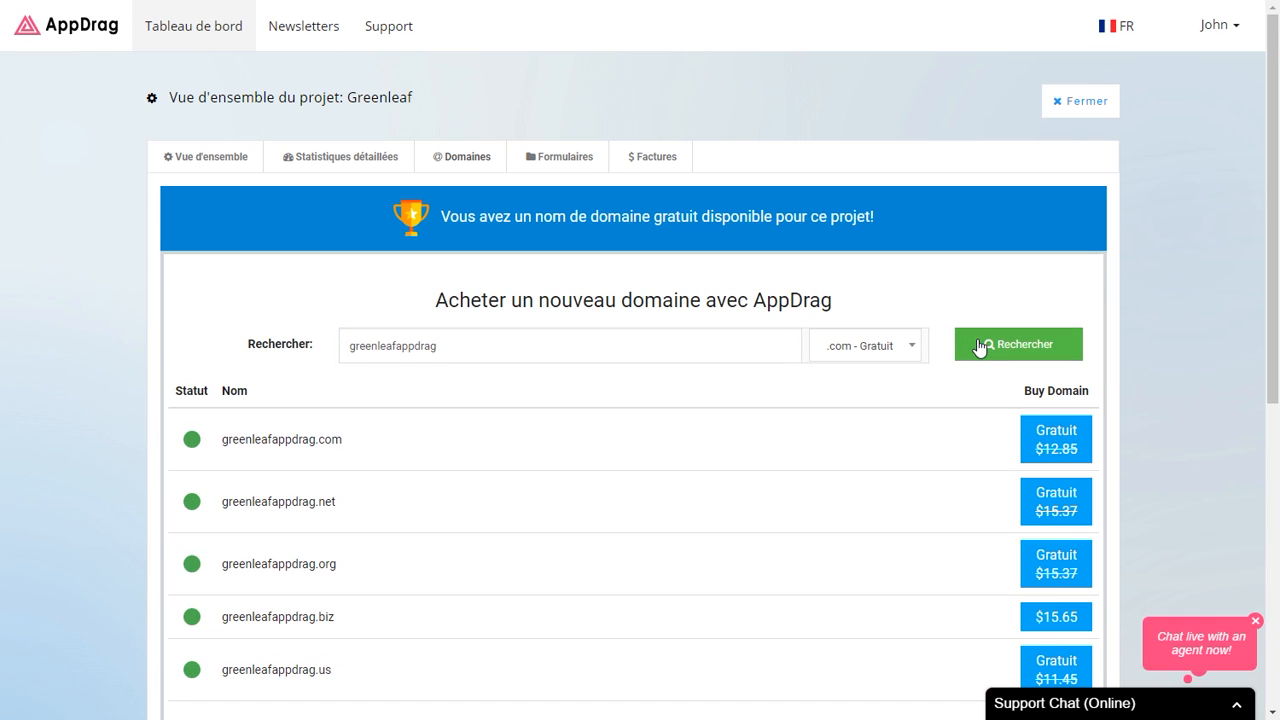
{"action": "left_click", "coordinate": [1050, 445]}
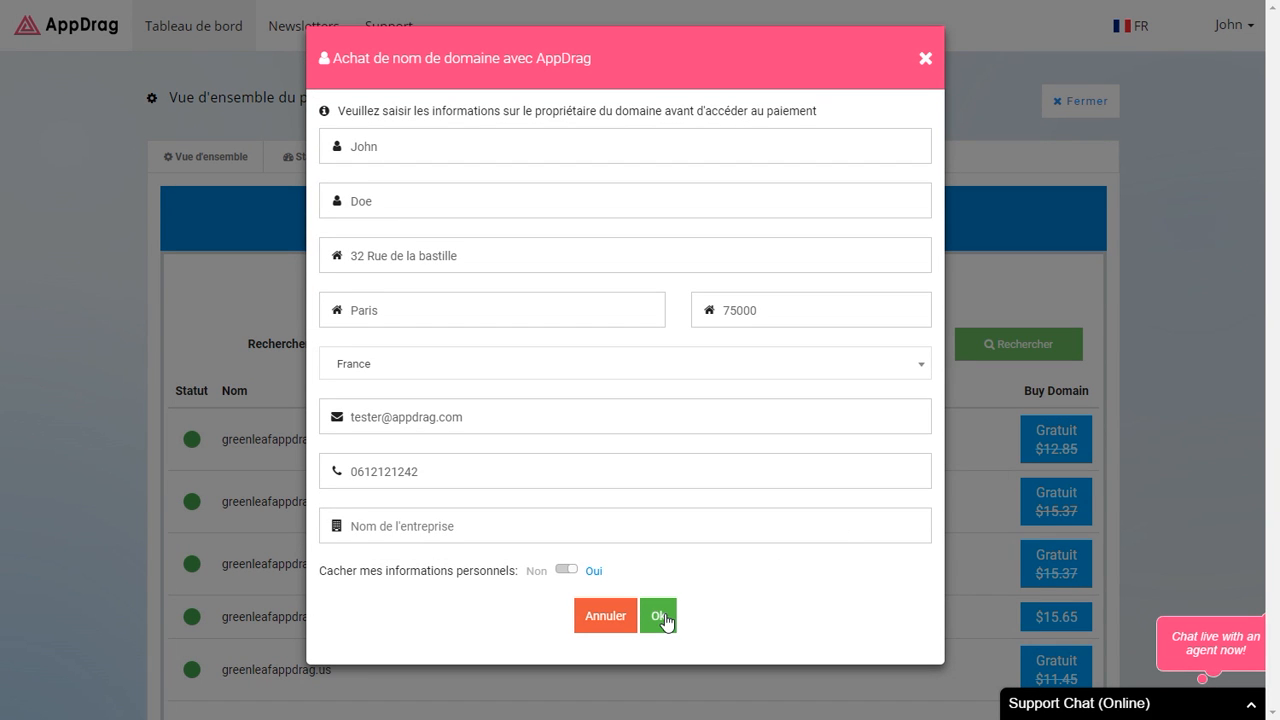
{"action": "left_click", "coordinate": [660, 616]}
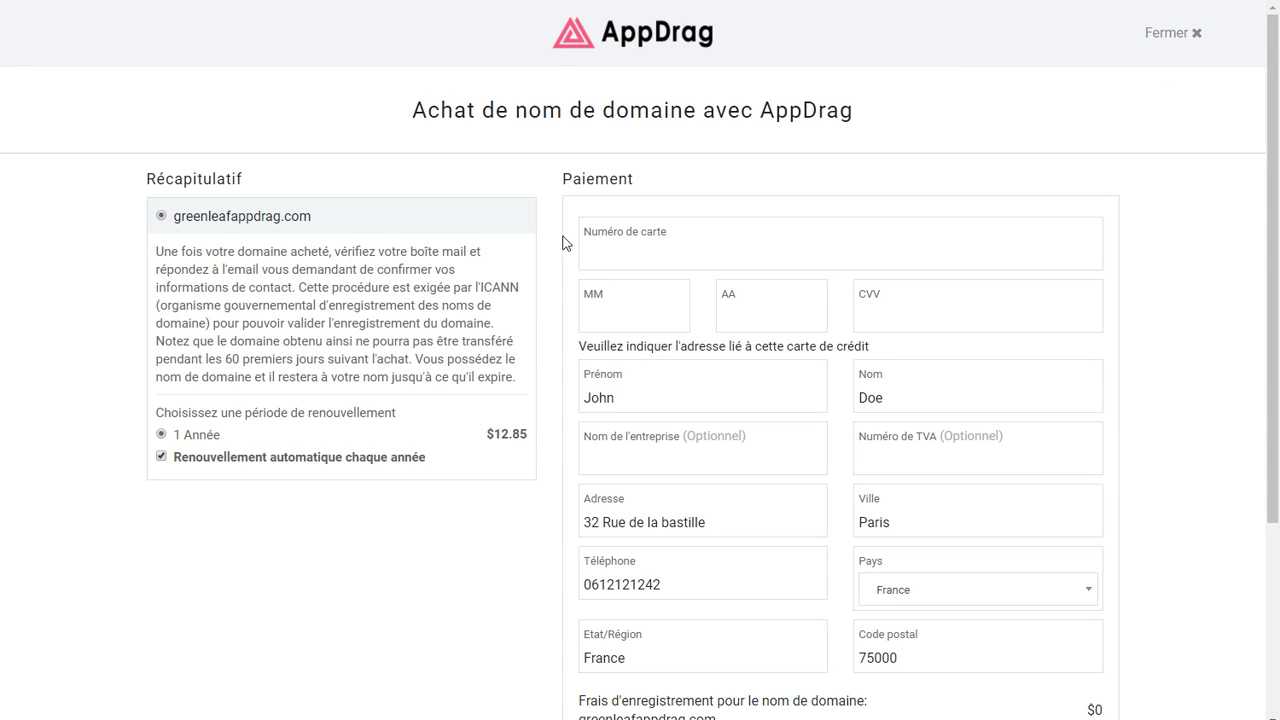
{"action": "scroll", "coordinate": [549, 238], "scroll_direction": "down", "scroll_amount": 2}
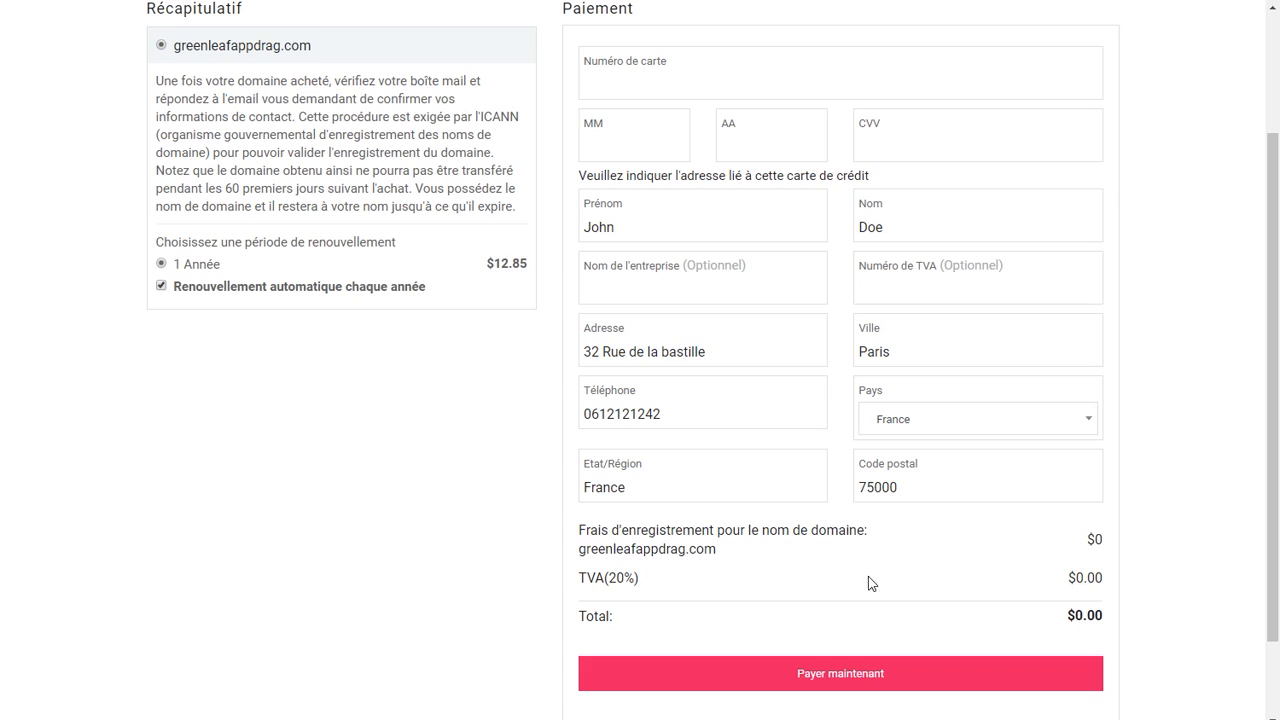
{"action": "left_click", "coordinate": [843, 666]}
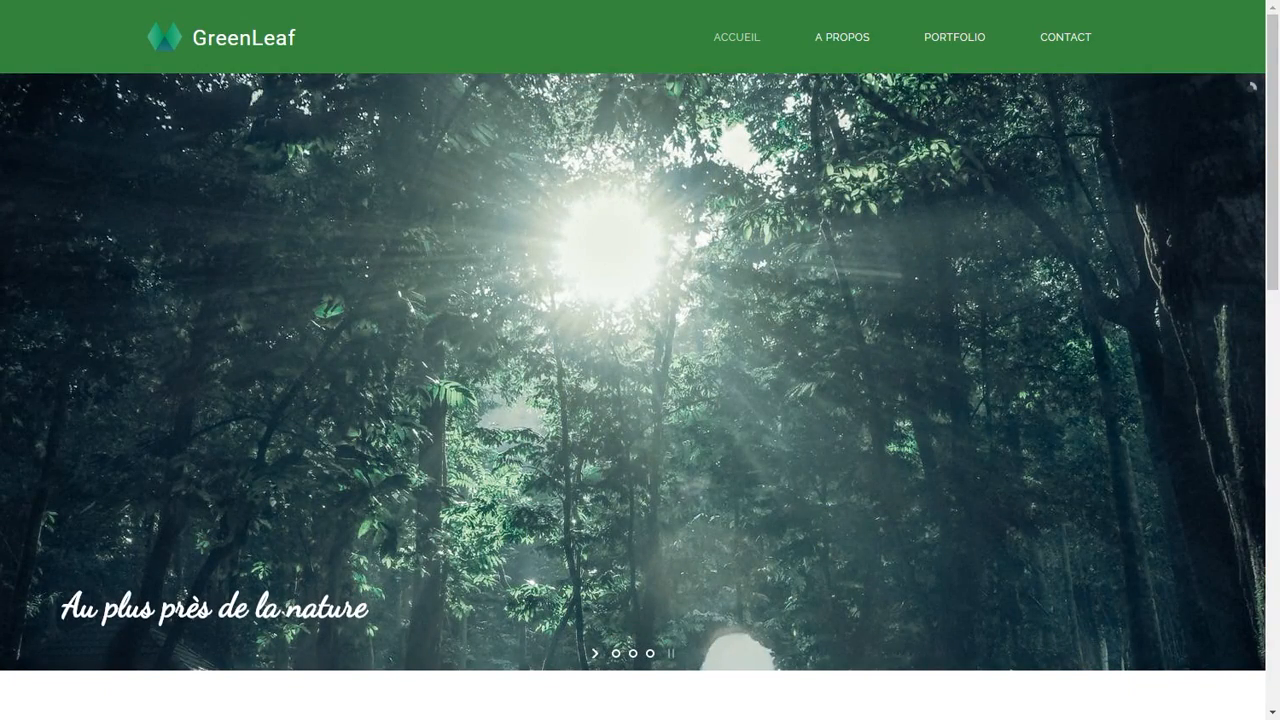
Step: Scroll through the live homepage and go to the Portfolio page
{"action": "scroll", "coordinate": [752, 340], "scroll_direction": "down", "scroll_amount": 3}
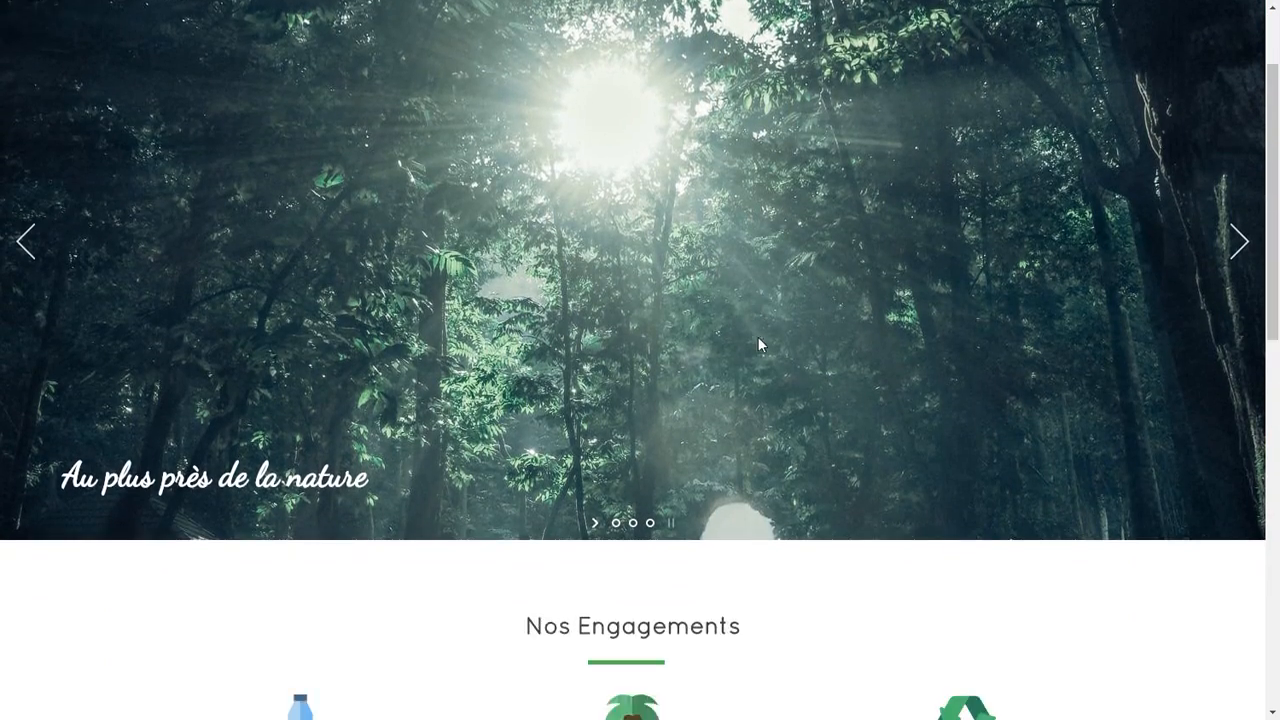
{"action": "scroll", "coordinate": [760, 341], "scroll_direction": "down", "scroll_amount": 7}
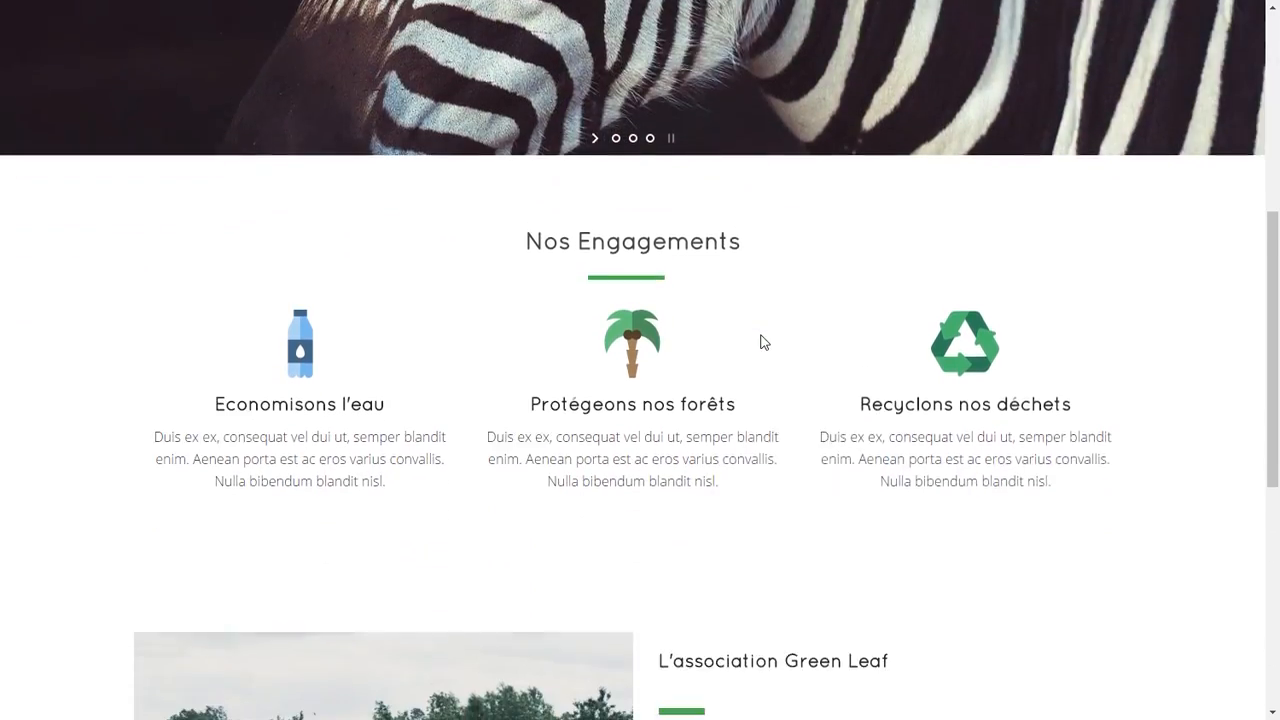
{"action": "scroll", "coordinate": [760, 341], "scroll_direction": "down", "scroll_amount": 2}
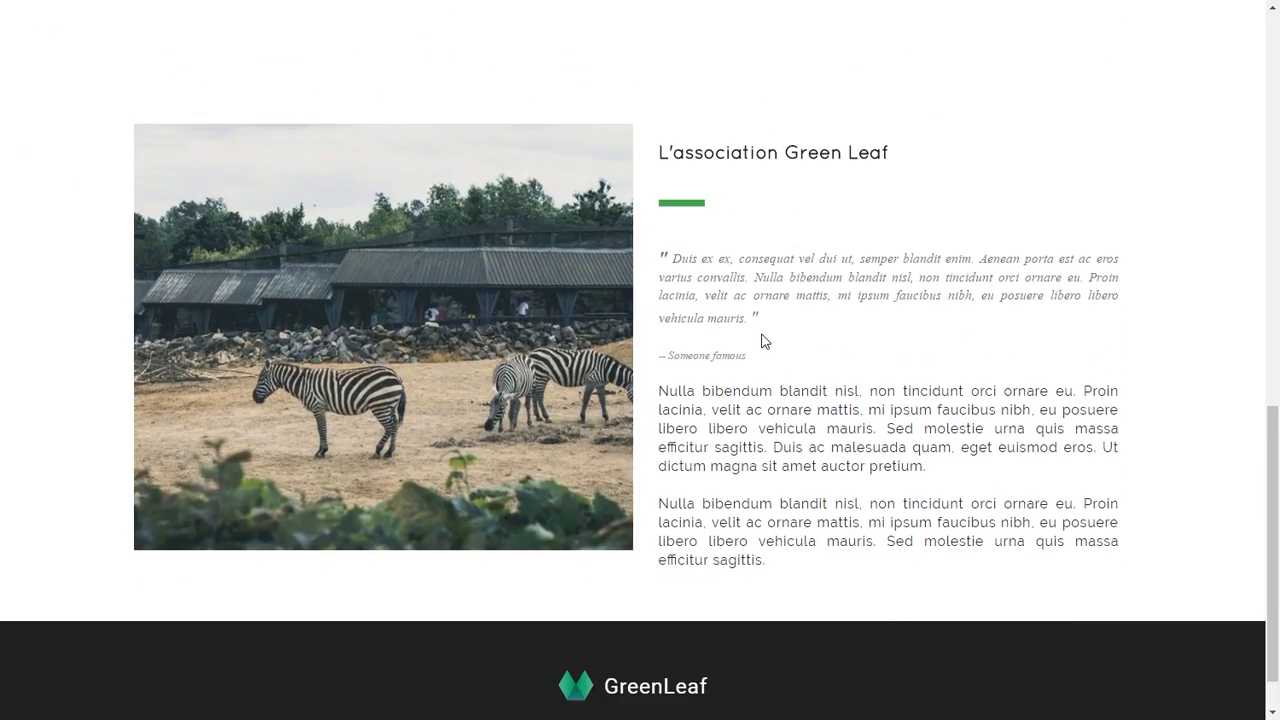
{"action": "scroll", "coordinate": [760, 341], "scroll_direction": "up", "scroll_amount": 6}
{"action": "scroll", "coordinate": [762, 338], "scroll_direction": "up", "scroll_amount": 5}
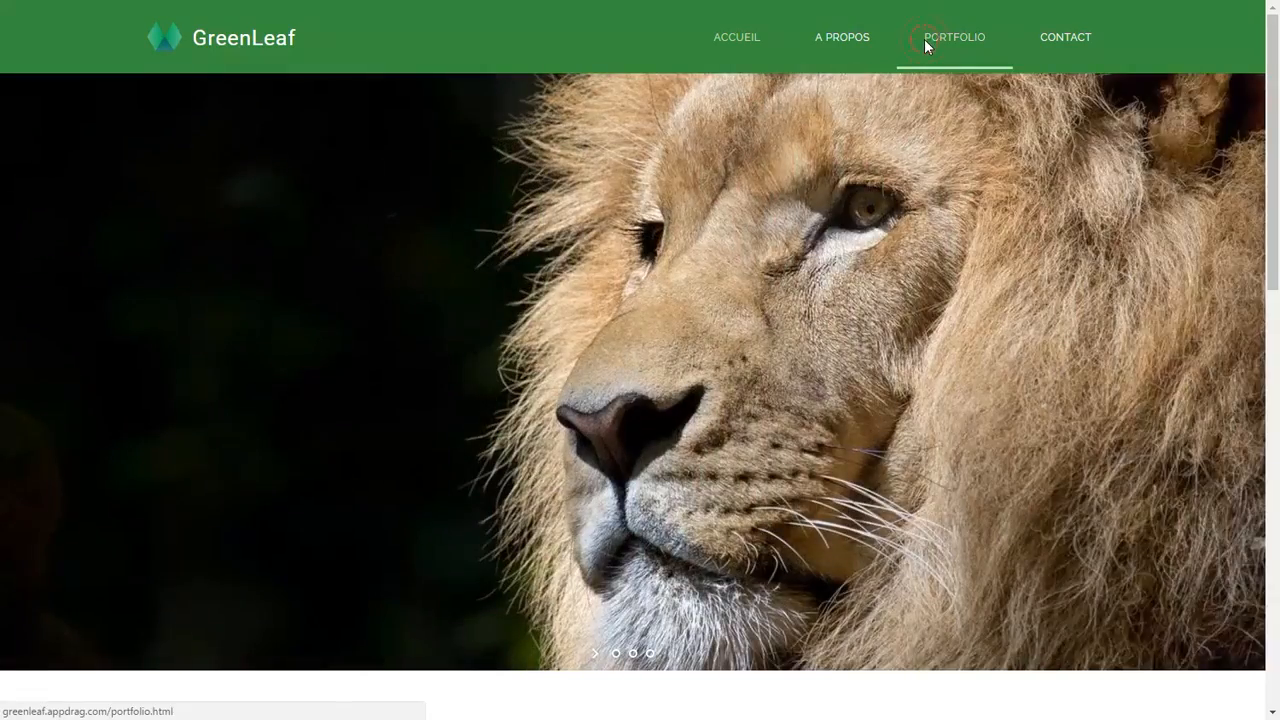
{"action": "left_click", "coordinate": [924, 40]}
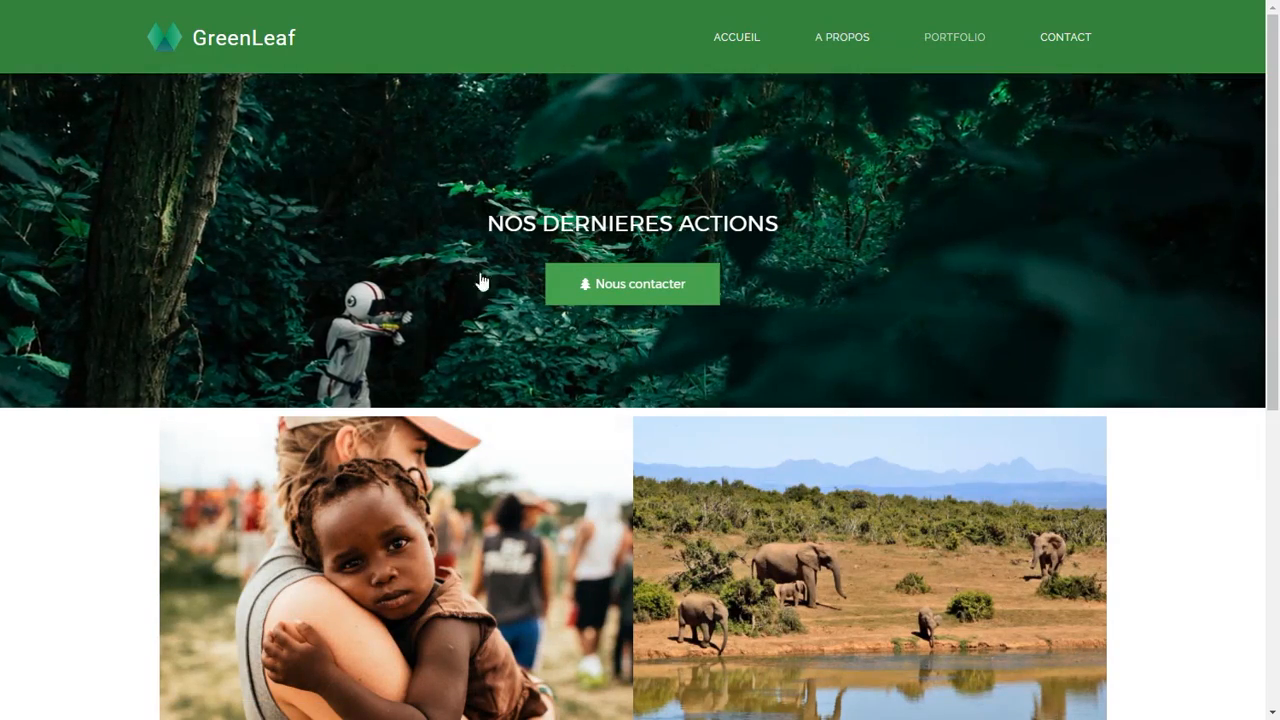
Step: Enlarge the first portfolio photo and advance to the elephant and lion photos
{"action": "scroll", "coordinate": [457, 300], "scroll_direction": "down", "scroll_amount": 2}
{"action": "scroll", "coordinate": [463, 290], "scroll_direction": "down", "scroll_amount": 1}
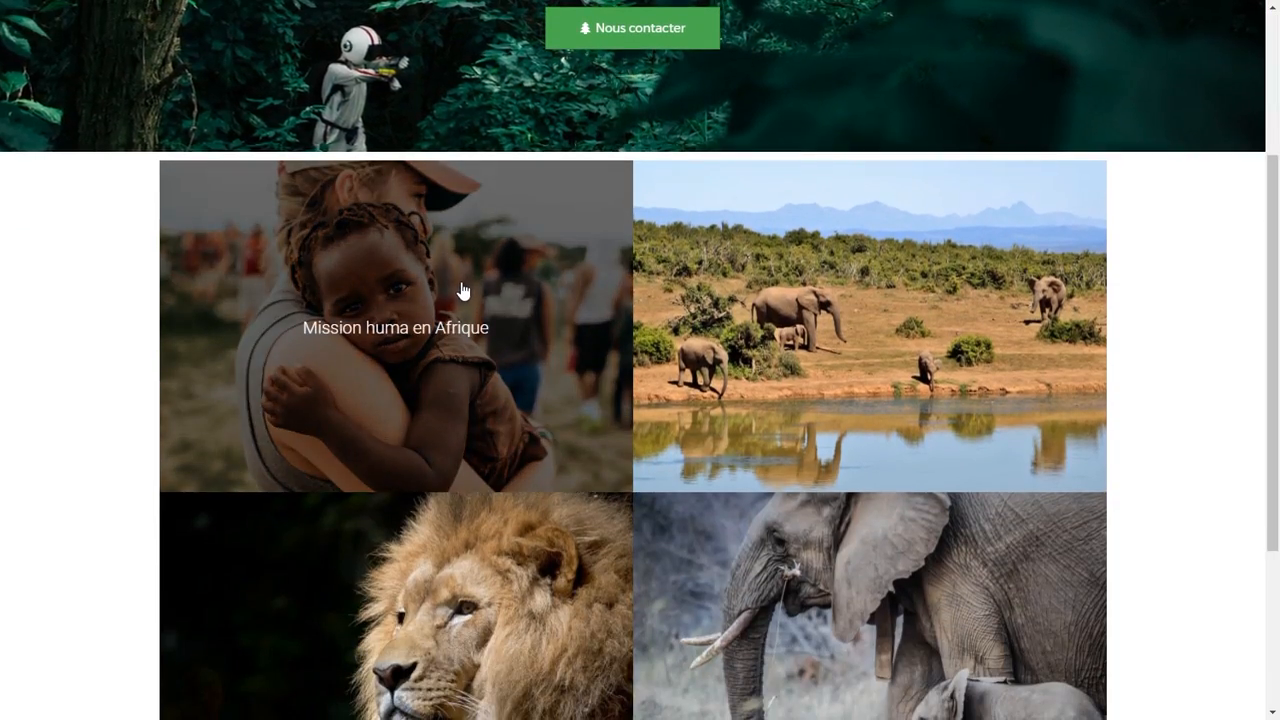
{"action": "scroll", "coordinate": [470, 280], "scroll_direction": "down", "scroll_amount": 2}
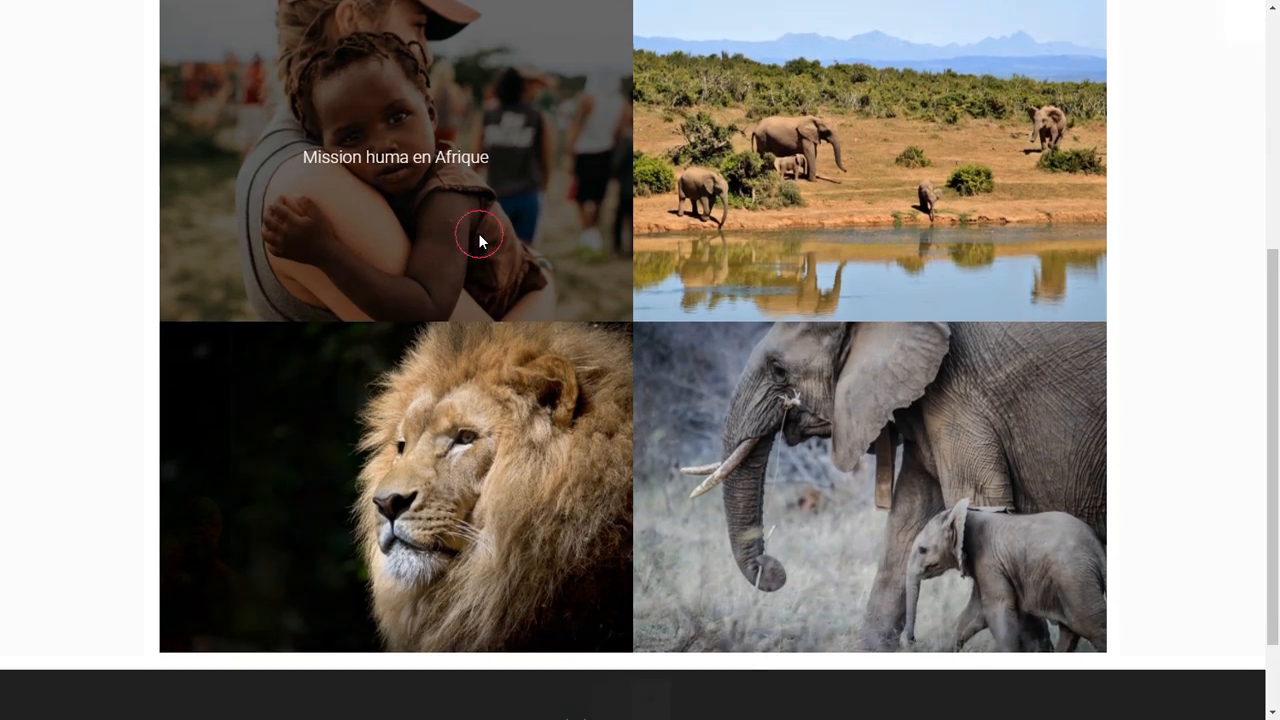
{"action": "left_click", "coordinate": [480, 240]}
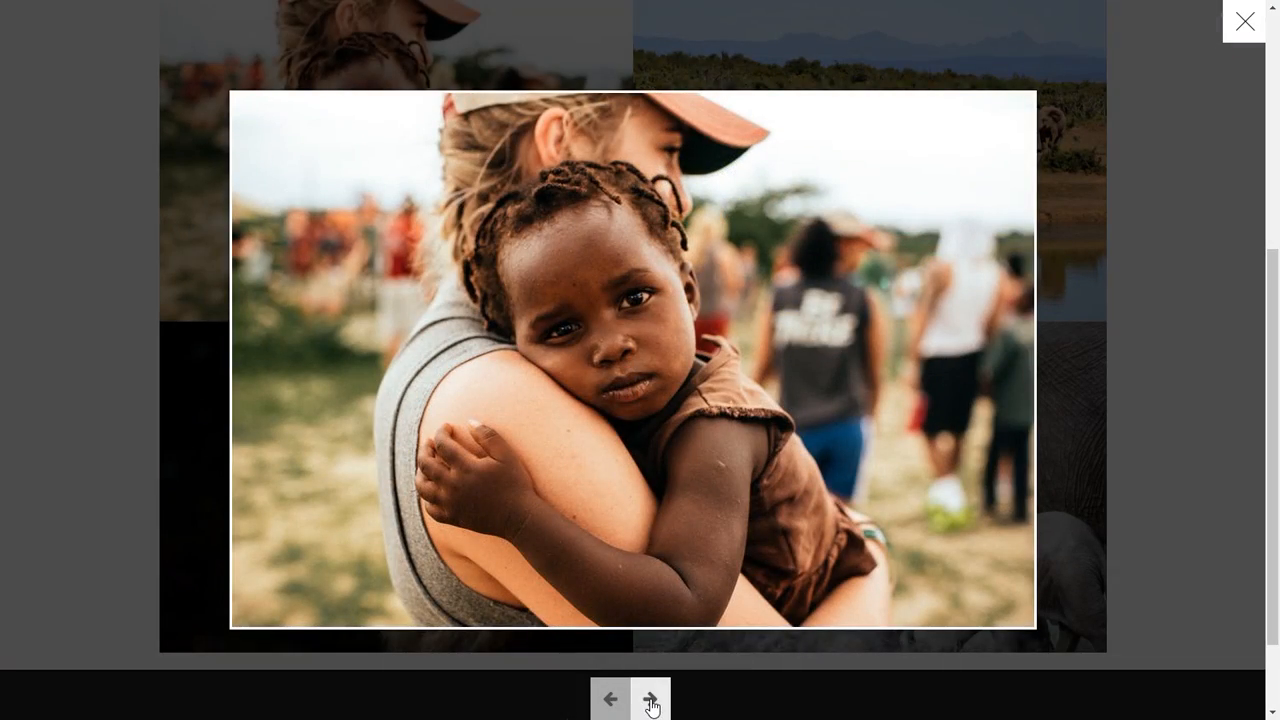
{"action": "left_click", "coordinate": [650, 699]}
{"action": "left_click", "coordinate": [650, 699]}
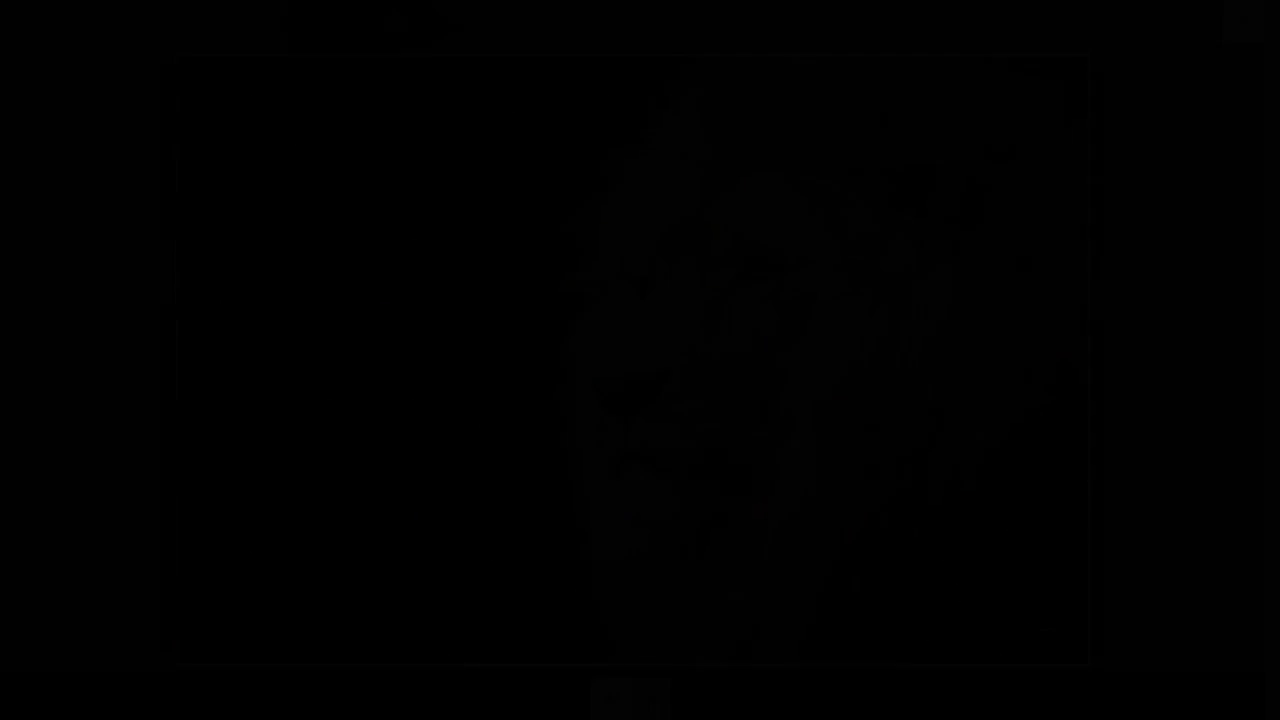